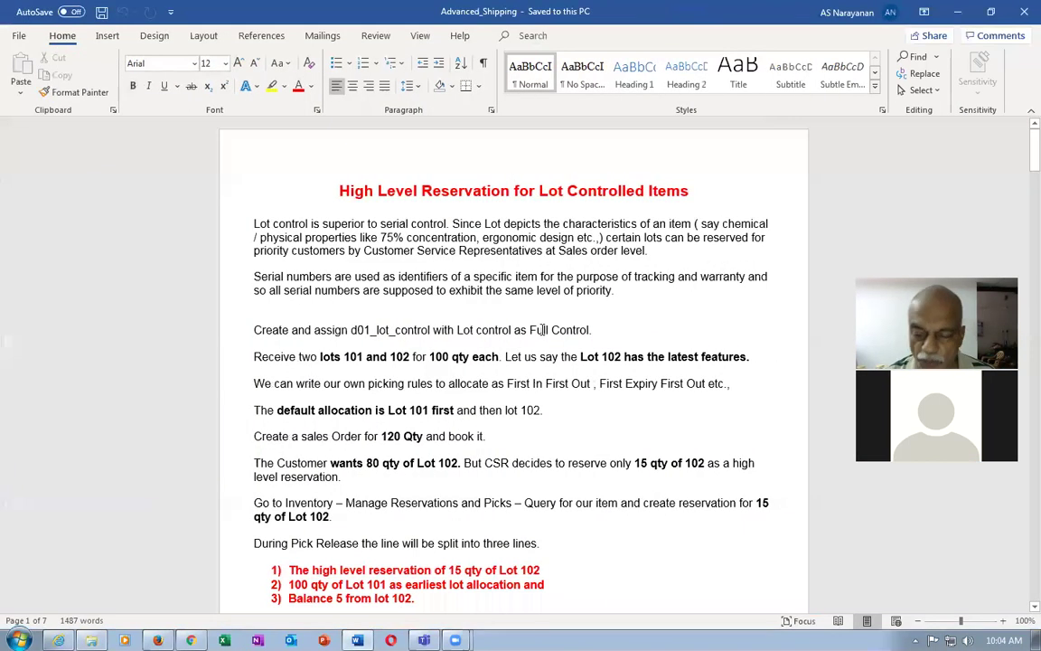
- Look through the shipping document as far as the "Two variants during Shipping" section and highlight its heading
key("Page_Down")
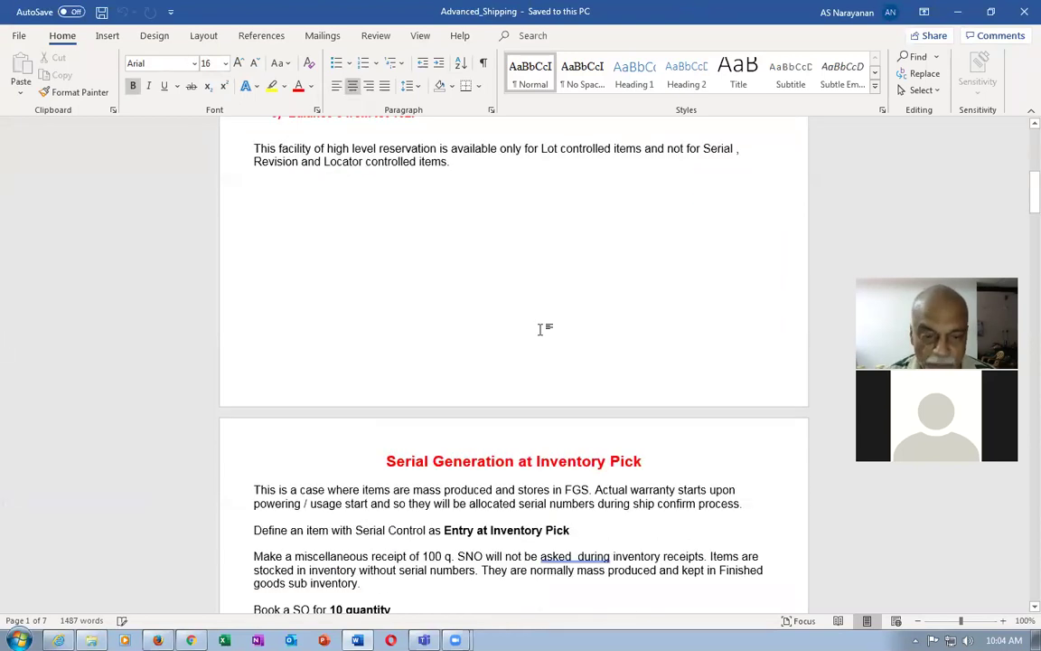
key("Page_Down")
key("Page_Down")
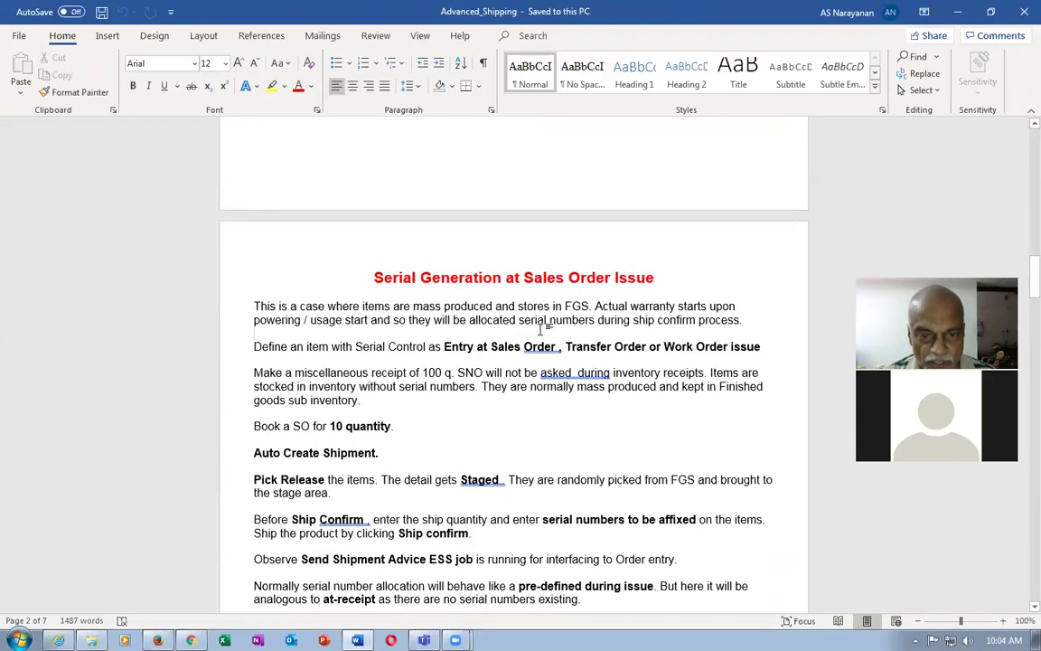
key("Page_Down")
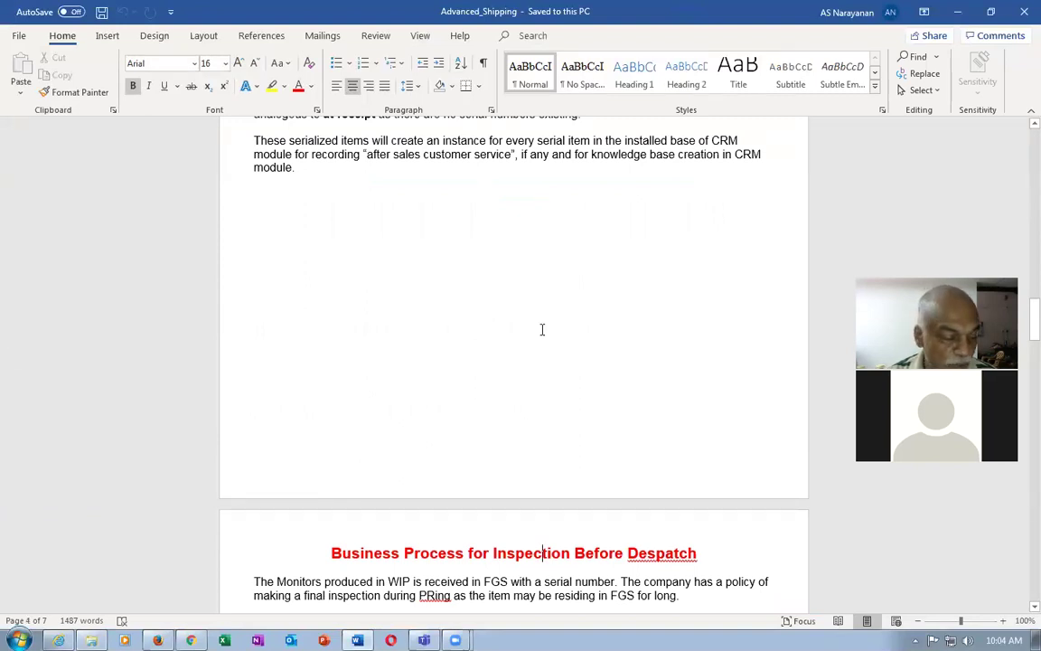
key("Page_Down")
key("Page_Down")
key("Page_Down")
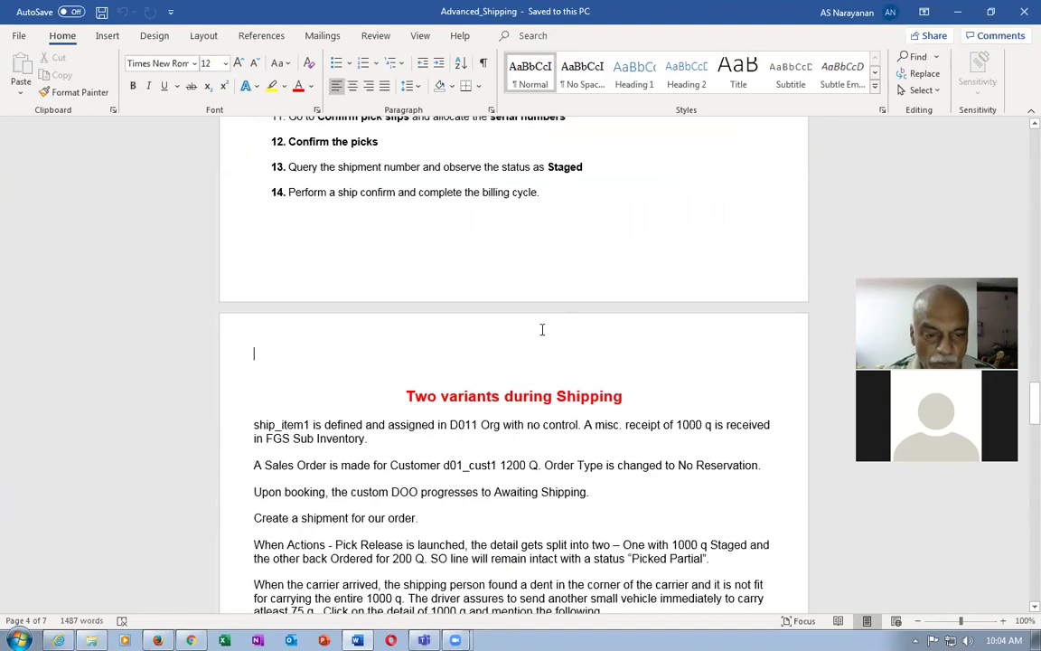
left_click_drag(417, 401, 588, 410)
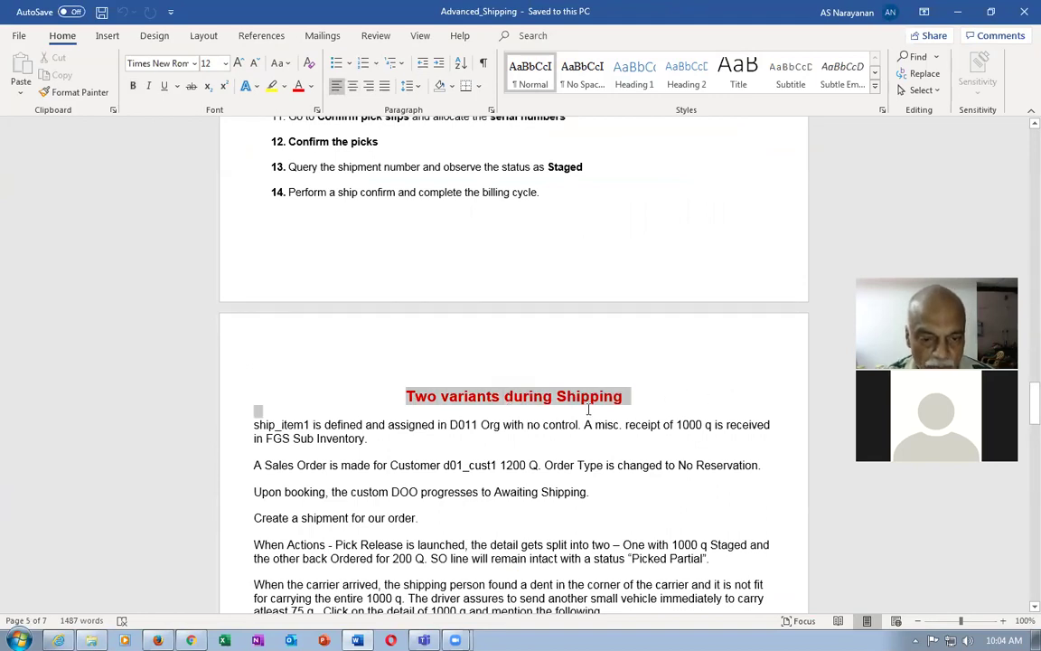
left_click(539, 447)
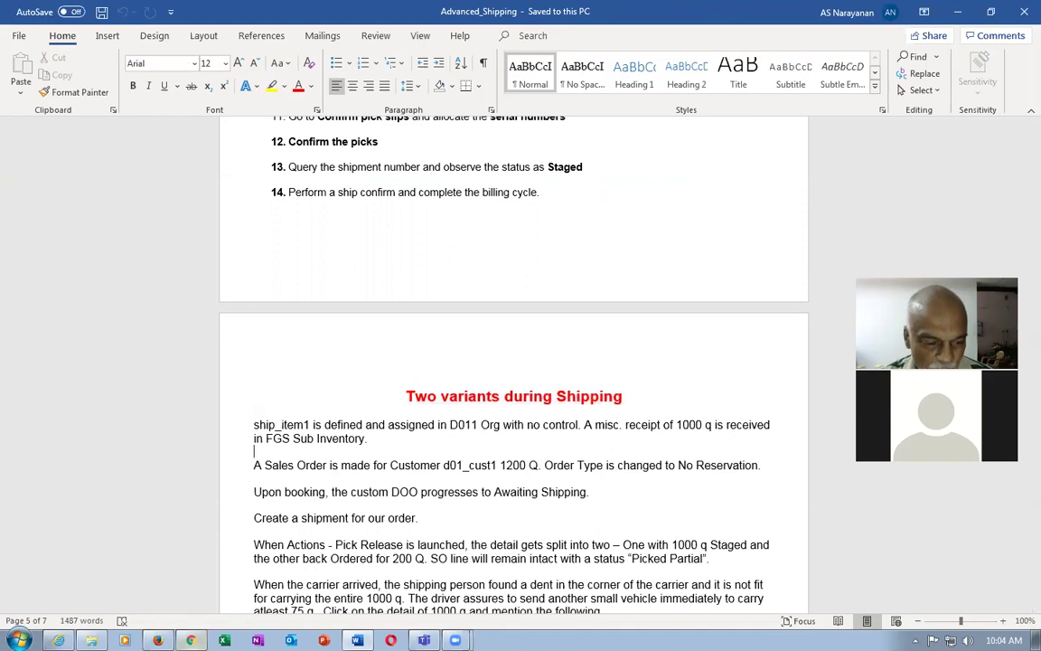
- Switch to Oracle Applications in the browser and open Browse Items in Product Information Management
key("alt+Tab")
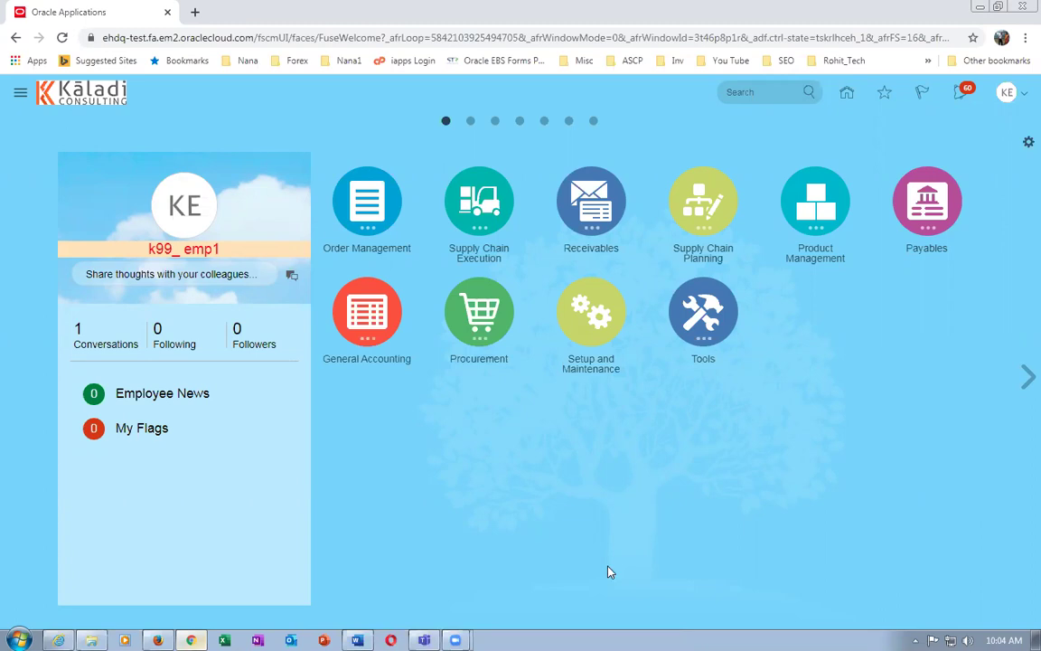
left_click(813, 205)
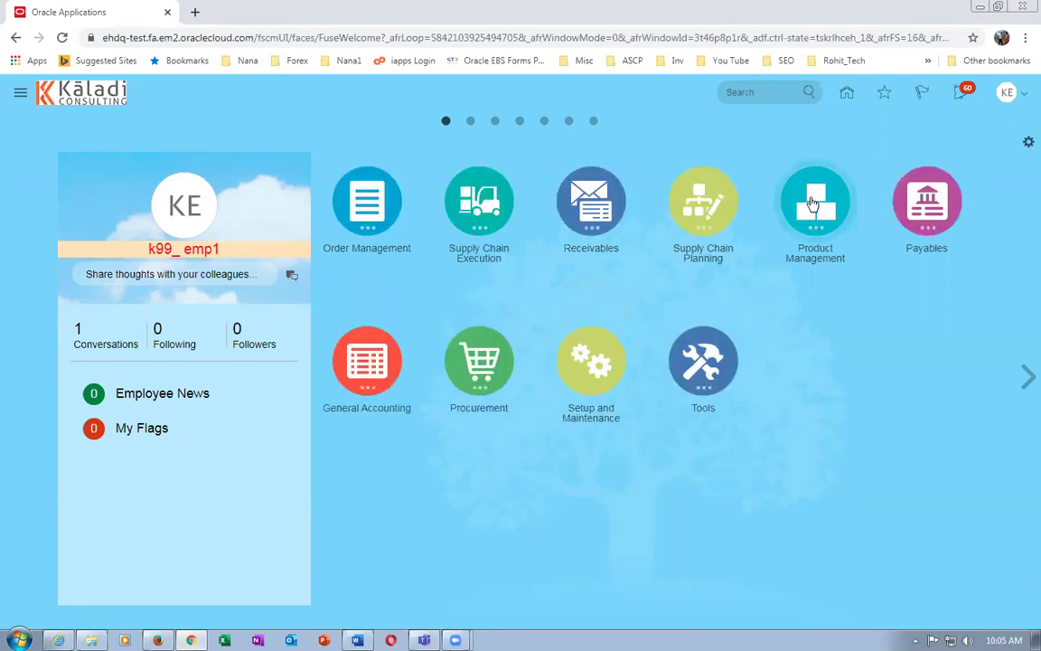
left_click(773, 294)
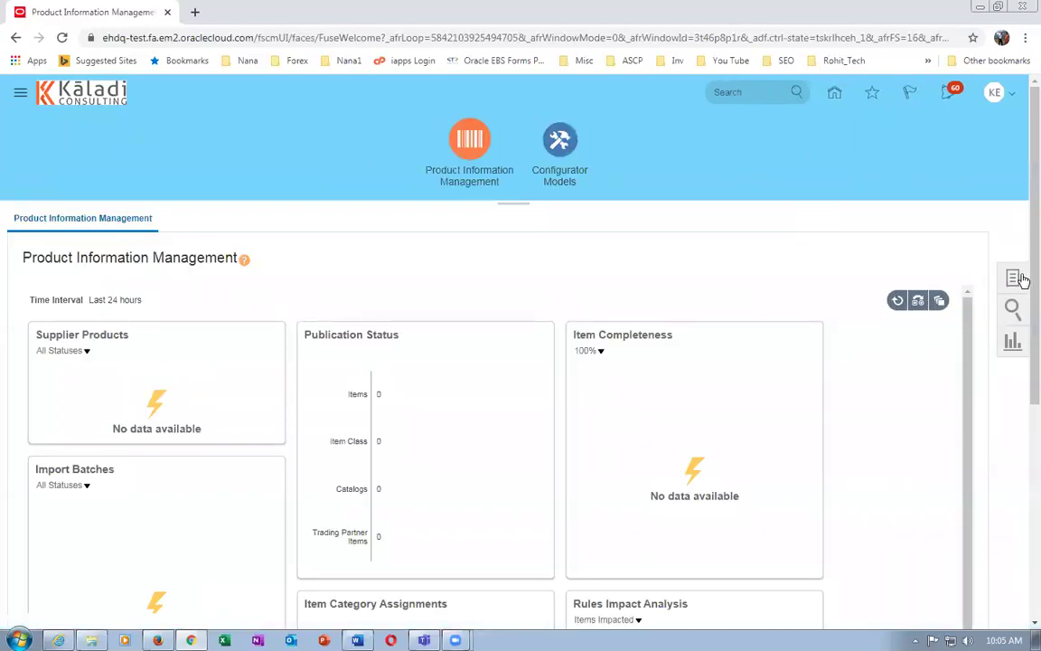
left_click(1013, 278)
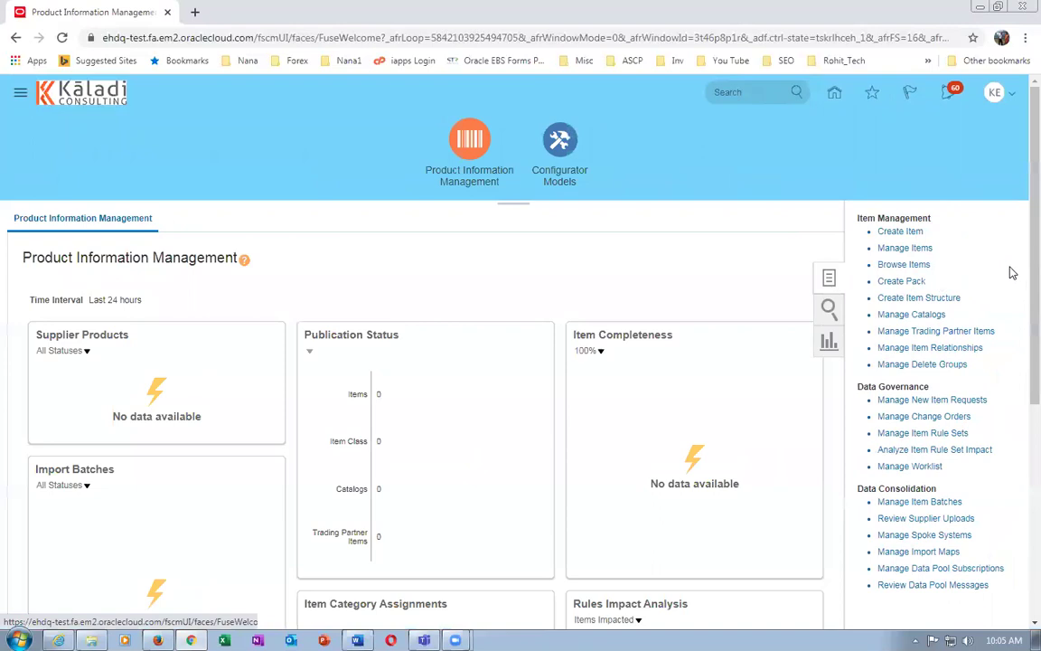
left_click(906, 265)
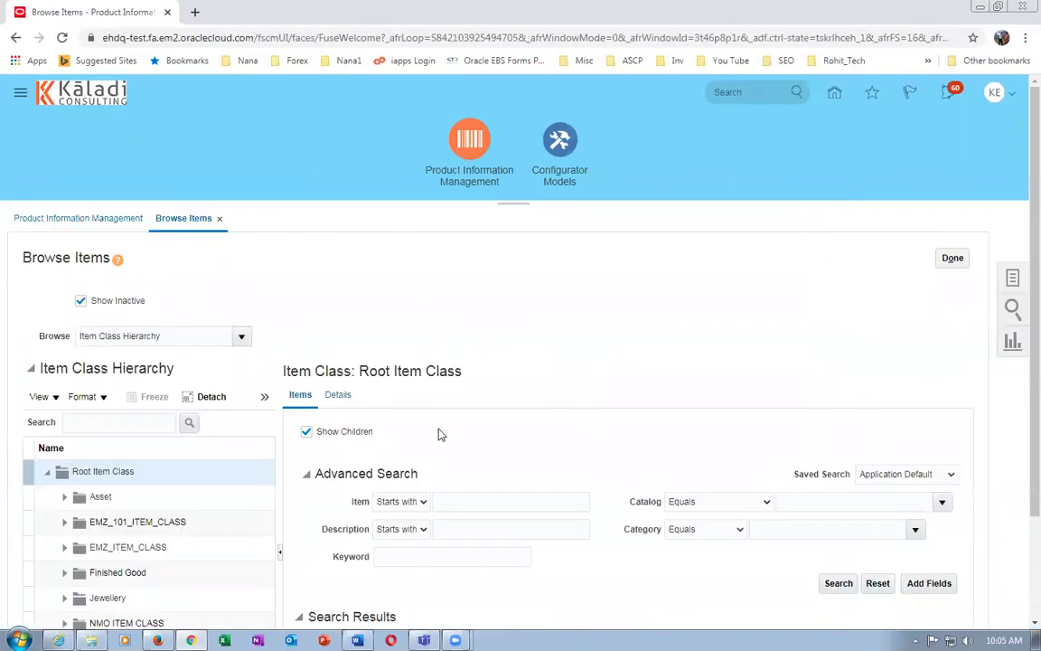
- Collapse the item class hierarchy and search for items whose name starts with "k99_two"
left_click(279, 556)
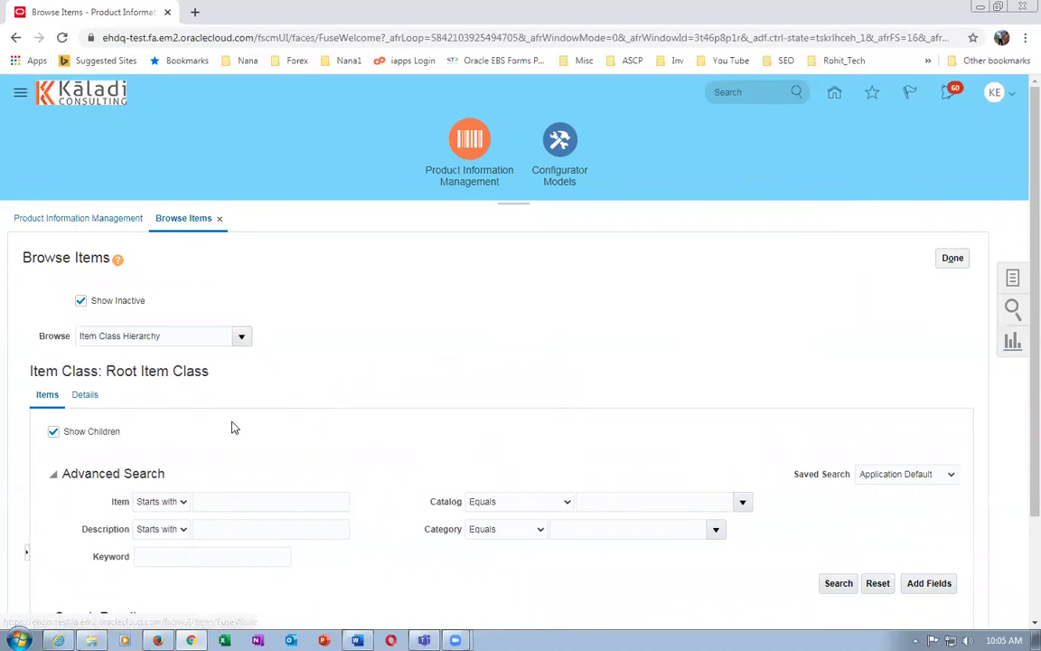
left_click(166, 503)
left_click(169, 506)
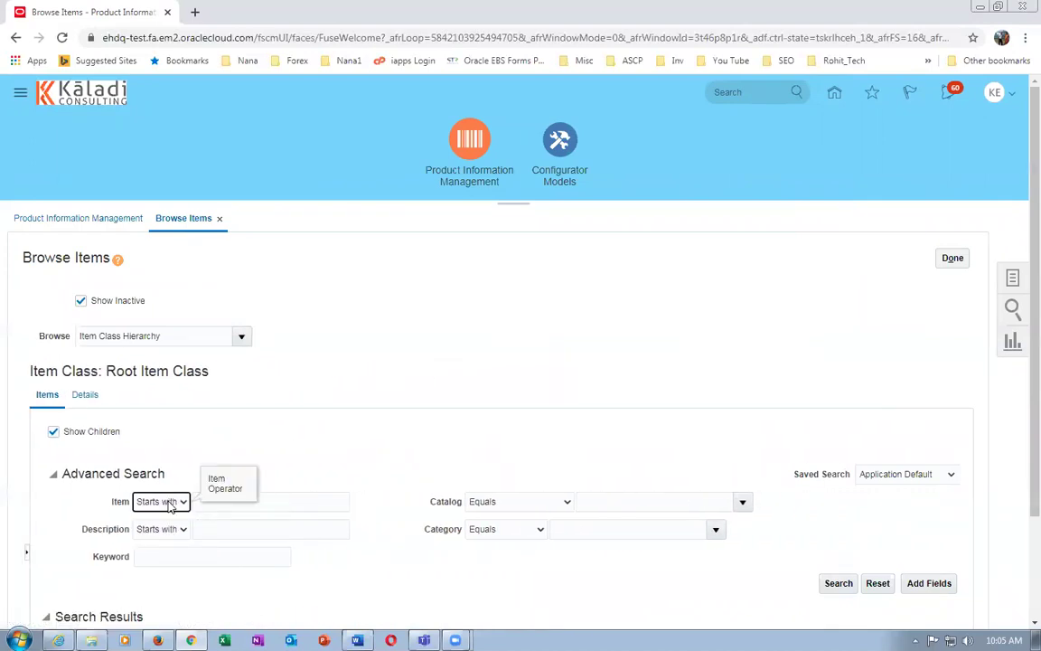
left_click(286, 500)
type("k")
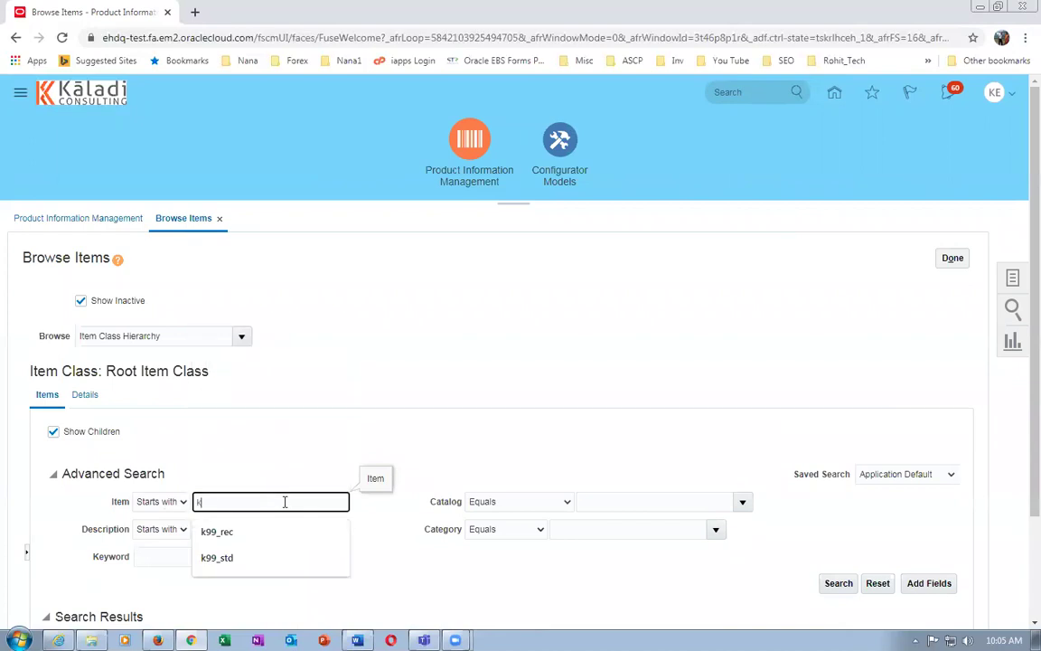
type("99_two")
left_click(838, 583)
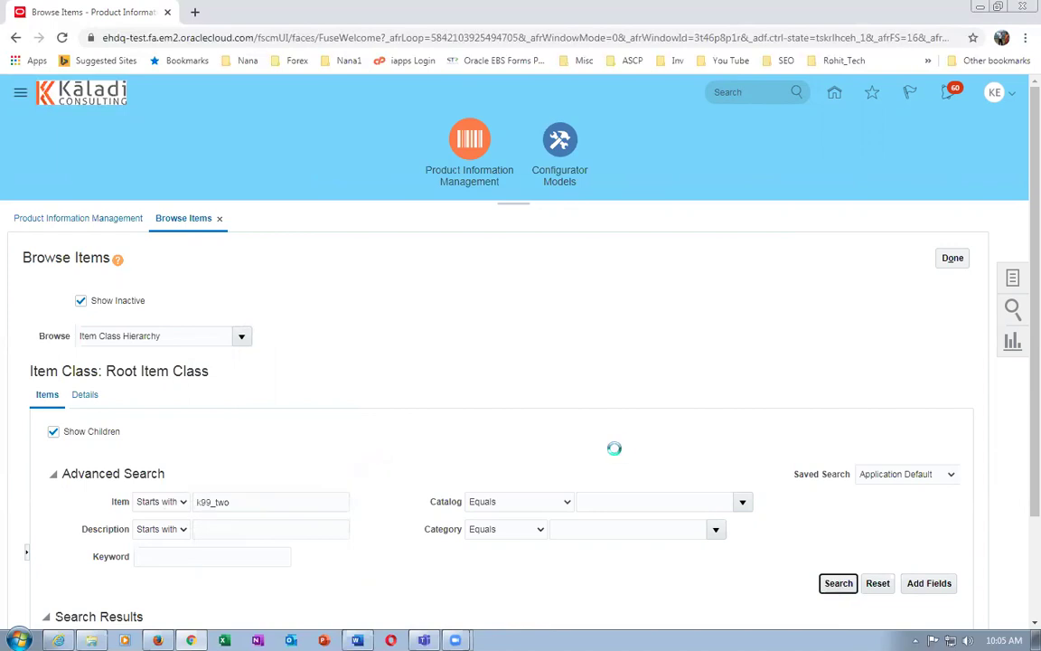
scroll(616, 453, "down", 3)
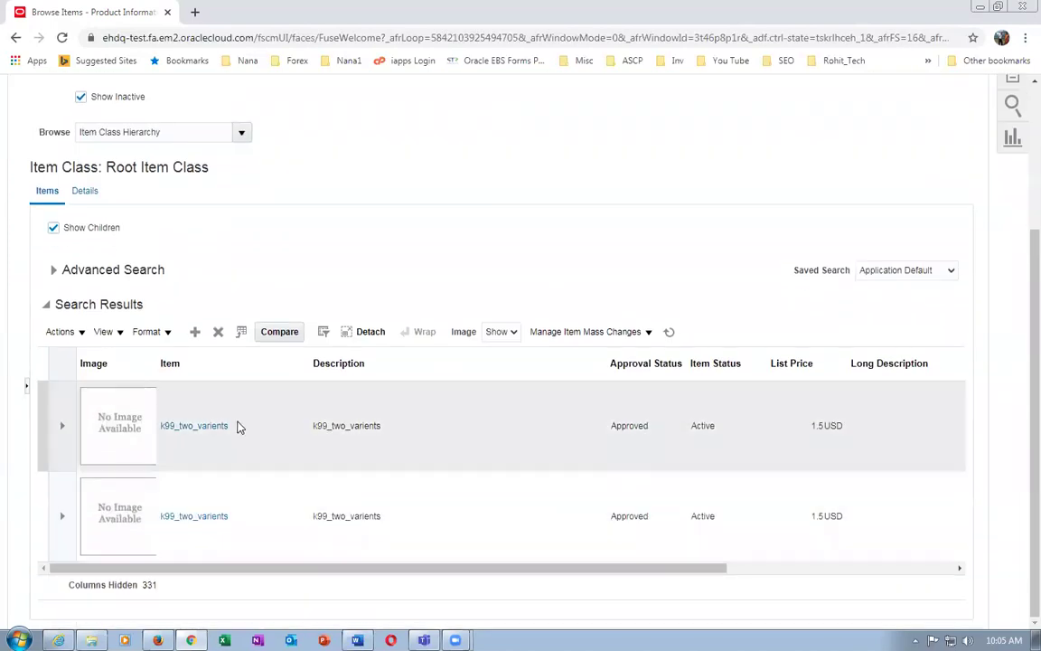
left_click_drag(272, 567, 223, 599)
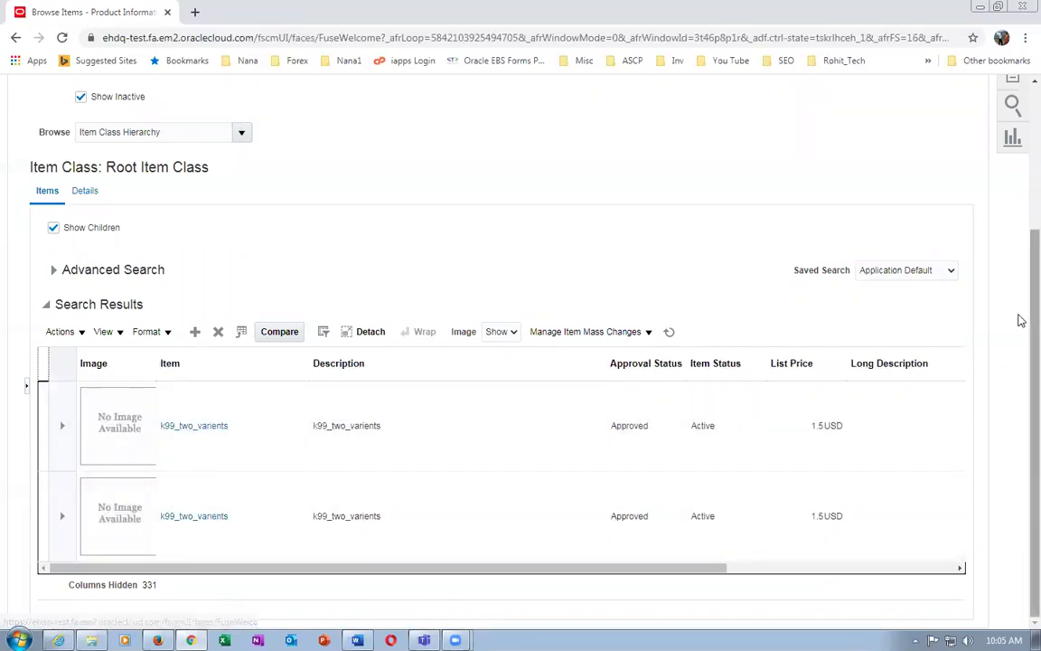
- Close Browse Items and open Manage Item Quantities in Inventory Management
scroll(1018, 323, "up", 3)
left_click(953, 256)
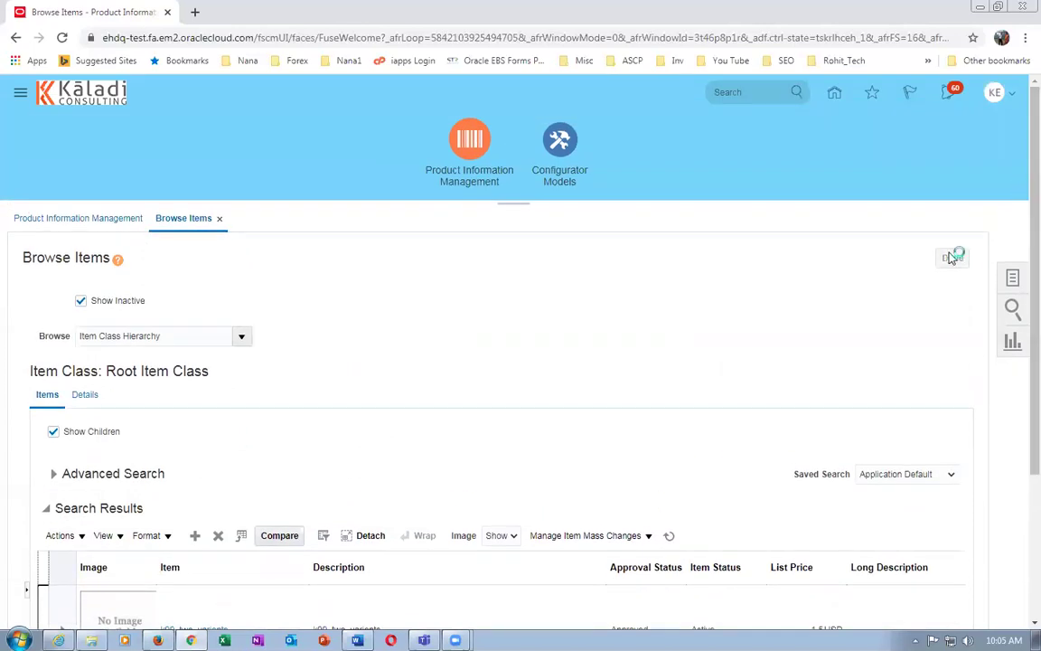
left_click(1013, 281)
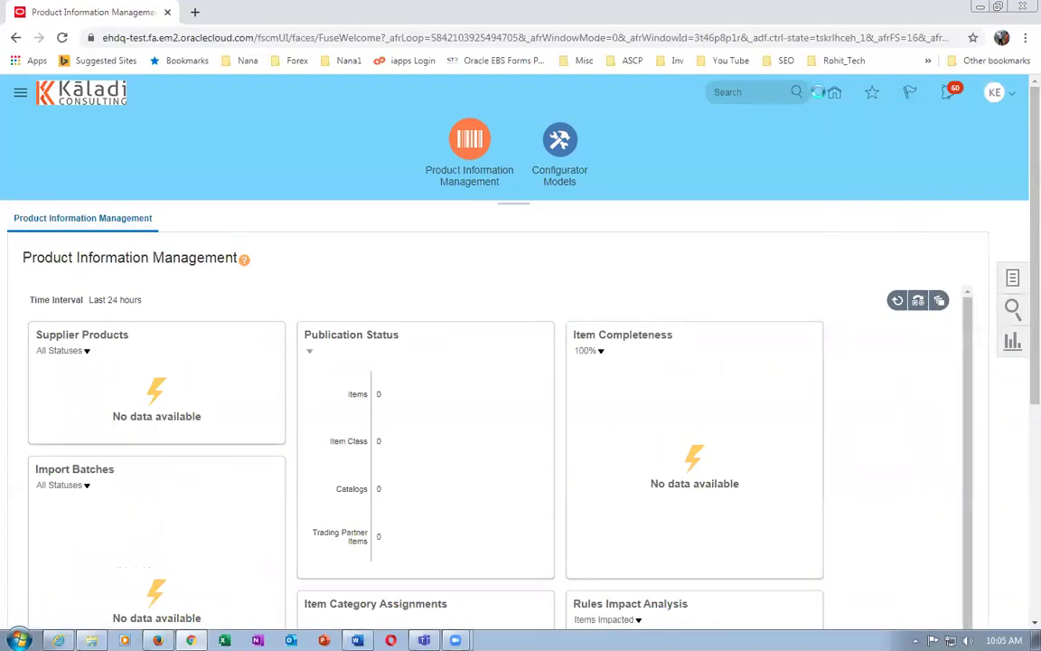
left_click(835, 93)
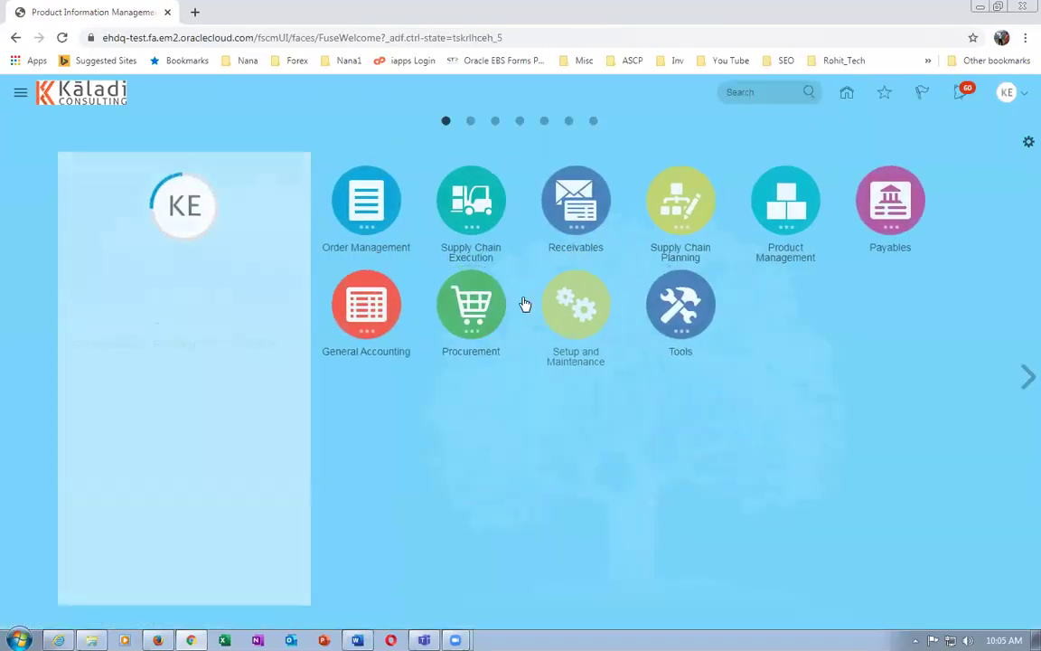
left_click(485, 224)
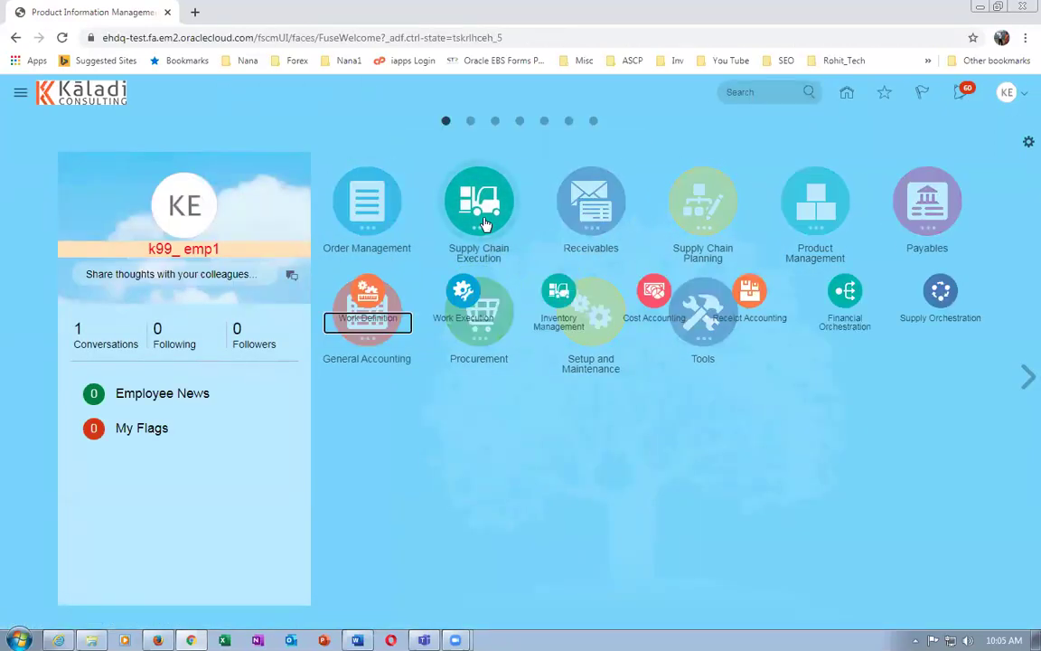
left_click(545, 291)
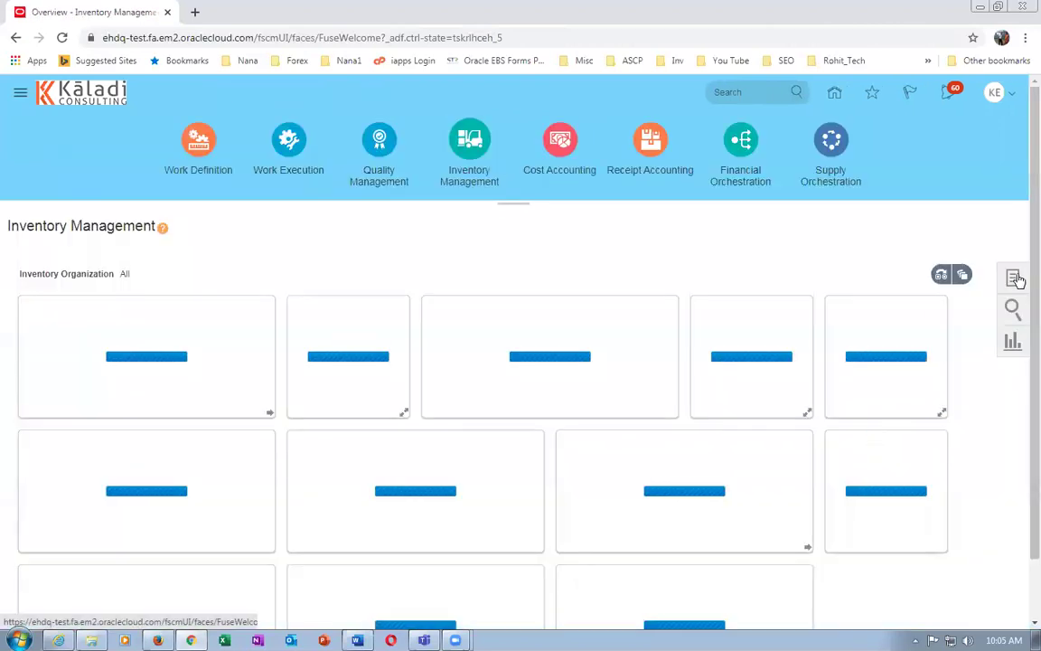
left_click(1014, 277)
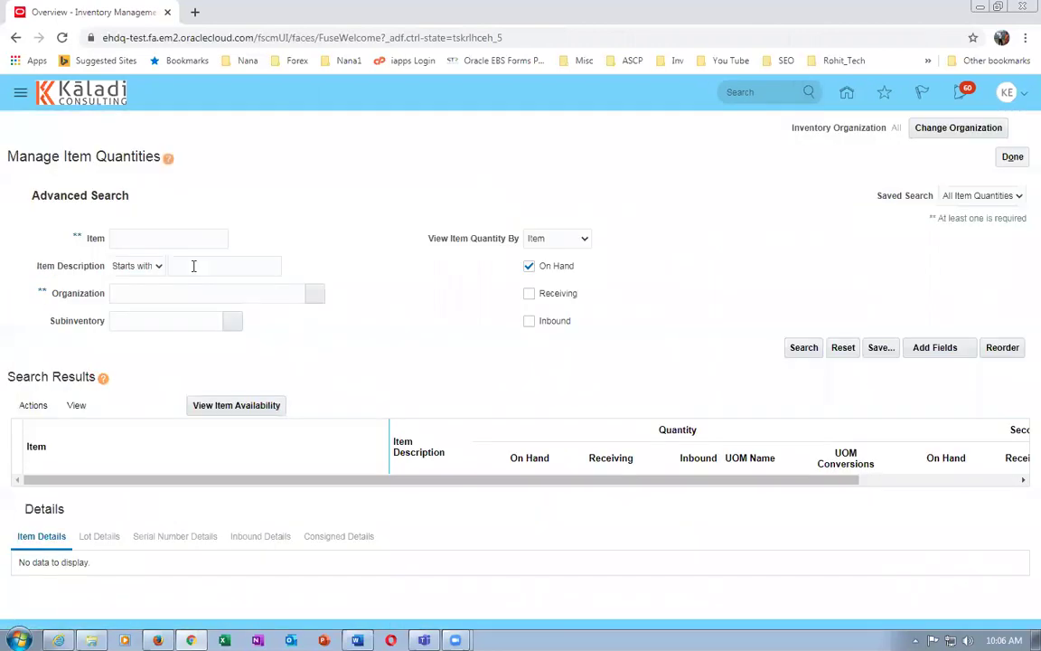
- Search the on-hand item quantities for the item k99_two_varients
left_click(153, 236)
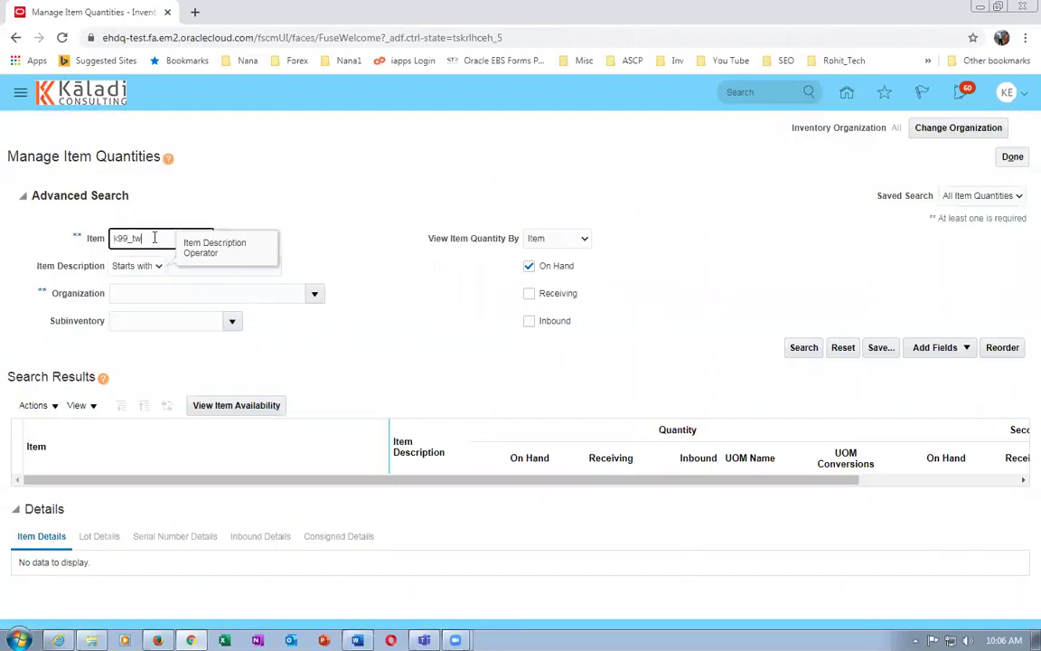
type("k99_two")
key("Tab")
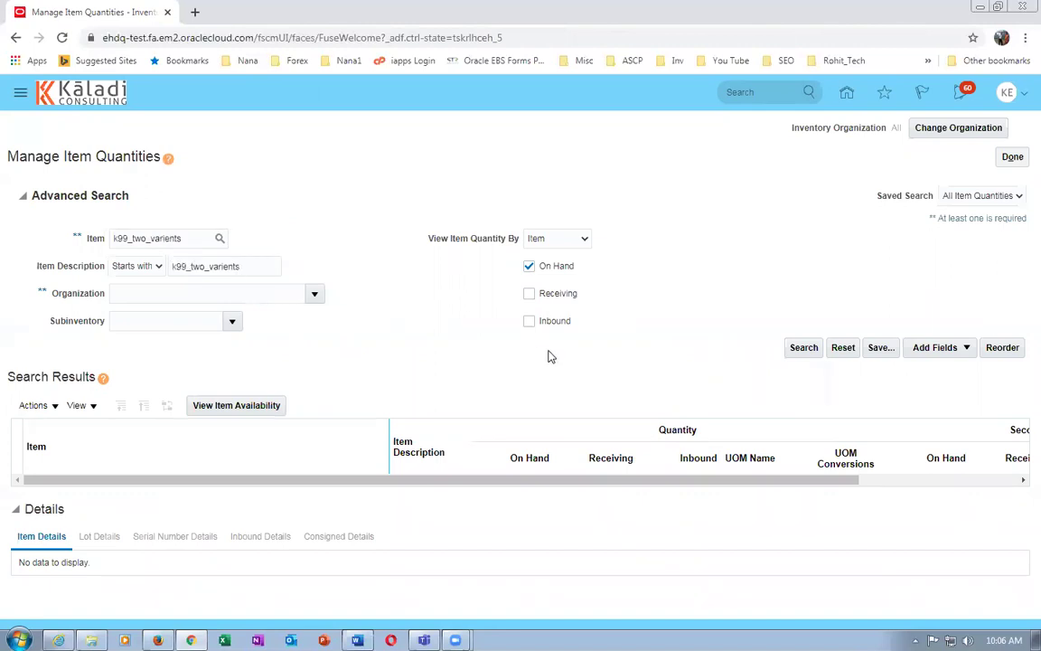
left_click(802, 347)
left_click(808, 353)
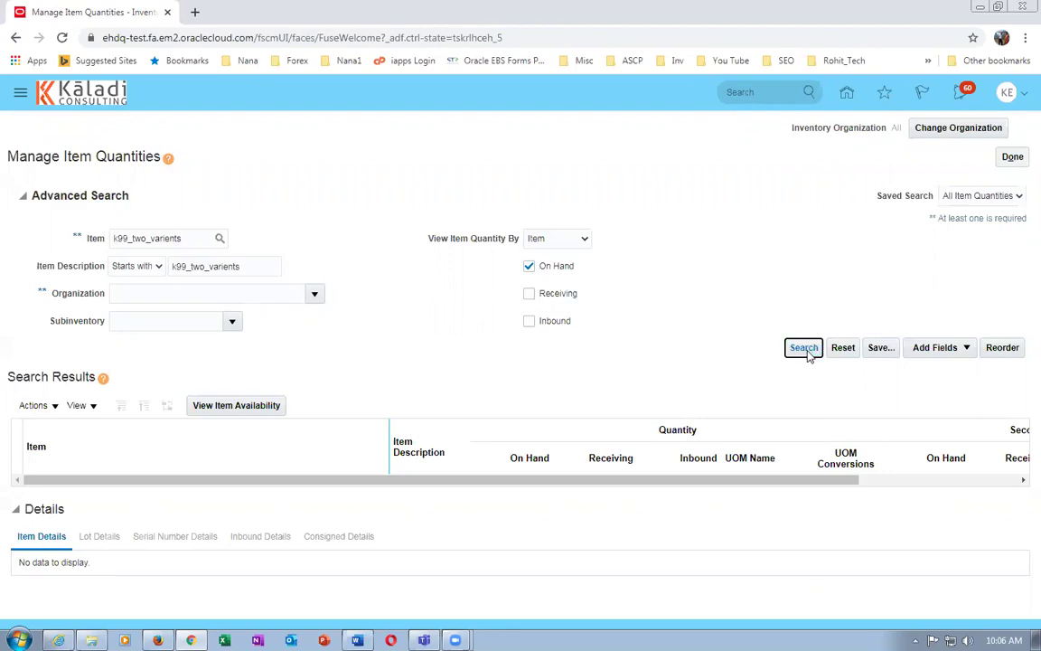
left_click(808, 353)
left_click(808, 354)
- Highlight the "Two variants during Shipping" heading in the Word document and return to Oracle Applications
key("alt+Tab")
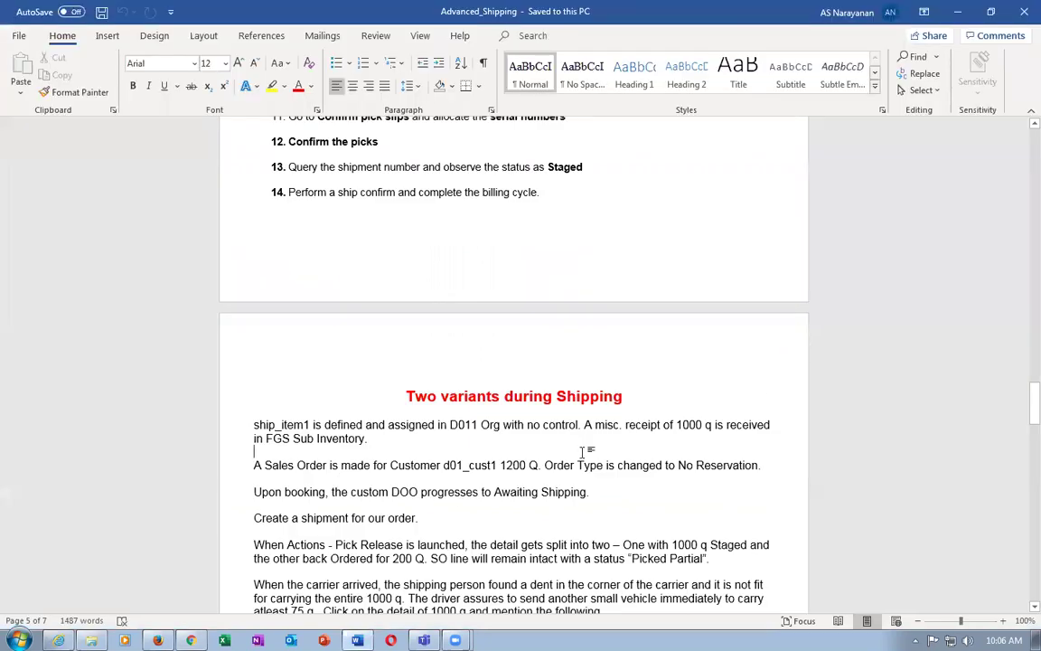
left_click_drag(443, 396, 580, 398)
key("alt+Tab")
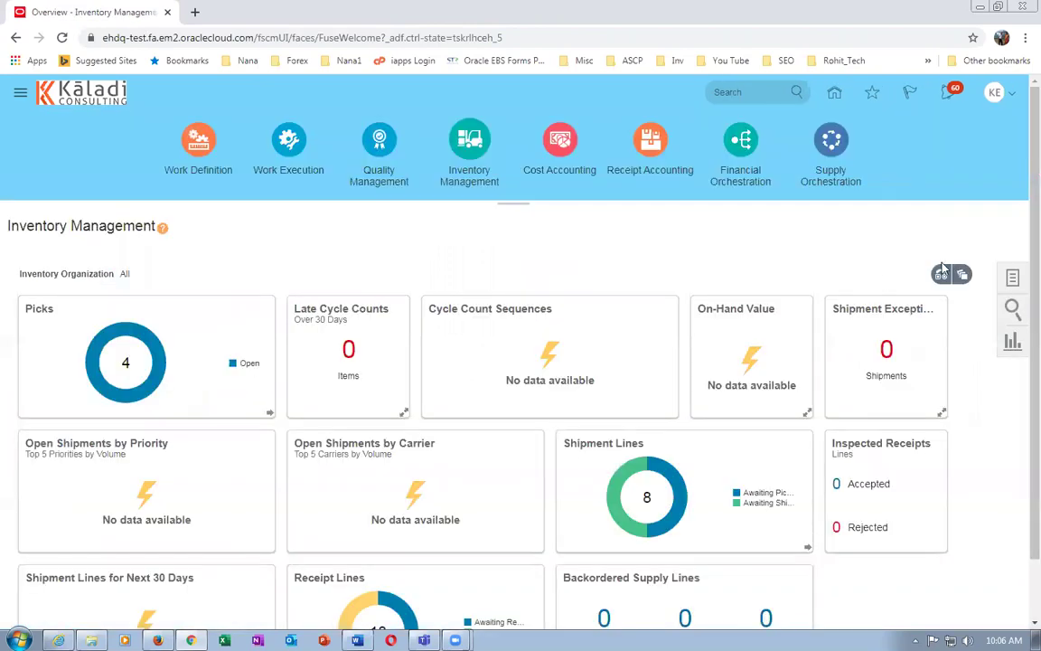
- Start creating a miscellaneous transaction in inventory organization K991
left_click(1012, 278)
left_click(783, 268)
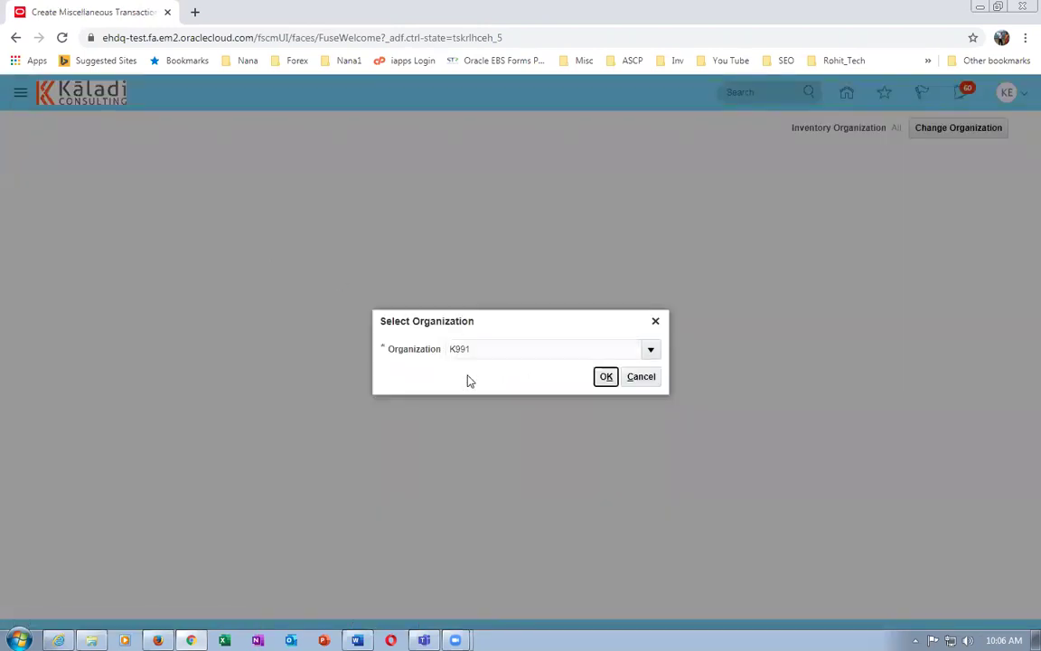
left_click(605, 377)
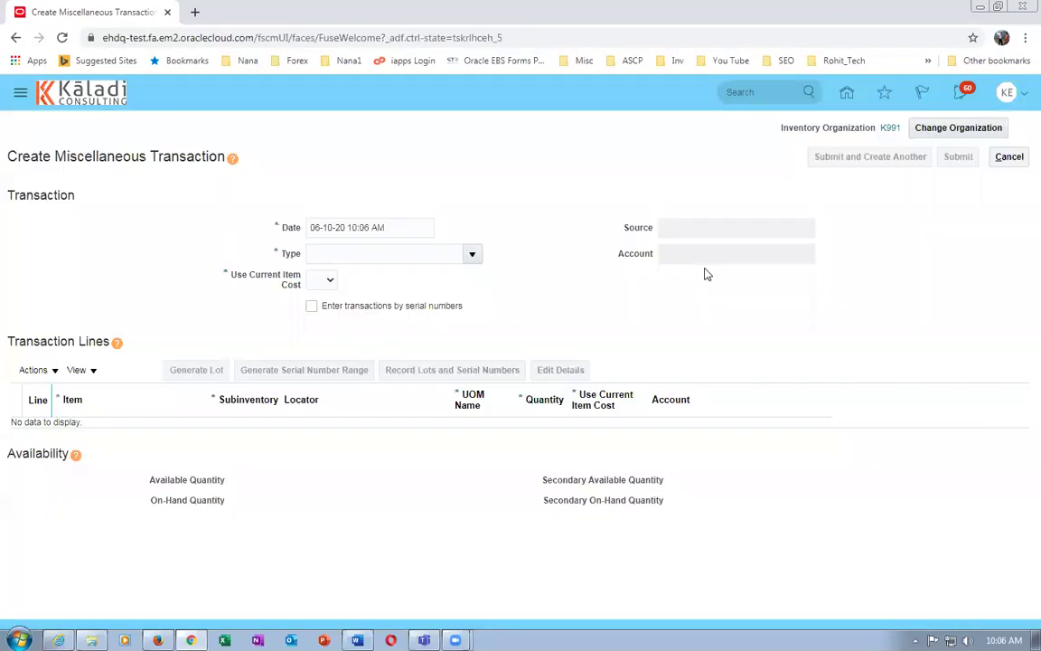
- Set the transaction type to Miscellaneous Receipt, enter the account combination, and set Use Current Item Cost to Yes
left_click(467, 255)
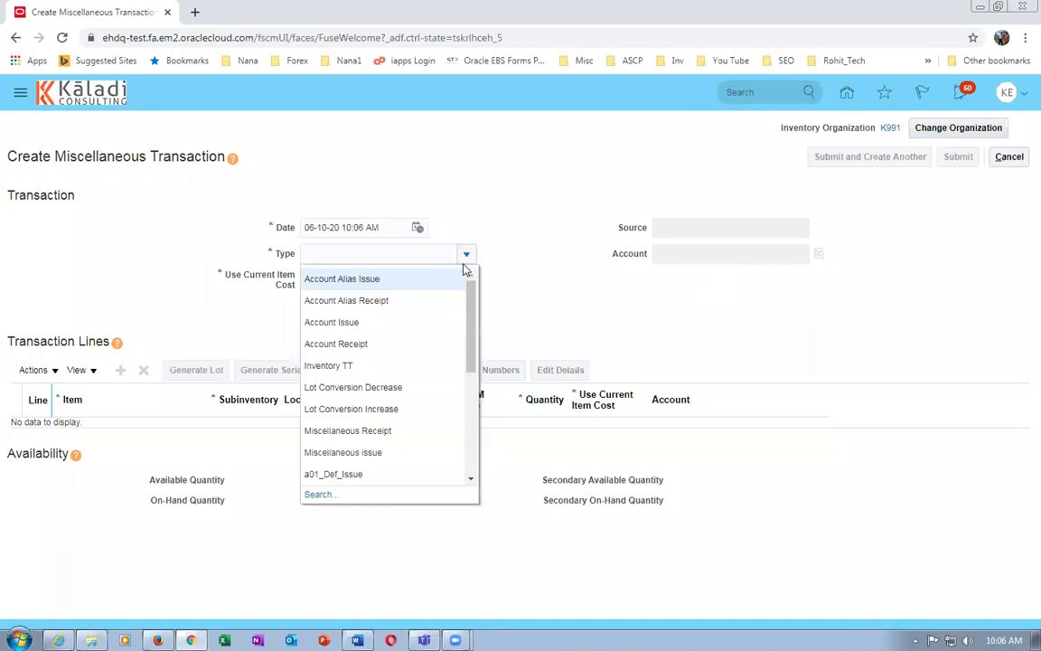
left_click(404, 431)
left_click(737, 254)
type("10-100-1000")
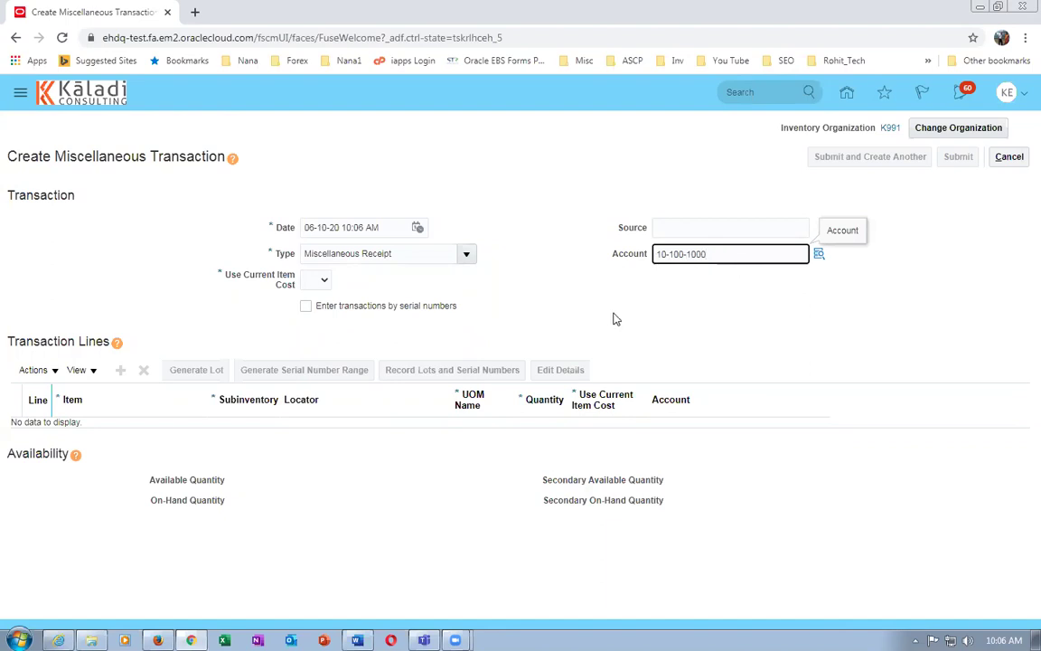
left_click(547, 285)
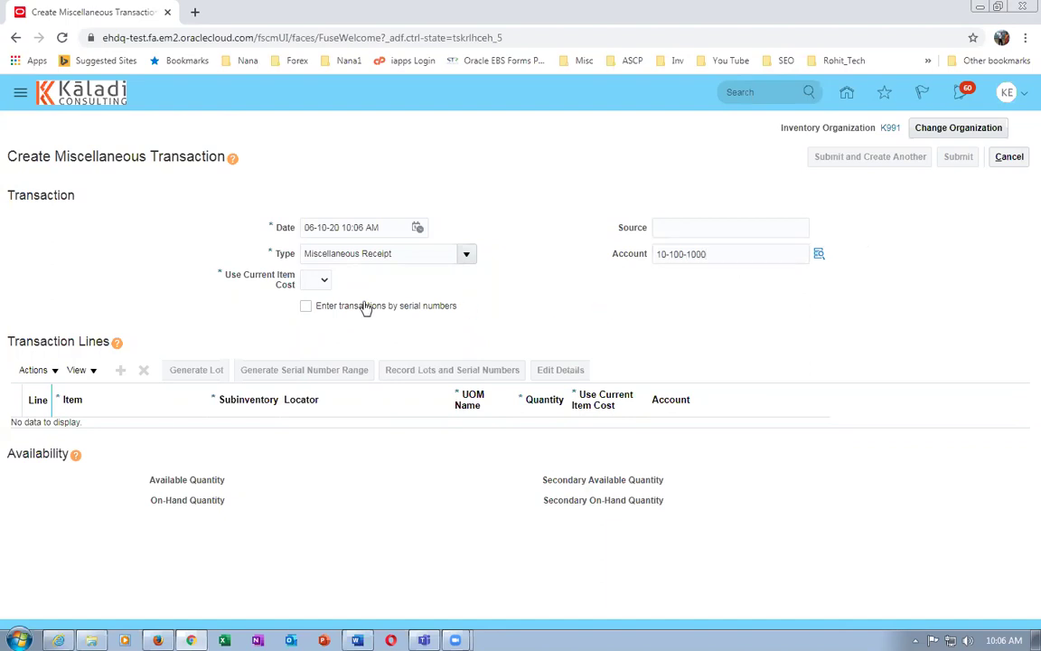
left_click(307, 283)
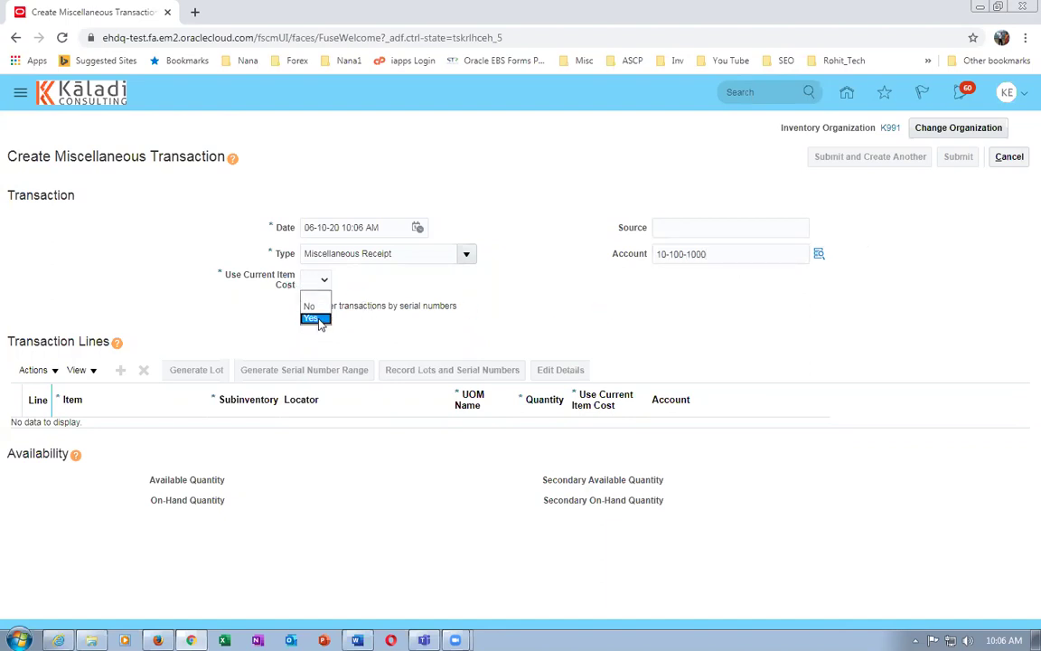
left_click(318, 320)
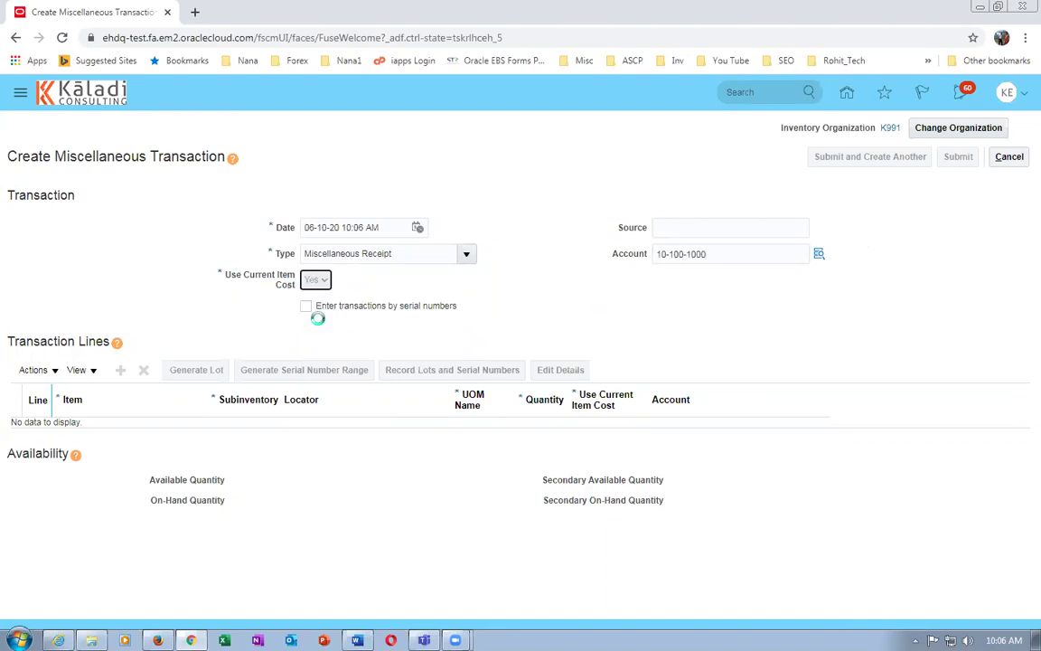
- Add a transaction line for 1000 Each of k99_two_varients in subinventory k991_sub1 and submit the miscellaneous transaction
left_click(121, 370)
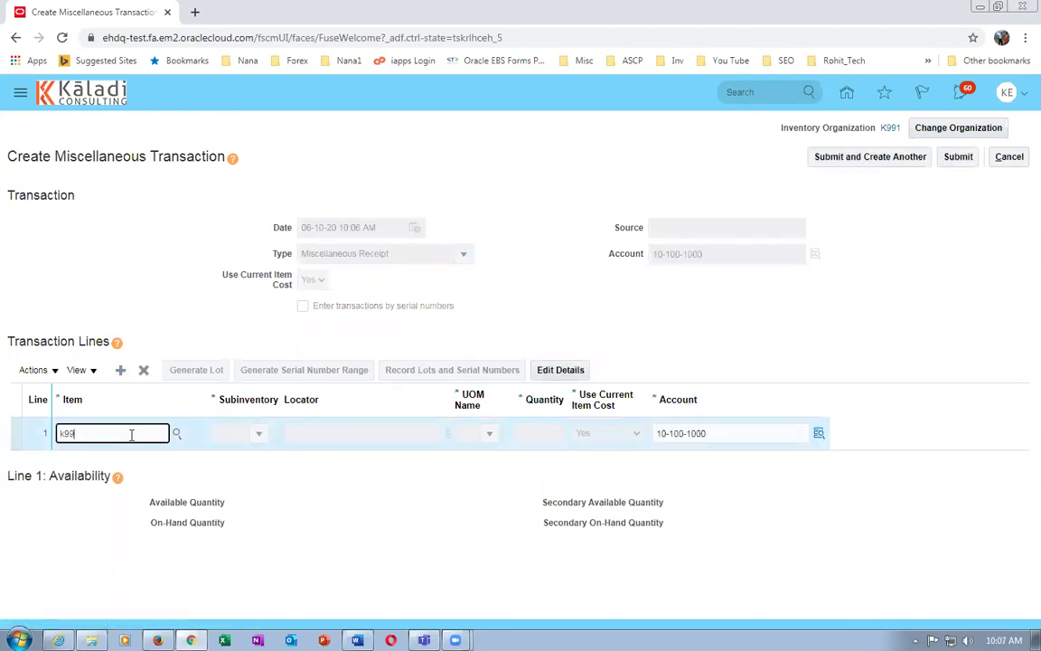
type("k99_two")
key("Tab")
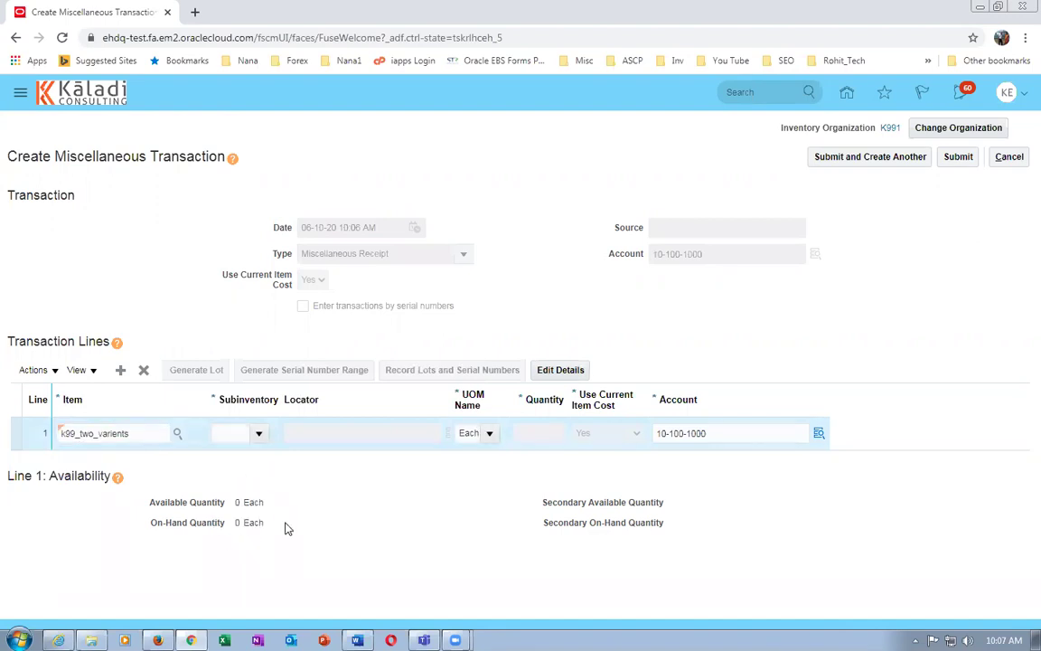
left_click(259, 434)
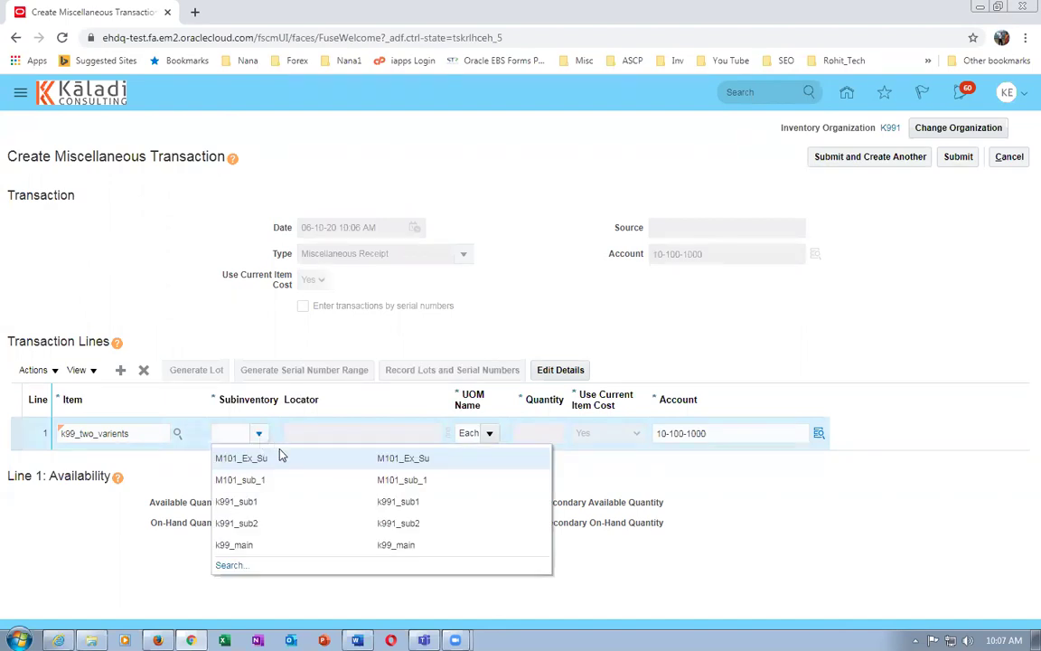
left_click(285, 511)
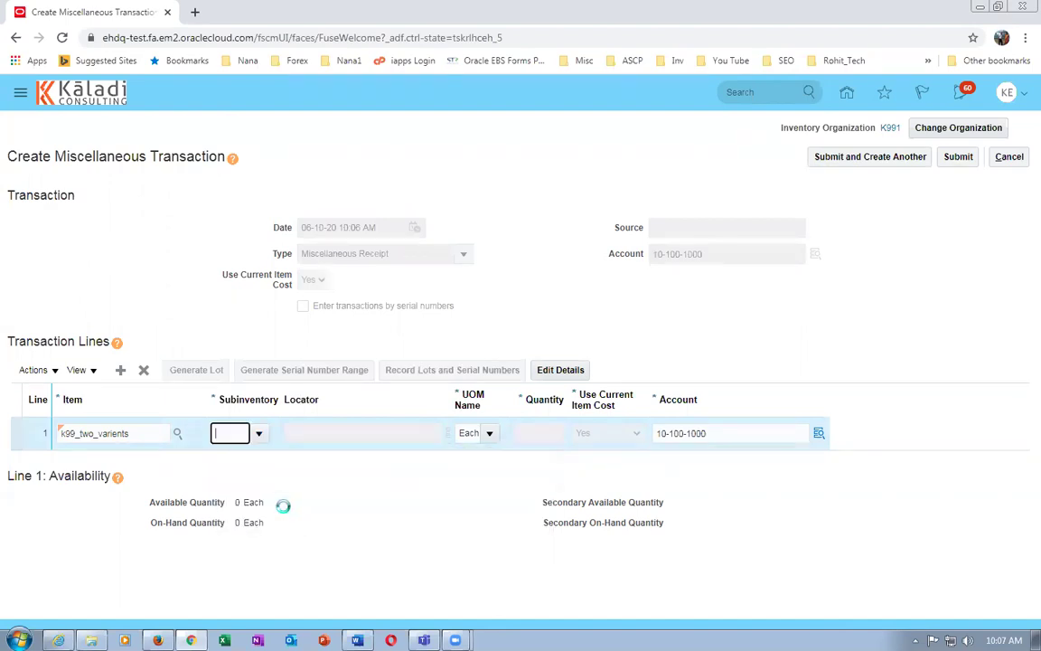
left_click(529, 433)
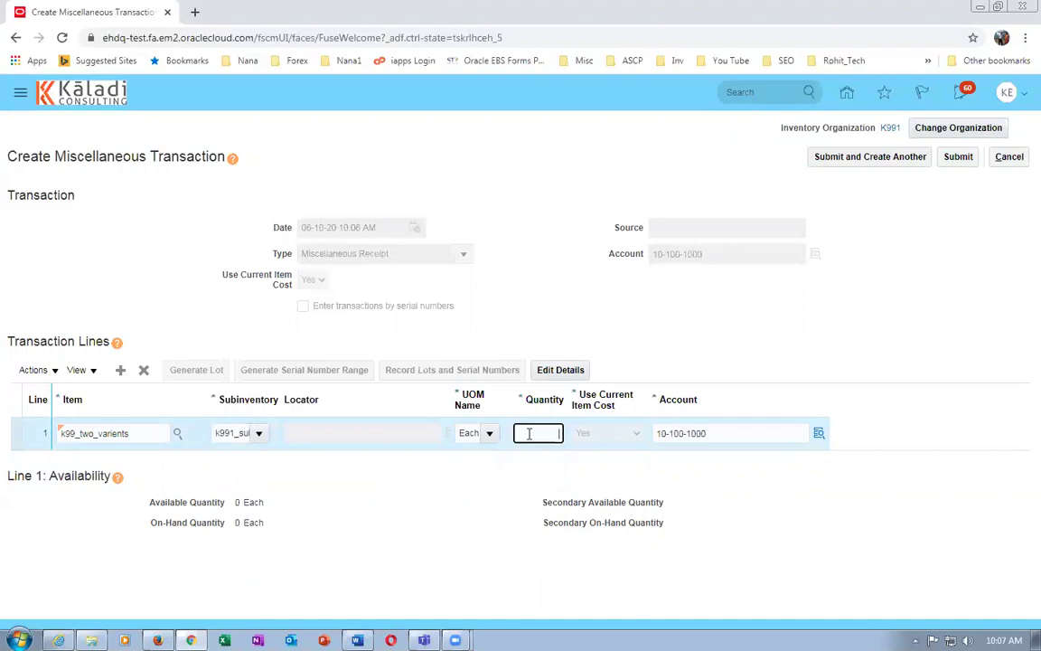
type("1000")
left_click(730, 305)
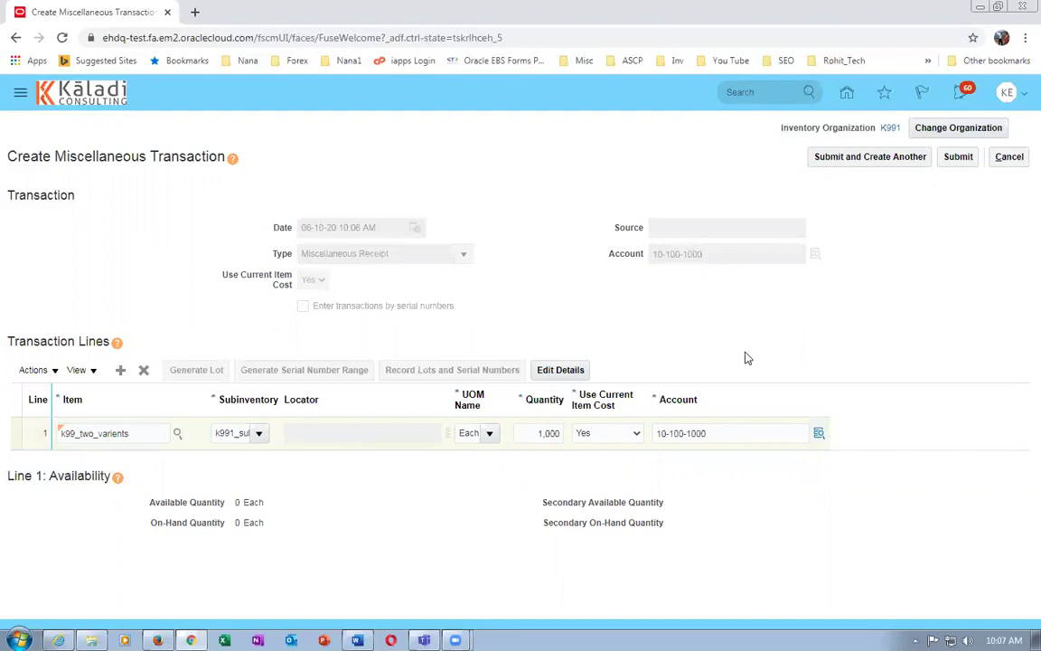
left_click(958, 158)
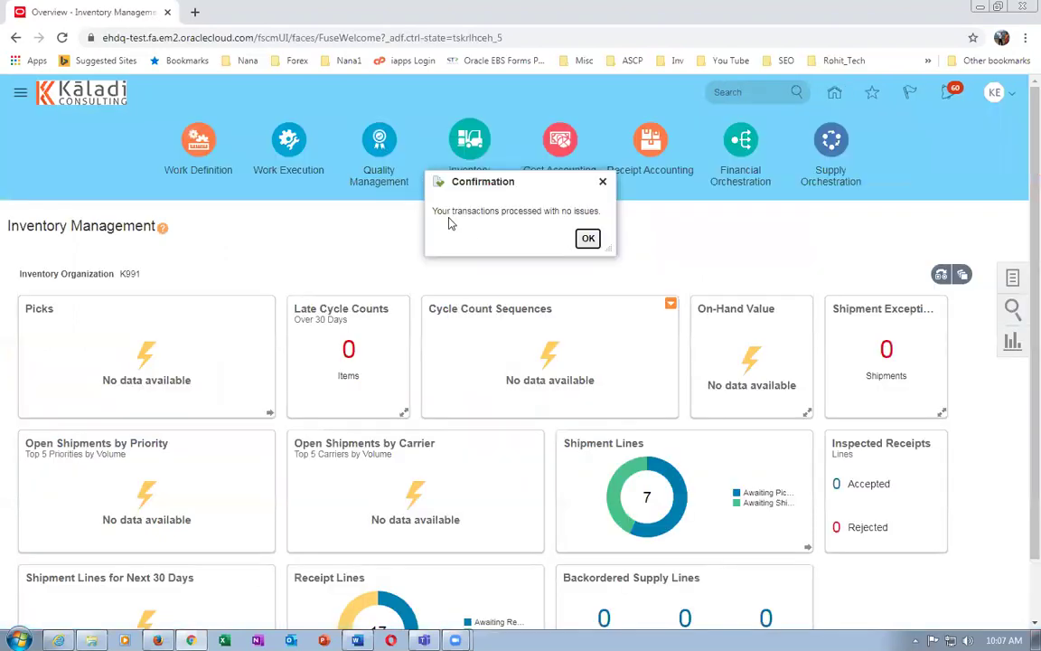
left_click(589, 238)
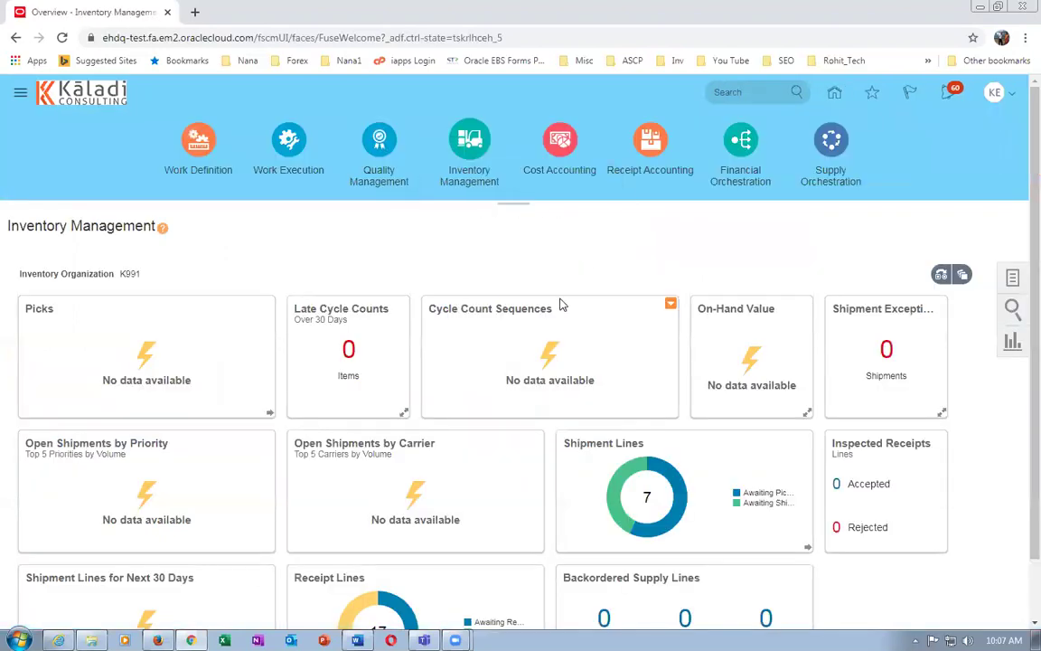
- Return to the home page and open the Scheduled Processes work area
left_click(994, 93)
left_click(834, 92)
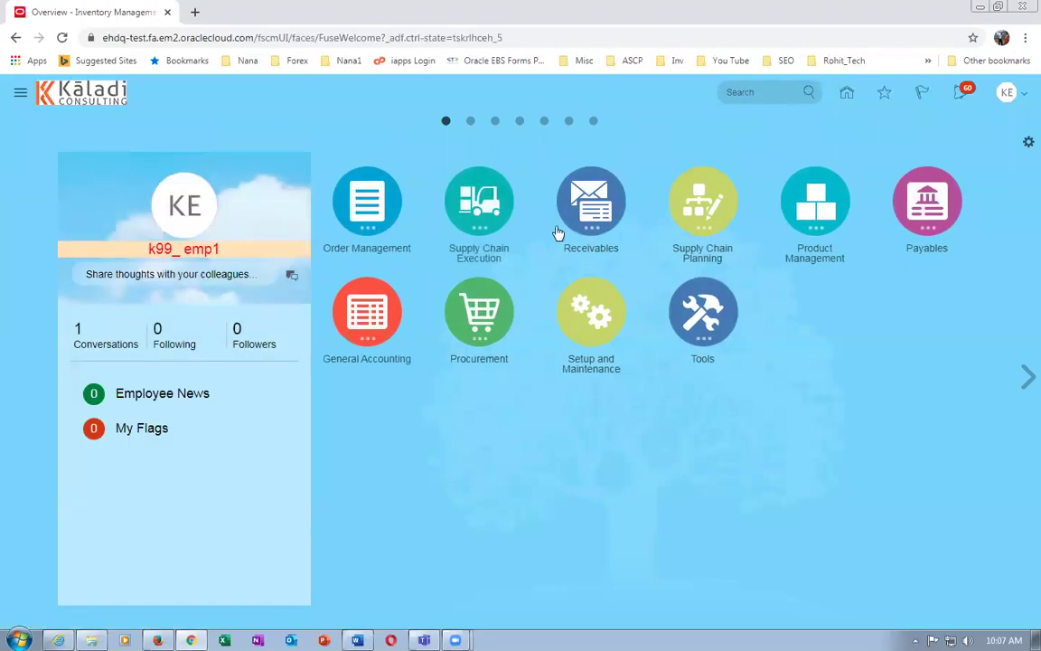
left_click(708, 318)
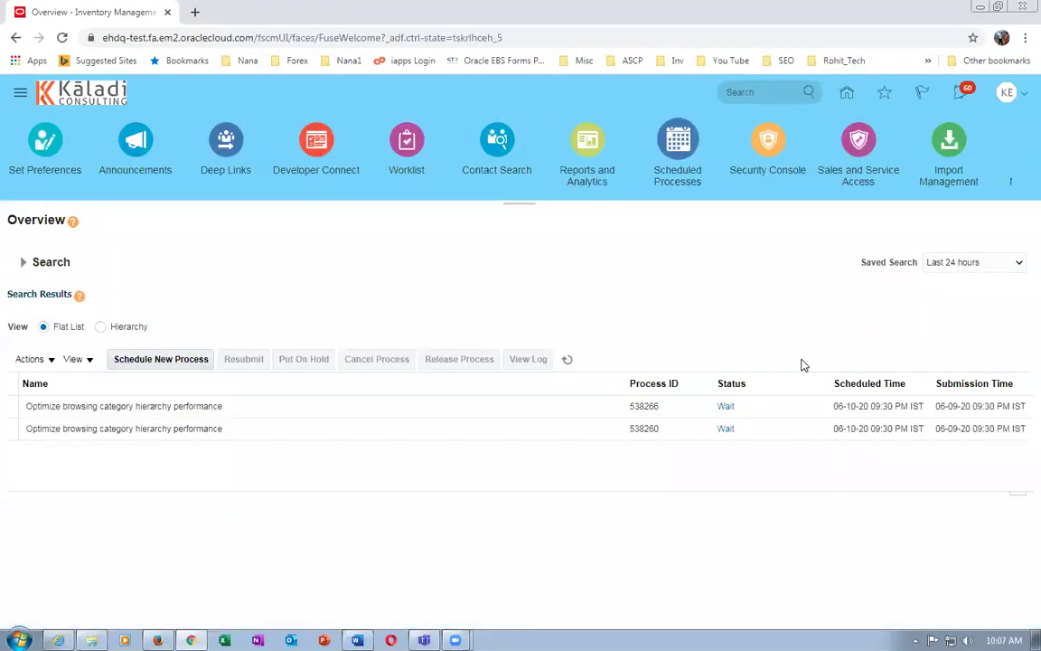
- Start scheduling a new job, search its name with %real%upda%, and choose Start Real-Time Supply Update
left_click(177, 358)
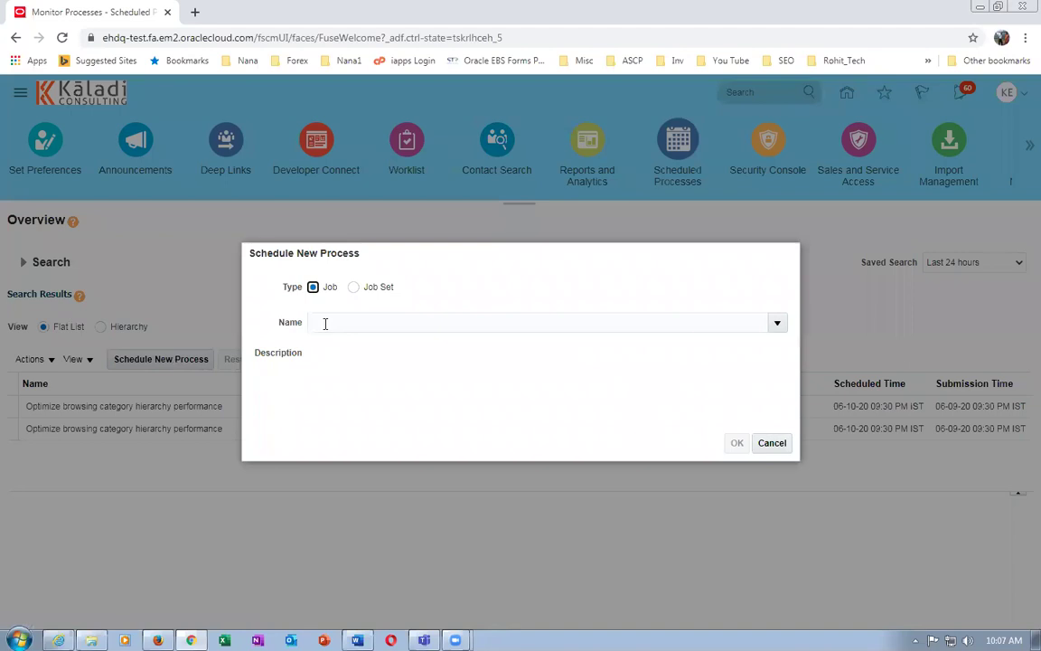
left_click(327, 324)
type("%rel%upda%")
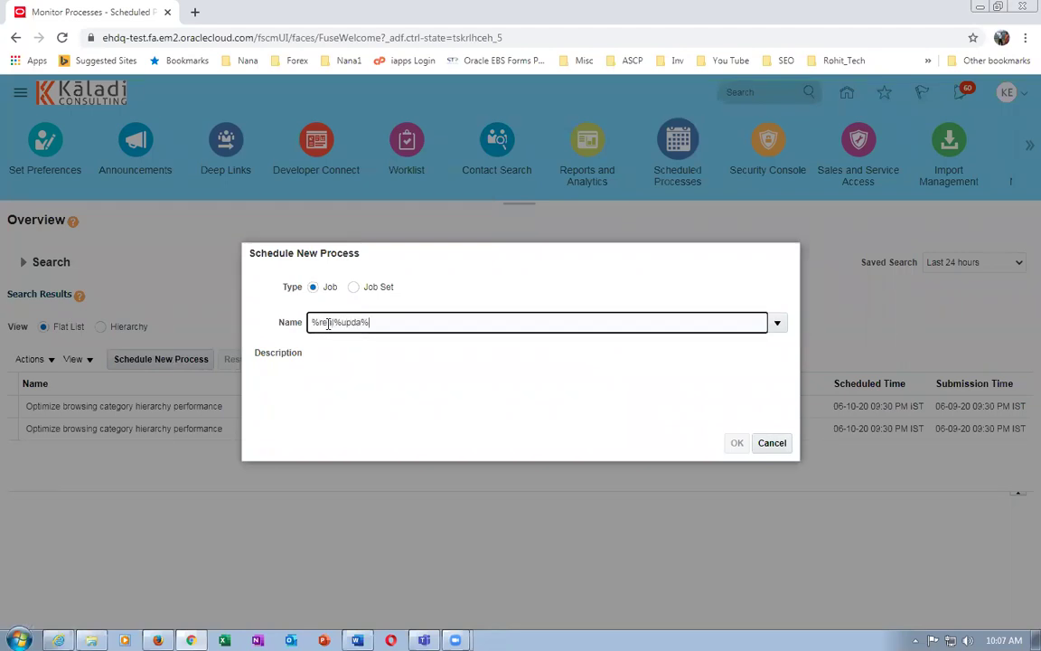
key("Tab")
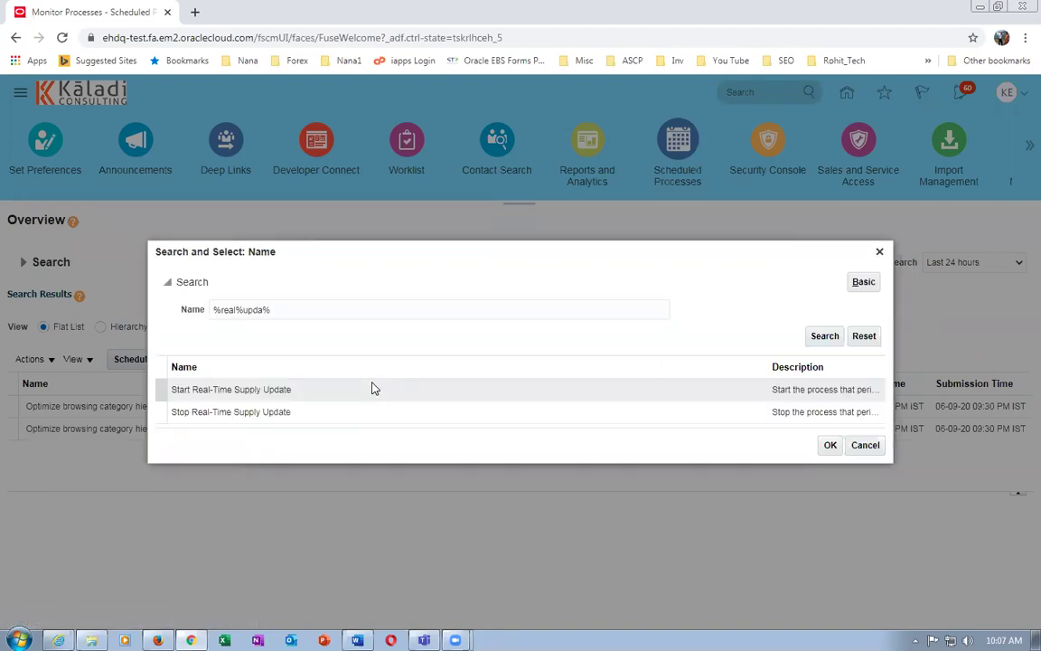
left_click(358, 396)
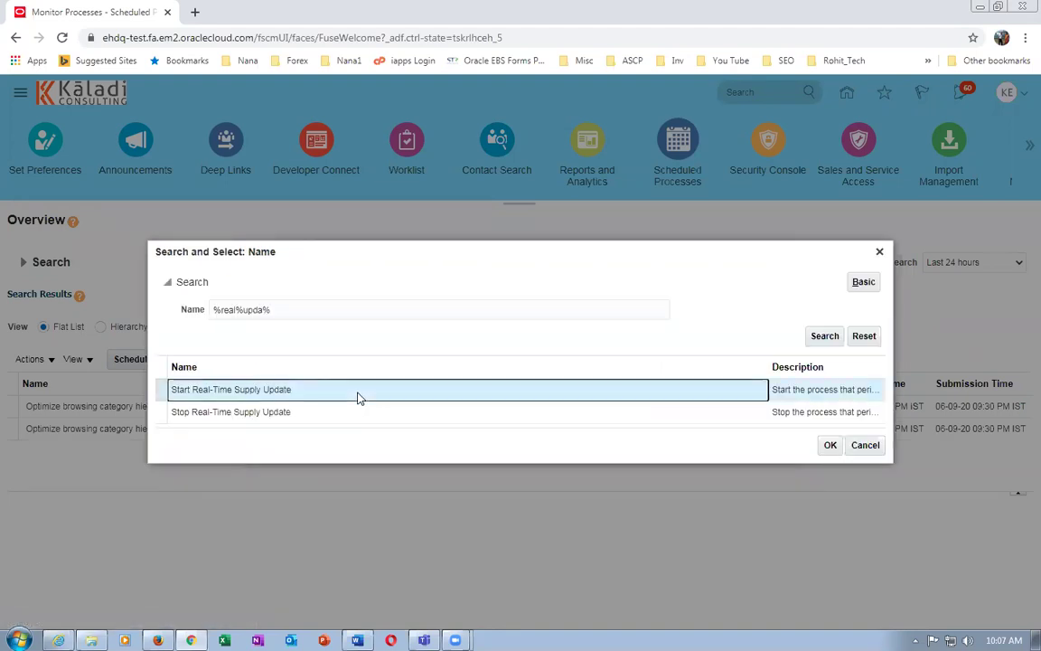
left_click(827, 449)
left_click(737, 444)
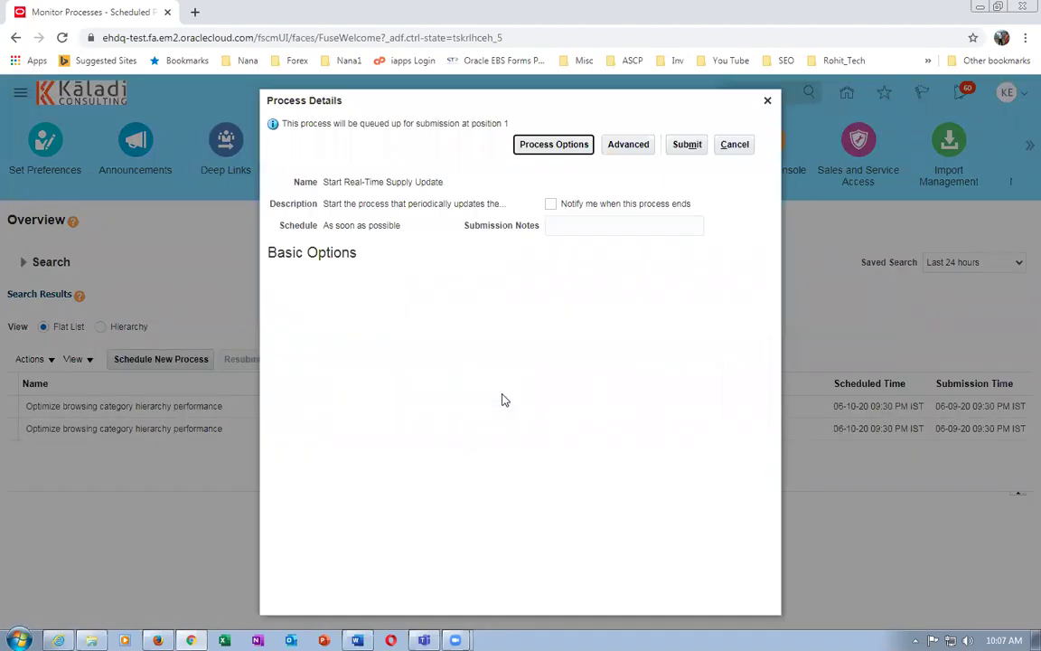
- Submit the Start Real-Time Supply Update process with its default options and refresh the process list
left_click(687, 143)
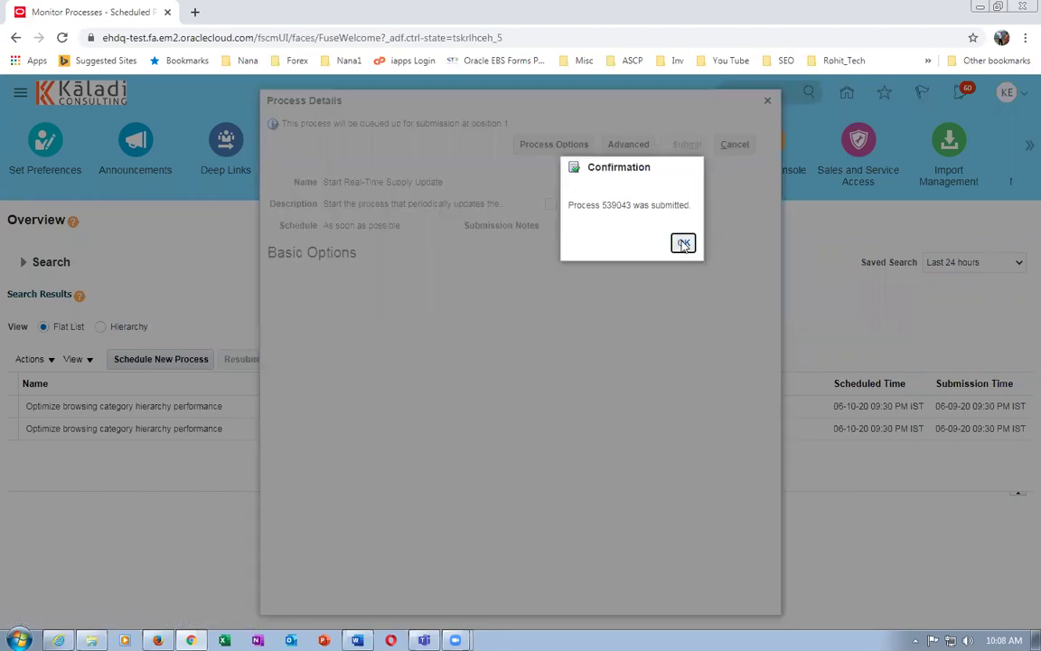
left_click(684, 244)
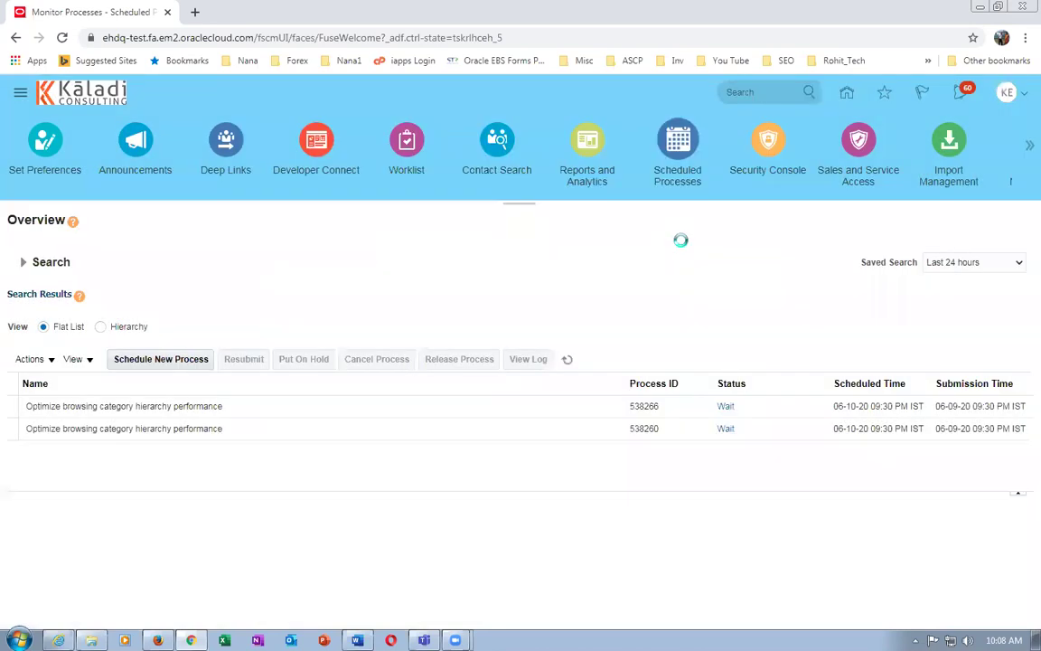
left_click(566, 360)
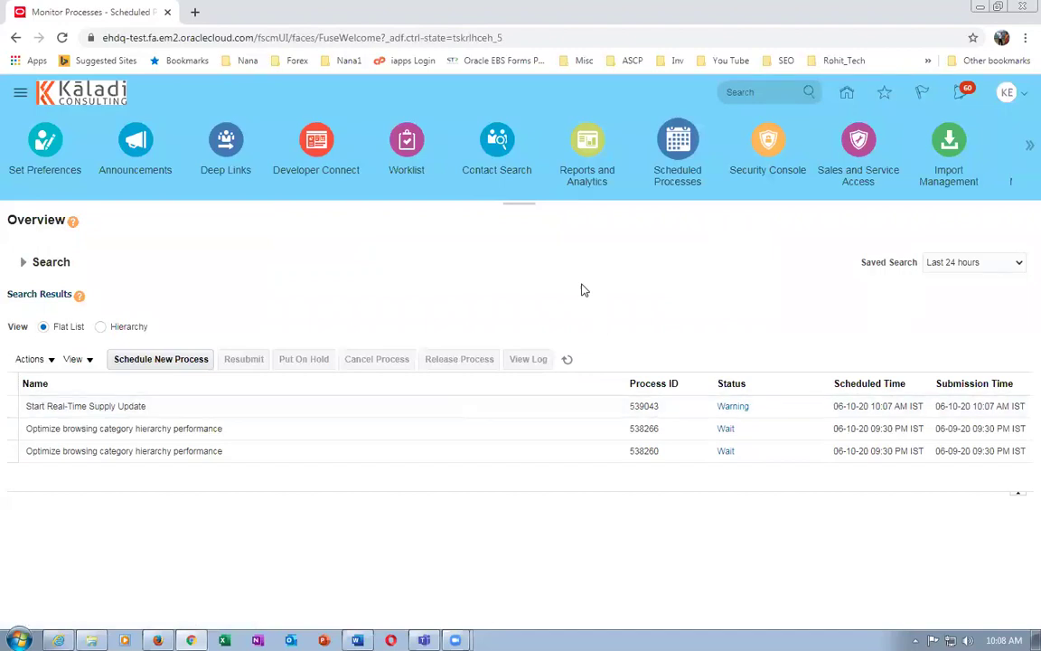
- Sign out of the application, confirm the logout, and sign back in with the prefilled credentials
left_click(1007, 94)
left_click(992, 121)
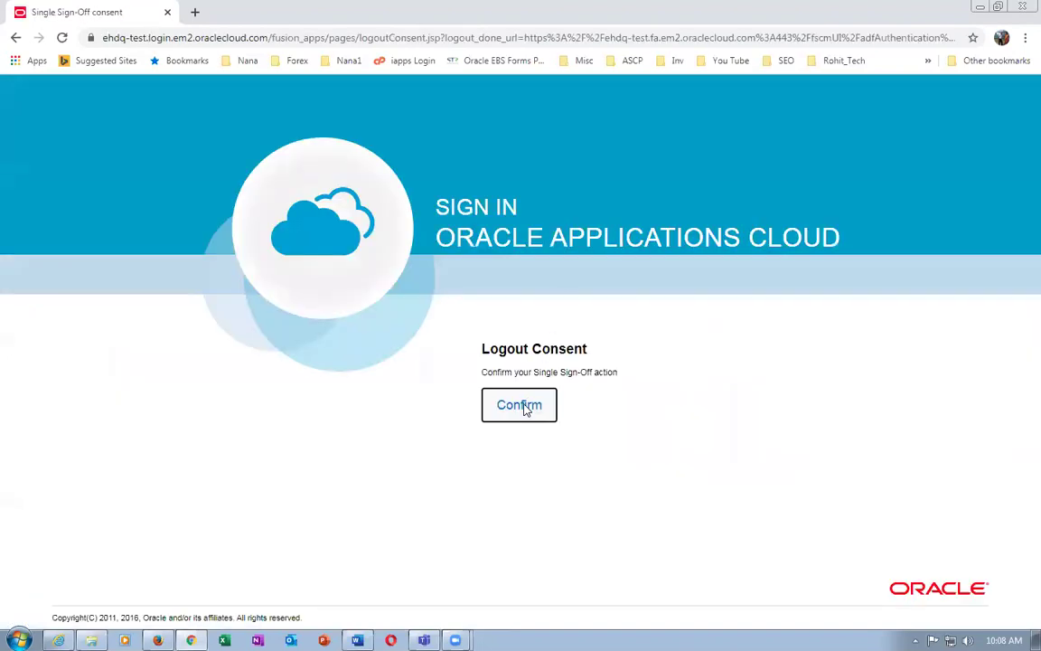
left_click(524, 406)
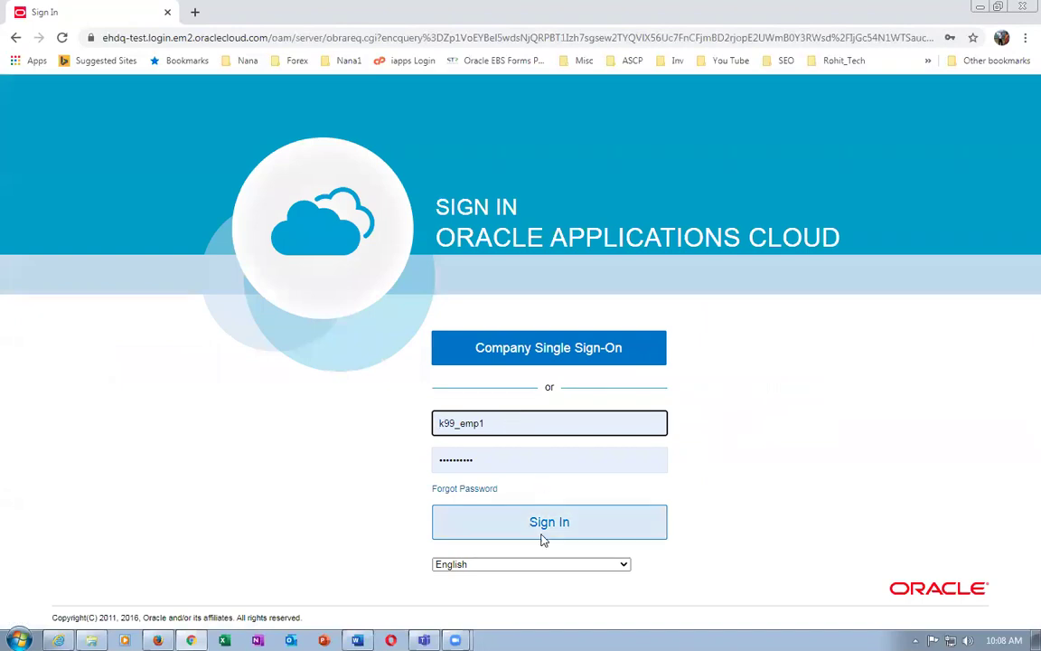
left_click(543, 539)
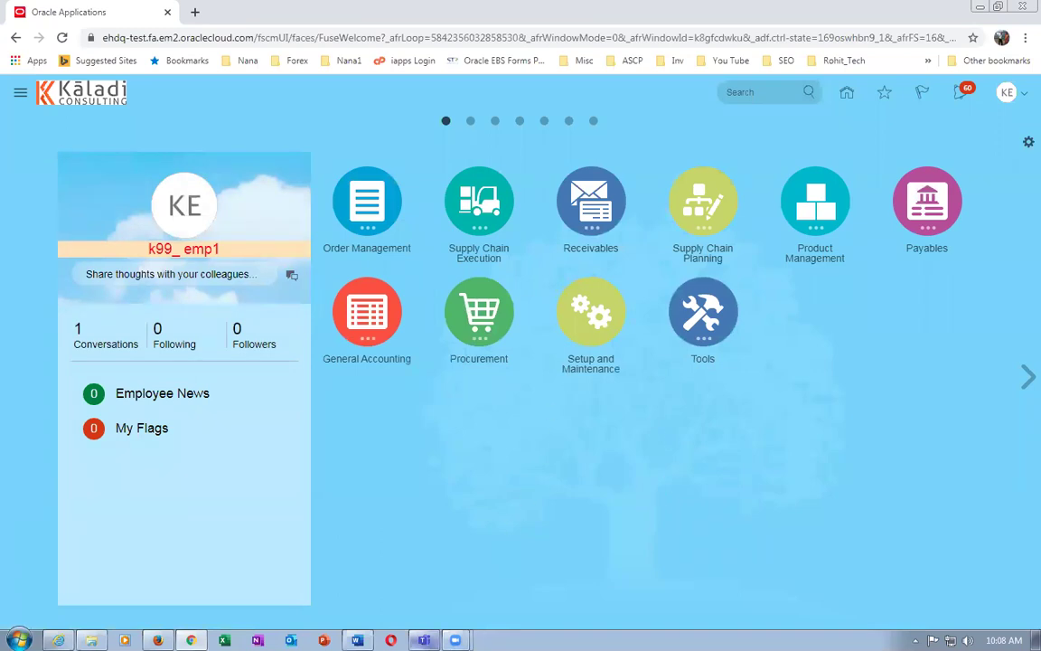
- Review the misc. receipt and sales order instructions under "Two variants during Shipping" in the Word document, and return to Oracle Applications
left_click(357, 640)
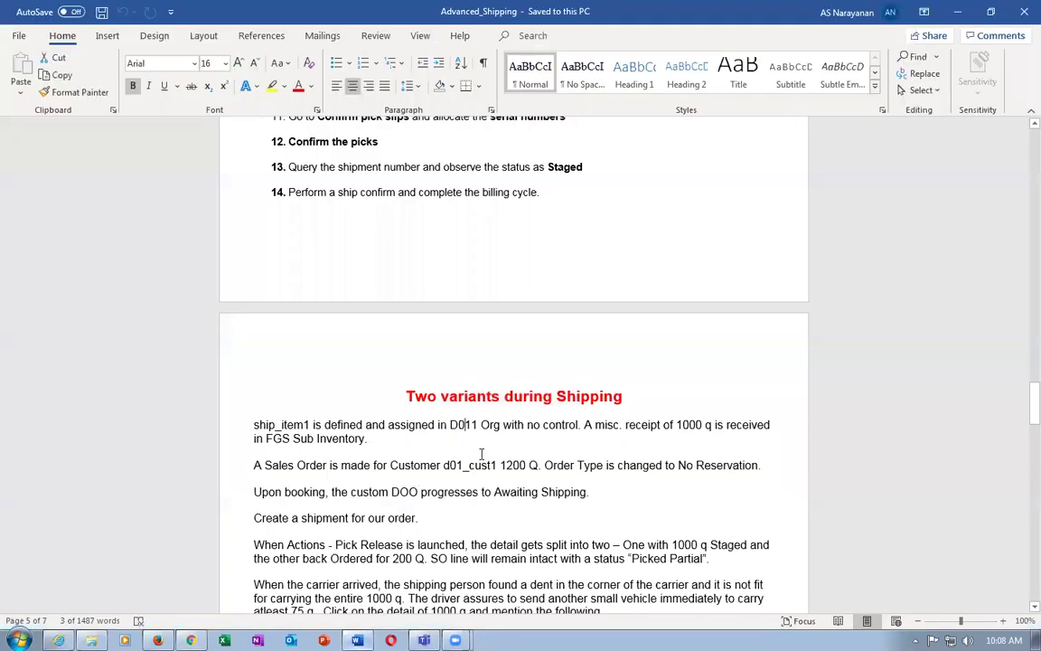
left_click(480, 451)
scroll(497, 434, "down", 2)
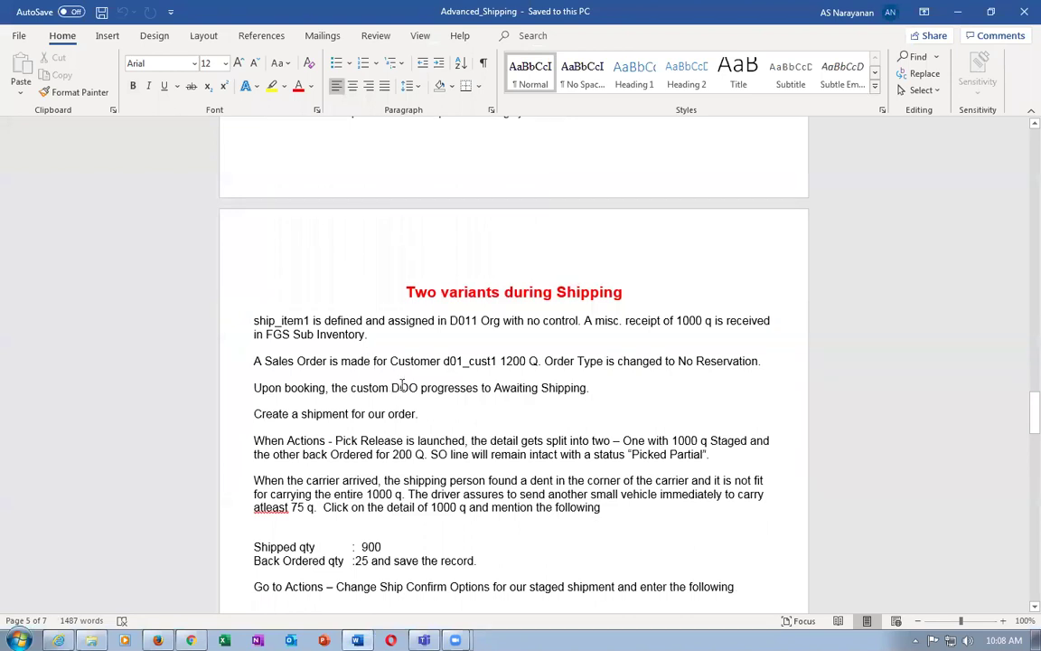
left_click(465, 321)
left_click_drag(625, 322, 708, 328)
left_click_drag(469, 360, 547, 364)
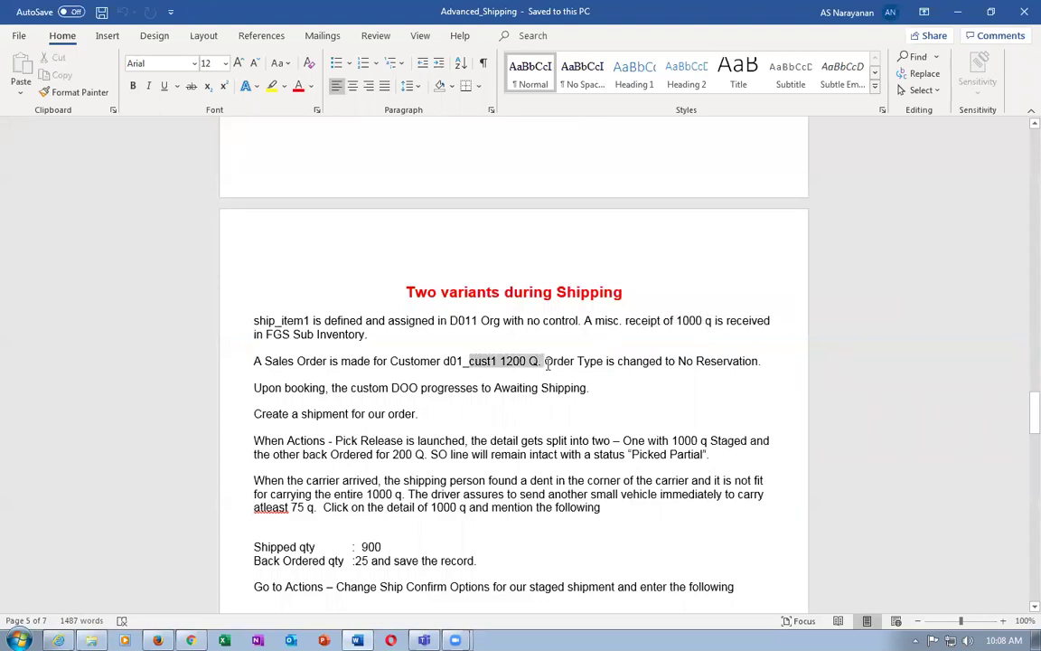
key("alt+Tab")
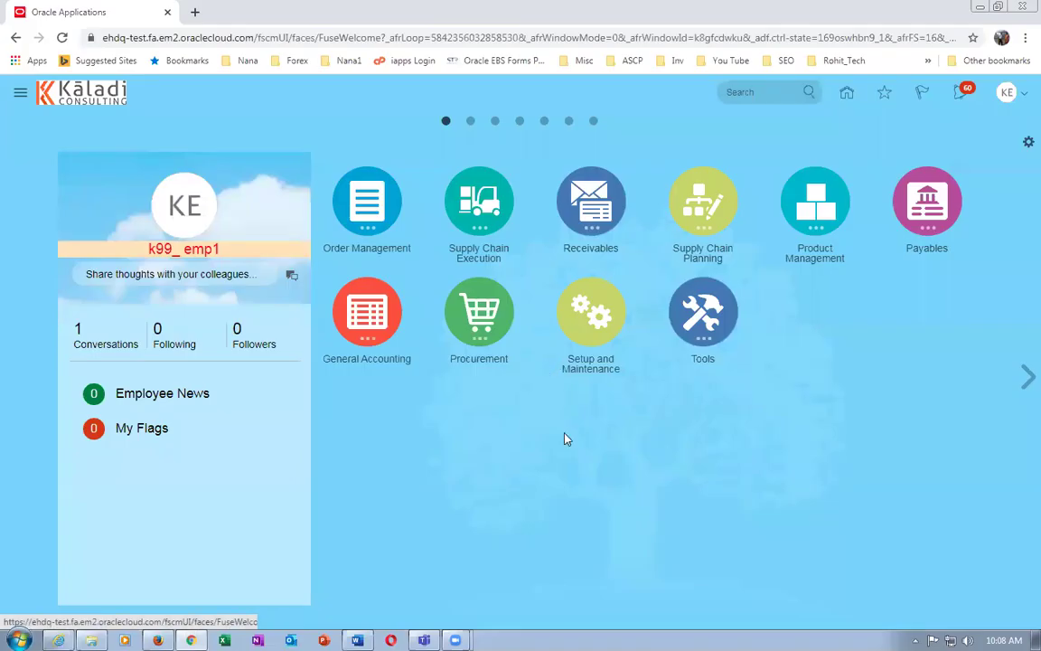
- Open Order Management and start creating a sales order
left_click(365, 215)
left_click(467, 290)
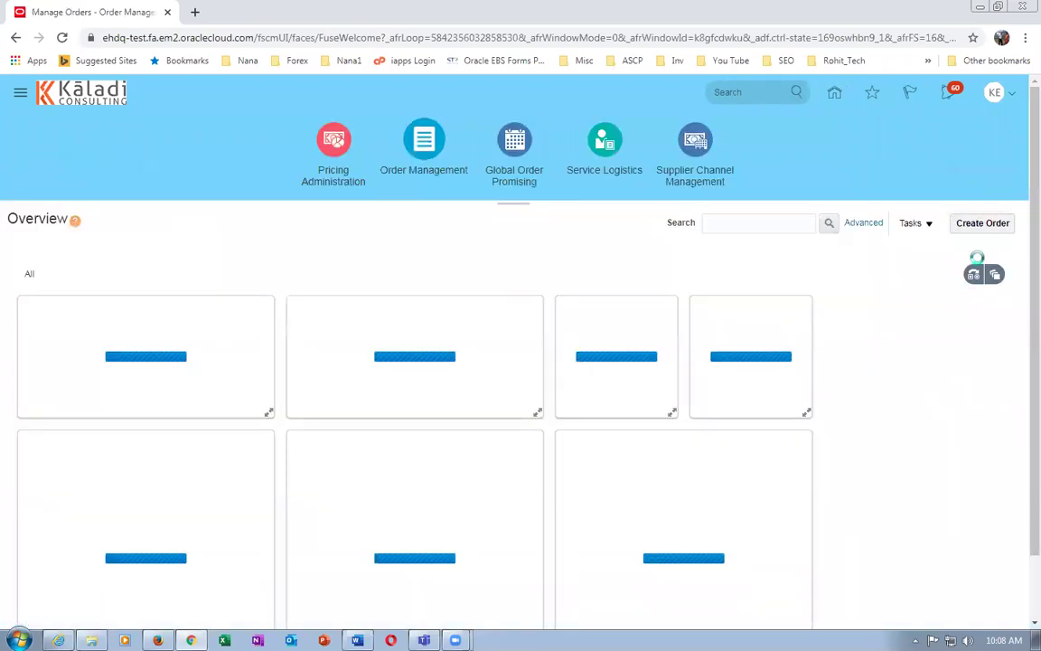
left_click(985, 226)
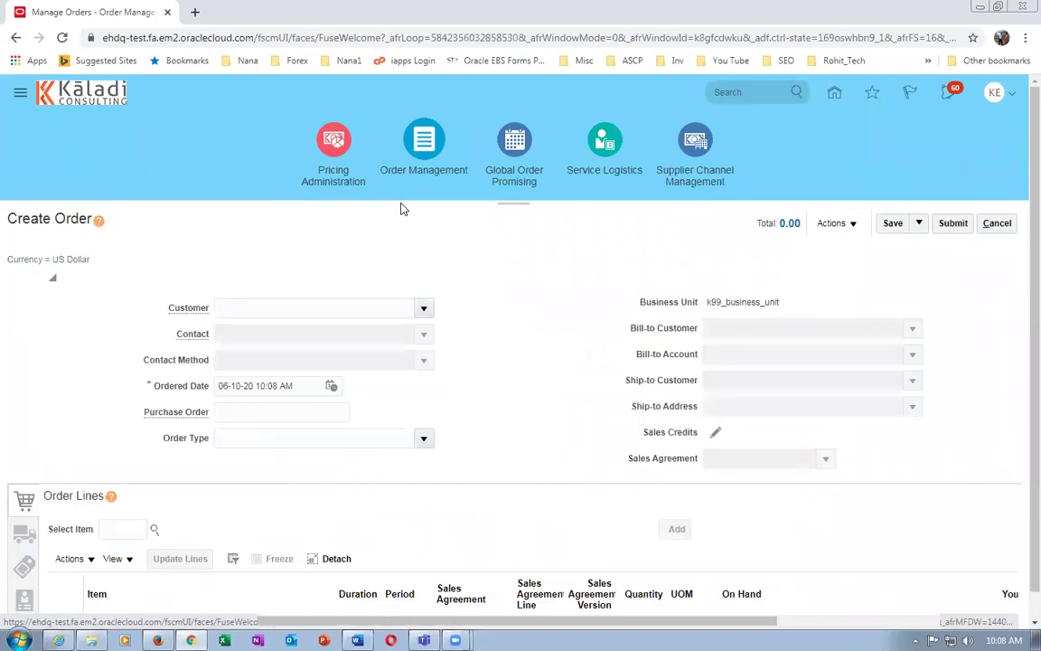
- Set the order's customer to k99_cust_1 and its order type to k99_No_Reservation
left_click(244, 309)
type("k99")
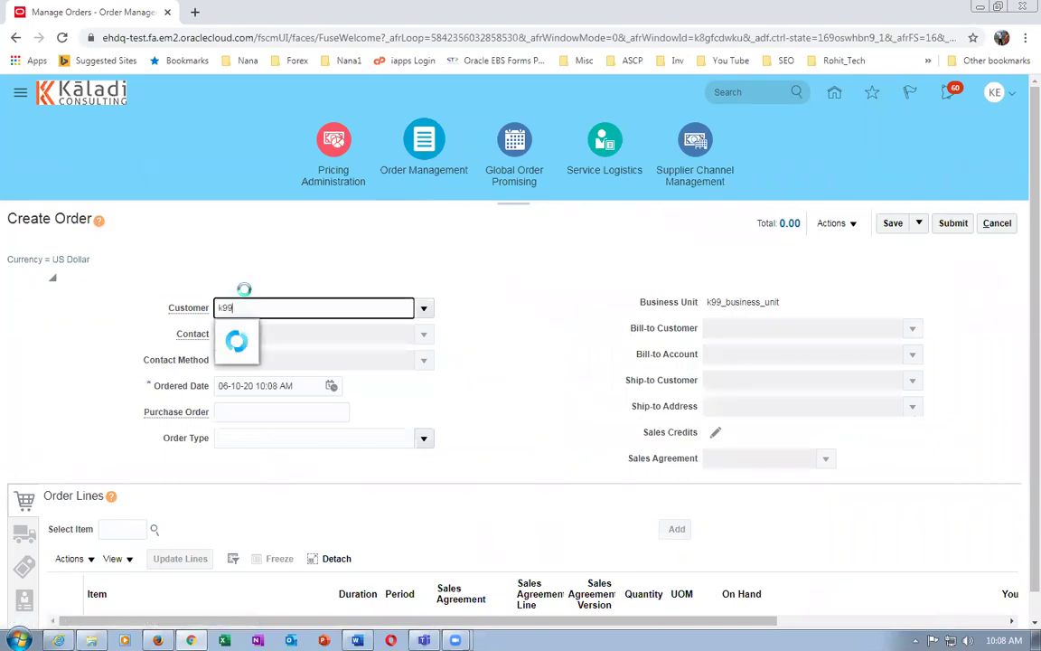
left_click(262, 334)
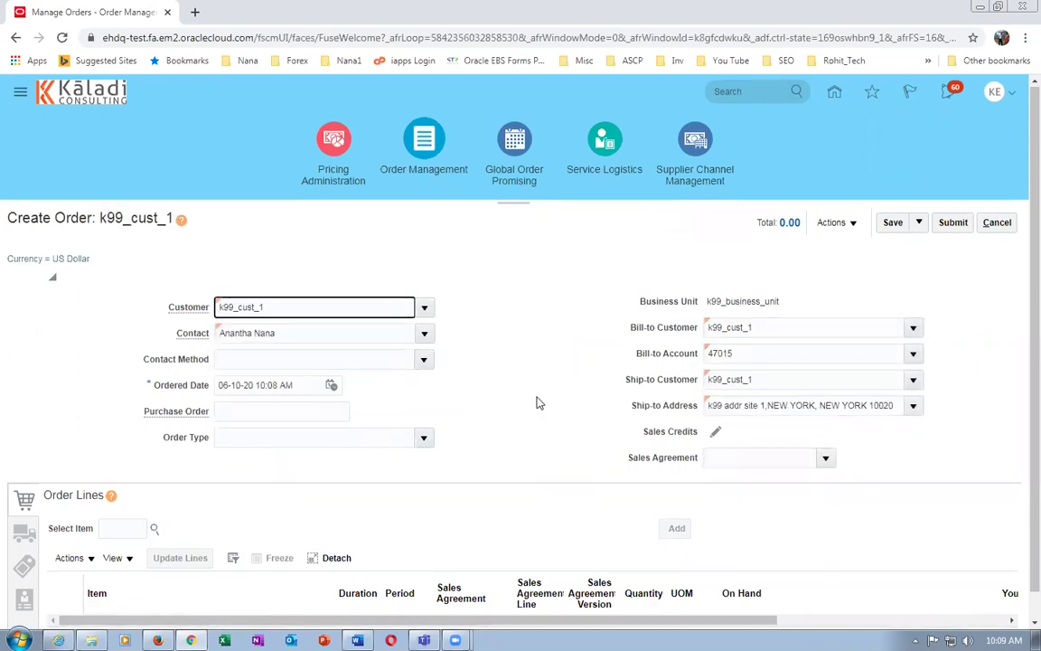
scroll(536, 402, "down", 1)
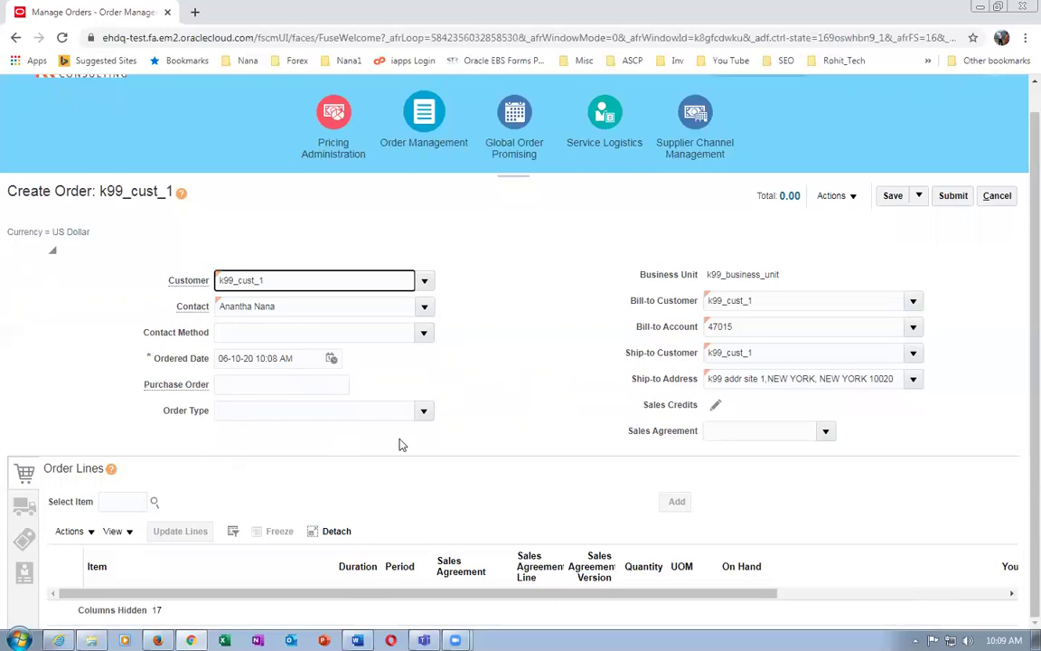
left_click(423, 412)
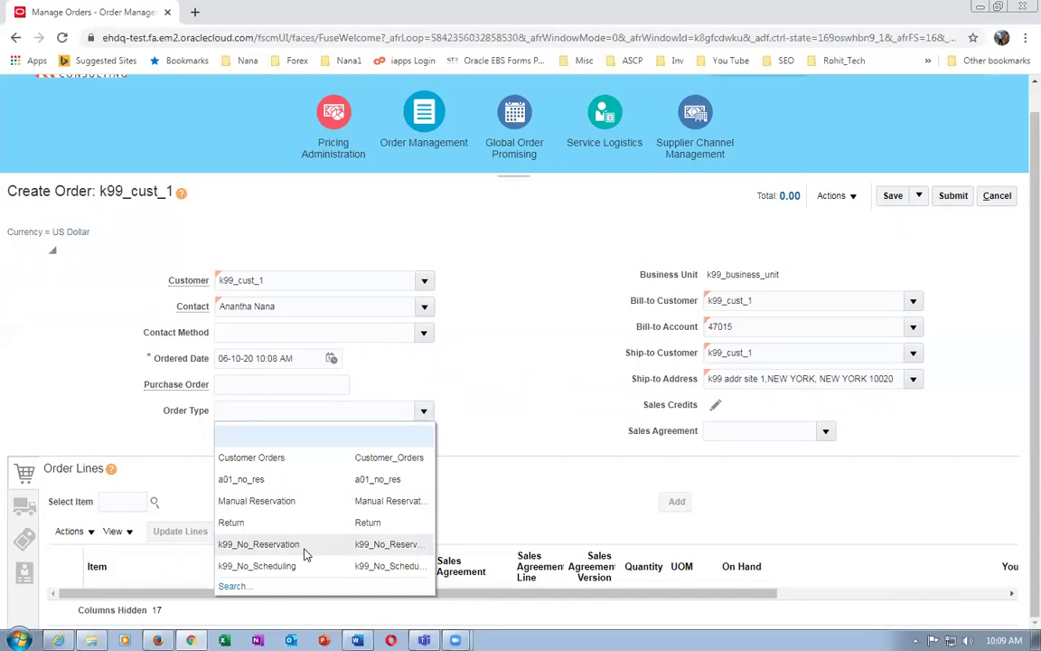
left_click(303, 546)
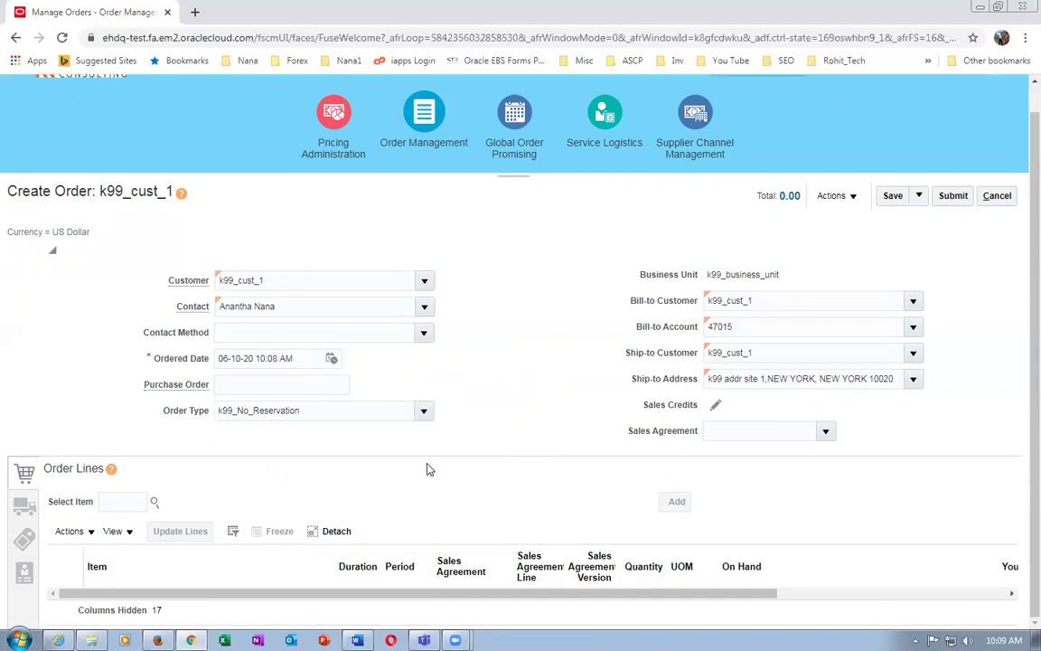
- Add an order line for item k99_two_varients with a quantity of 1200 Each
left_click(124, 501)
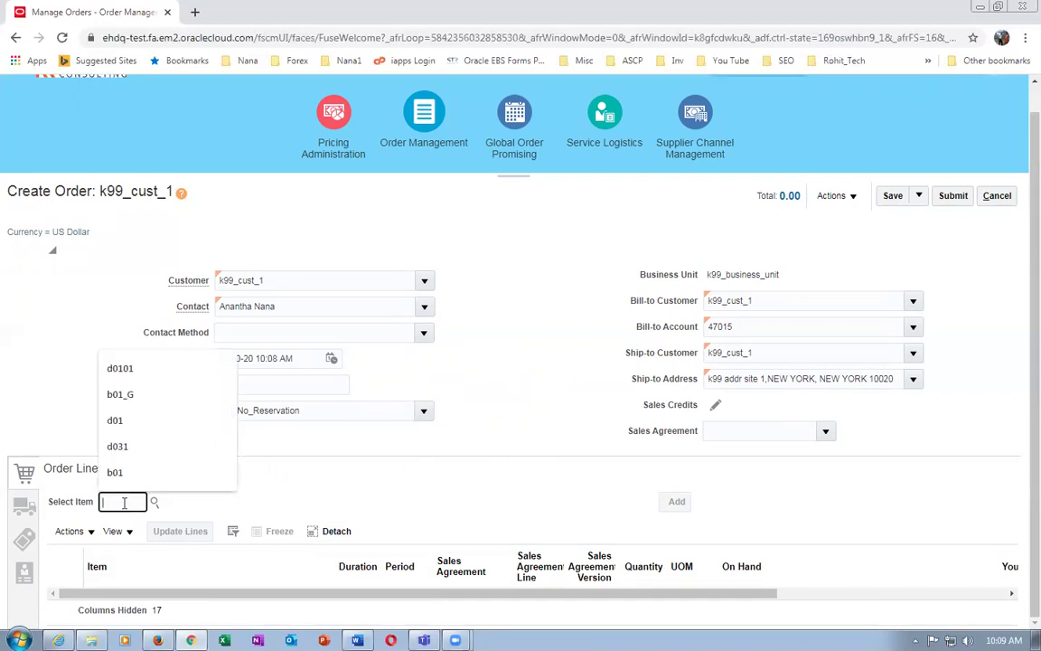
type("k99_two")
key("Tab")
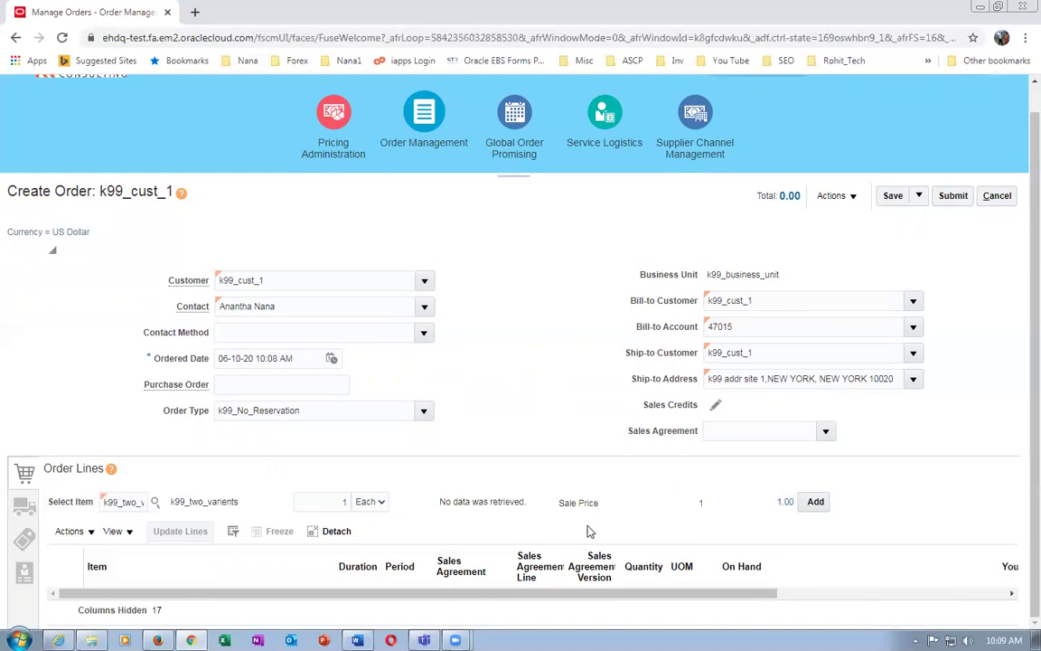
double_click(343, 502)
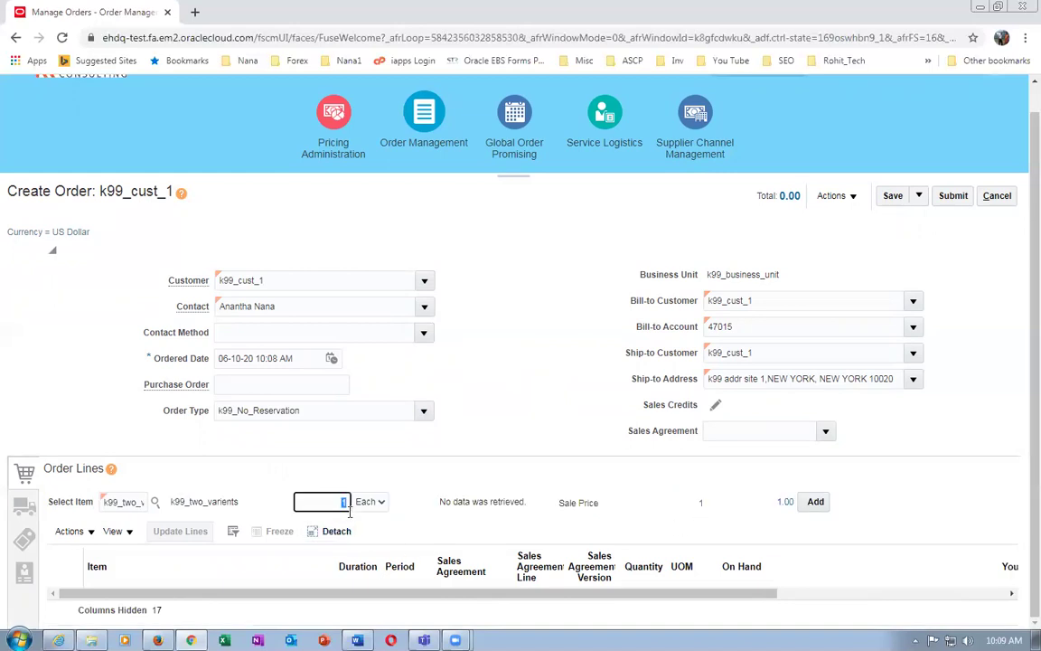
type("1200")
key("Tab")
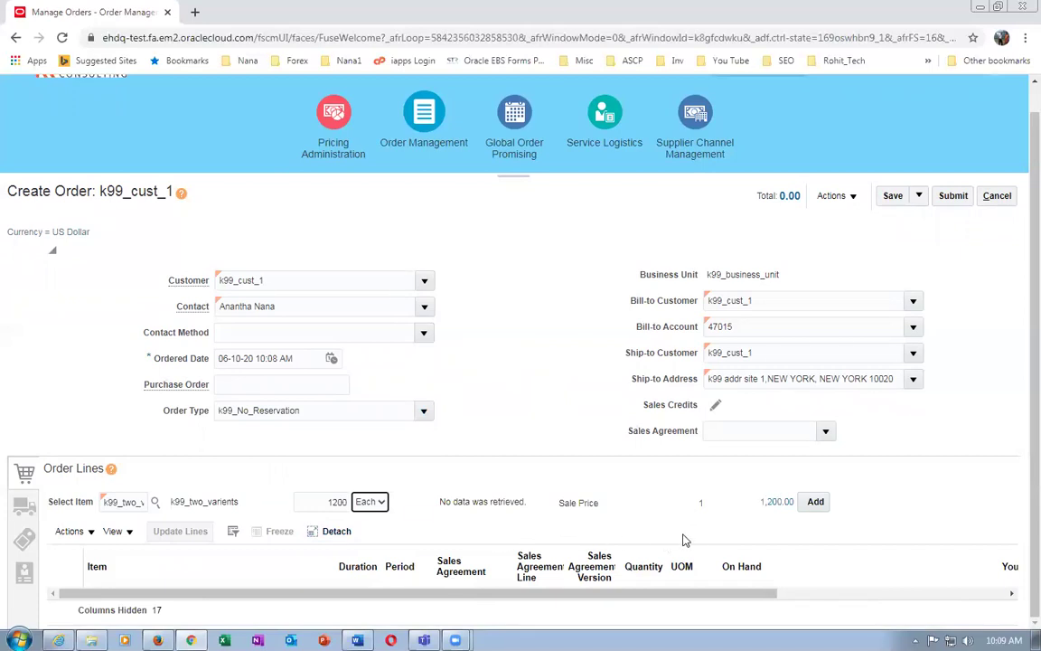
left_click(814, 501)
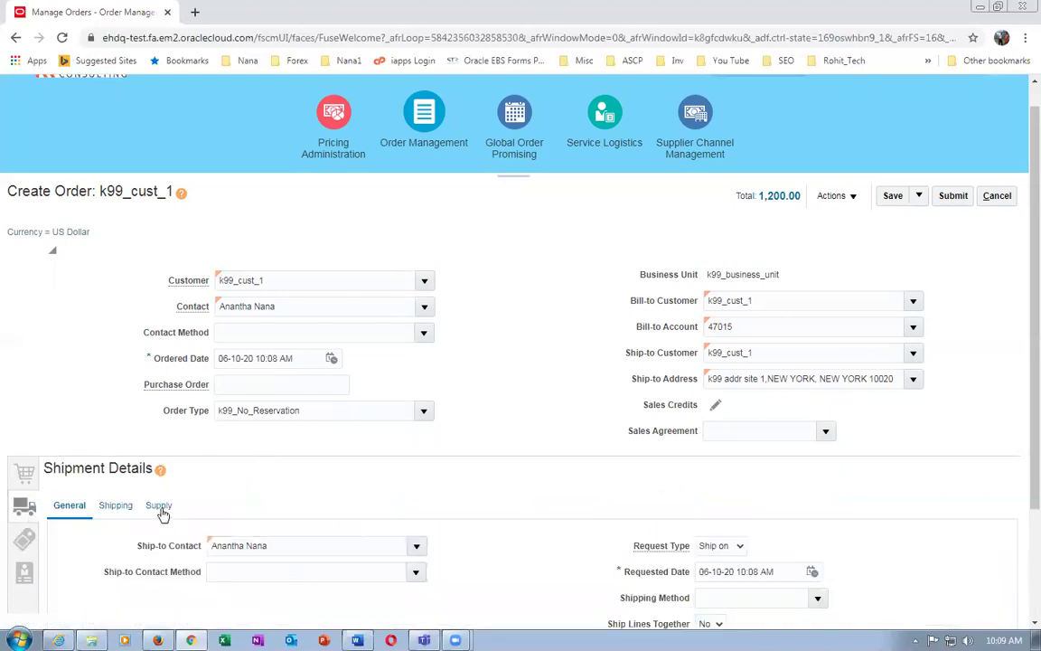
- In the order's shipment supply details, set the warehouse to K991 - K99_CHILD_1
left_click(161, 507)
left_click(328, 548)
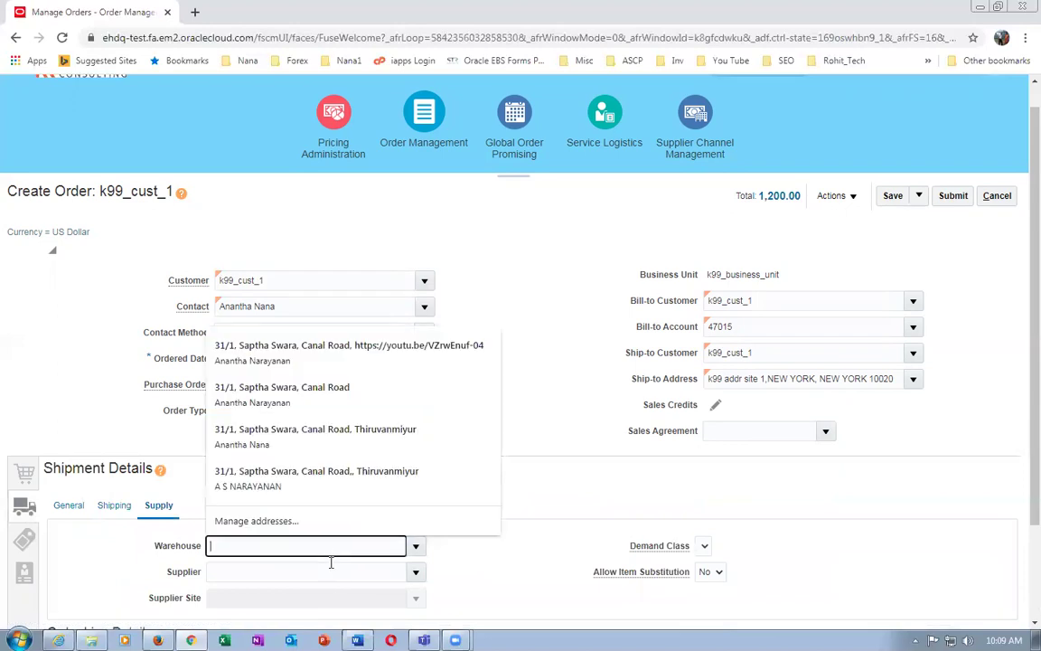
type("K991")
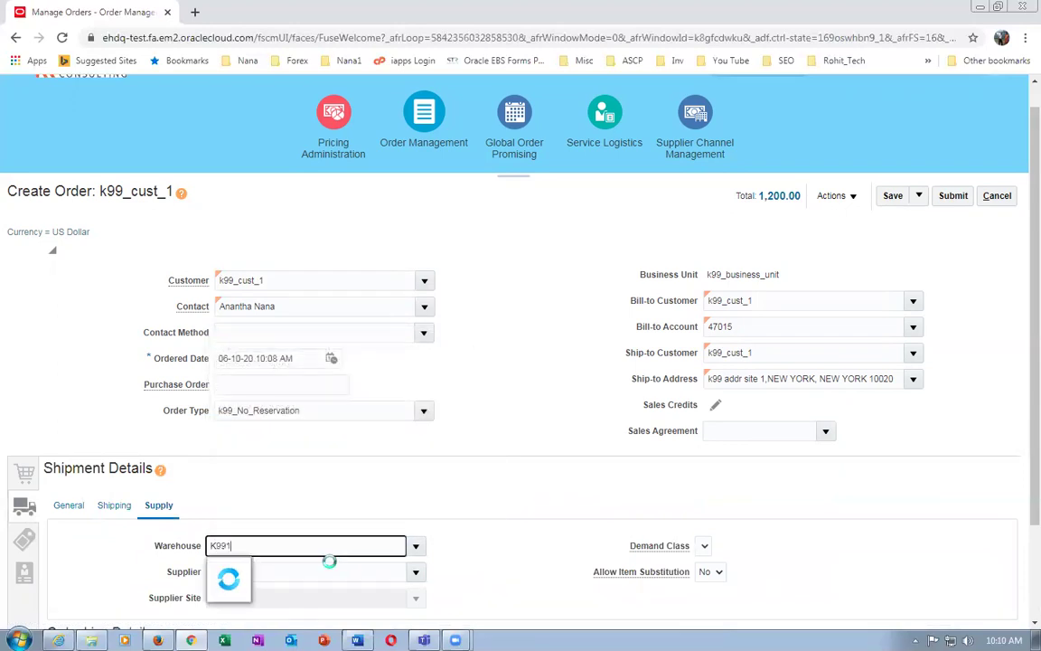
left_click(290, 580)
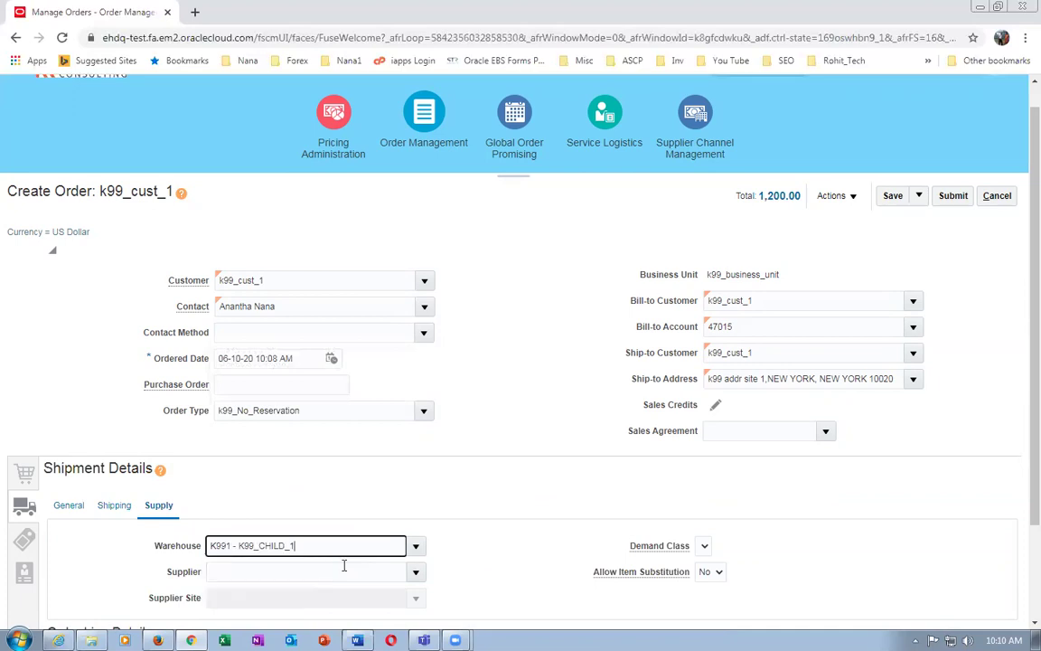
left_click(569, 509)
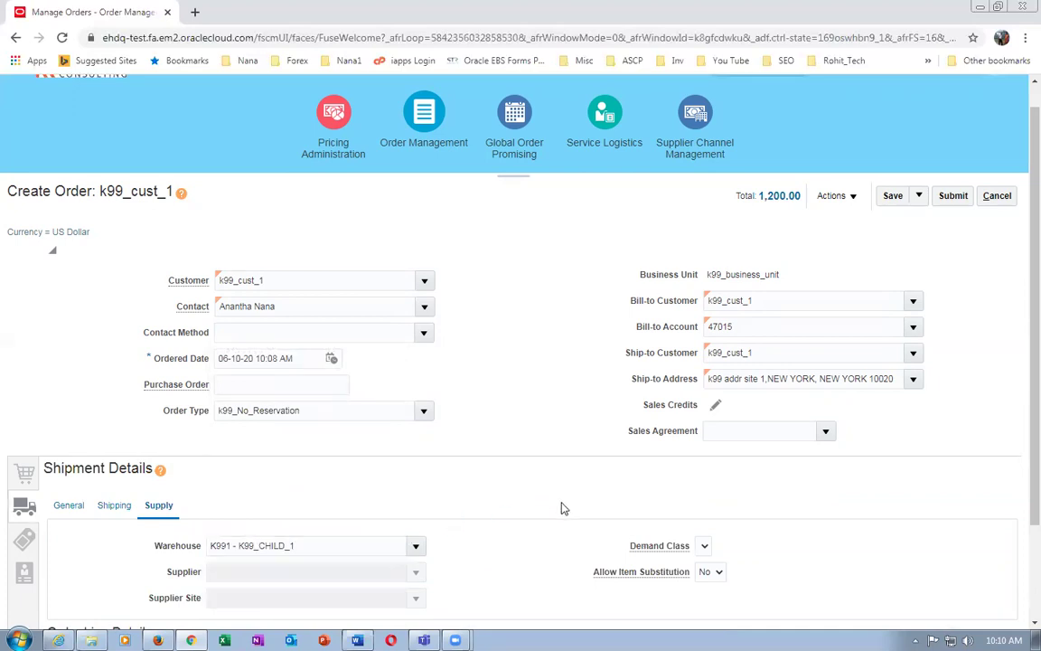
- Save the sales order, submit it, and acknowledge the confirmation
scroll(574, 425, "up", 1)
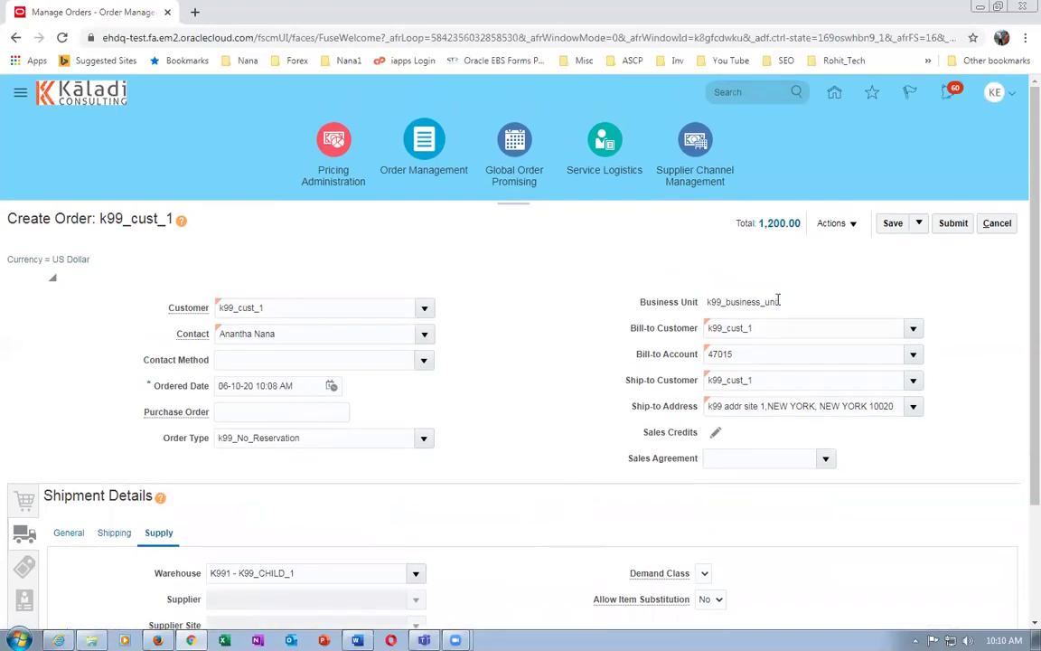
left_click(890, 226)
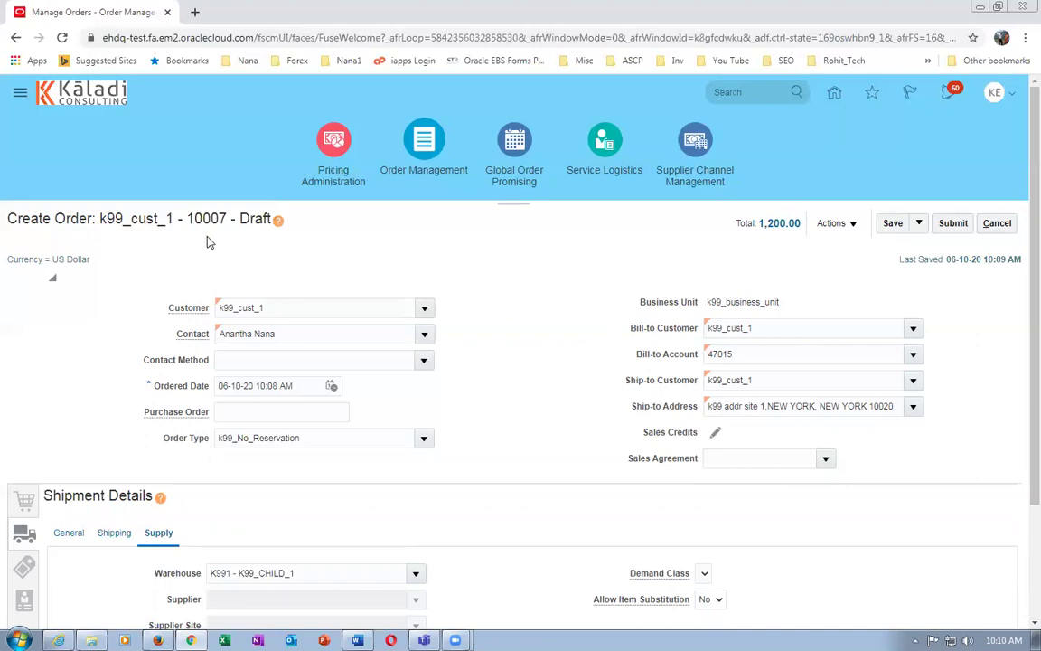
left_click(958, 226)
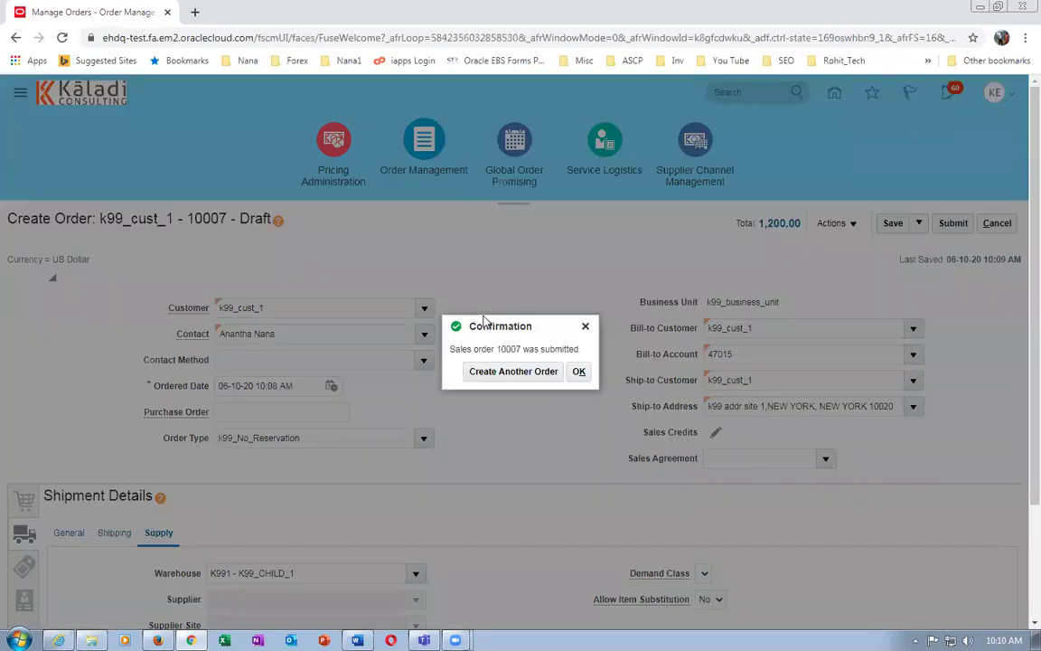
left_click(579, 371)
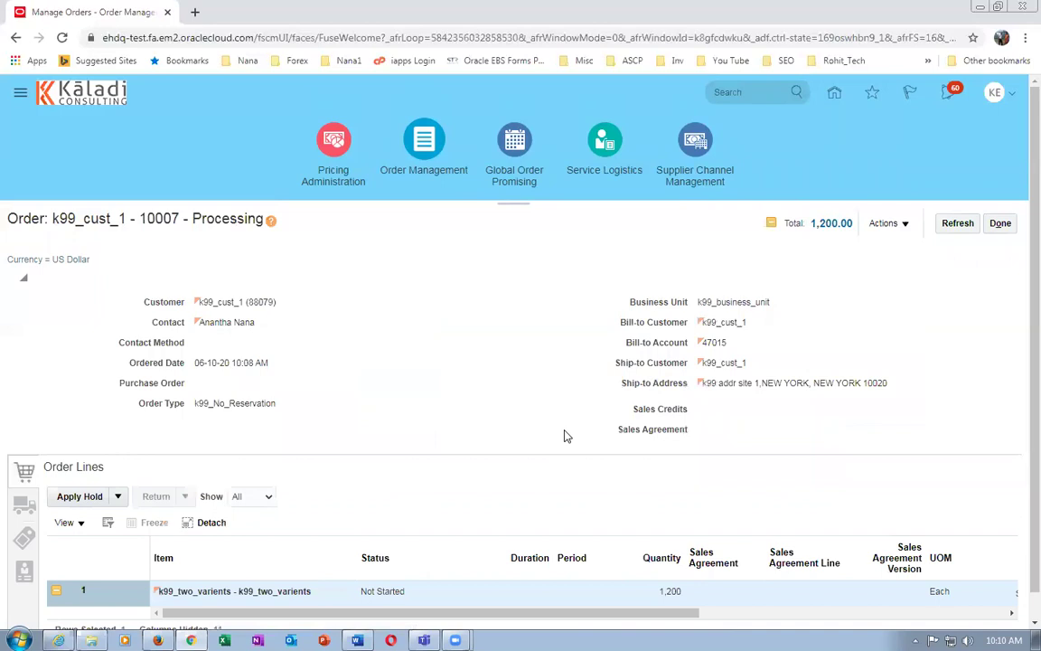
- Switch the order to the fulfillment view and open the orchestration process of its k99_two_varients fulfillment line
left_click(888, 224)
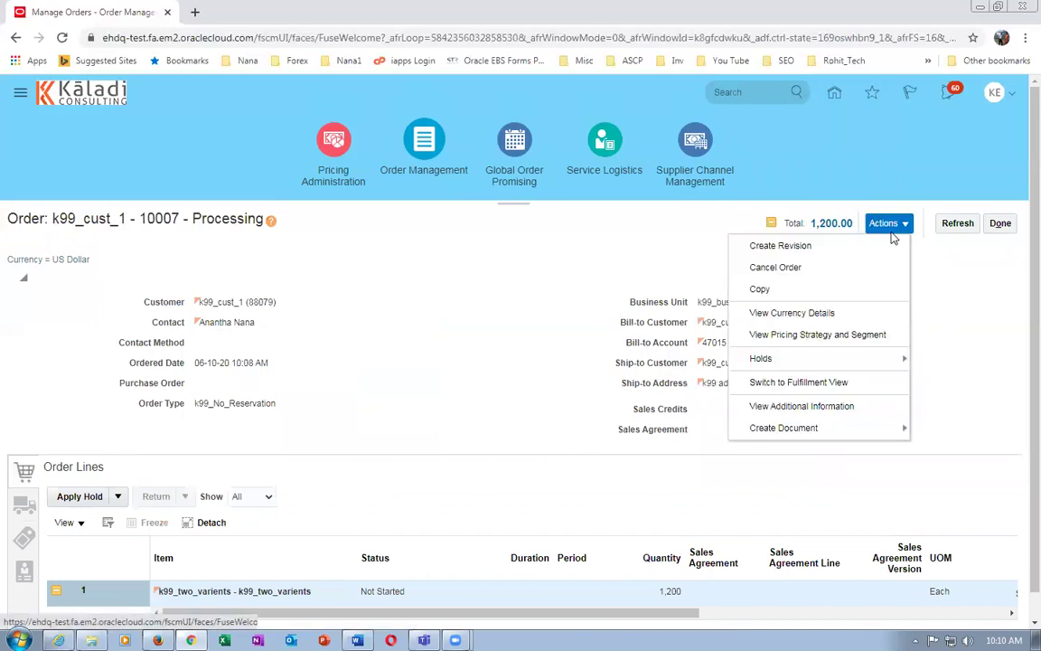
left_click(855, 383)
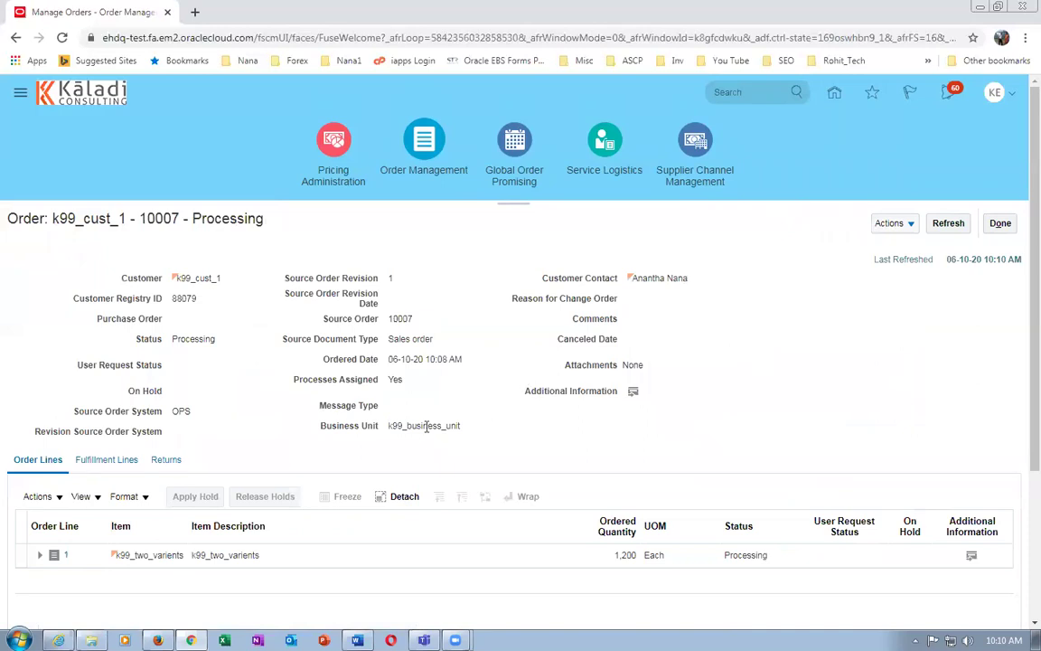
left_click(99, 461)
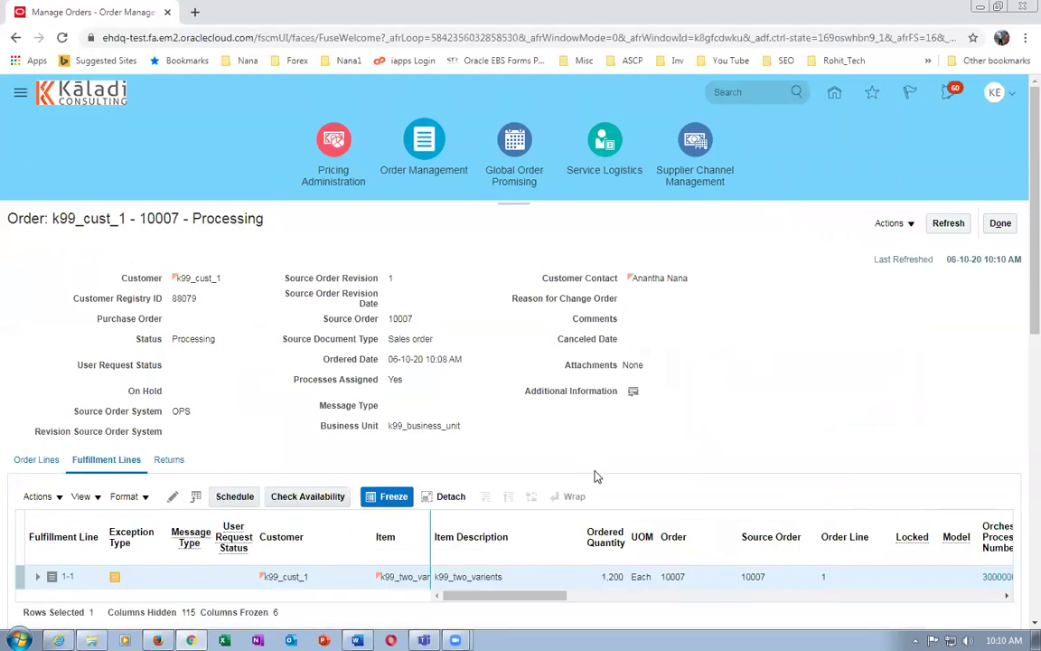
left_click_drag(516, 599, 554, 604)
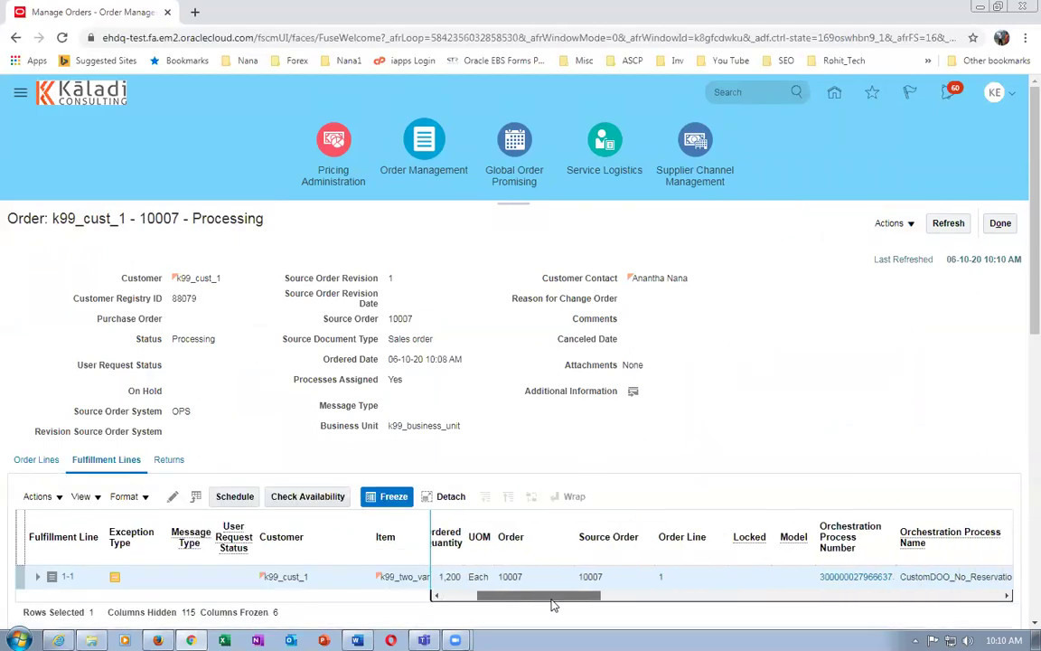
left_click(855, 577)
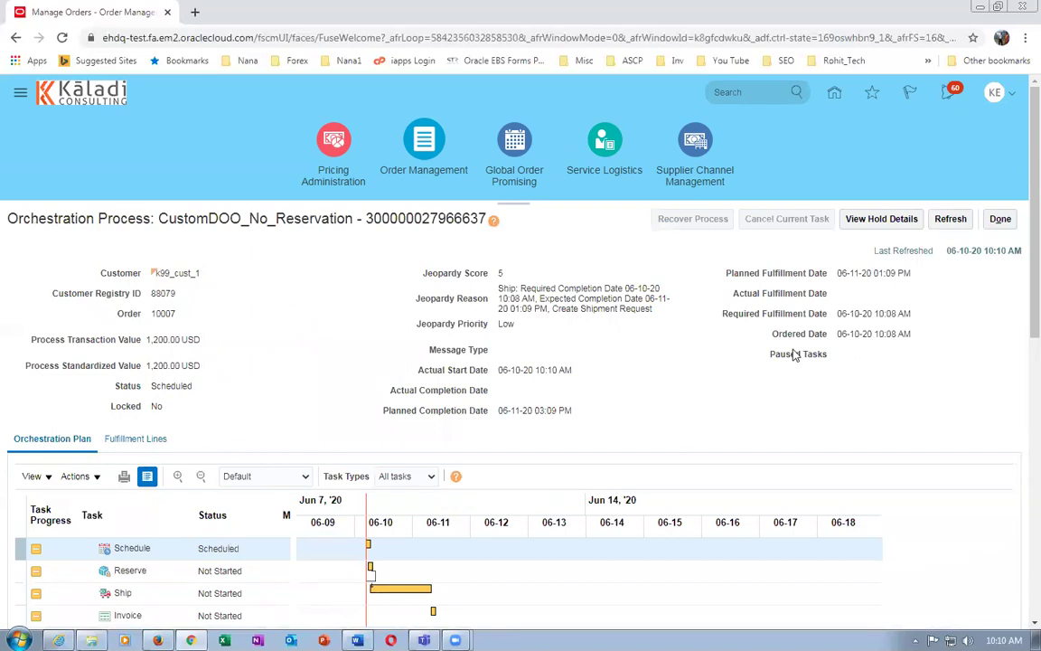
- Refresh the orchestration process repeatedly to check the progress of its Schedule, Reserve and Ship tasks
left_click(954, 222)
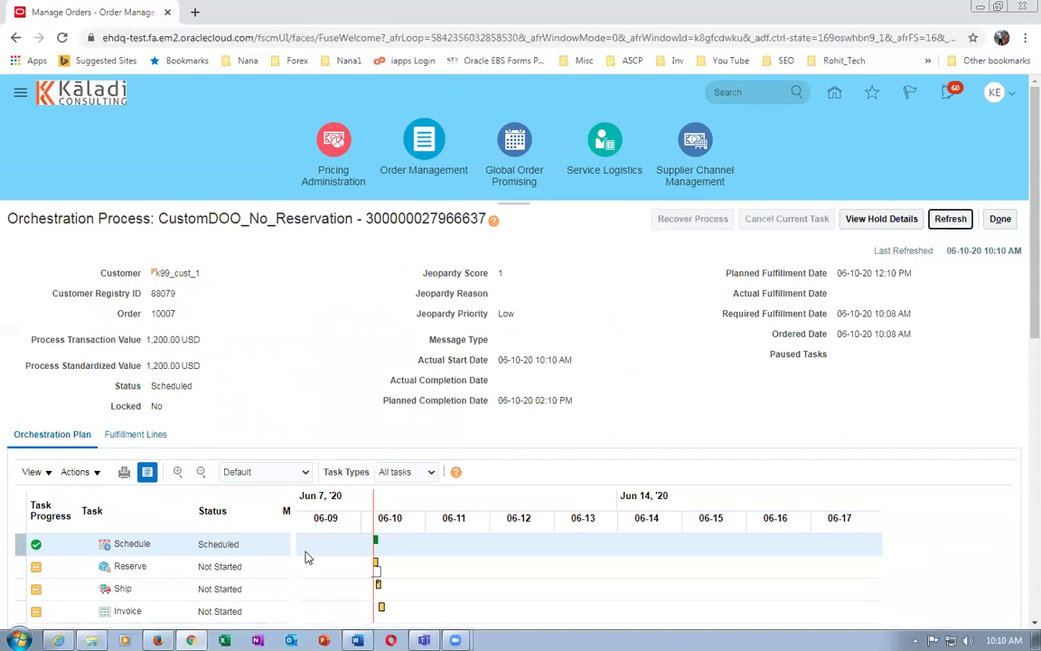
left_click(947, 223)
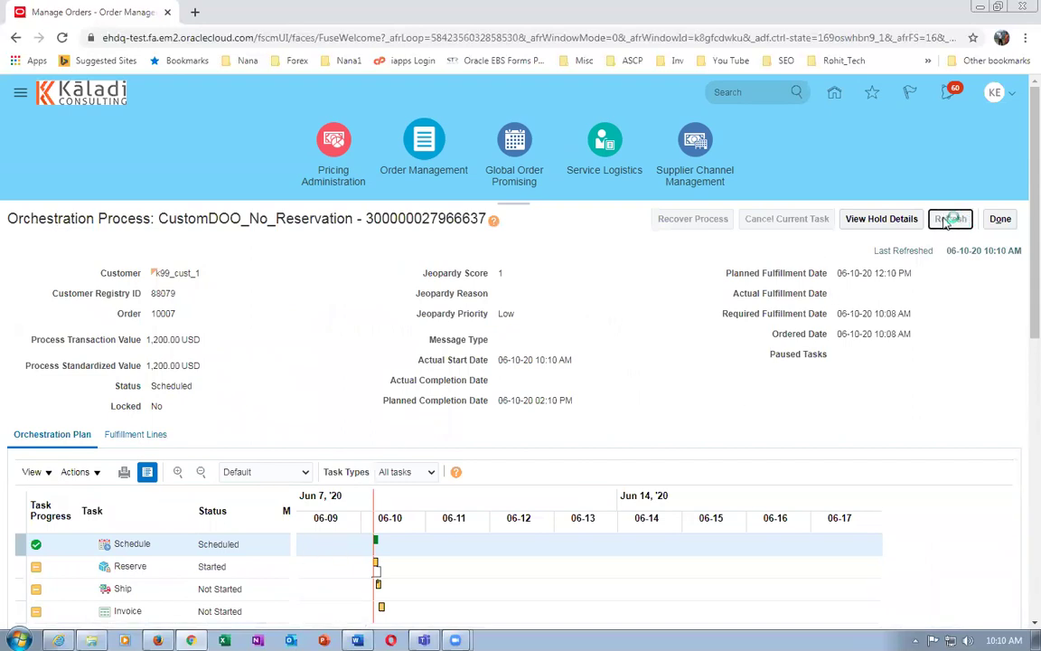
left_click(947, 222)
left_click(949, 222)
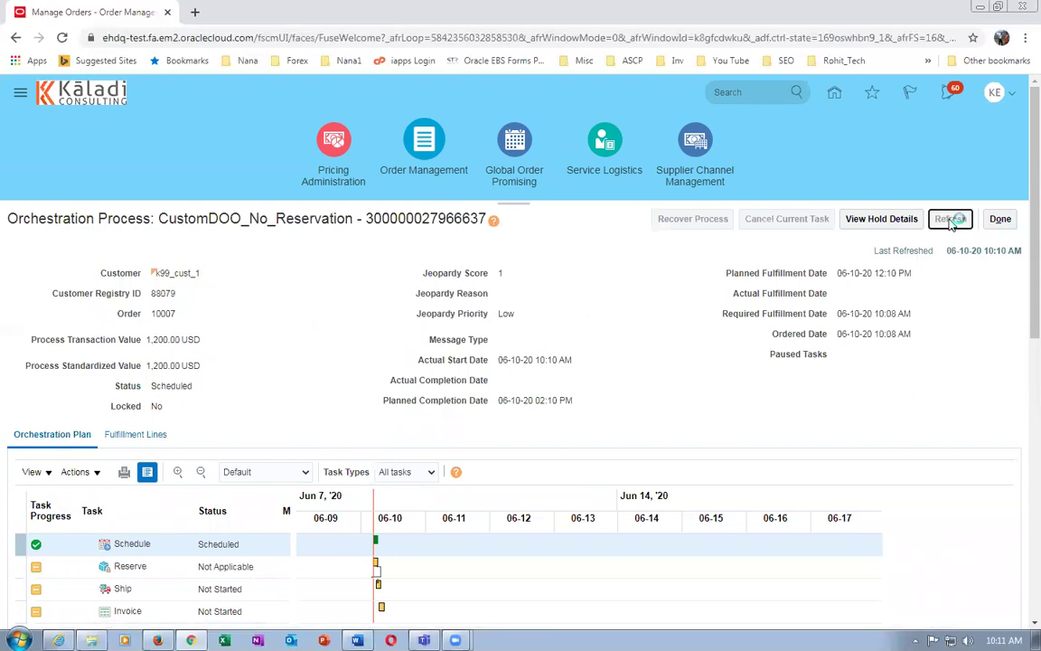
left_click(950, 223)
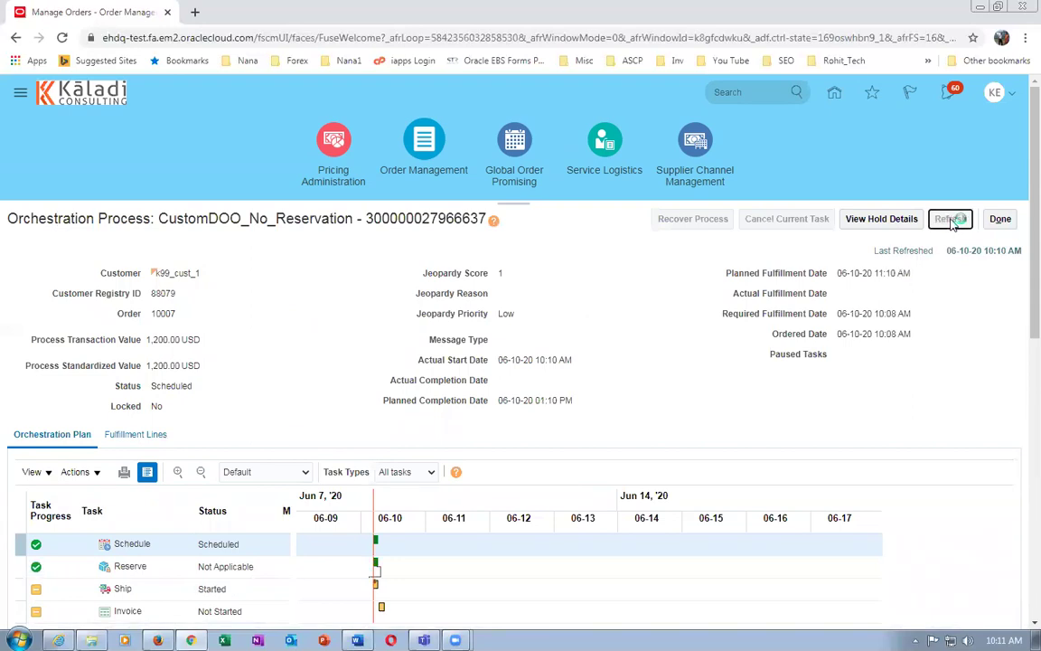
left_click(950, 223)
left_click(957, 226)
left_click(950, 226)
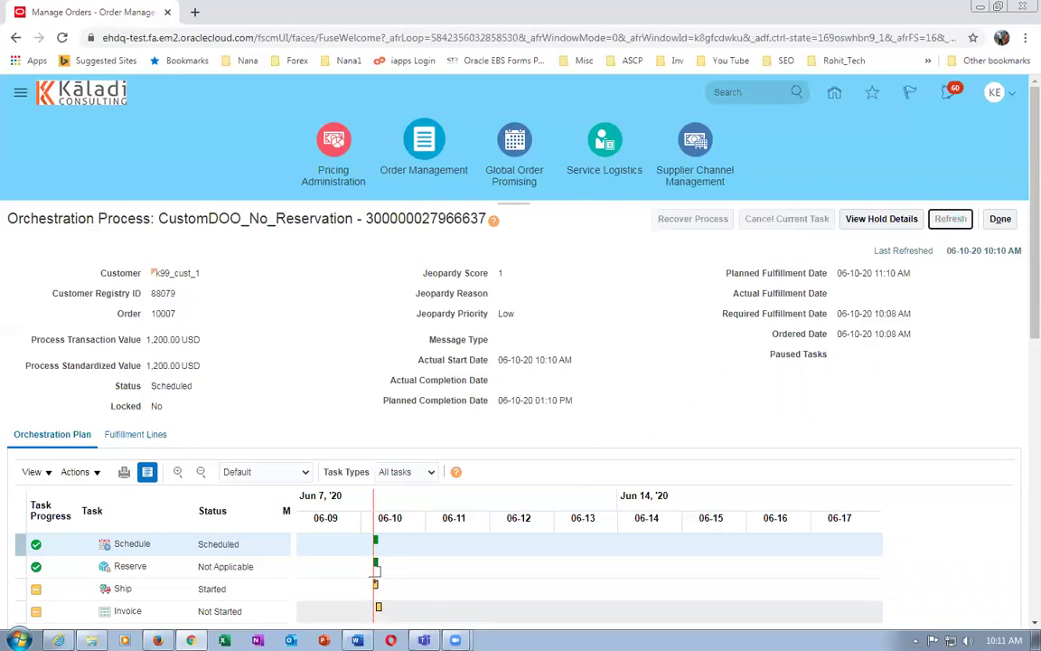
- Switch to the Word document and review the Awaiting Shipping, shipment creation and Pick Release split instructions
key("alt+Tab")
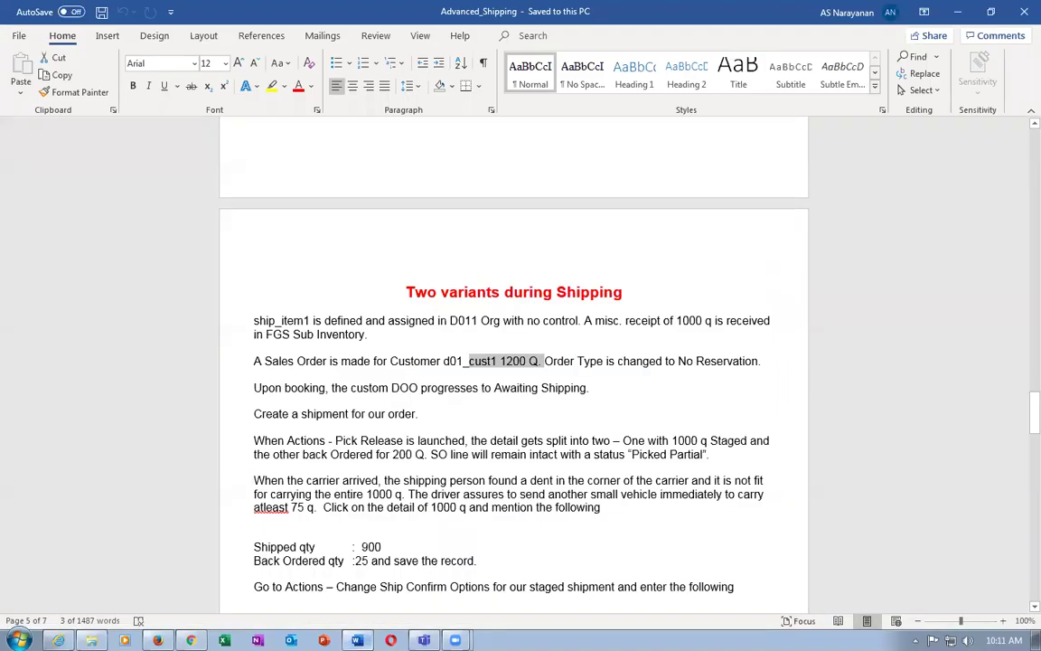
left_click(594, 388)
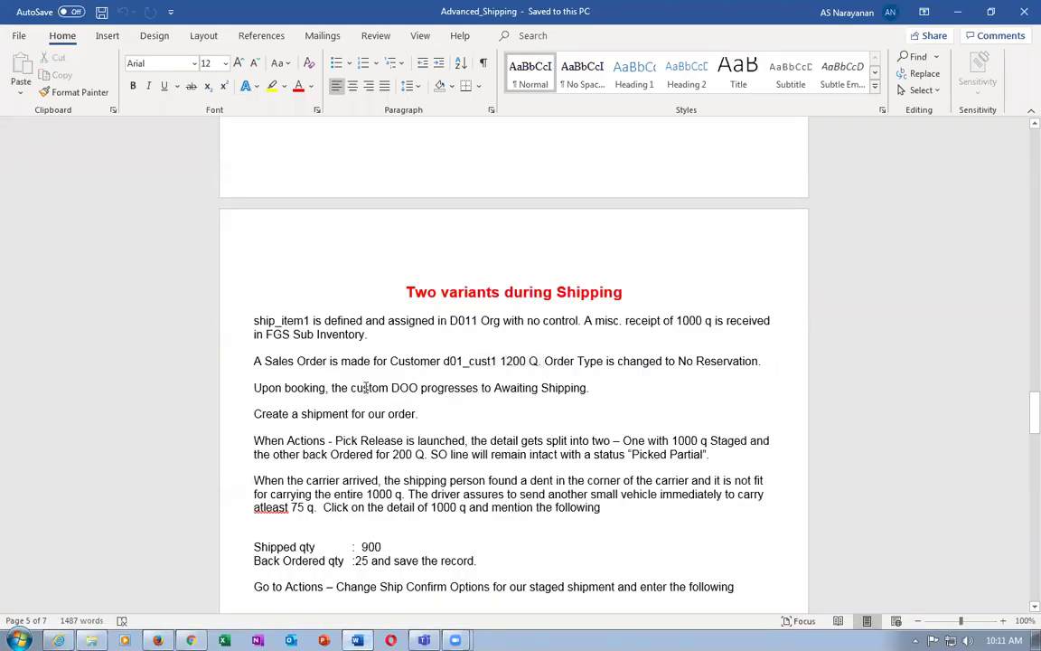
left_click_drag(365, 388, 530, 397)
left_click(344, 412)
scroll(326, 397, "down", 1)
left_click_drag(288, 409, 374, 421)
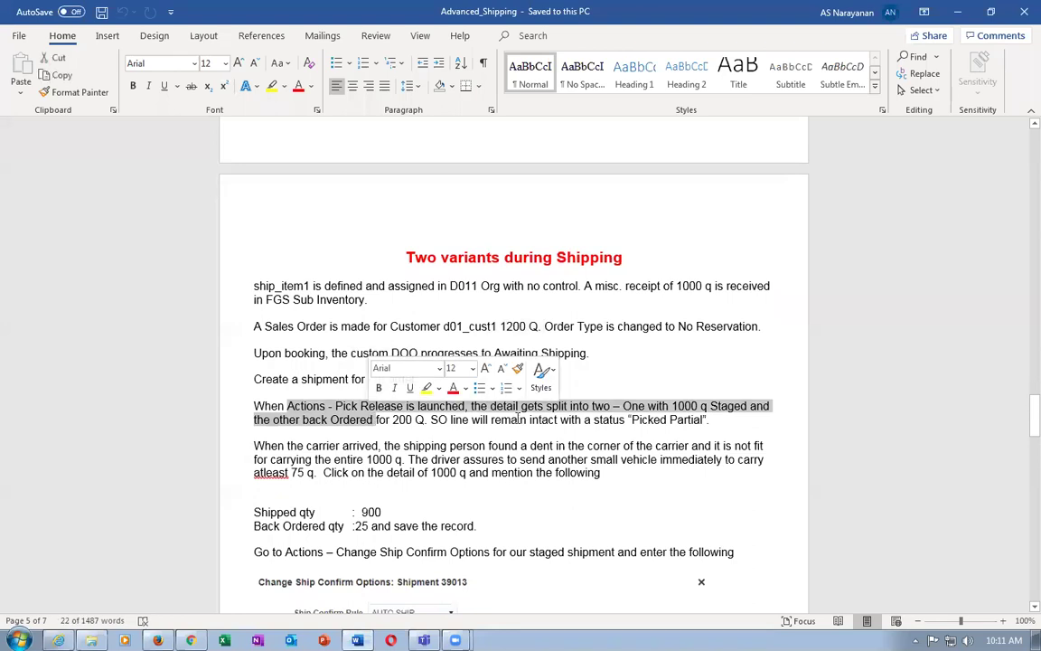
left_click(650, 408)
left_click_drag(661, 408, 716, 404)
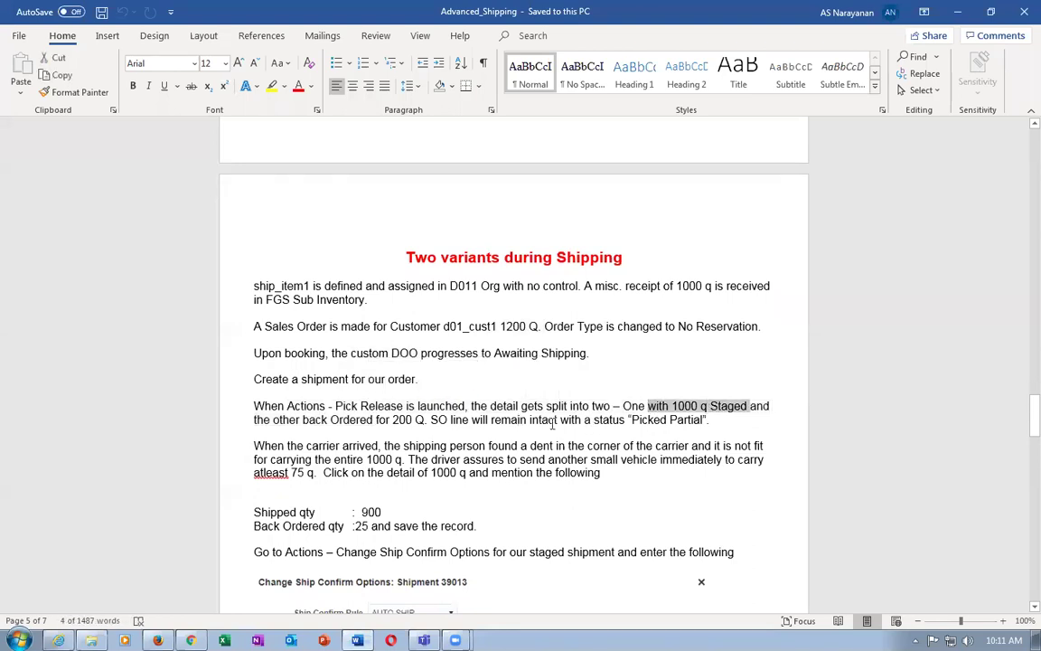
left_click_drag(273, 419, 391, 427)
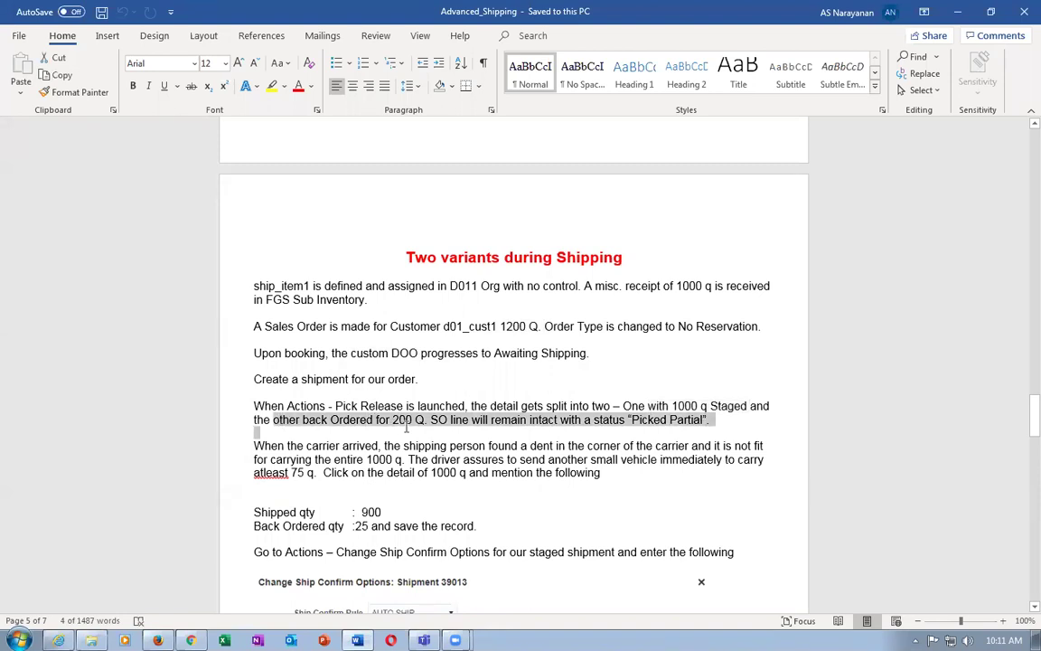
- Examine the note about the sales order line's "Picked Partial" status in the Pick Release paragraph
left_click(524, 435)
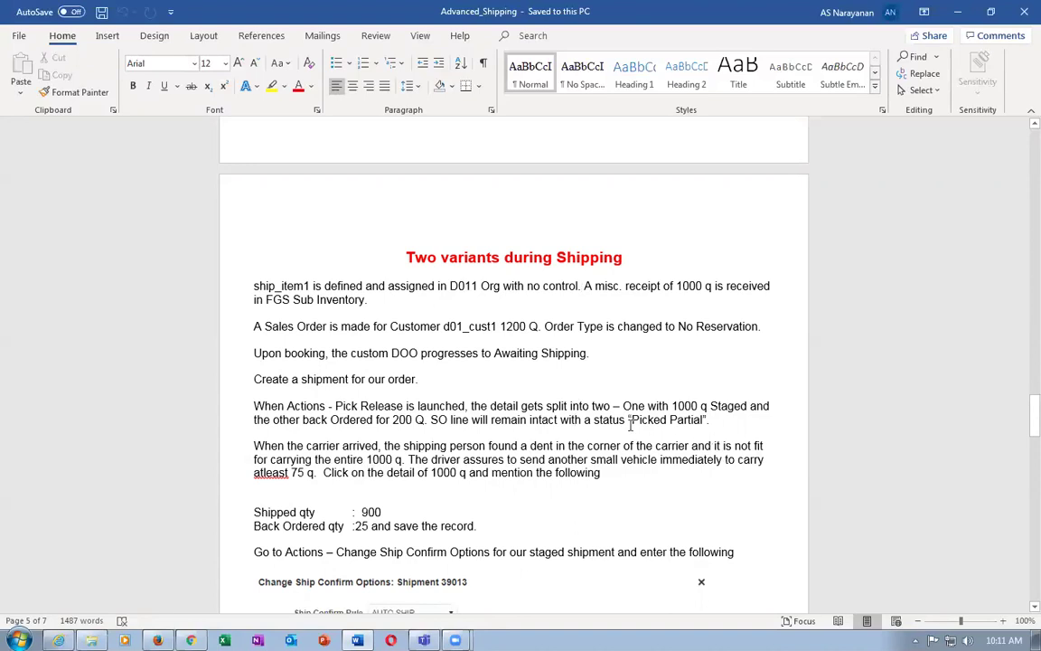
left_click_drag(632, 421, 702, 419)
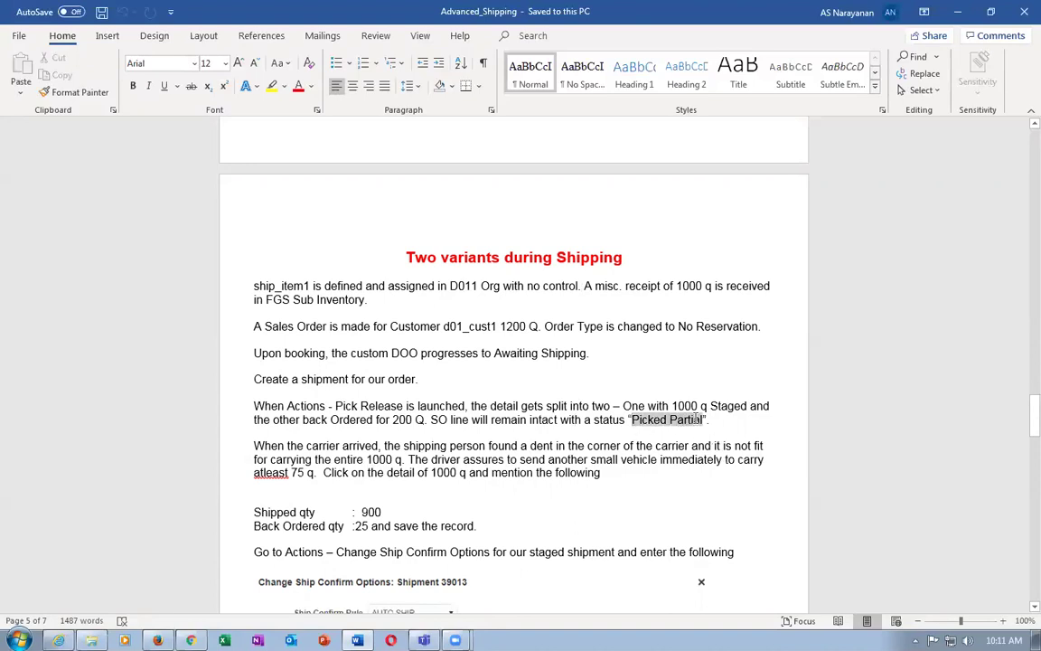
left_click(638, 419)
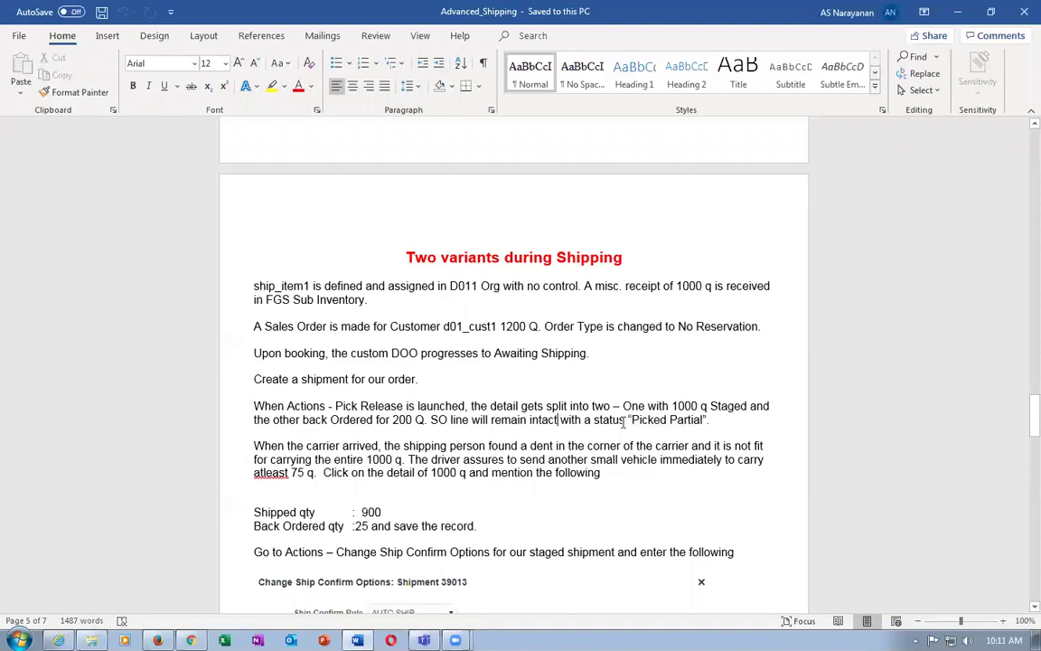
left_click_drag(640, 419, 694, 419)
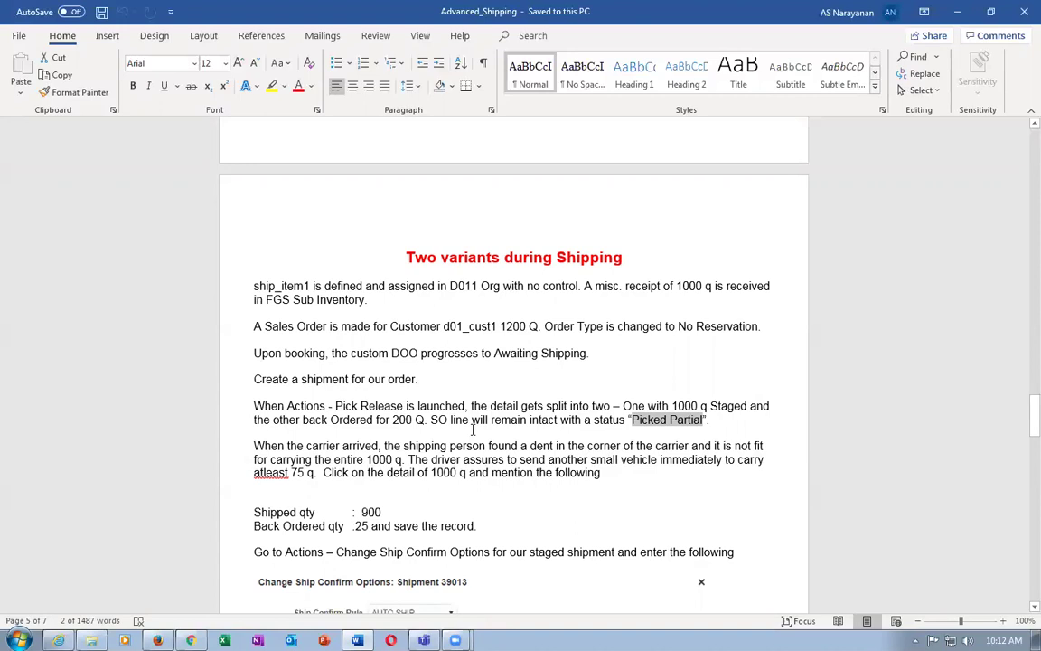
left_click(471, 432)
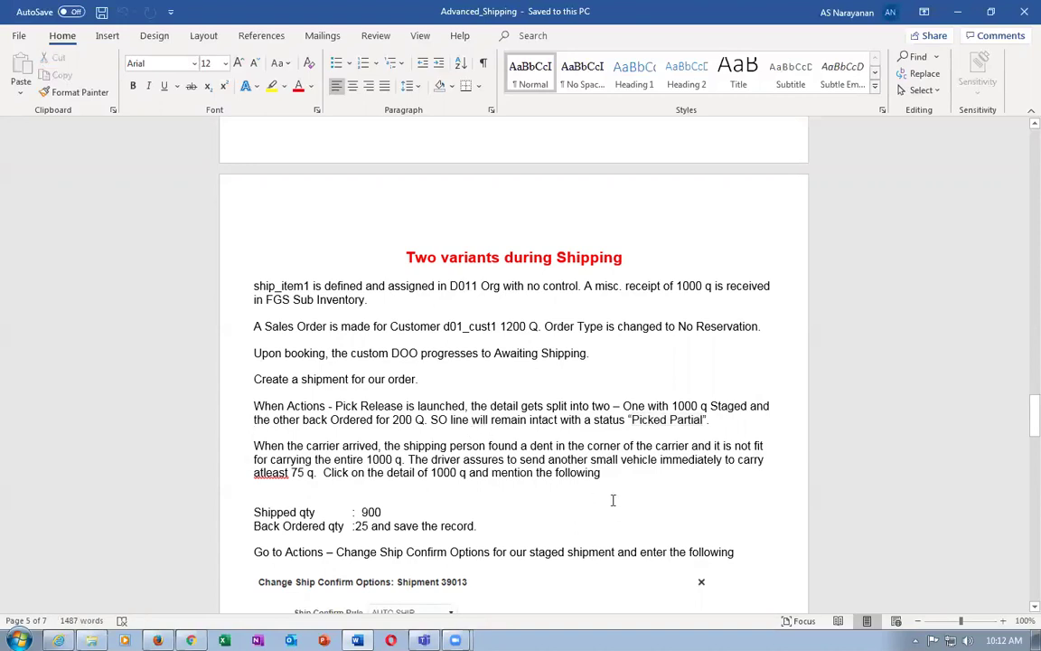
left_click(638, 420)
left_click_drag(665, 419, 705, 419)
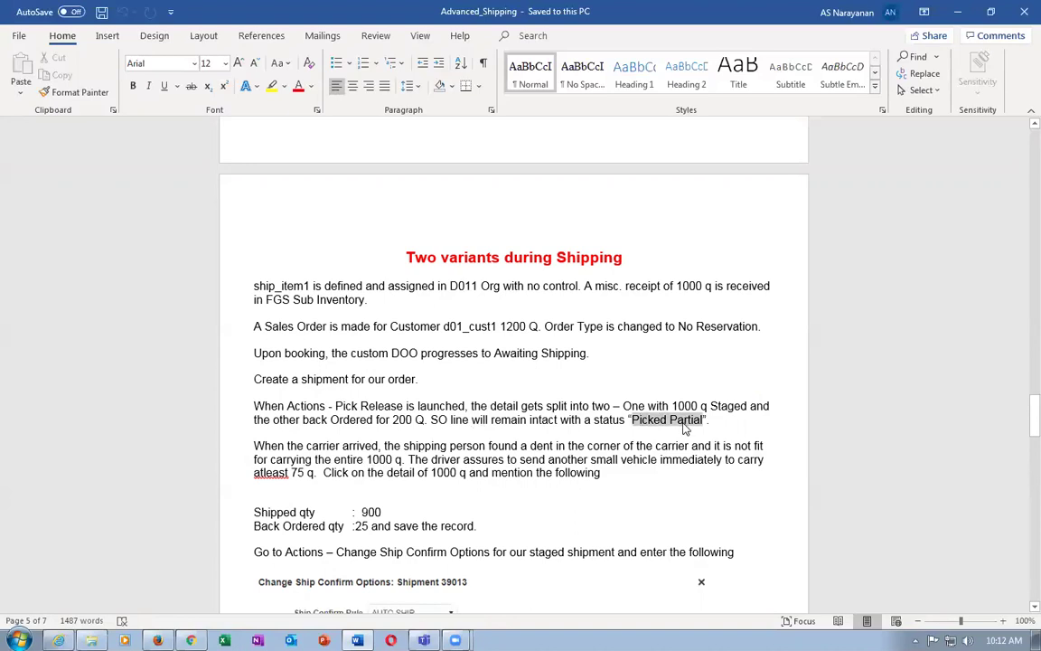
- Return to Oracle Applications in the browser and refresh the orchestration process to check the Ship task's status
key("alt+Tab")
left_click(949, 217)
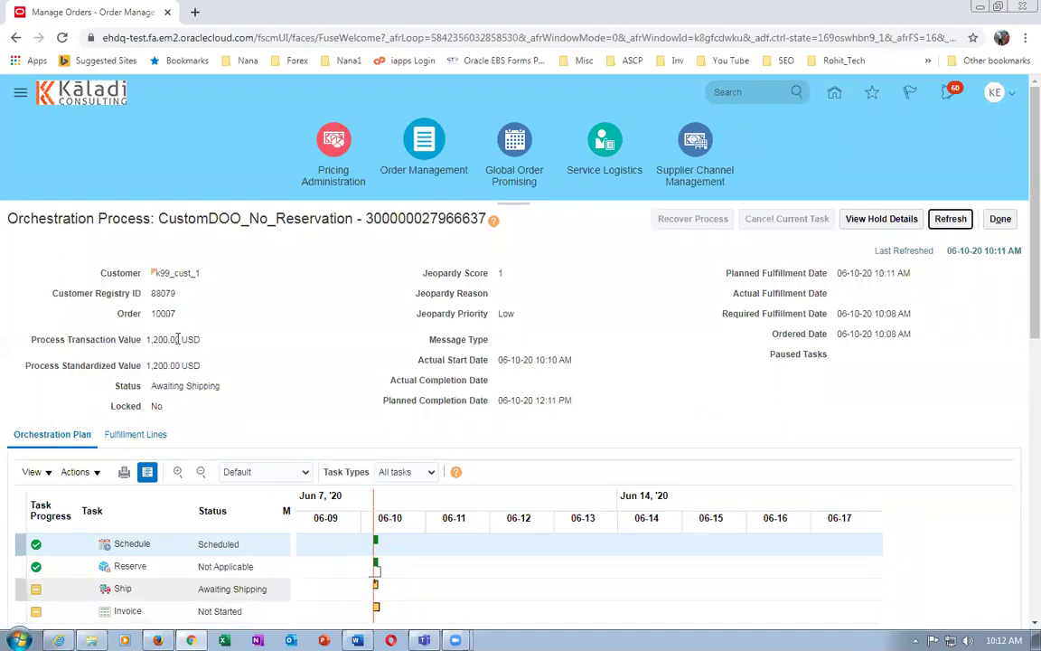
- Duplicate the Manage Orders browser tab and open Manage Shipment Lines from the Shipments tasks in Inventory Management
right_click(115, 11)
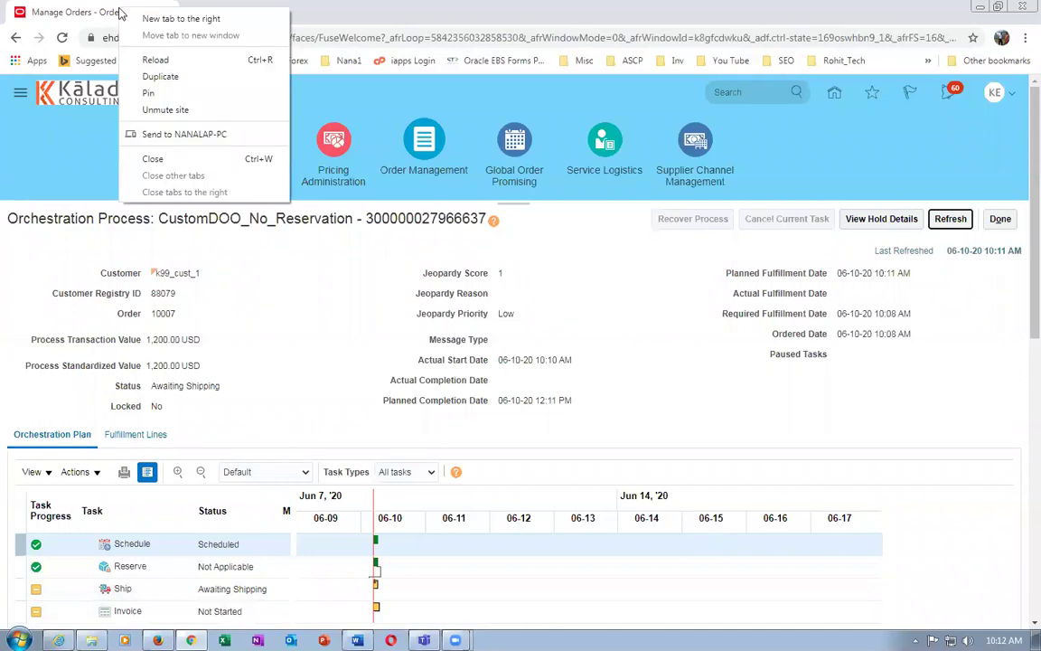
left_click(145, 77)
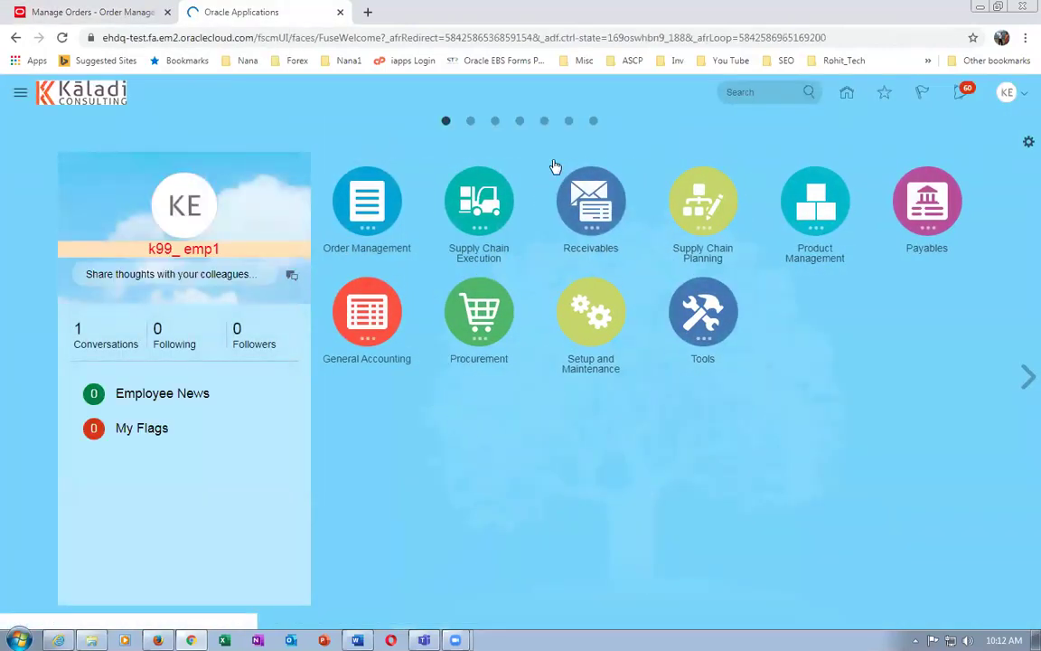
left_click(484, 200)
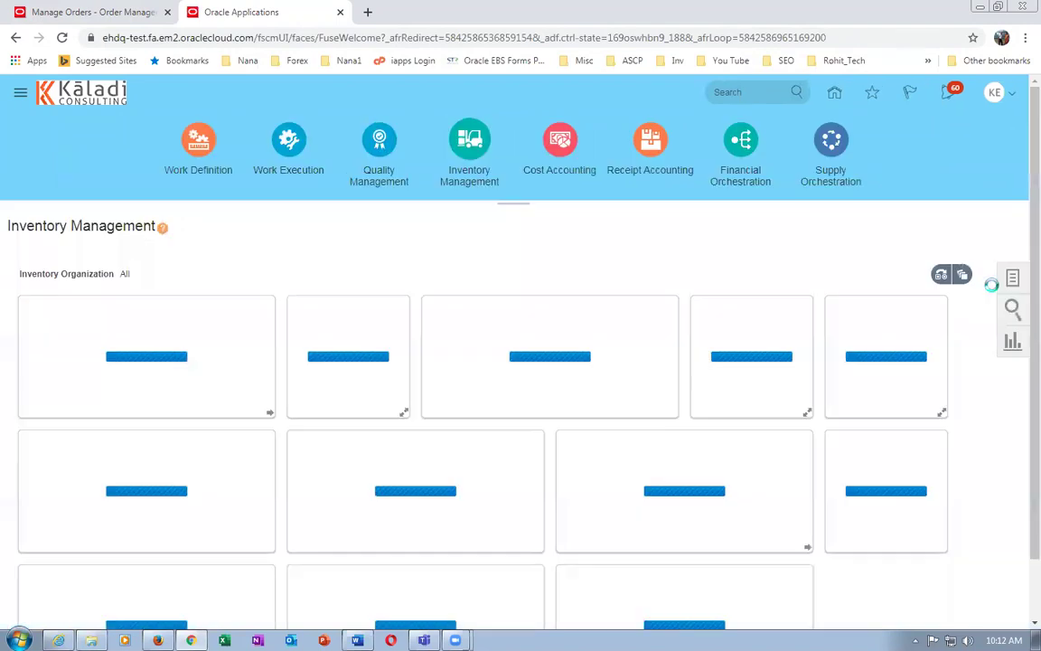
left_click(1012, 280)
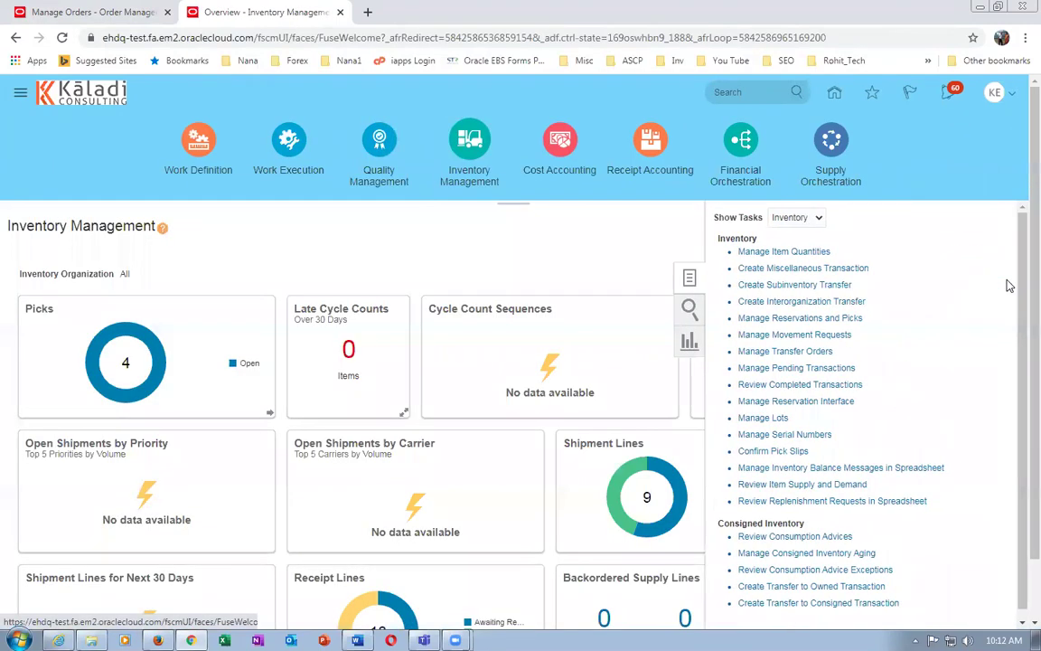
left_click(801, 220)
left_click(797, 257)
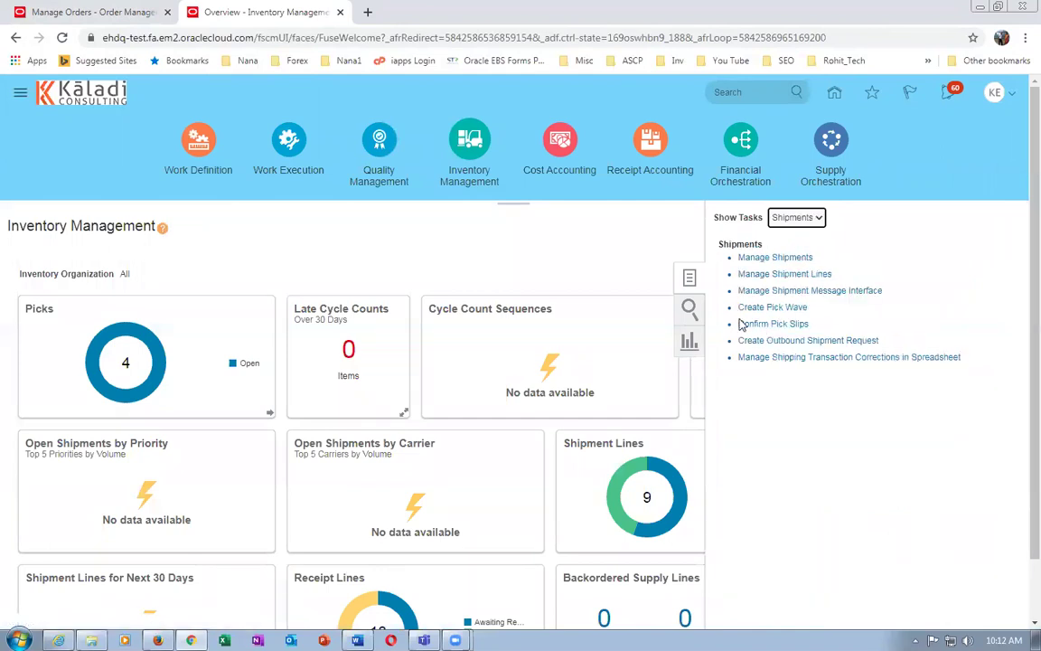
left_click(777, 273)
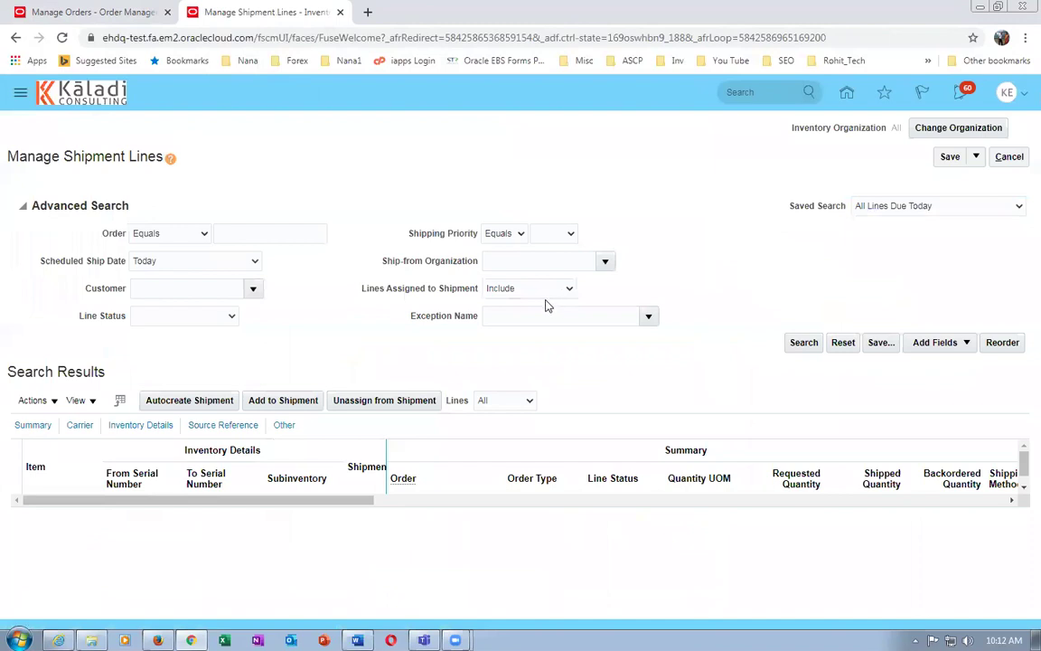
- Search the shipment lines by the sales order's number, using the saved search All Lines Due Today and the Next 7 Days
left_click(904, 208)
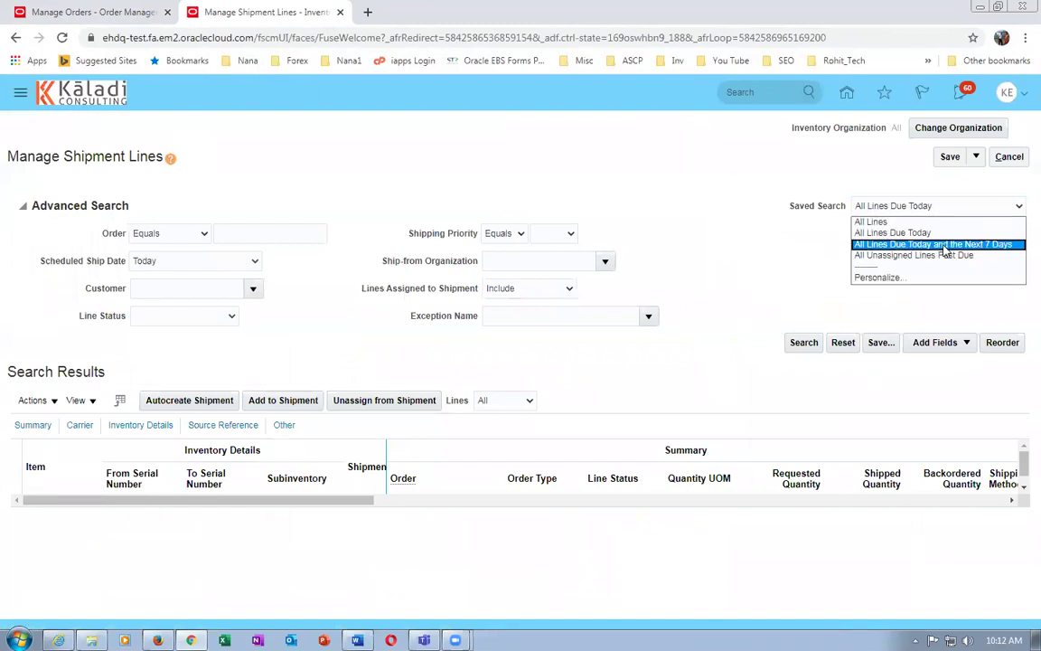
left_click(940, 242)
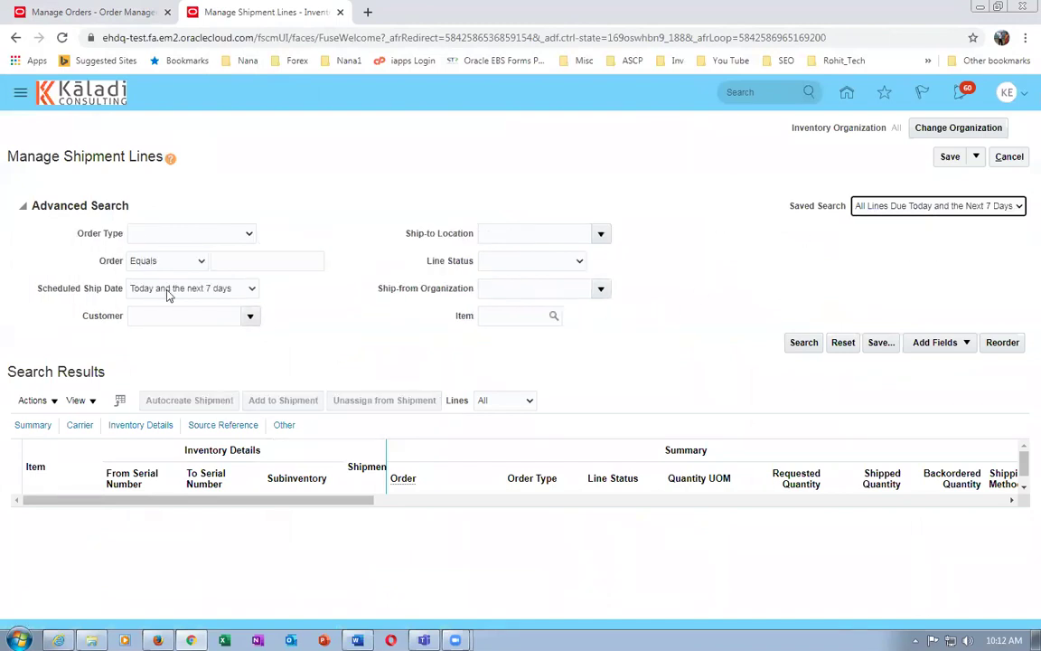
left_click(269, 262)
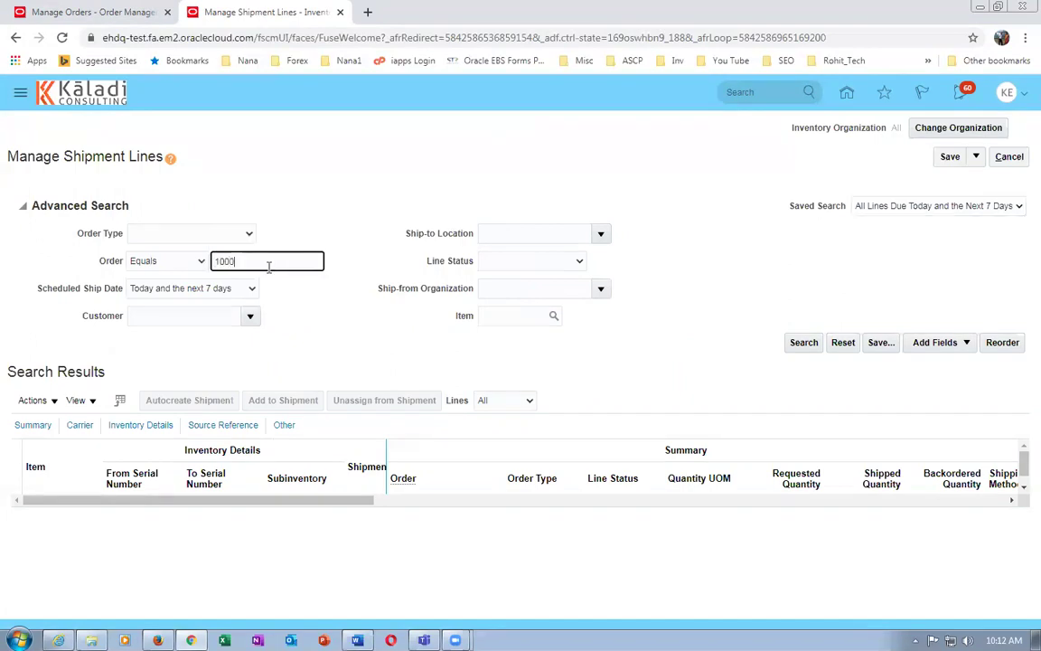
key("Tab")
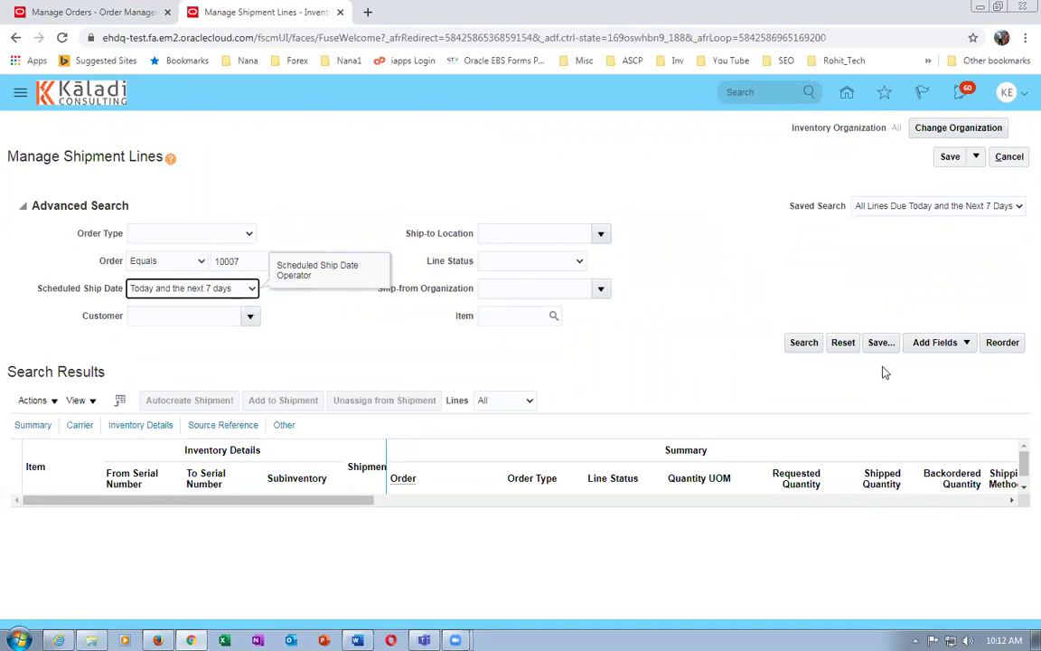
left_click(813, 349)
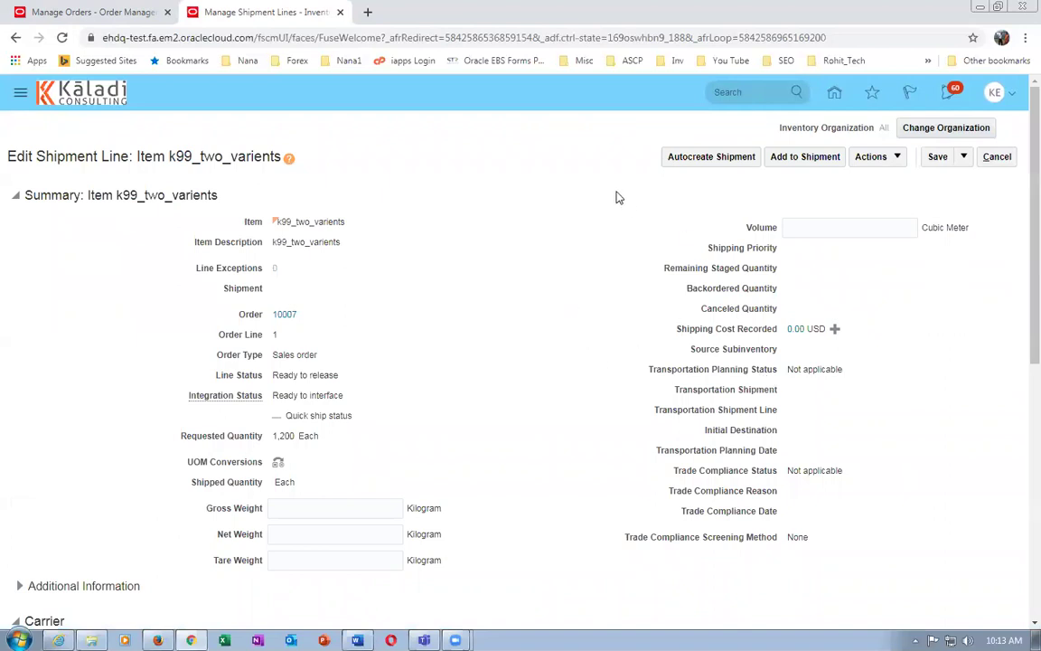
- Autocreate a shipment for the k99_two_varients line and launch Pick Release for it, saving and closing the line
left_click(703, 157)
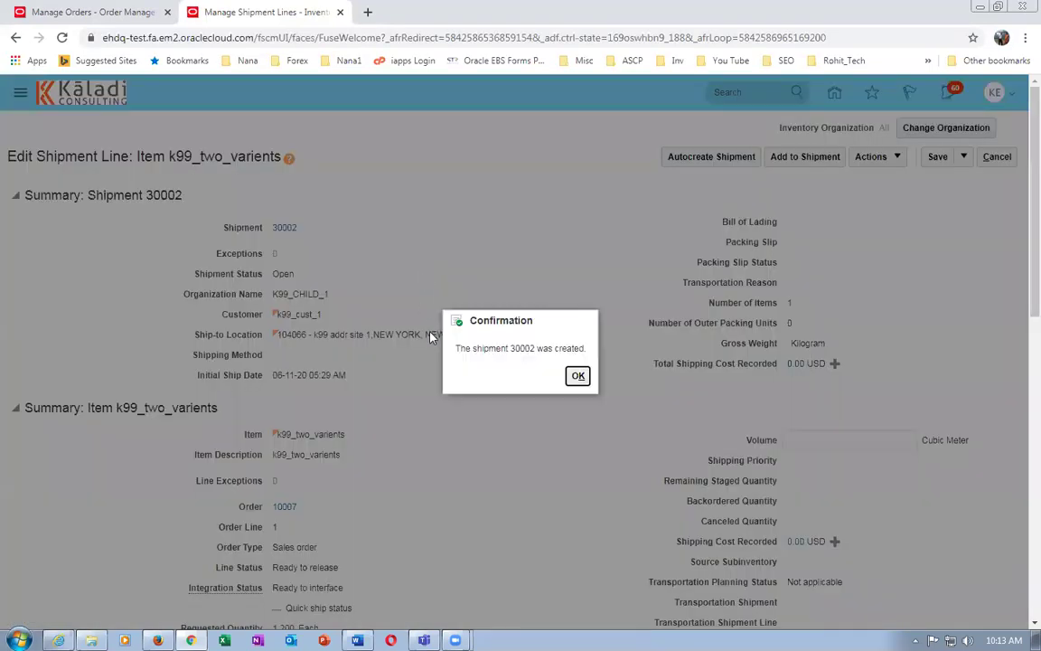
left_click(578, 375)
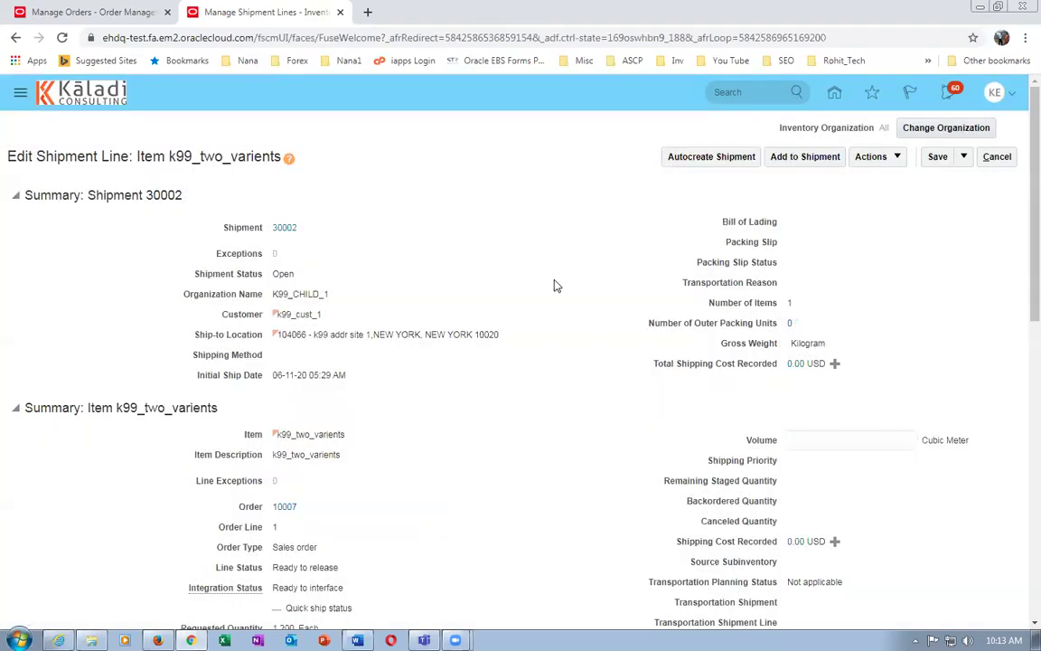
left_click(868, 159)
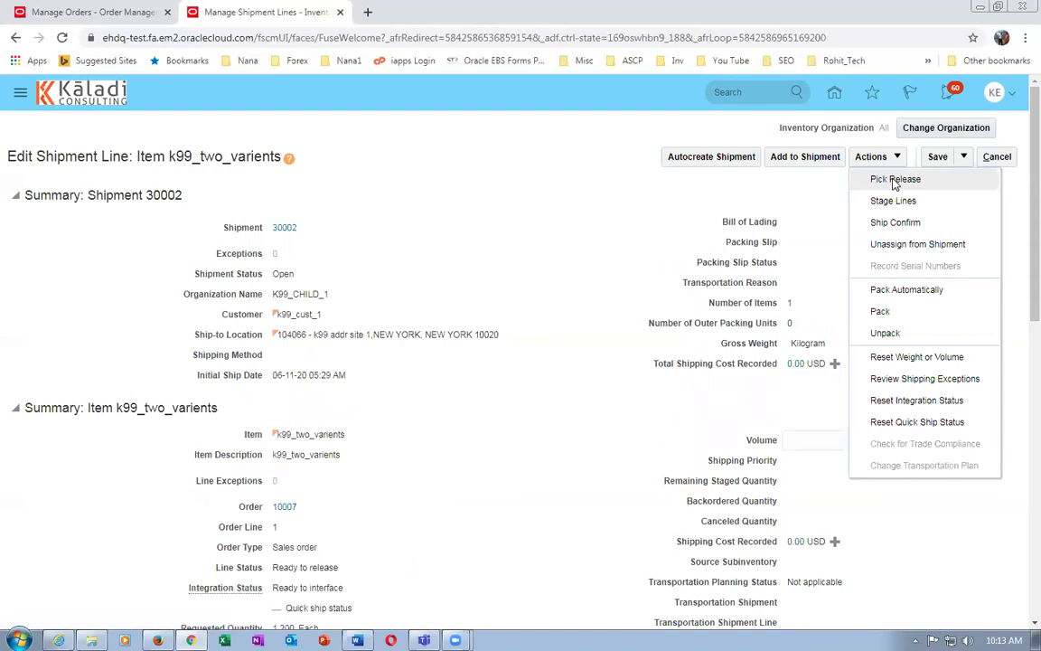
left_click(894, 180)
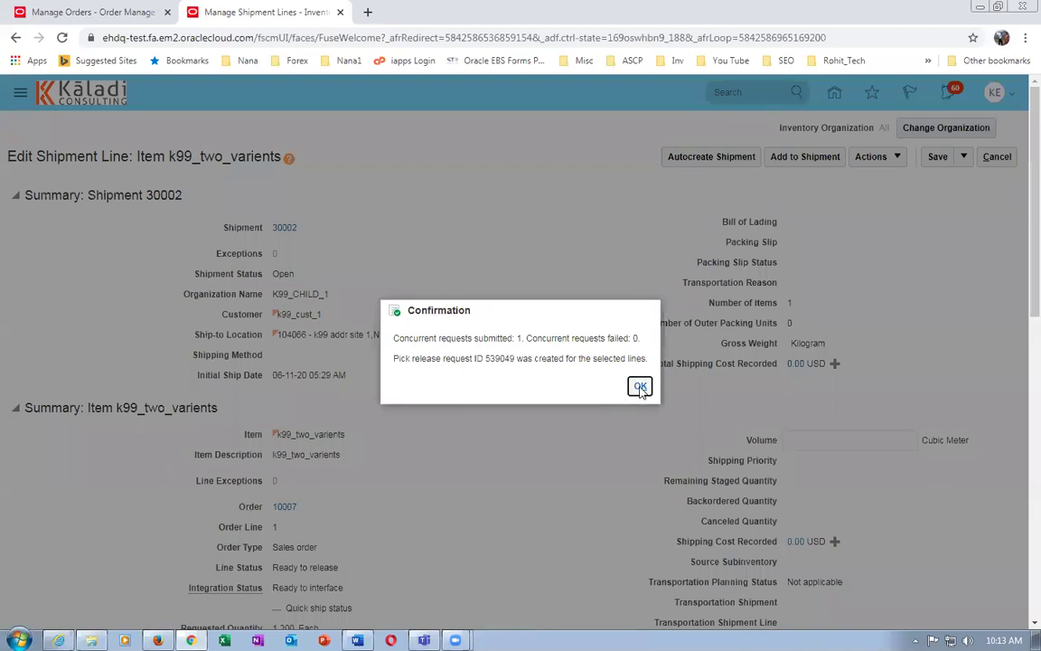
left_click(640, 386)
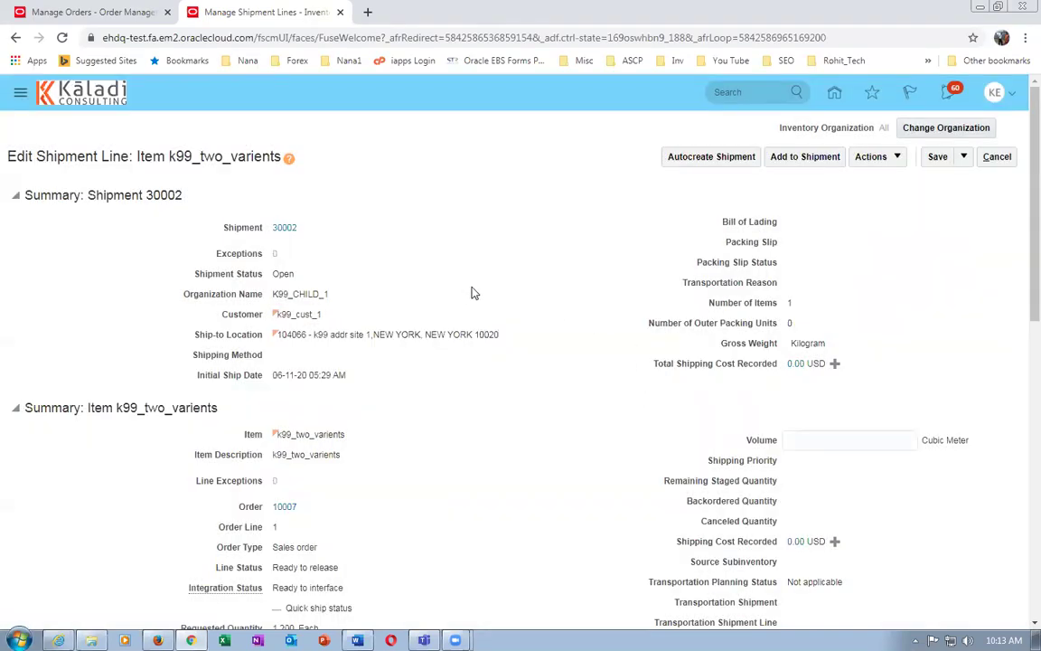
left_click(965, 158)
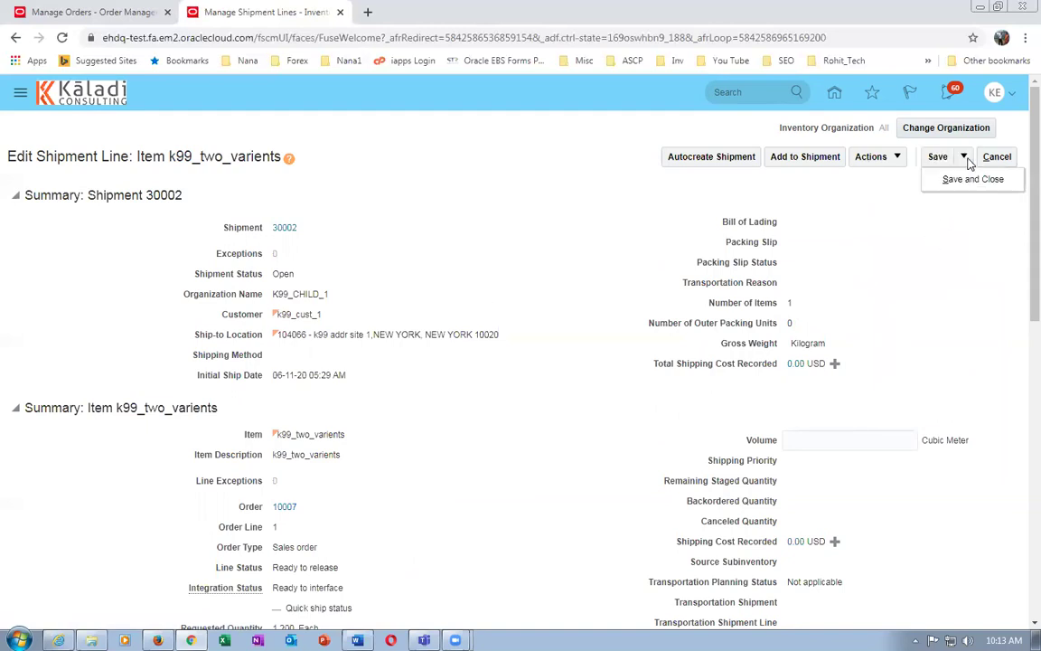
left_click(973, 181)
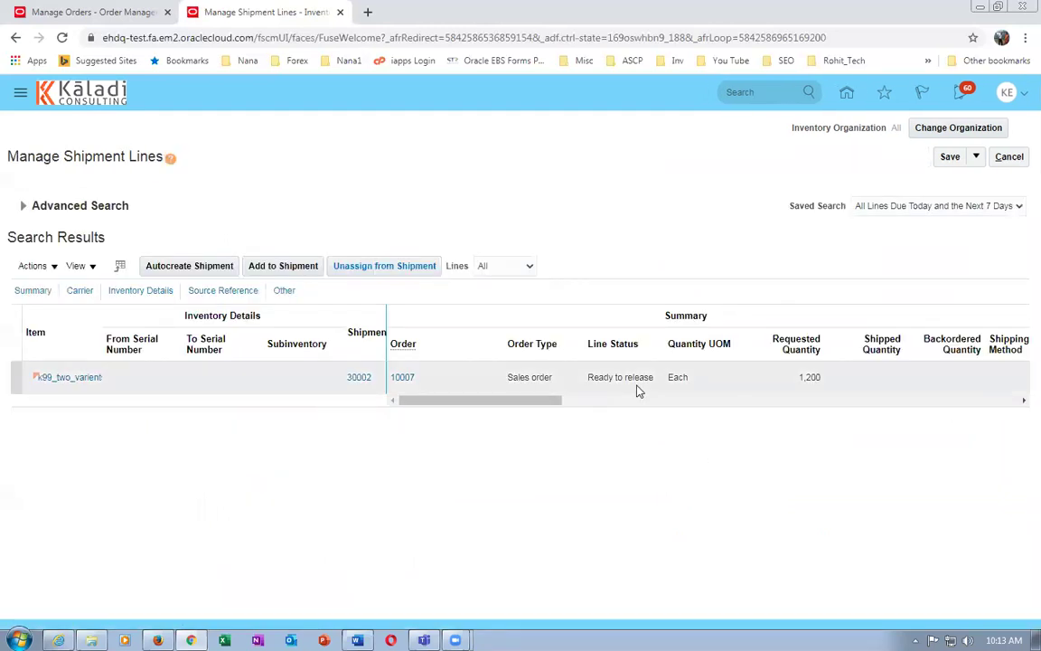
- Rerun the shipment line search to check the k99_two_varients line's status after pick release, closing the reopened line
left_click(23, 205)
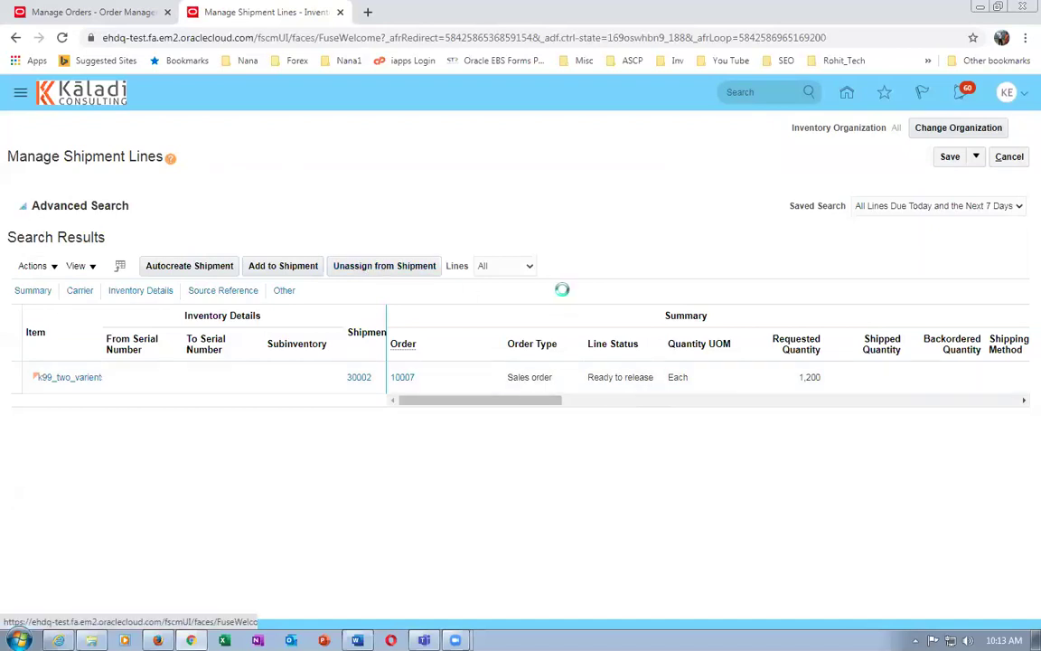
left_click(814, 344)
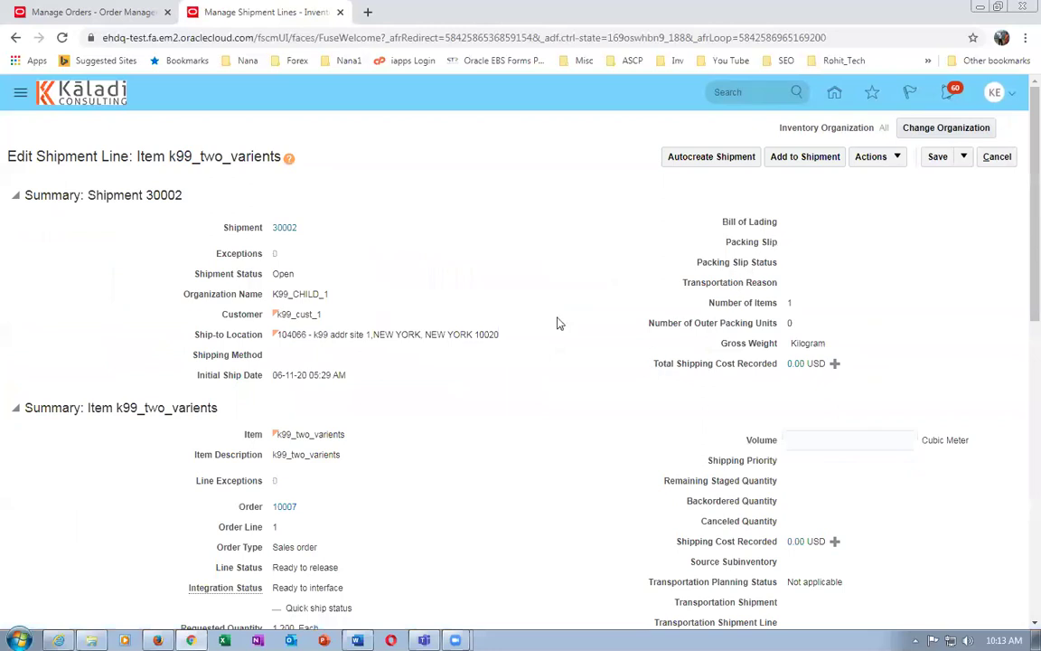
scroll(488, 389, "down", 1)
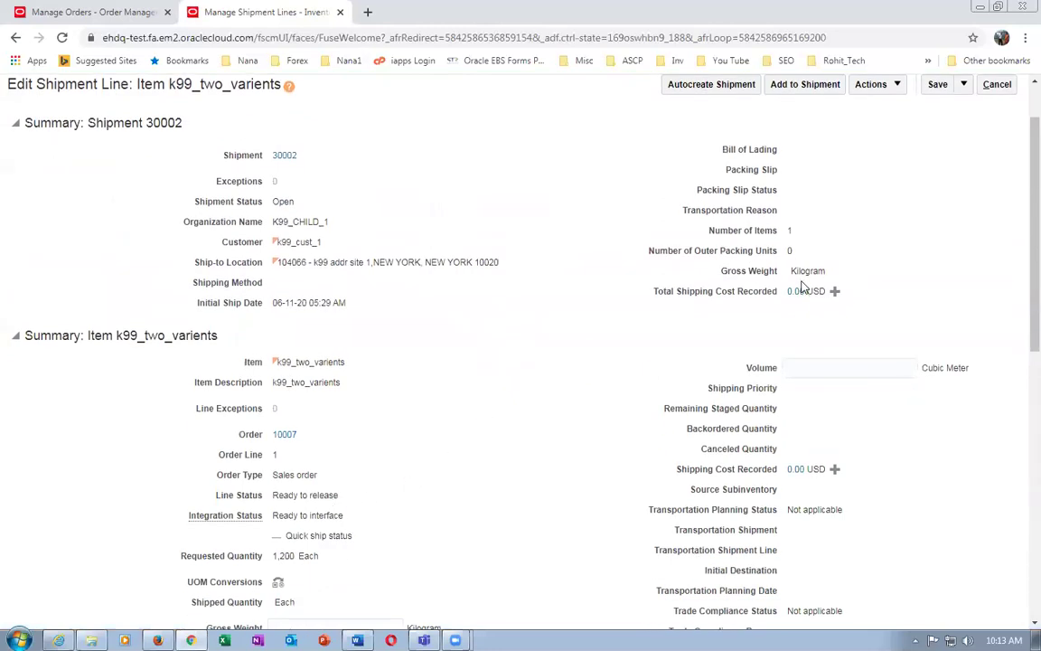
left_click(965, 87)
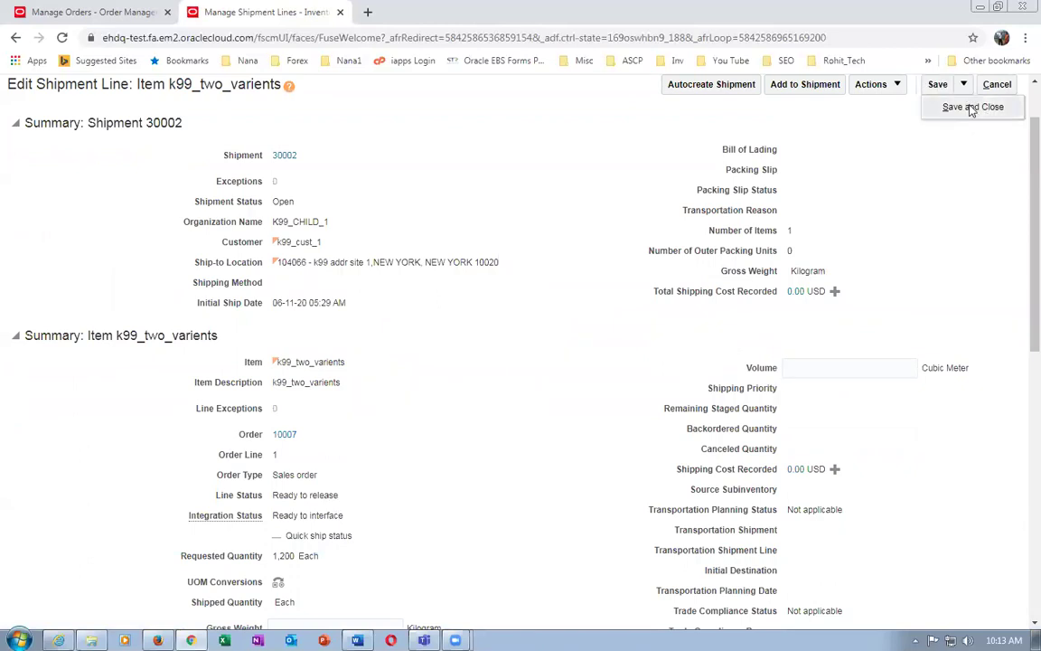
left_click(971, 108)
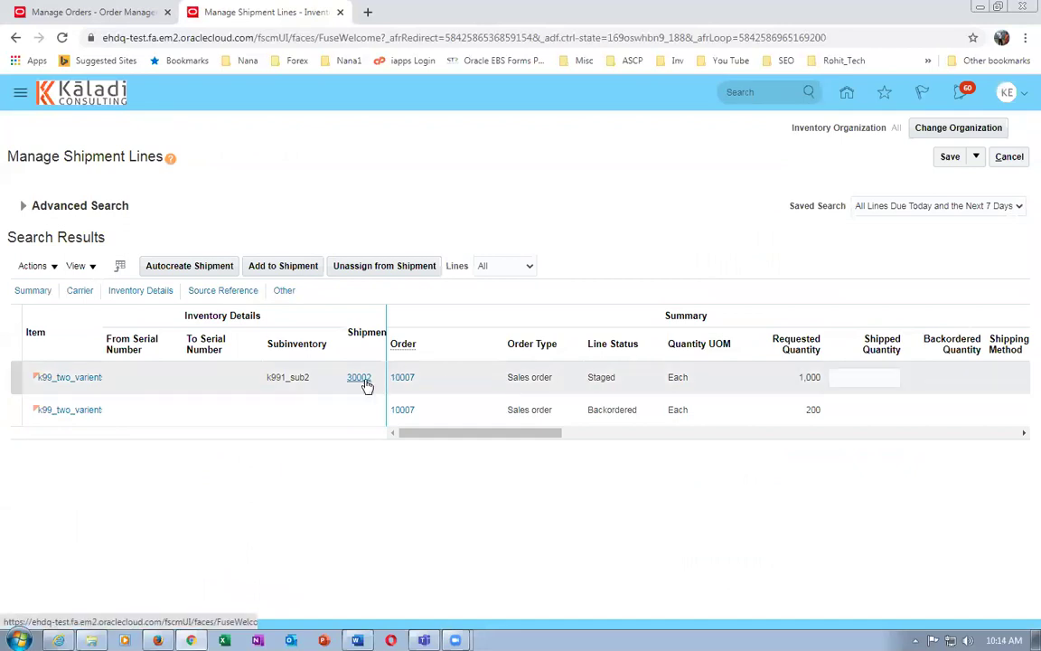
- Switch to the Word document and review the paragraph about the damaged carrier that cannot carry the entire 1000 quantity
key("alt+Tab")
left_click(427, 414)
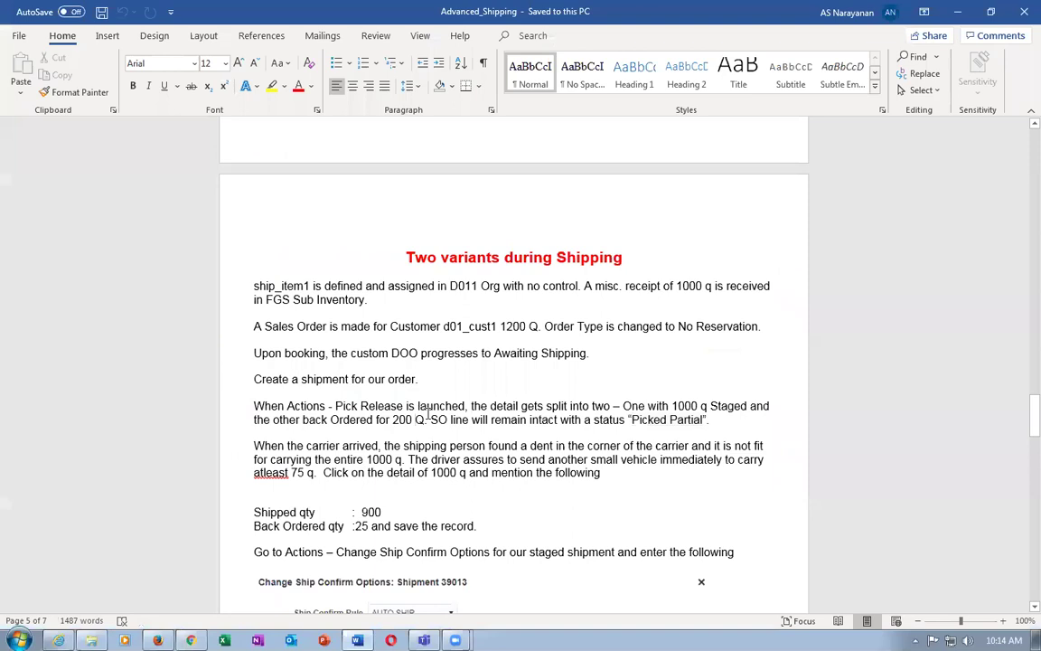
scroll(430, 417, "down", 1)
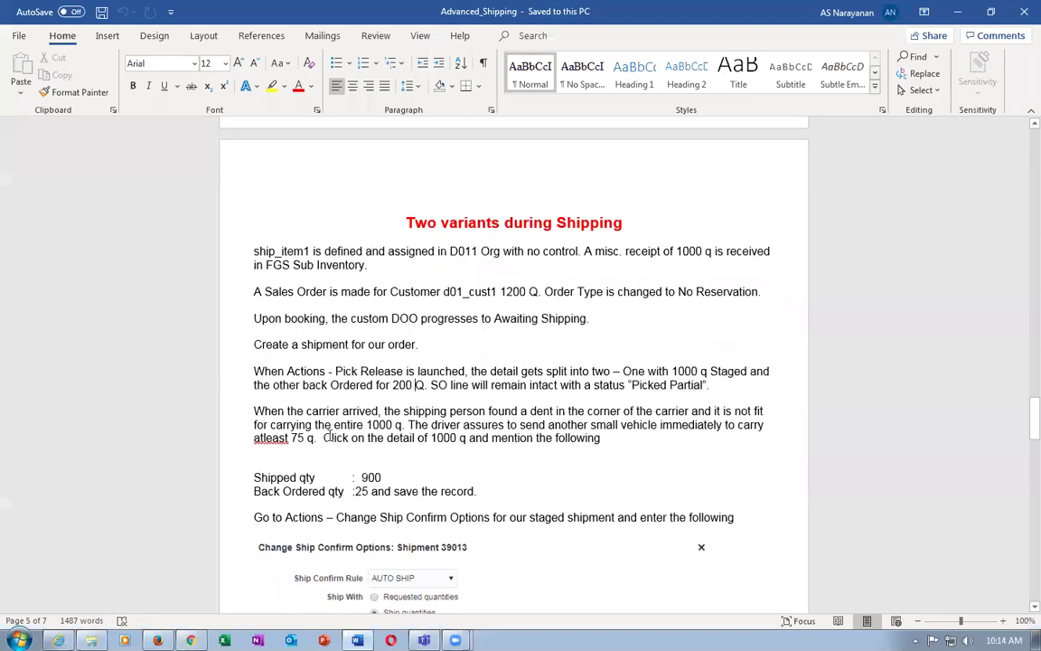
double_click(321, 411)
left_click(476, 441)
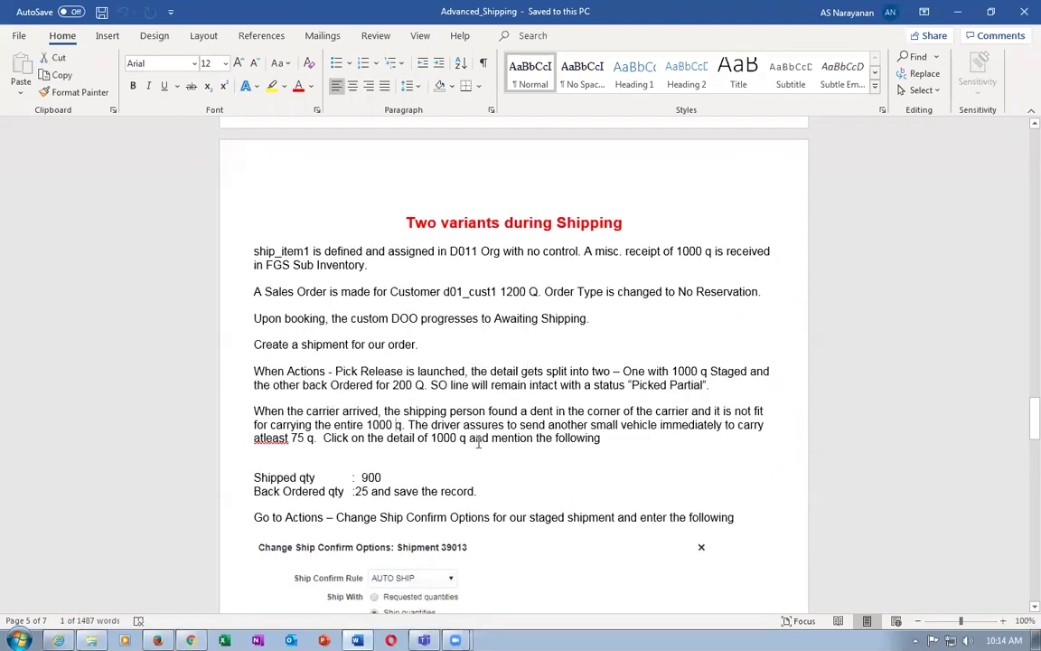
scroll(474, 452, "up", 3)
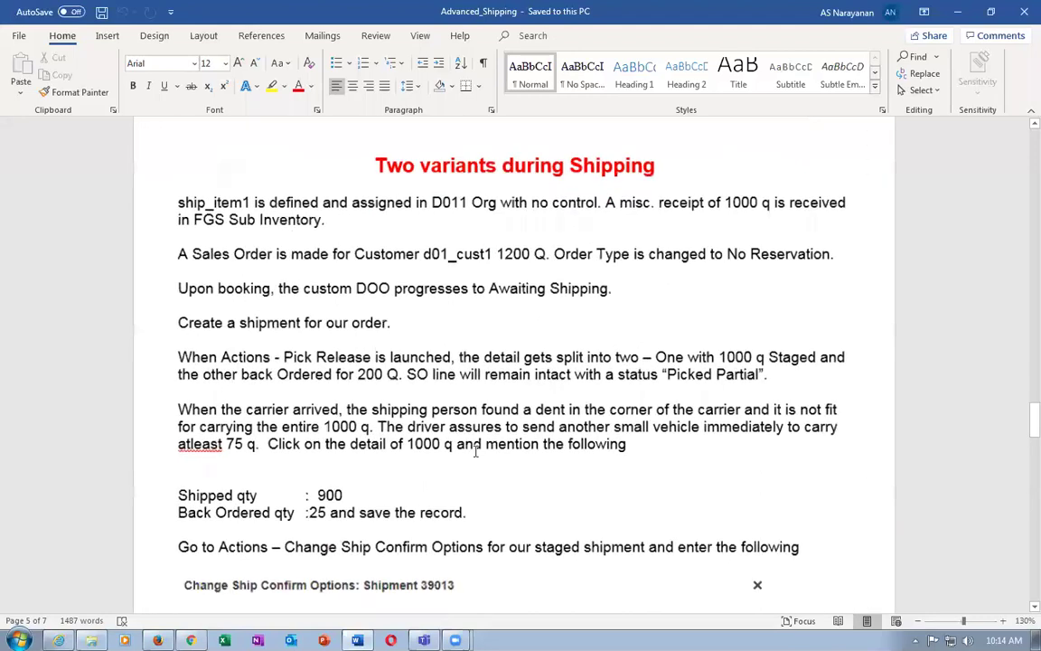
scroll(476, 452, "up", 1)
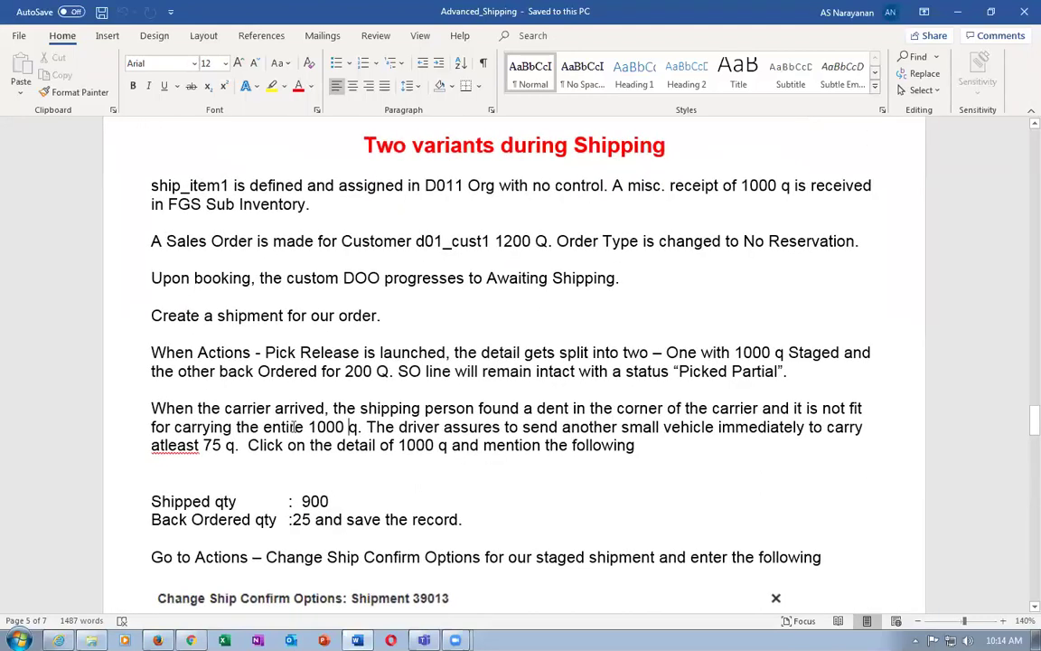
left_click_drag(340, 432, 344, 431)
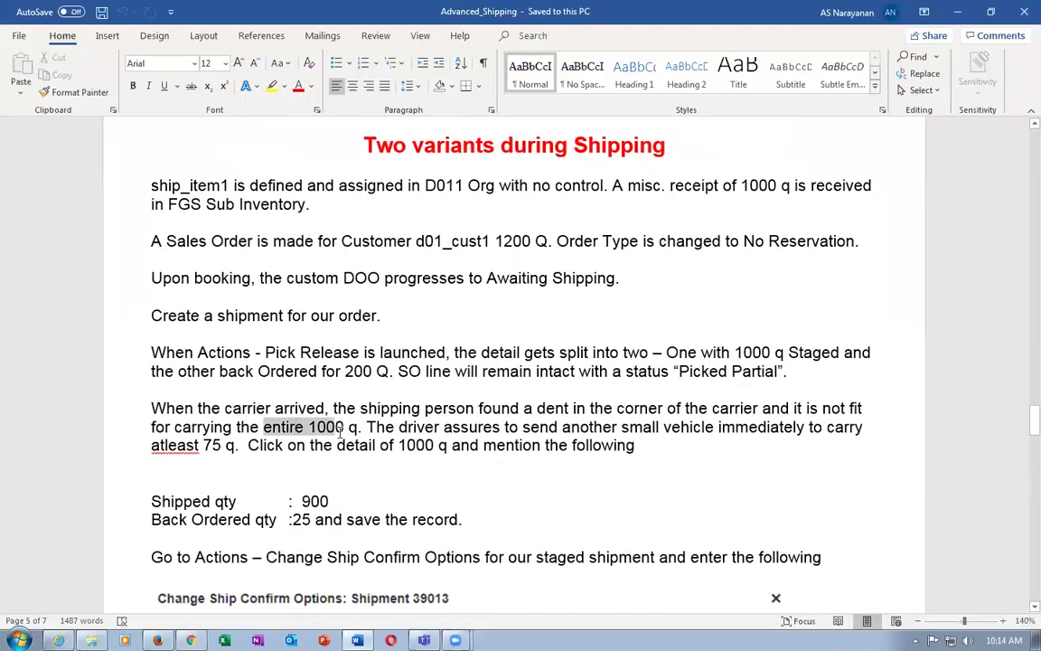
left_click(479, 431)
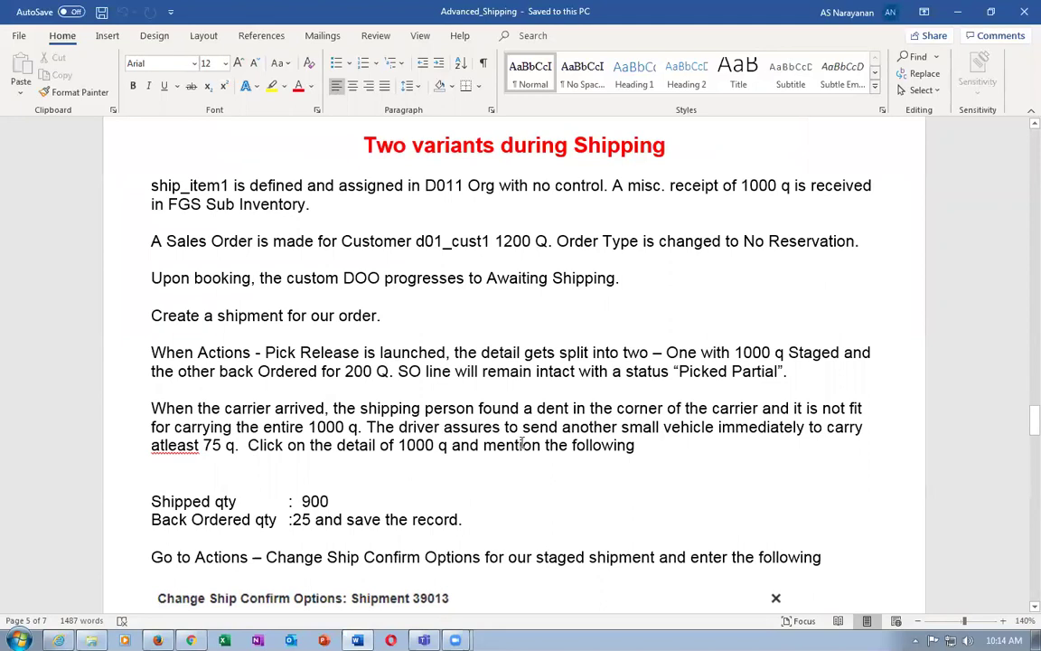
- Examine the instructions on the second vehicle and the shipped and backordered quantities, and return to Manage Shipment Lines in the browser
left_click_drag(197, 443, 237, 450)
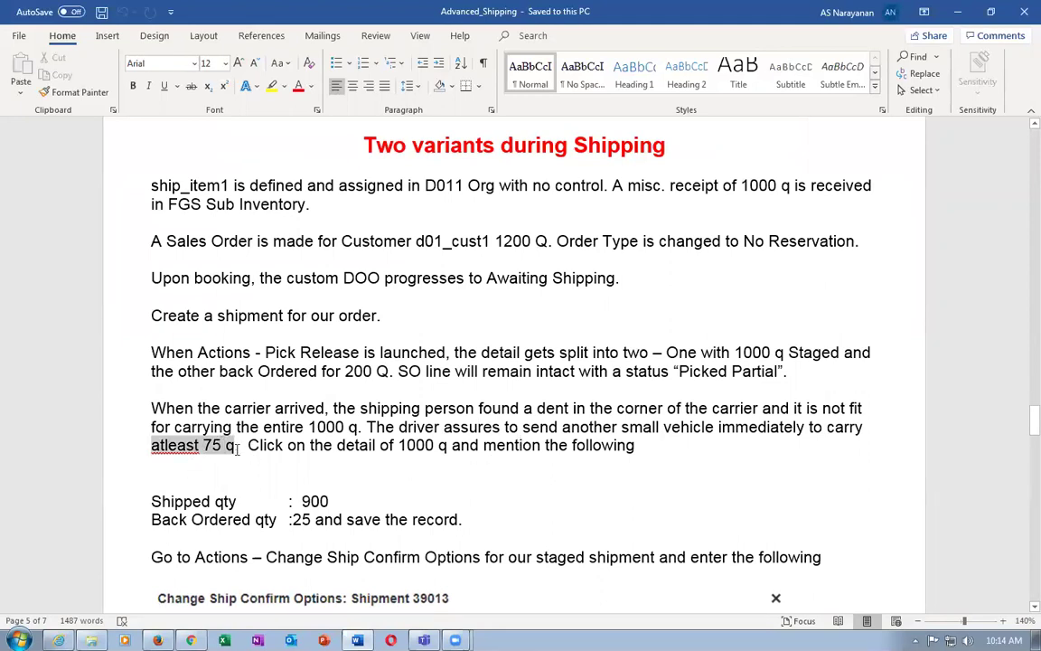
left_click(225, 474)
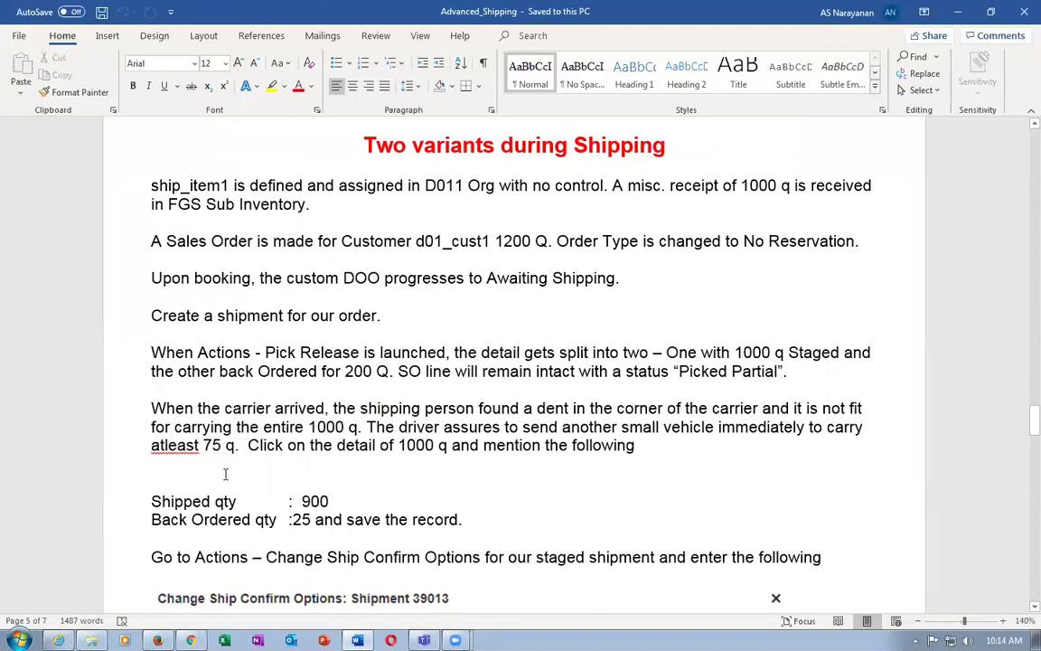
left_click_drag(249, 445, 509, 452)
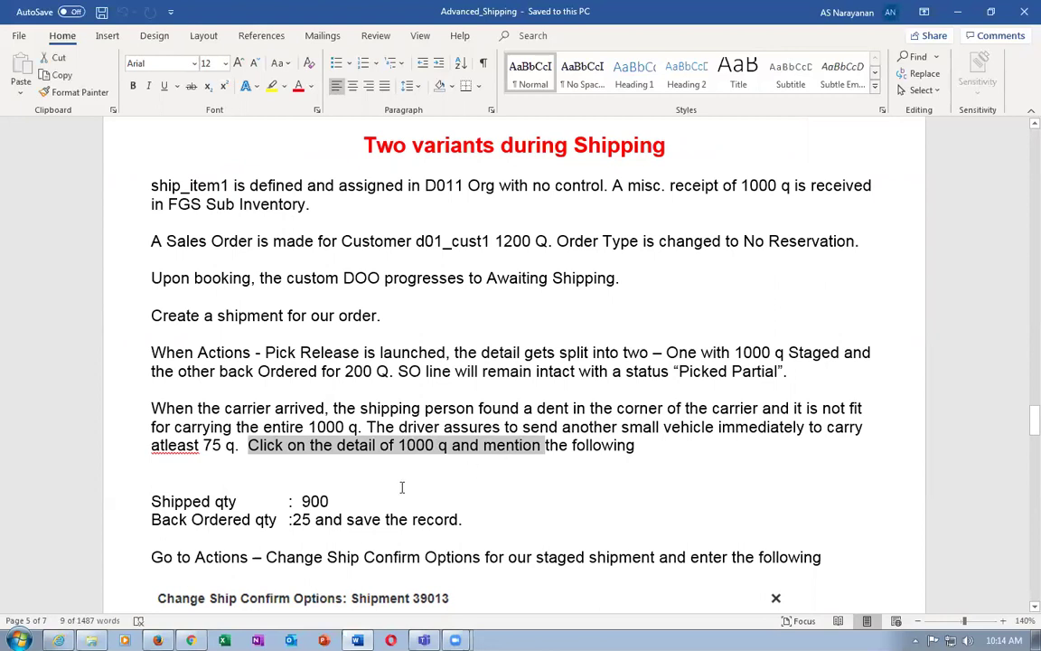
left_click(244, 466)
left_click_drag(268, 518, 307, 518)
left_click_drag(355, 521, 356, 521)
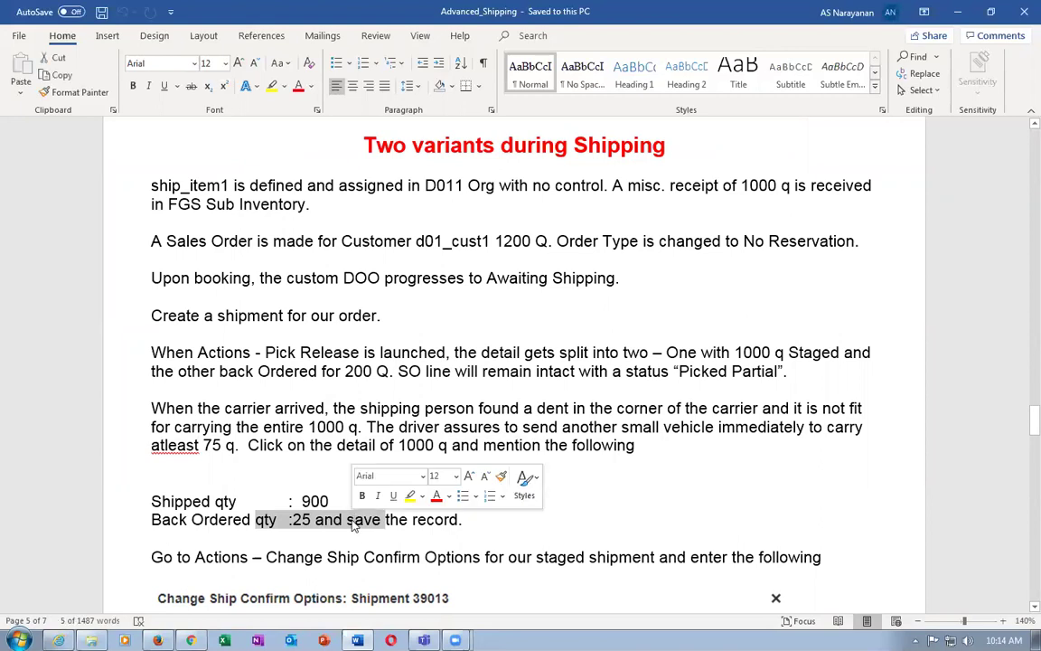
key("alt+Tab")
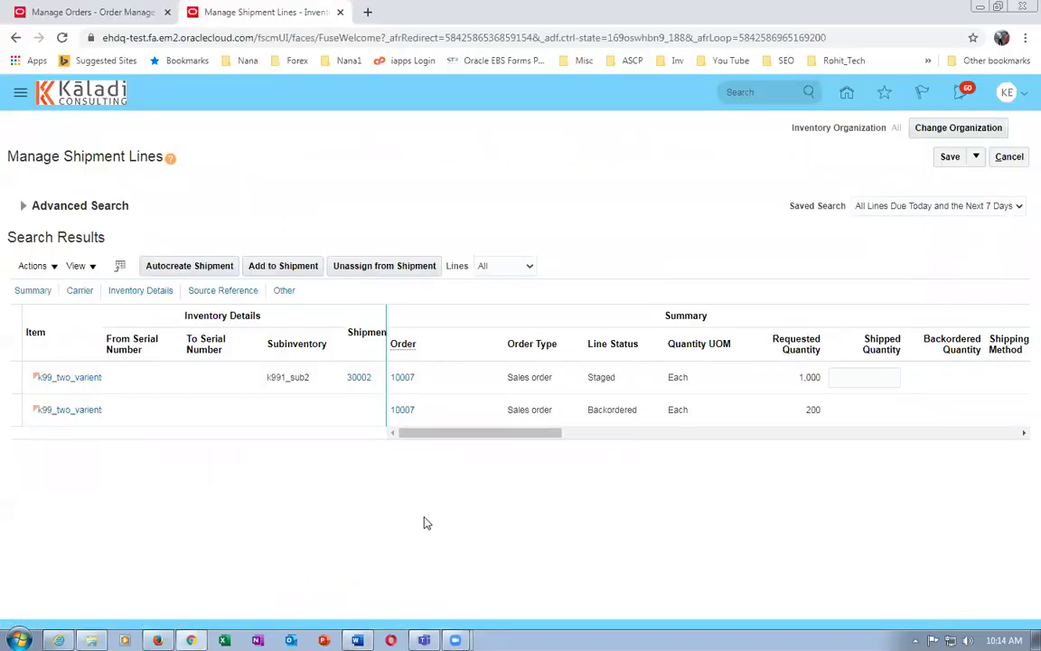
- Enter a shipped quantity of 900 and a backordered quantity of 25 on the staged 1,000-quantity k99_two_varients line
left_click(728, 385)
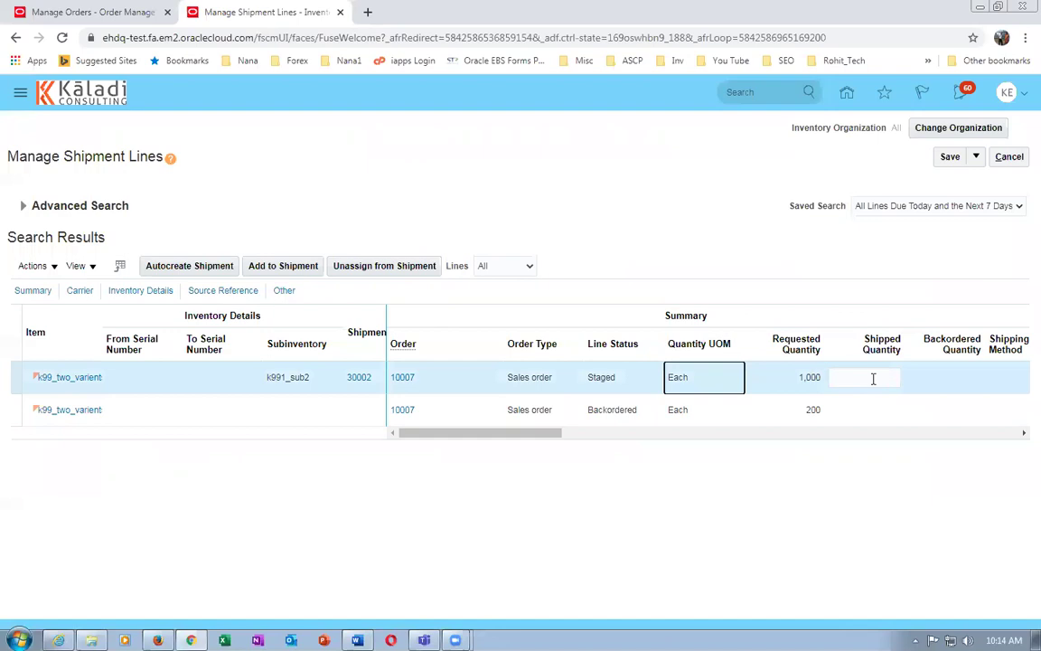
left_click(863, 376)
type("8")
type("00")
key("Tab")
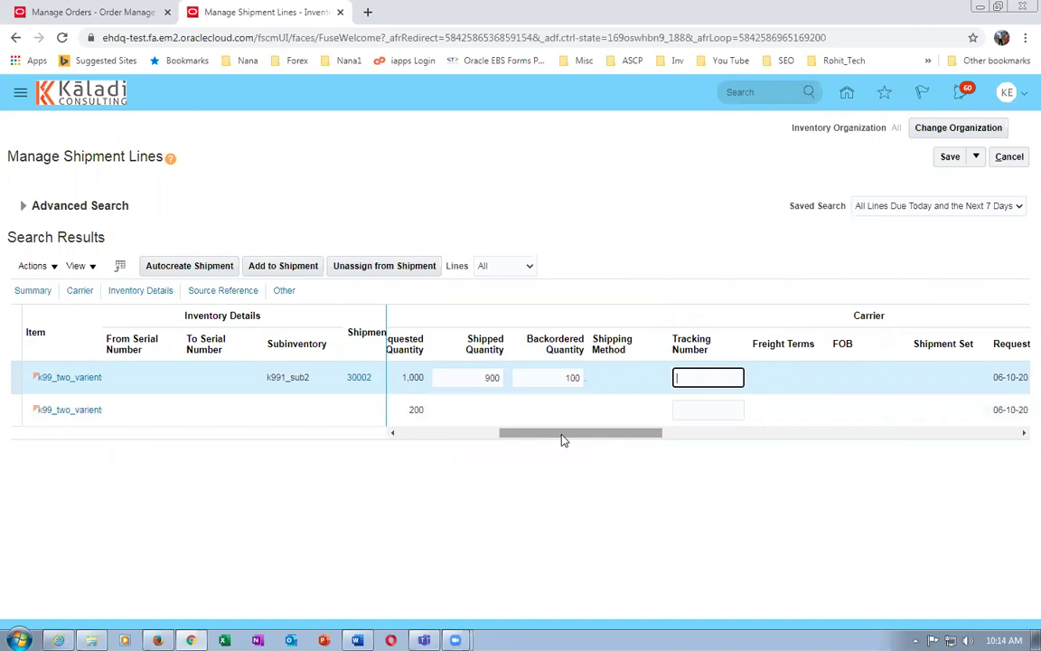
left_click(540, 376)
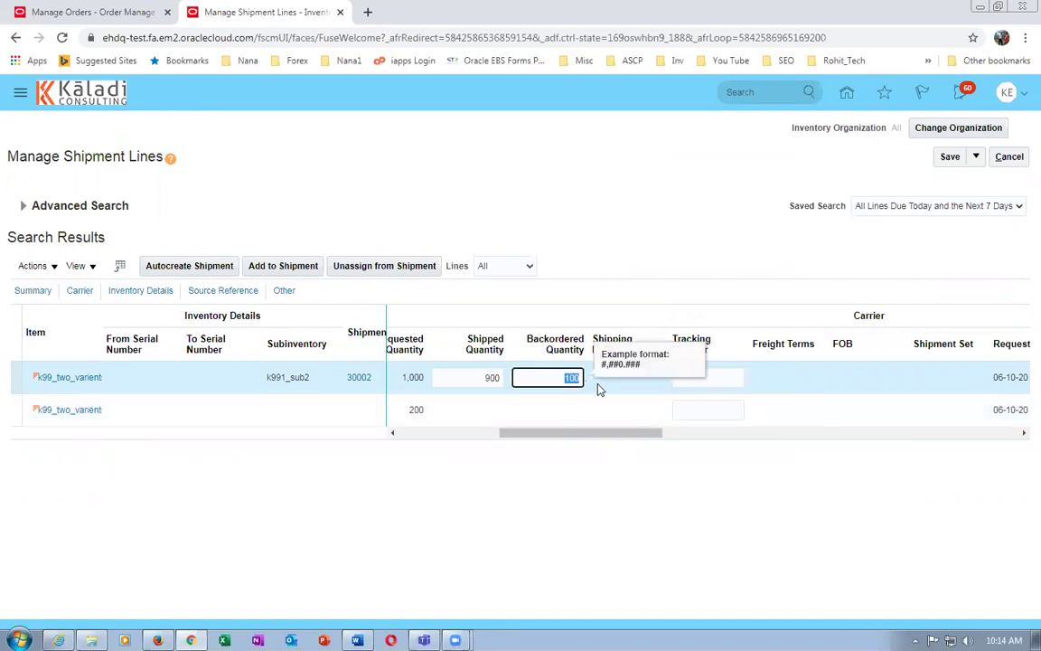
type("25")
left_click(548, 489)
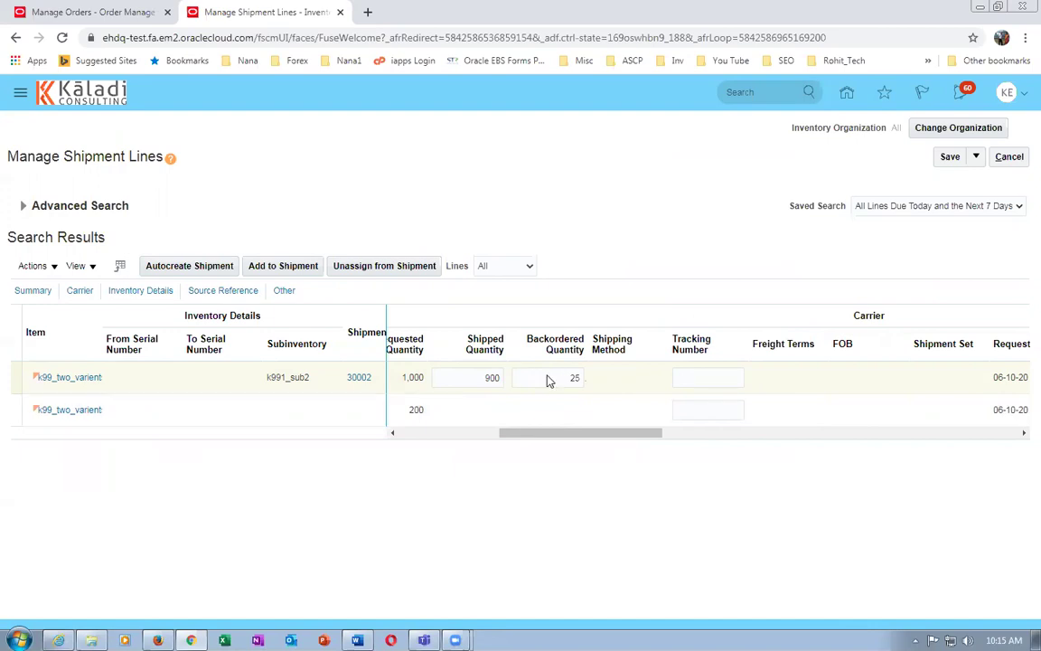
- Check the instructions for the staged line in the Word document, and save the shipment lines in the browser
key("alt+Tab")
left_click(442, 539)
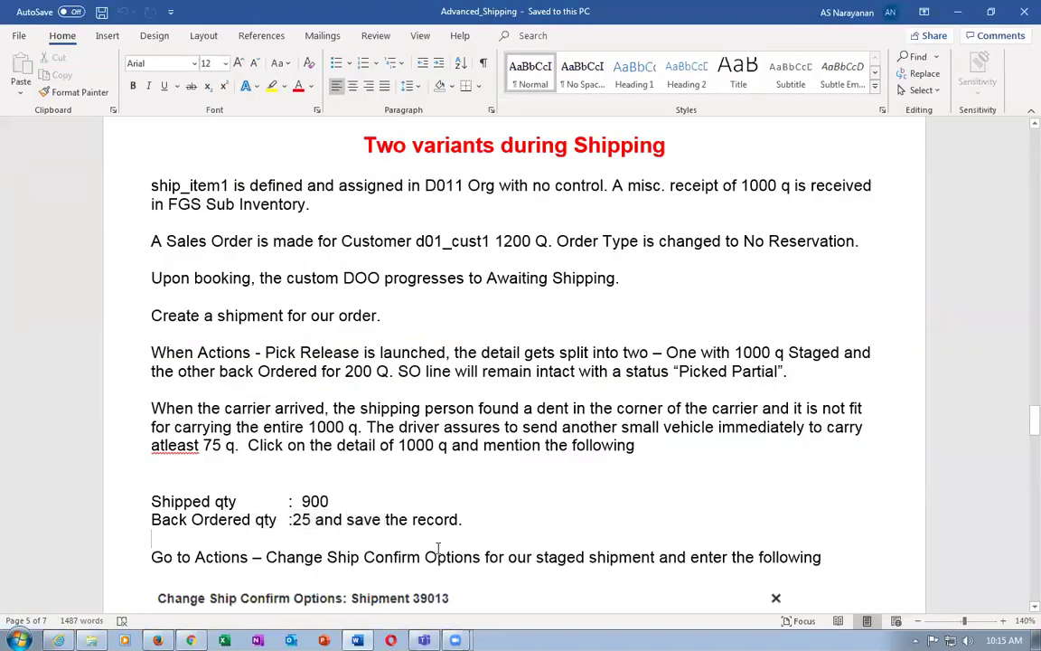
scroll(442, 553, "down", 2)
left_click_drag(266, 462, 442, 485)
key("alt+Tab")
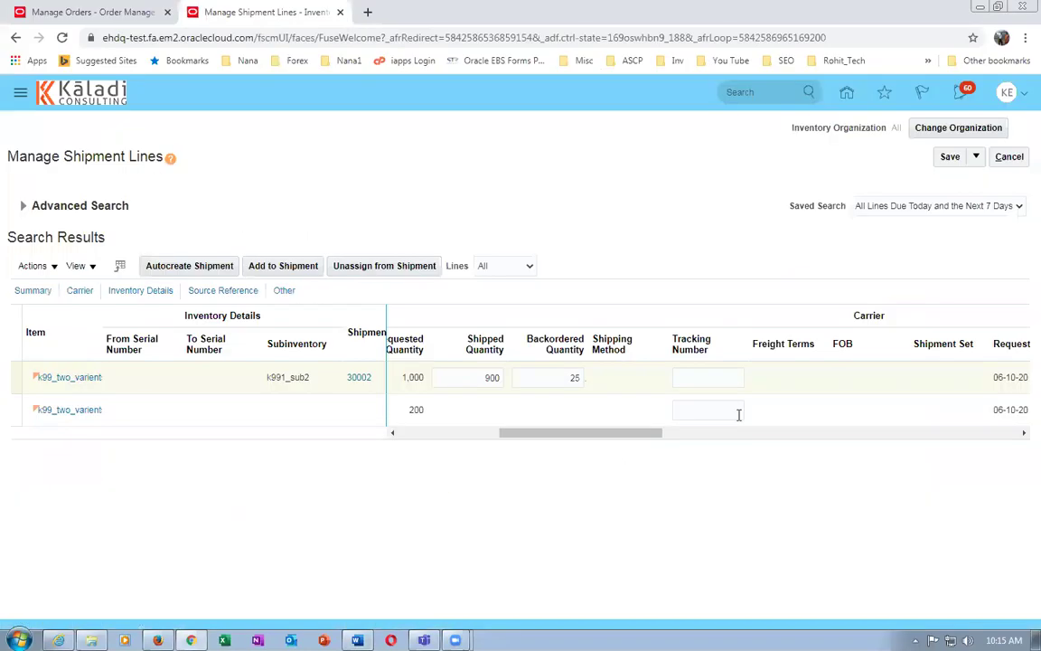
left_click(950, 164)
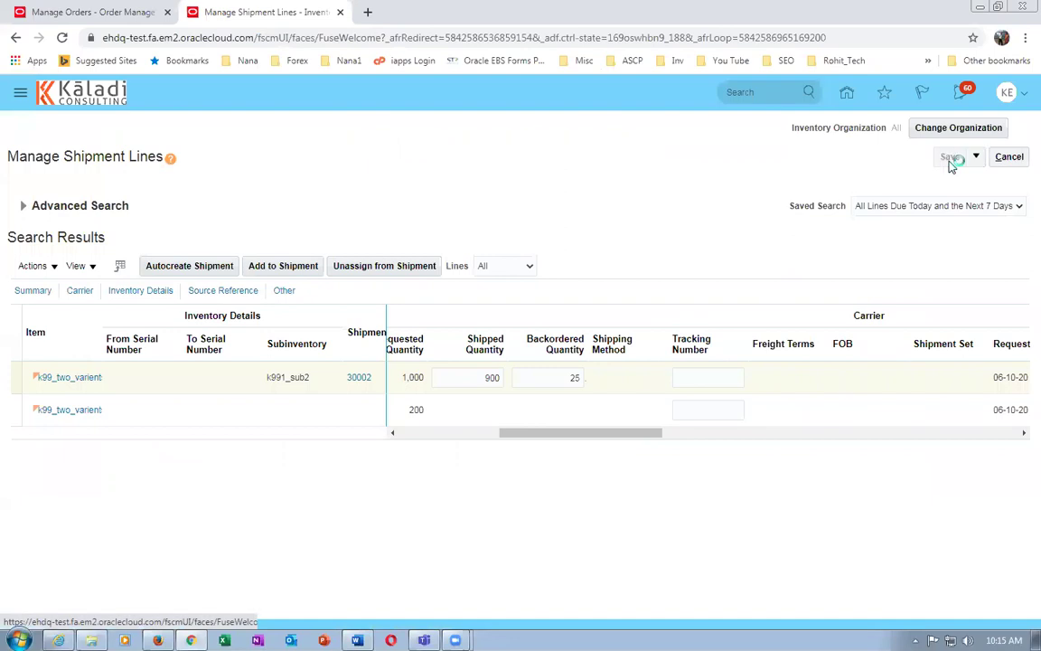
- Review the carrier paragraph and the shipped and backordered quantities in the Word document, and return to Manage Shipment Lines in the browser
key("alt+Tab")
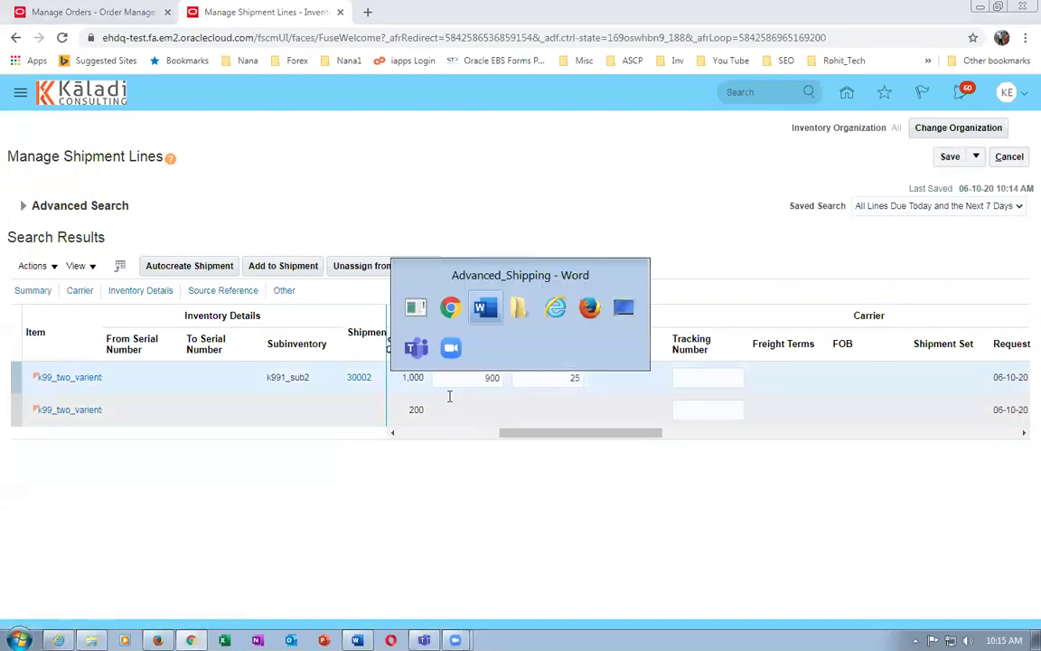
left_click(399, 331)
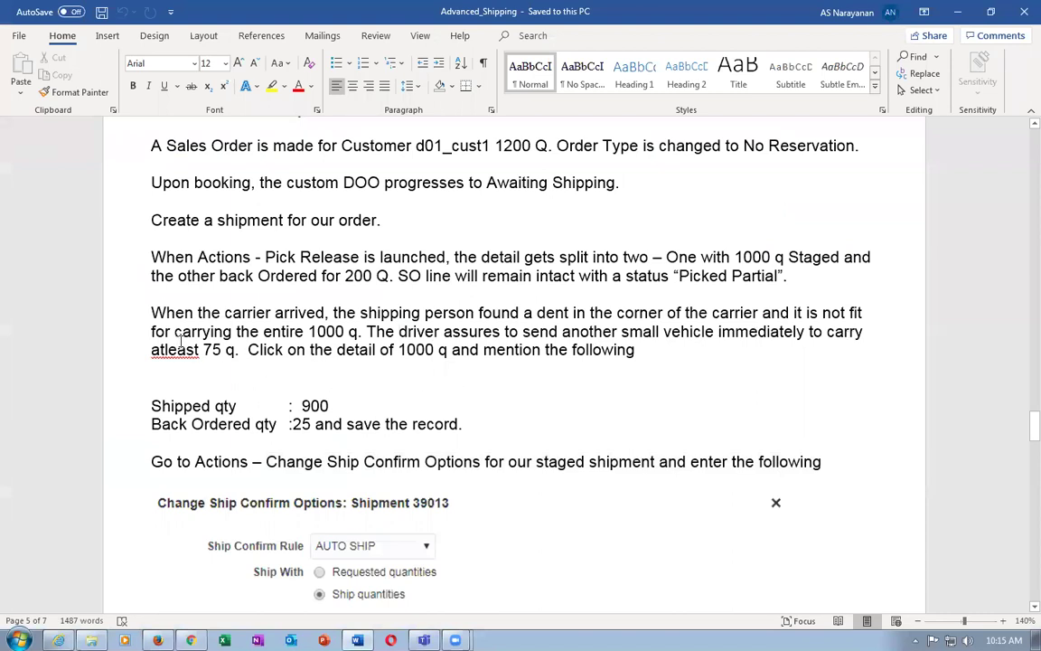
left_click(357, 364)
double_click(314, 406)
left_click_drag(292, 423, 409, 431)
key("alt+Tab")
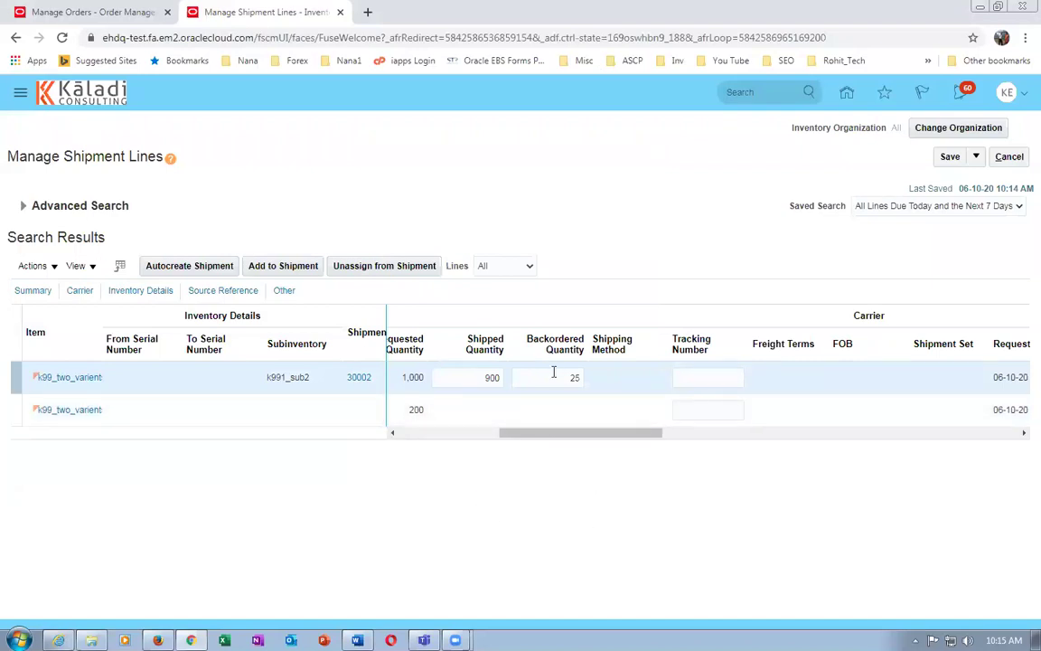
- Save the lines, open the staged line's shipment, and set its ship confirm options to Ship quantities with a new shipment for remaining staged quantities
left_click(945, 159)
left_click(358, 379)
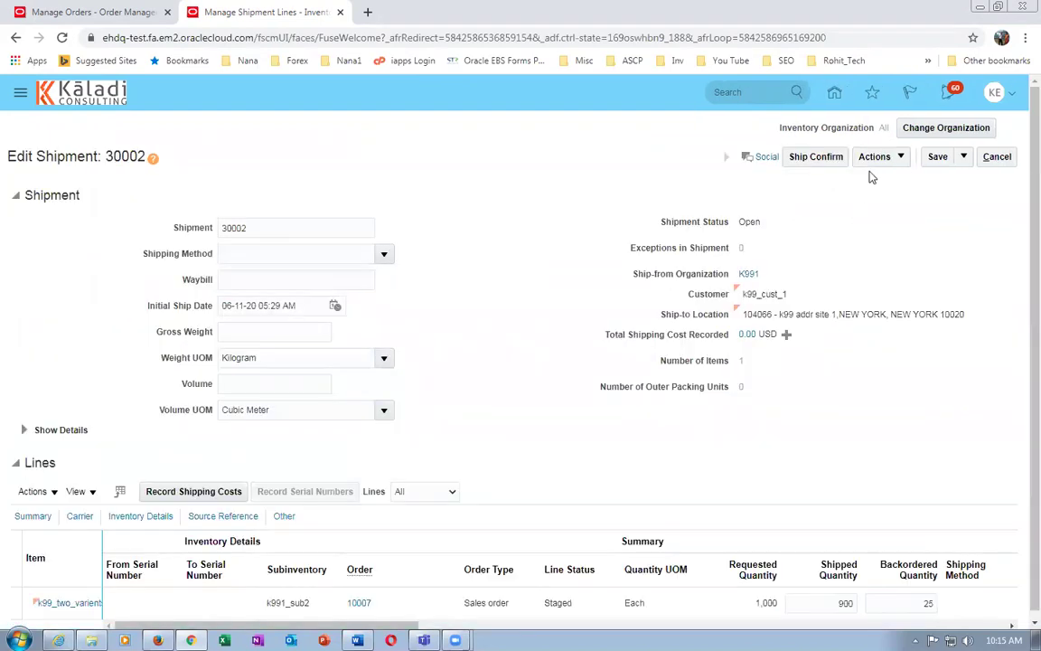
left_click(873, 158)
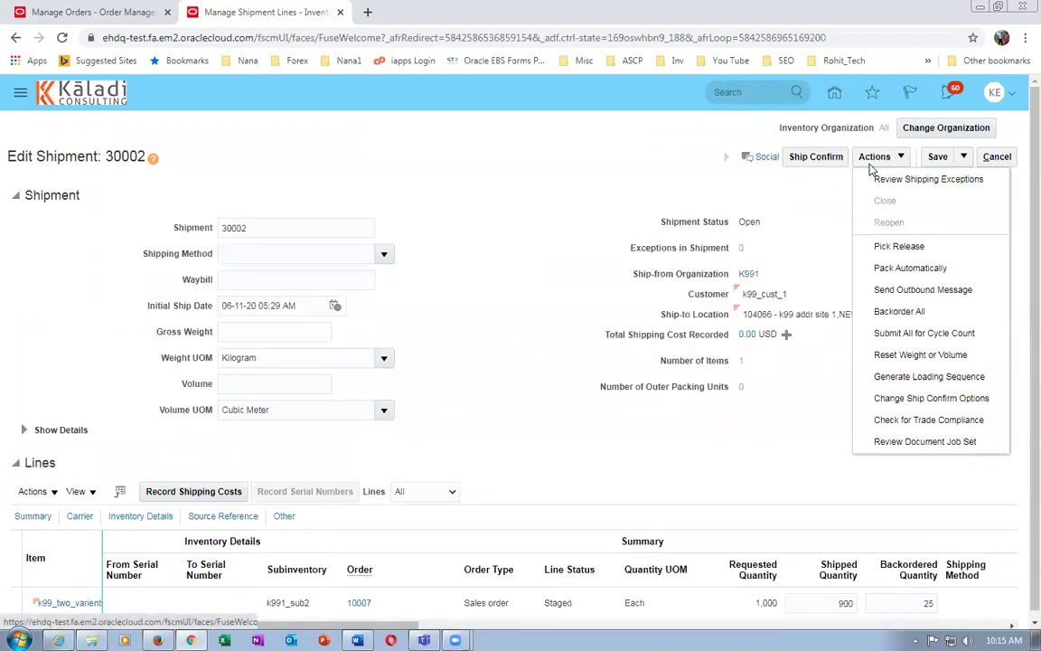
left_click(914, 402)
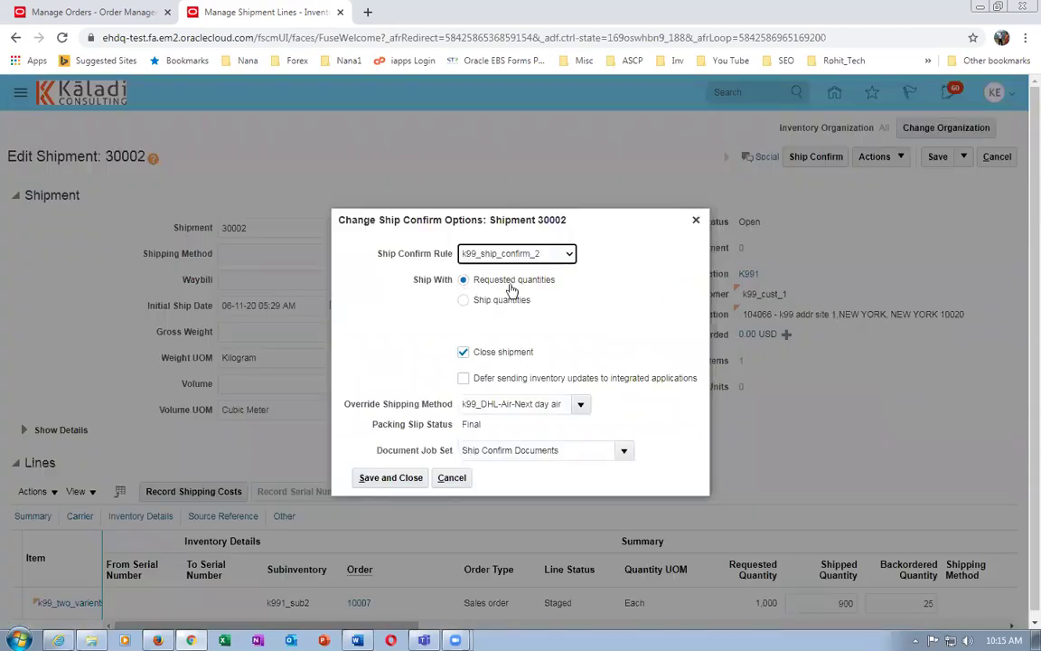
left_click(464, 301)
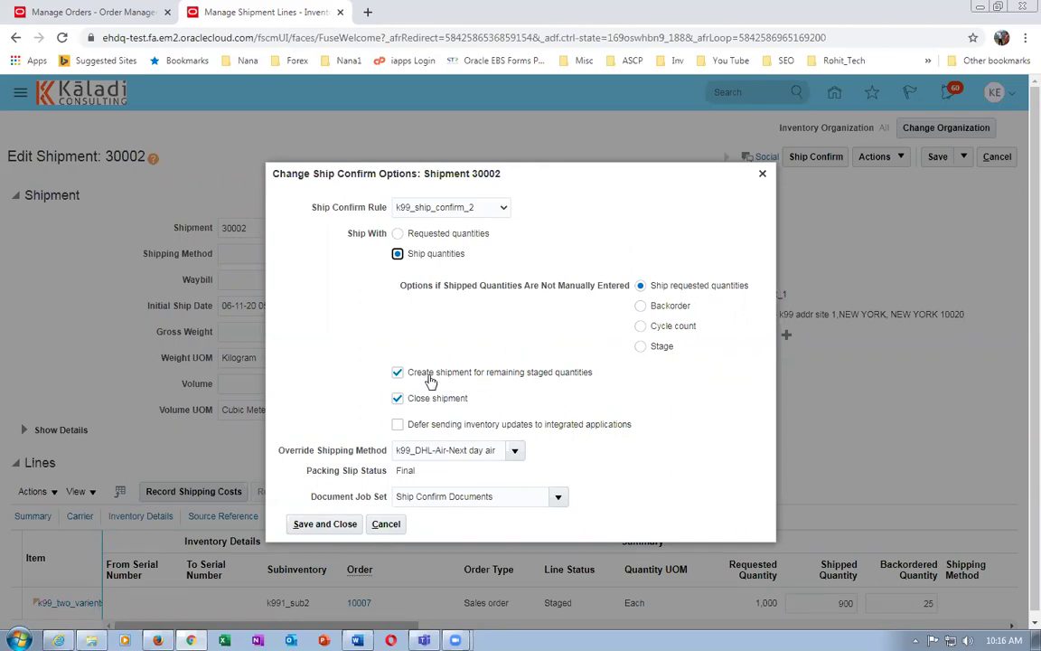
left_click(399, 374)
left_click(398, 374)
left_click(333, 530)
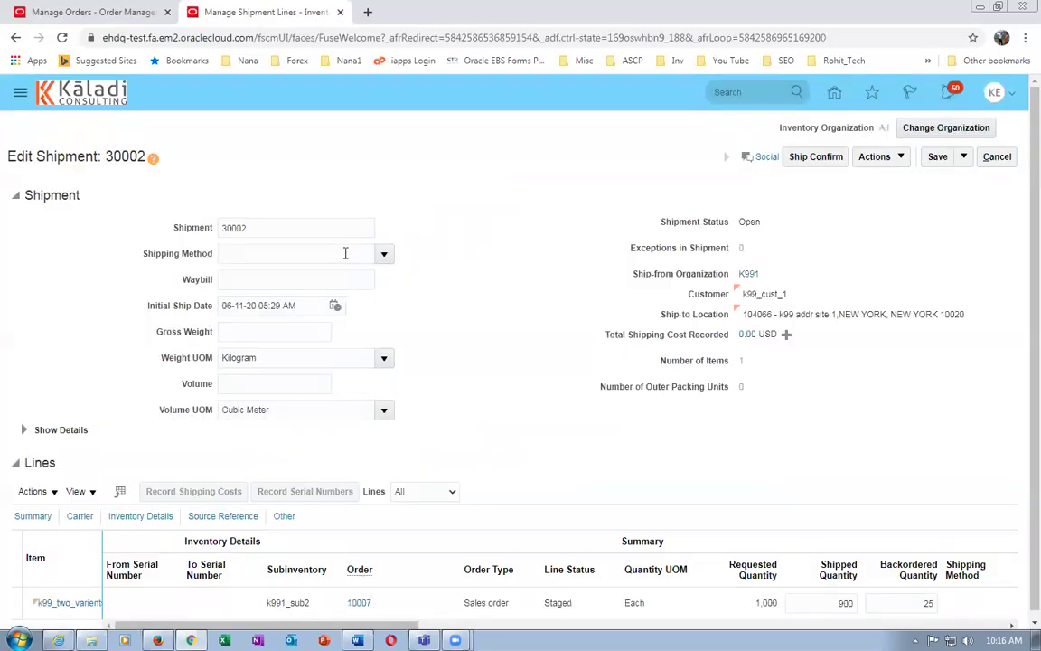
- Save the shipment and ship confirm it, continuing past the weight and volume warnings
left_click(937, 157)
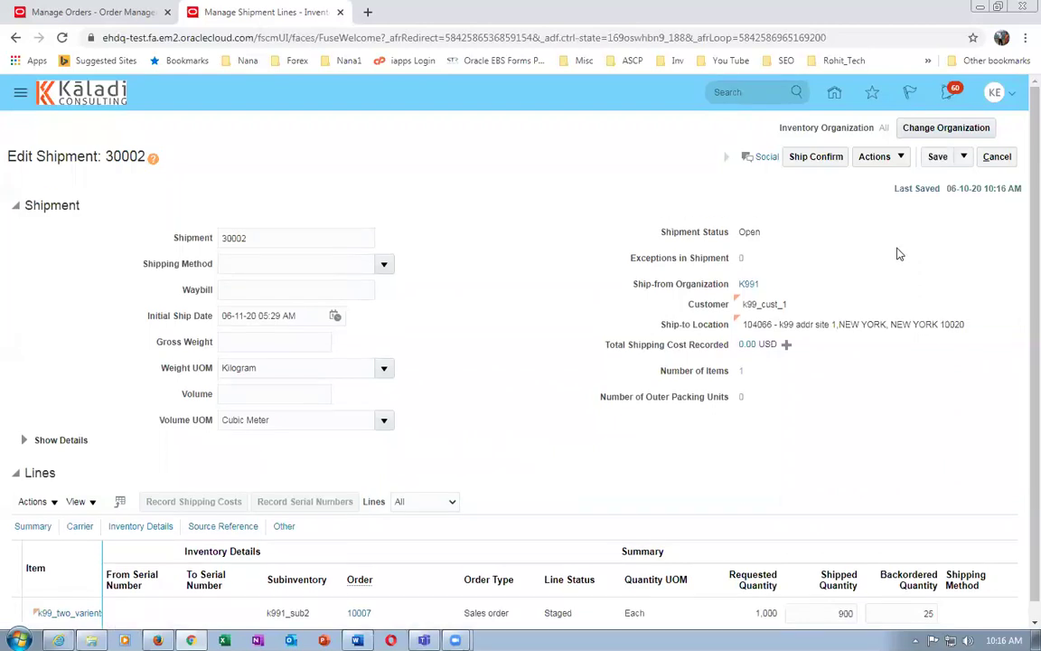
scroll(798, 341, "down", 1)
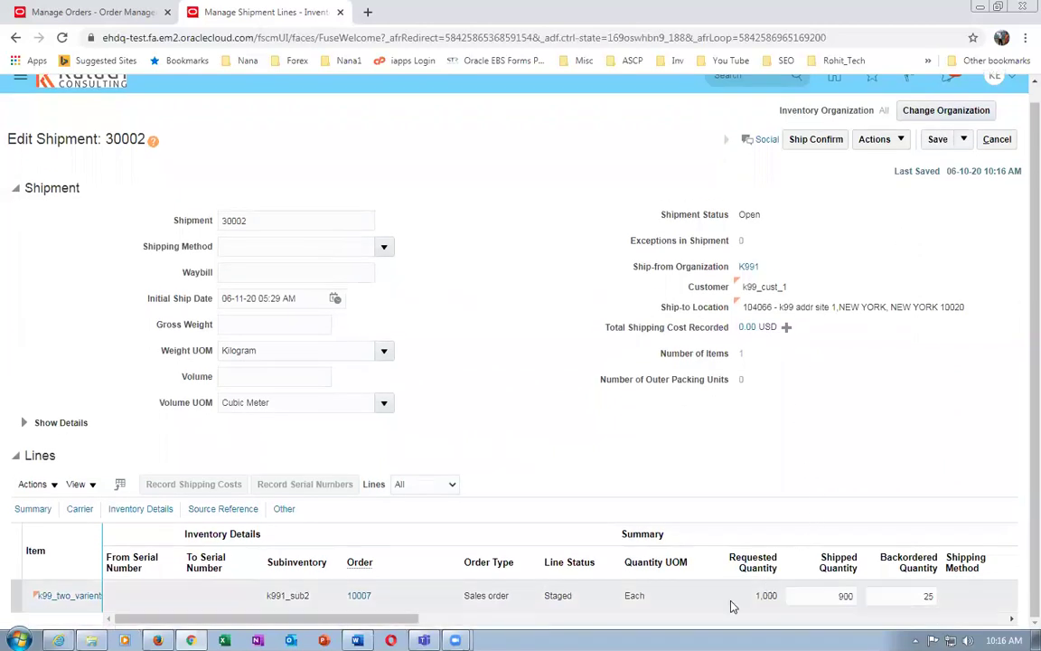
left_click(671, 602)
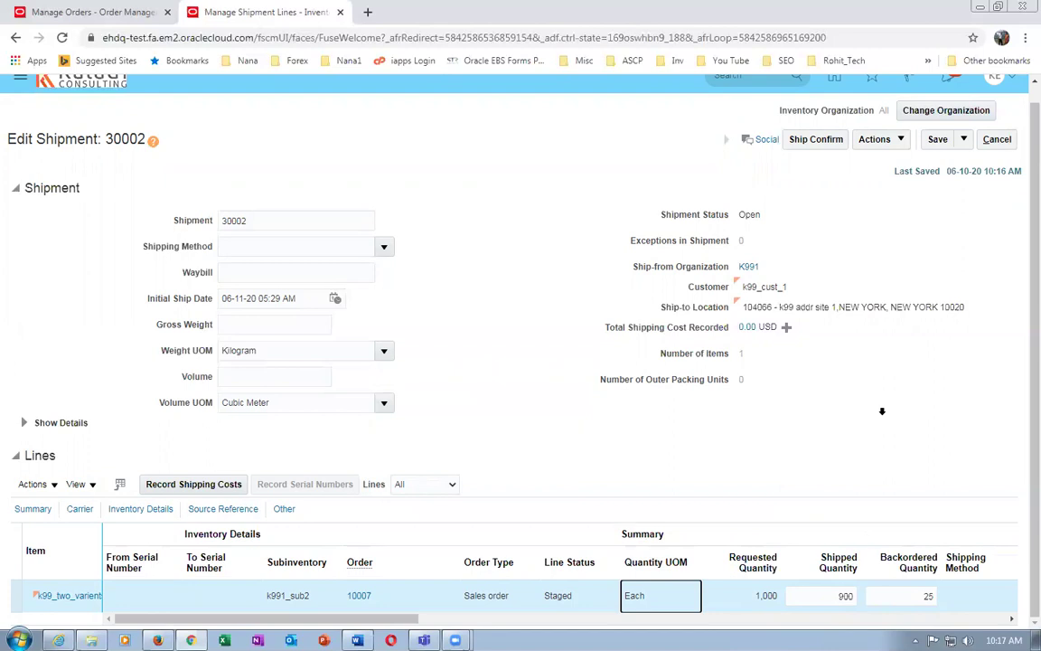
left_click(809, 145)
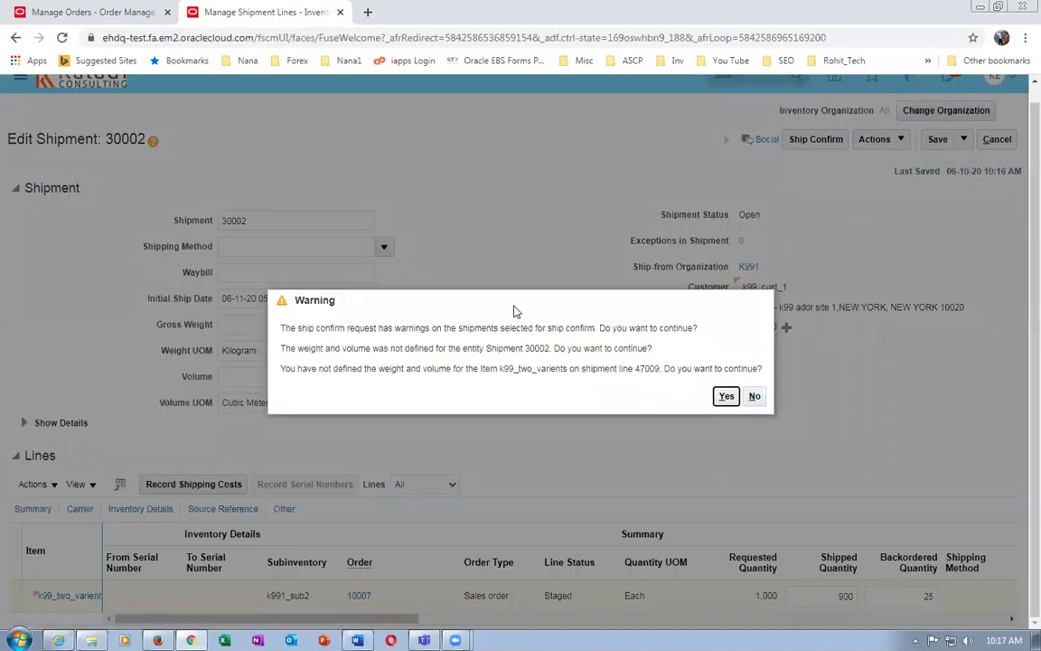
left_click_drag(317, 329, 461, 370)
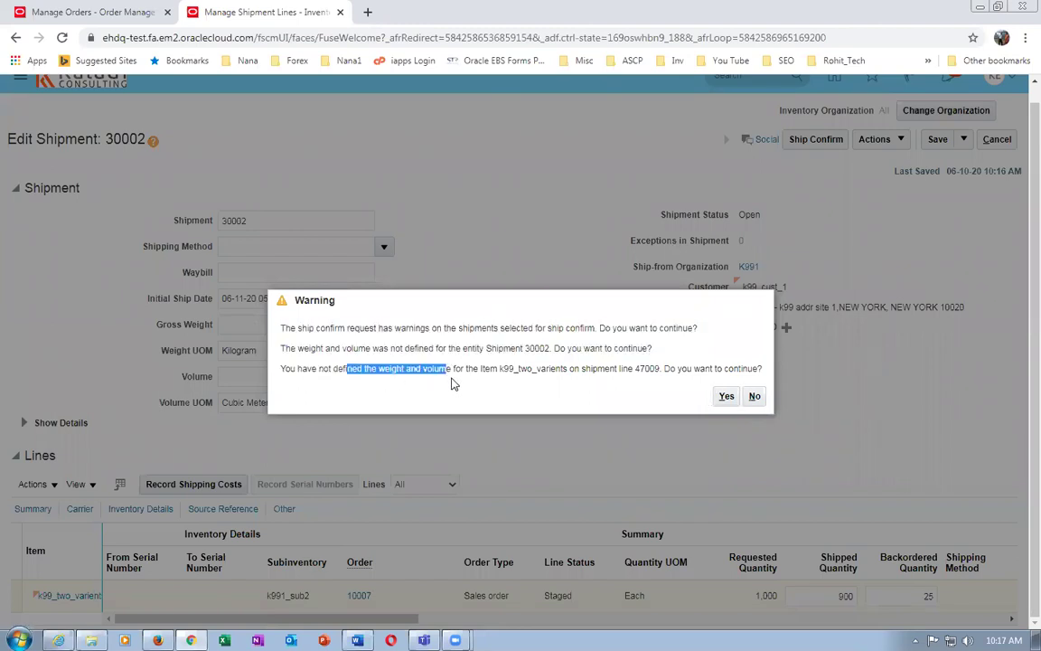
left_click(727, 397)
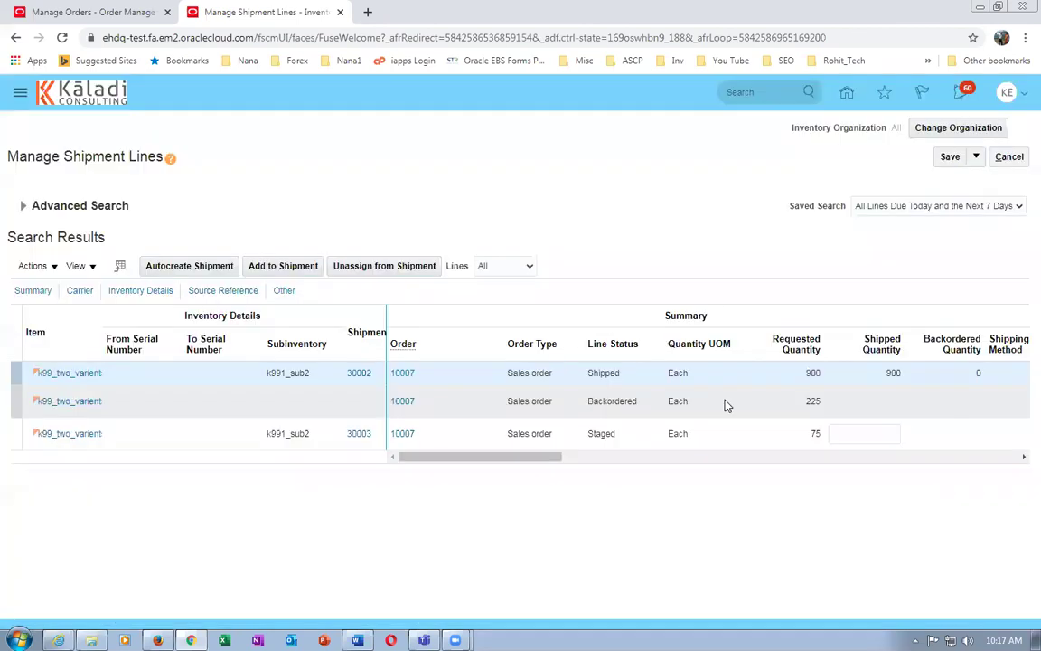
- Refresh the order's orchestration process and check the status of its k99_two_varients fulfillment line
left_click(36, 12)
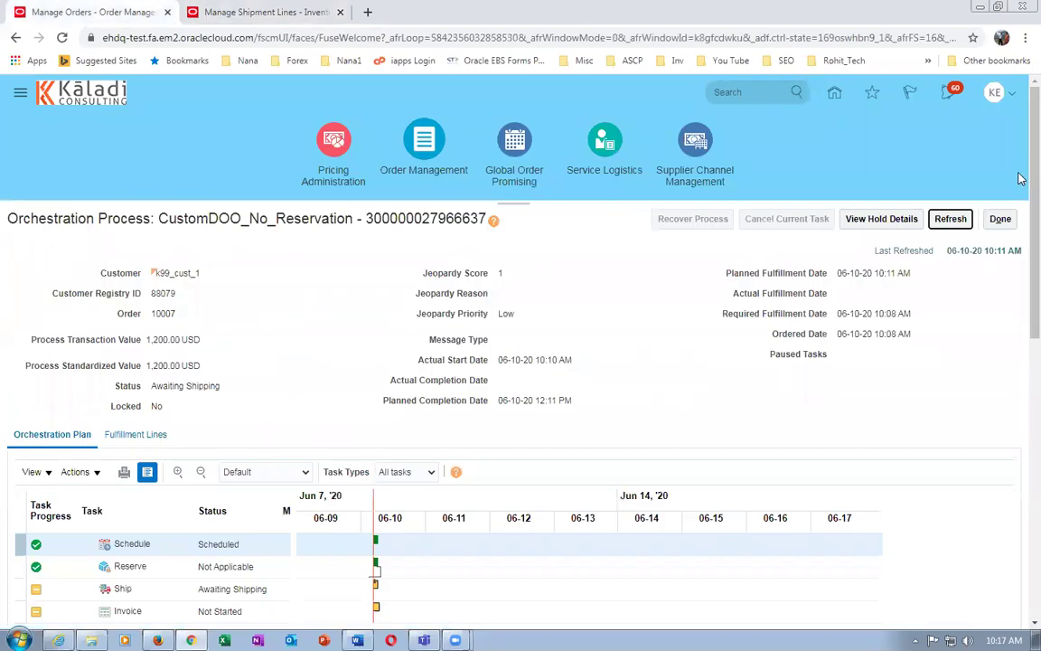
left_click(949, 219)
scroll(537, 415, "down", 3)
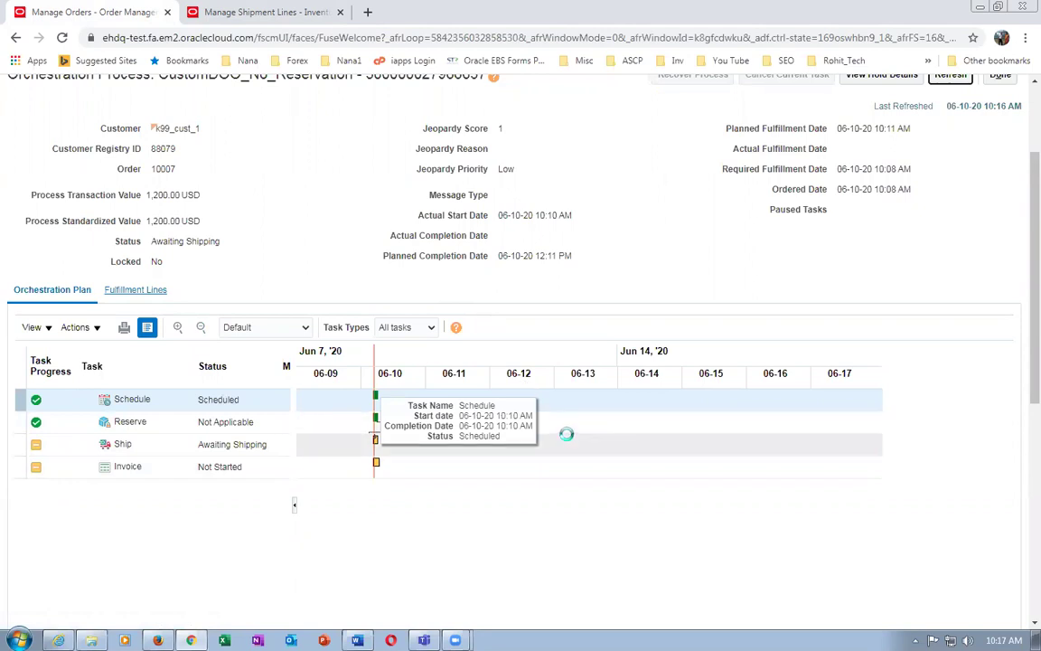
left_click_drag(516, 431, 636, 437)
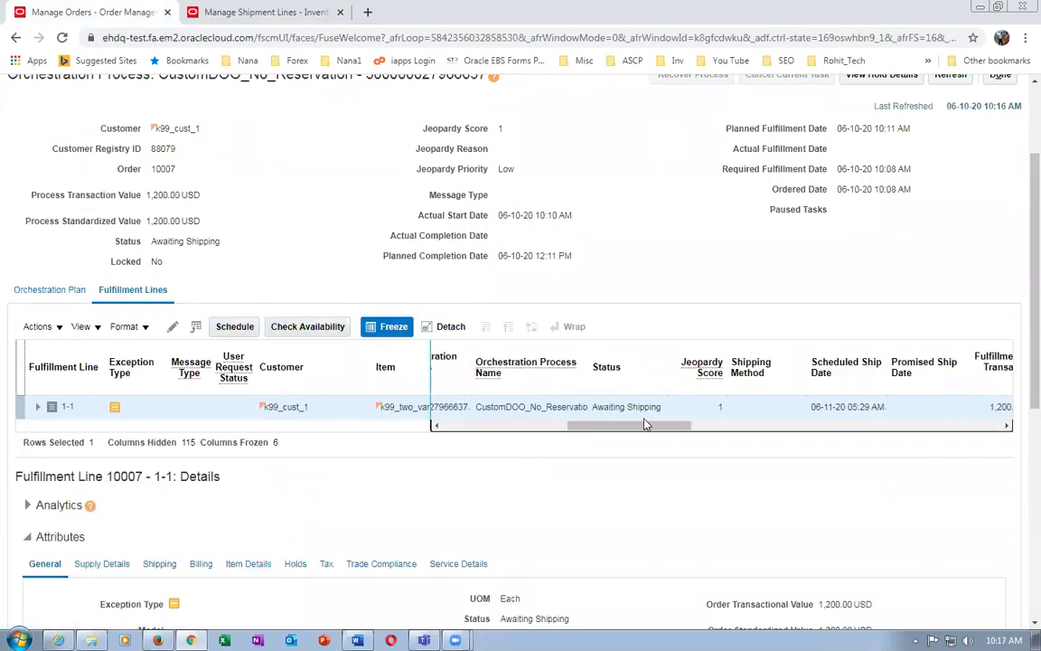
left_click_drag(595, 407, 645, 407)
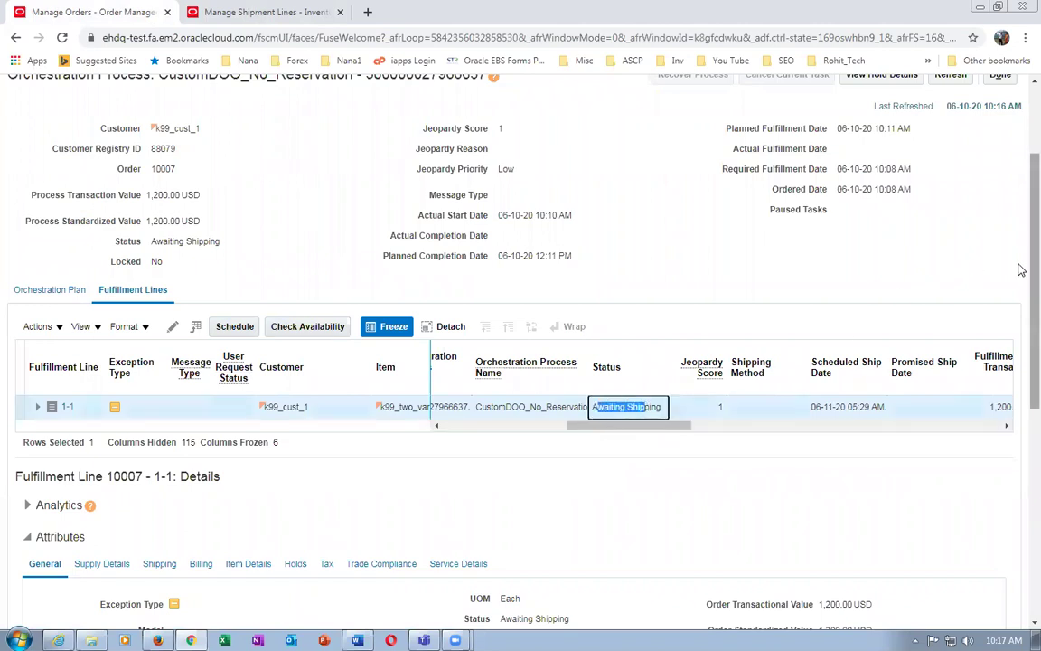
scroll(1021, 272, "up", 1)
left_click(951, 126)
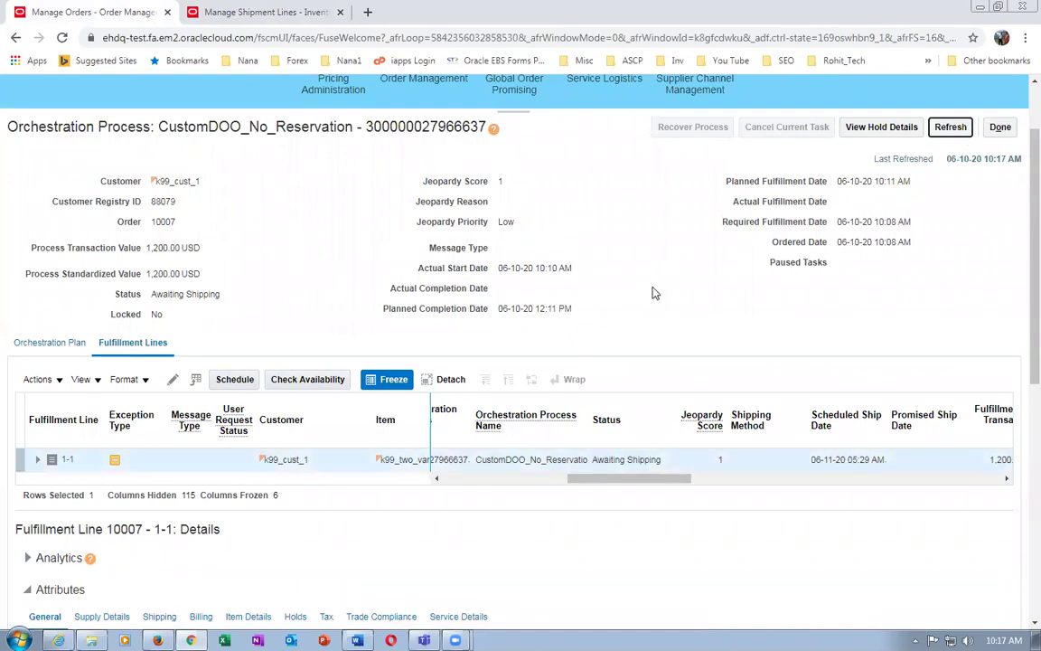
- Rerun the order's search in Manage Shipment Lines to check the status of the line shipped with quantity 900
key("alt+Tab")
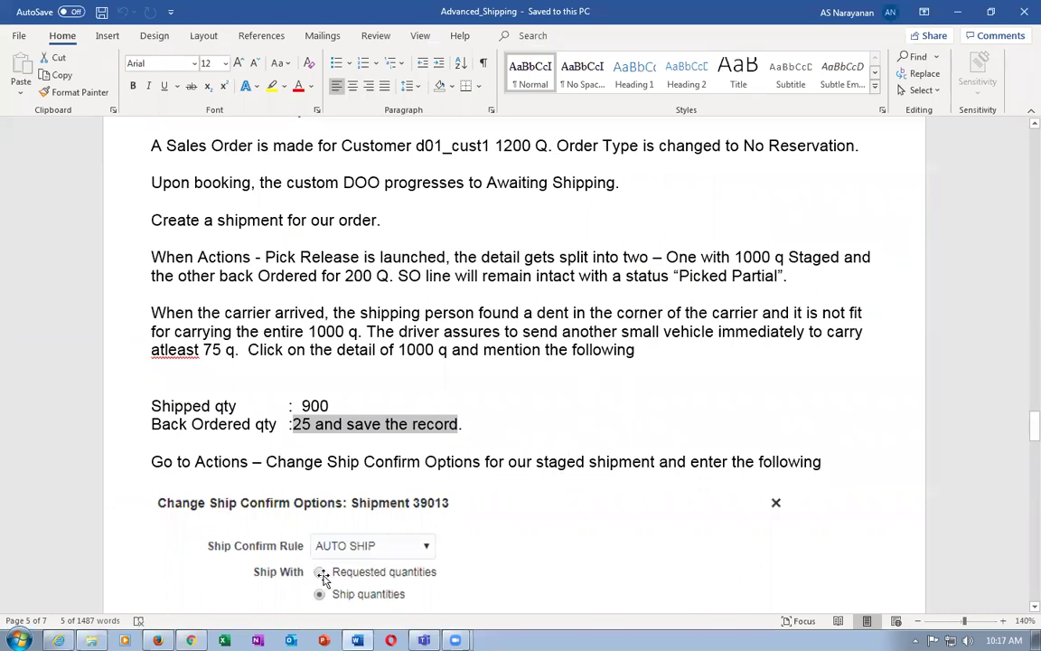
key("alt+Tab")
left_click(271, 12)
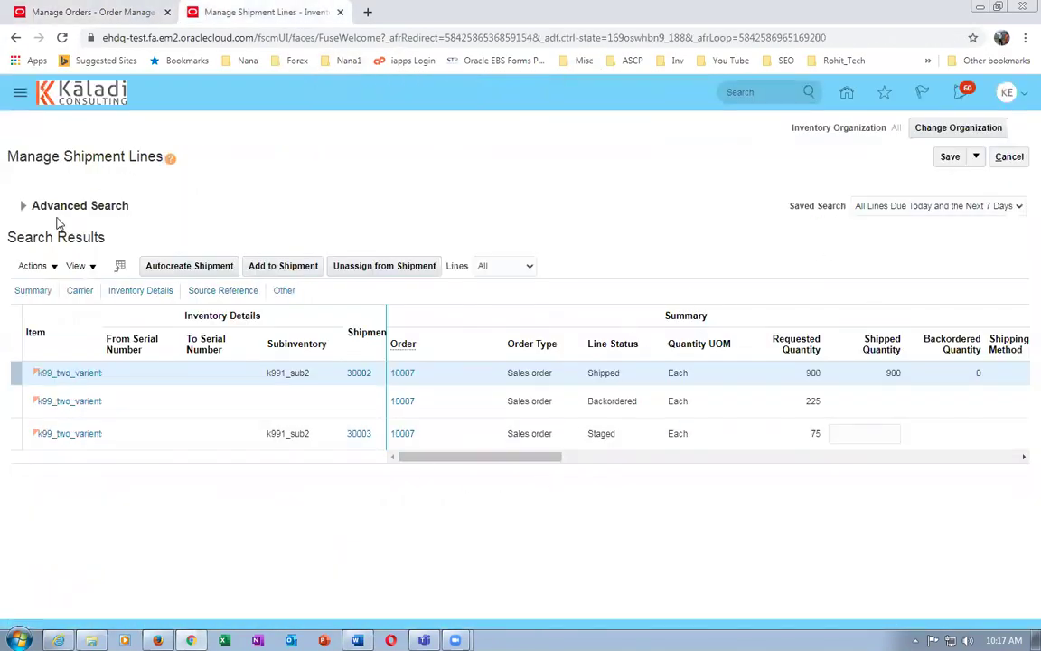
left_click(24, 207)
left_click(804, 342)
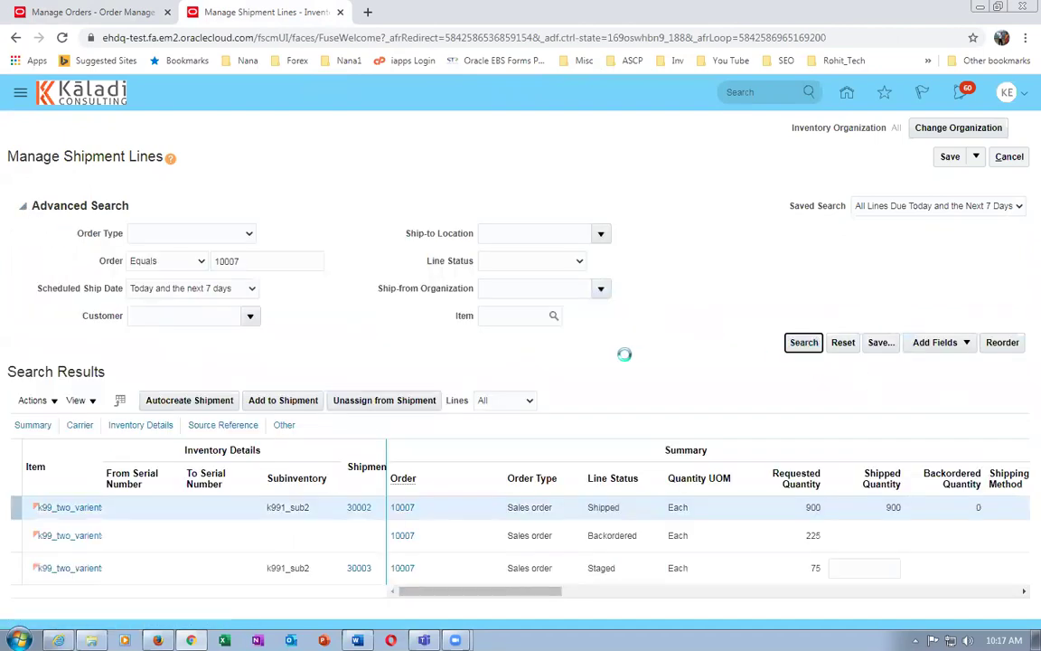
left_click(782, 375)
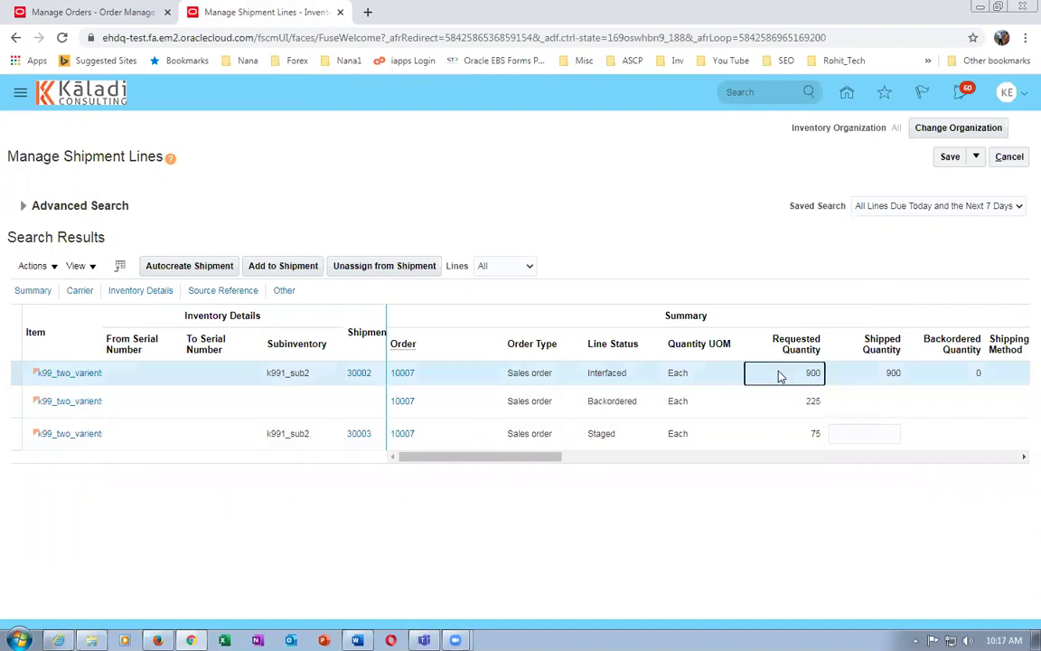
- Open Scheduled Processes in a duplicate browser tab and view the details of the Send Shipment Advice process
right_click(285, 15)
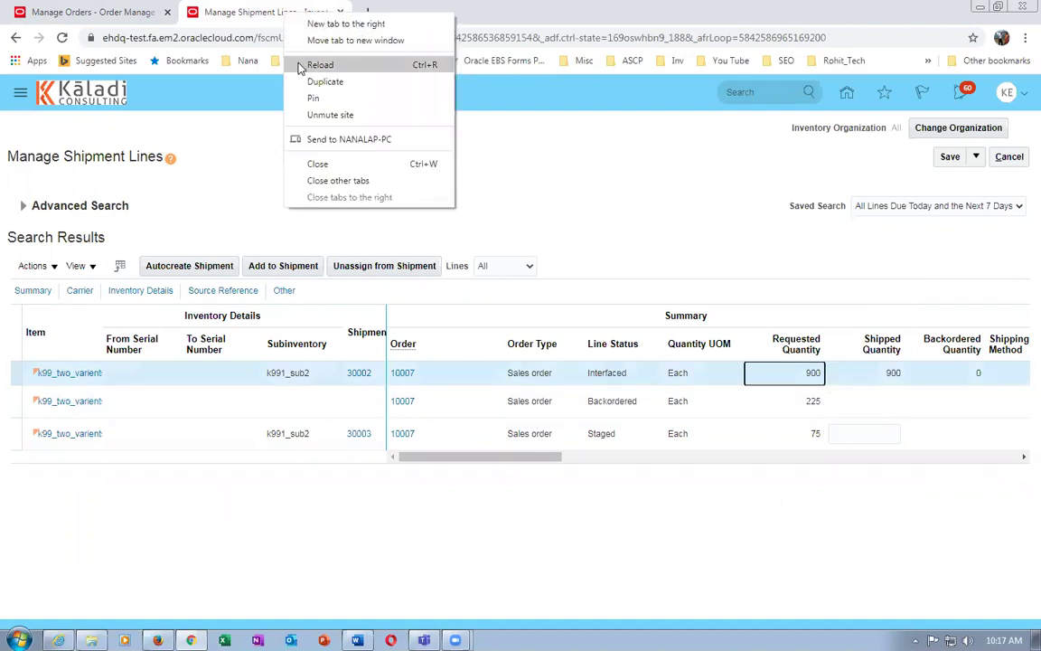
left_click(325, 82)
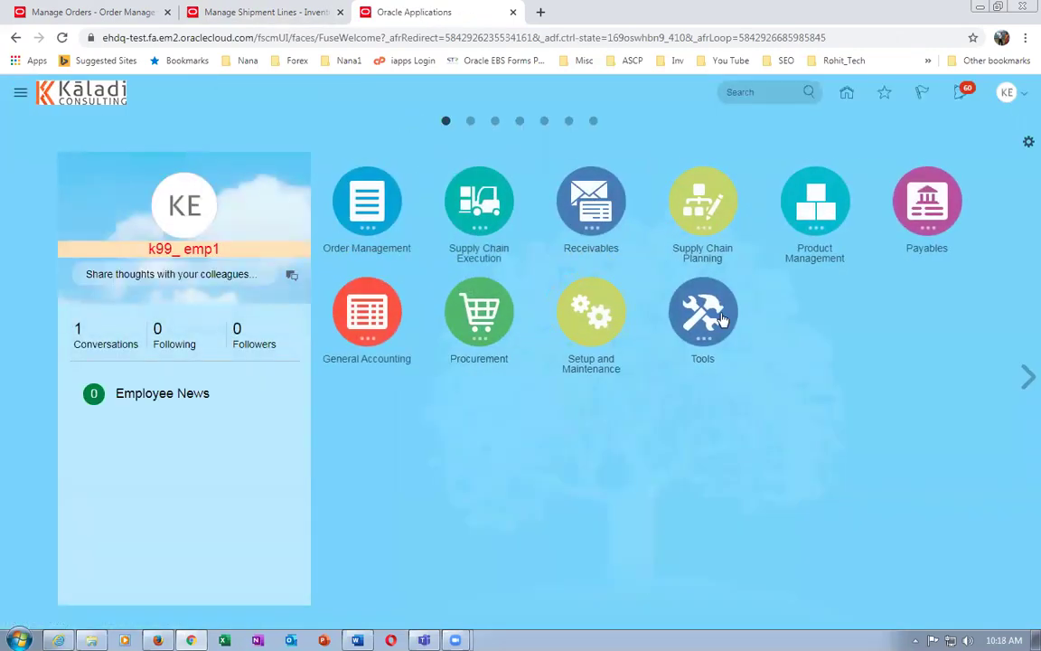
left_click(713, 362)
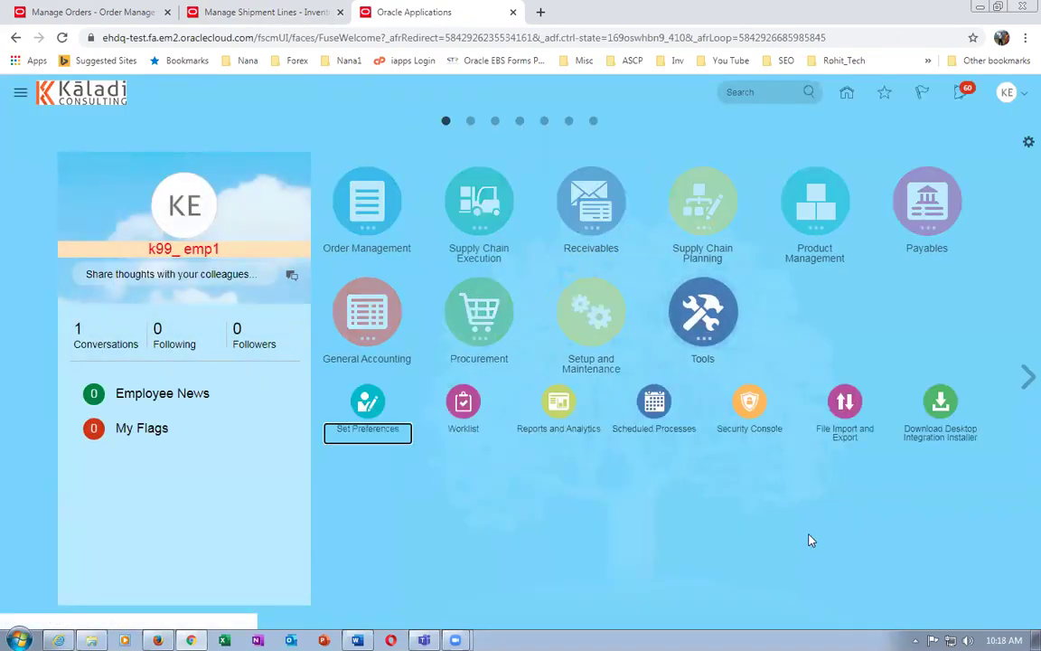
left_click(684, 403)
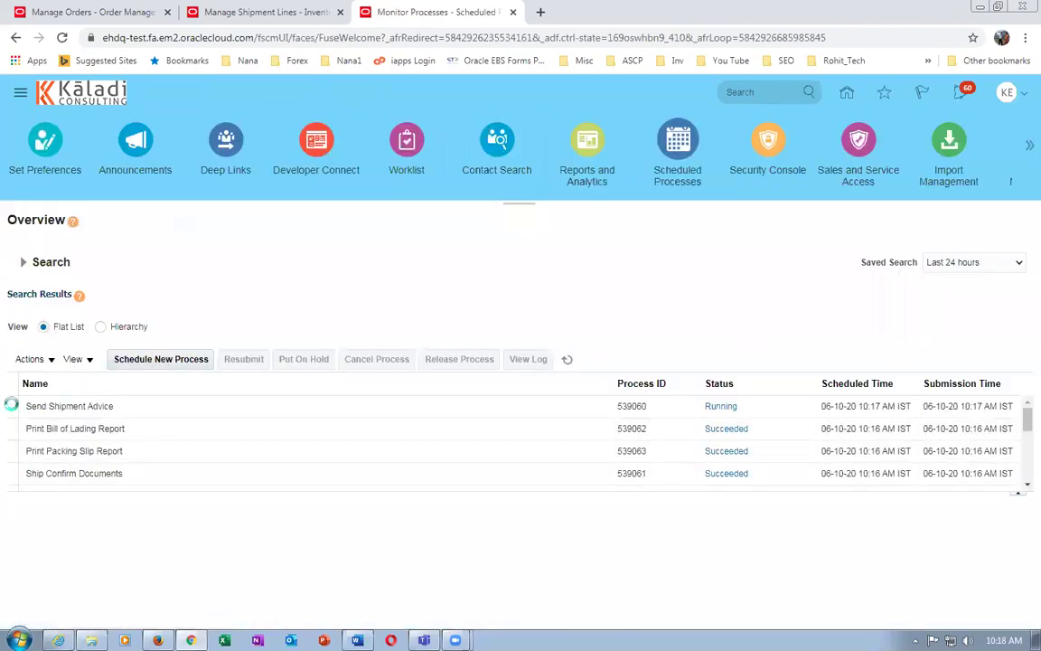
left_click(38, 407)
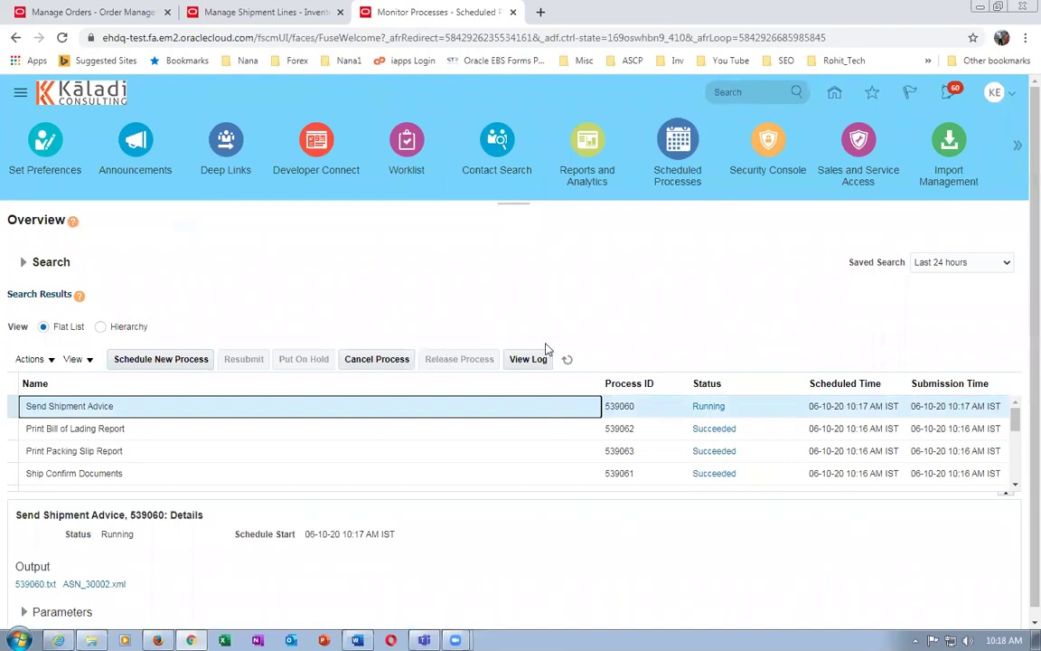
- Refresh the scheduled processes list, and refresh the order's orchestration process to check the status of fulfillment line 1-1
left_click(567, 360)
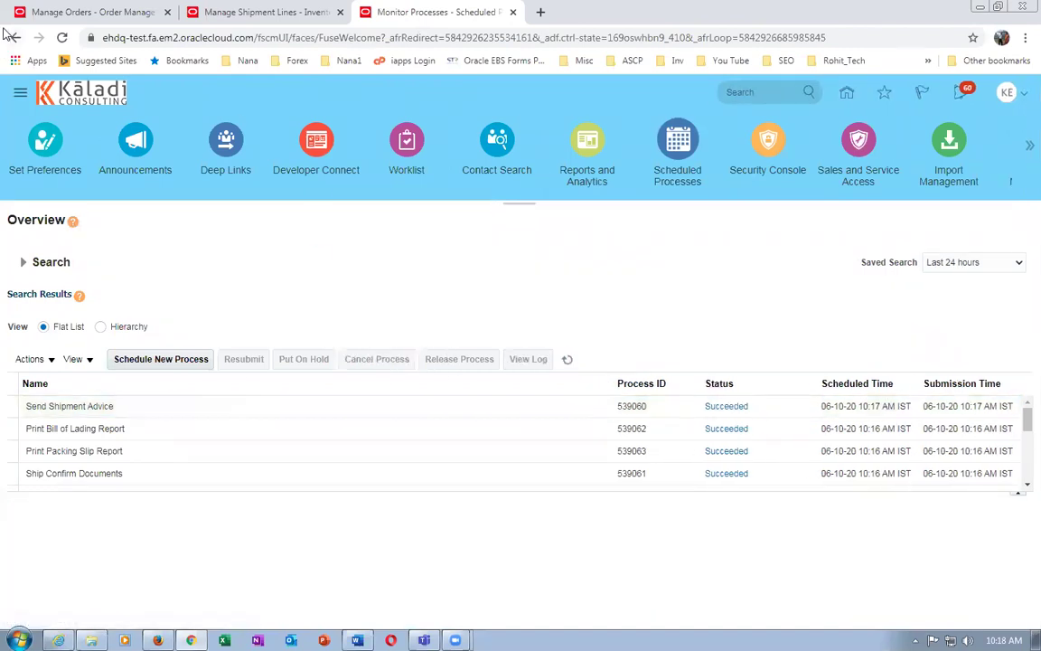
left_click(38, 14)
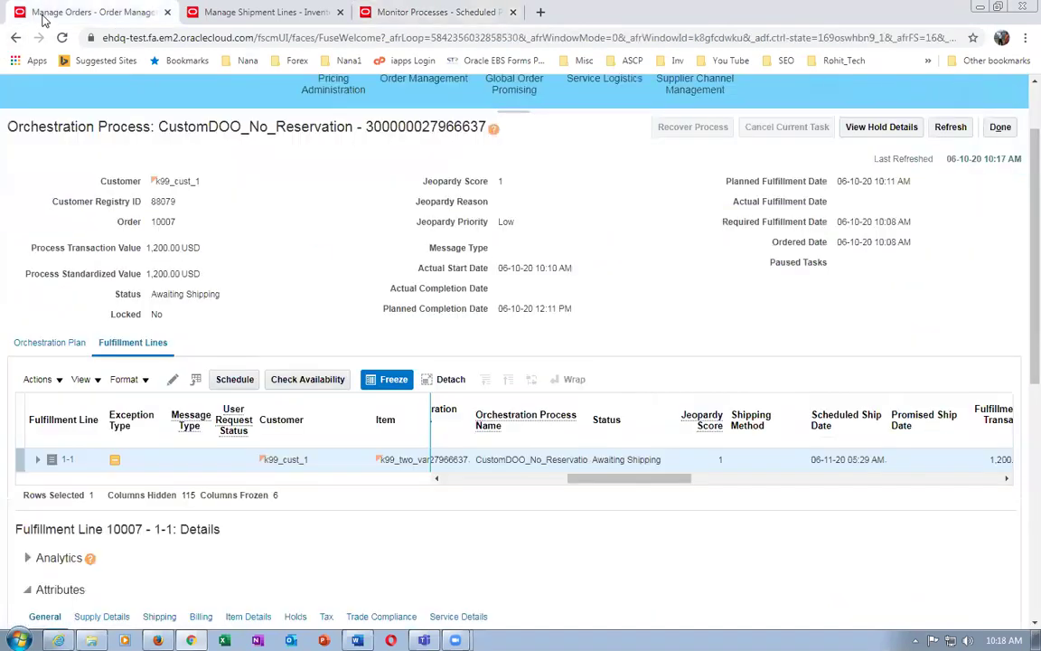
left_click(950, 128)
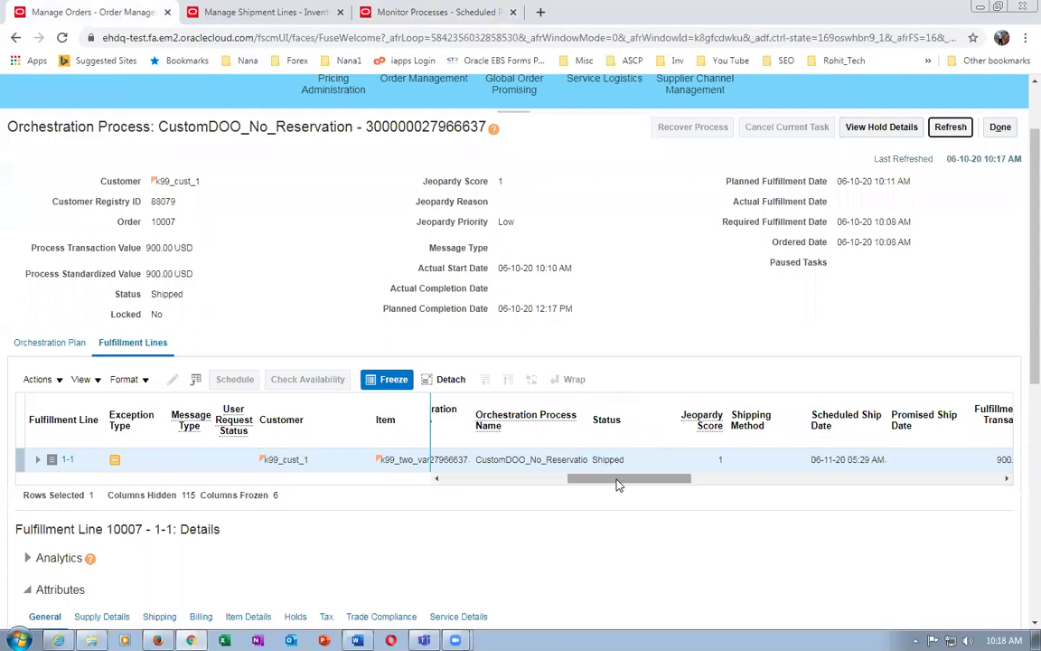
left_click_drag(614, 483, 625, 483)
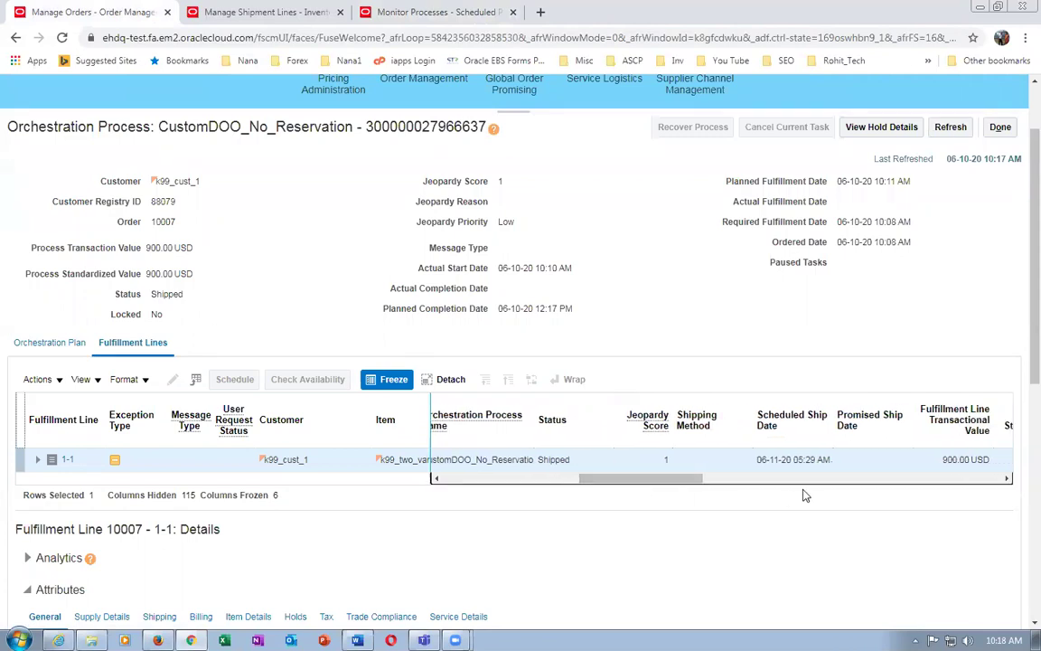
left_click(38, 461)
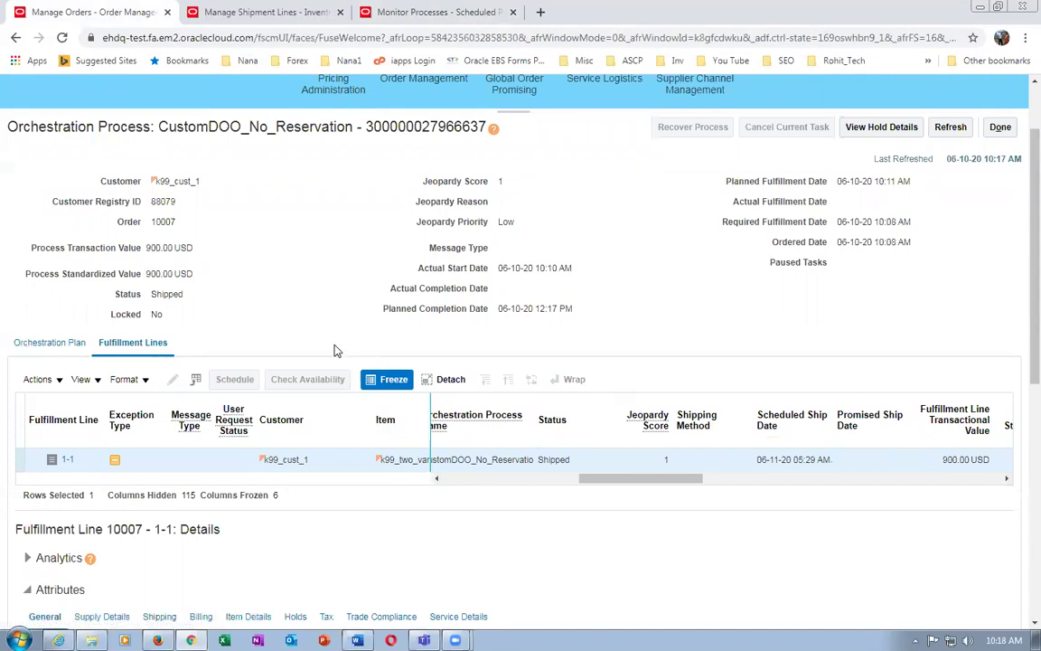
- Return to the order and compare the statuses and ordered quantities of fulfillment lines 1-1 and 1-2
left_click(1001, 128)
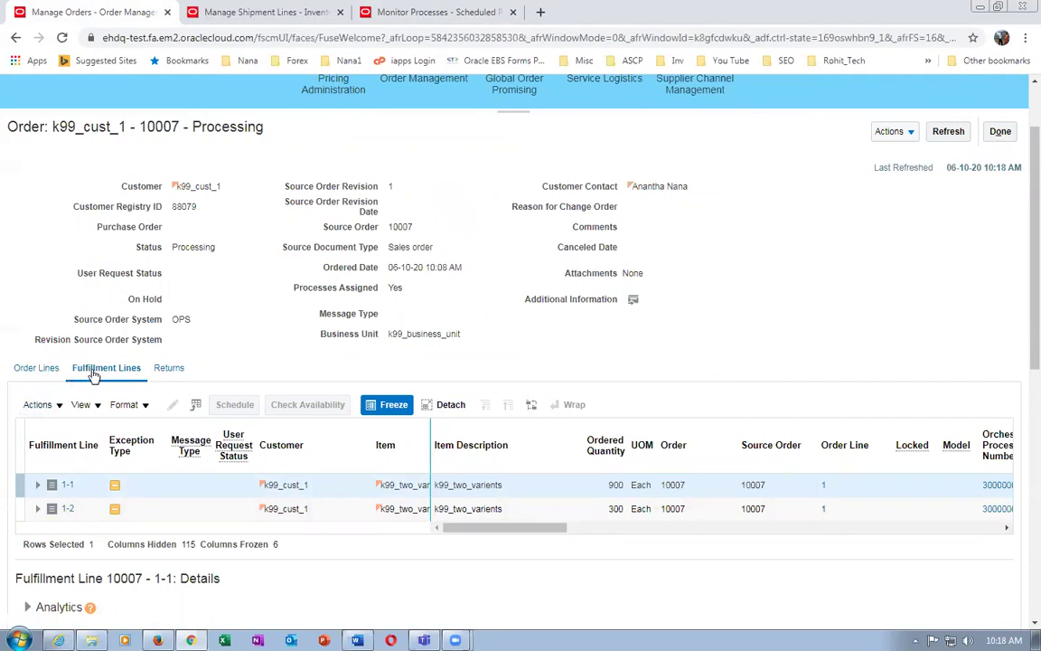
left_click_drag(488, 528, 551, 549)
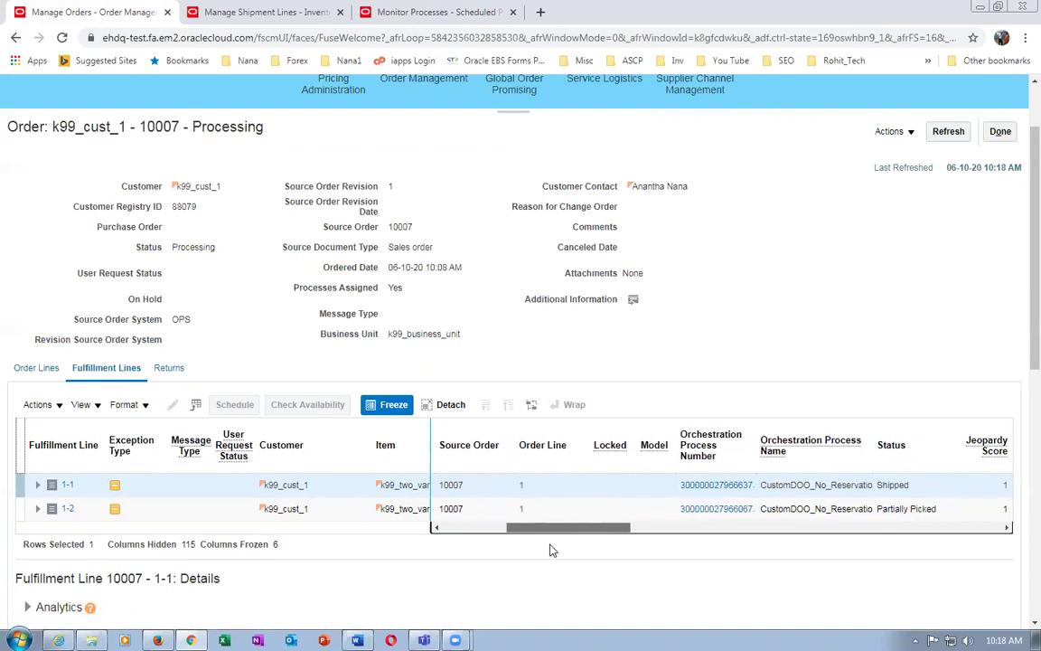
left_click(884, 511)
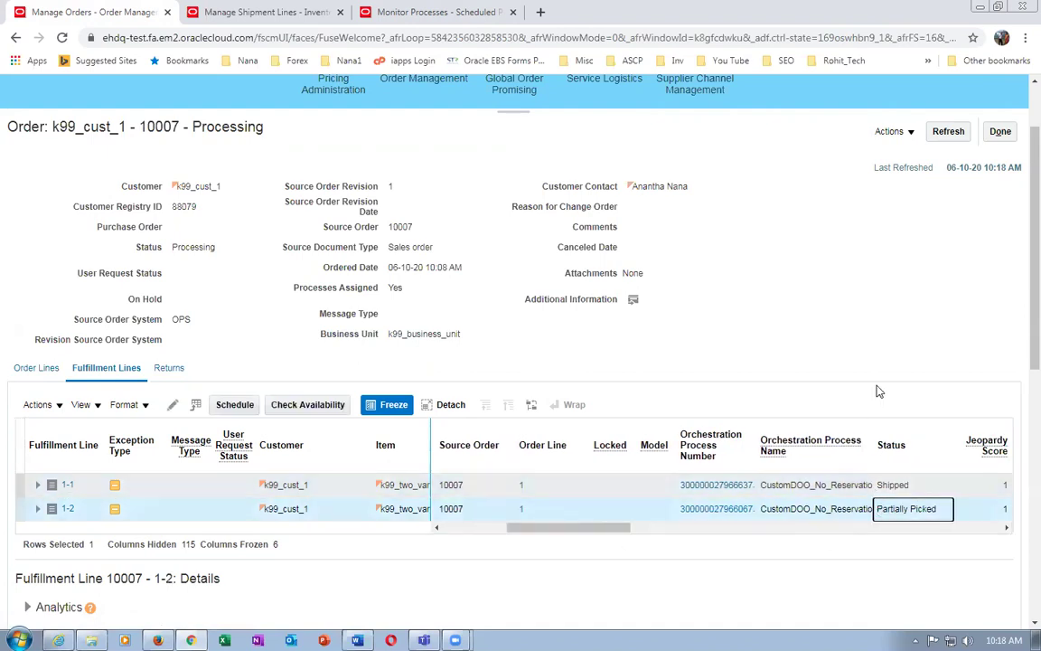
left_click_drag(528, 532, 474, 537)
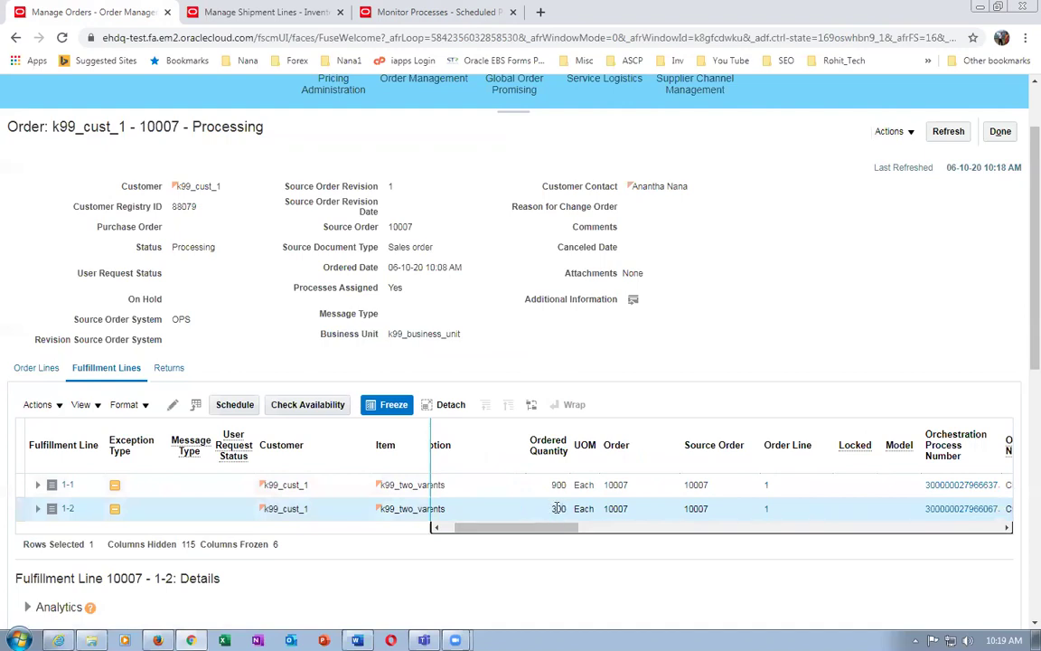
- Switch to the Advanced_Shipping document in Word and select and copy the words "atleast 75 q."
key("alt+Tab")
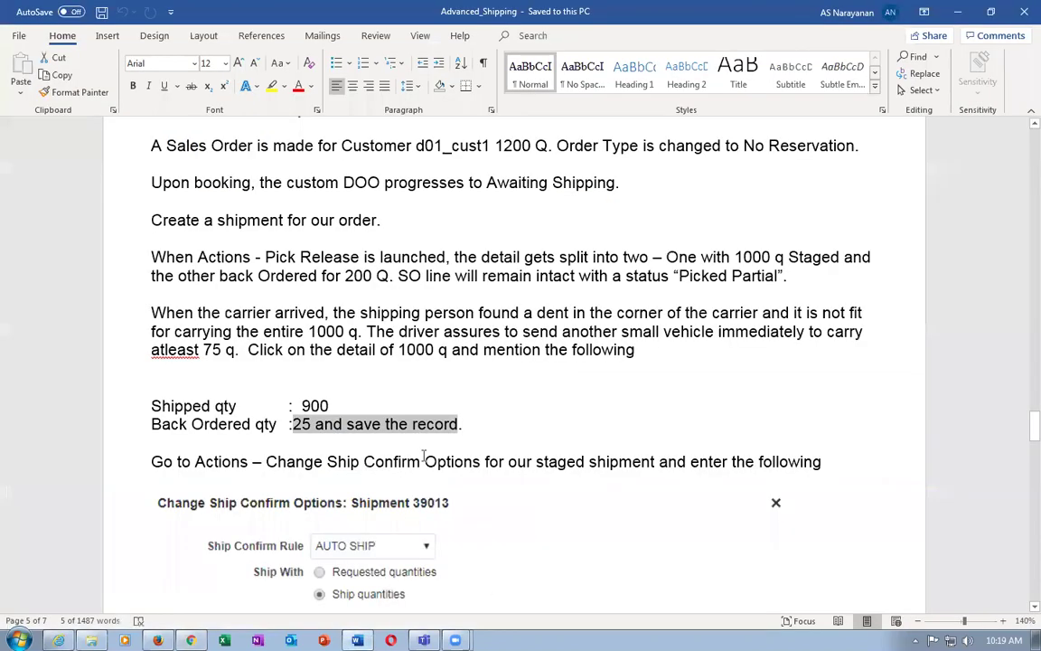
left_click(400, 331)
left_click_drag(198, 350, 246, 355)
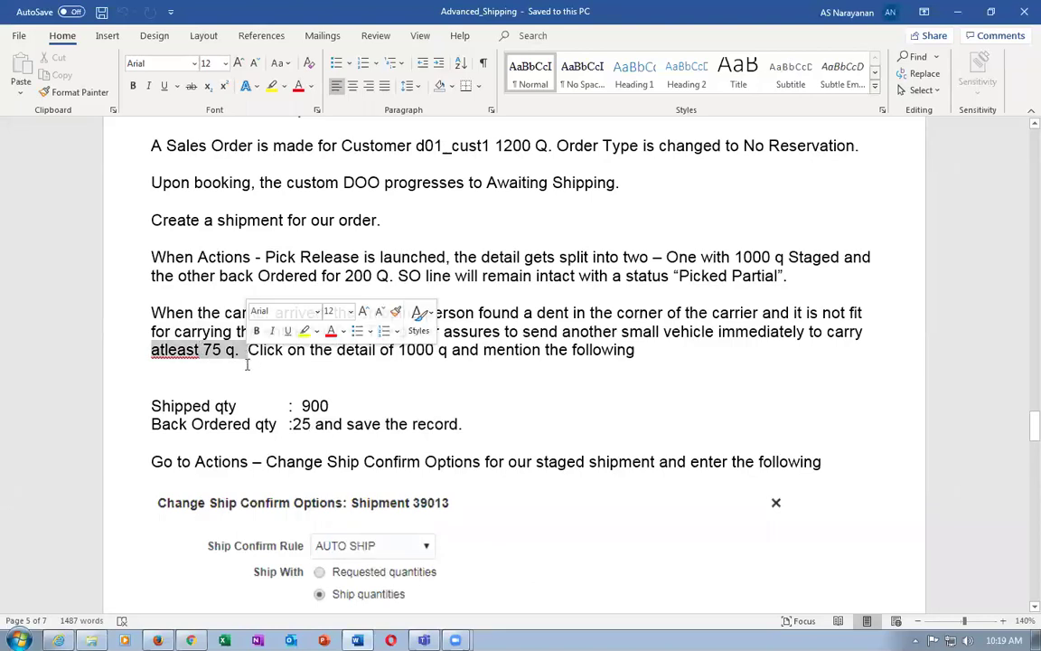
key("ctrl+c")
- Switch back to the browser and open the orchestration process of fulfillment line 1-2 to check the line's status
key("alt+Tab")
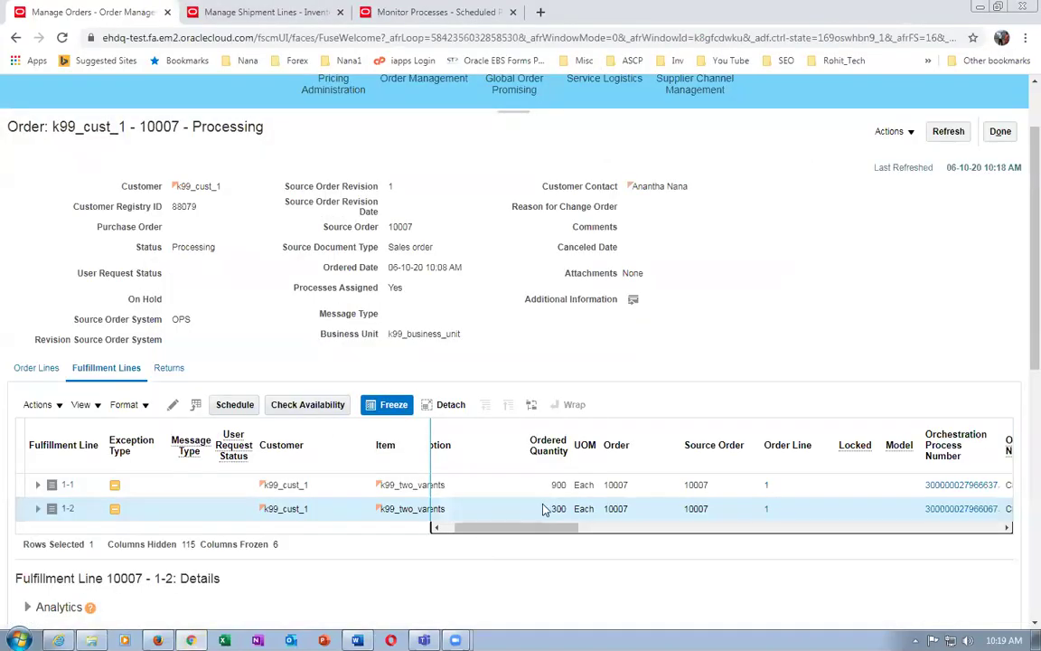
left_click(944, 512)
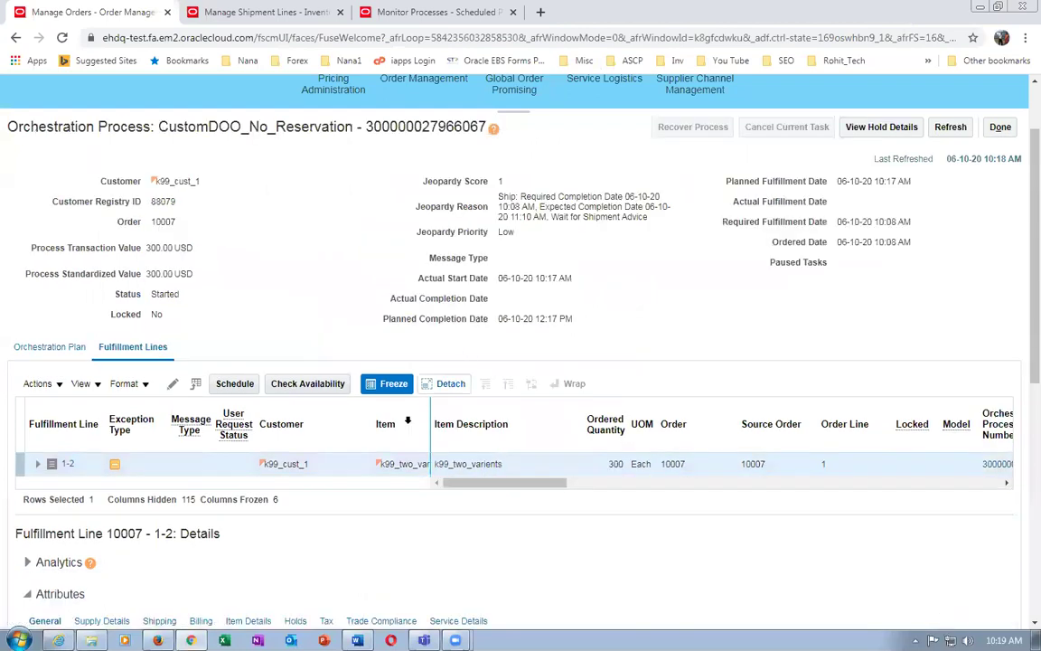
left_click_drag(522, 492, 589, 495)
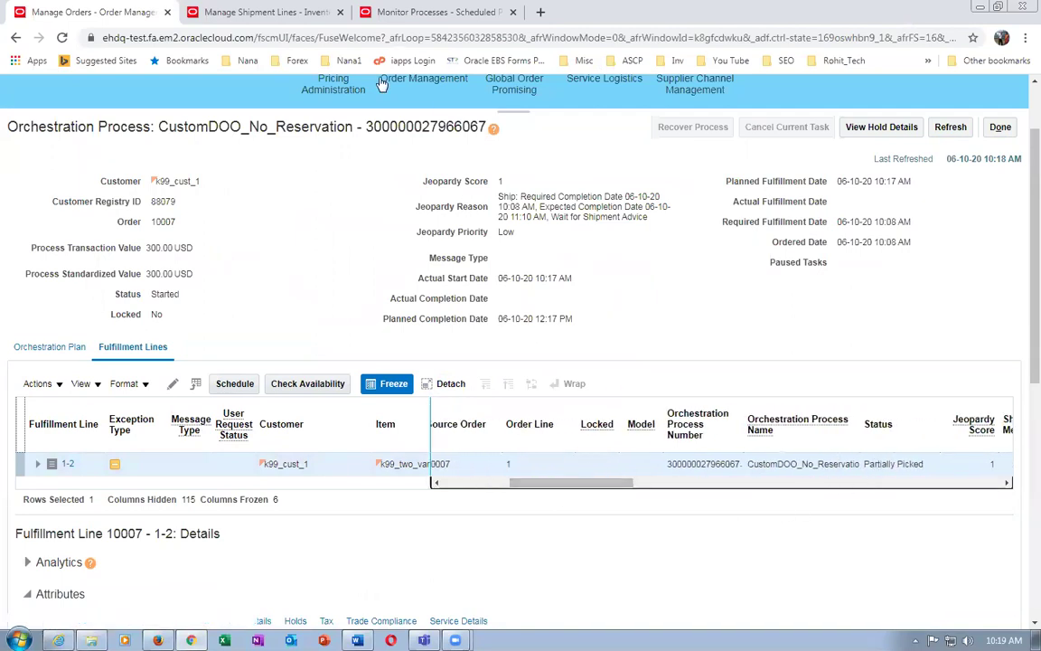
- Open the shipment of the staged line with quantity 75 in Manage Shipment Lines and ship confirm it, accepting the weight and volume warnings
left_click(267, 12)
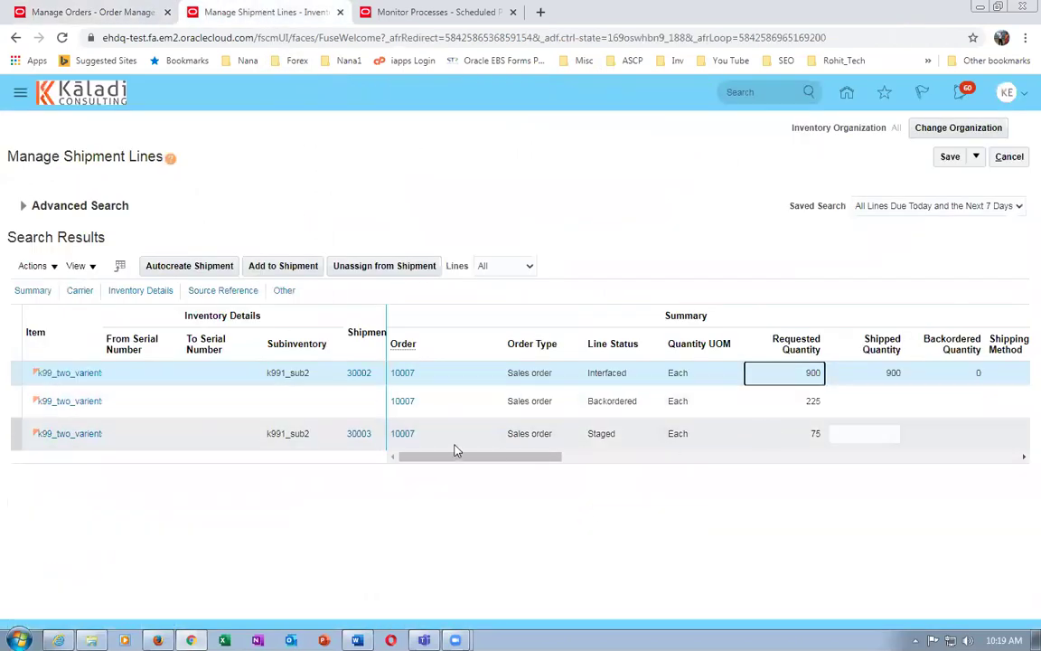
left_click(359, 435)
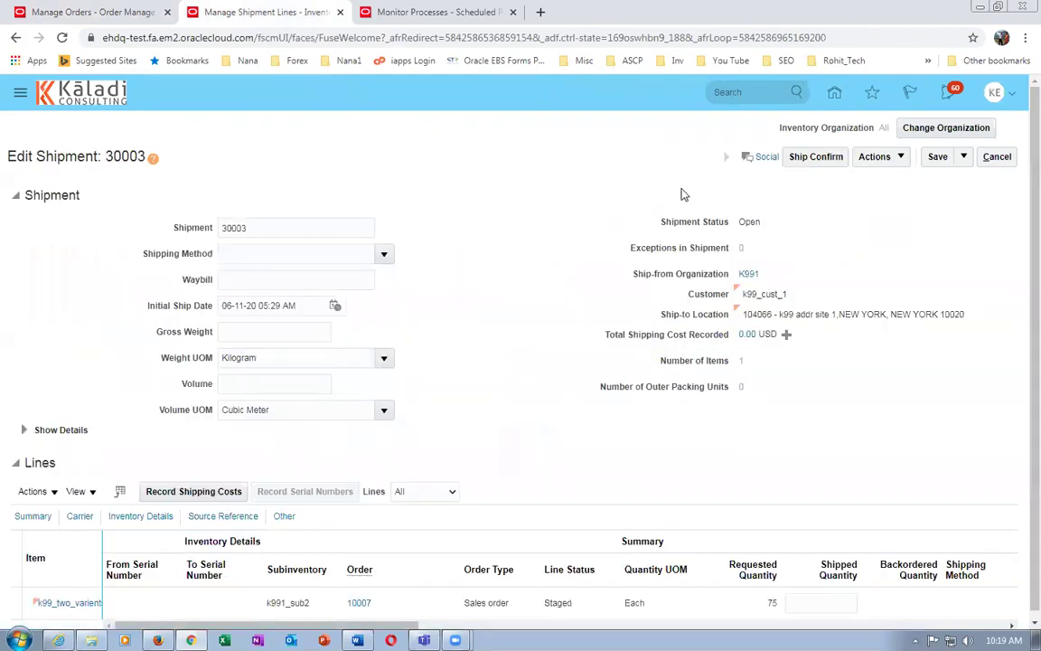
left_click(799, 160)
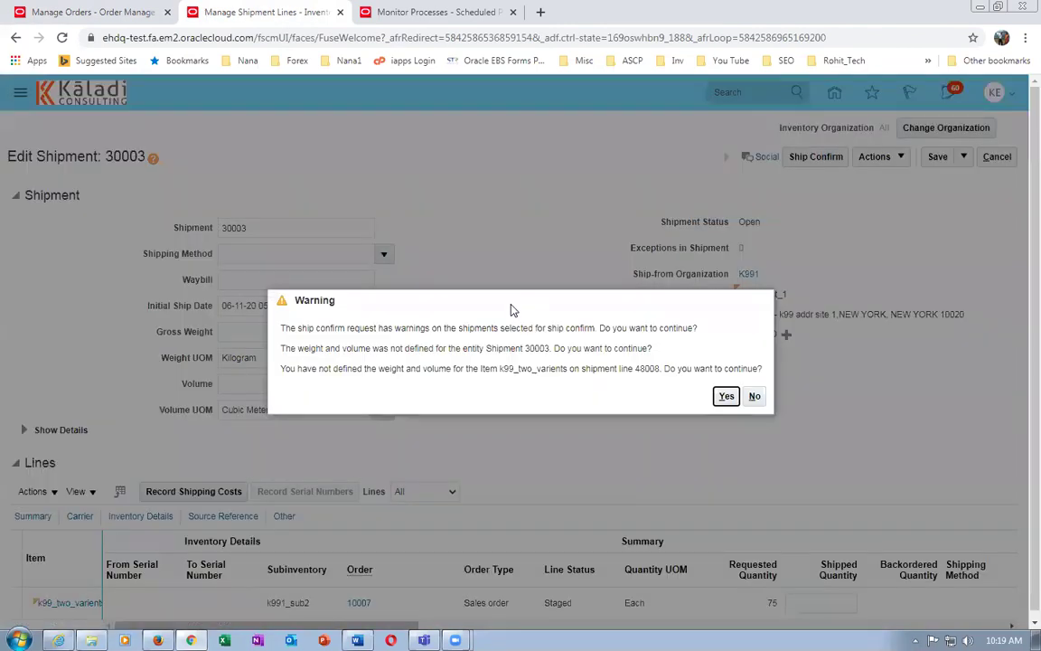
left_click(724, 397)
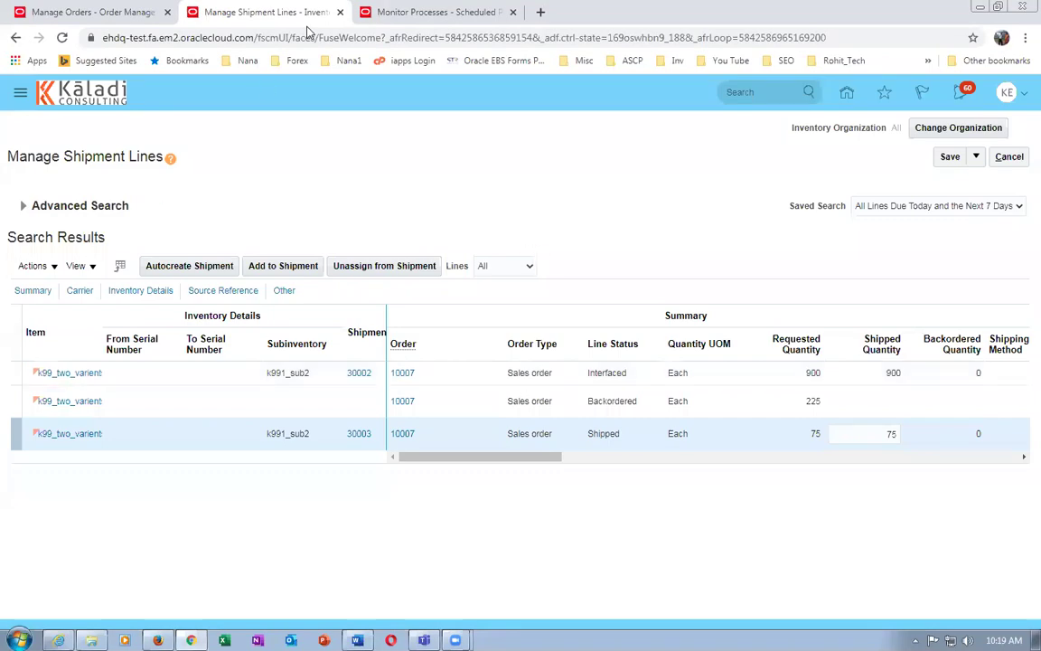
- Refresh the scheduled processes list repeatedly to follow the Send Shipment Advice and Ship Confirm Documents processes
left_click(404, 13)
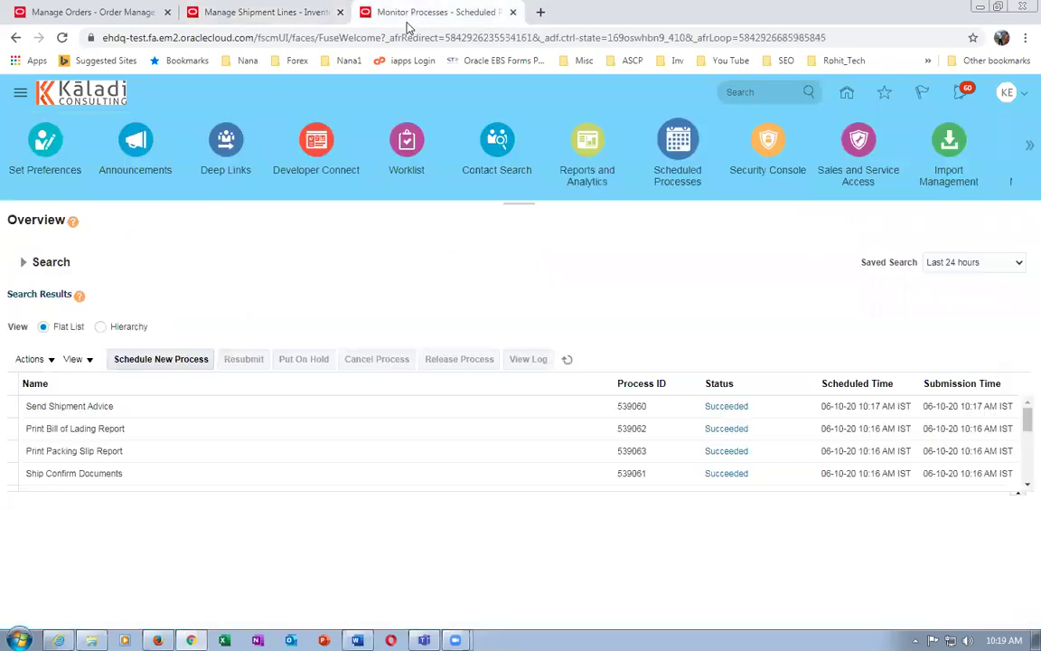
left_click(567, 359)
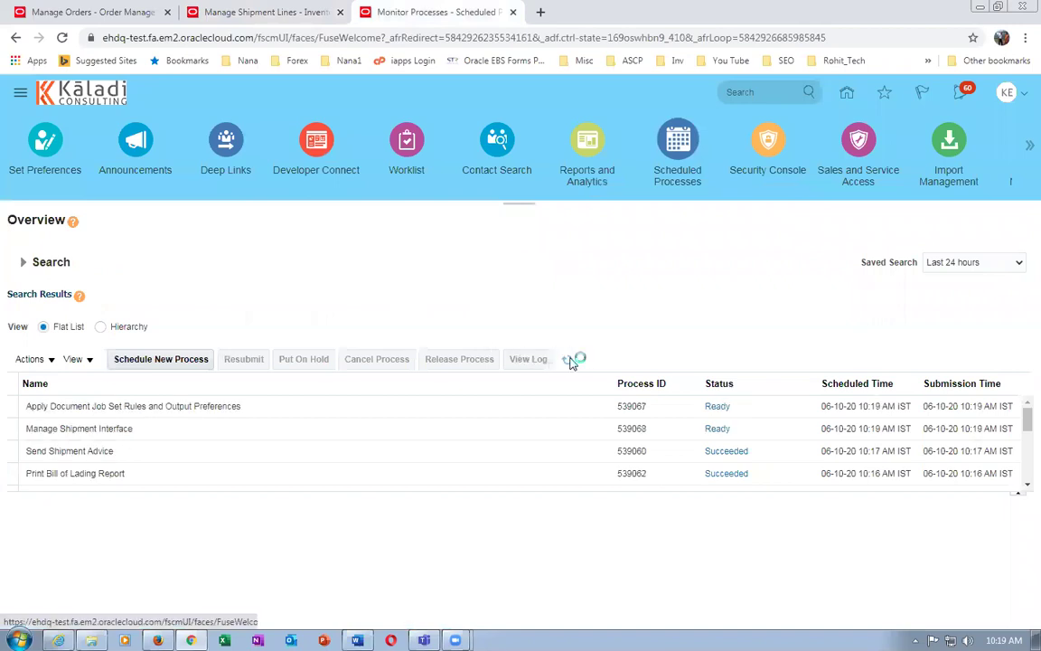
left_click(568, 360)
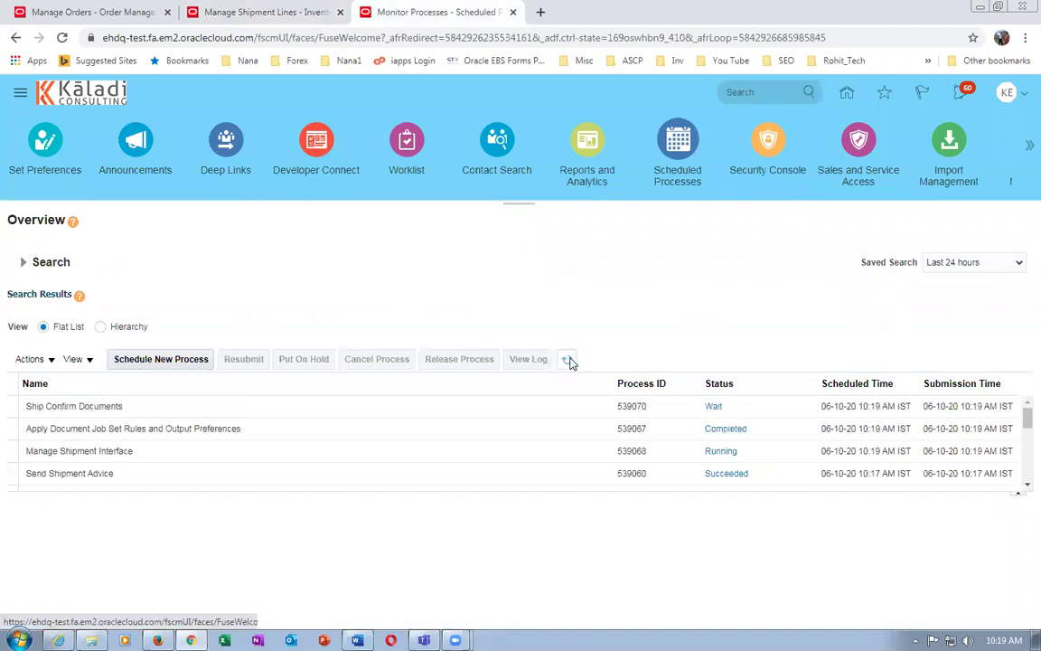
left_click(568, 360)
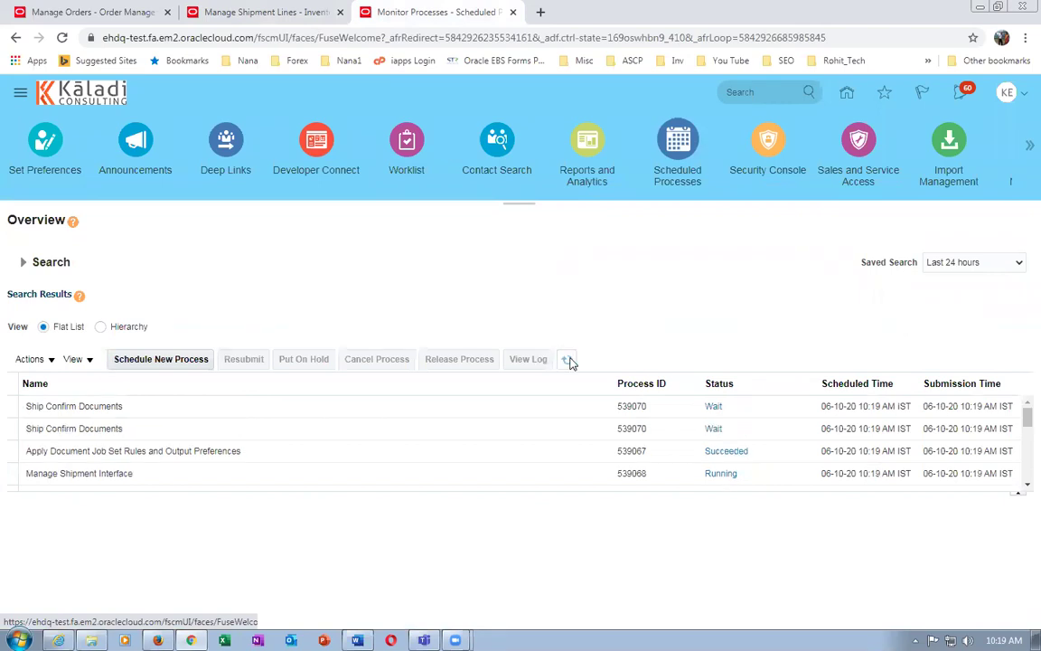
left_click(568, 360)
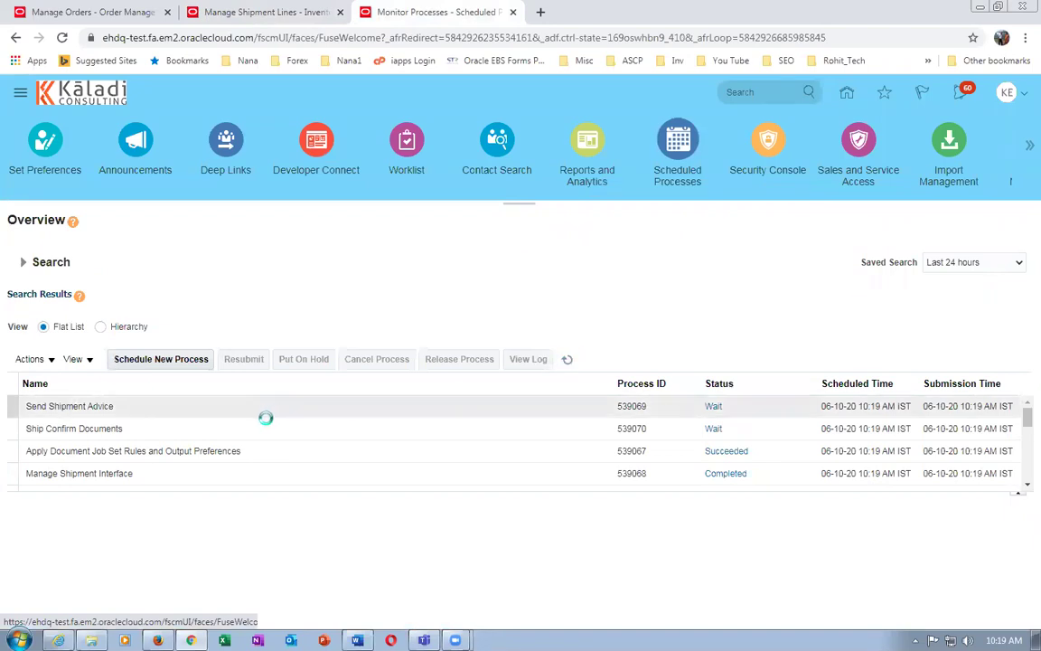
left_click(566, 360)
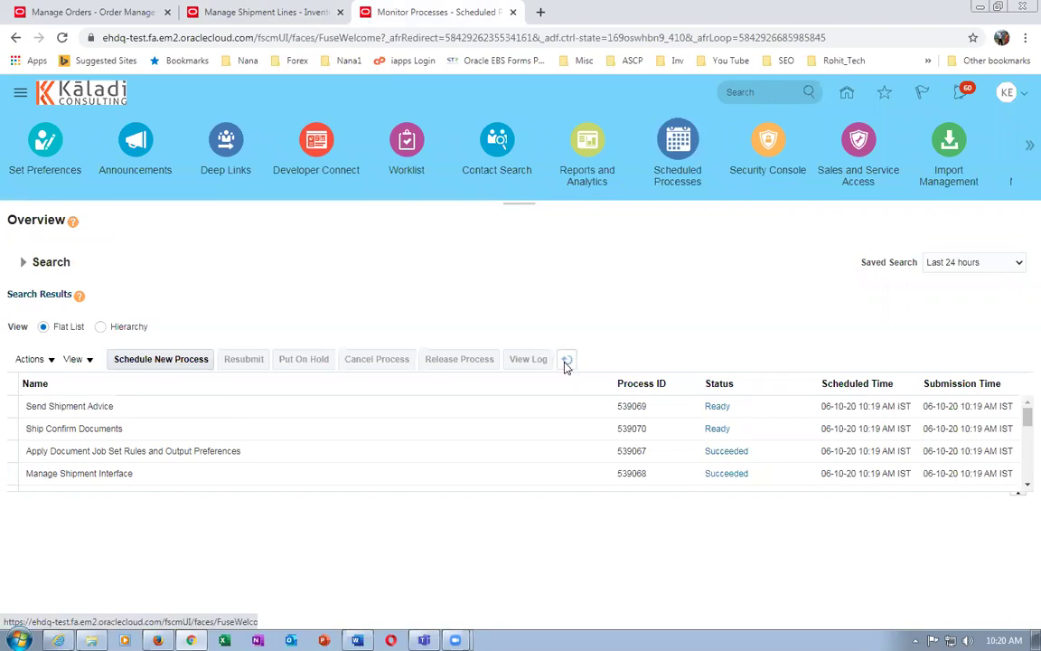
left_click(567, 363)
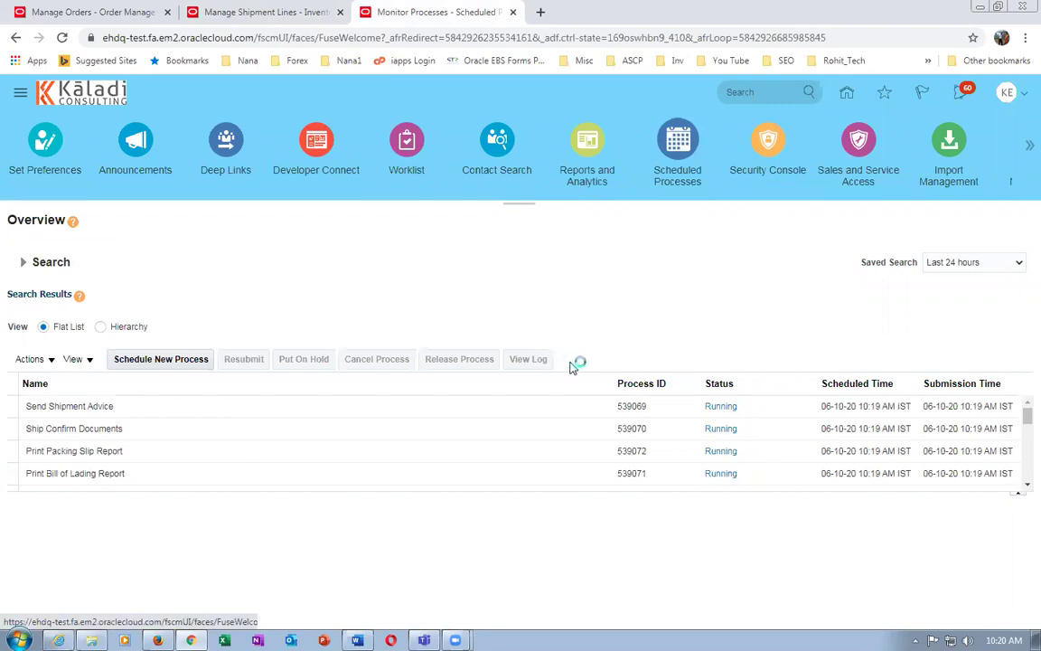
- Refresh the orchestration process of fulfillment line 1-2 in Manage Orders and check the line's updated status
left_click(91, 11)
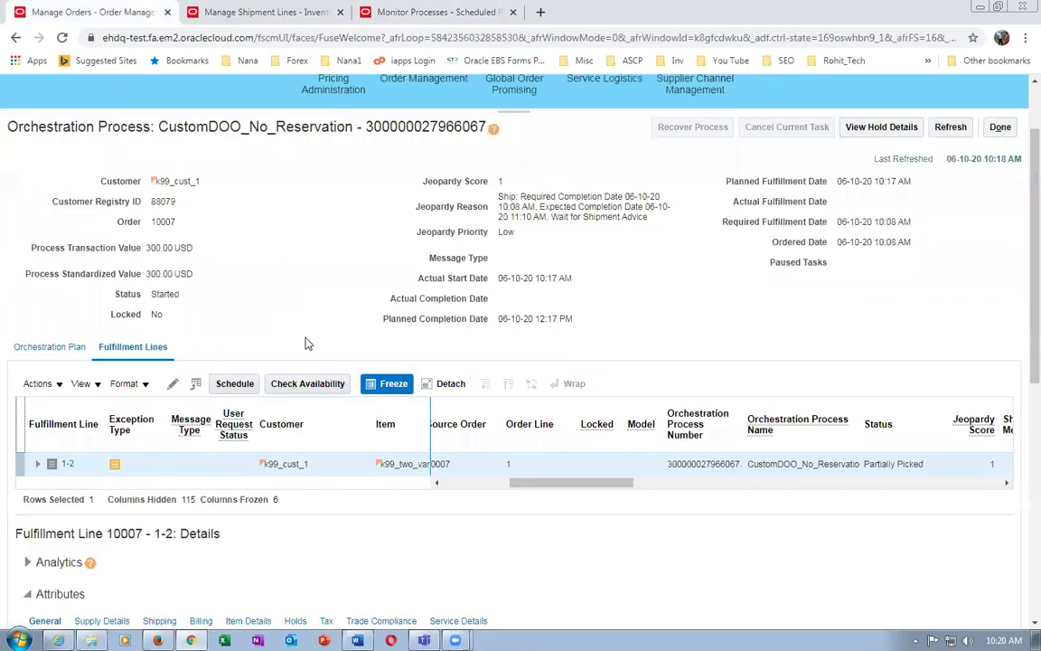
left_click(949, 128)
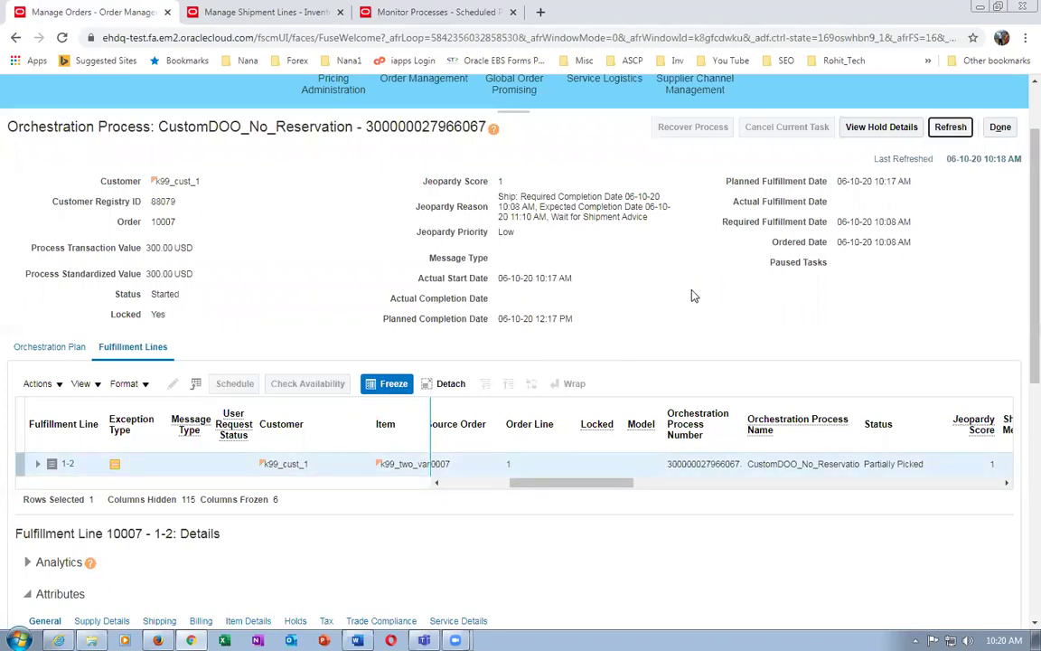
left_click(956, 129)
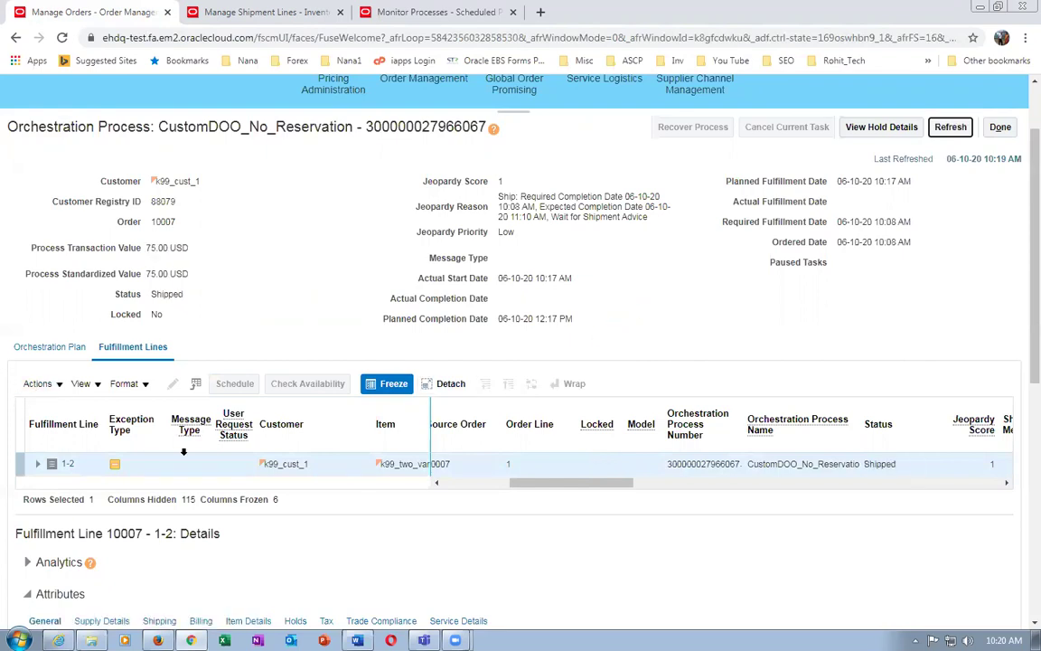
left_click_drag(600, 486, 638, 485)
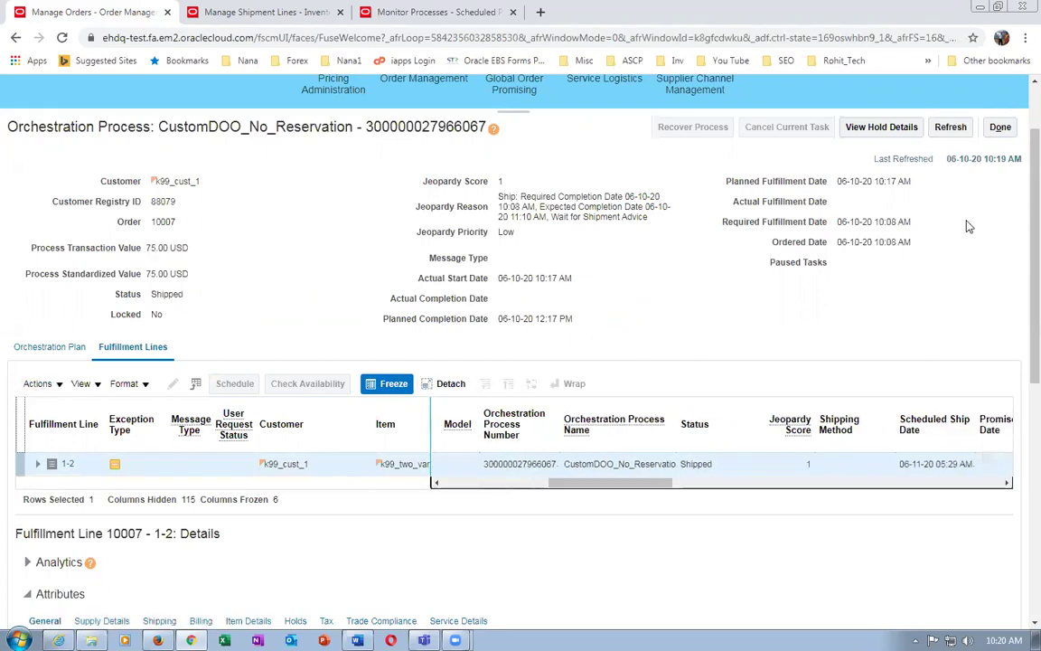
- Return to the order and examine the ordered quantities of fulfillment lines 1-2 and 1-3
left_click(998, 128)
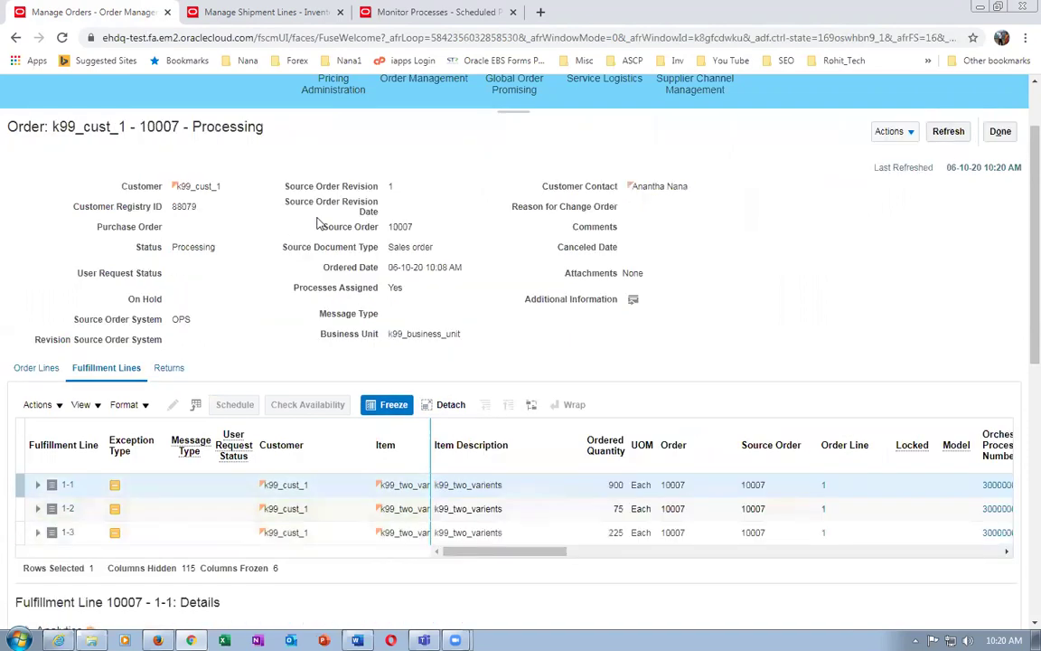
left_click(596, 509)
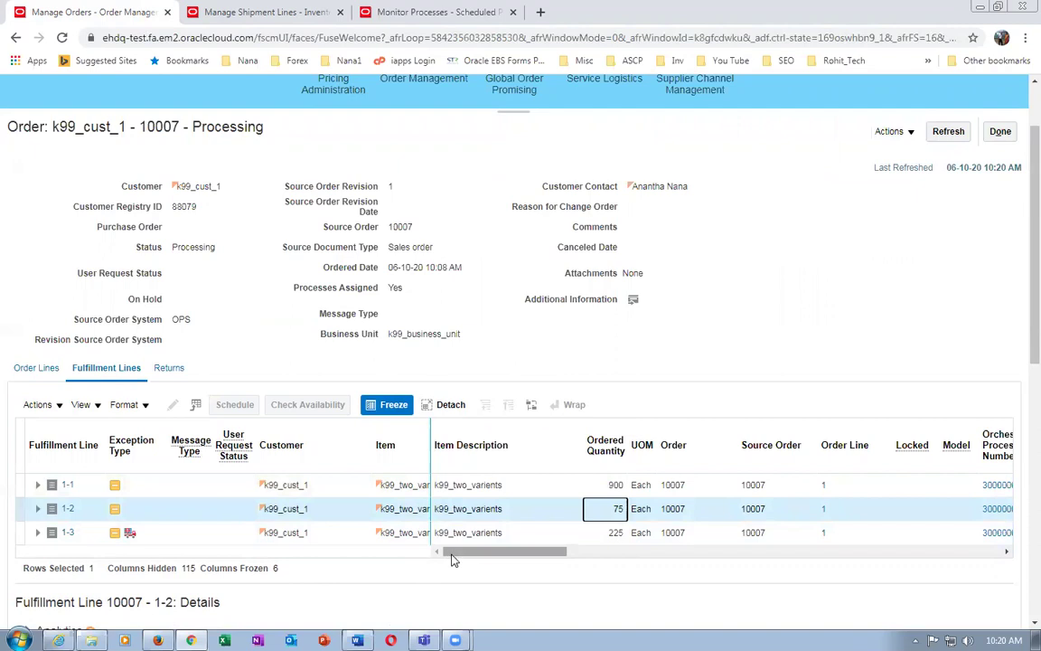
left_click(575, 509)
left_click(574, 533)
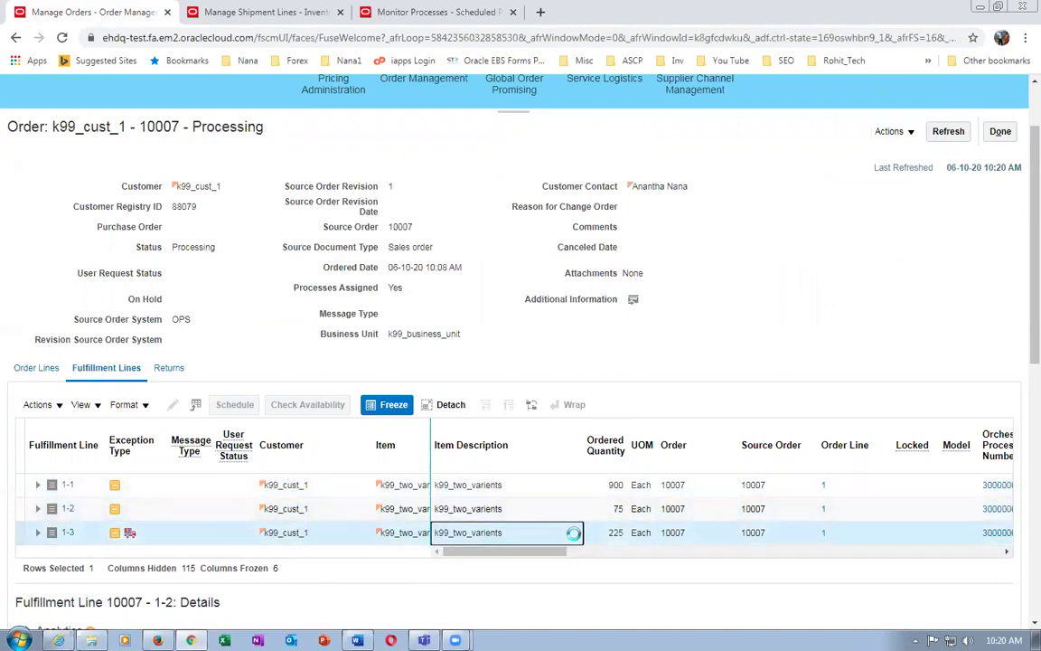
left_click(598, 539)
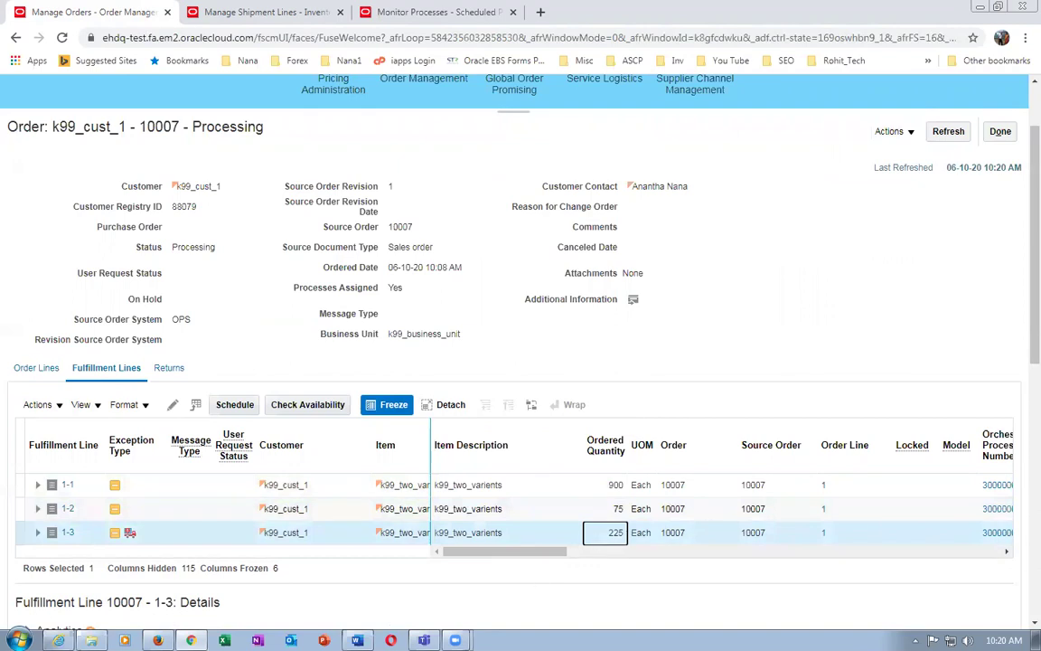
- Switch to the Word document and highlight the Back Ordered qty line to review the backordered quantity
left_click(357, 640)
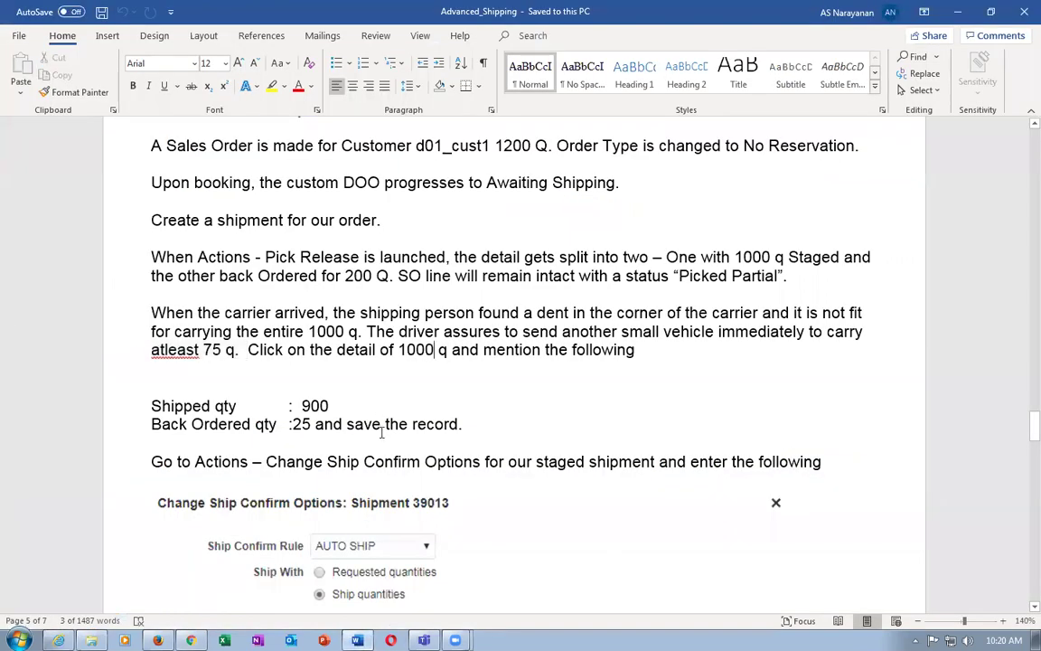
left_click_drag(329, 405, 347, 424)
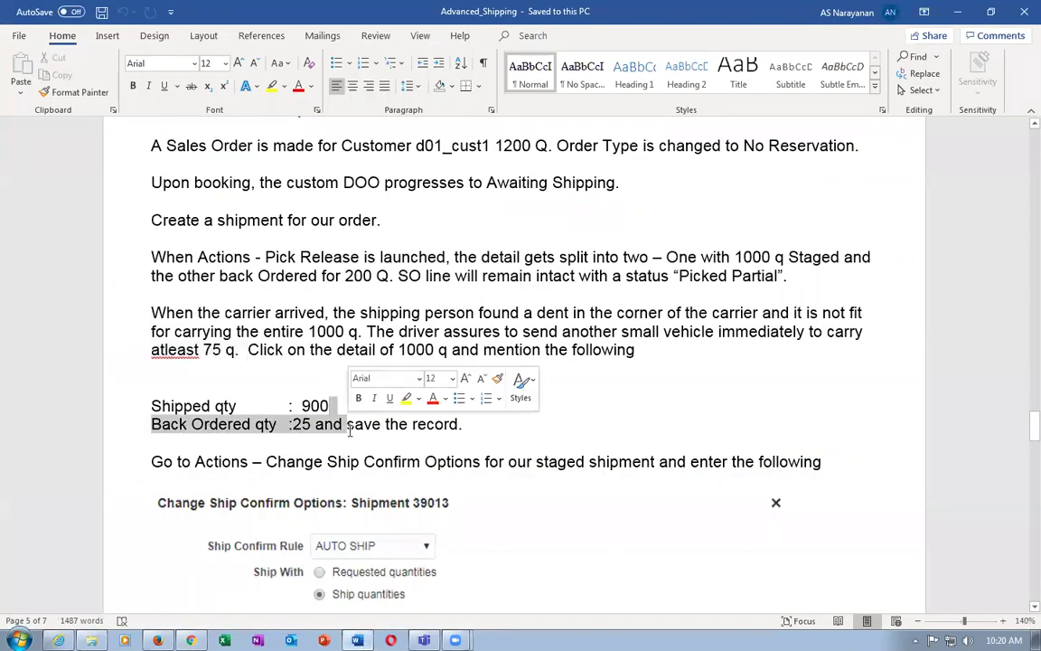
- Read the Word notes from the Change Ship Confirm Options section down to the two activities of the PR process
scroll(368, 469, "down", 2)
scroll(367, 469, "down", 6)
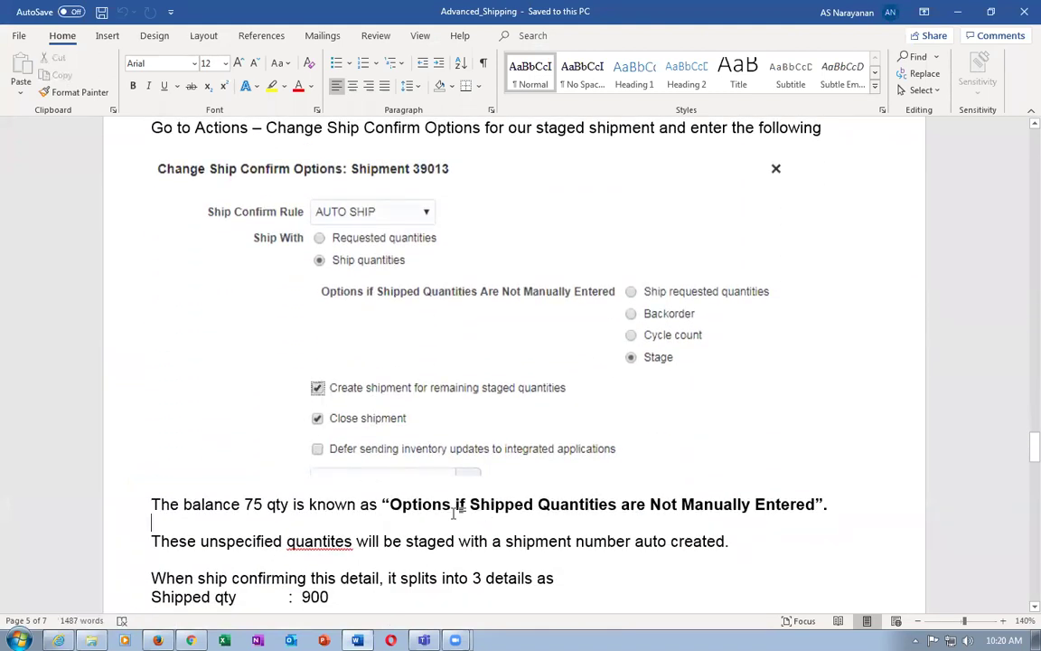
scroll(431, 552, "down", 10)
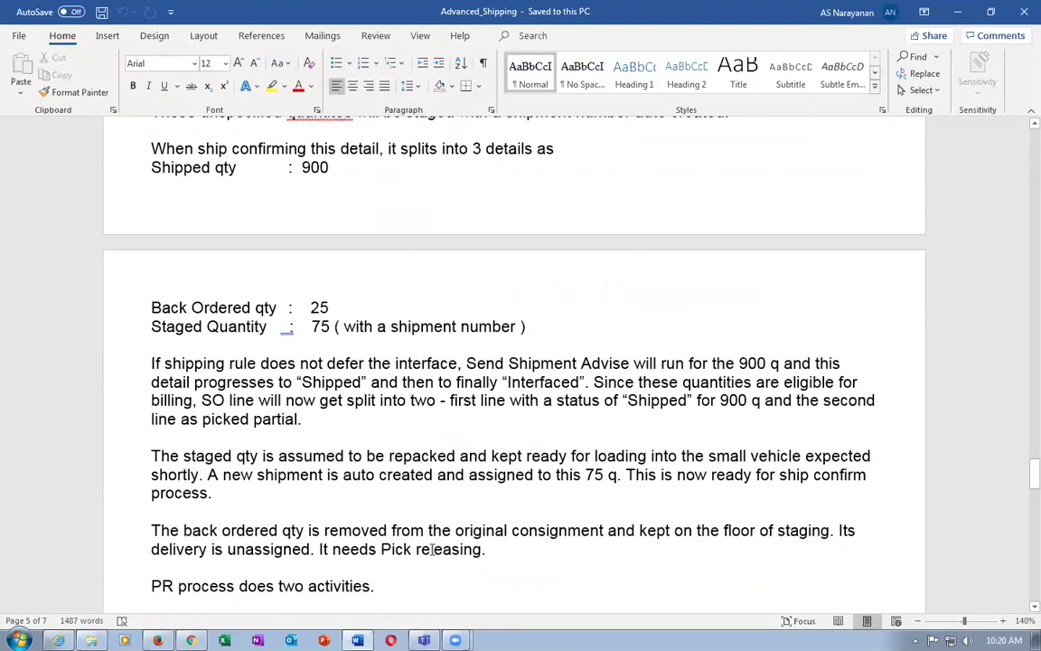
scroll(431, 550, "down", 3)
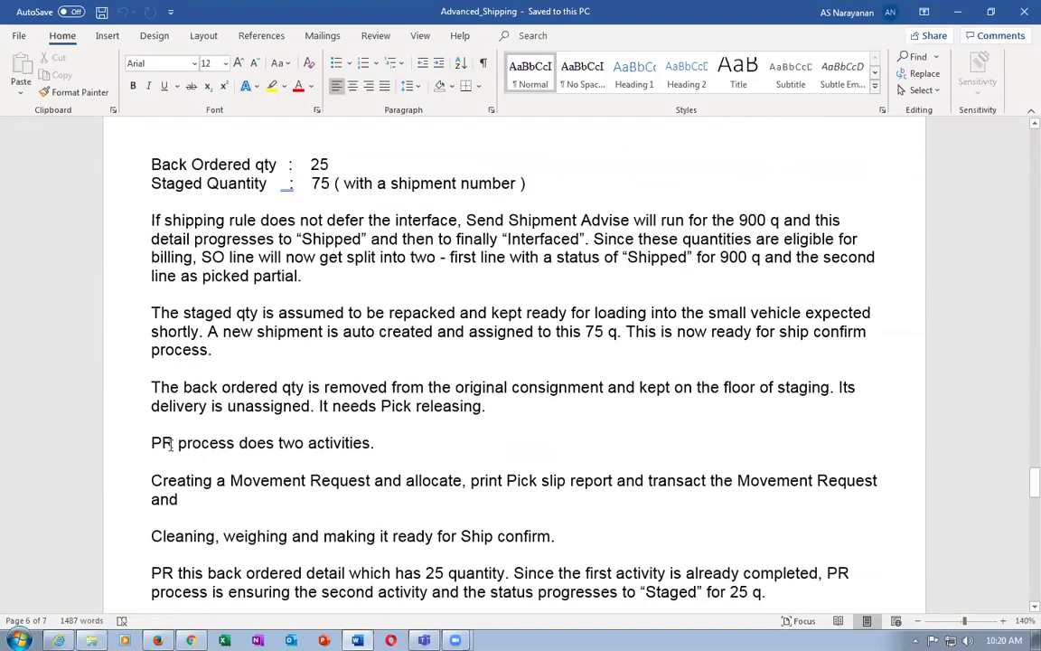
- Color the word "is" red in the sentence about the back ordered qty's unassigned delivery
double_click(216, 404)
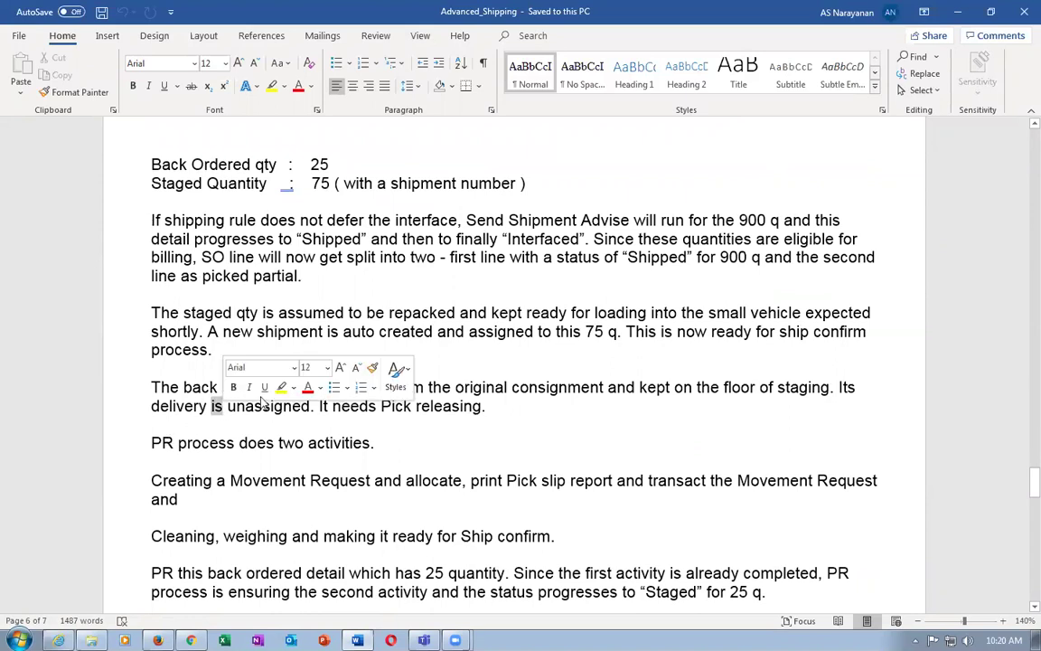
left_click(288, 388)
left_click(542, 425)
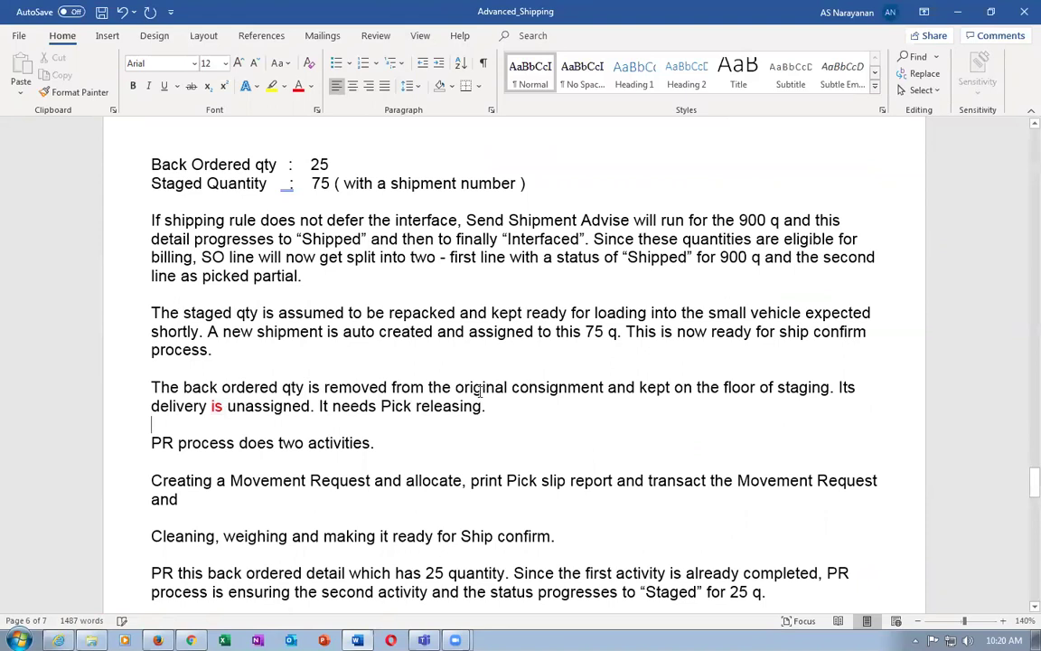
- Switch to Manage Shipment Lines in Chrome, autocreate a shipment for the backordered line of order 10007, and open that shipment
key("alt+Tab")
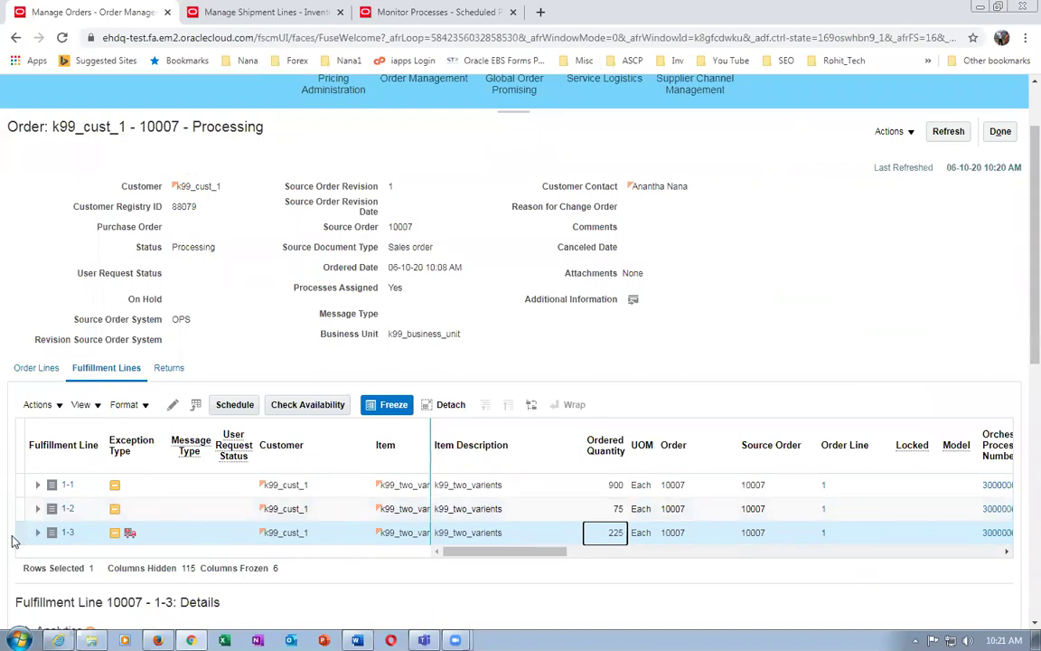
left_click(227, 13)
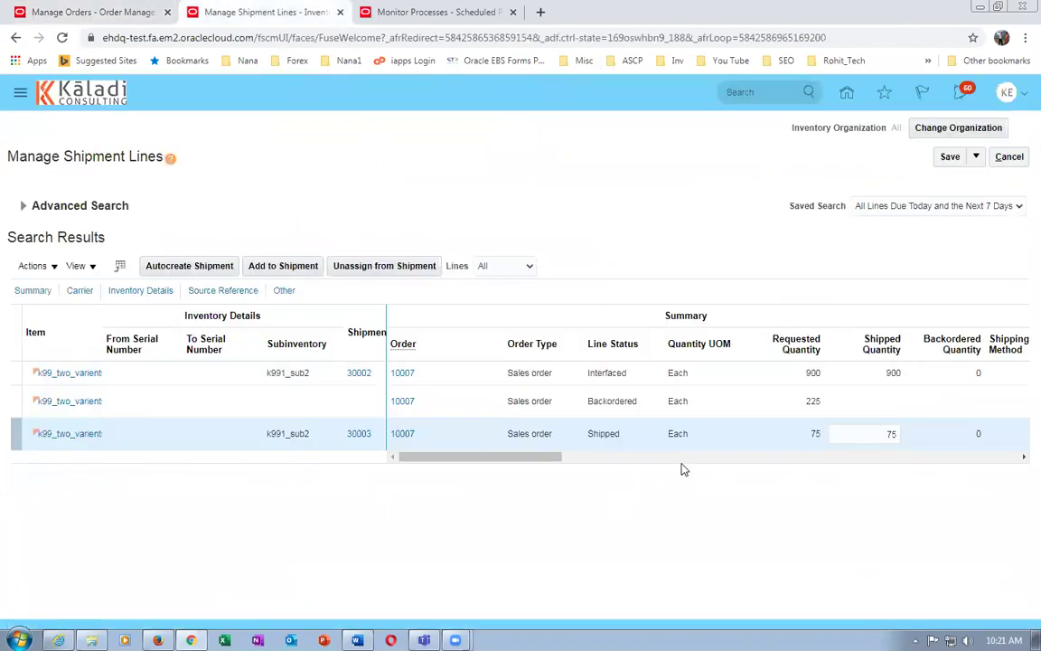
left_click(710, 409)
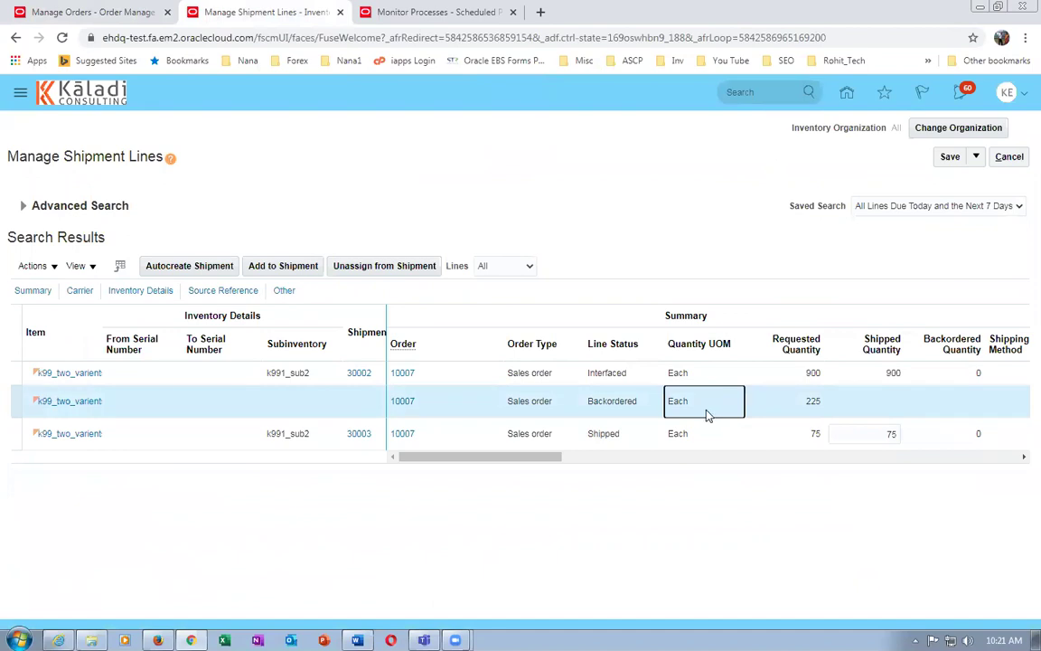
left_click(181, 266)
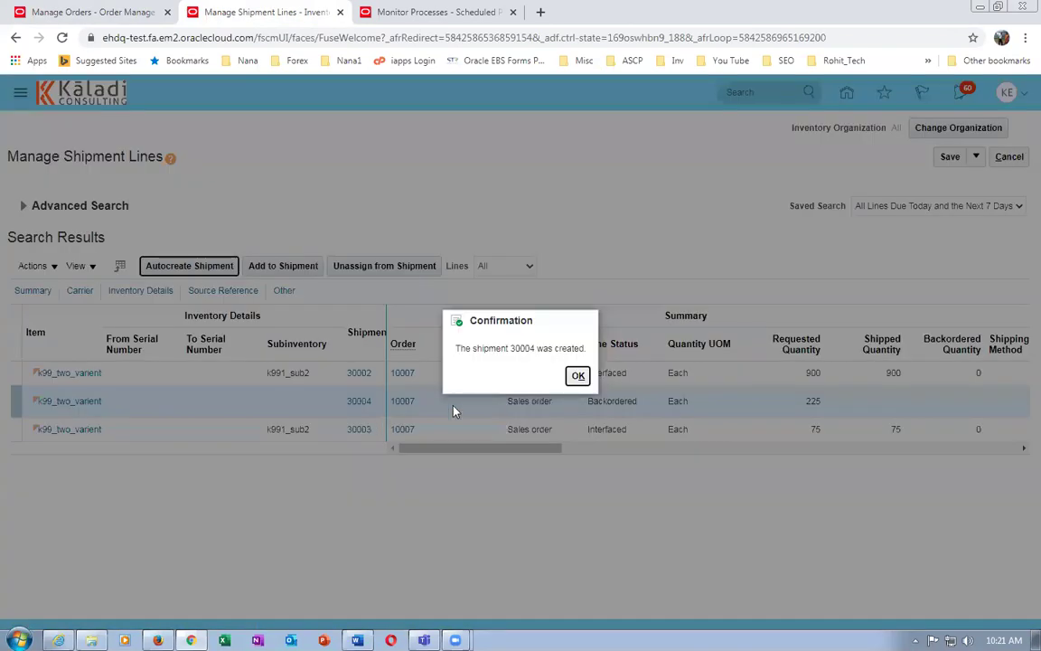
left_click(579, 376)
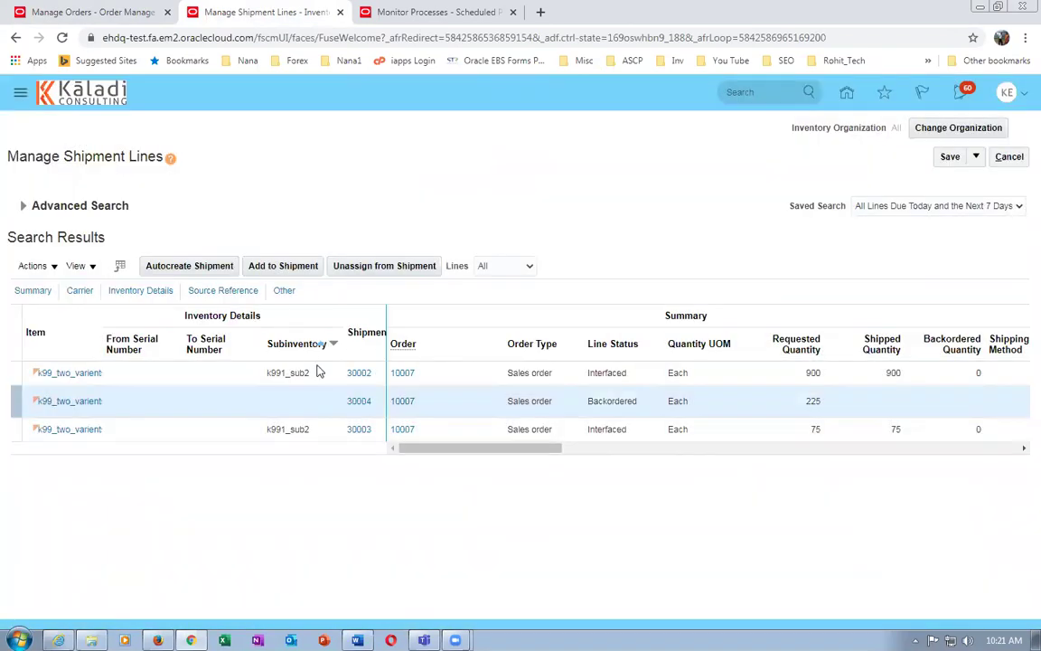
left_click(359, 402)
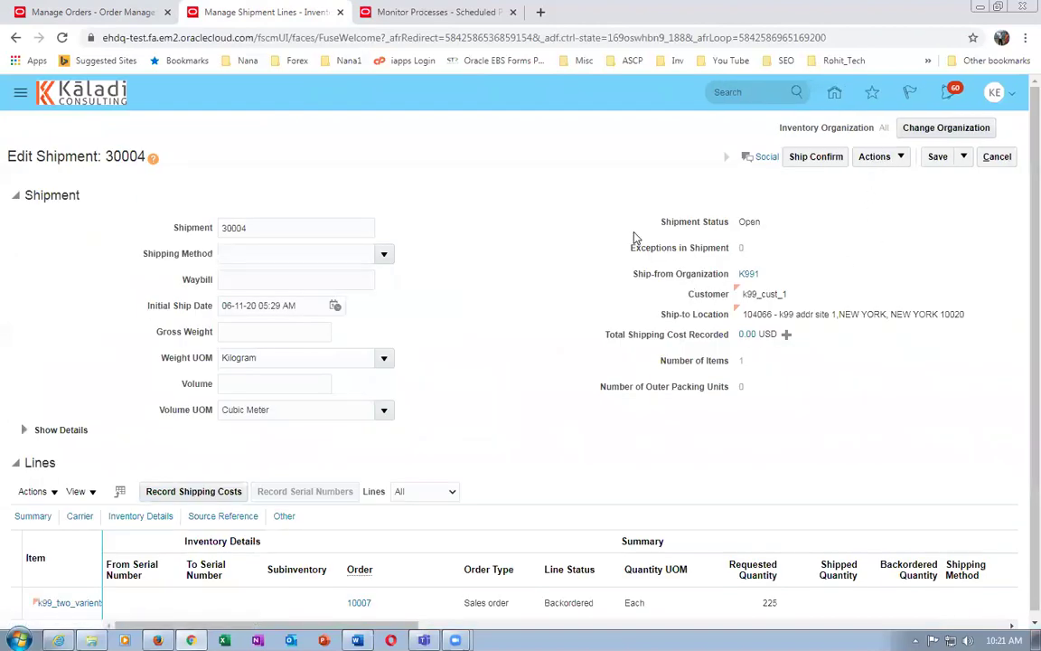
- Switch to the Word document and review the 25 quantity pick release note and the two PR process activities by selecting their text
key("alt+Tab")
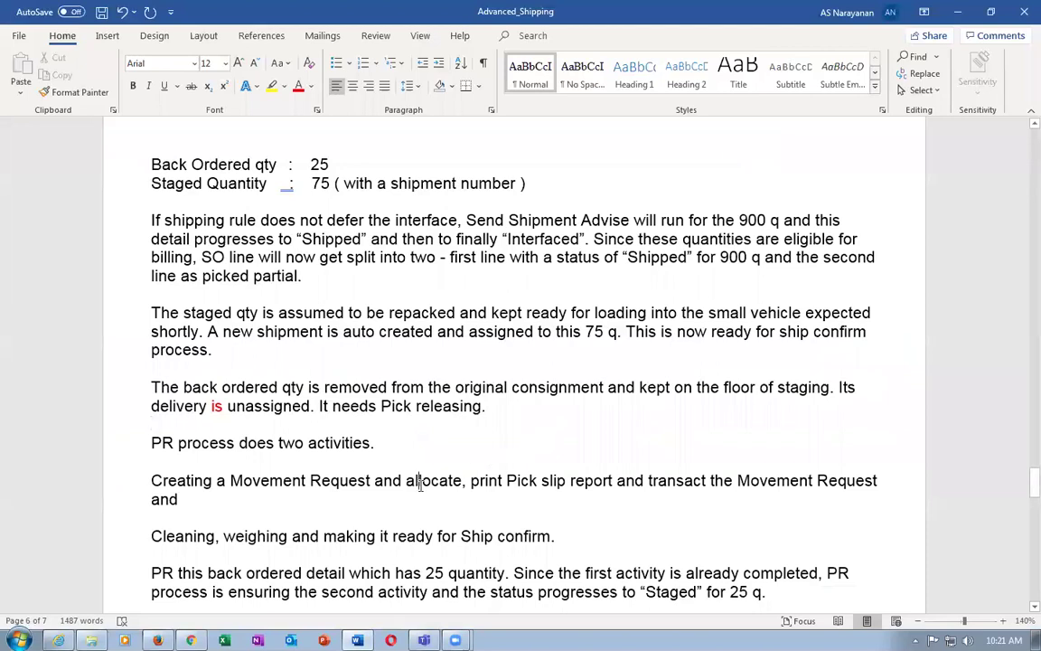
scroll(419, 492, "up", 1)
scroll(415, 488, "down", 4)
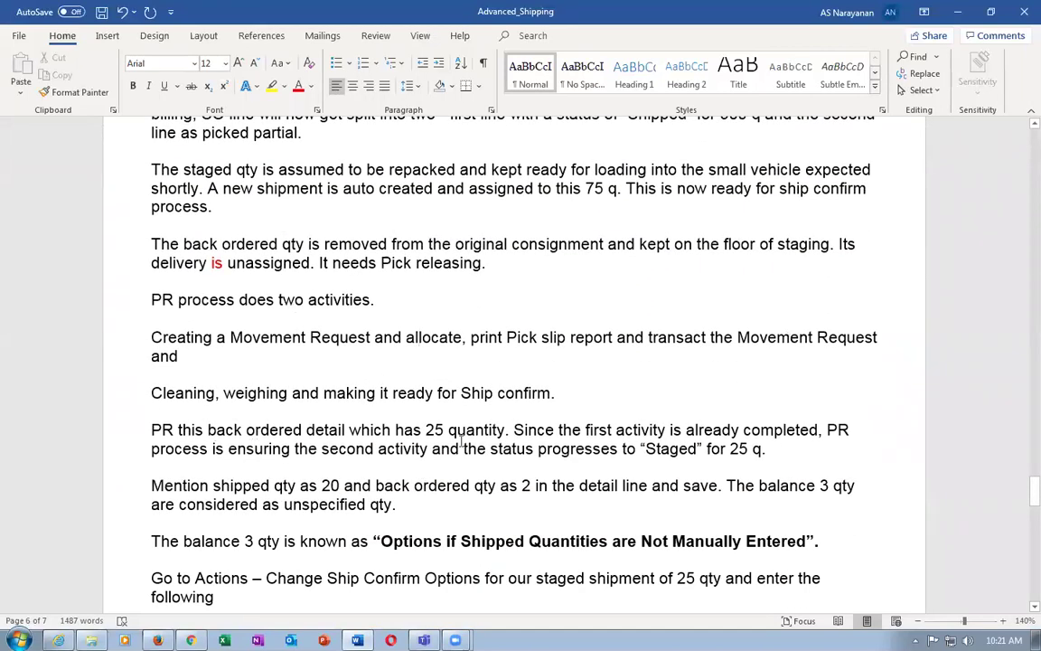
left_click_drag(426, 431, 465, 431)
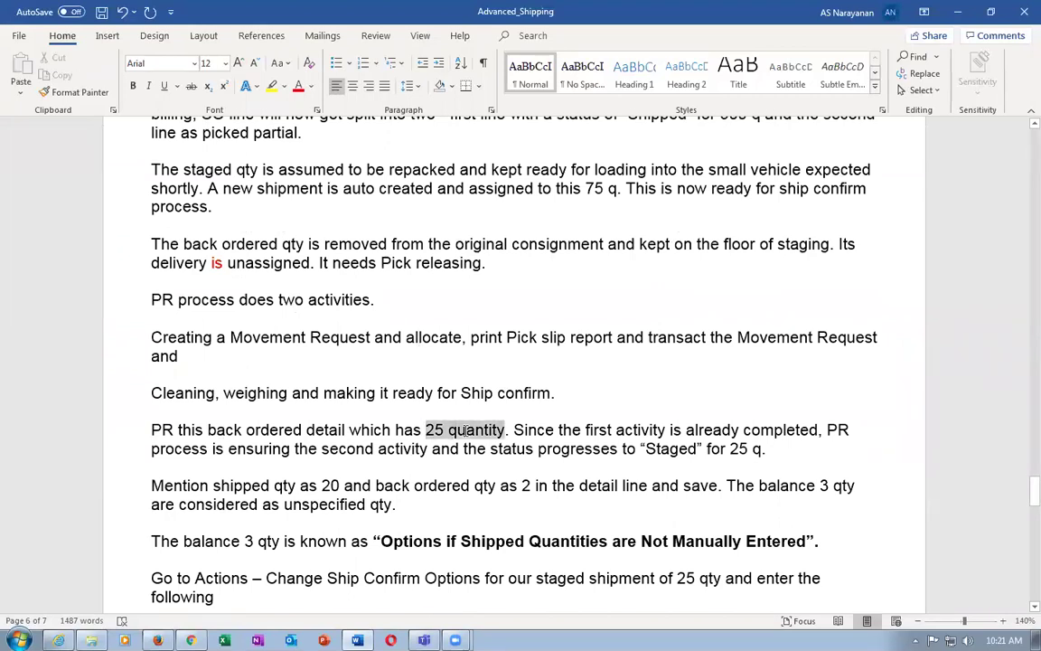
left_click_drag(283, 340, 357, 351)
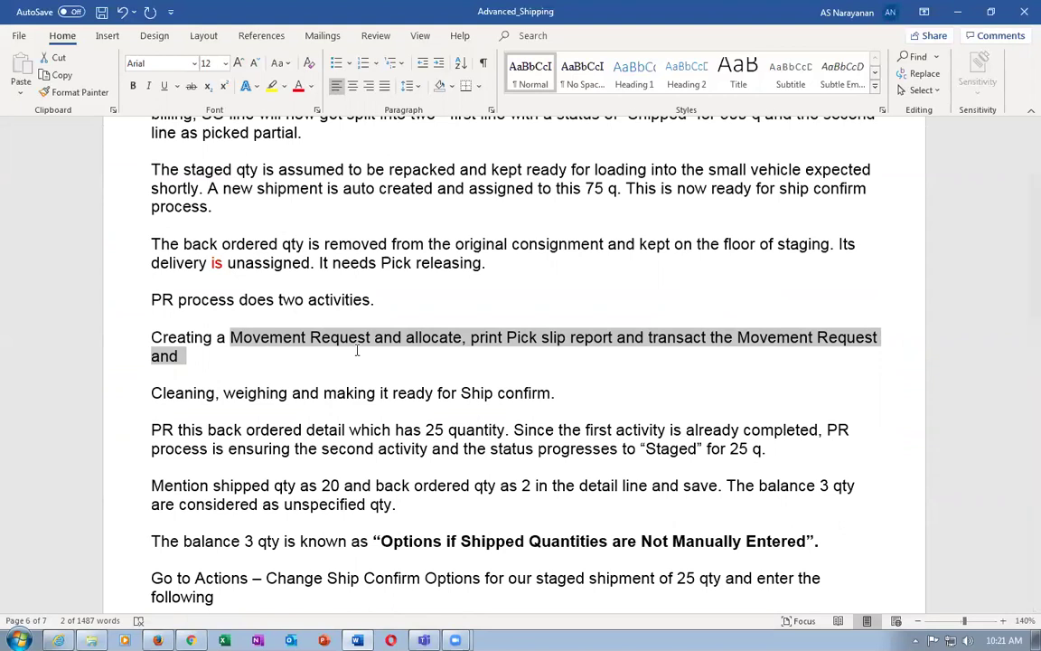
left_click_drag(176, 394, 306, 416)
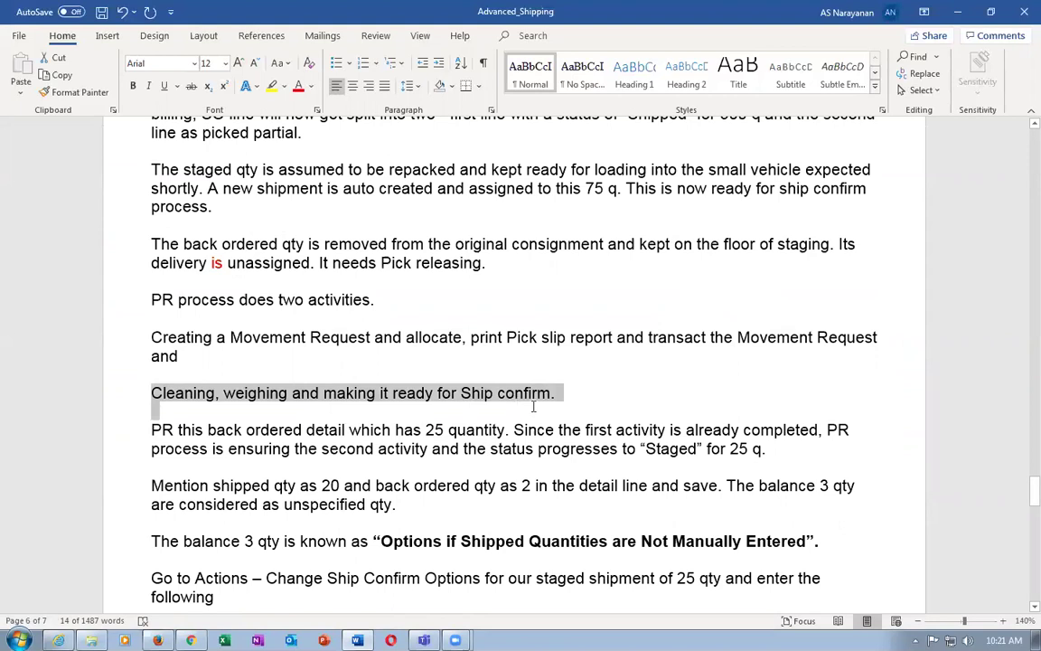
left_click(367, 371)
left_click_drag(136, 343, 116, 391)
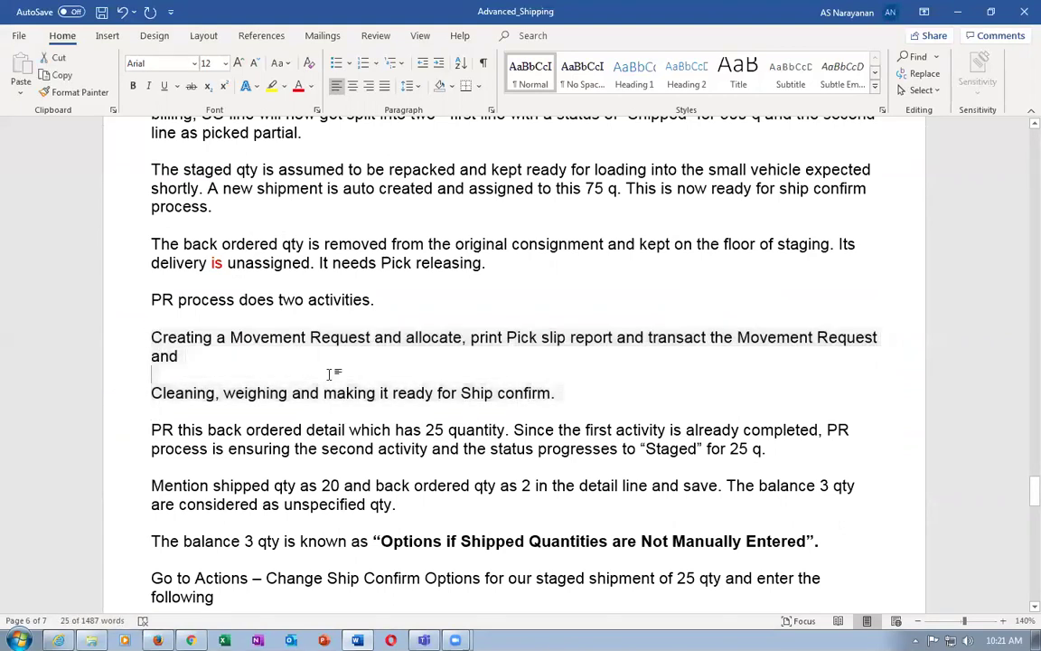
left_click_drag(124, 344, 130, 357)
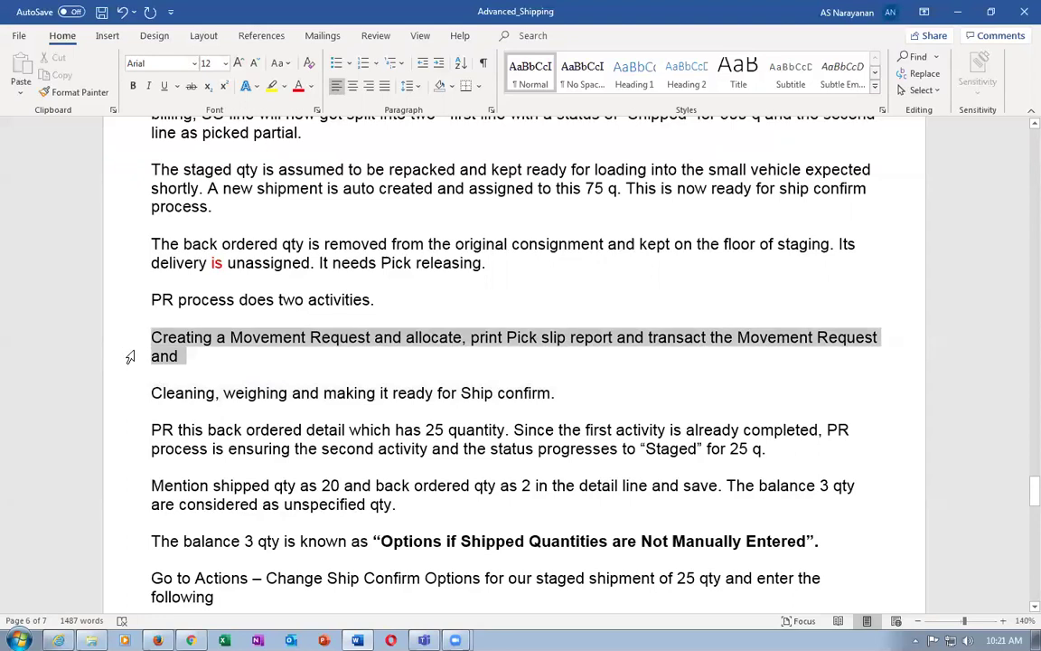
left_click(121, 402)
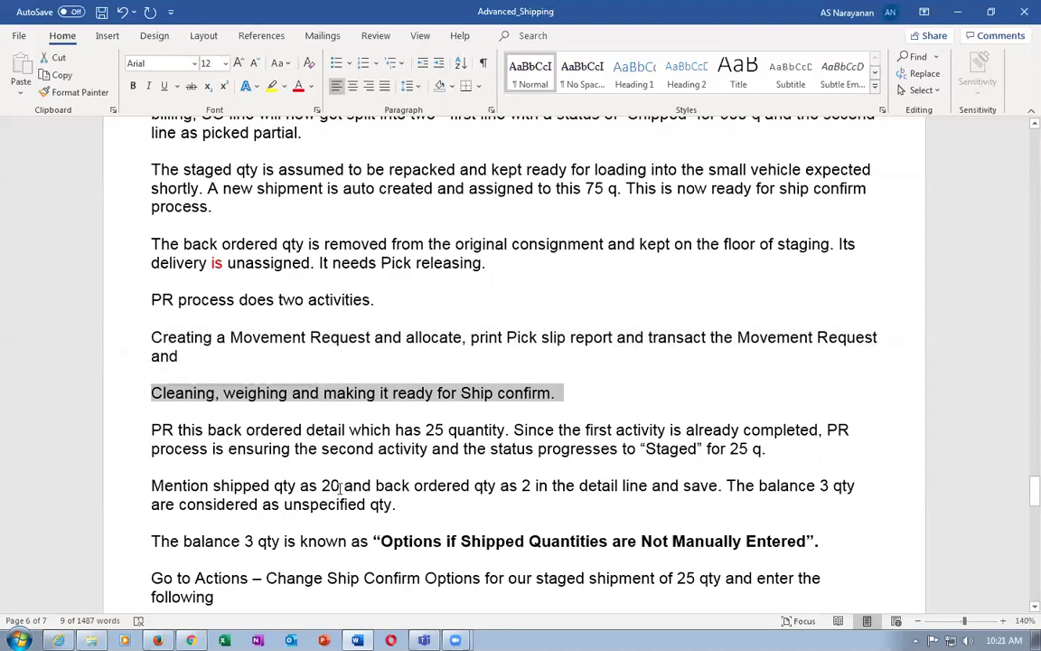
- Switch back to shipment 30004 in Chrome, pick release it, and save and close the shipment
key("alt+Tab")
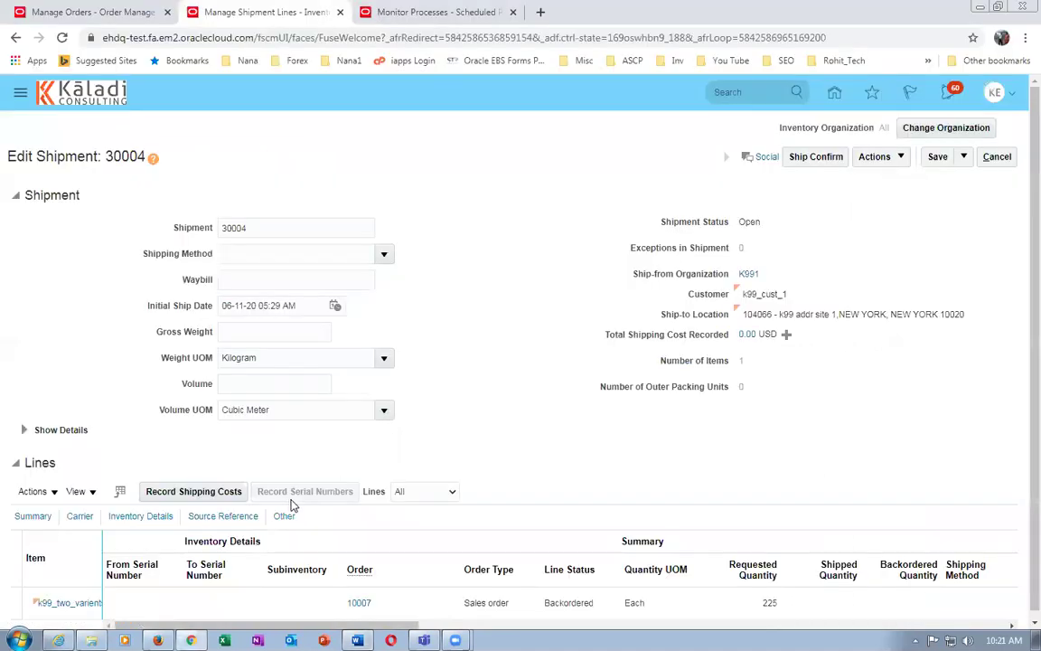
left_click(877, 158)
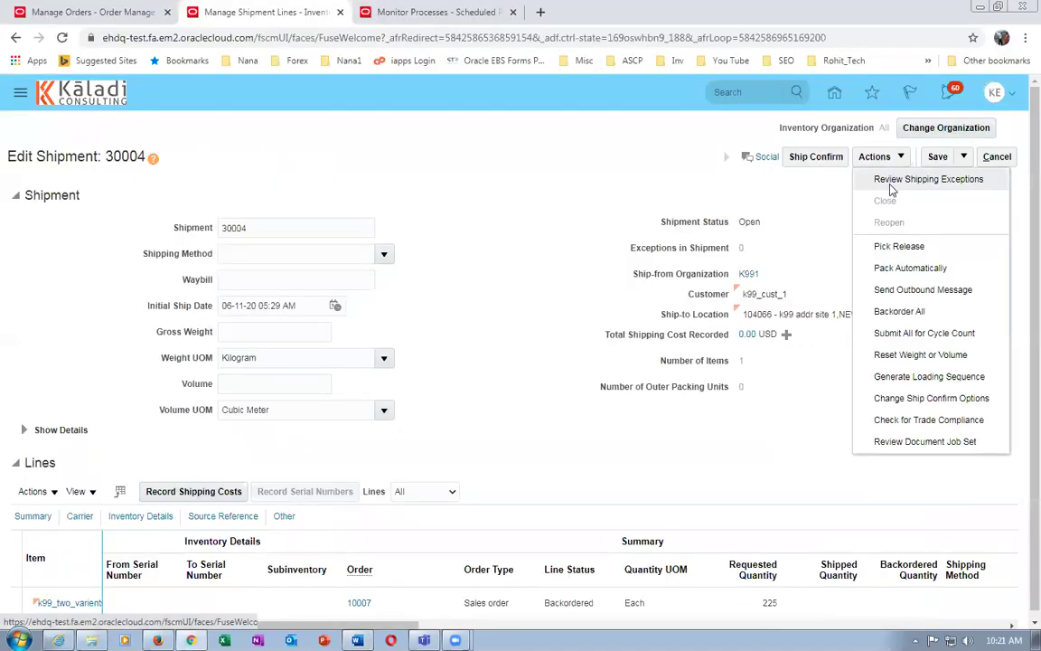
left_click(911, 244)
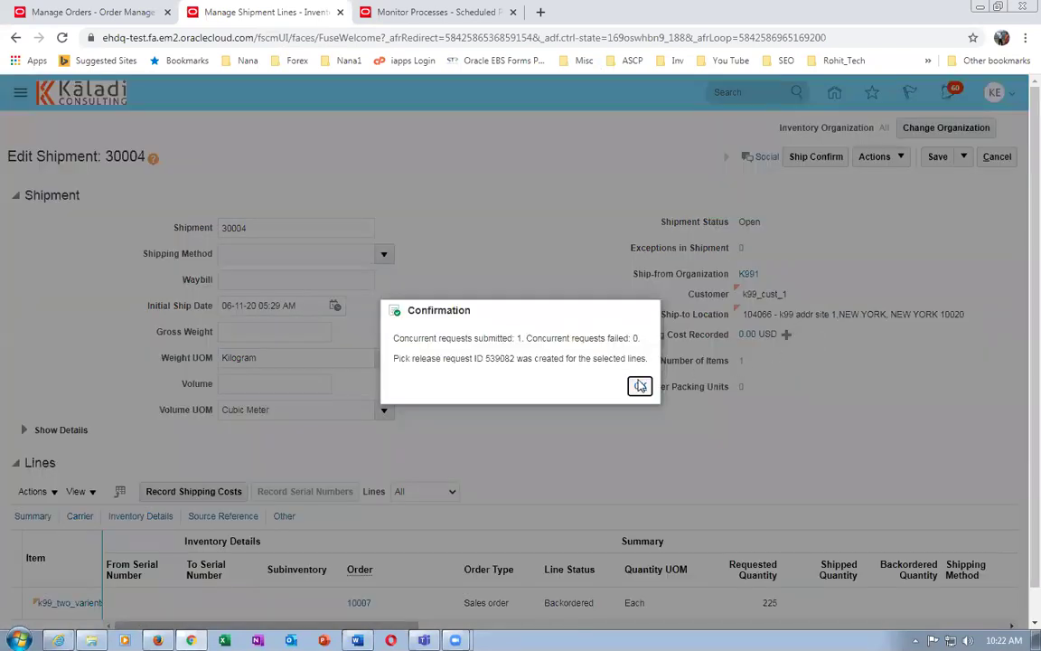
left_click(640, 386)
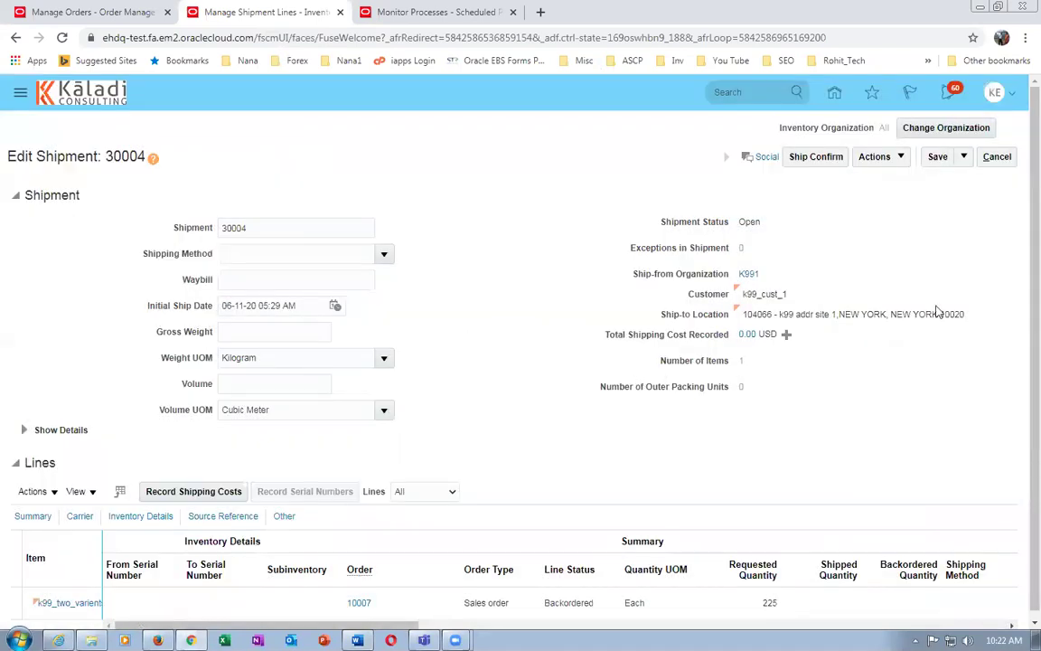
left_click(963, 157)
left_click(965, 176)
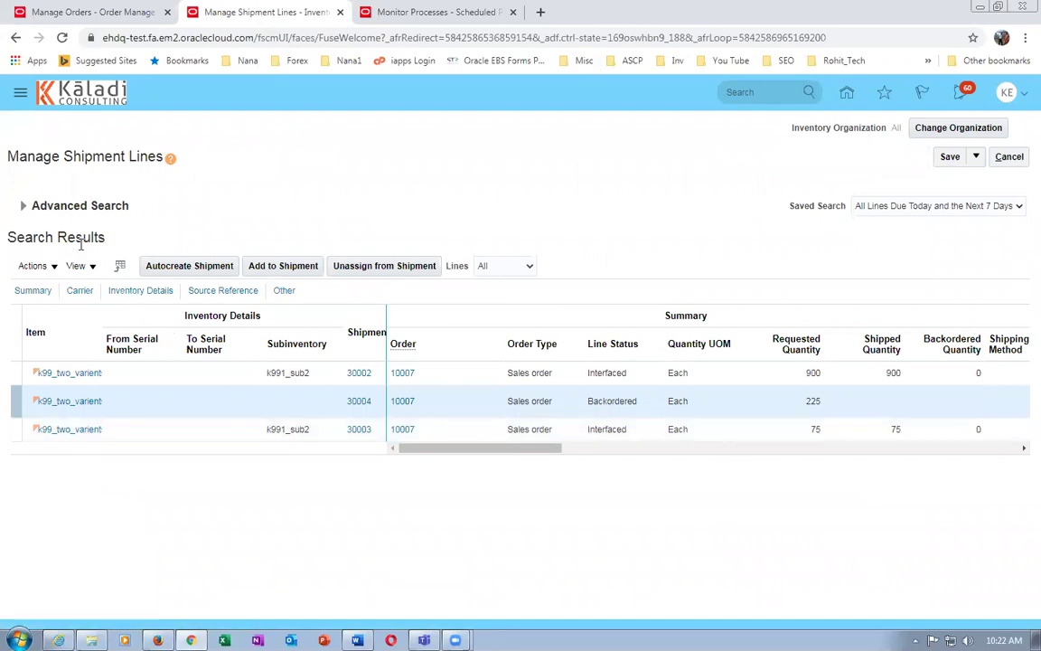
- Rerun the shipment lines search and check the status and requested quantity of the line on shipment 30004
left_click(22, 205)
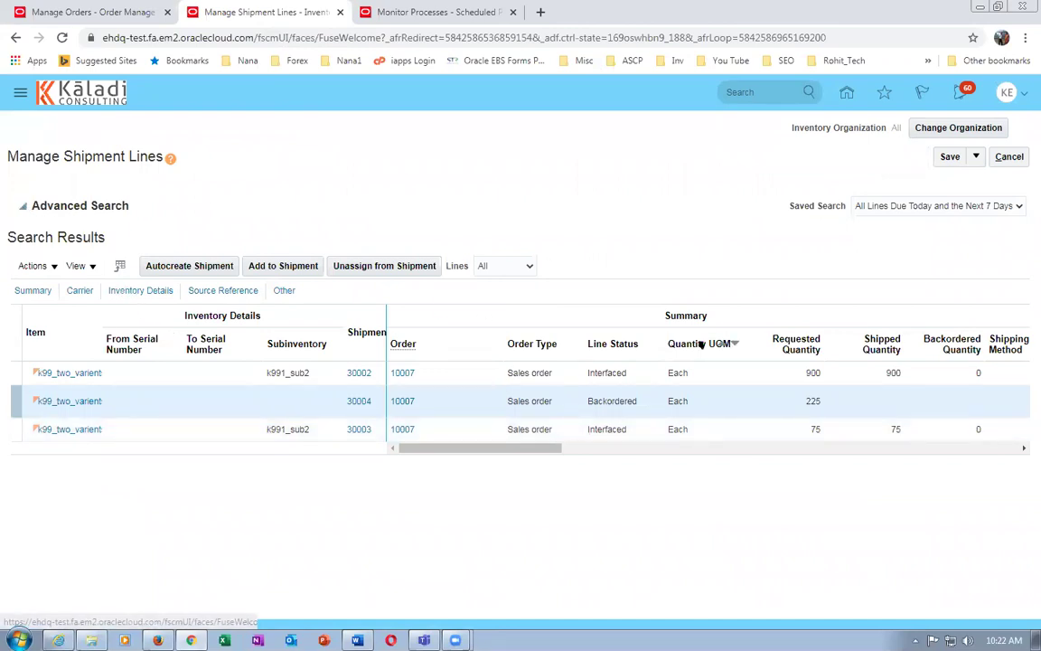
left_click(803, 343)
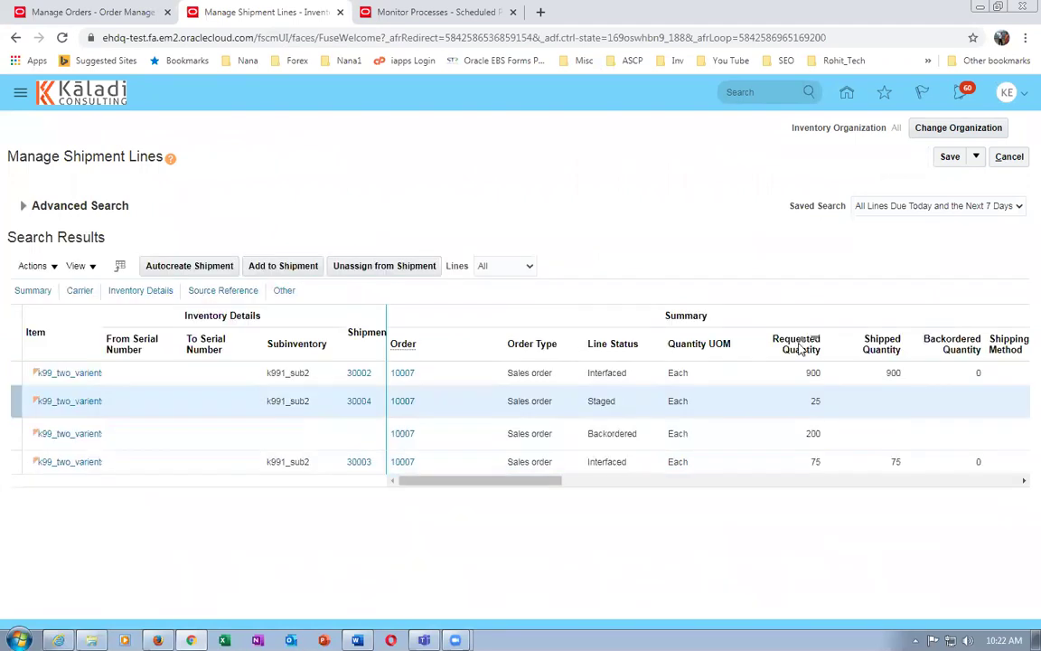
left_click(757, 412)
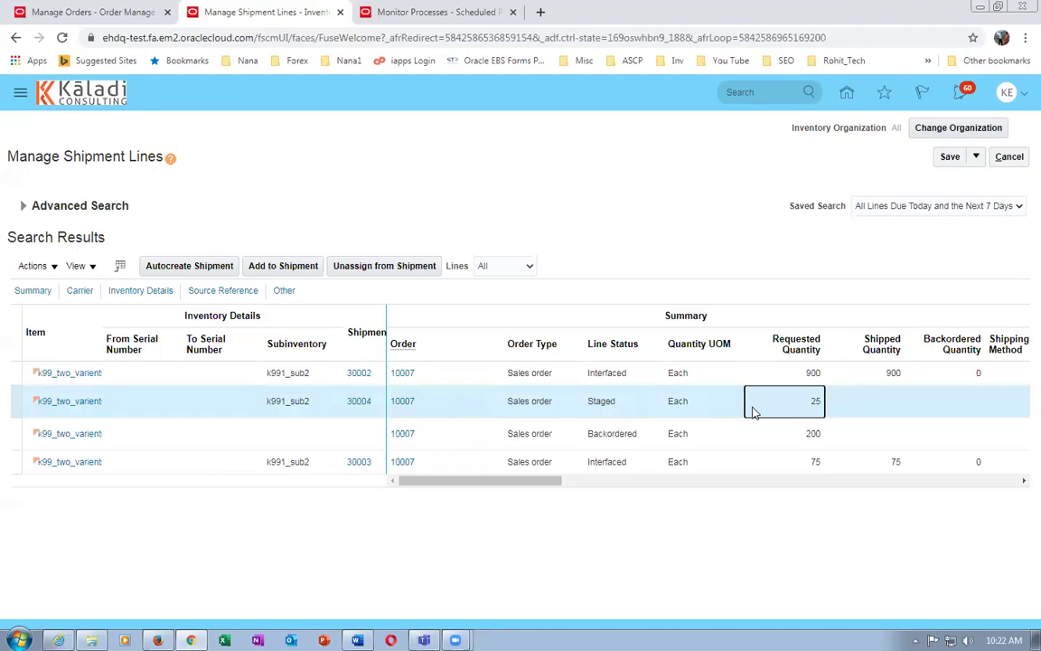
- Switch to the Word document and review the shipped, back ordered and unspecified quantity instructions for the 25 qty detail by selecting them
key("alt+Tab")
left_click(468, 461)
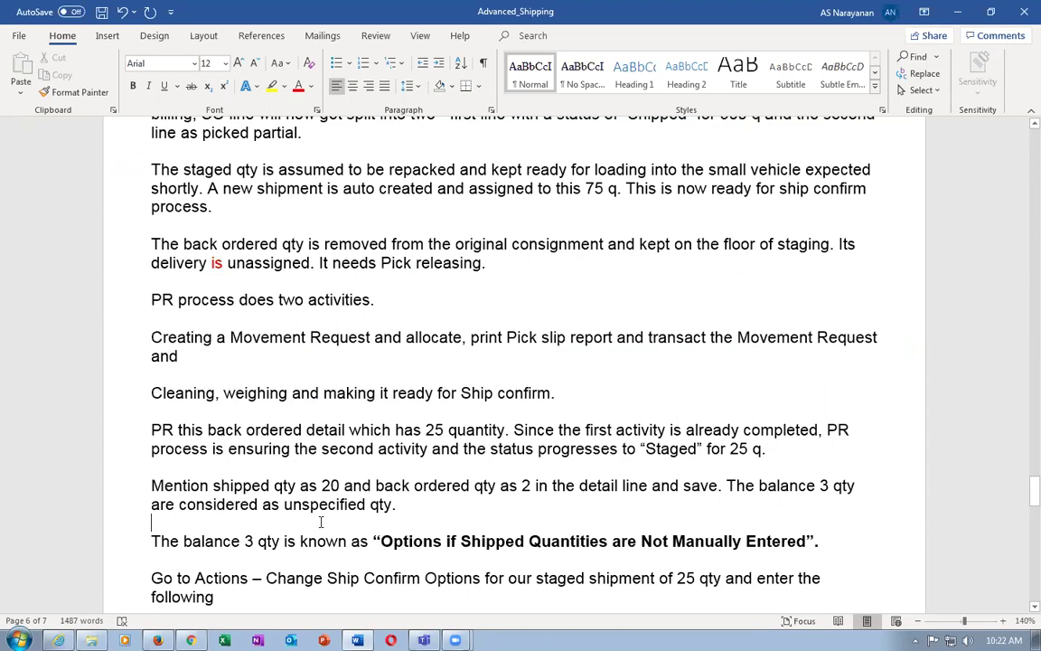
scroll(320, 522, "down", 2)
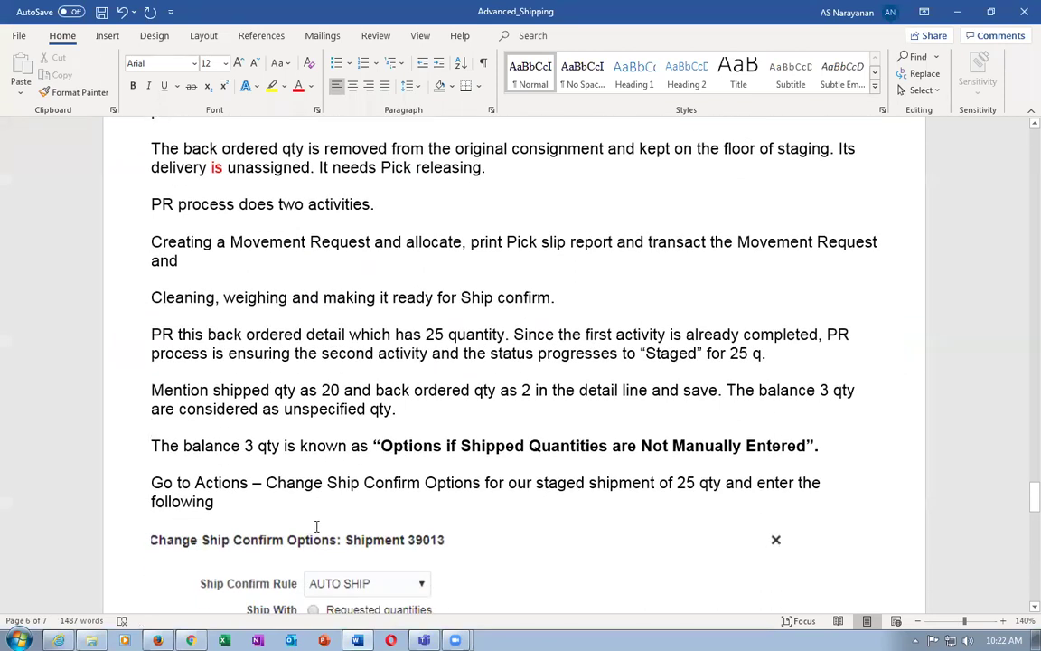
left_click_drag(317, 390, 344, 390)
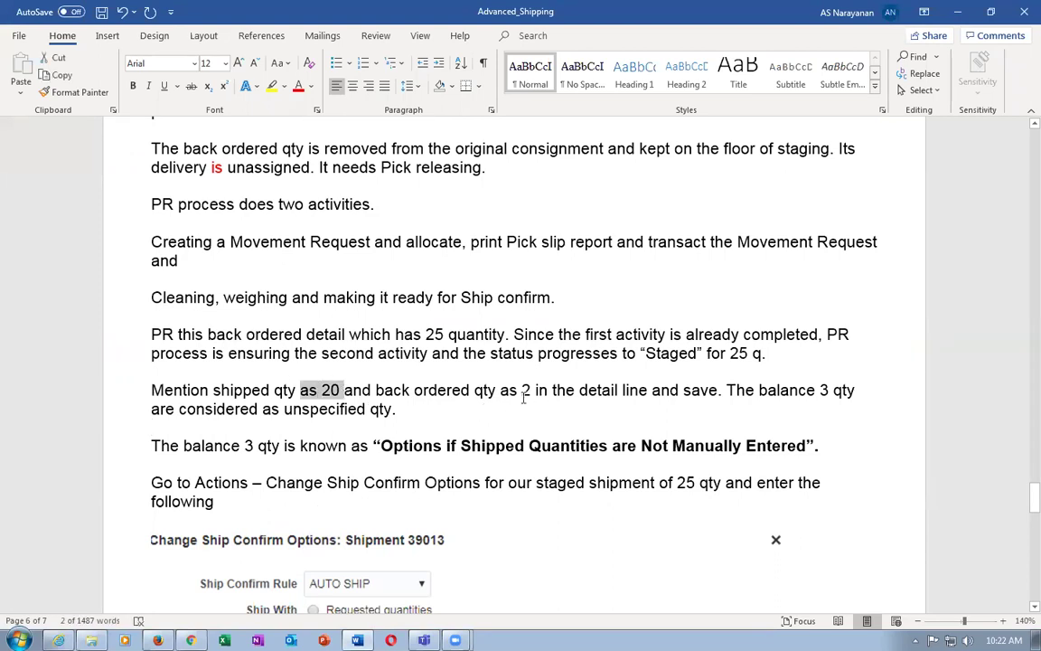
left_click_drag(518, 390, 555, 390)
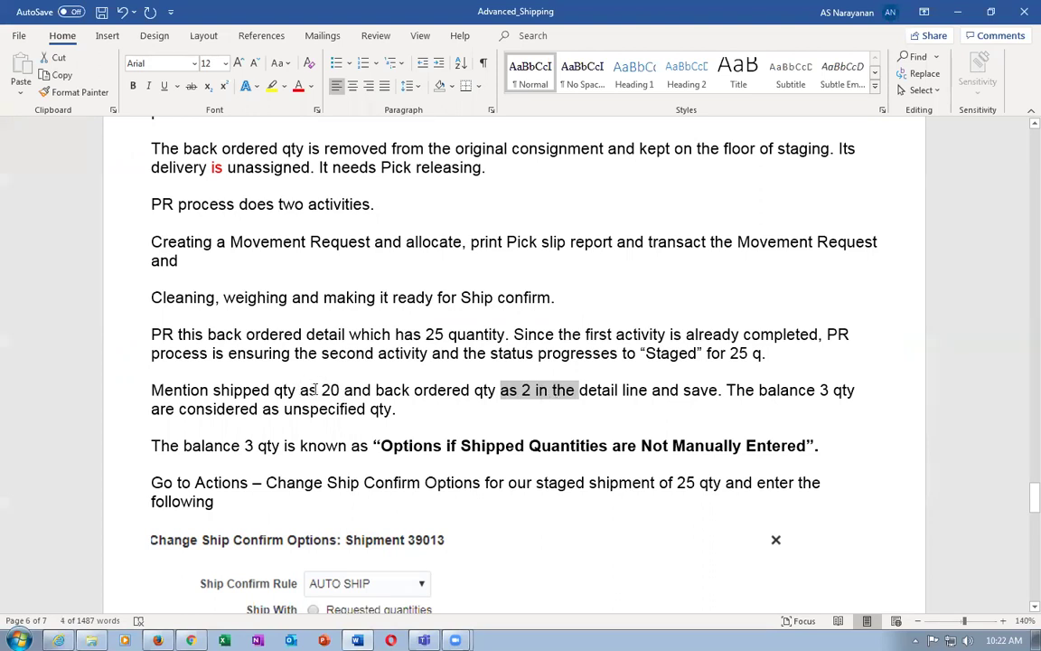
left_click_drag(314, 390, 352, 392)
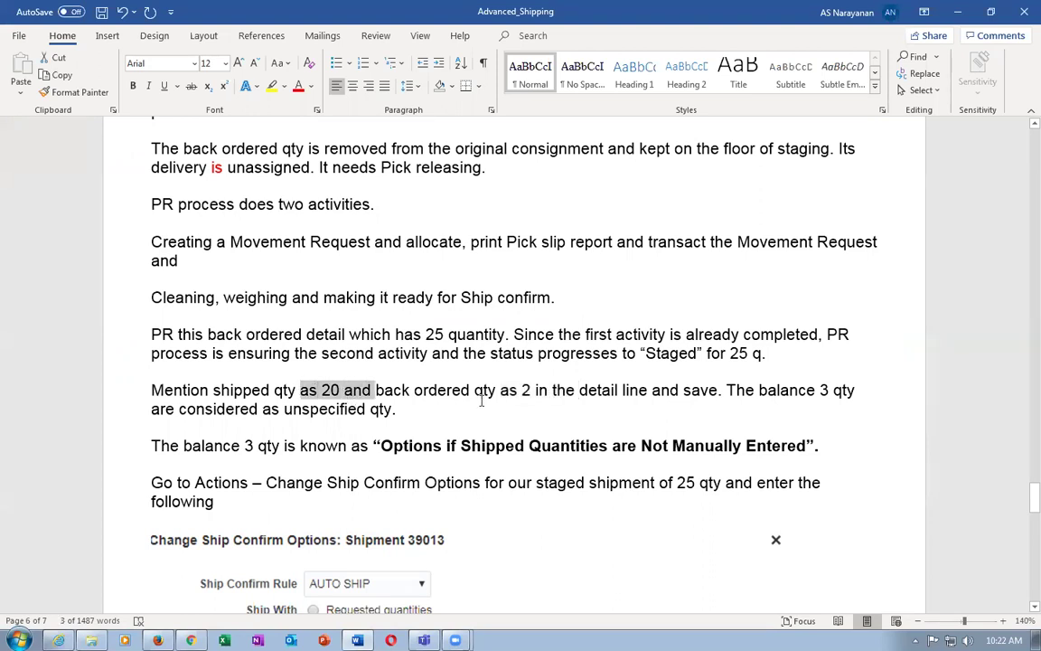
left_click_drag(485, 392, 529, 414)
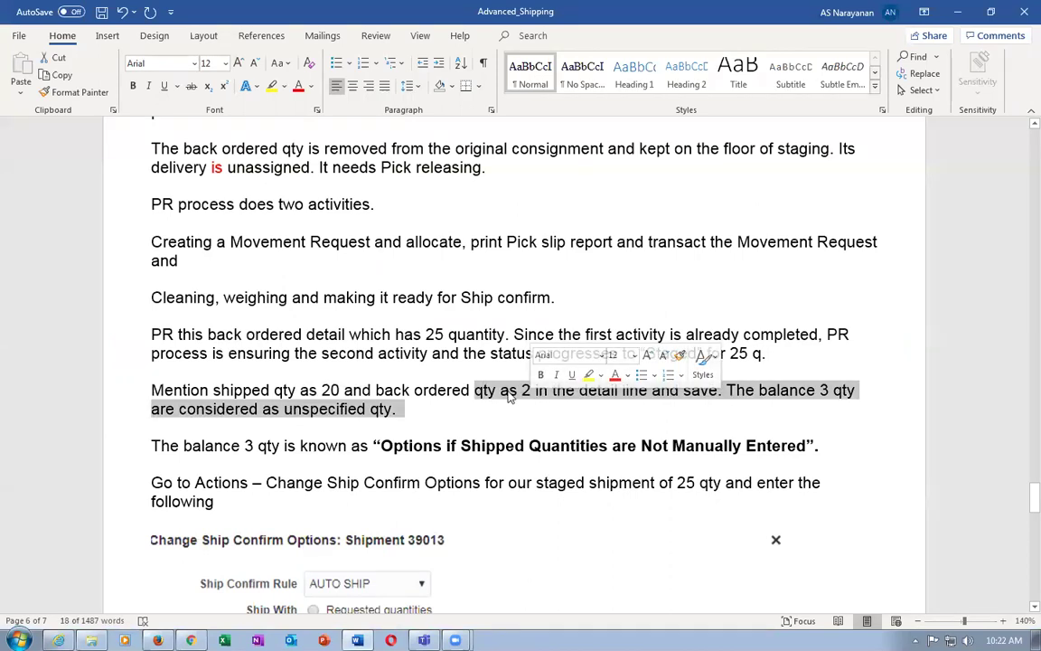
left_click(295, 409)
left_click_drag(294, 411, 374, 409)
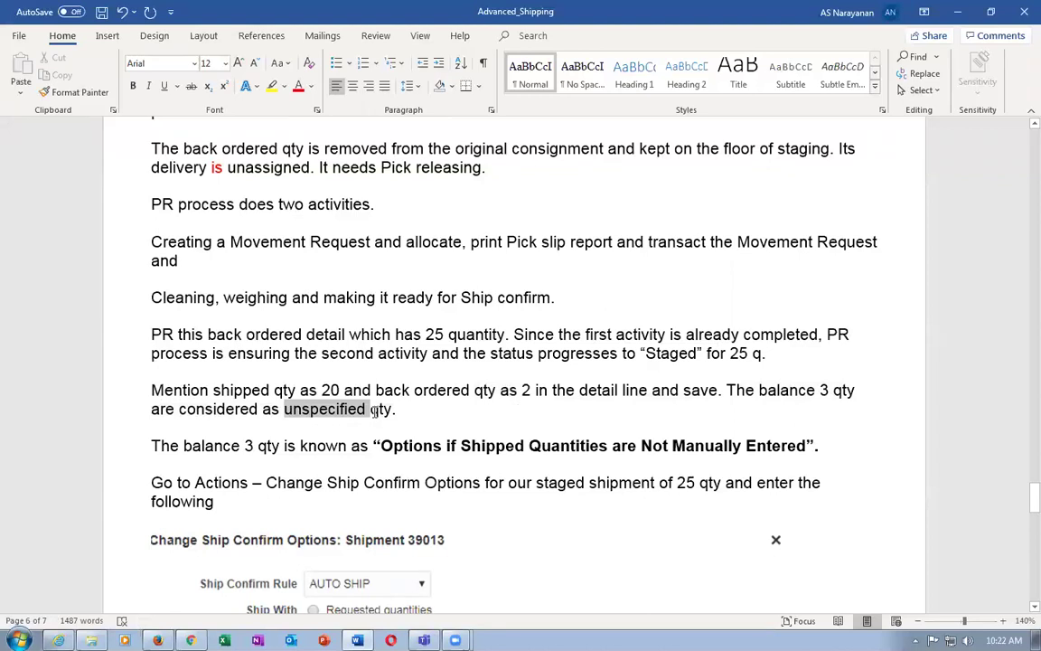
left_click_drag(223, 445, 282, 446)
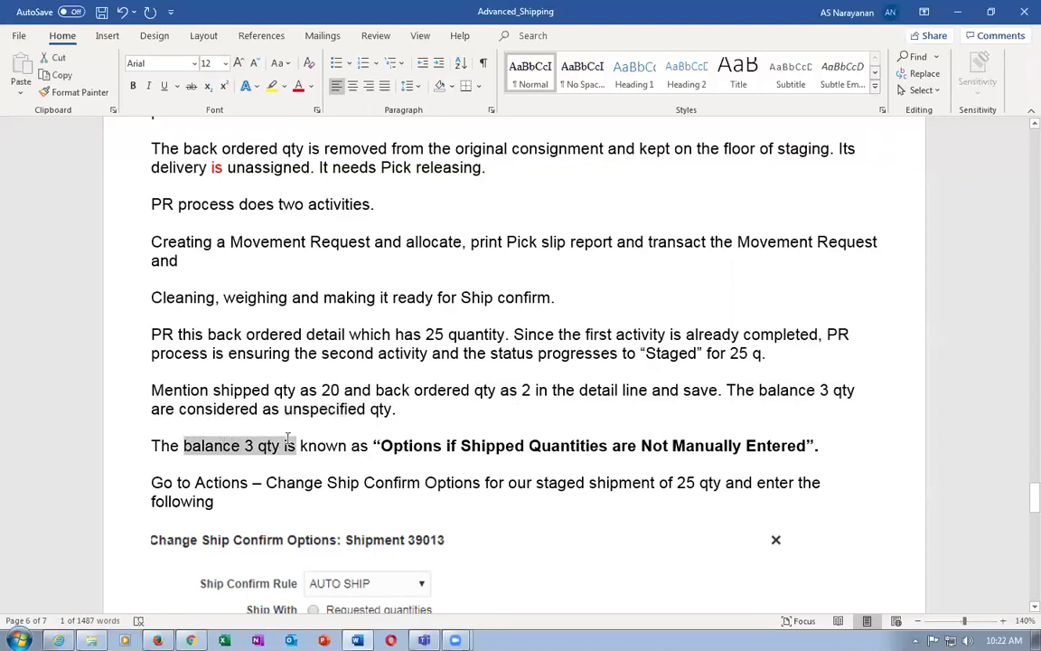
- Review the notes on the unspecified balance 3 qty and the "Options if Shipped Quantities are Not Manually Entered" wording by selecting them
left_click(226, 409)
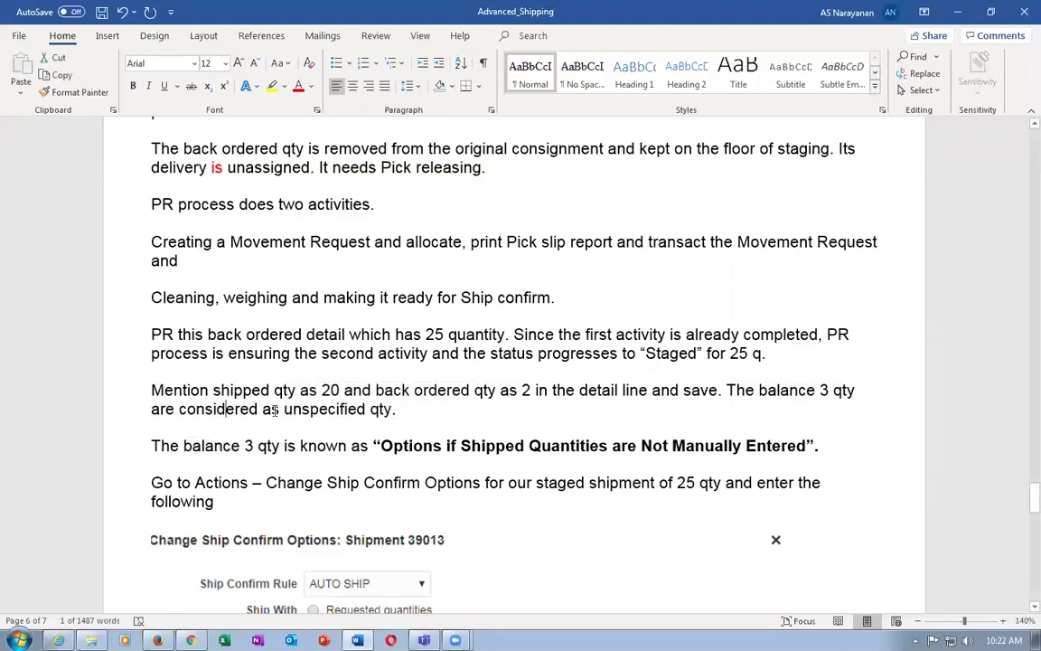
left_click_drag(276, 410, 398, 409)
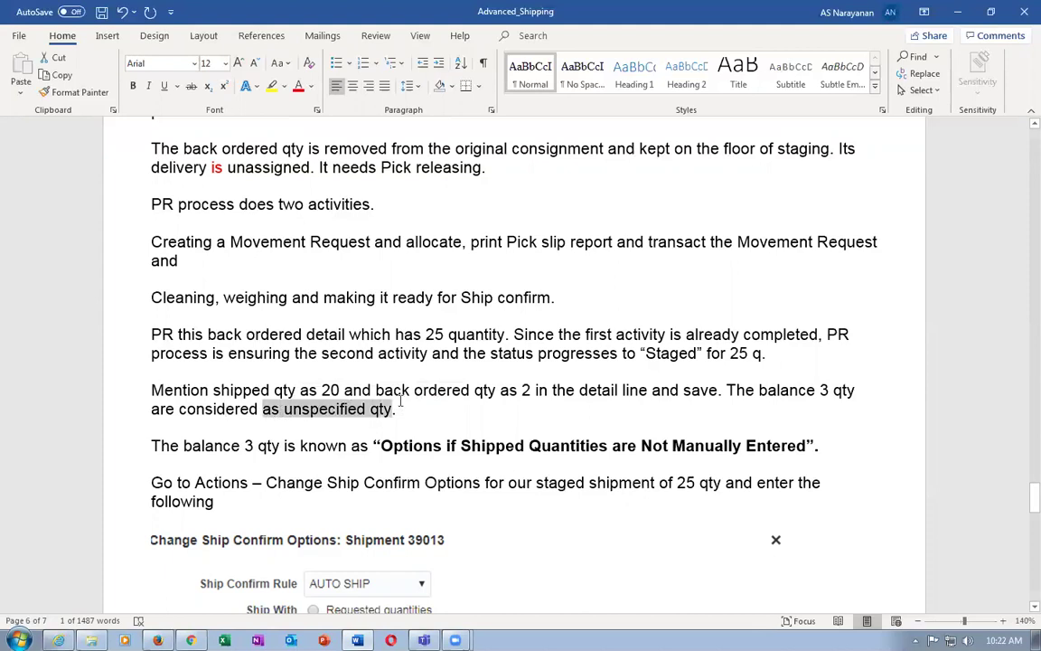
left_click(355, 447)
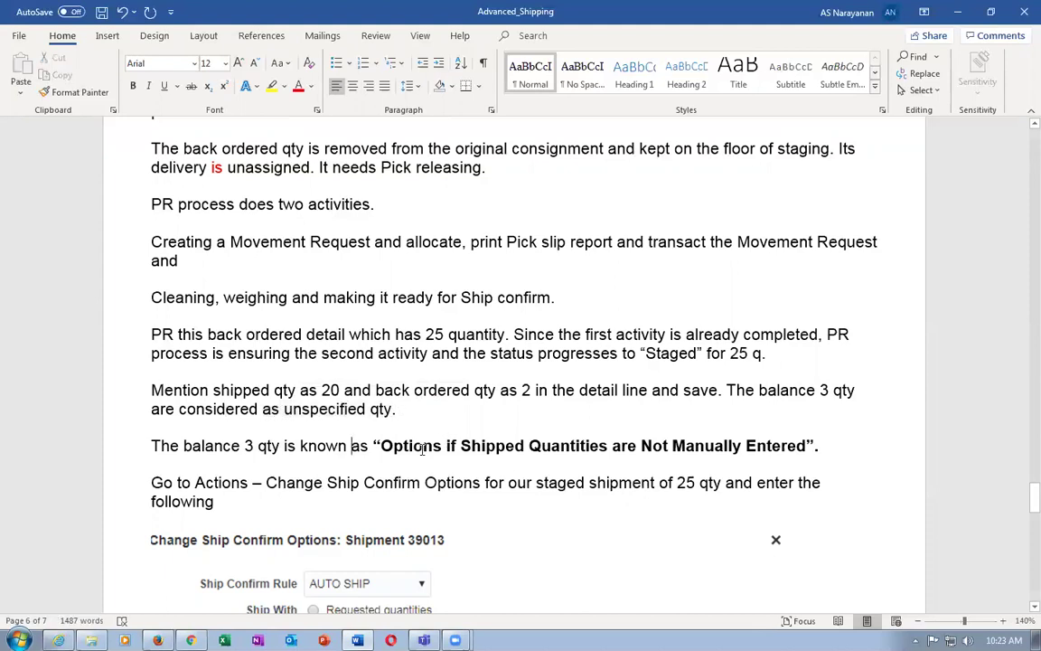
left_click_drag(424, 448, 719, 456)
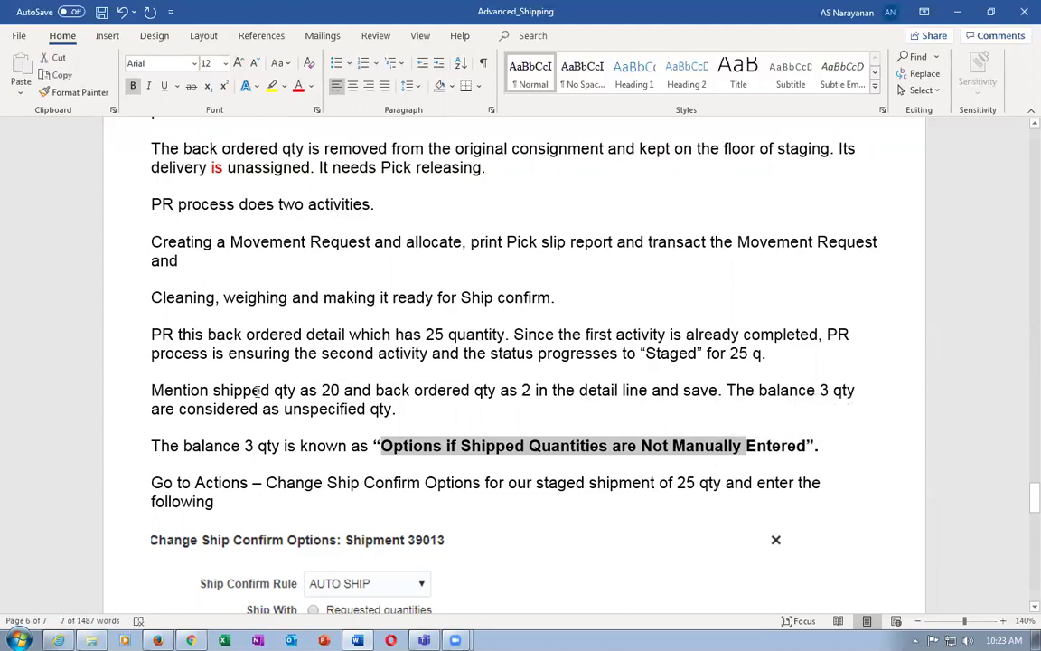
left_click(292, 390)
left_click_drag(500, 390, 533, 392)
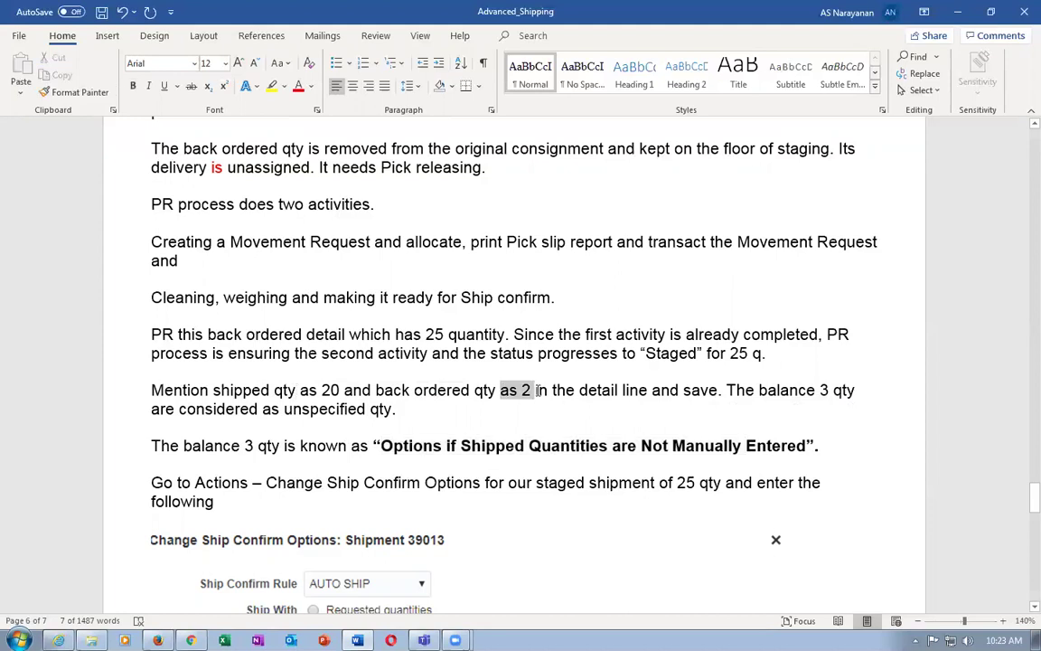
left_click_drag(231, 444, 268, 445)
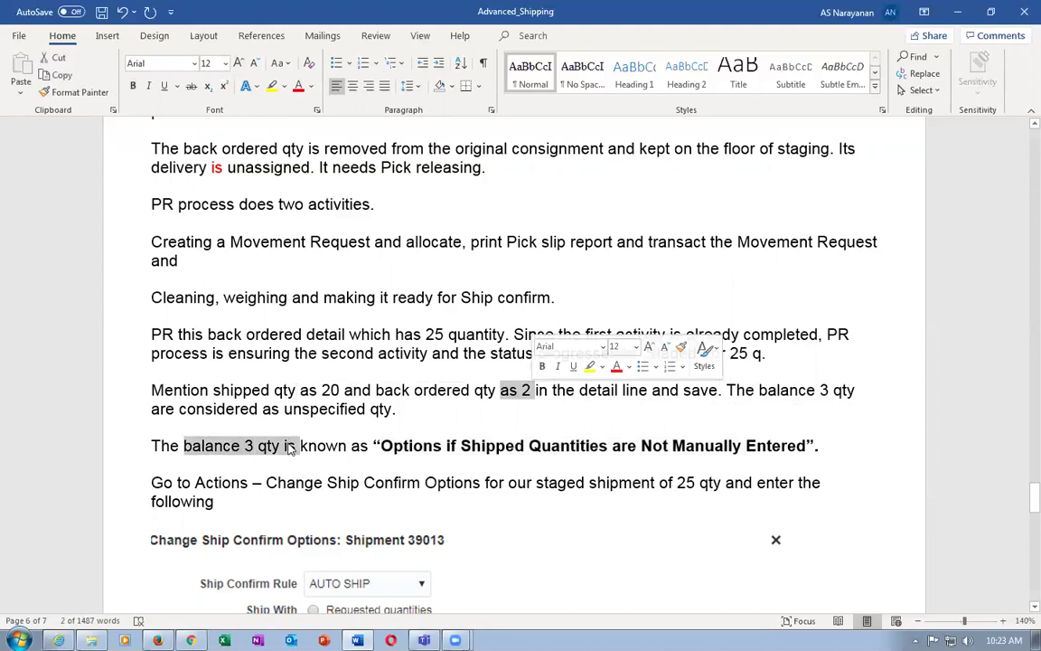
- Switch to Chrome and change shipment 30004's ship confirm options to ship with Ship quantities and Stage for quantities not manually entered, saving them
key("alt+Tab")
left_click(250, 406)
left_click(358, 403)
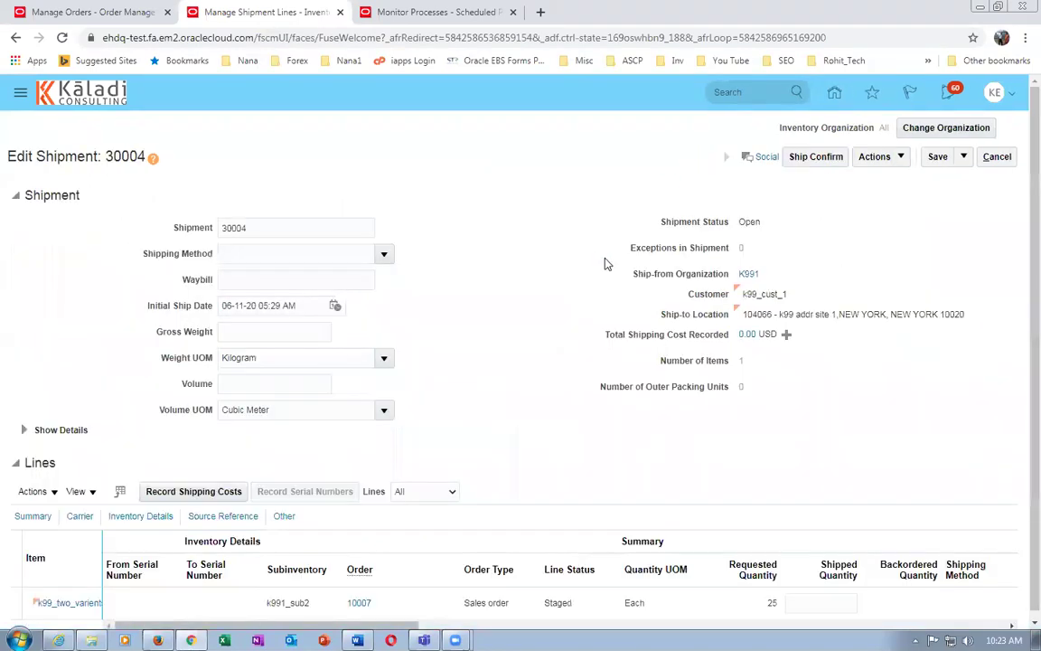
left_click(873, 159)
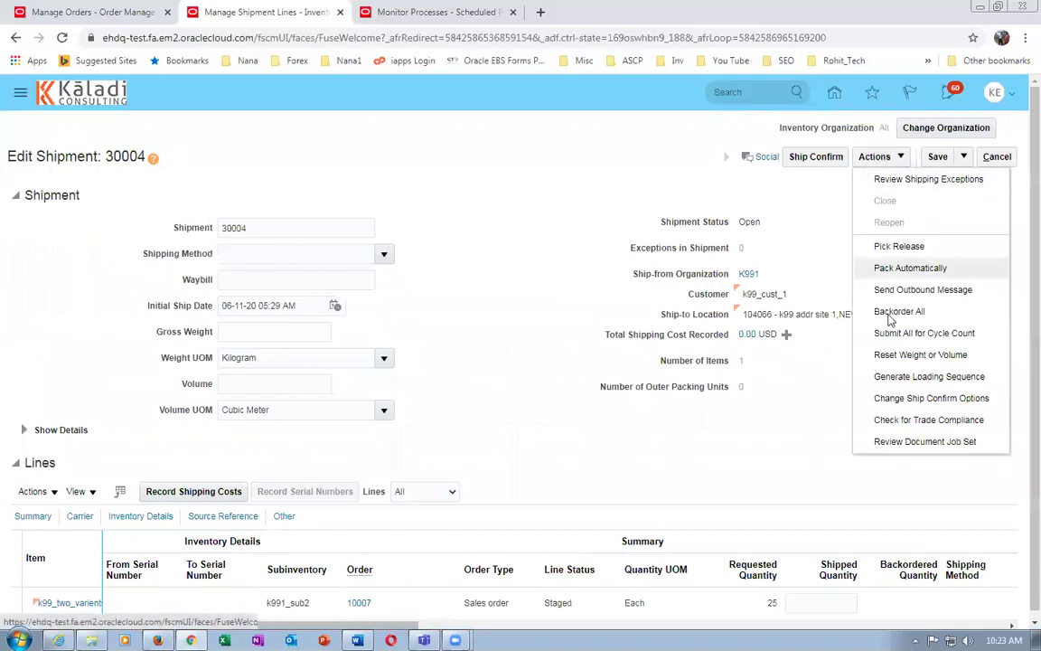
left_click(907, 399)
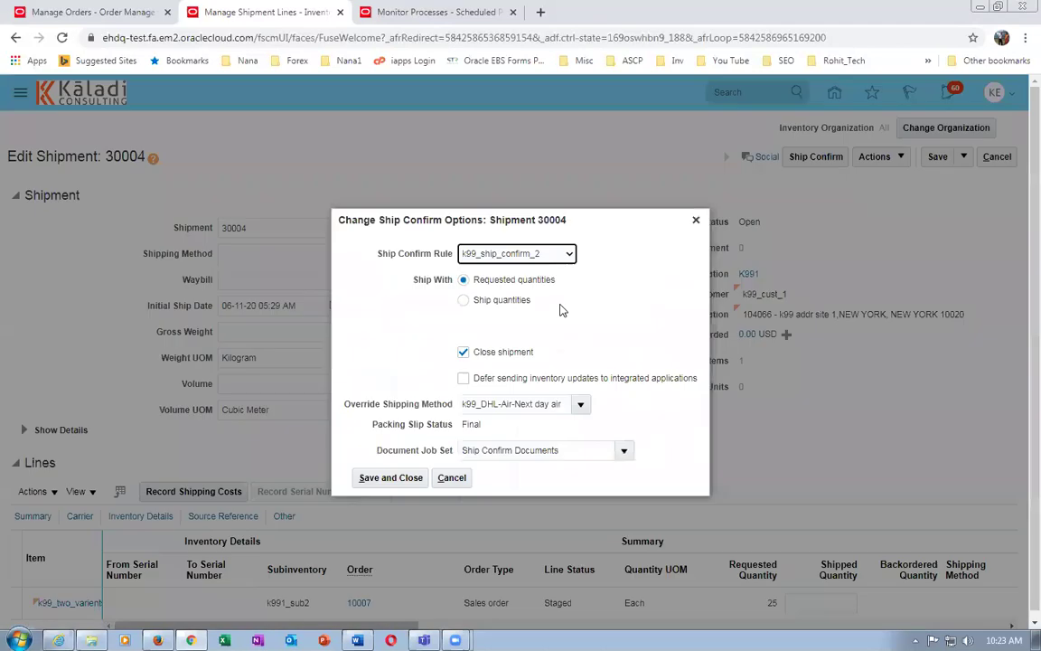
left_click(463, 301)
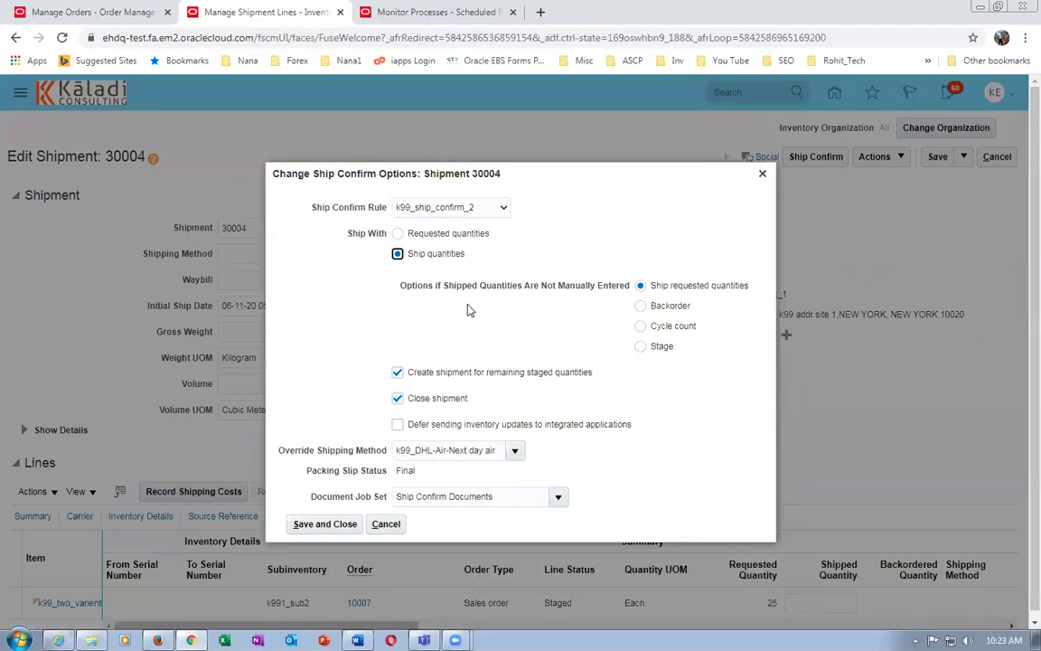
left_click(641, 348)
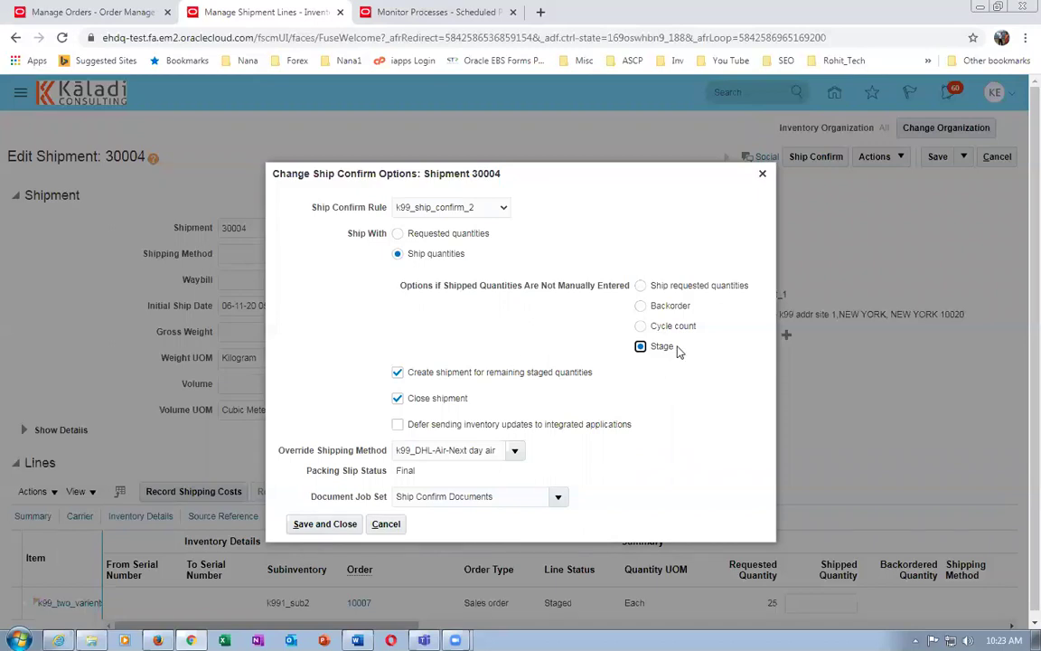
left_click(325, 525)
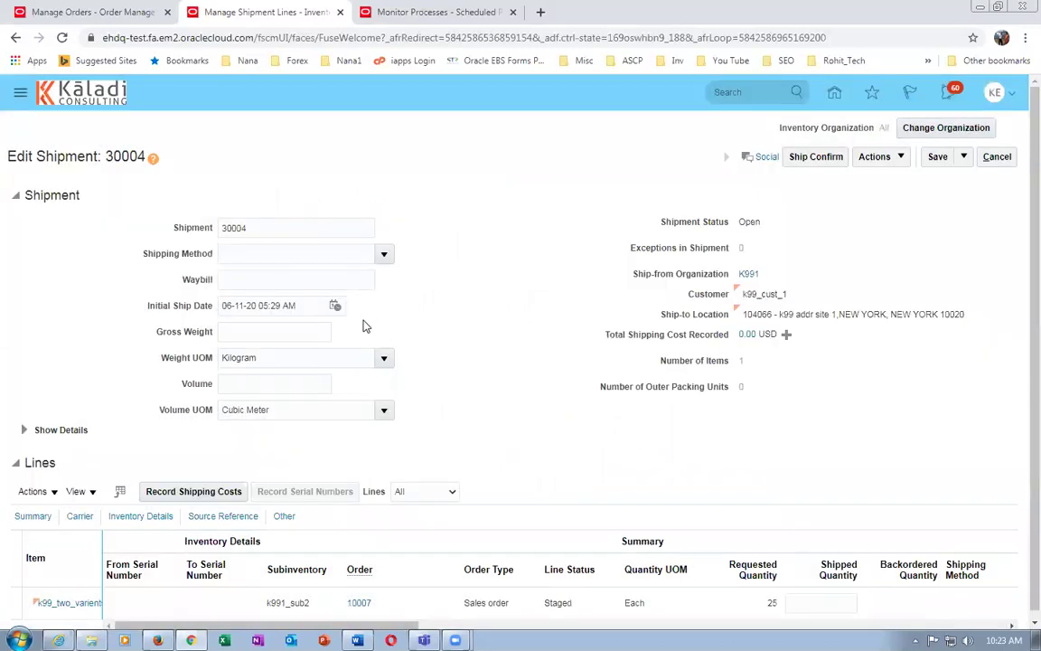
- Enter a shipped quantity of 20 and a backordered quantity of 2 on the k99_two_varients line, and ship confirm shipment 30004
scroll(474, 461, "down", 1)
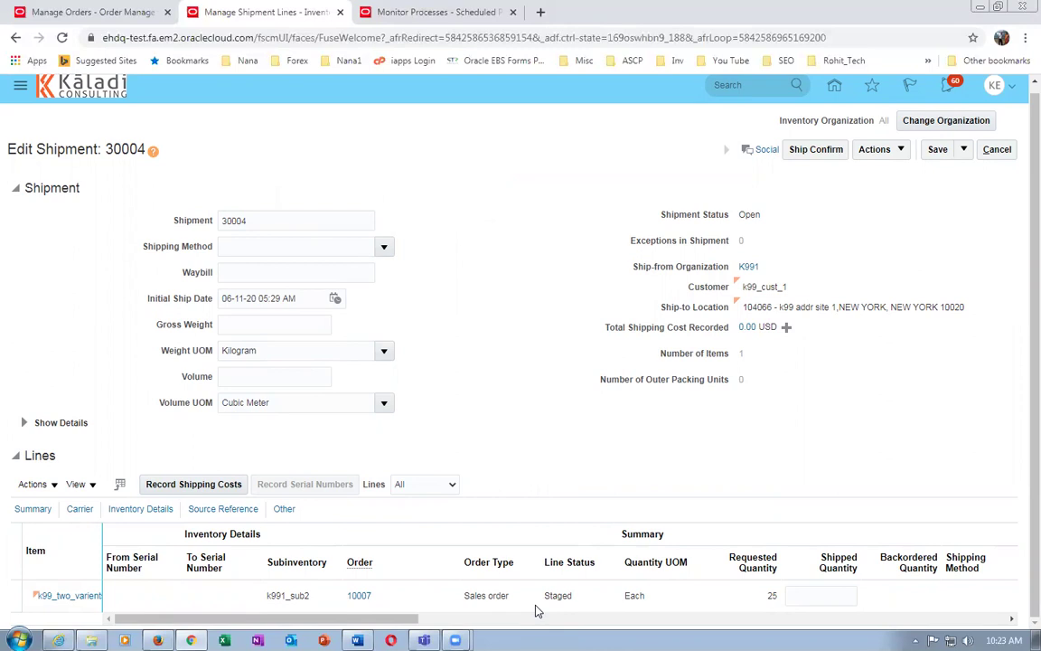
left_click(818, 594)
type("20")
key("Tab")
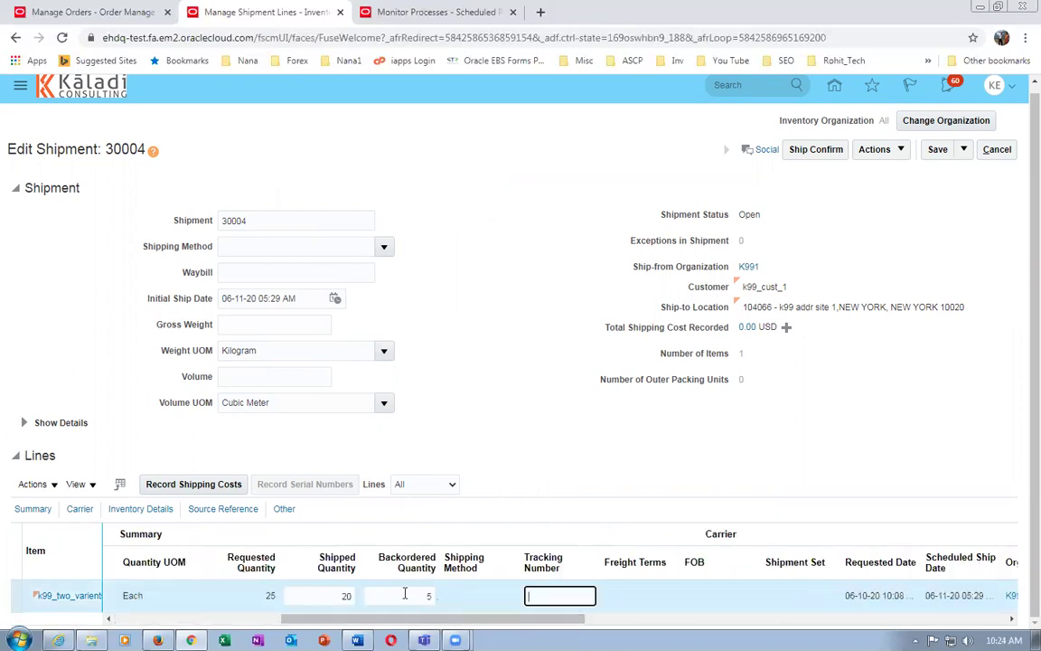
left_click(405, 593)
type("2")
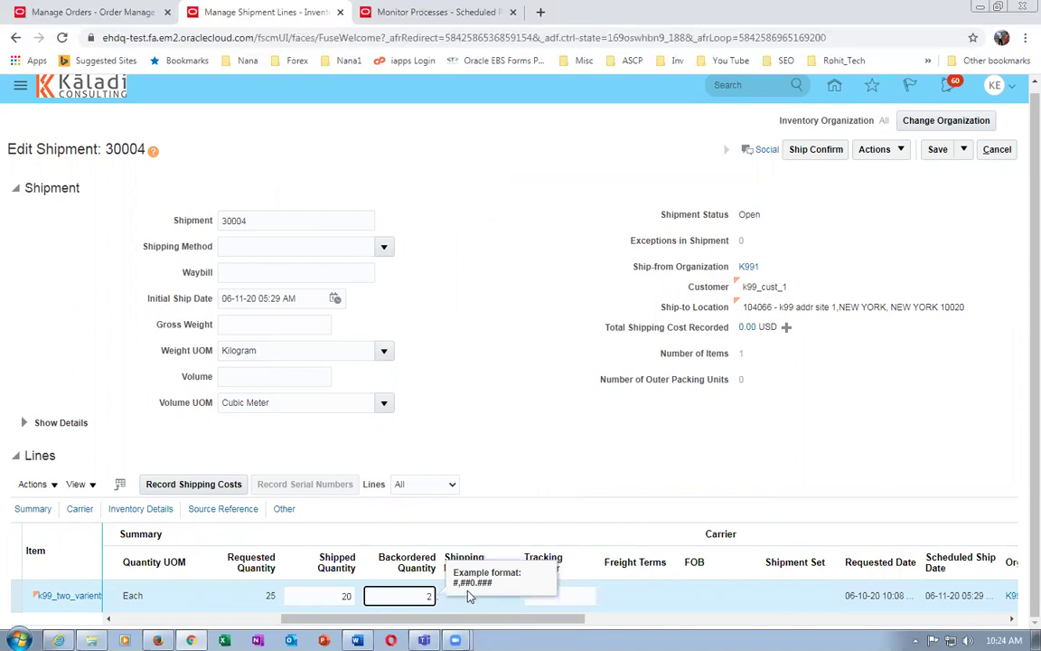
left_click(548, 474)
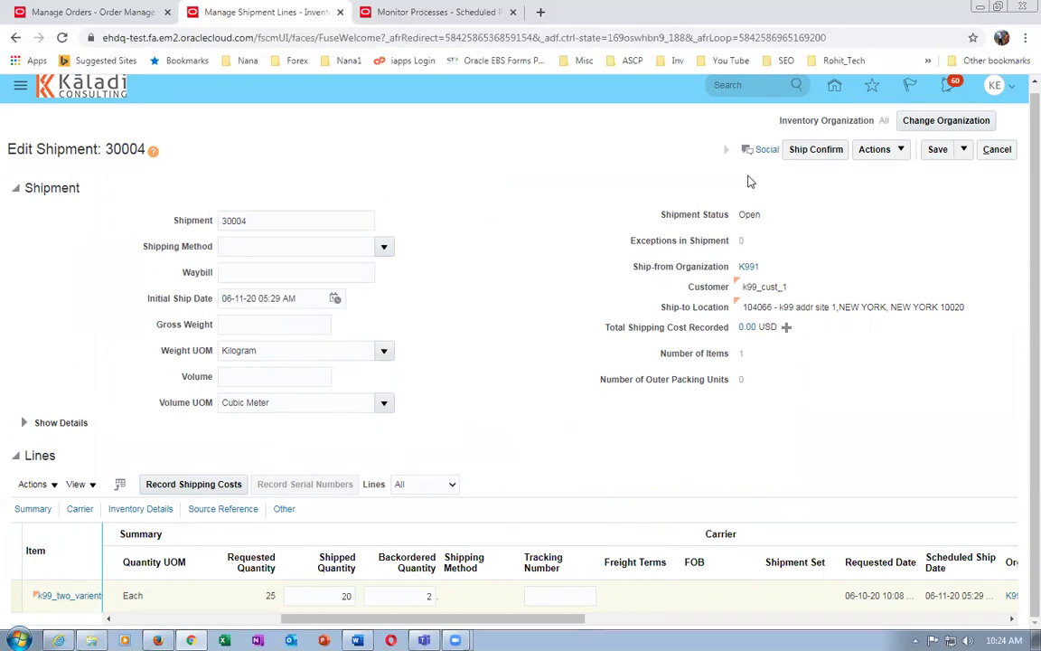
left_click(818, 149)
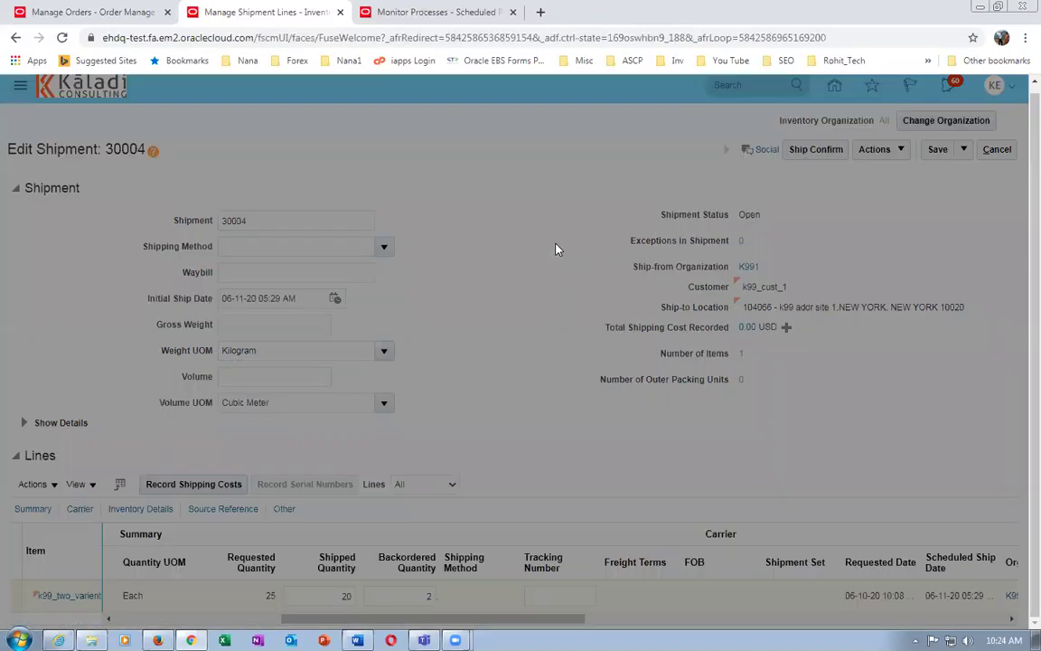
left_click(726, 400)
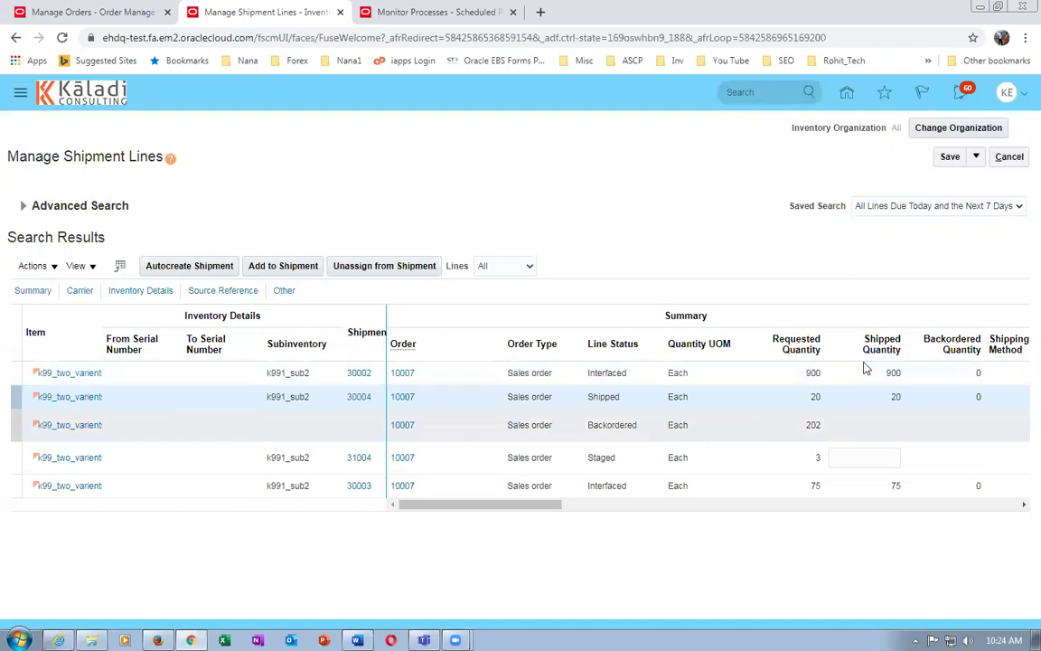
- Rerun the shipment lines search and check the status and requested quantity of the lines on shipments 30004 and 31004
left_click(24, 205)
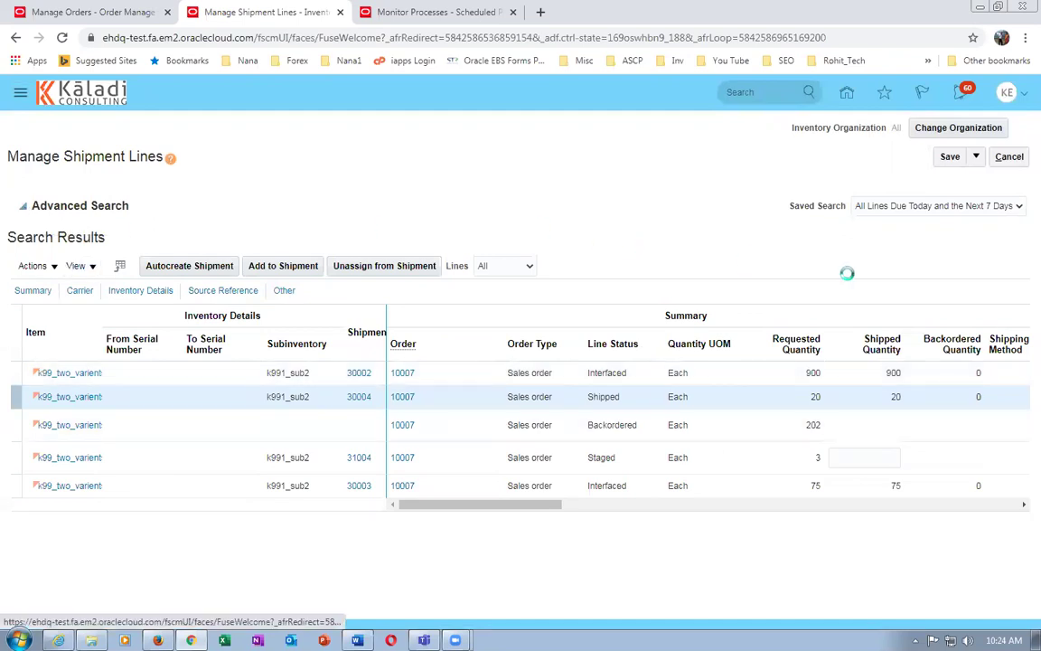
left_click(791, 343)
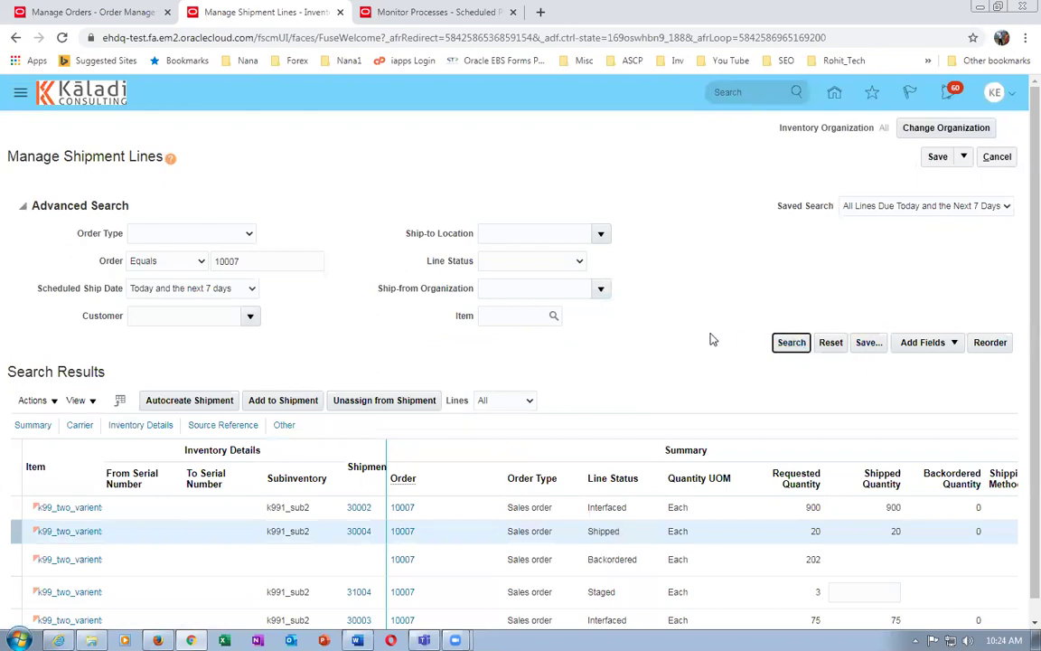
left_click(734, 402)
left_click(641, 409)
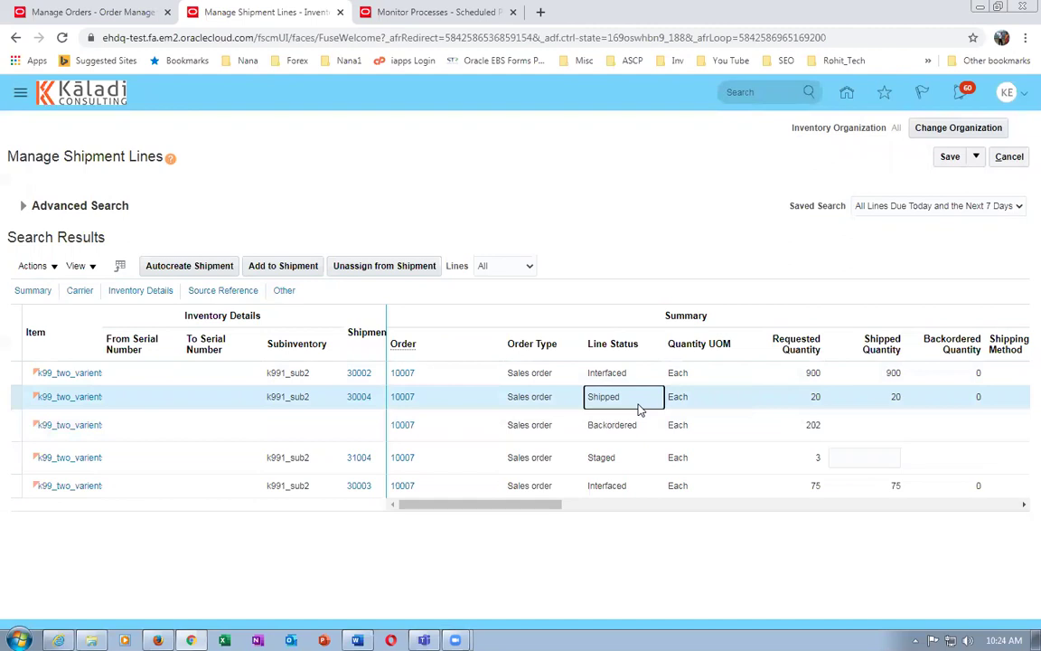
left_click(783, 459)
left_click(632, 461)
left_click(756, 460)
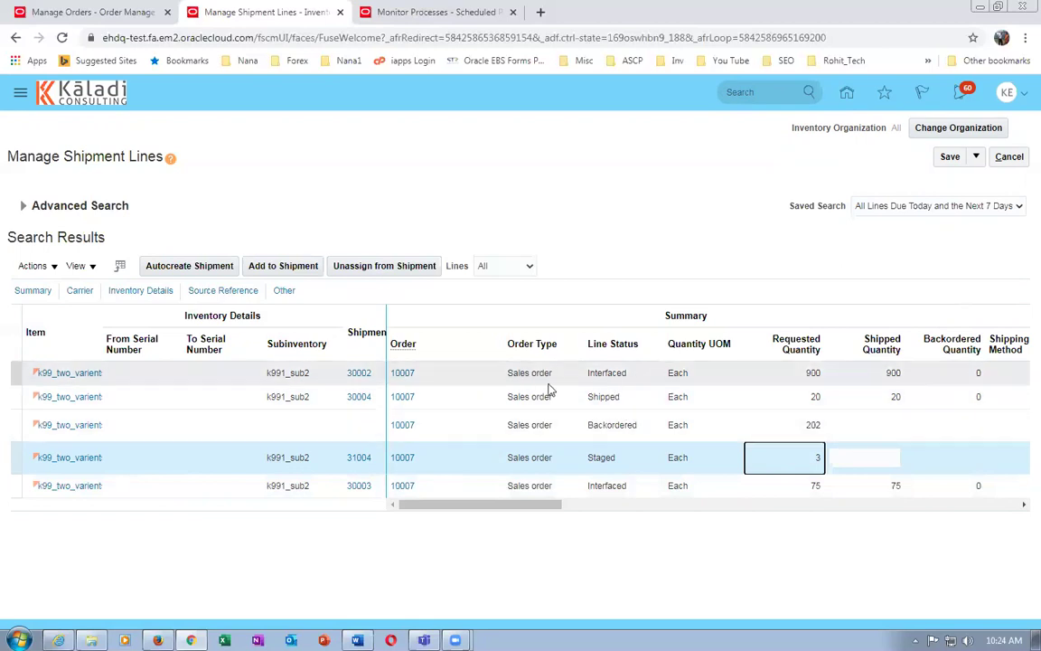
left_click(800, 397)
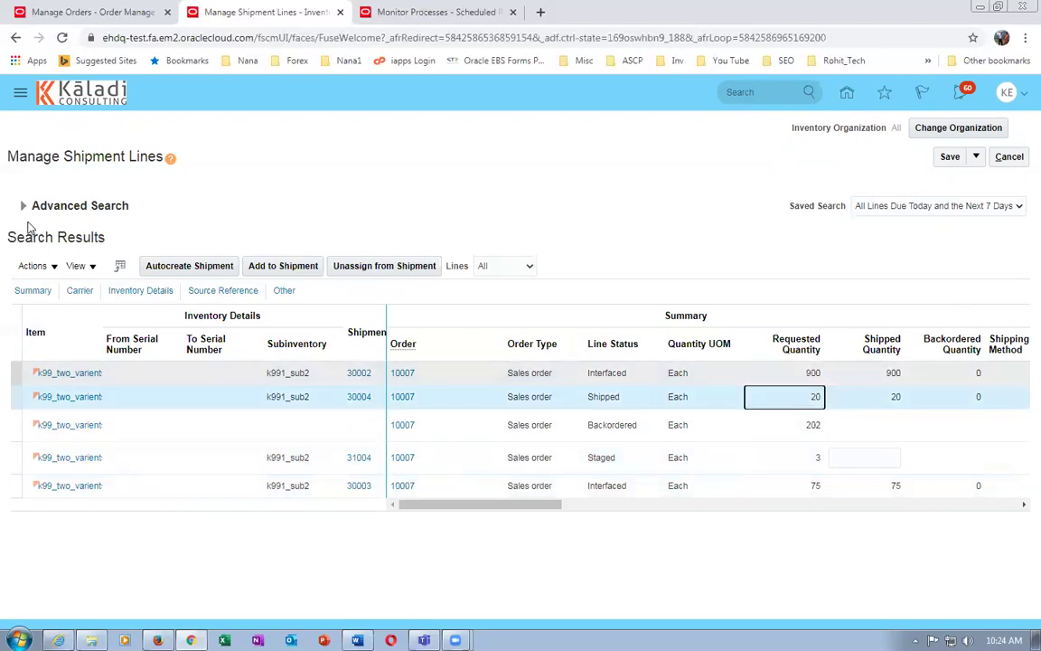
left_click(24, 206)
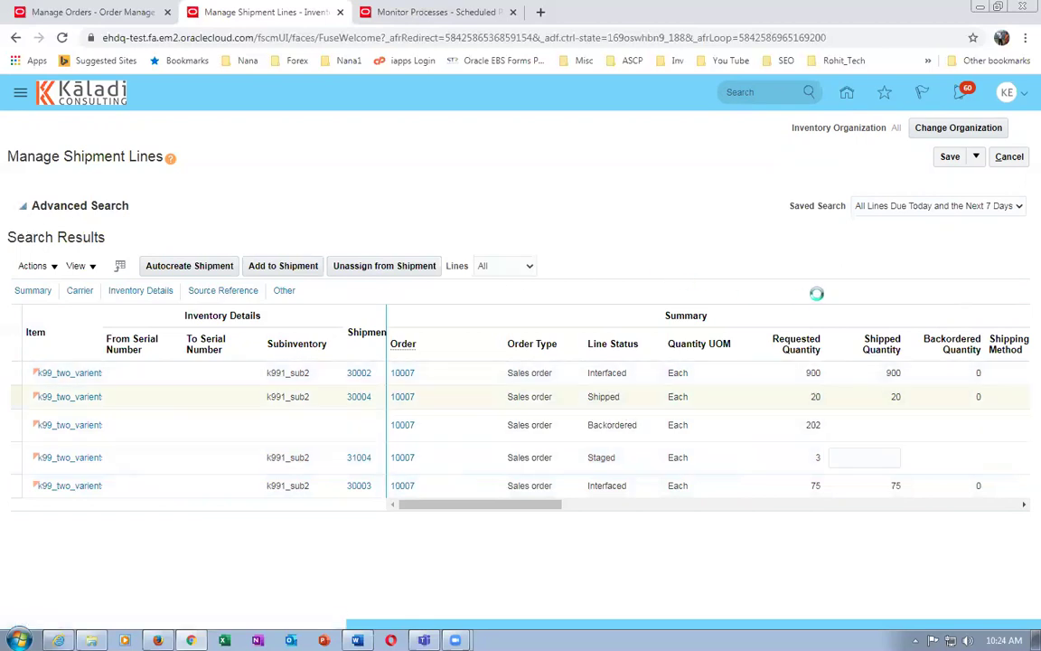
left_click(783, 347)
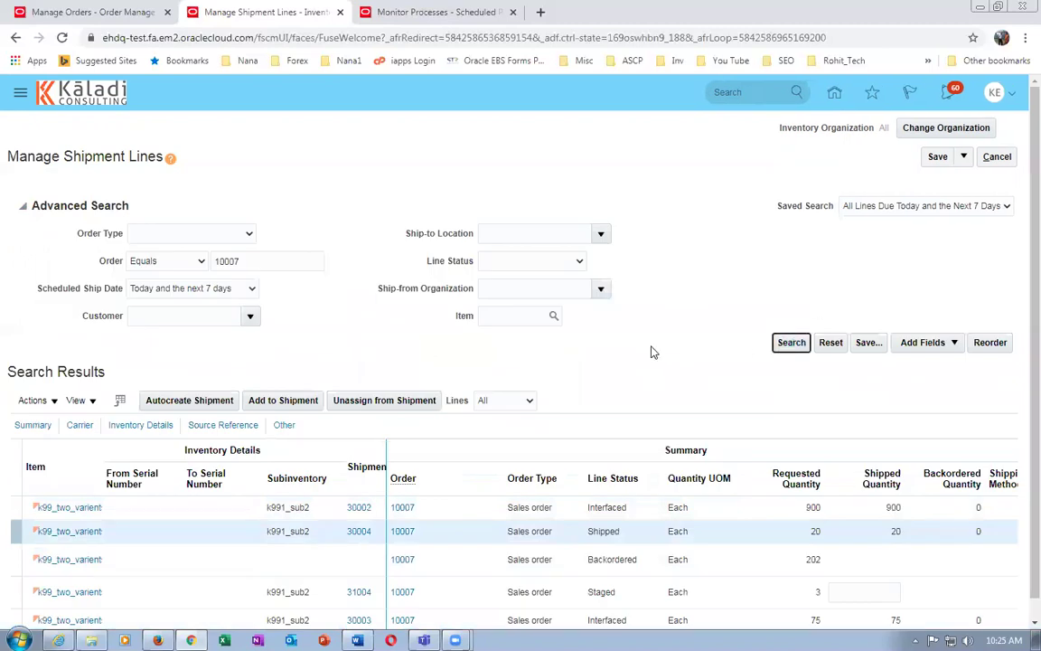
left_click(615, 425)
- Return to the Manage Orders page, leave the order's fulfillment view, and refresh its order lines
left_click(60, 14)
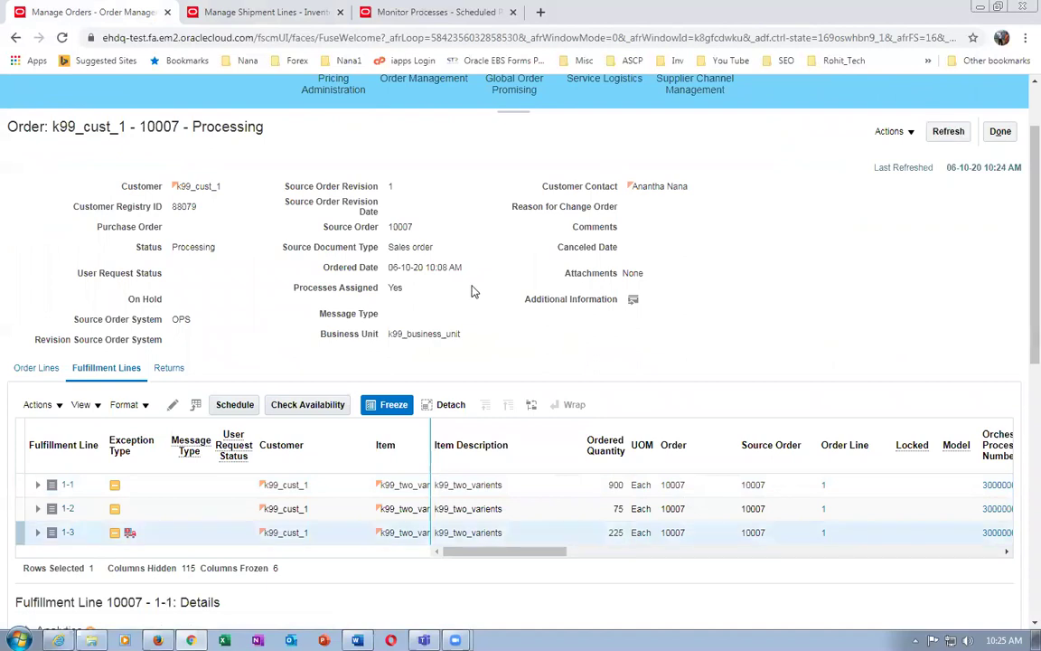
left_click(1000, 131)
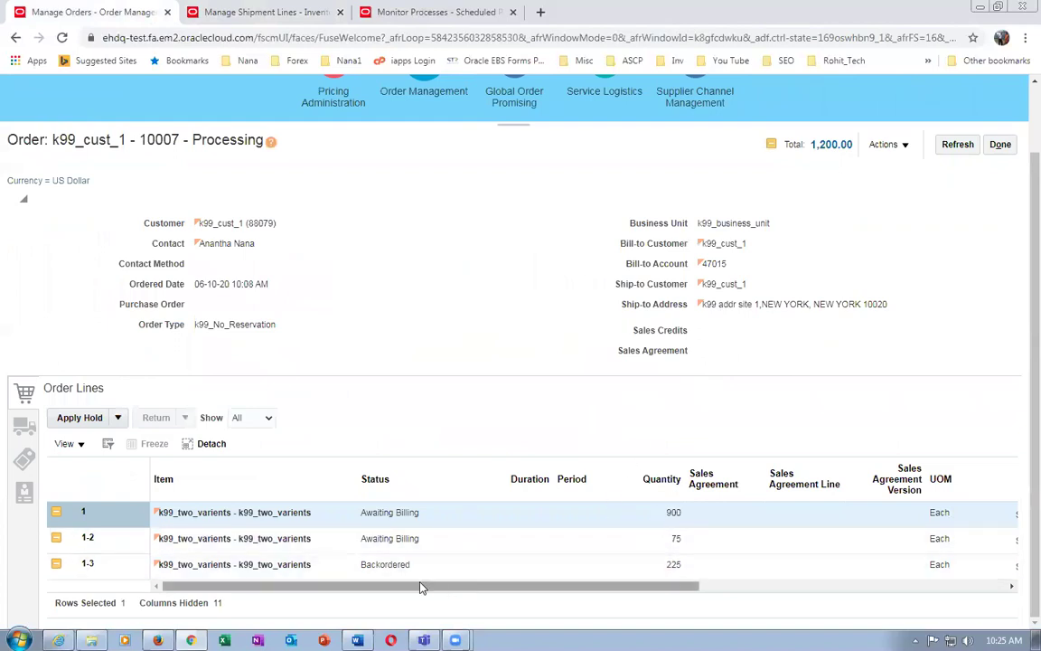
left_click(959, 145)
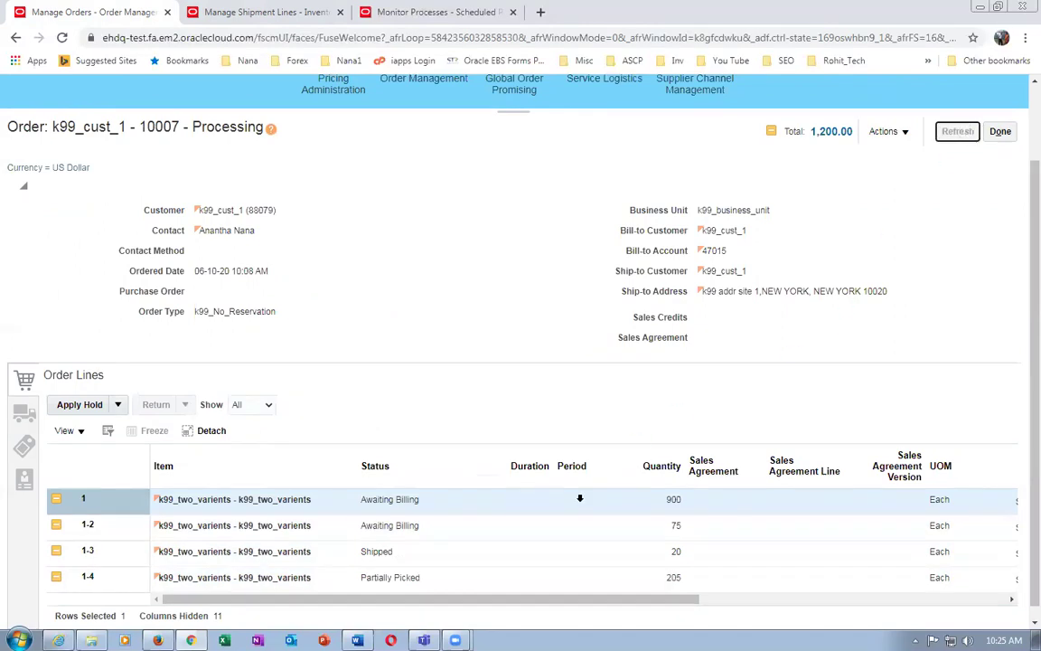
- Check the status and quantity of order lines 1-3 and 1-4, and close the order
left_click(574, 581)
left_click(458, 583)
left_click(697, 584)
left_click(670, 590)
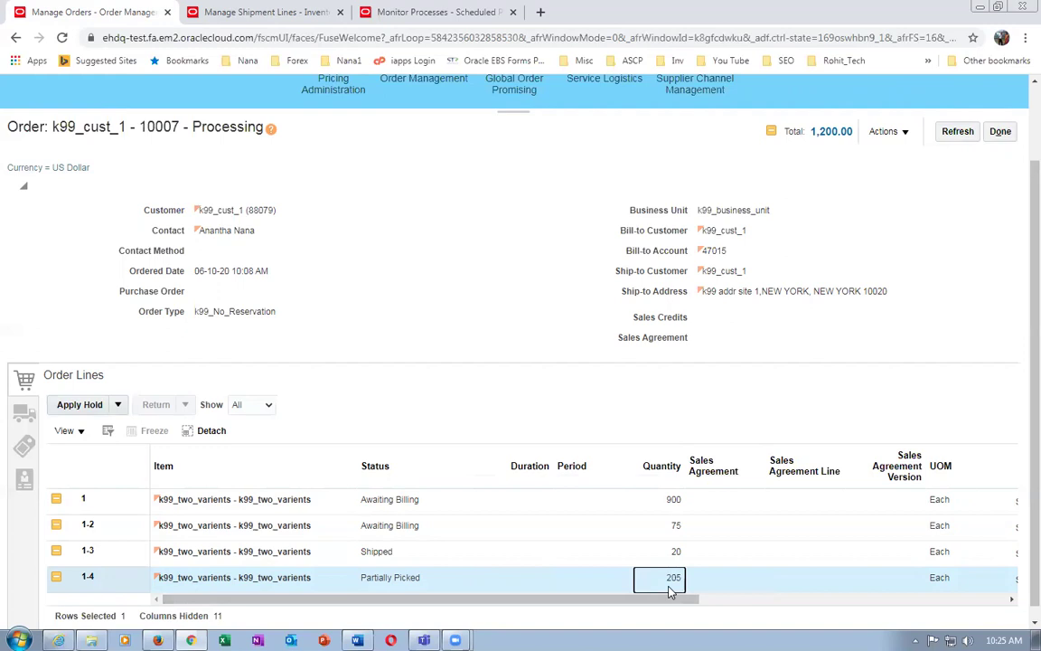
left_click(452, 585)
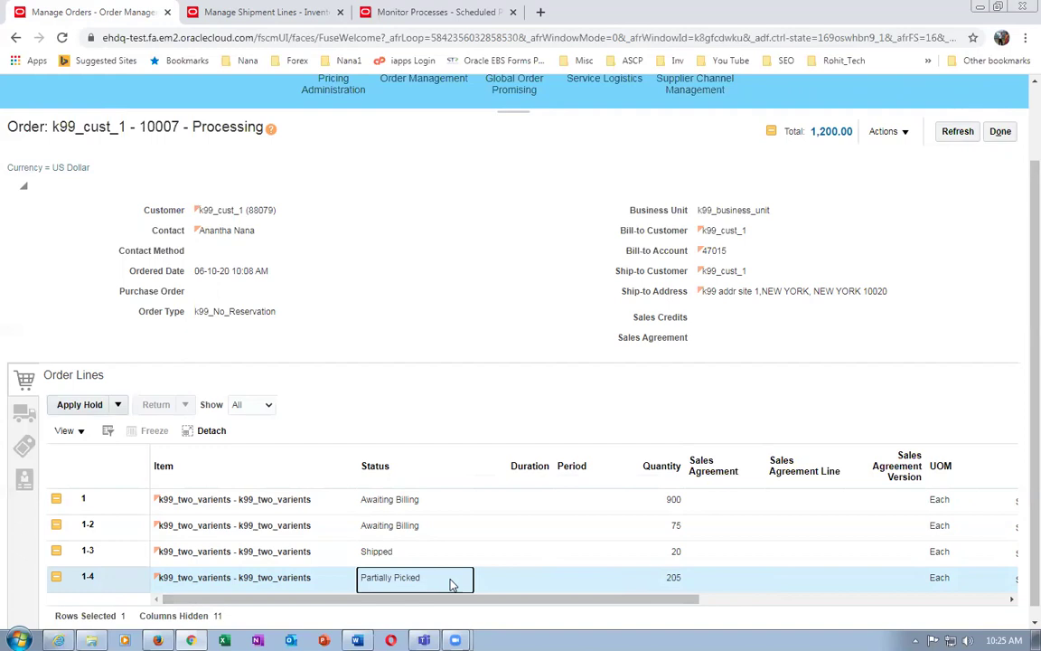
left_click(440, 549)
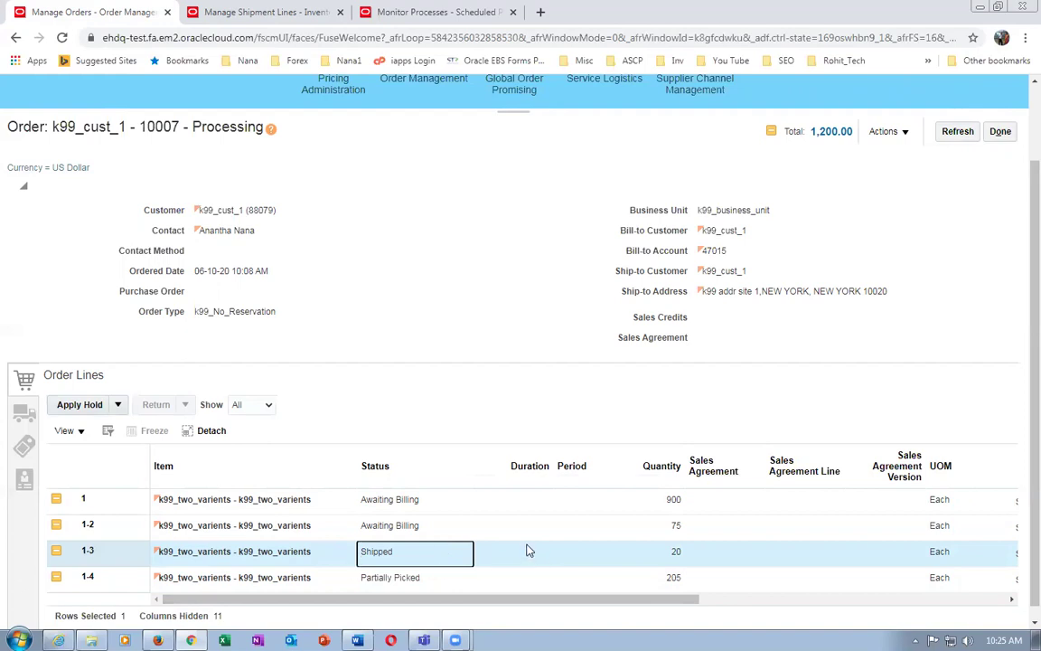
left_click(483, 281)
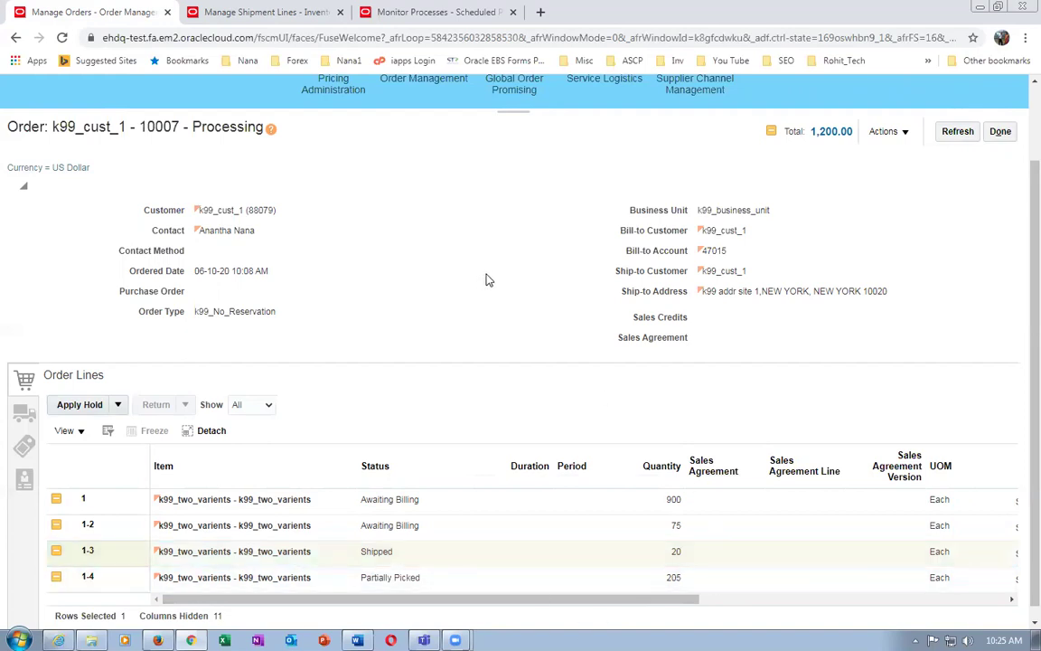
left_click(1001, 132)
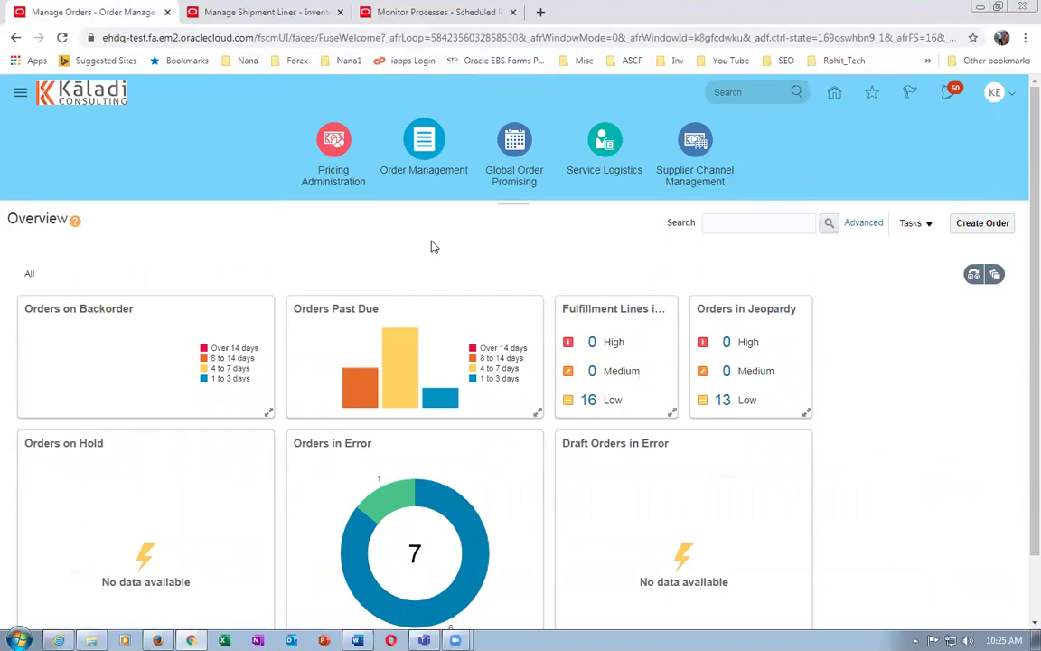
- Switch to File Explorer and browse to the inner Fusion_Additional_Docs_Records folder on Local Disk (C:)
left_click(91, 640)
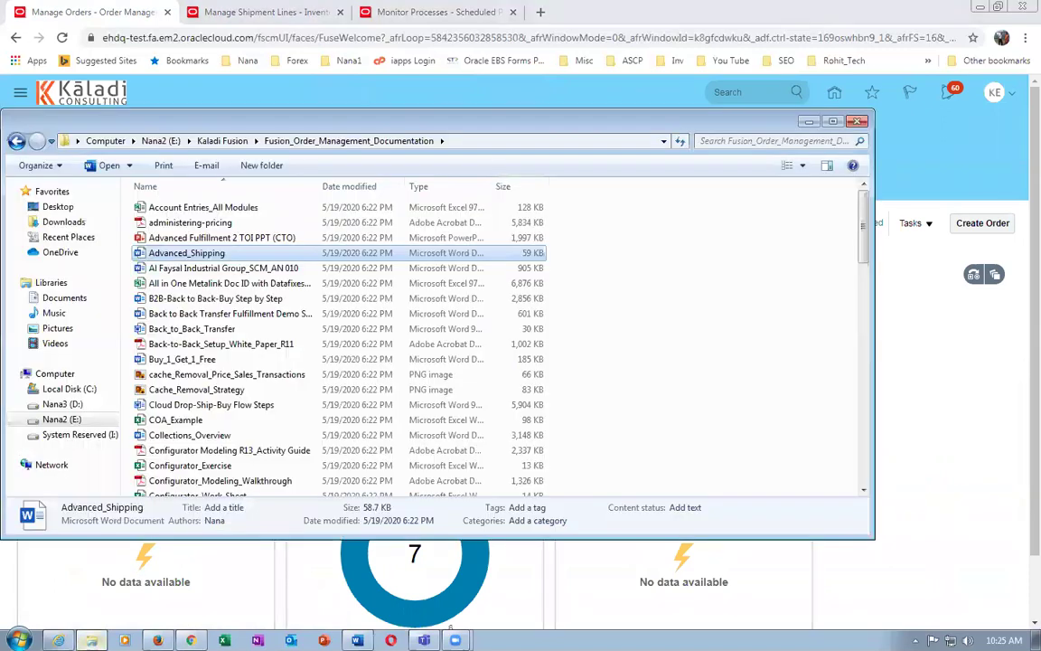
left_click(249, 420)
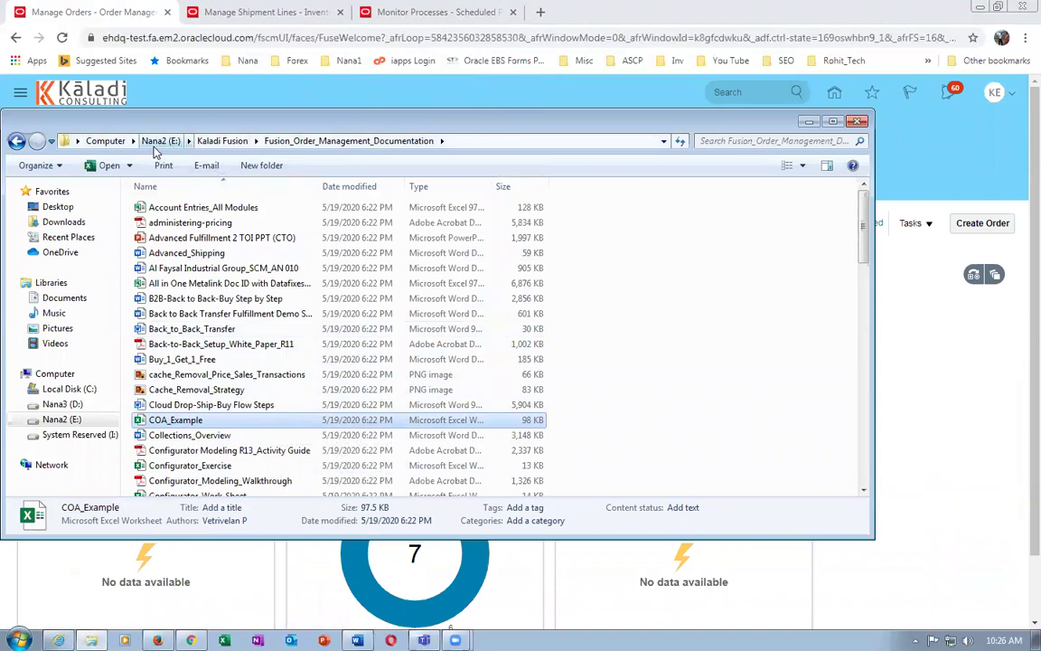
left_click(56, 388)
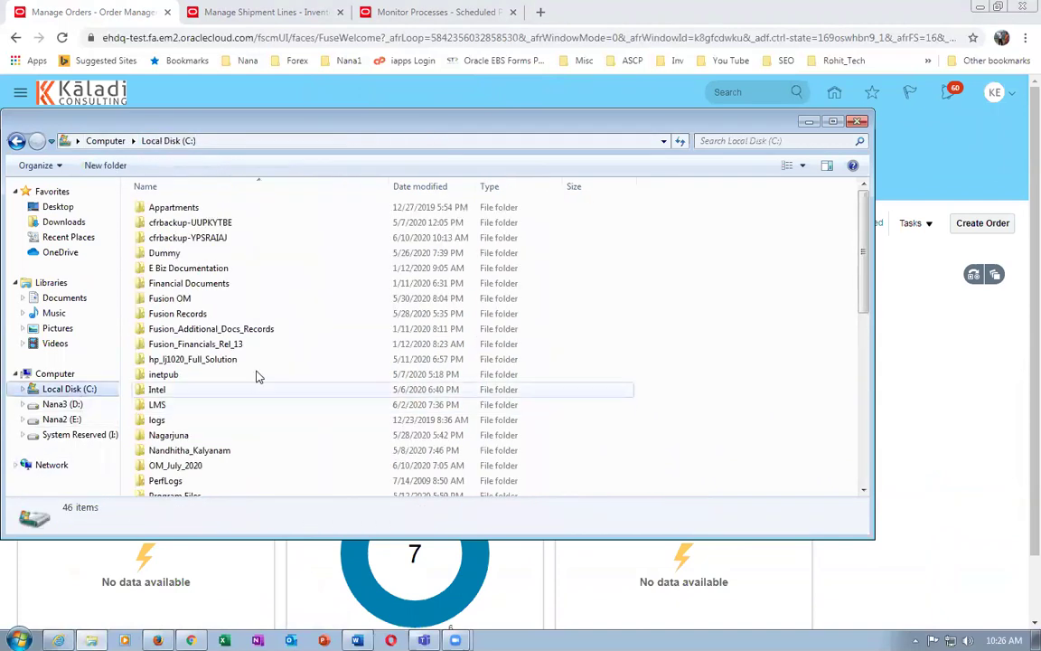
double_click(261, 329)
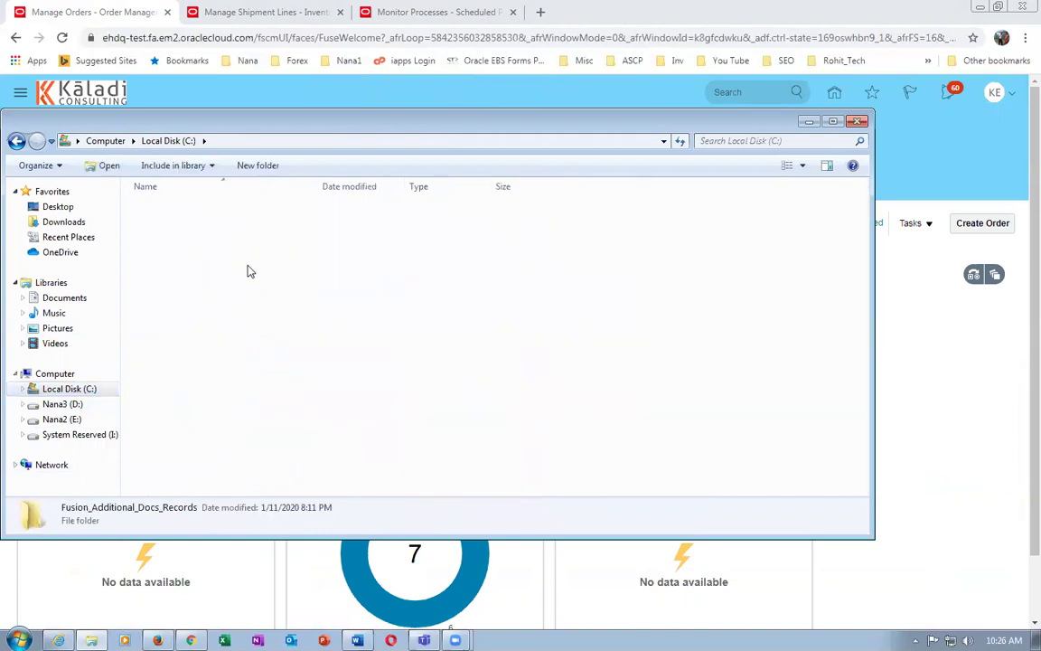
double_click(259, 226)
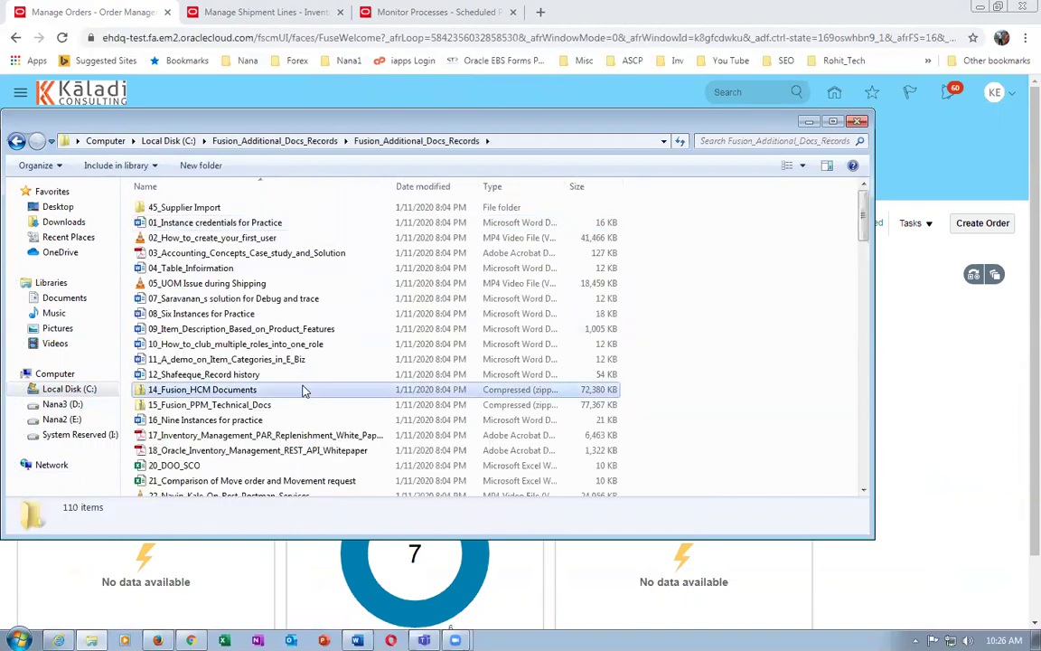
- Locate the 53_Items for OM Demo worksheet in the folder and open it in Excel
left_click(297, 389)
scroll(297, 390, "down", 1)
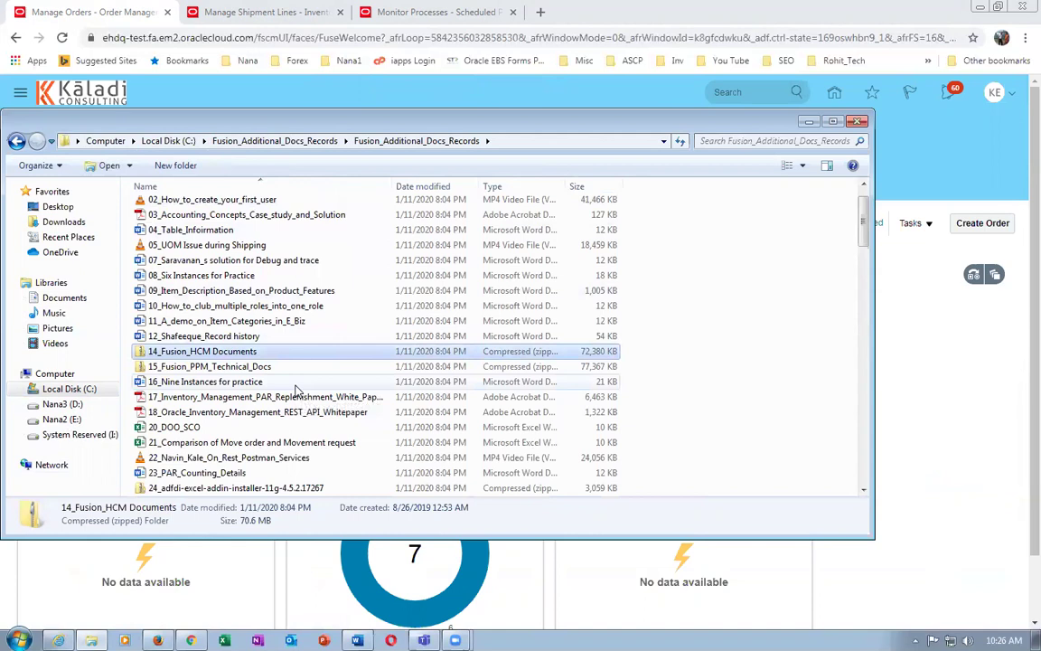
scroll(296, 389, "down", 14)
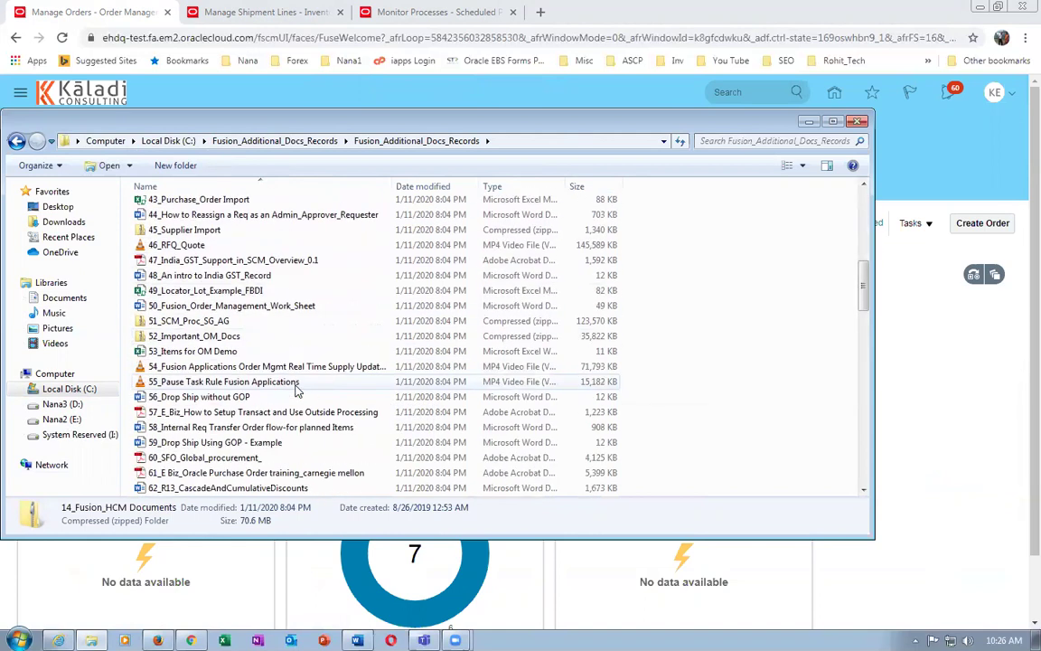
left_click(260, 354)
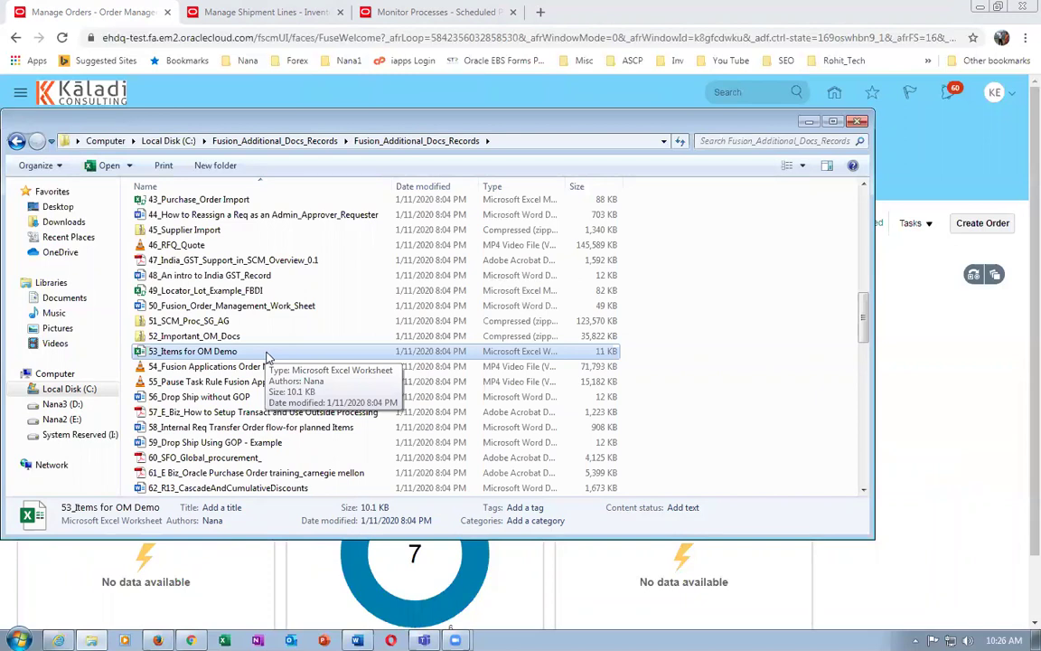
double_click(267, 353)
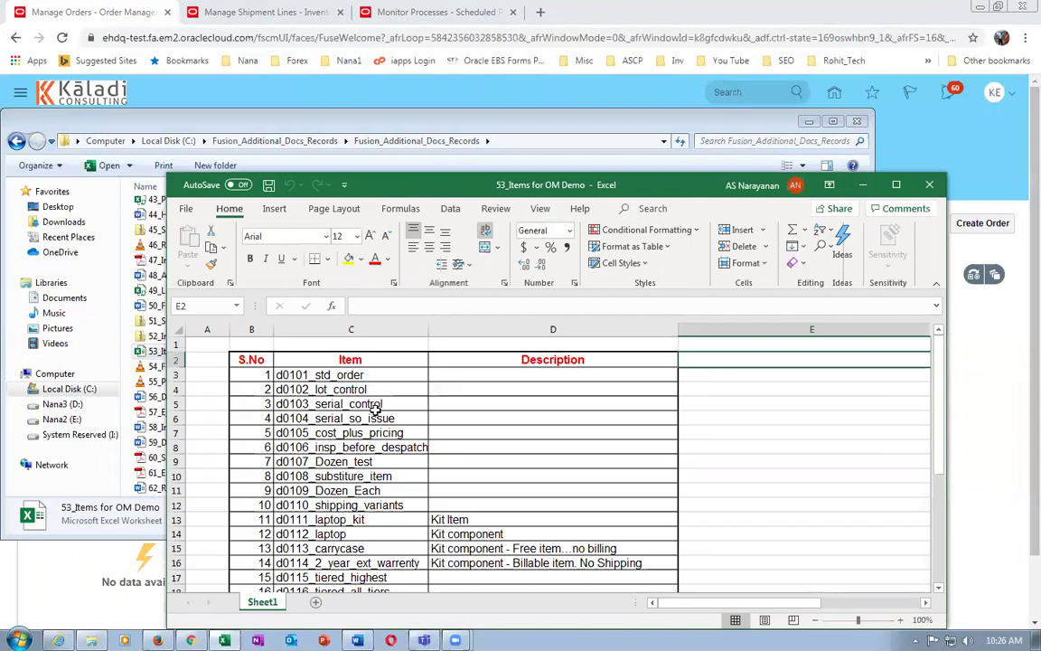
- Review the d0111_laptop_kit row and its components d0112_laptop, d0113_carrycase and d0114_2_year_ext_warrenty together with their descriptions
left_click(375, 406)
scroll(370, 402, "down", 2)
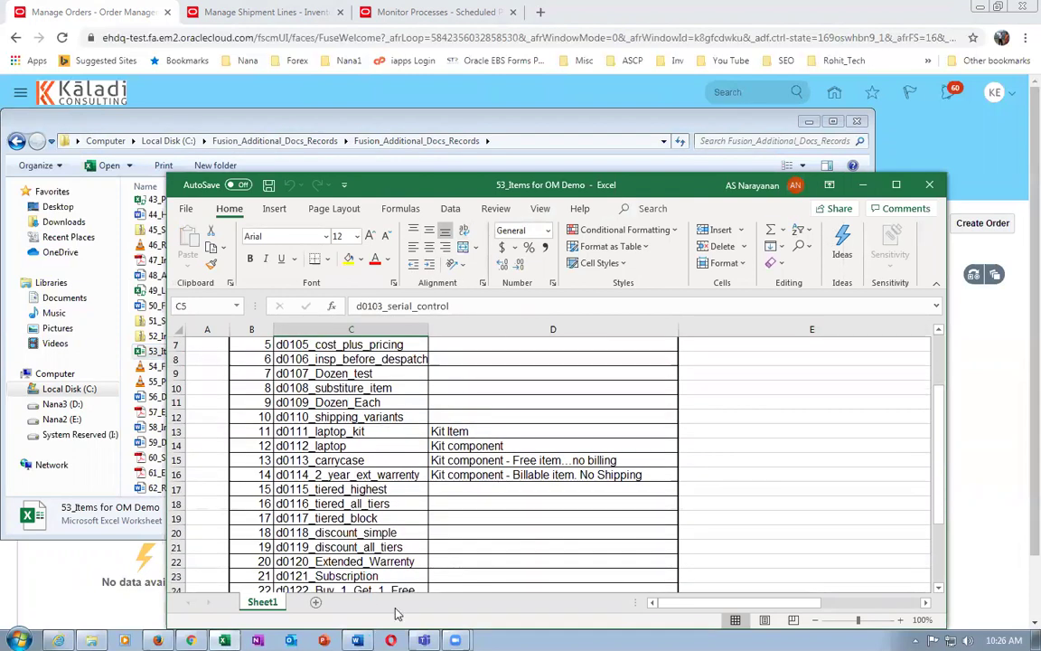
left_click(303, 431)
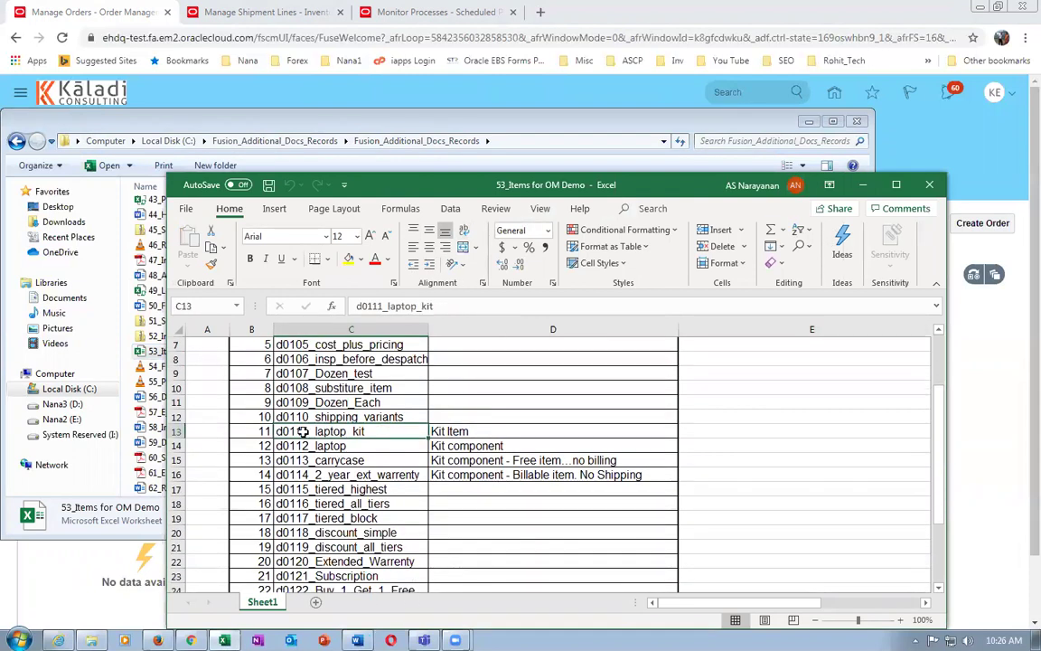
left_click(503, 433)
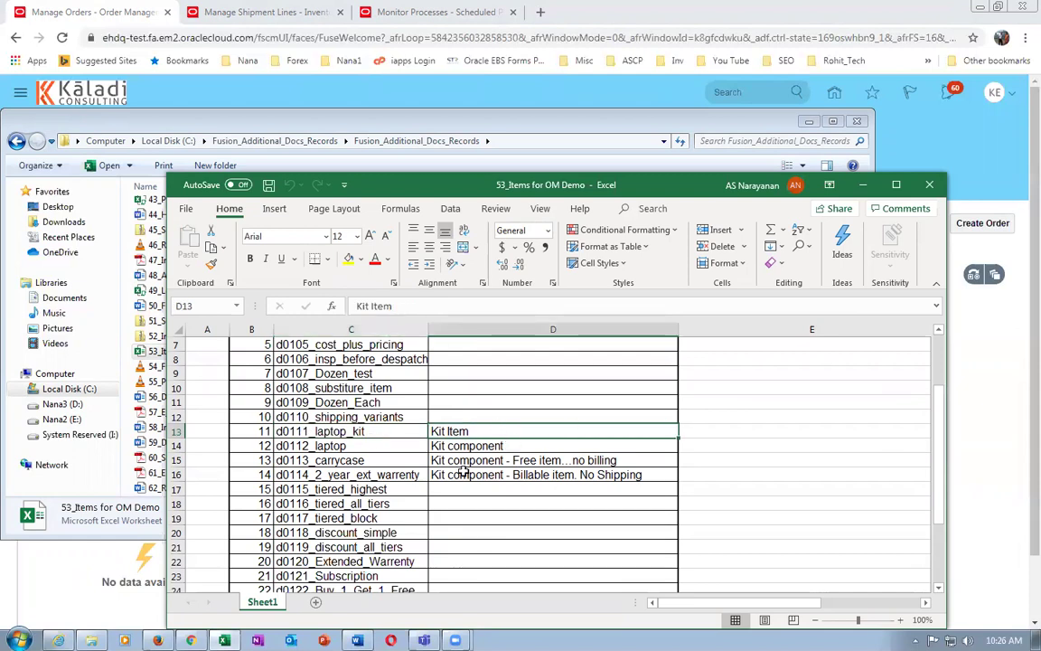
left_click(340, 445)
left_click(377, 460)
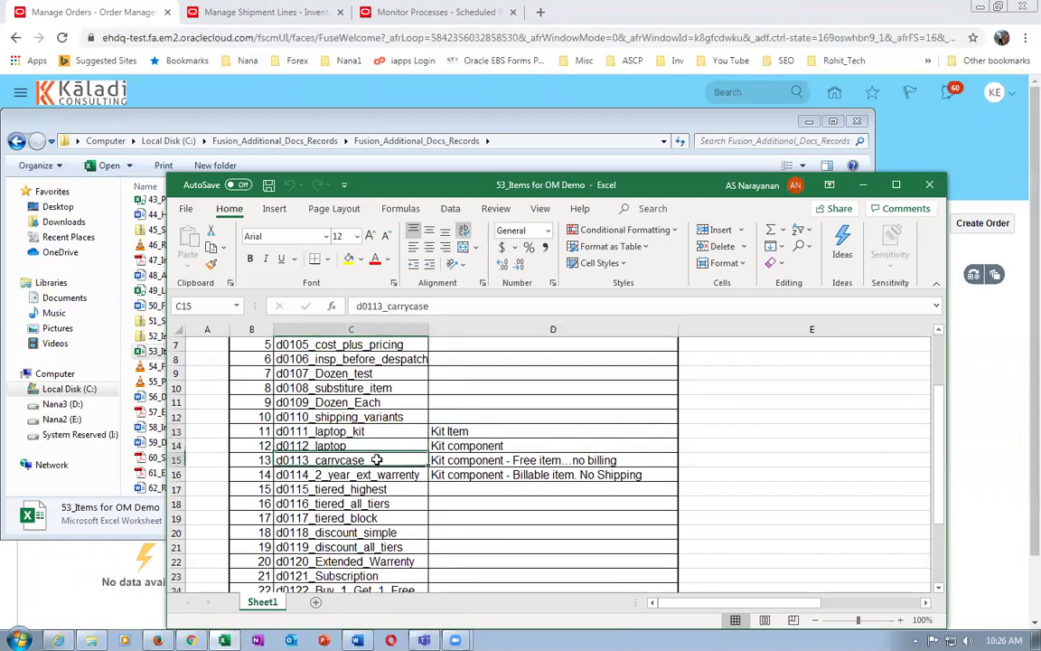
left_click(390, 477)
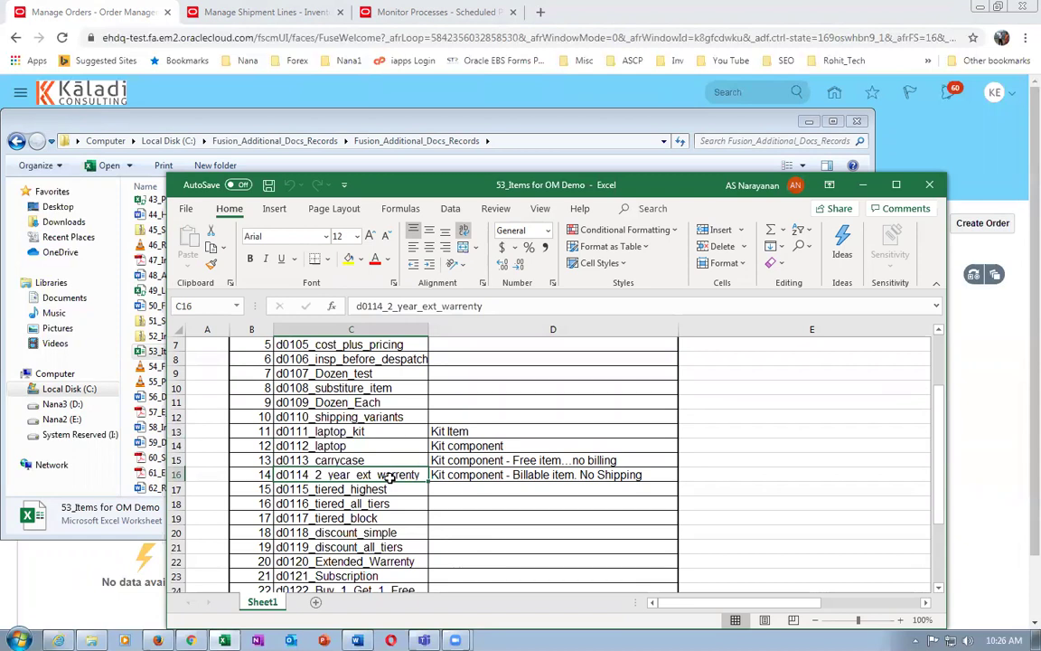
left_click(439, 432)
left_click(452, 447)
left_click(497, 463)
left_click(476, 475)
left_click(451, 433)
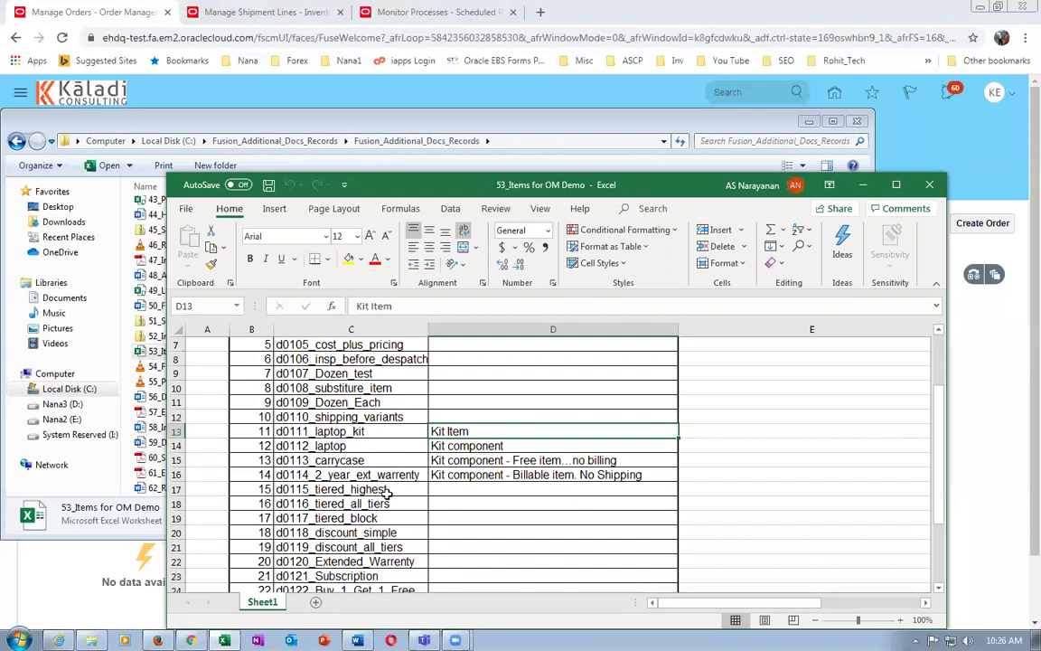
left_click(380, 446)
left_click(380, 460)
left_click(382, 476)
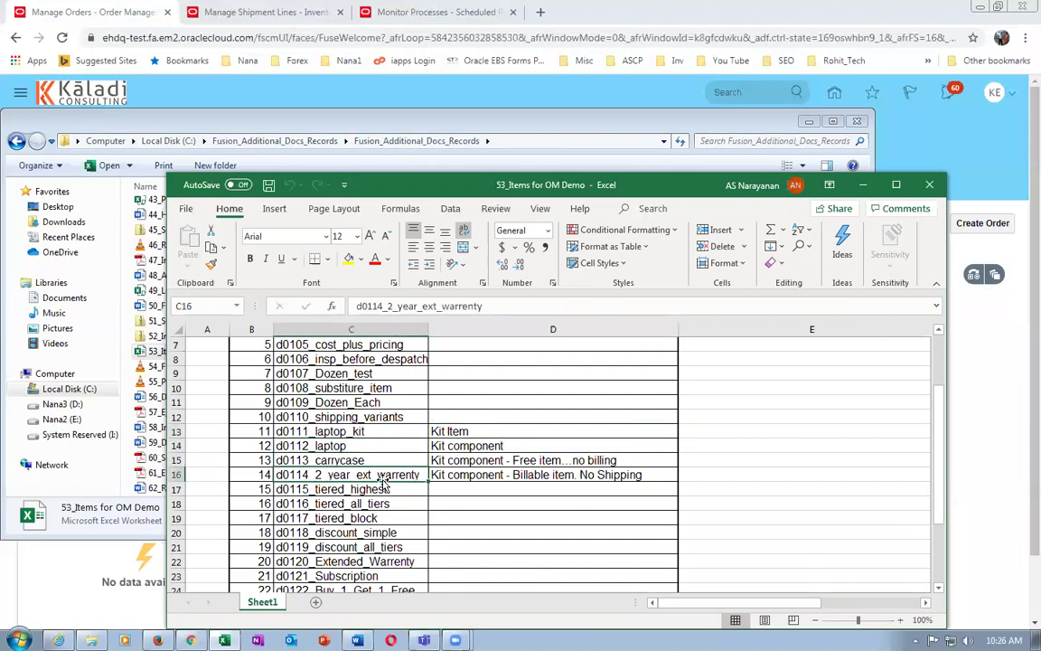
- Switch back to Oracle Cloud in Chrome, go to Product Information Management, and open the Browse Items page
left_click(173, 580)
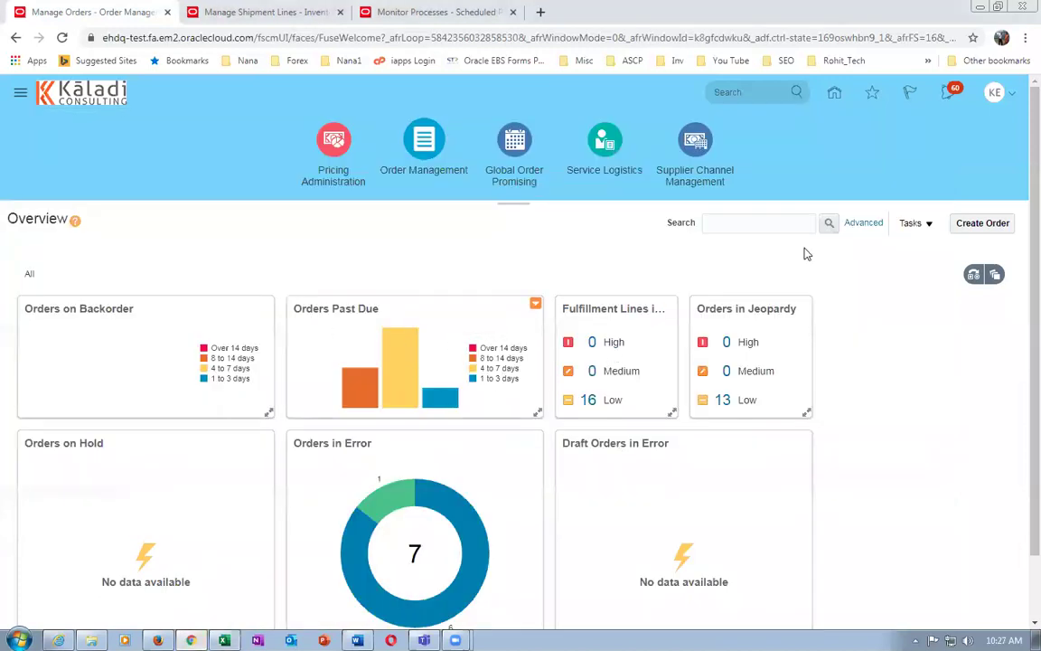
left_click(835, 96)
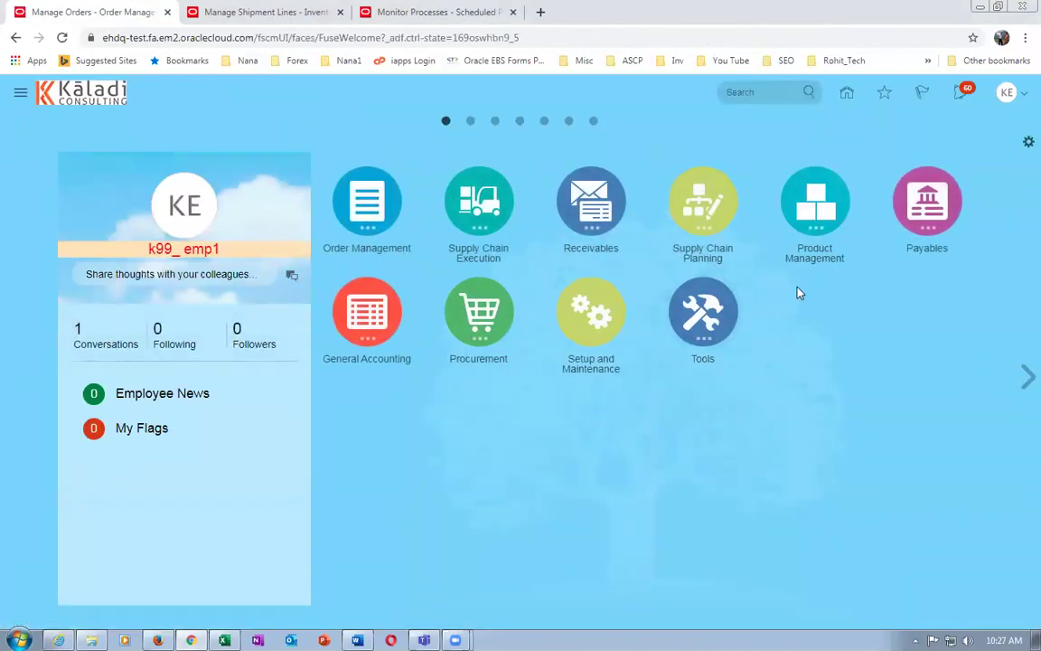
left_click(811, 206)
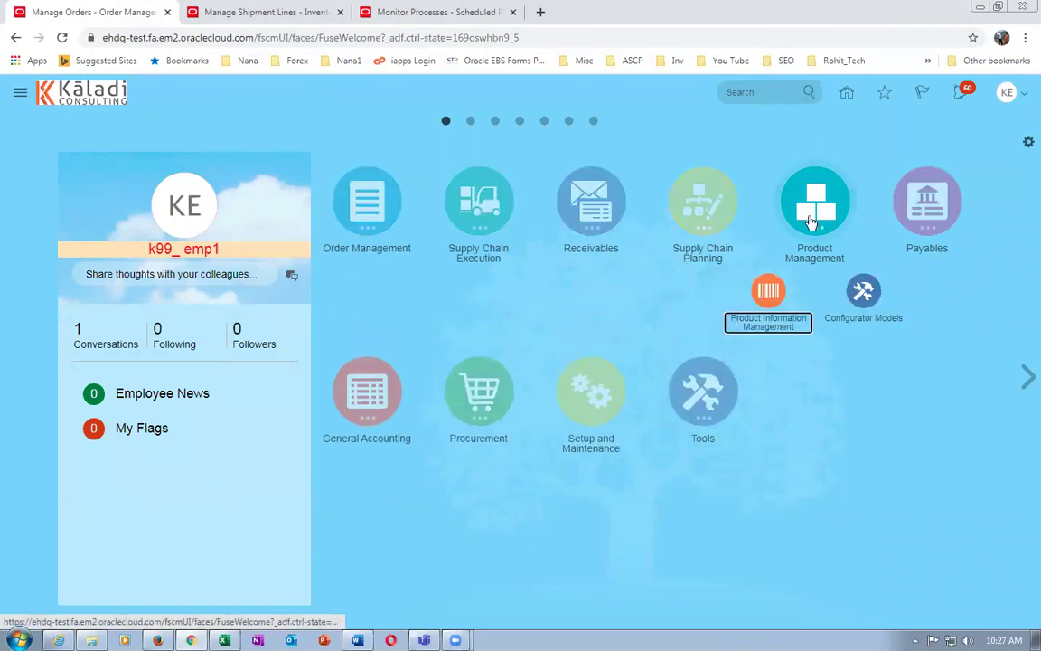
left_click(770, 294)
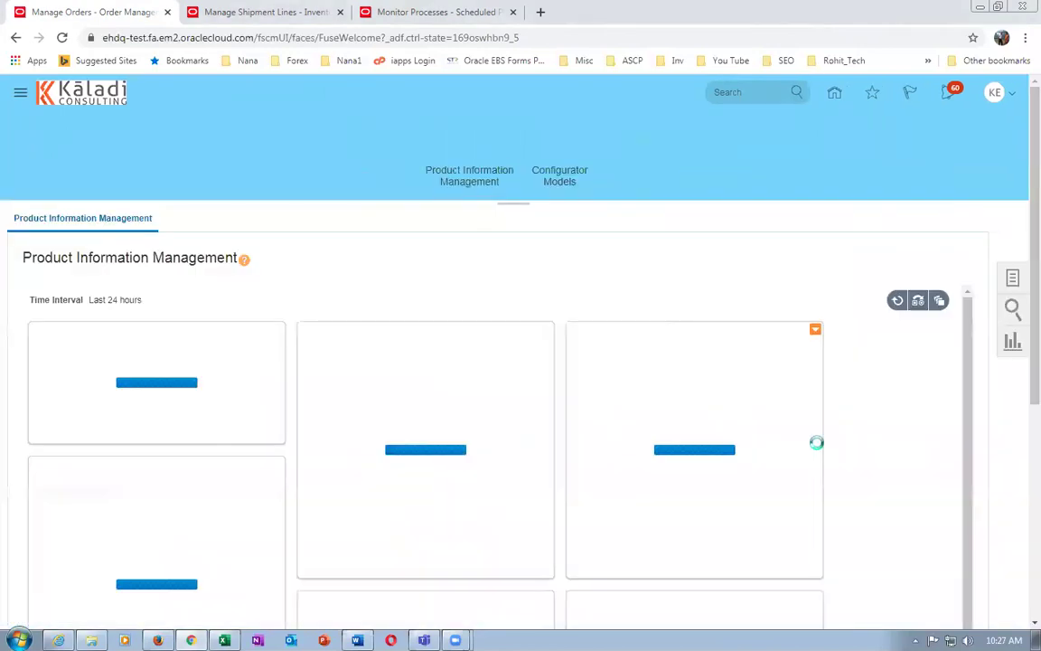
left_click(1013, 277)
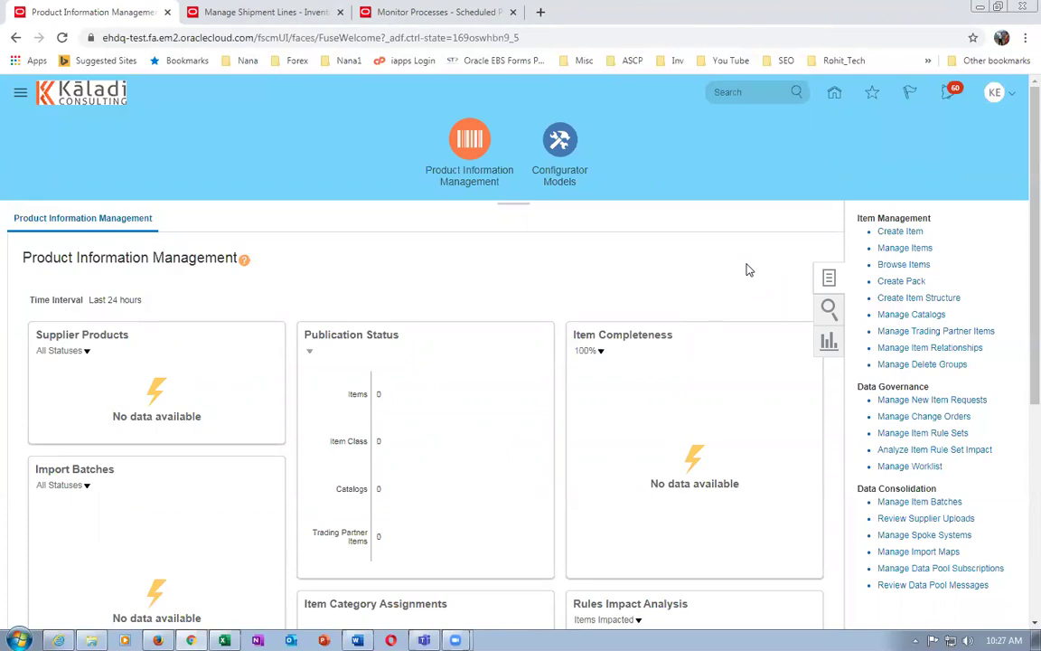
left_click(884, 263)
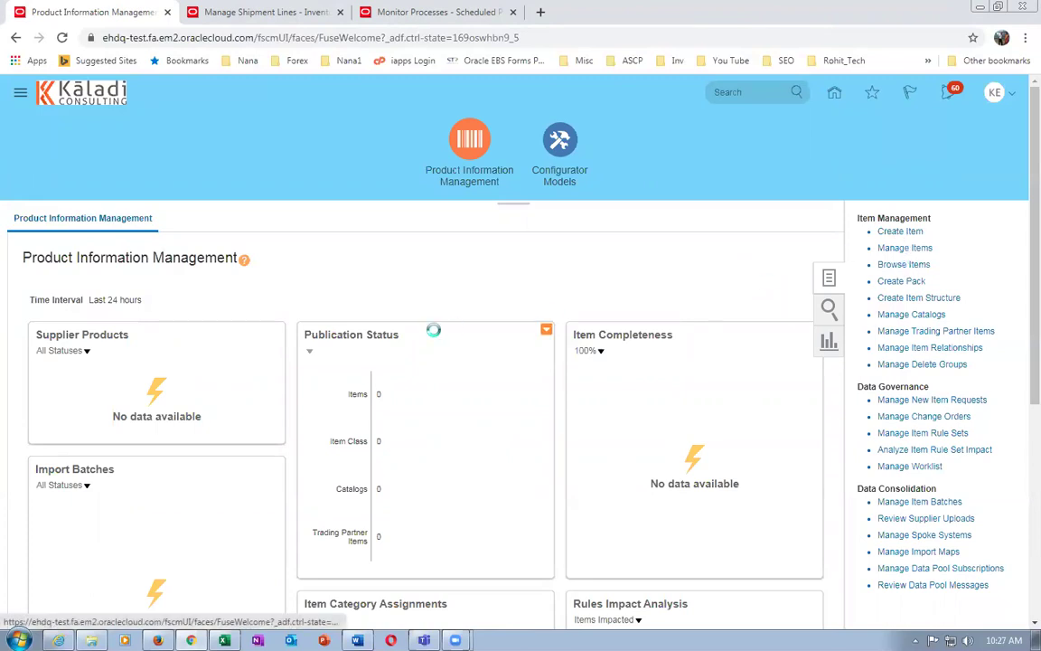
- Recheck the demo items worksheet and search the Root Item Class for items starting with d0110
key("alt+Tab")
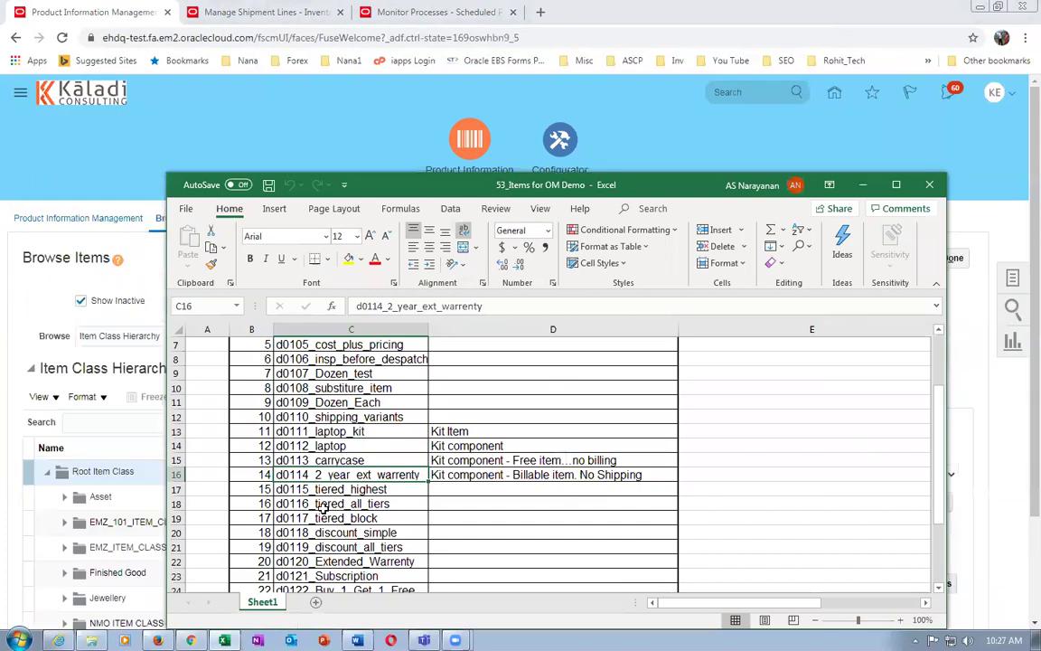
key("alt+Tab")
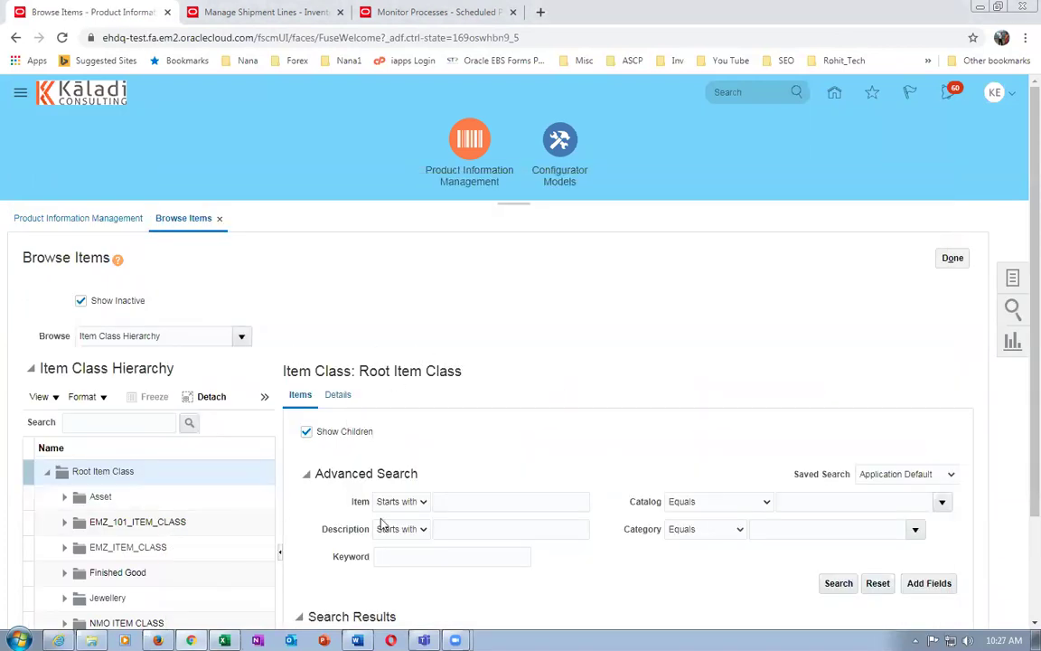
left_click(461, 501)
type("d011")
key("Tab")
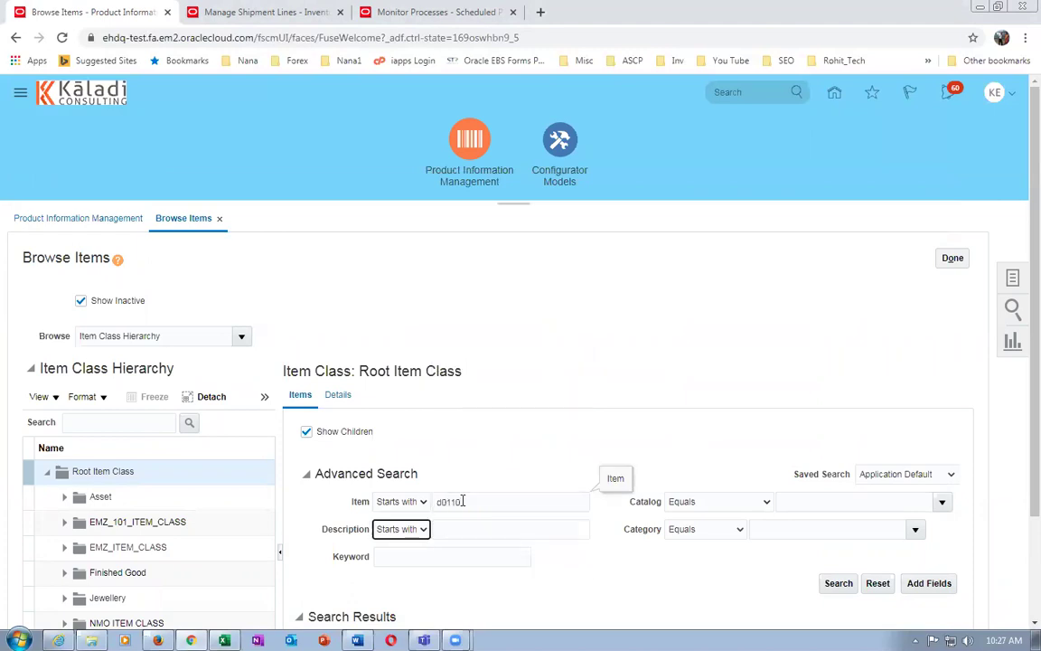
left_click(838, 583)
scroll(637, 344, "down", 2)
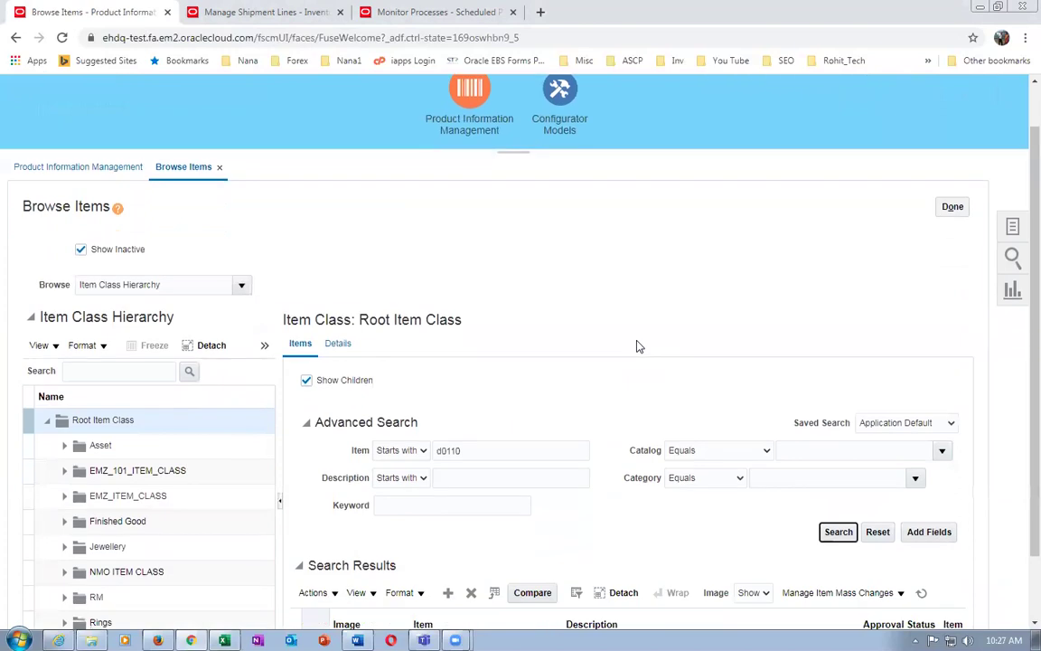
- Collapse the item class hierarchy, search for the k9910 laptop kit items, and look through the result columns
left_click(279, 425)
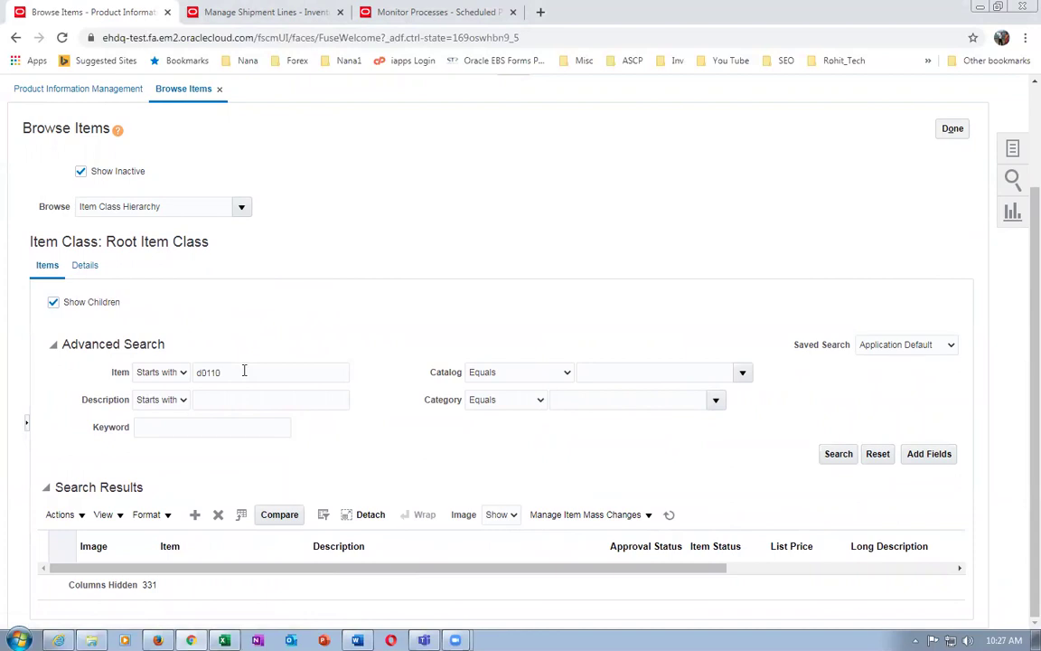
left_click_drag(244, 371, 86, 395)
type("k99")
key("Tab")
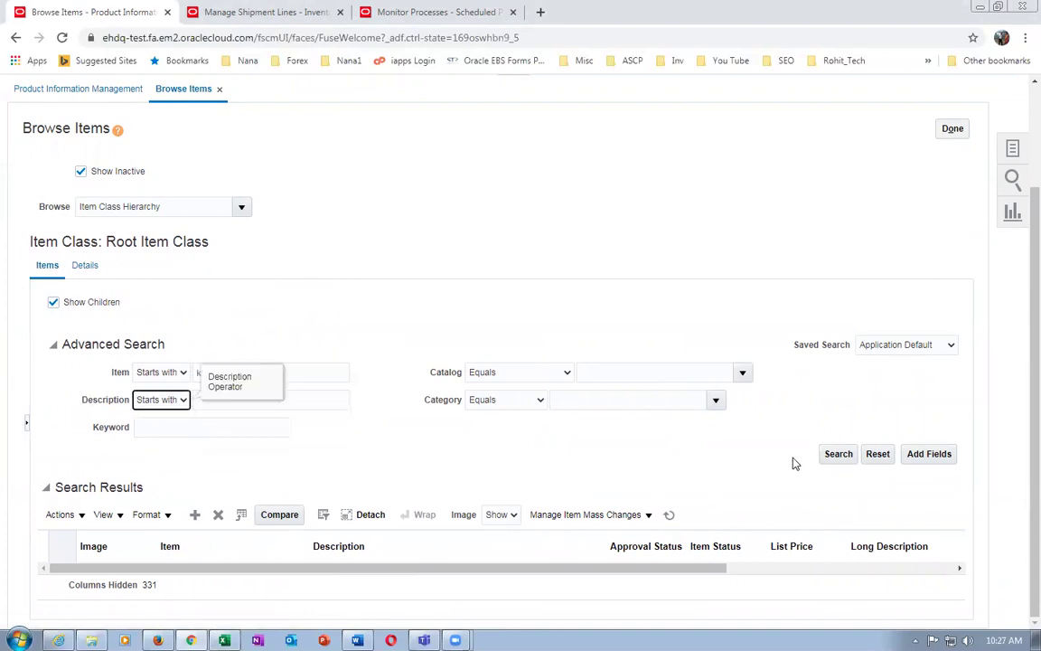
left_click(837, 454)
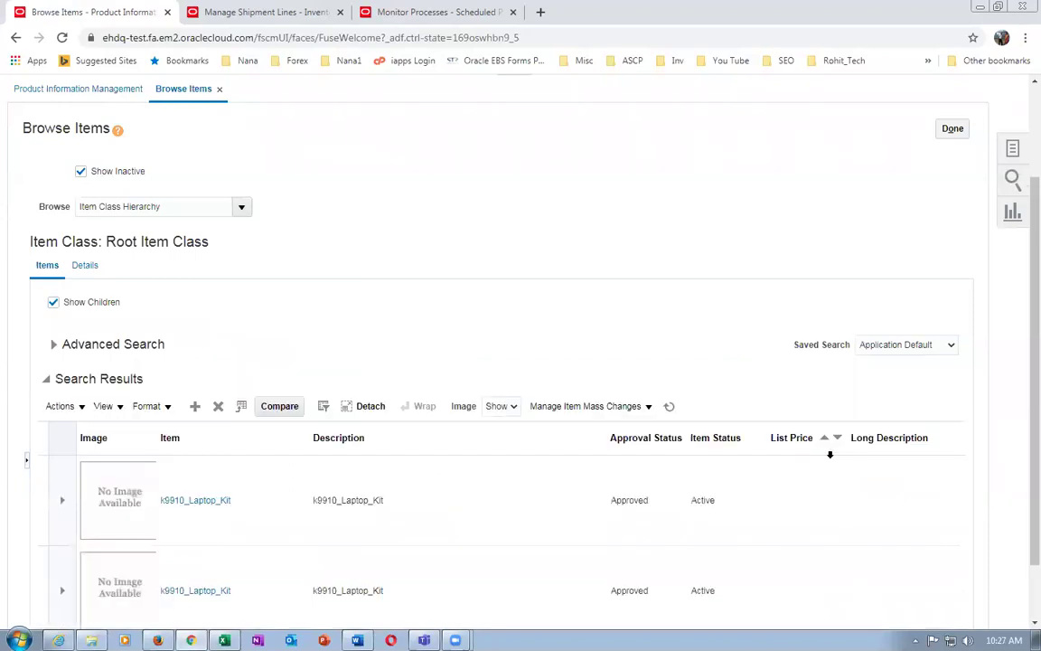
scroll(633, 488, "down", 2)
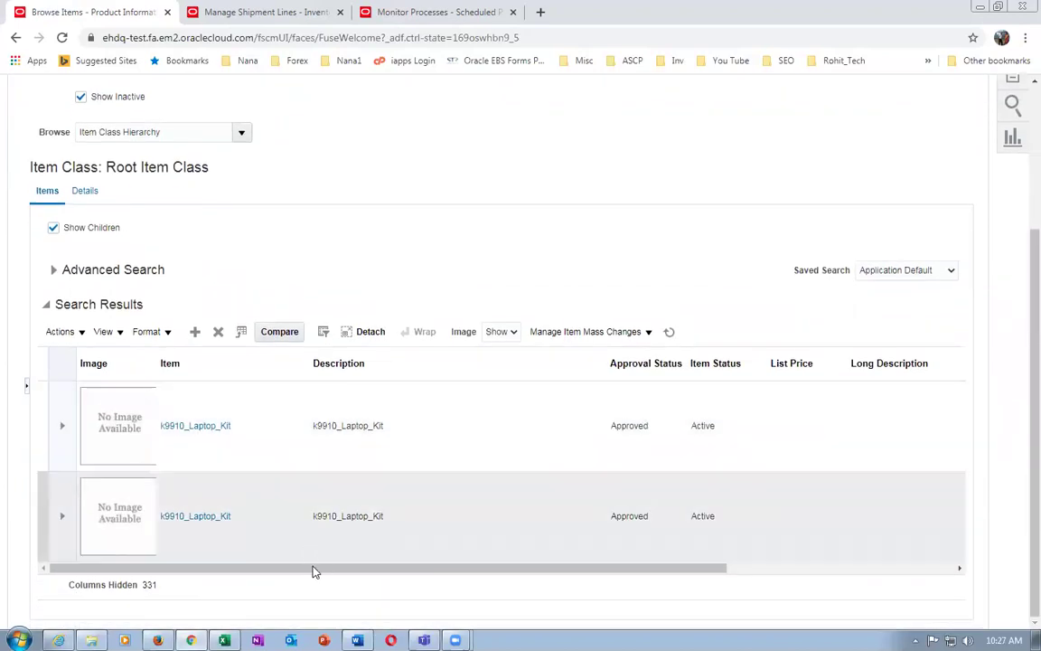
left_click_drag(310, 573, 484, 573)
left_click_drag(483, 571, 168, 573)
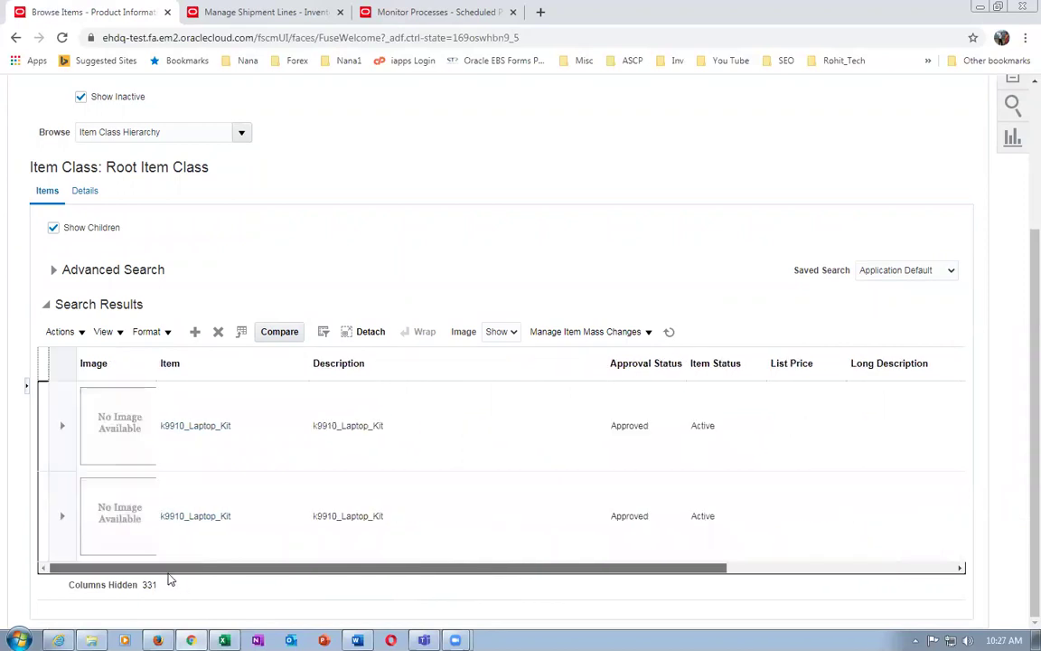
- Open the k9910_Laptop_Kit item in K99_MASTER and display its Primary item structure
left_click(209, 525)
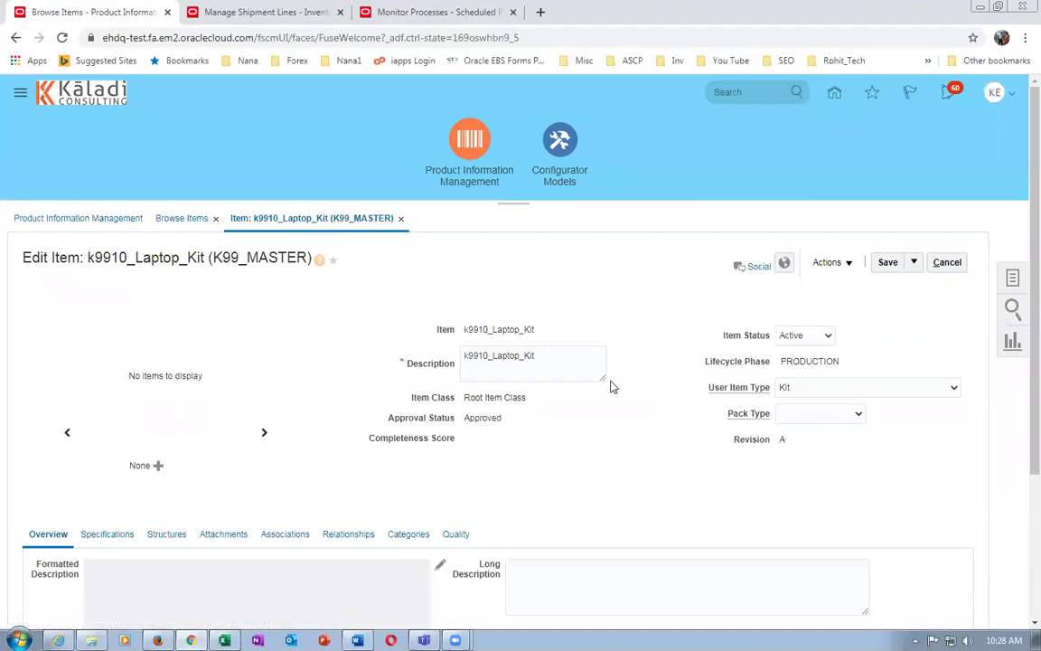
scroll(615, 390, "down", 2)
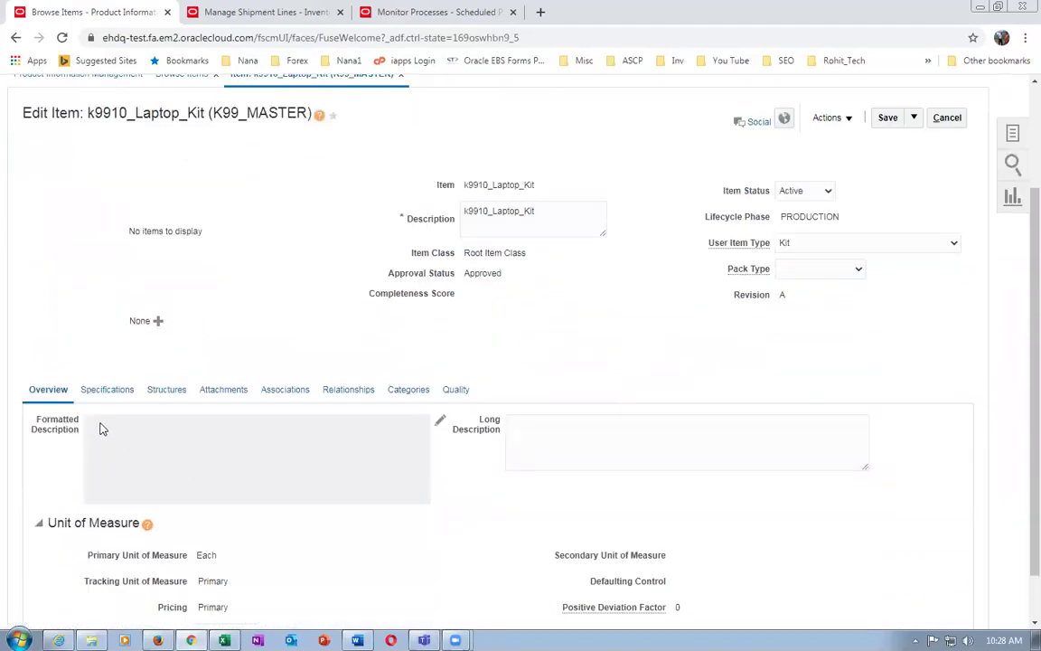
left_click(164, 397)
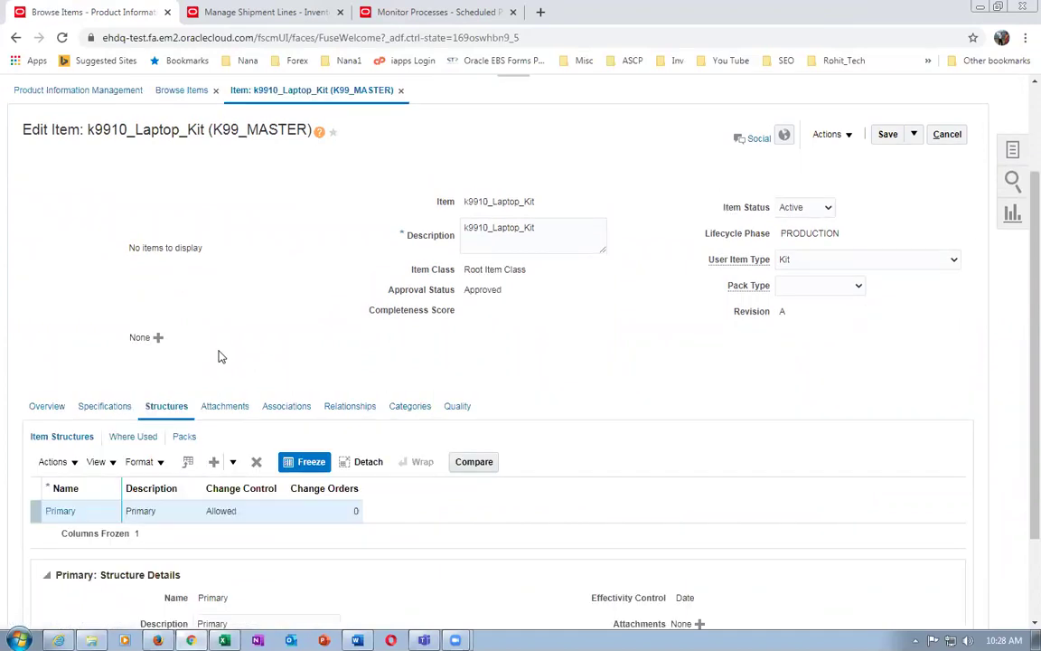
left_click(60, 511)
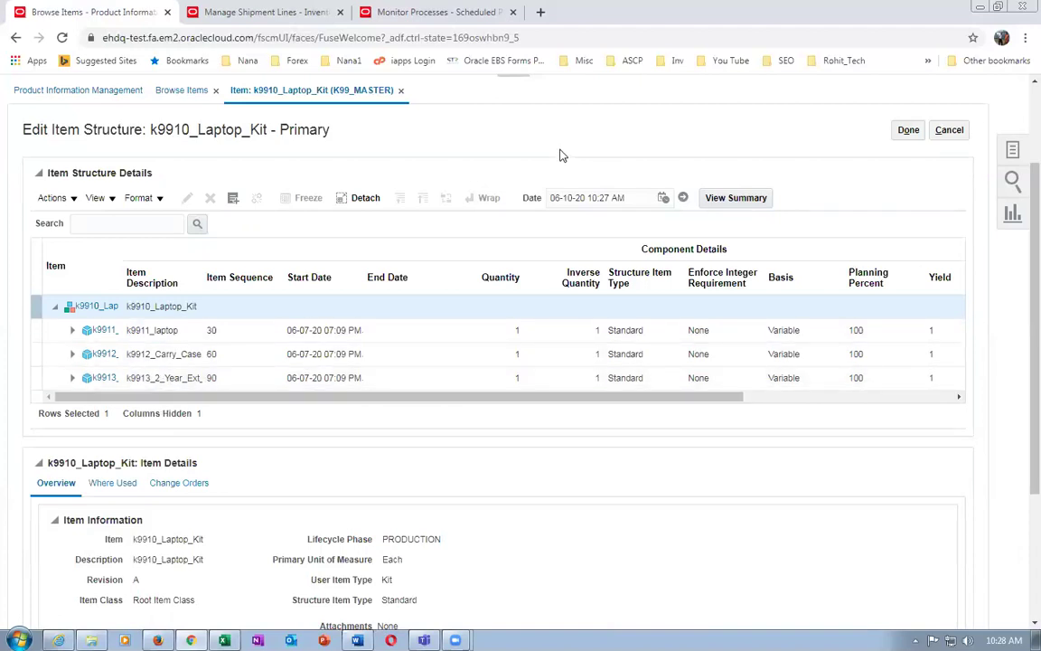
- Leave the k9910_Laptop_Kit structure and item without saving, and search the Root Item Class for items starting with k9911
left_click(951, 130)
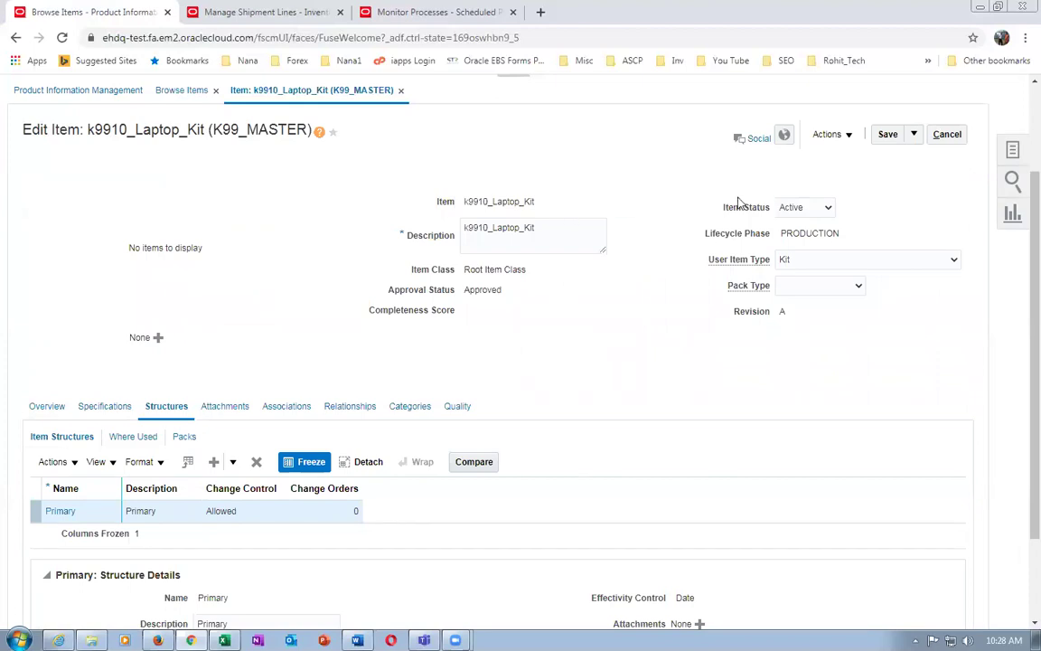
left_click(947, 135)
left_click(251, 374)
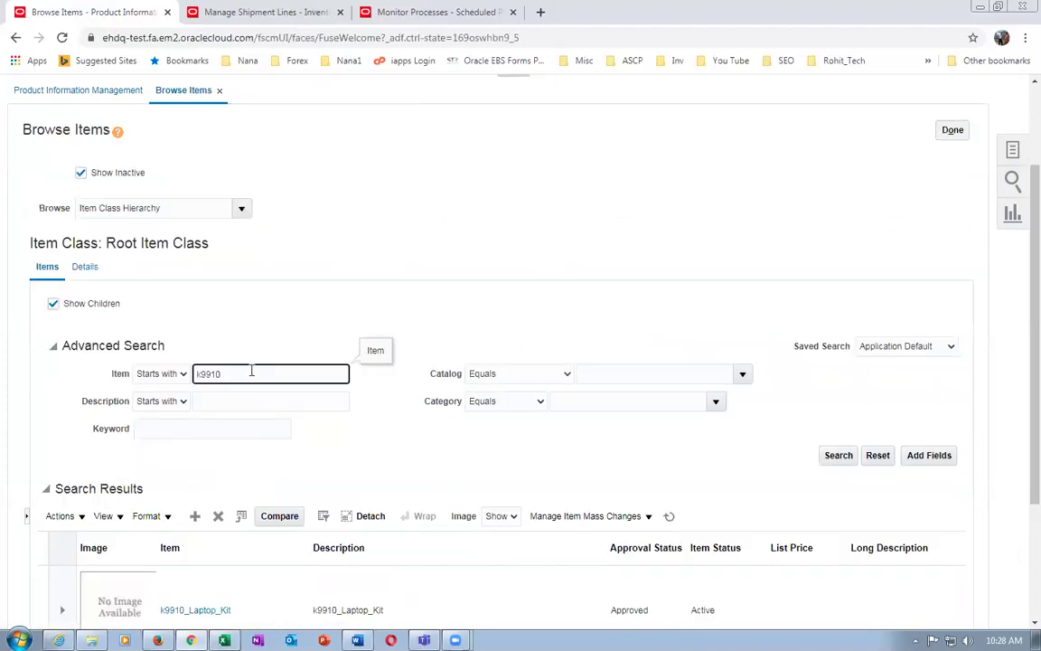
key("Tab")
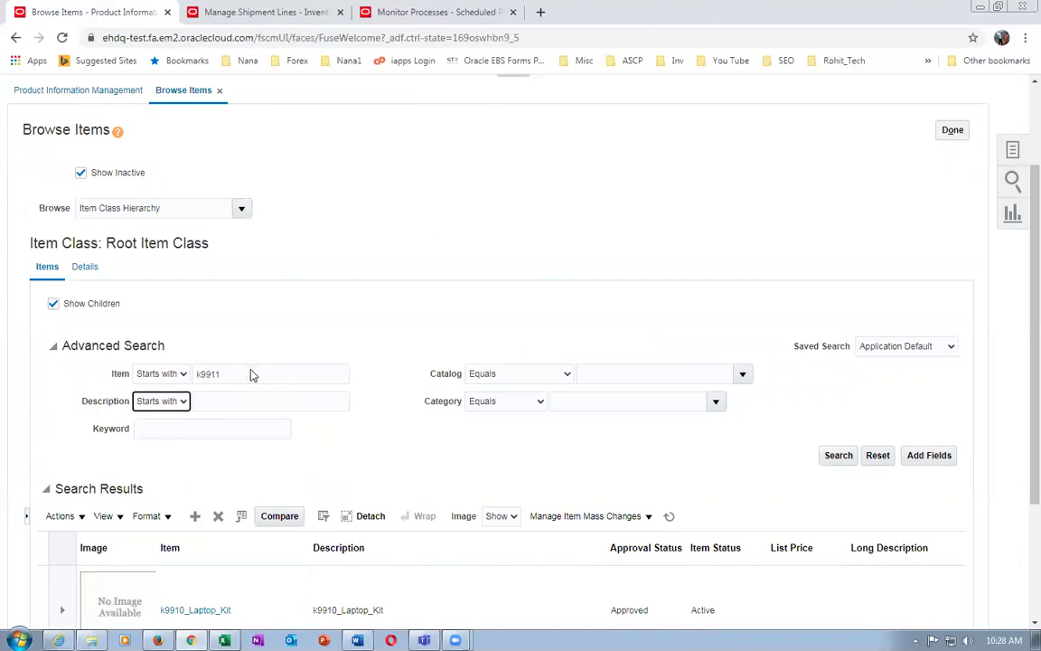
left_click(838, 455)
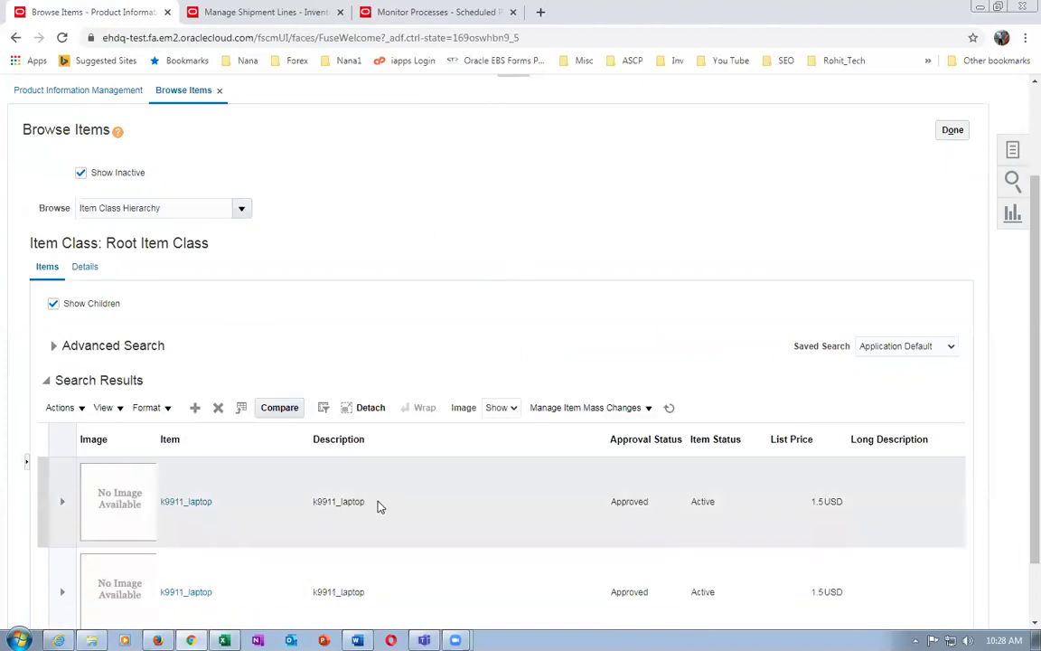
- Open the second k9911_laptop result and display its Sales and Order Management specifications
scroll(378, 504, "down", 1)
left_click_drag(312, 575, 189, 593)
left_click(174, 519)
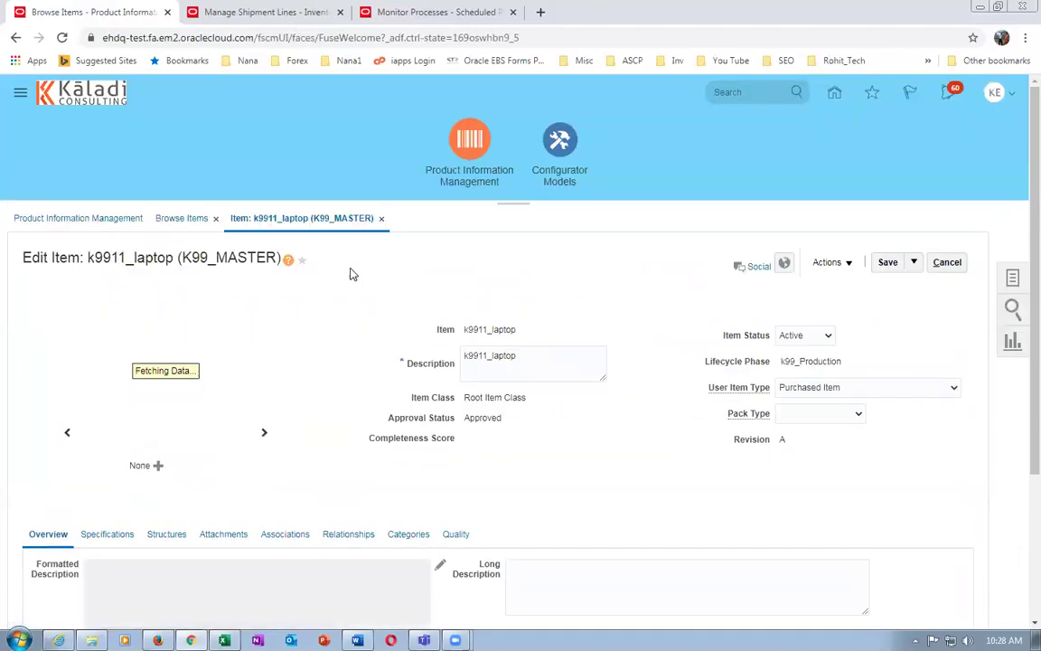
scroll(287, 515, "down", 2)
scroll(286, 513, "down", 1)
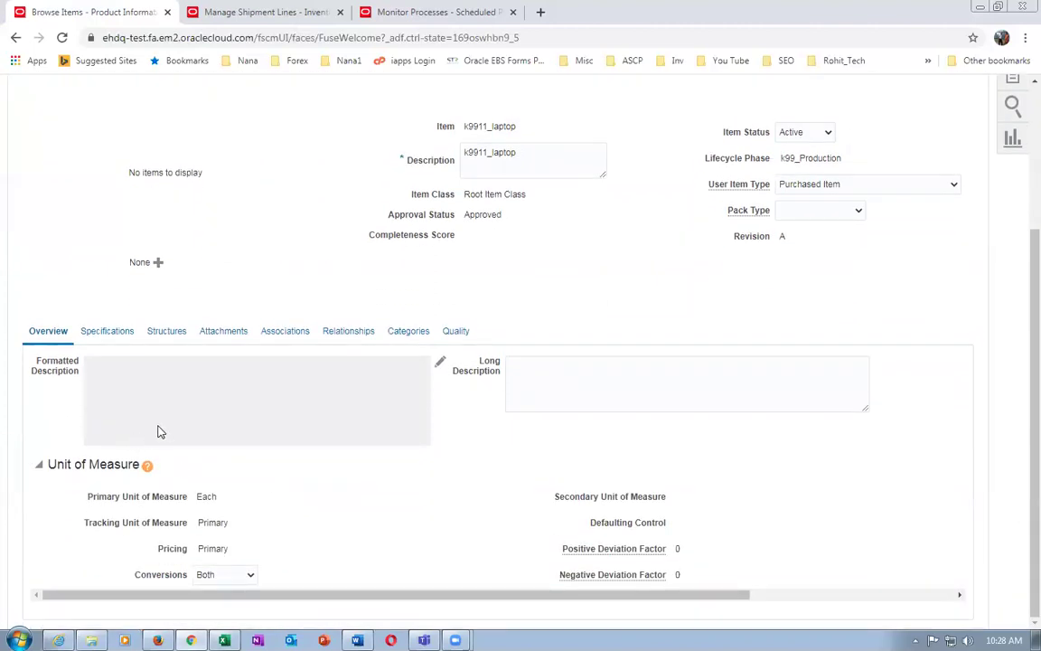
left_click(108, 332)
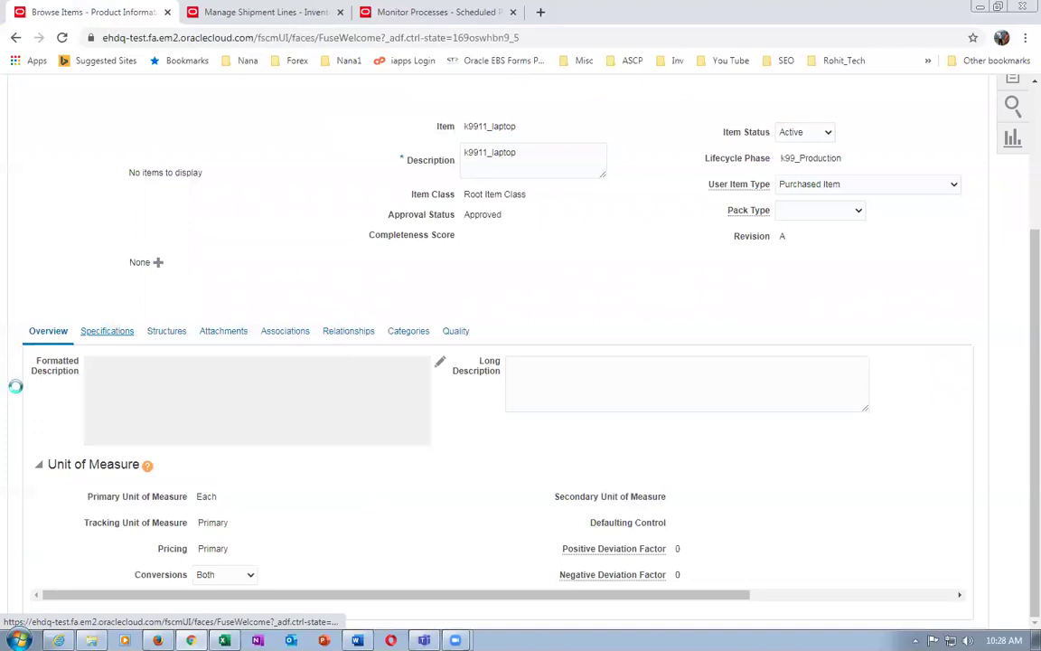
scroll(41, 476, "down", 3)
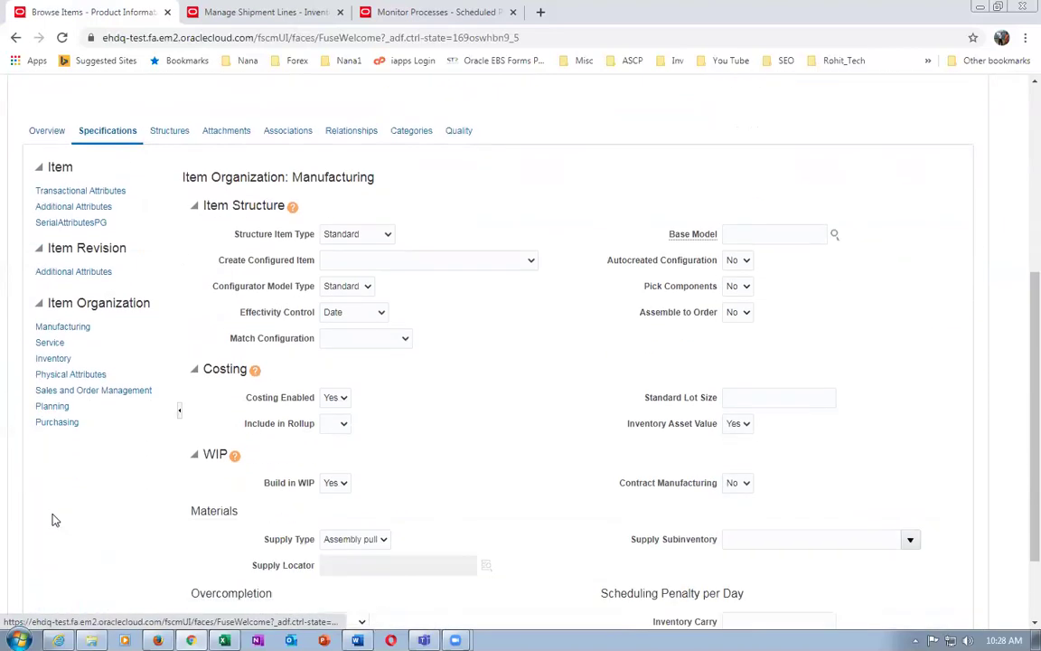
left_click(87, 390)
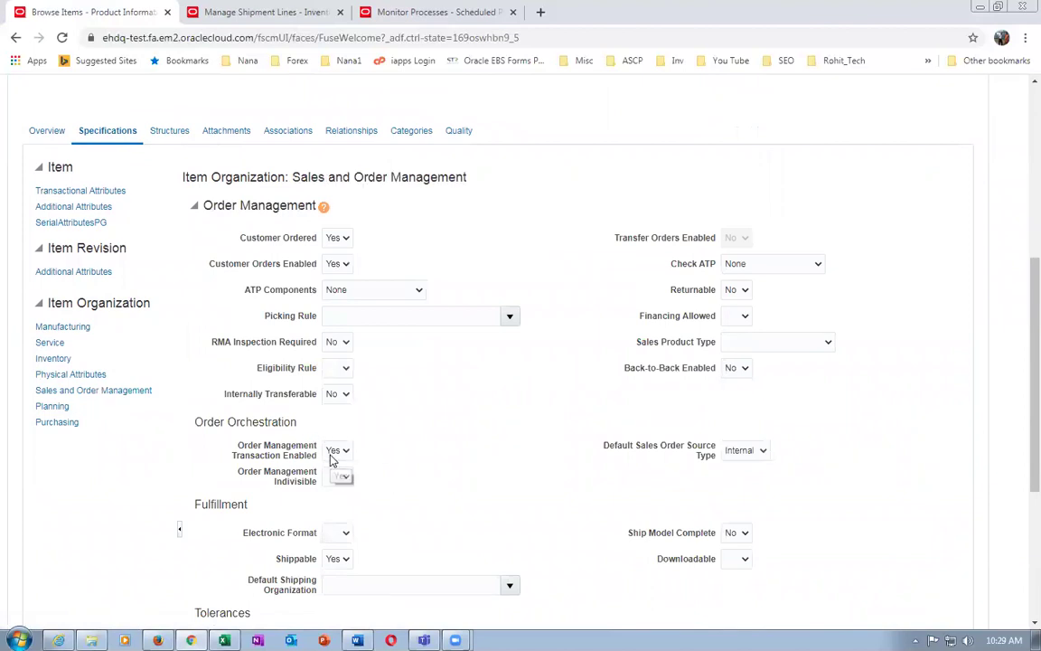
- Review the laptop's order management, fulfillment and invoicing attributes, and leave the item without saving
scroll(409, 459, "down", 3)
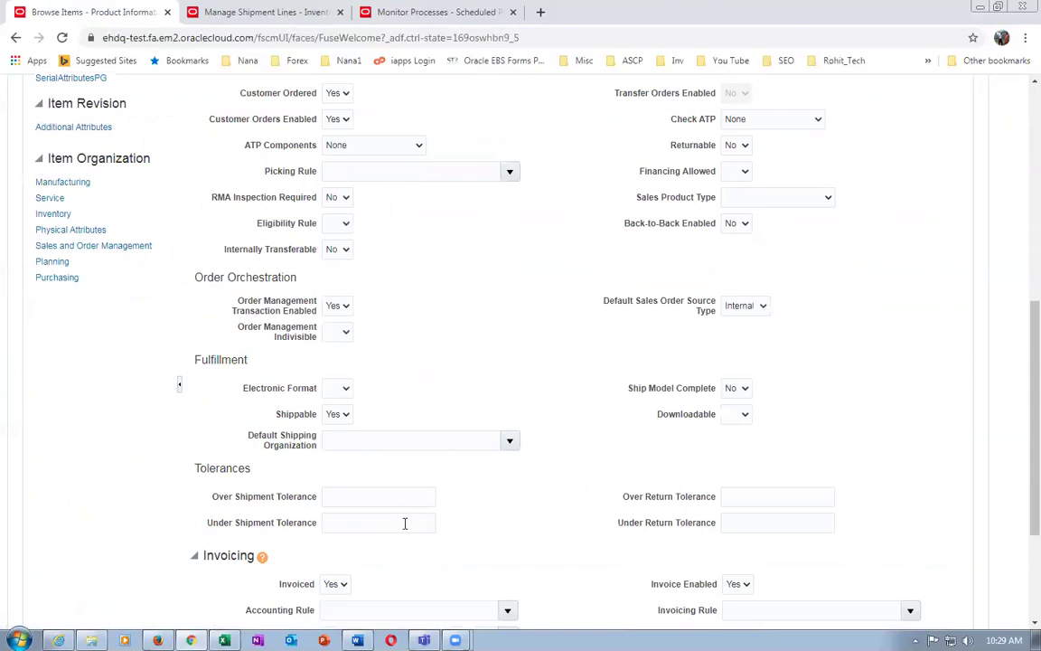
scroll(405, 523, "down", 2)
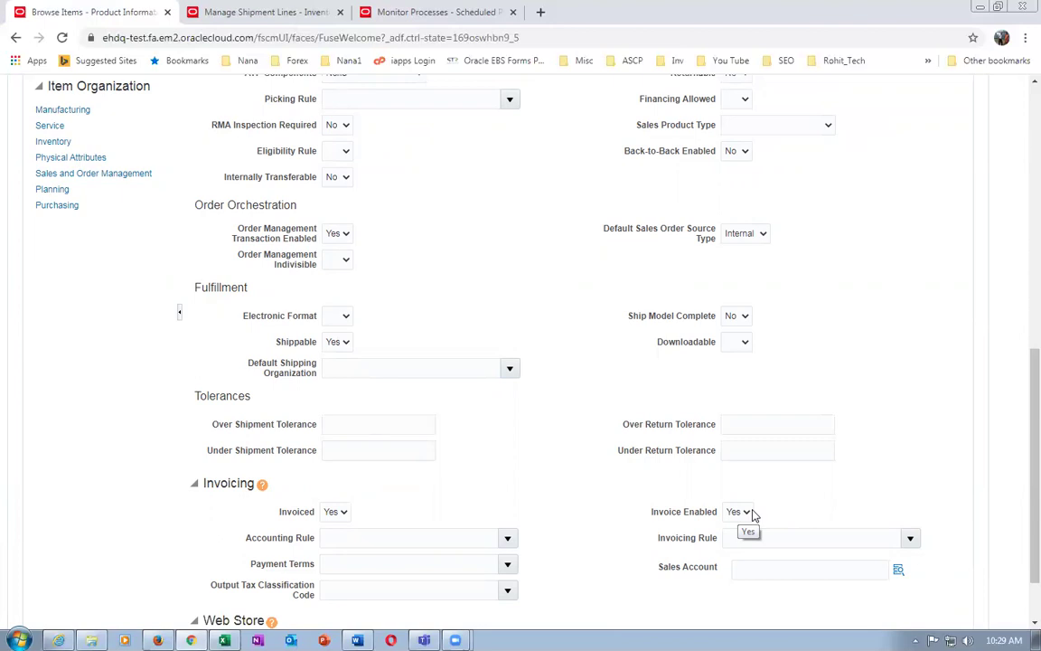
scroll(767, 496, "up", 5)
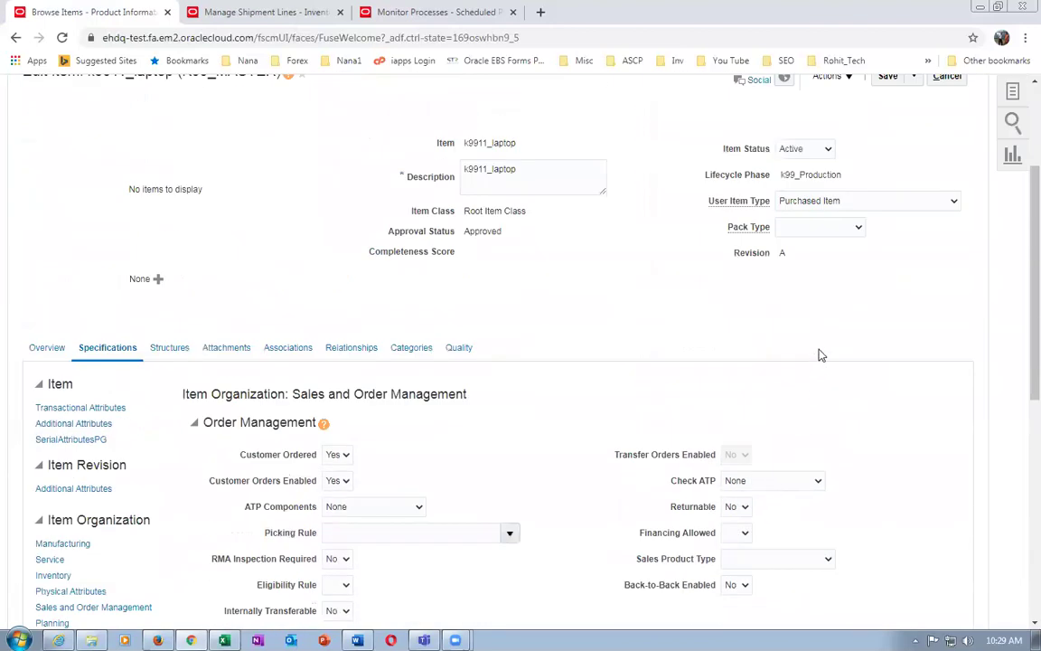
scroll(820, 356, "up", 2)
left_click(954, 217)
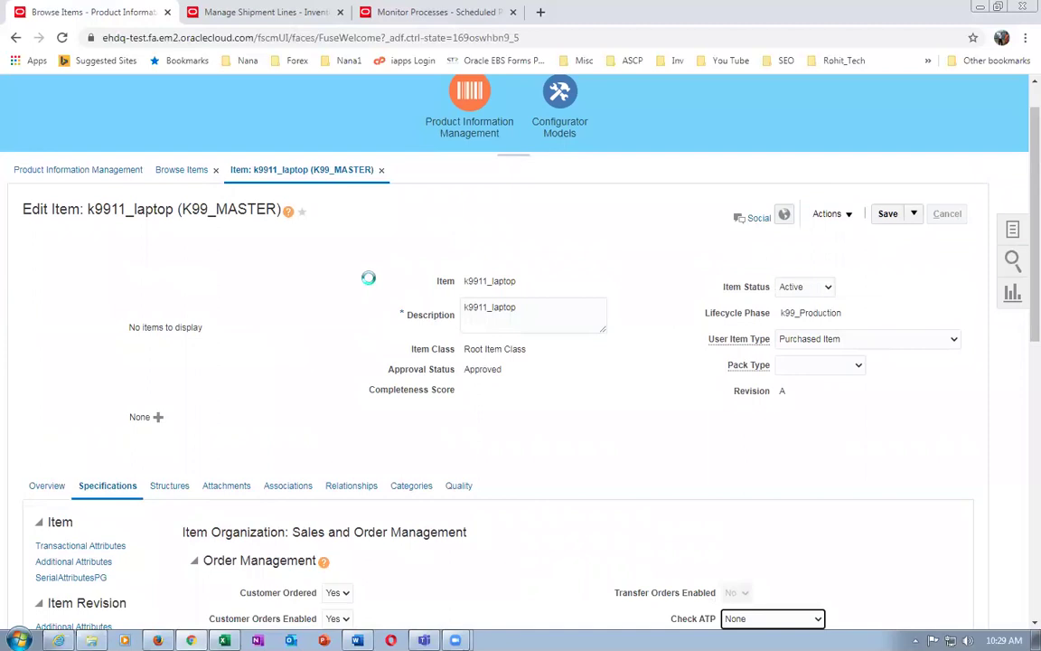
- Search the Root Item Class for items starting with k9912
left_click(244, 451)
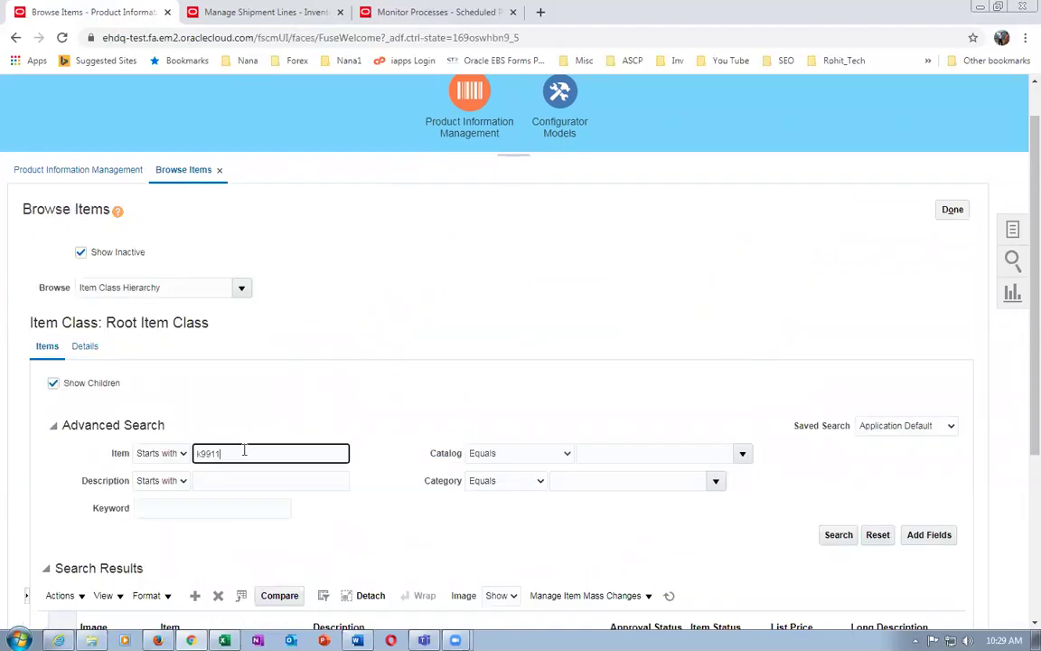
type("k9912")
key("Tab")
key("shift+Tab")
key("shift+Tab")
left_click(837, 534)
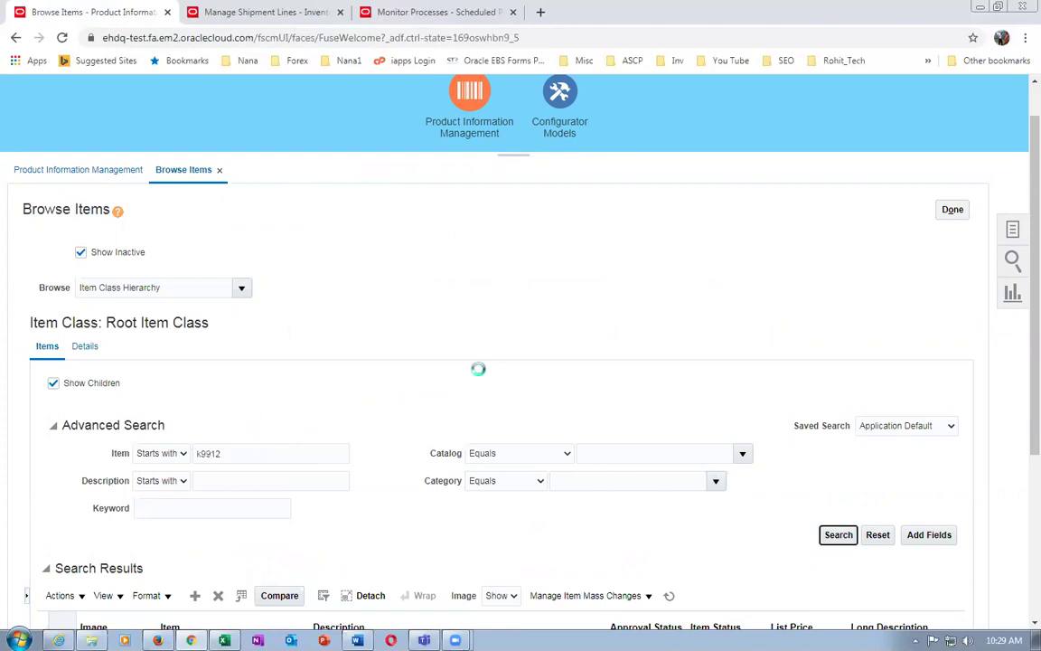
- Open the second k9912_Carry_Case result and display its Sales and Order Management specifications
scroll(481, 377, "down", 3)
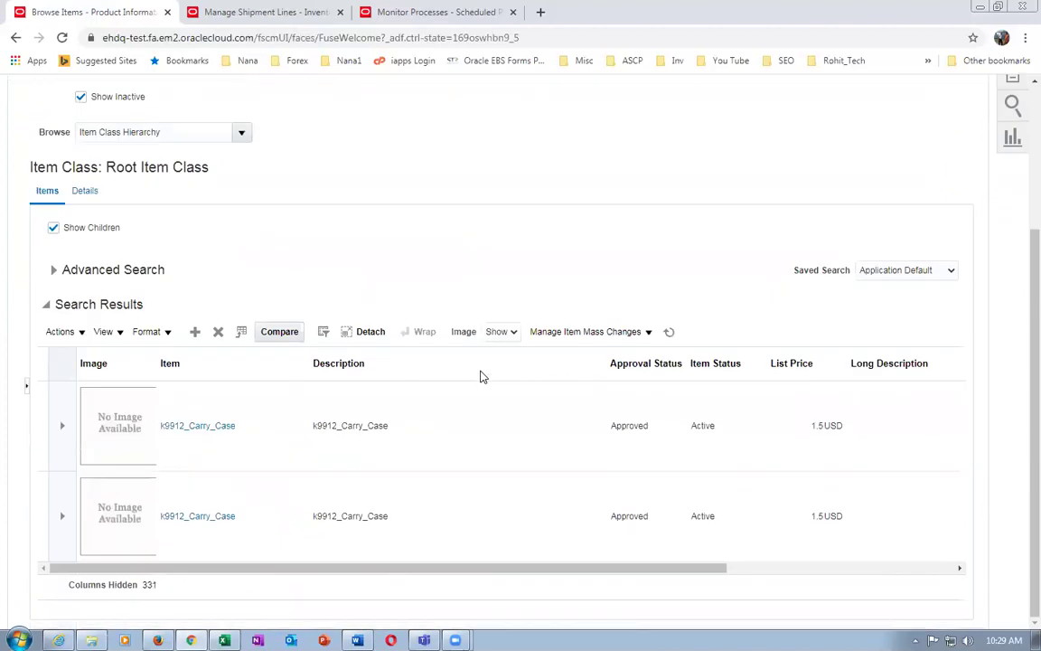
left_click(186, 539)
left_click(202, 521)
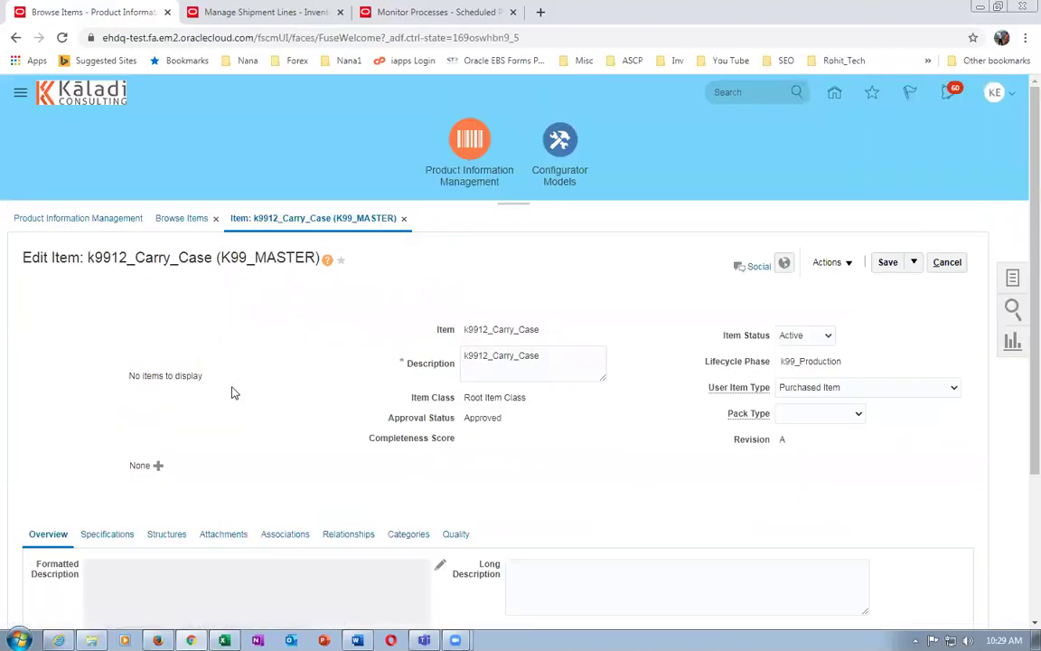
scroll(235, 393, "down", 3)
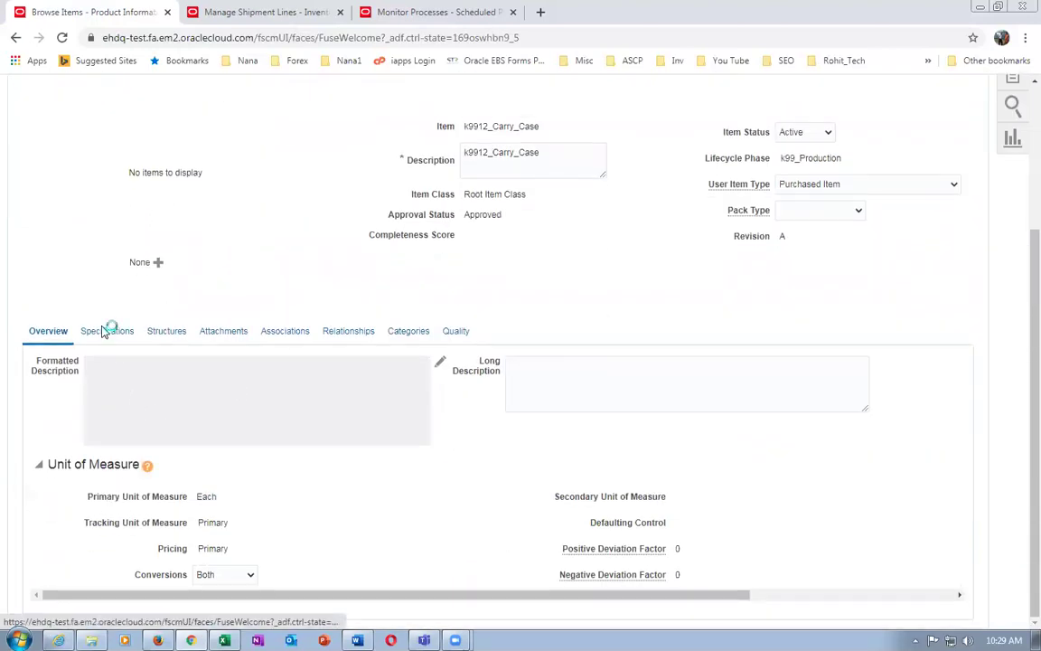
left_click(107, 331)
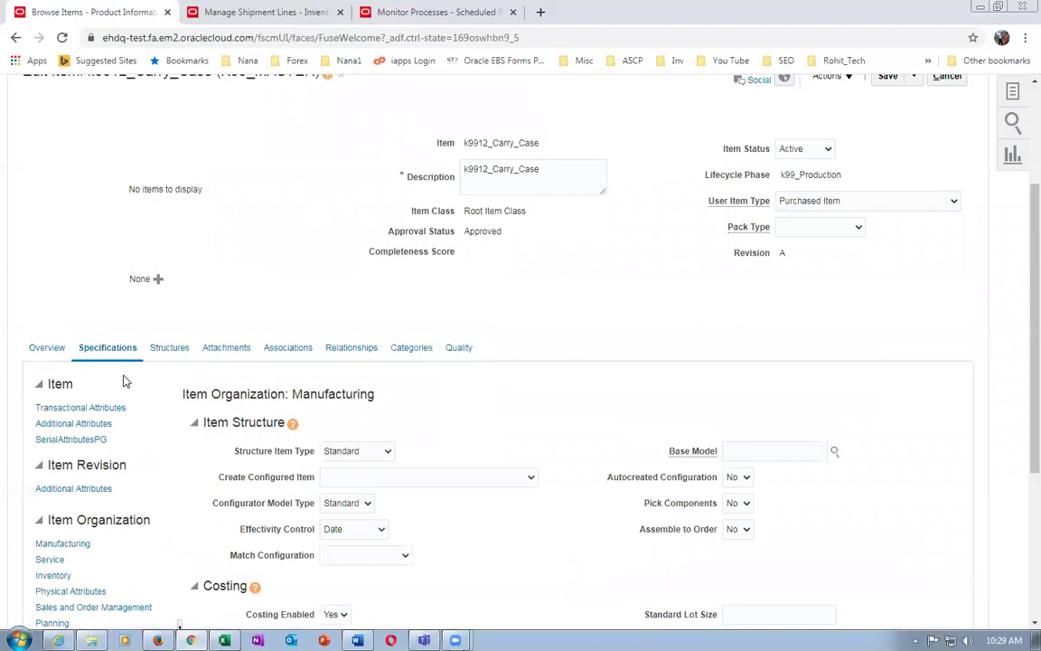
scroll(123, 379, "down", 2)
left_click(83, 463)
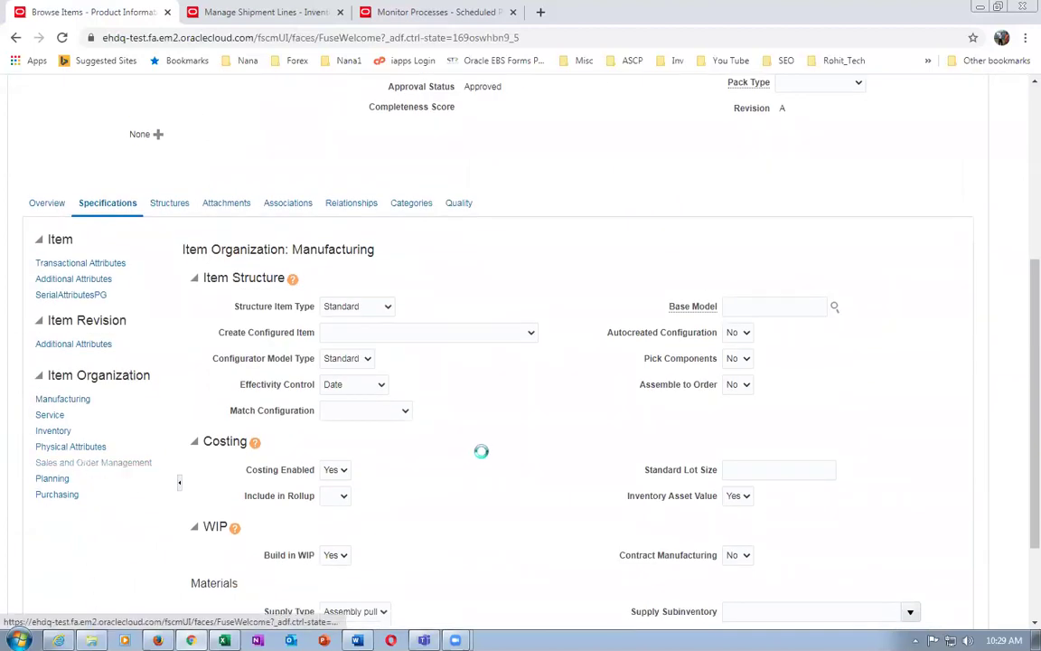
- Review the carry case's fulfillment and invoicing attributes, and leave the item without saving
scroll(479, 459, "down", 4)
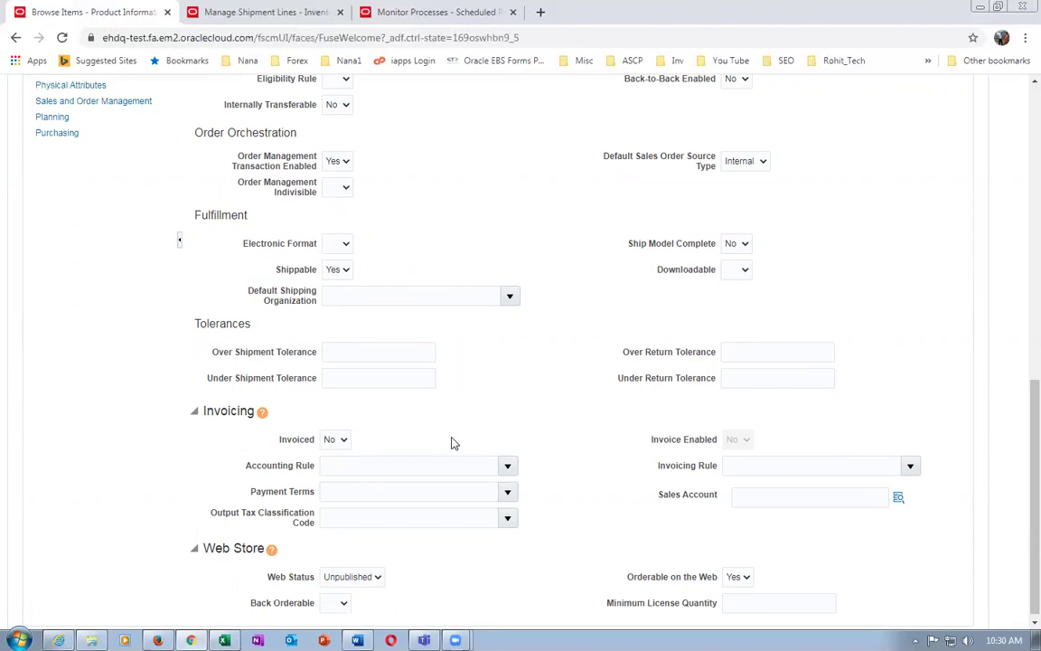
scroll(456, 444, "up", 15)
left_click(947, 262)
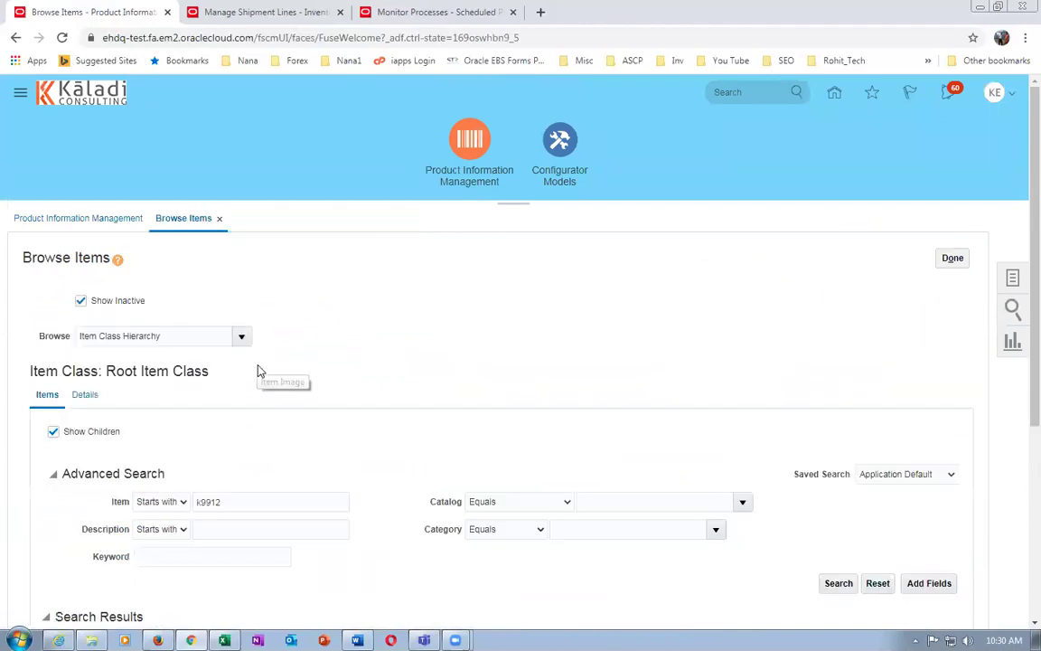
- Search the Root Item Class for items starting with k9913
left_click(281, 501)
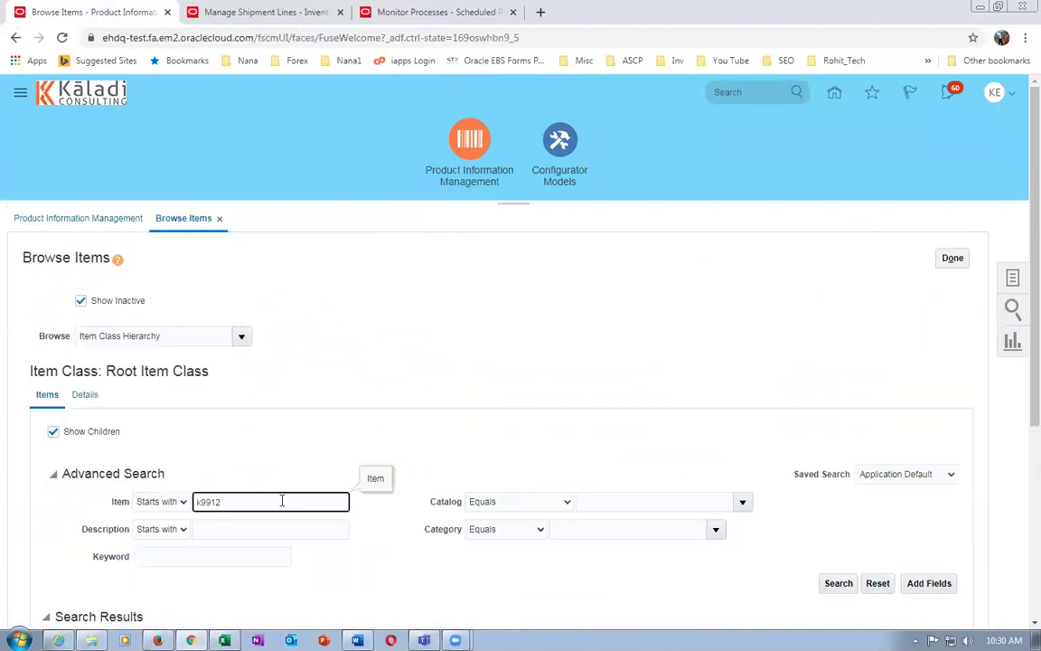
key("Tab")
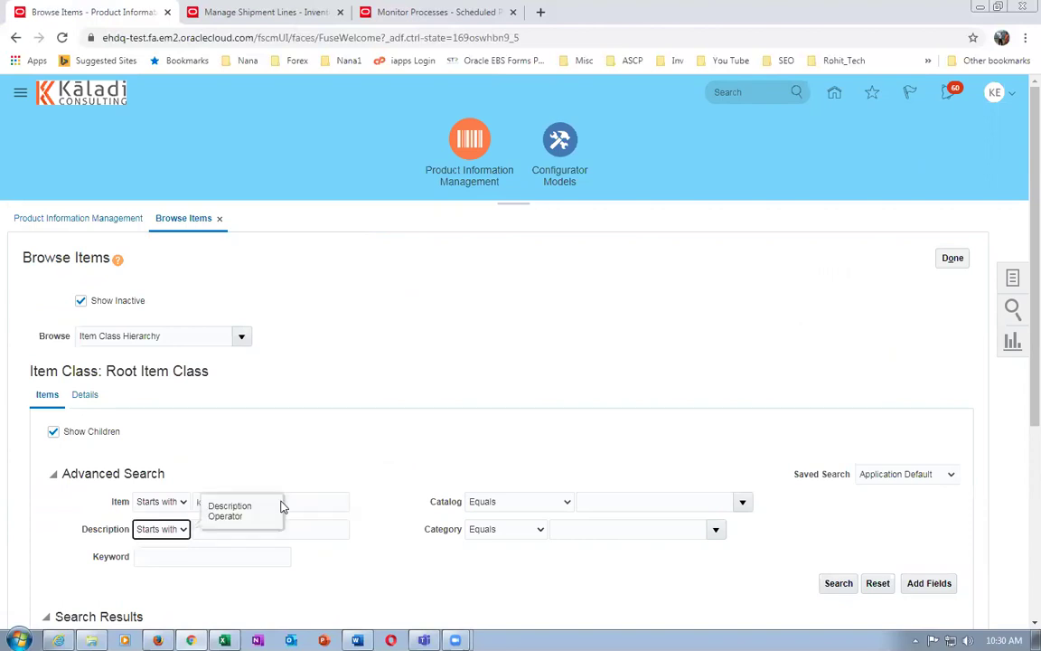
left_click(290, 472)
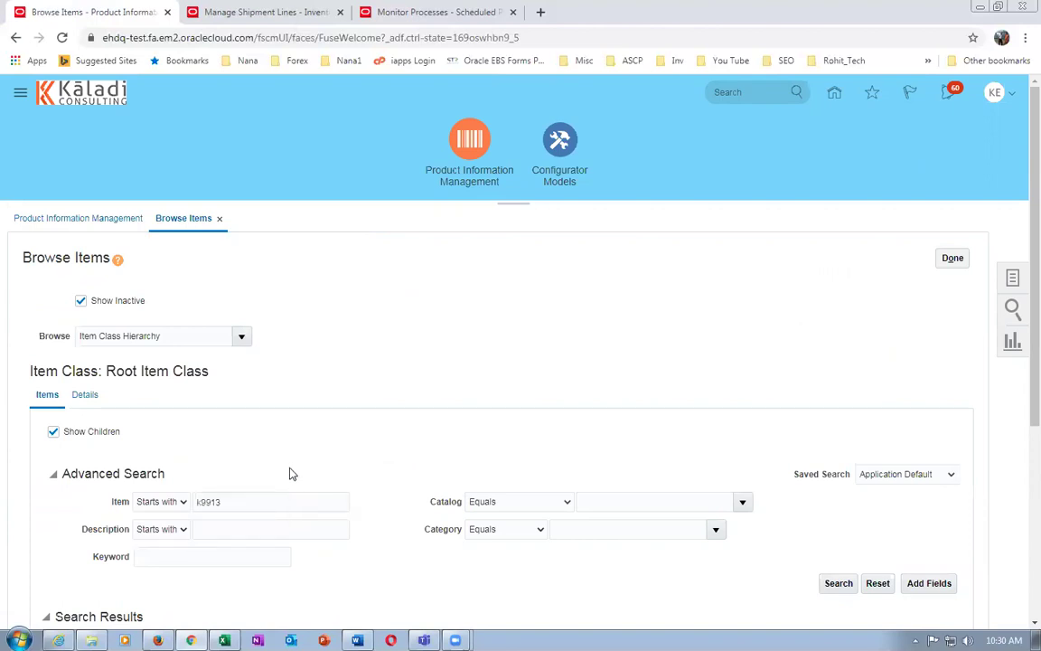
left_click(839, 584)
- Open the second k9913_2_Year_Ext_warranty result and display its Sales and Order Management specifications
scroll(587, 430, "down", 3)
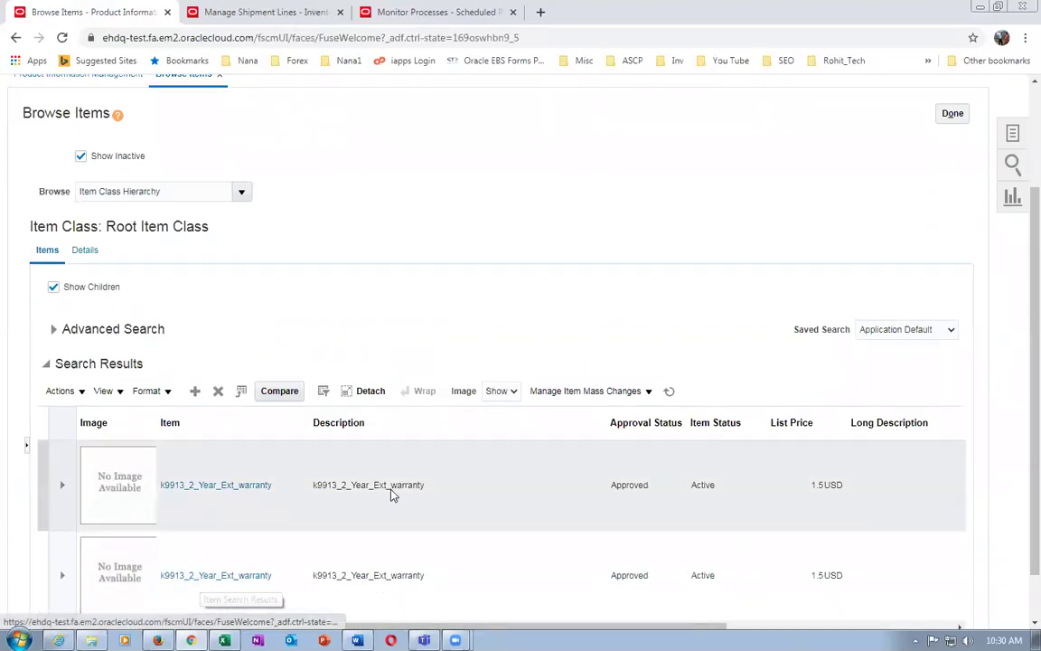
scroll(458, 339, "down", 1)
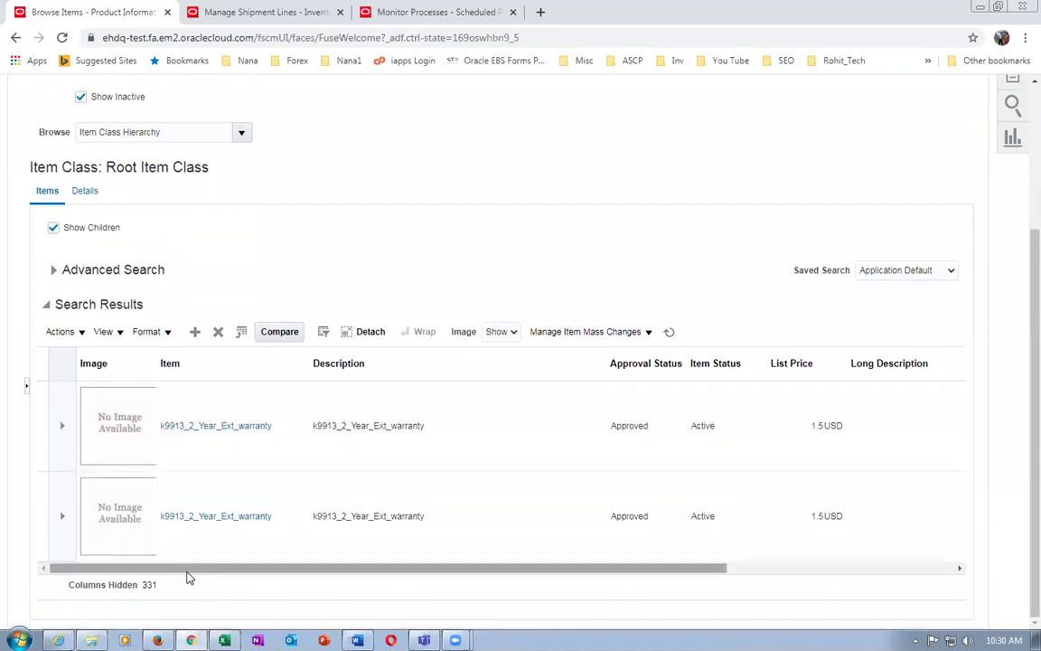
left_click(212, 519)
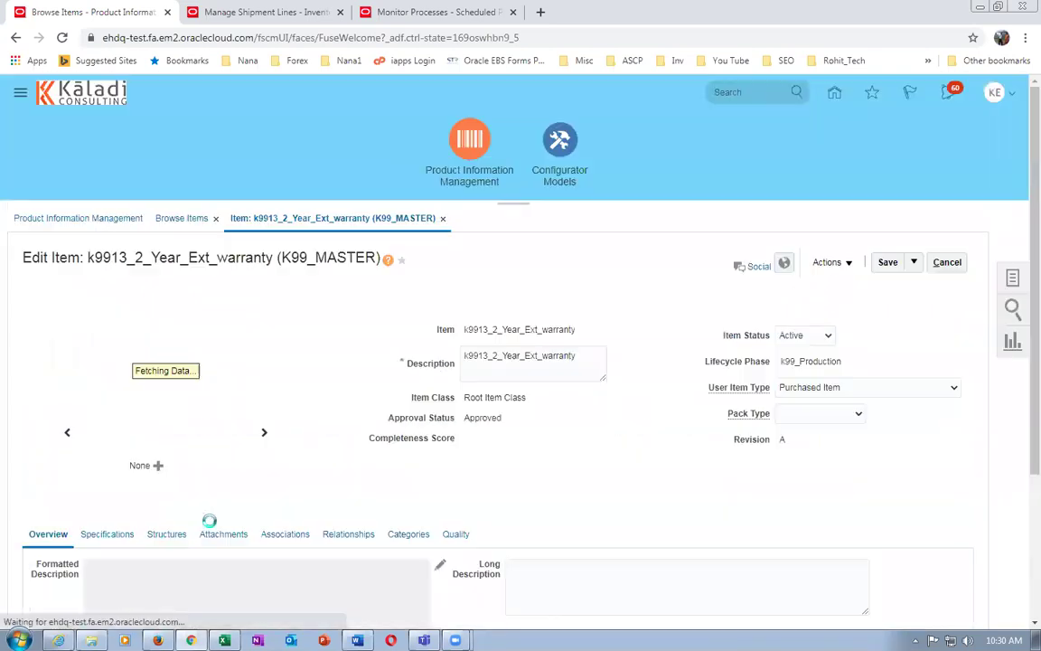
left_click(112, 535)
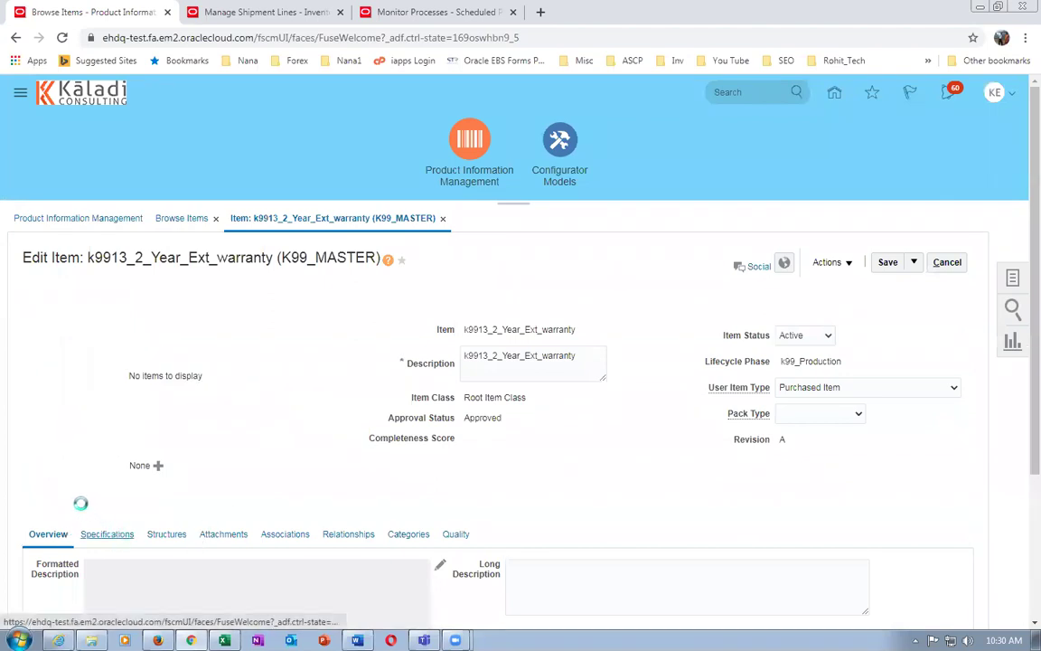
scroll(80, 512, "down", 5)
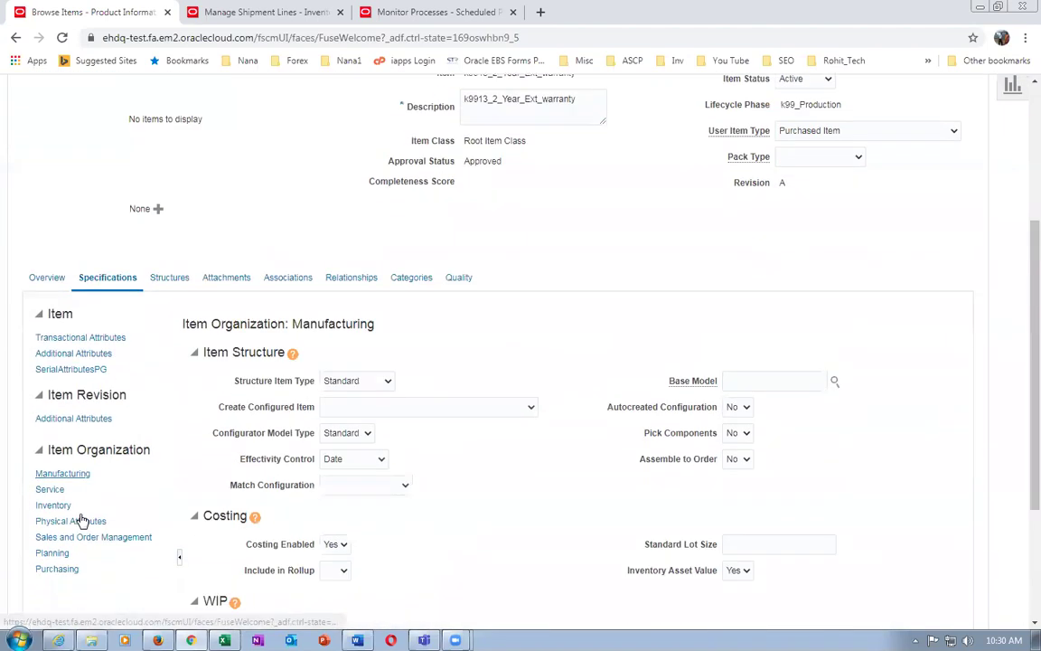
left_click(93, 432)
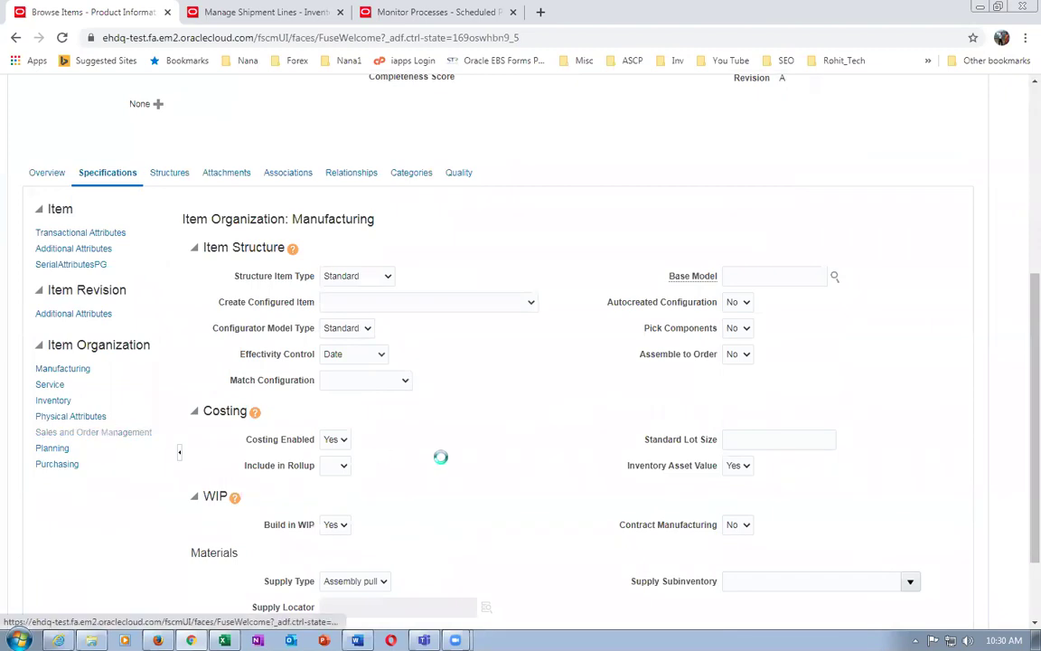
- Review the warranty's fulfillment and invoicing attributes, leave the item without saving, and finish browsing items
scroll(464, 466, "down", 3)
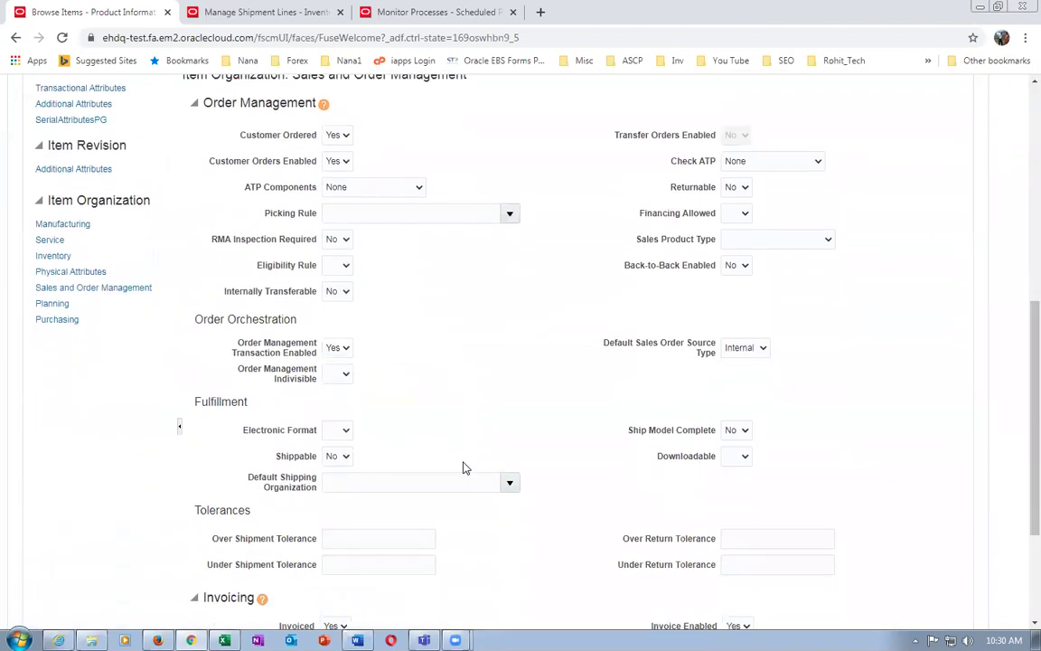
scroll(348, 472, "down", 4)
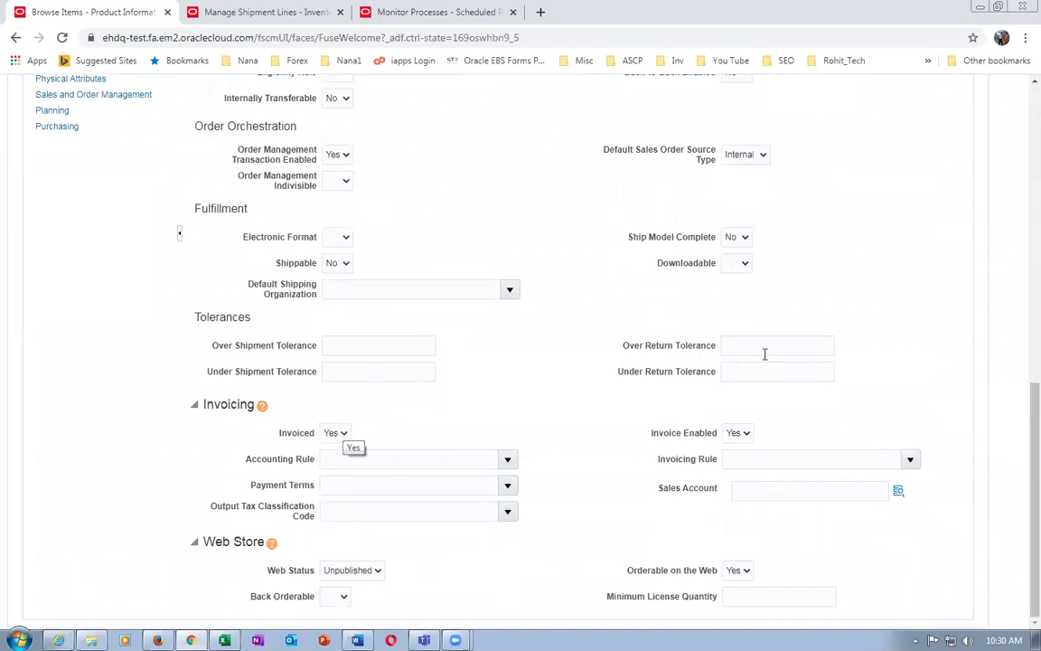
scroll(692, 378, "up", 10)
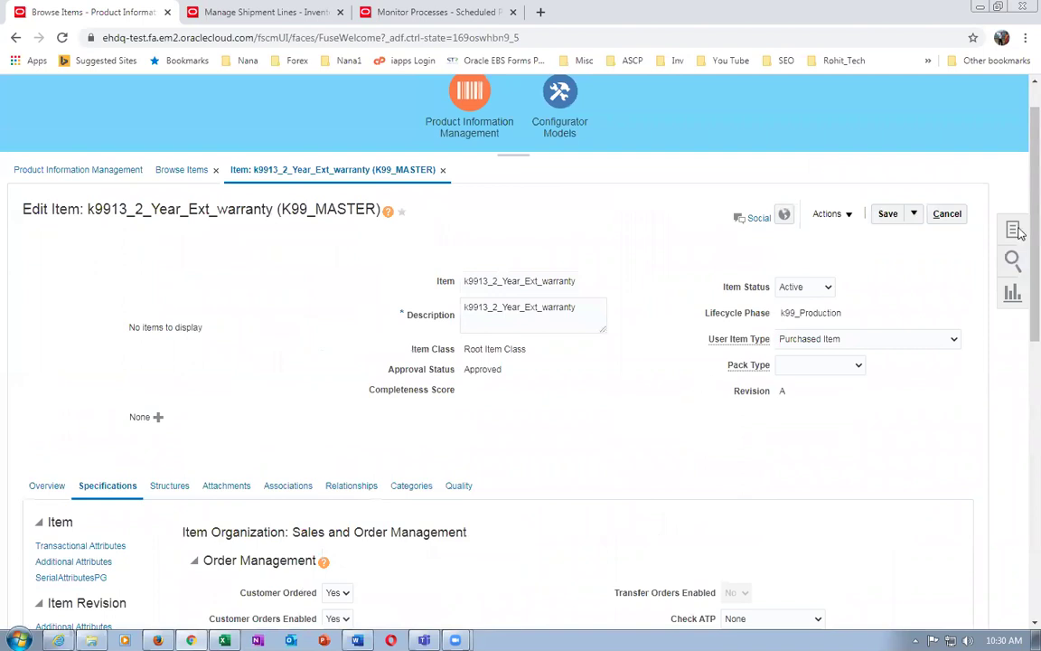
left_click(946, 214)
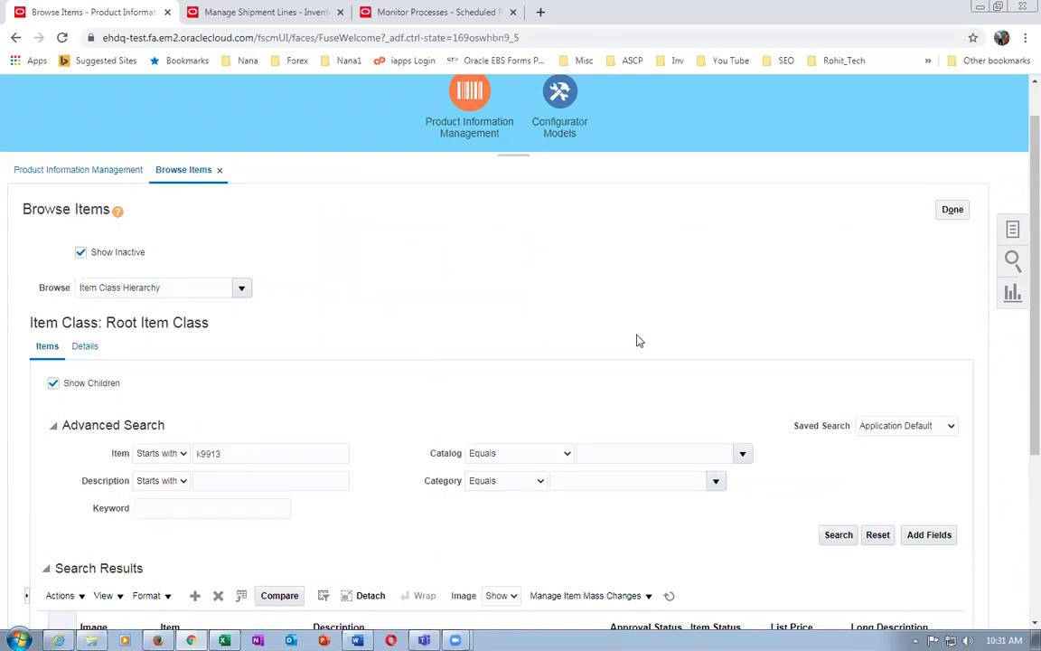
left_click(954, 212)
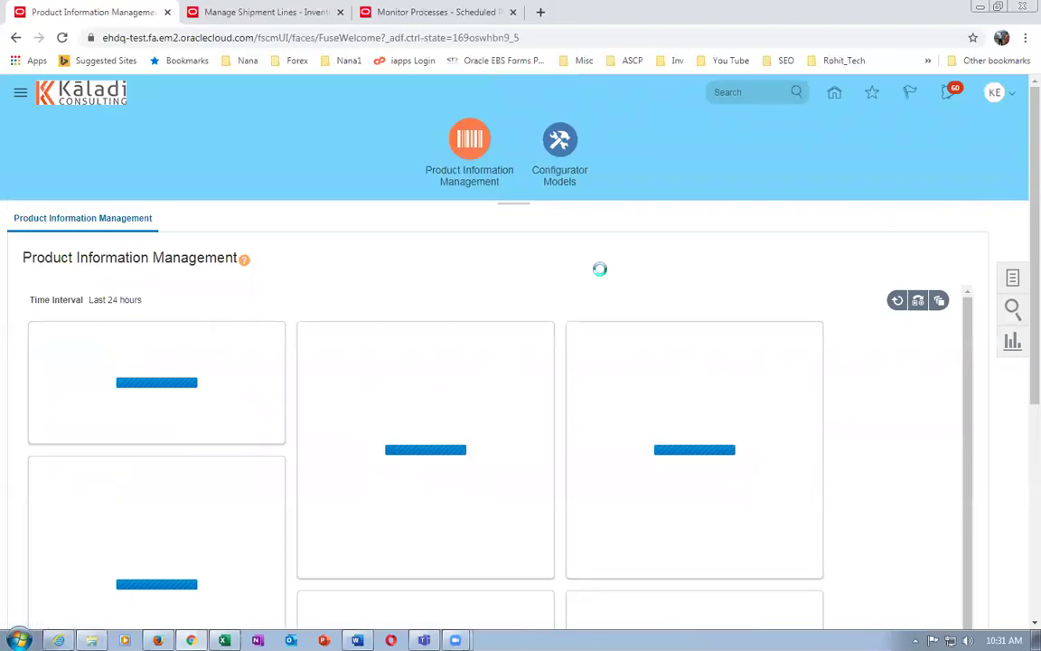
left_click(1013, 281)
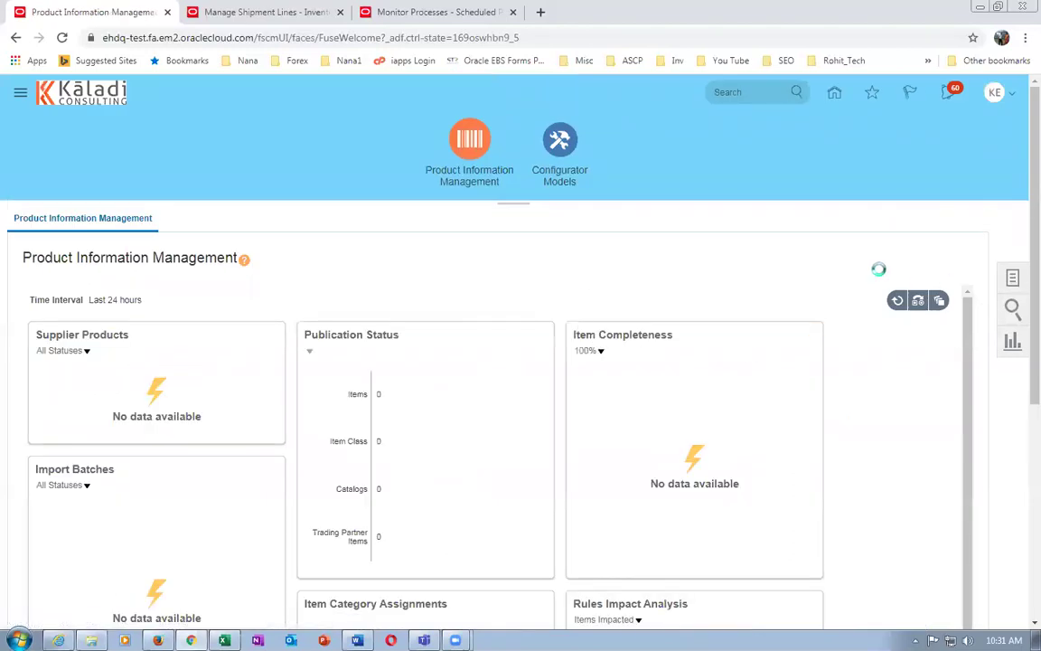
left_click(890, 266)
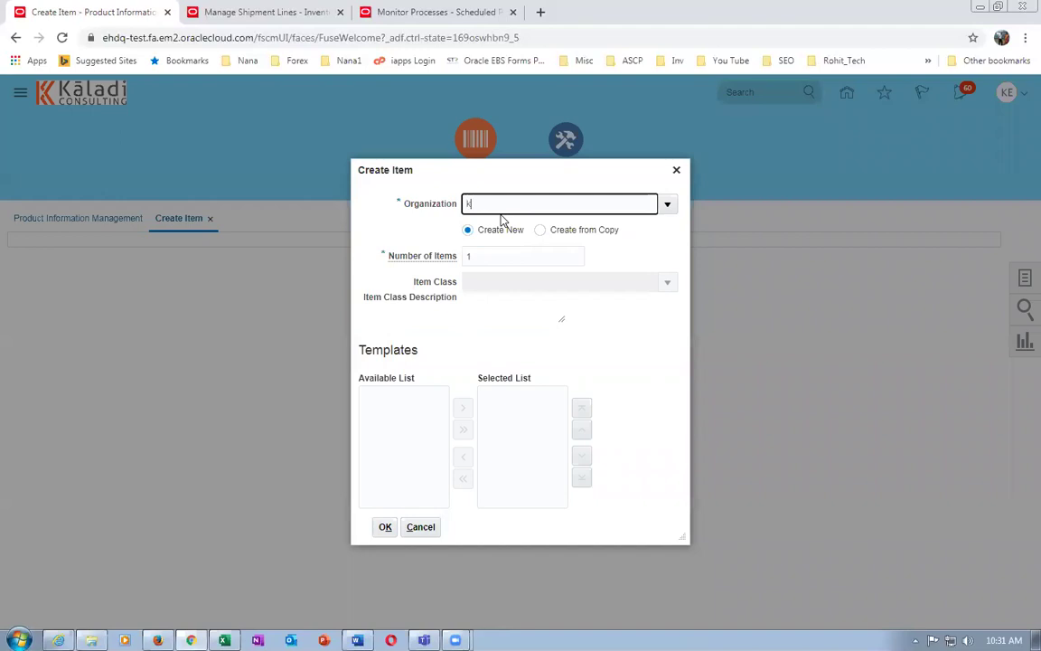
type("k99")
left_click(494, 249)
left_click(507, 283)
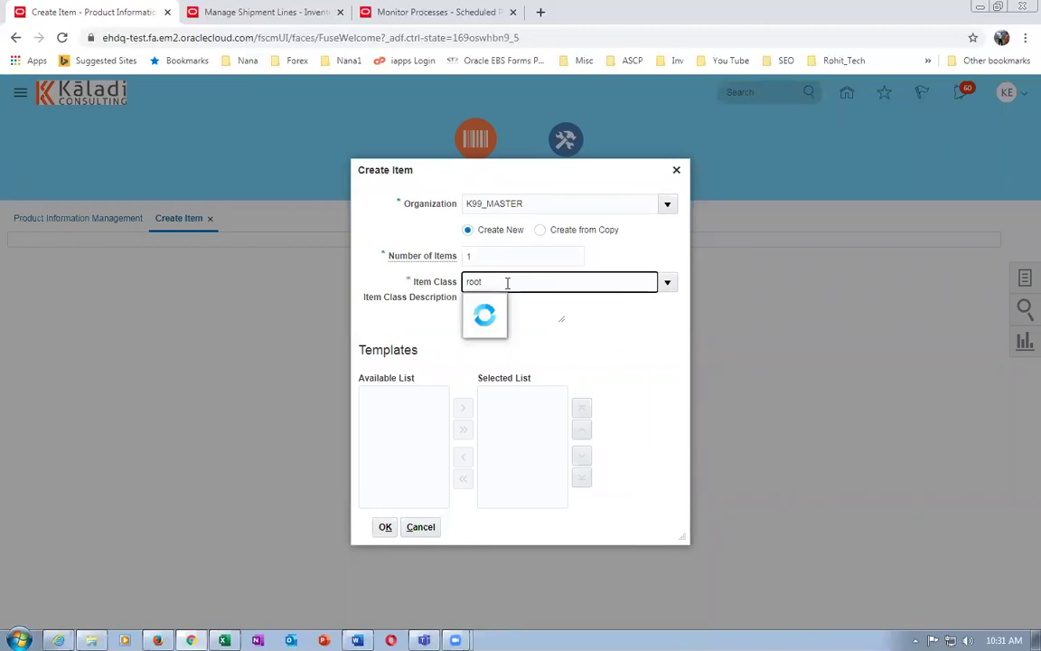
left_click(524, 308)
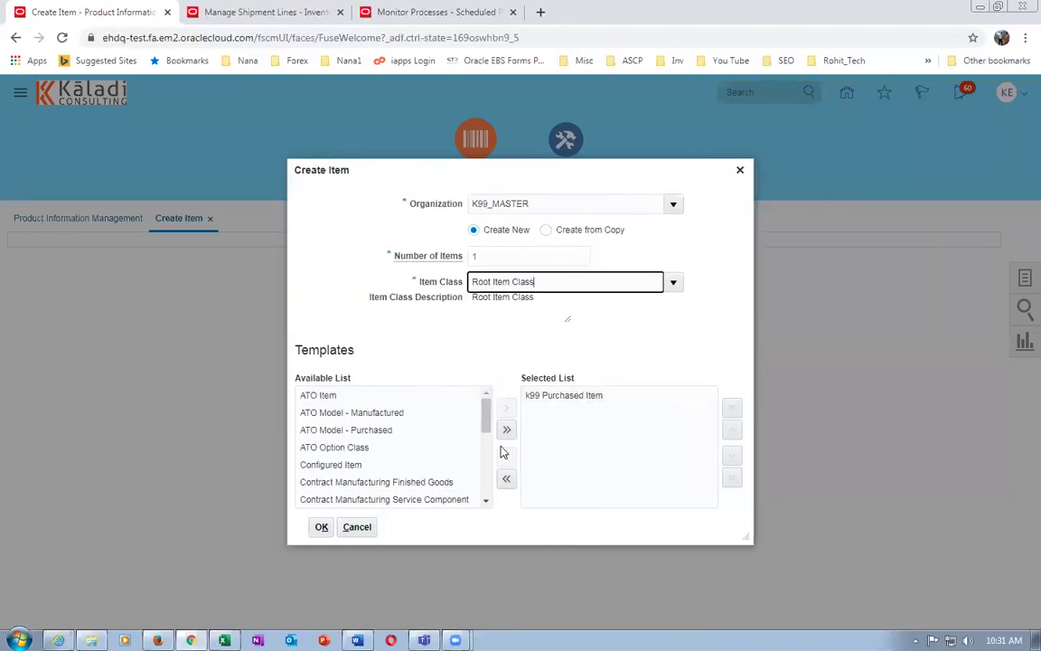
left_click(322, 527)
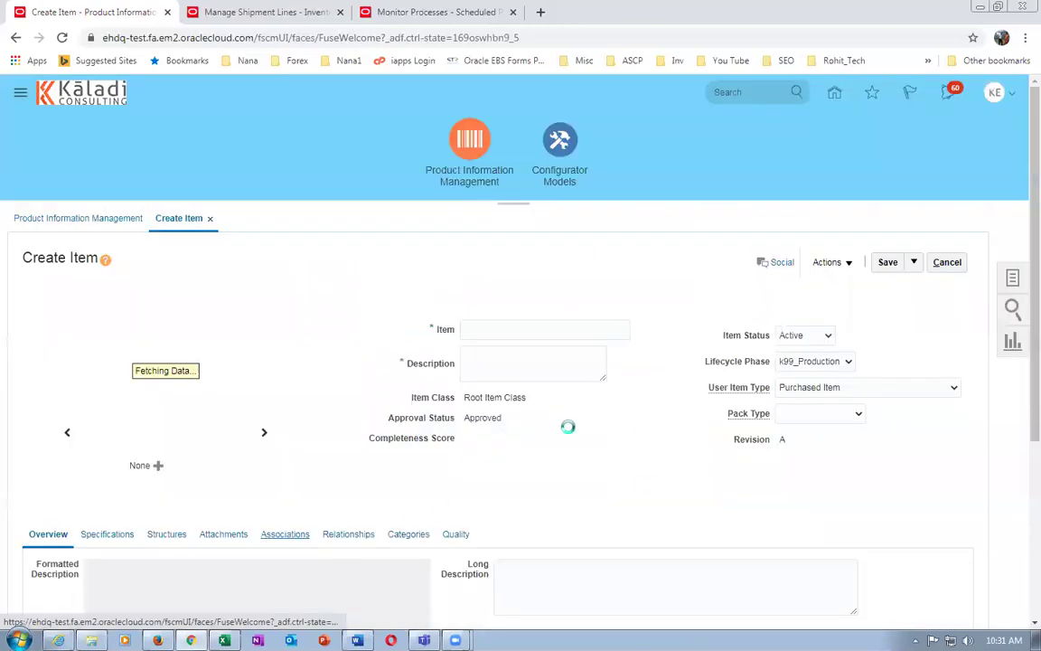
left_click(947, 267)
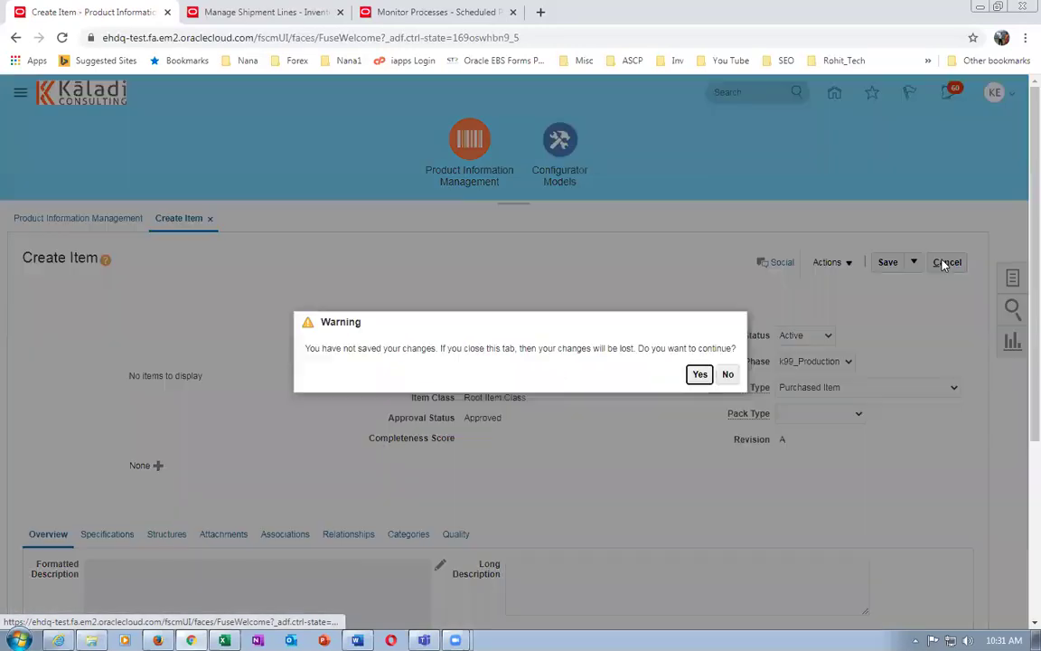
left_click(699, 373)
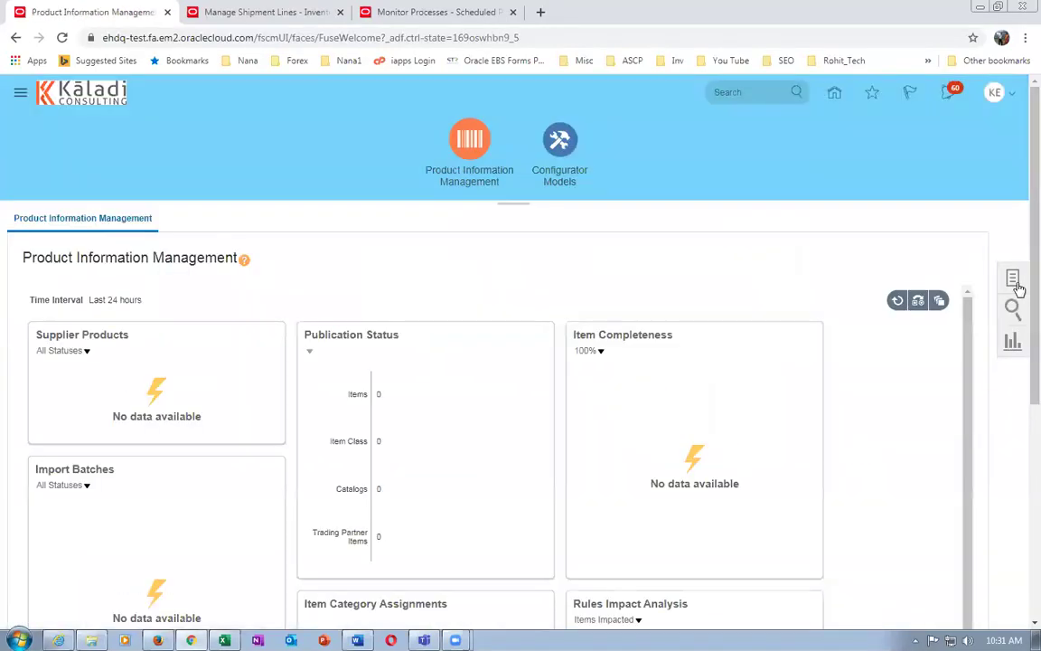
- Start creating a new item in the K99_MASTER organization with Root Item Class as its item class
left_click(1015, 286)
left_click(900, 232)
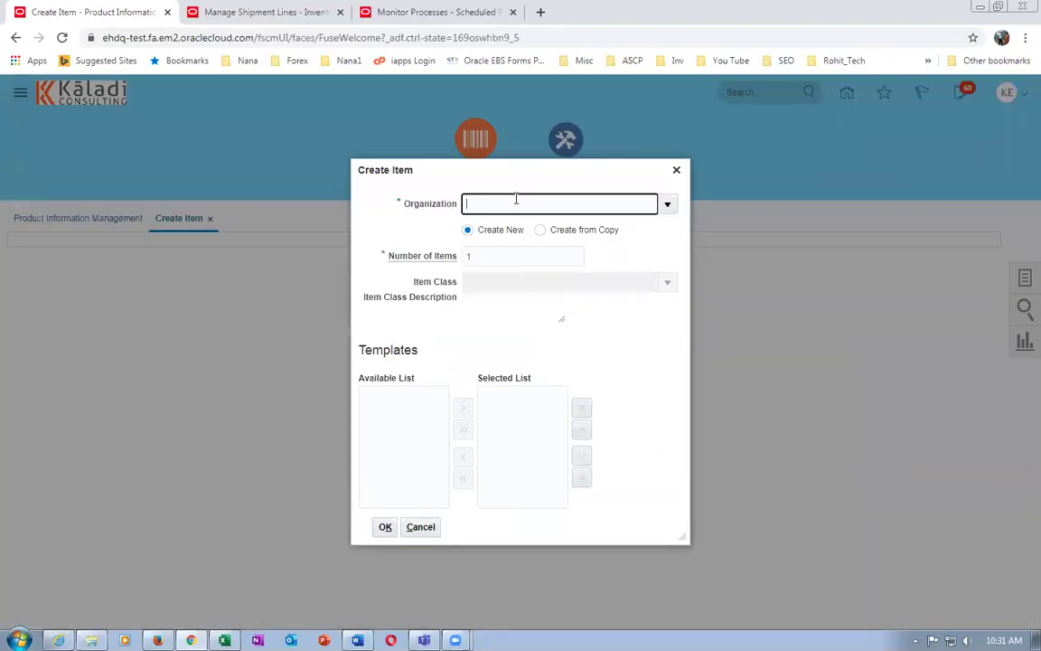
type("k99")
left_click(509, 245)
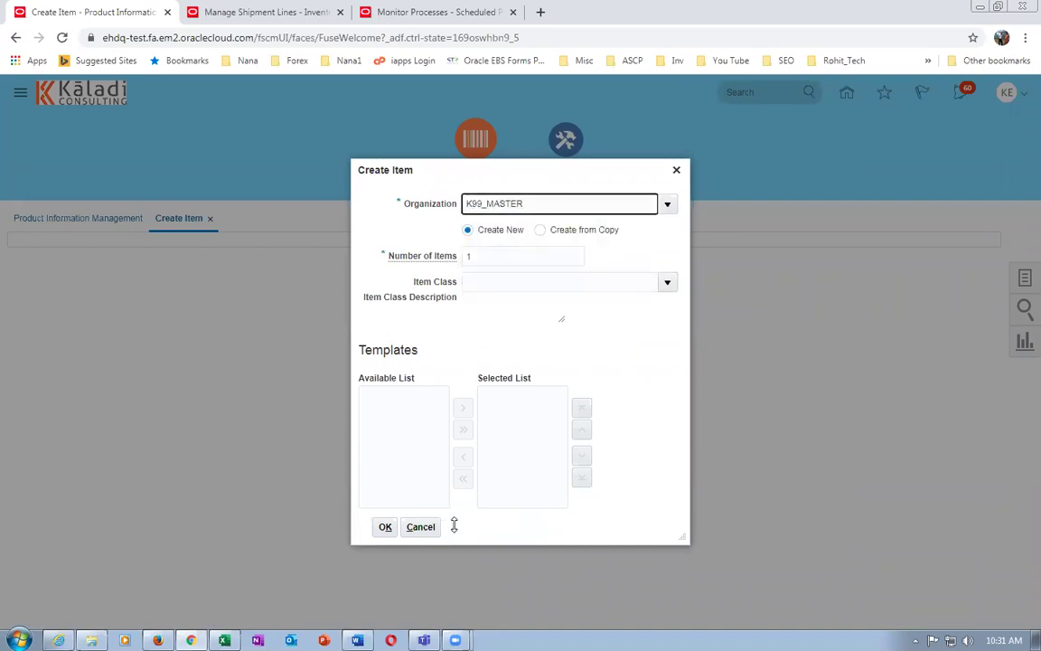
left_click(496, 283)
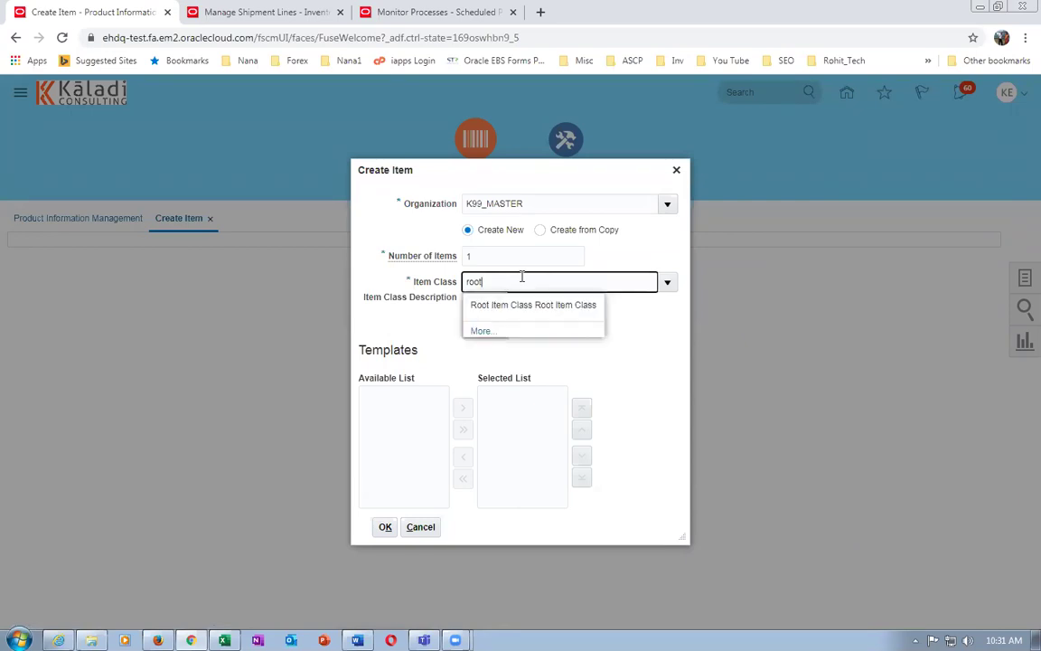
left_click(524, 306)
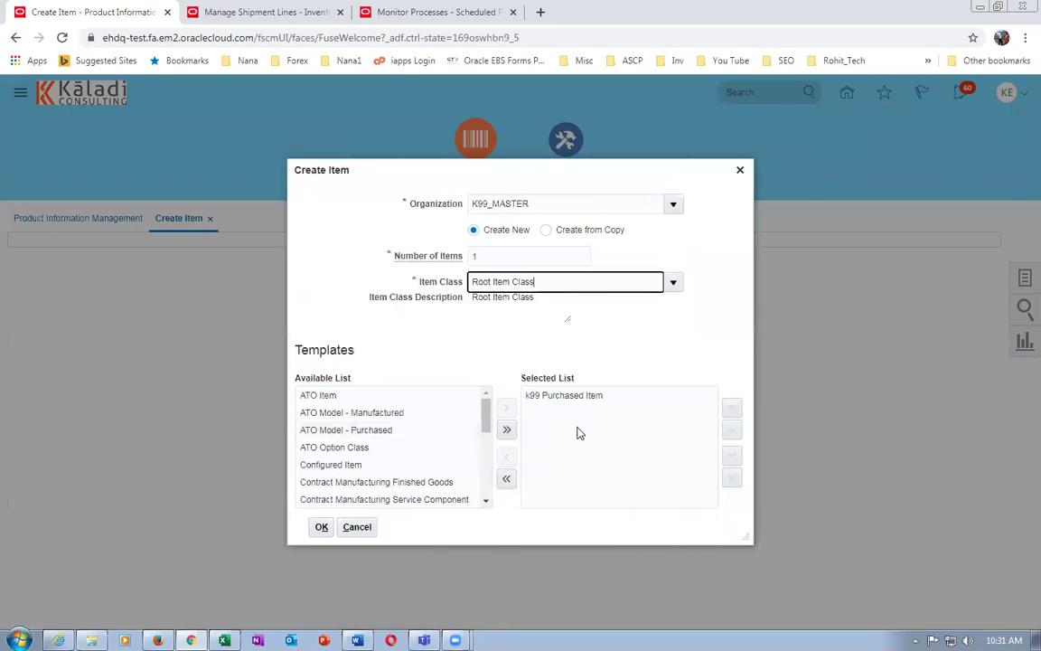
- Replace the preselected k99 Purchased Item template with the Kit template and proceed to the item form
left_click(573, 398)
left_click(508, 457)
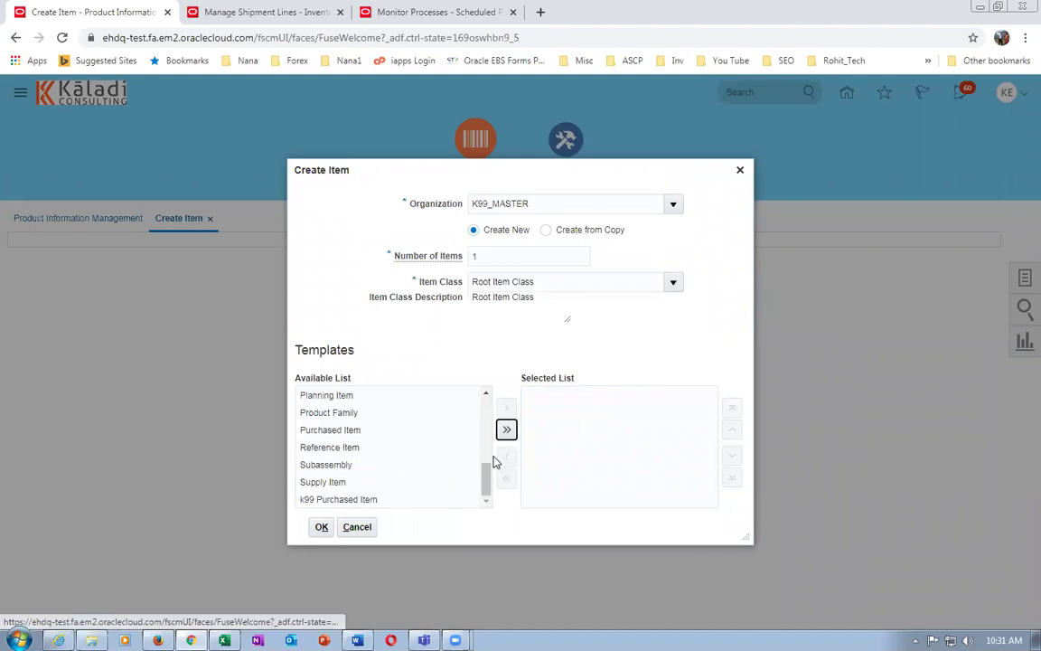
left_click(359, 470)
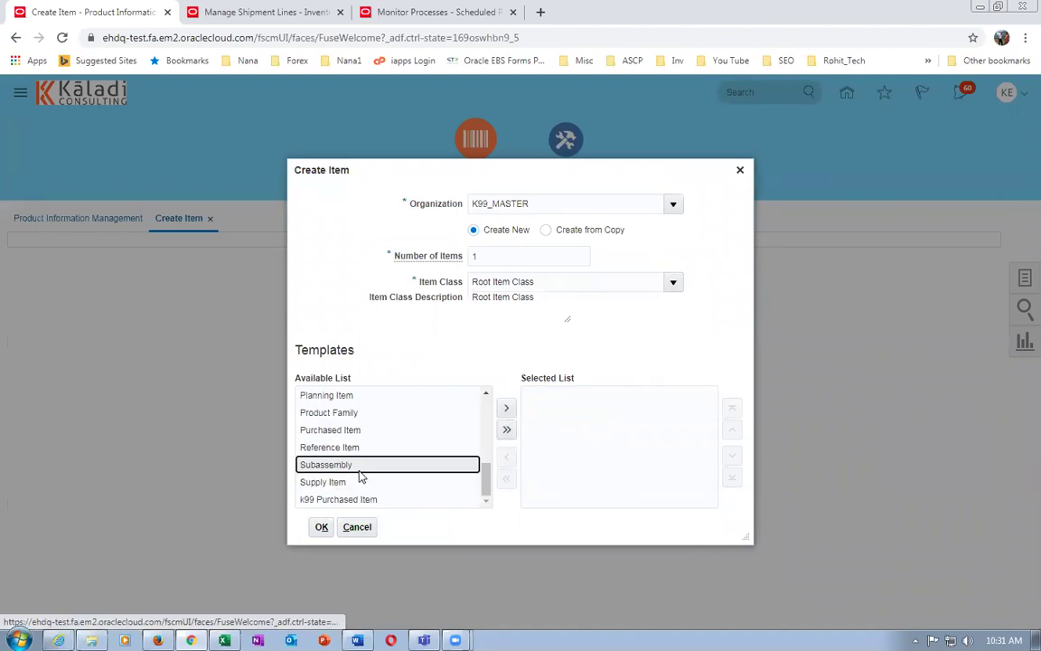
left_click_drag(488, 476, 395, 437)
left_click(362, 407)
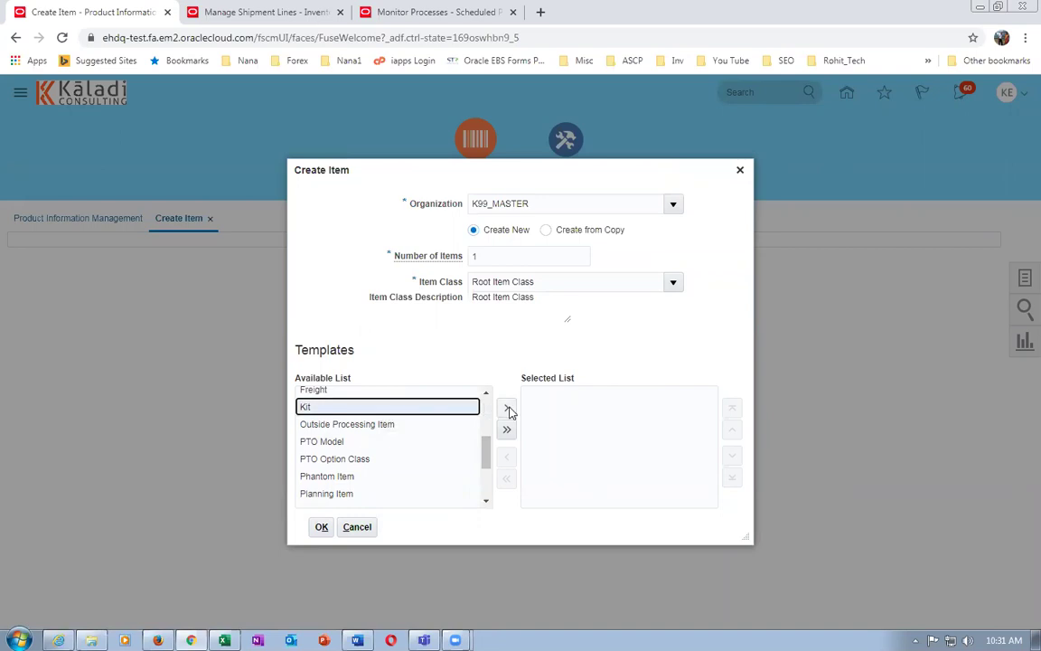
left_click(507, 409)
left_click(320, 527)
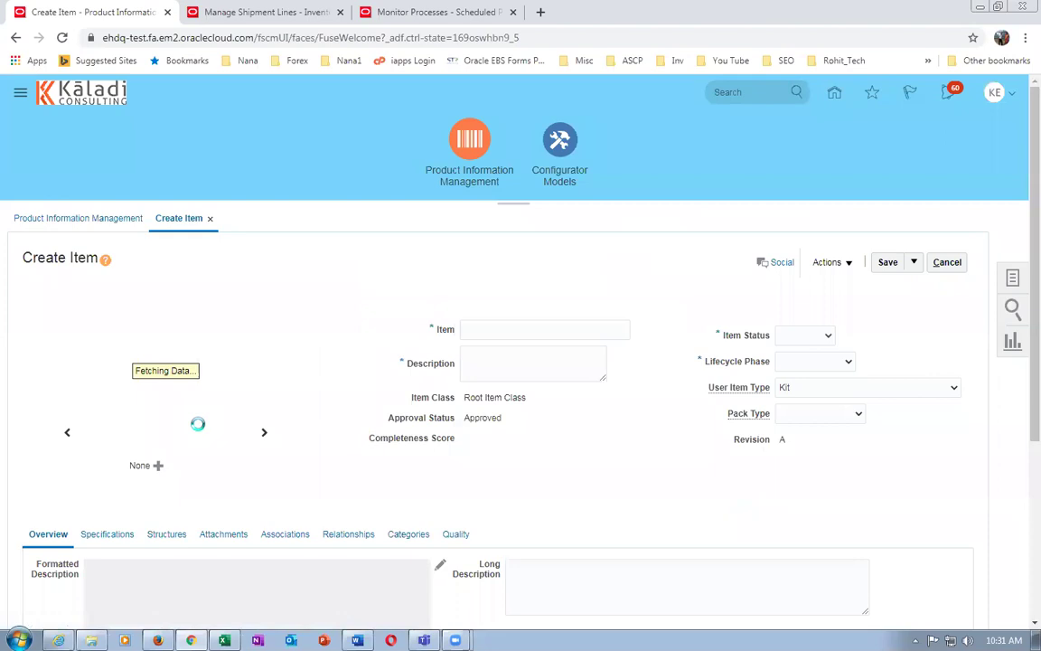
- Enter k99_dummy as both the item name and its description
left_click(508, 335)
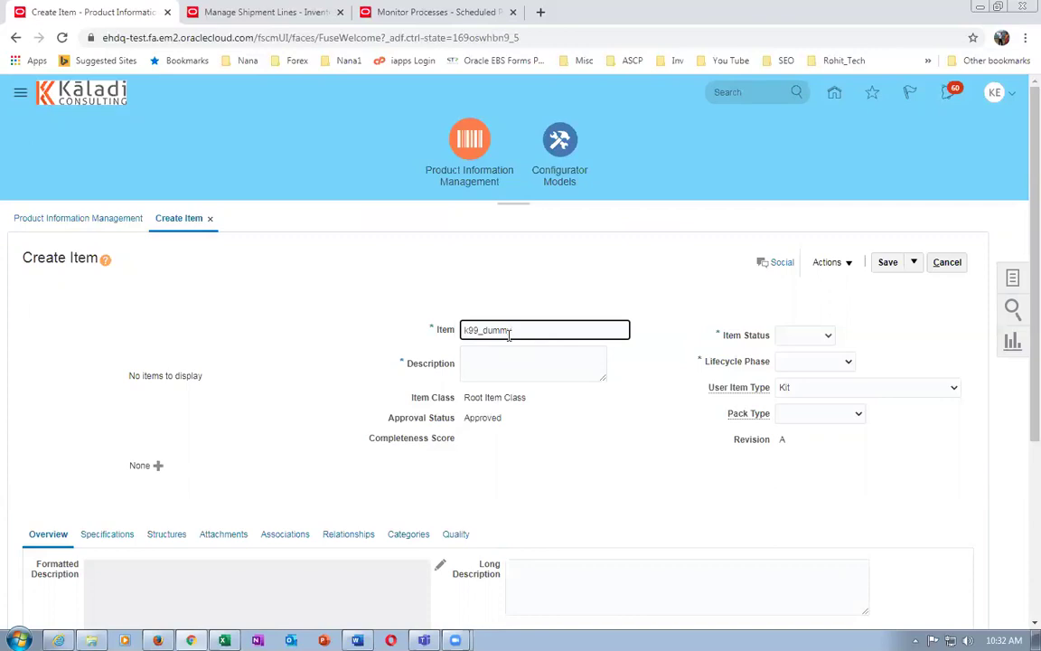
left_click_drag(541, 330, 456, 335)
key("ctrl+c")
left_click(502, 364)
key("ctrl+v")
left_click(604, 450)
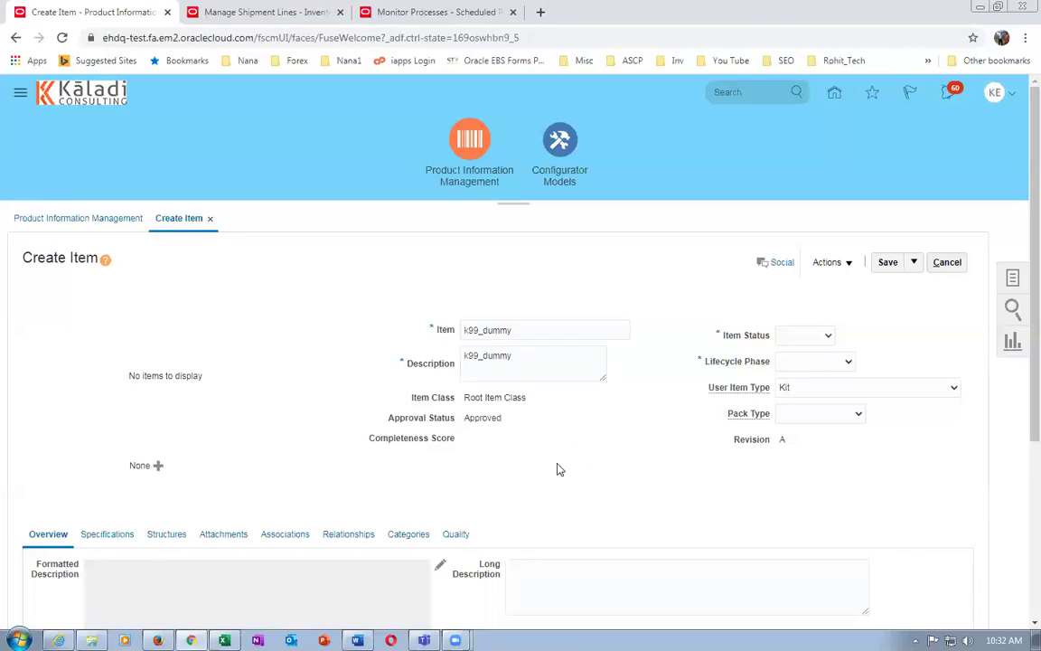
- Set the item status to Active and the lifecycle phase to PRODUCTION
scroll(557, 469, "down", 3)
scroll(821, 220, "up", 3)
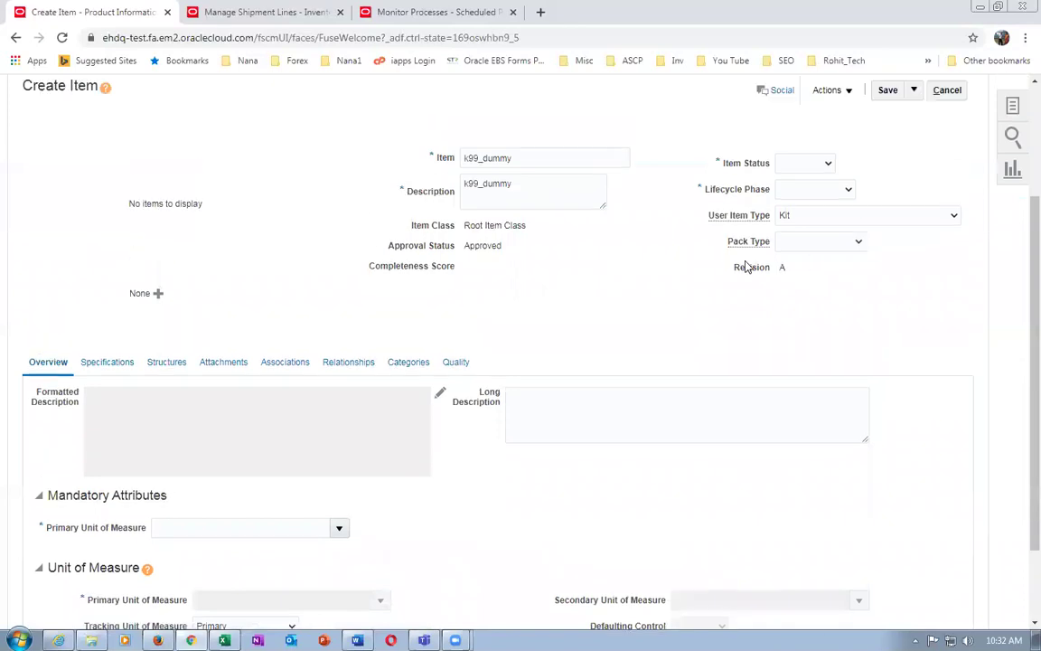
left_click(805, 342)
left_click(803, 365)
left_click(806, 362)
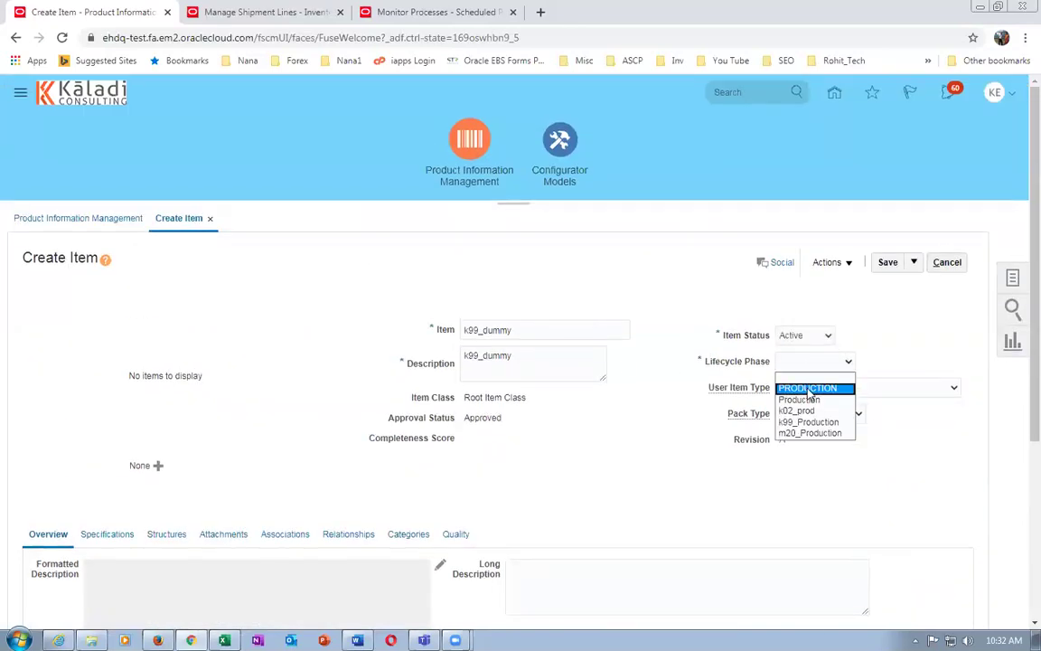
left_click(809, 391)
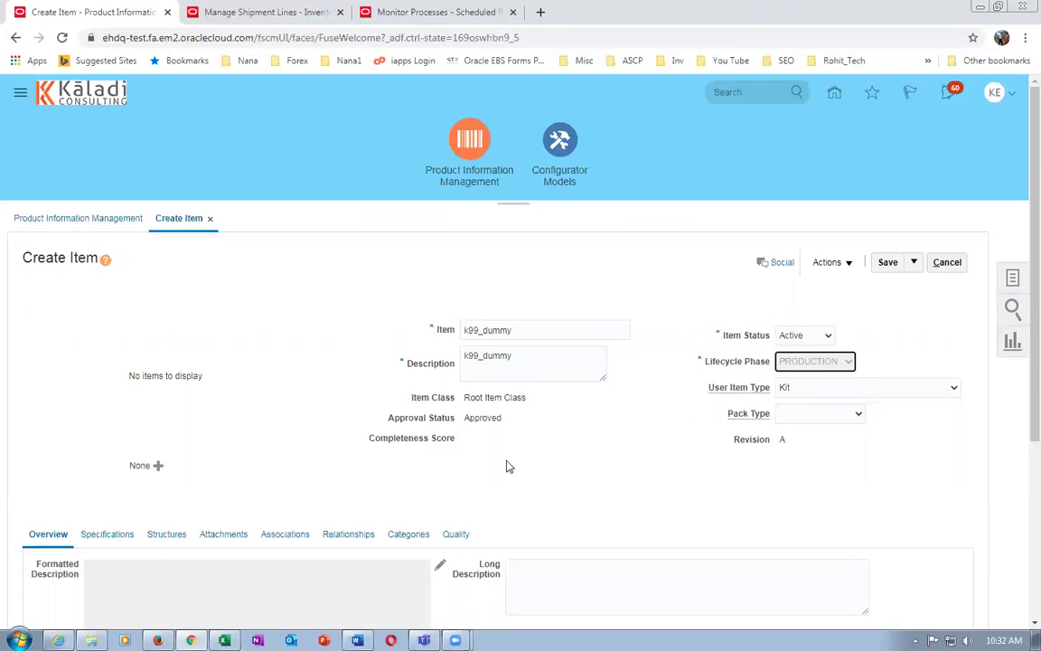
- Set the primary unit of measure to Each from the Count class and open the item's specifications
scroll(507, 466, "down", 3)
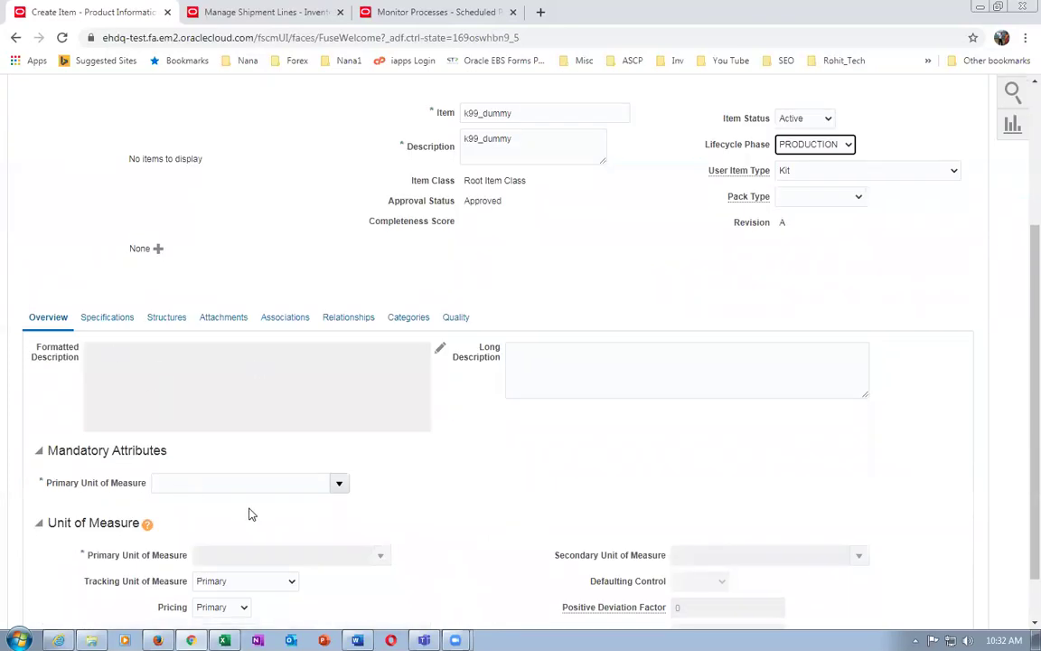
left_click(281, 480)
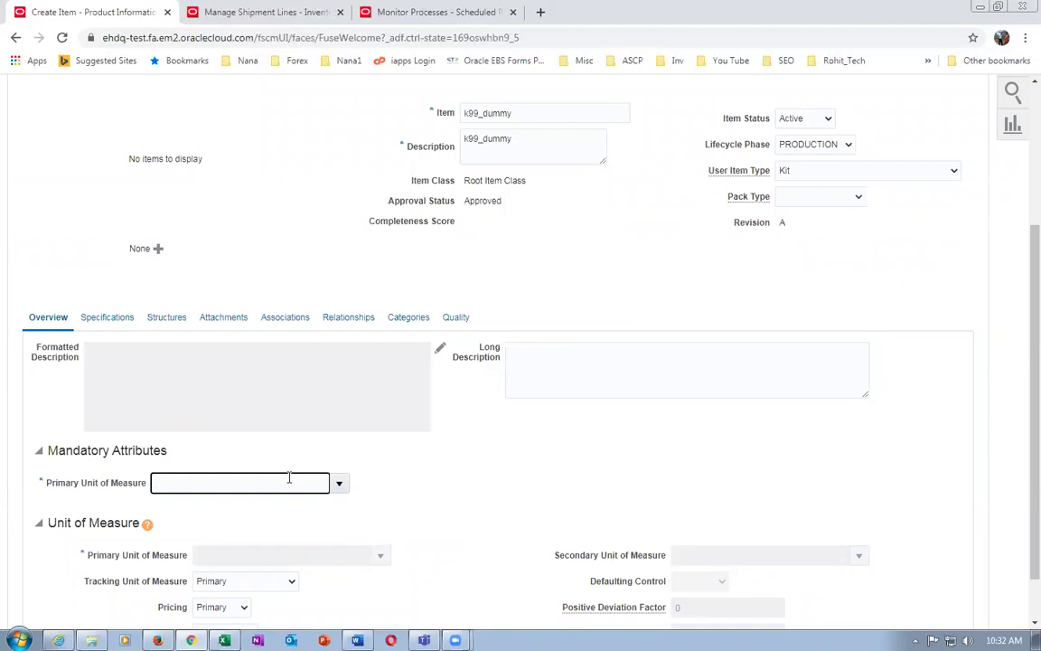
type("ea")
key("Tab")
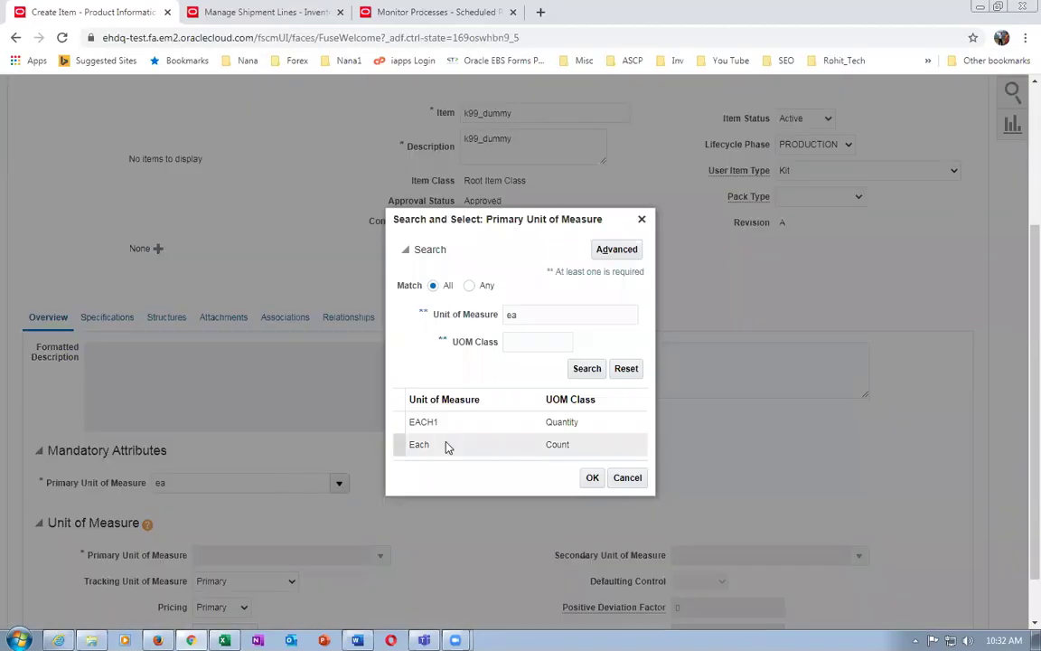
left_click(552, 451)
left_click(430, 445)
left_click(590, 479)
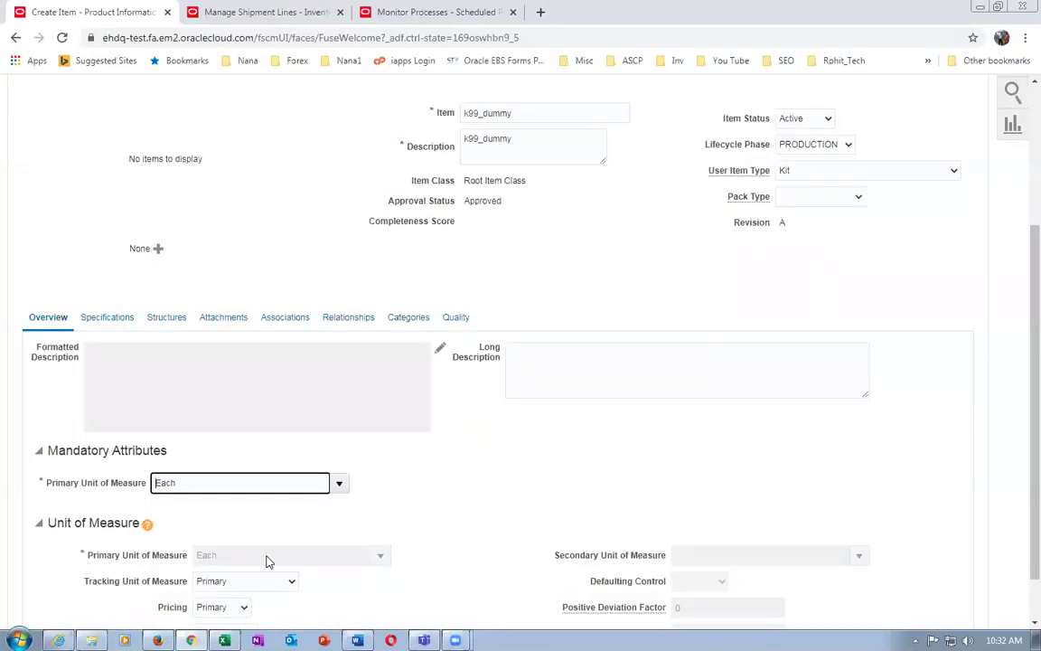
scroll(268, 560, "down", 1)
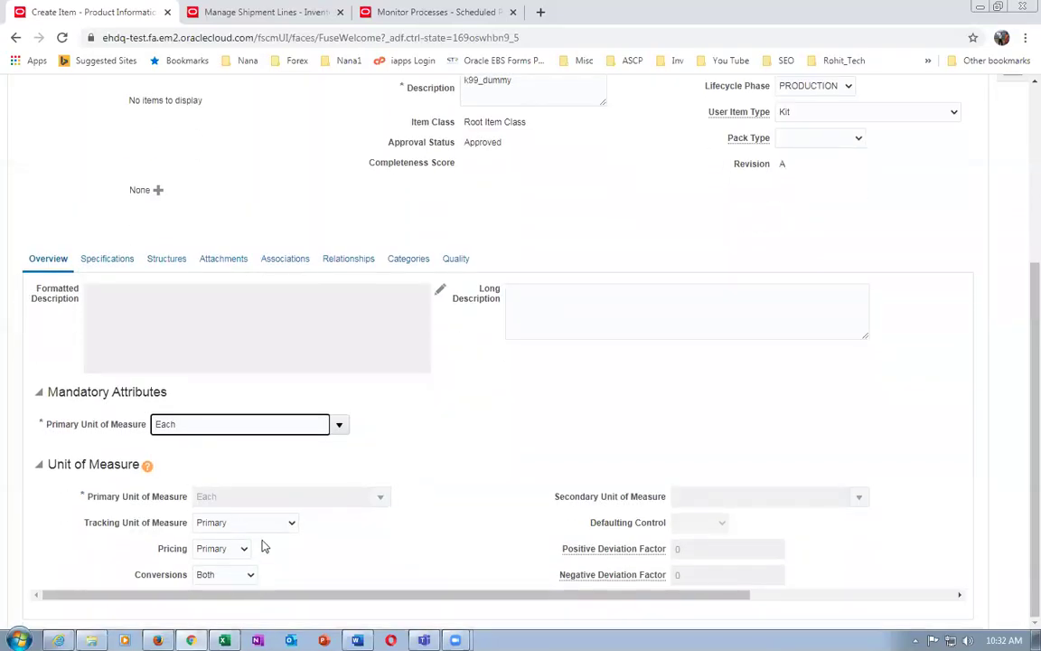
left_click(115, 262)
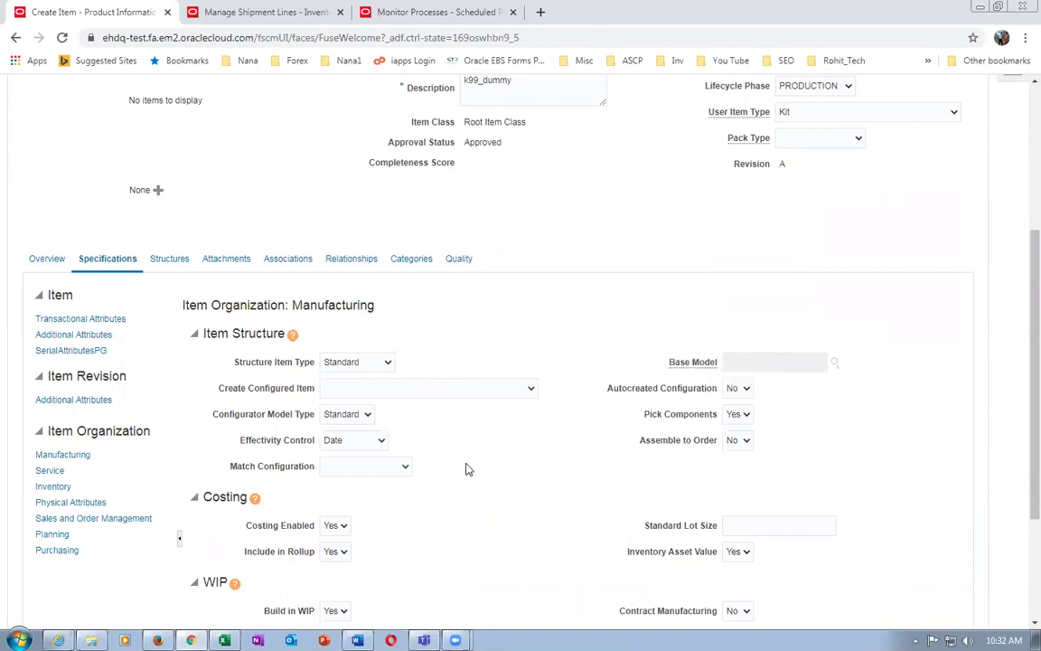
- Switch to the Excel item list and review the laptop kit item and its three kit components
key("alt+Tab")
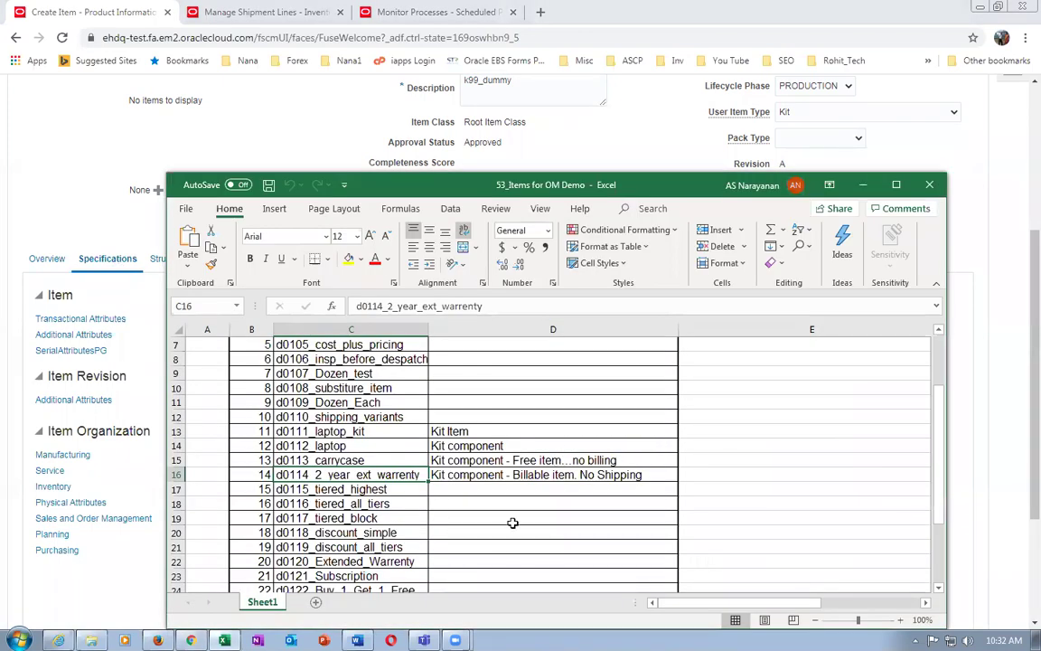
left_click(349, 445)
left_click(364, 460)
left_click(360, 474)
left_click(391, 431)
left_click(455, 431)
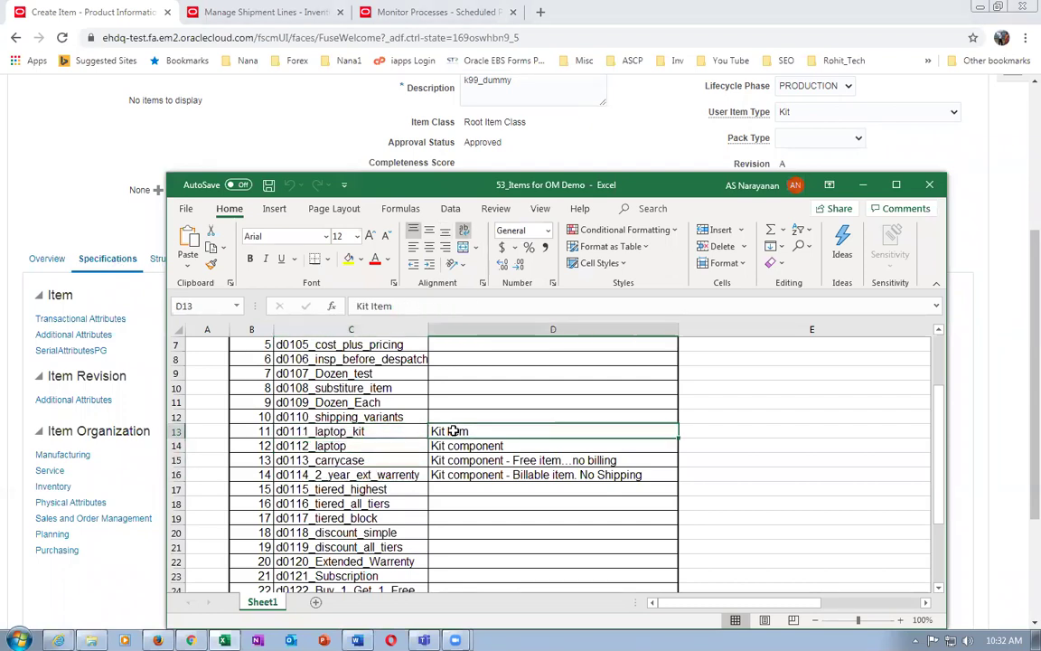
- Return to the new item in the browser and review its Sales and Order Management attributes, including fulfillment and invoicing
key("alt+Tab")
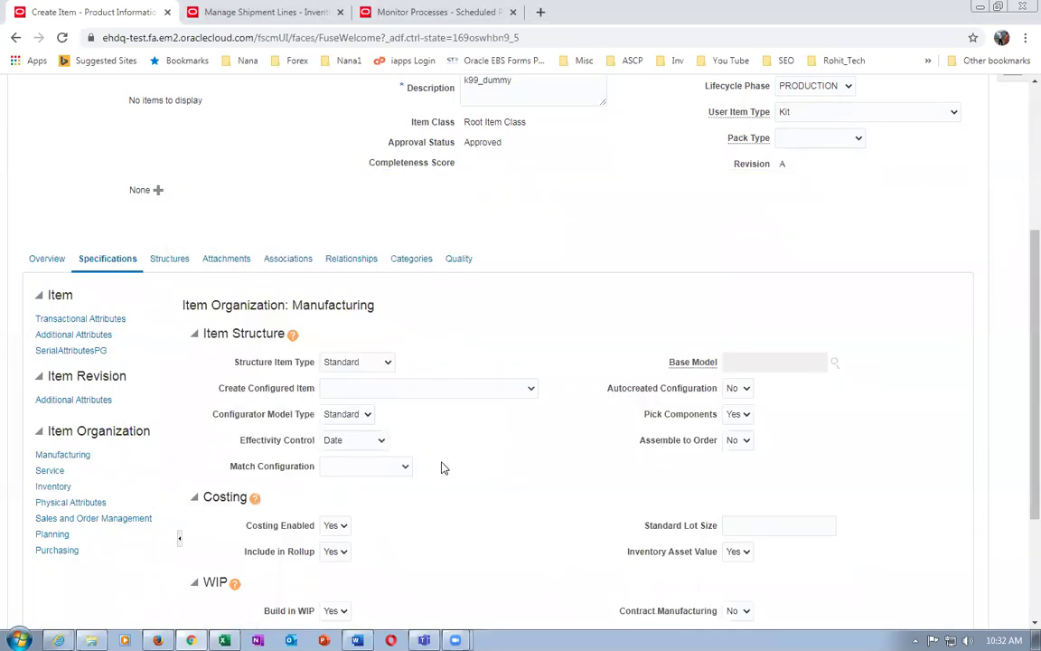
left_click(91, 519)
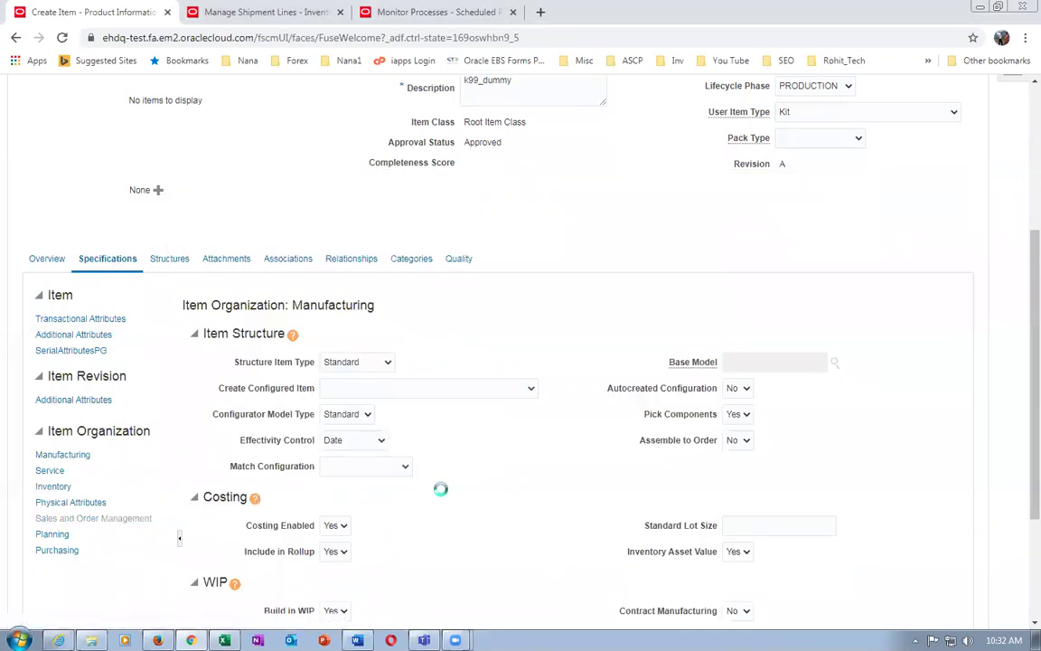
scroll(442, 513, "down", 3)
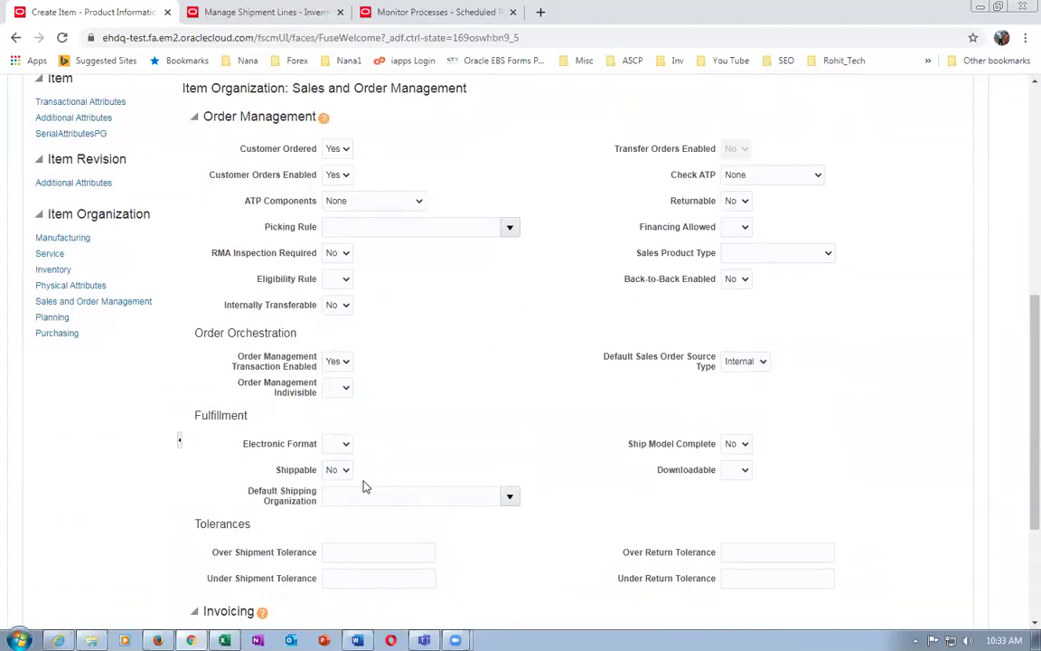
scroll(364, 485, "down", 3)
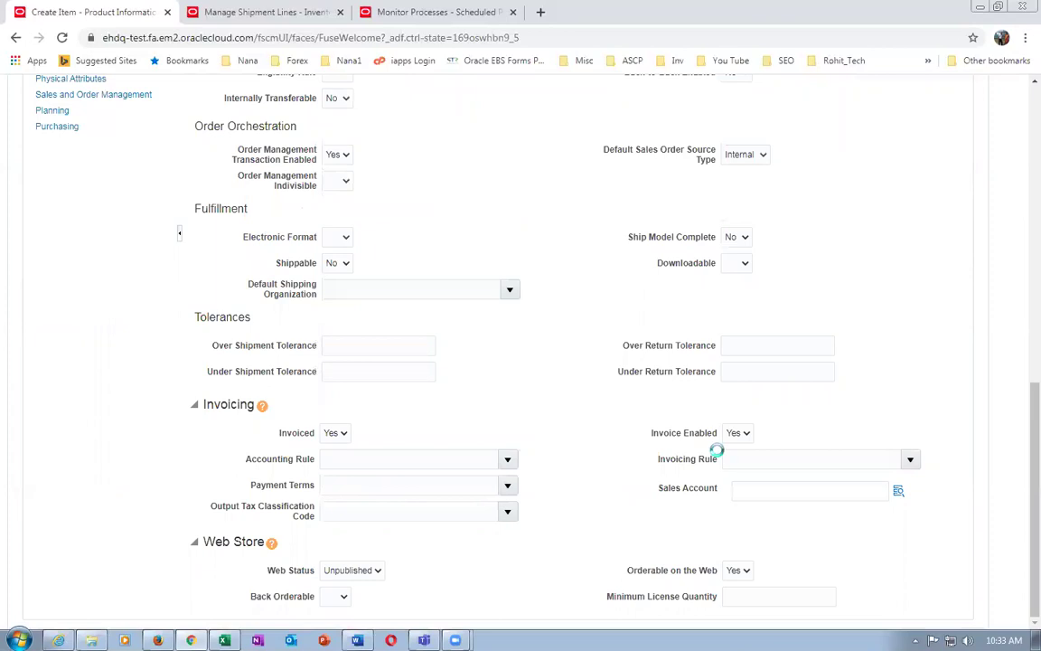
- Switch back to the Excel item list and check the d0111_laptop_kit and d0112_laptop entries
key("alt+Tab")
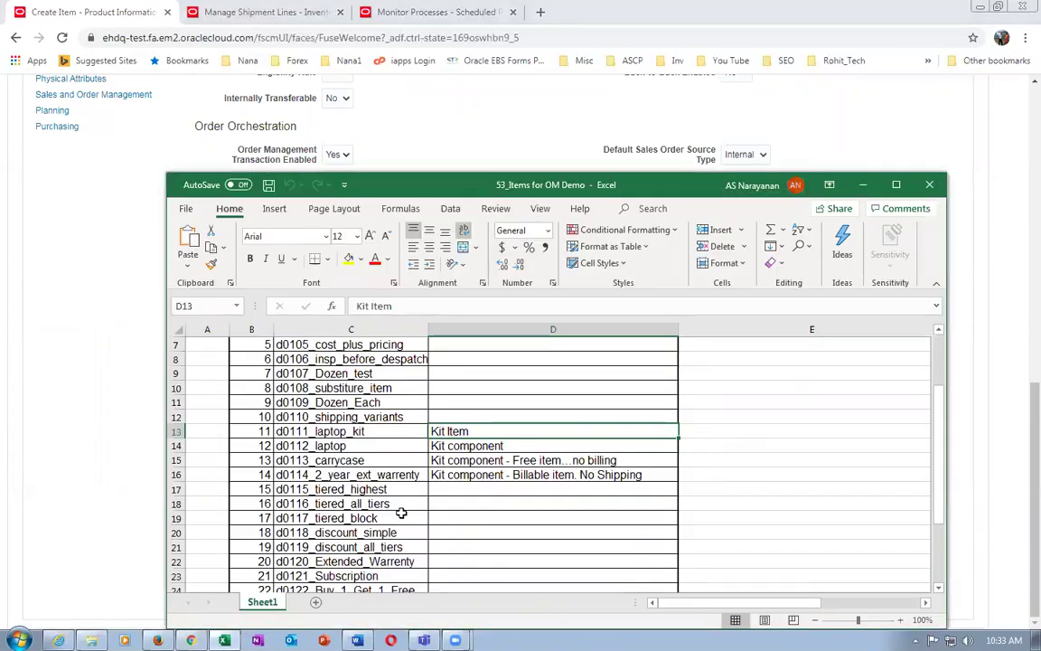
left_click(370, 433)
left_click(357, 445)
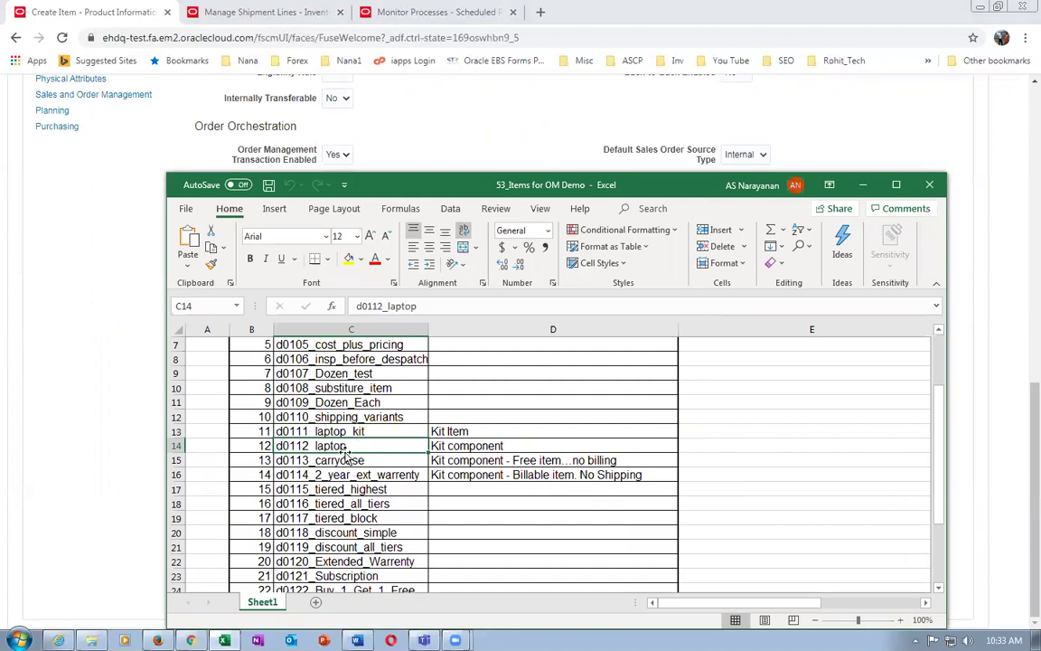
left_click(435, 446)
left_click(341, 447)
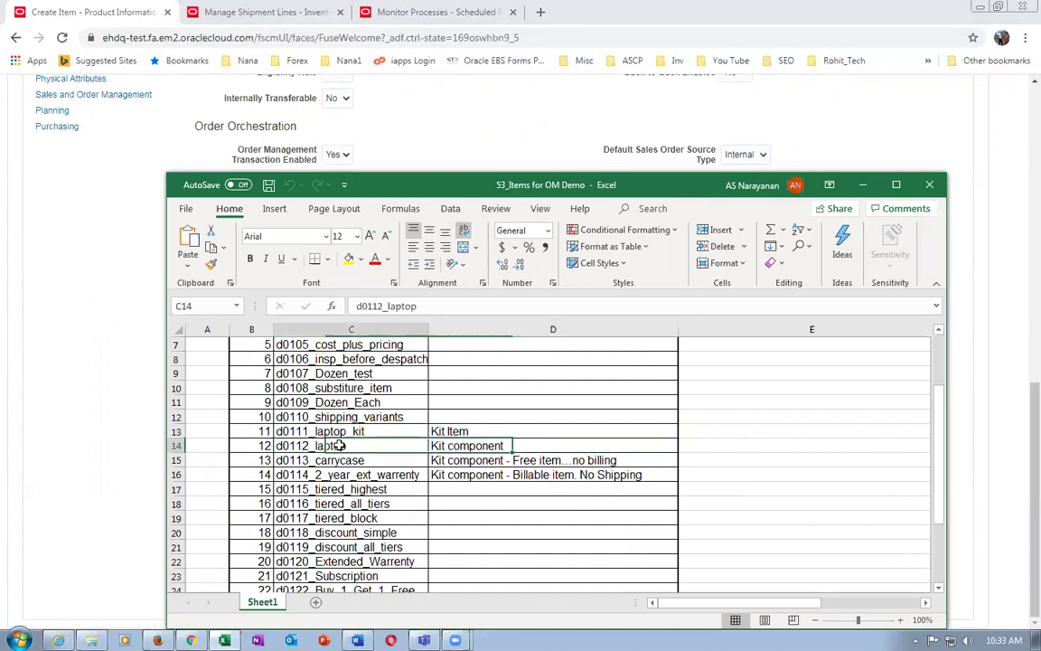
- Check the notes for the d0113_carrycase and d0114_2_year_ext_warrenty kit components in the item list
left_click(348, 460)
left_click(463, 460)
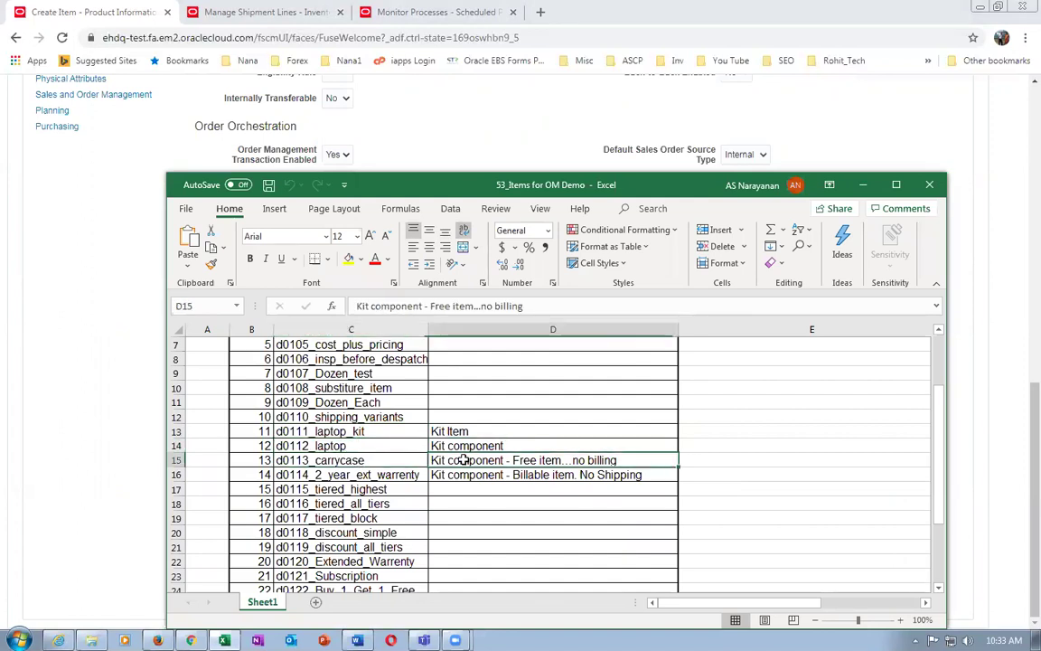
left_click(398, 474)
left_click(466, 475)
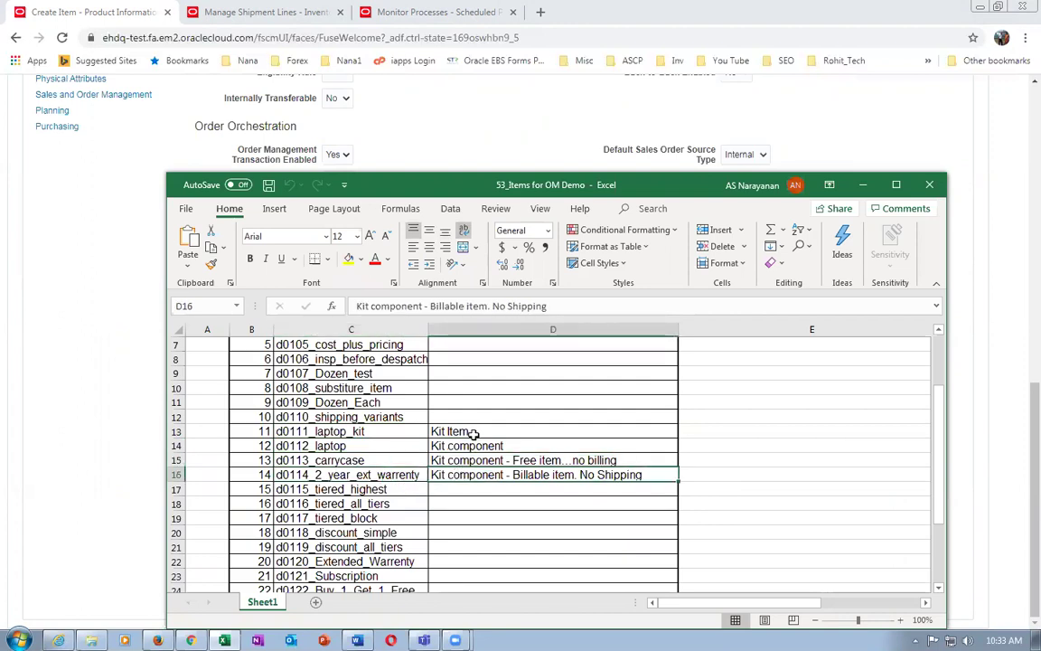
- Compare the d0111_laptop_kit entry with its laptop, carry case and extended warranty component entries
left_click(462, 431)
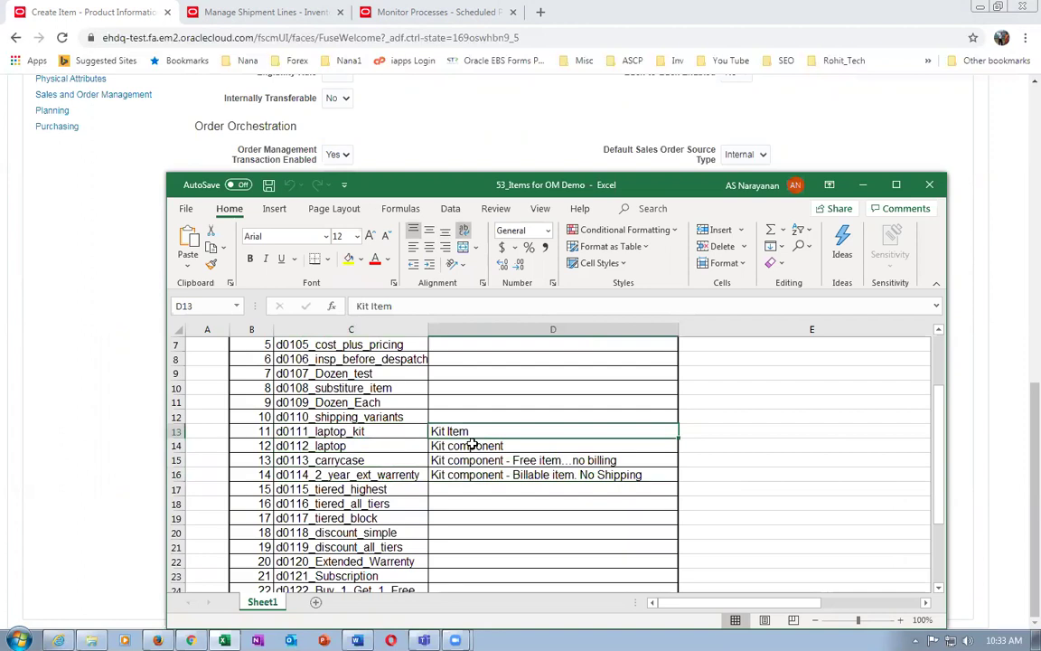
left_click(302, 446)
left_click(333, 463)
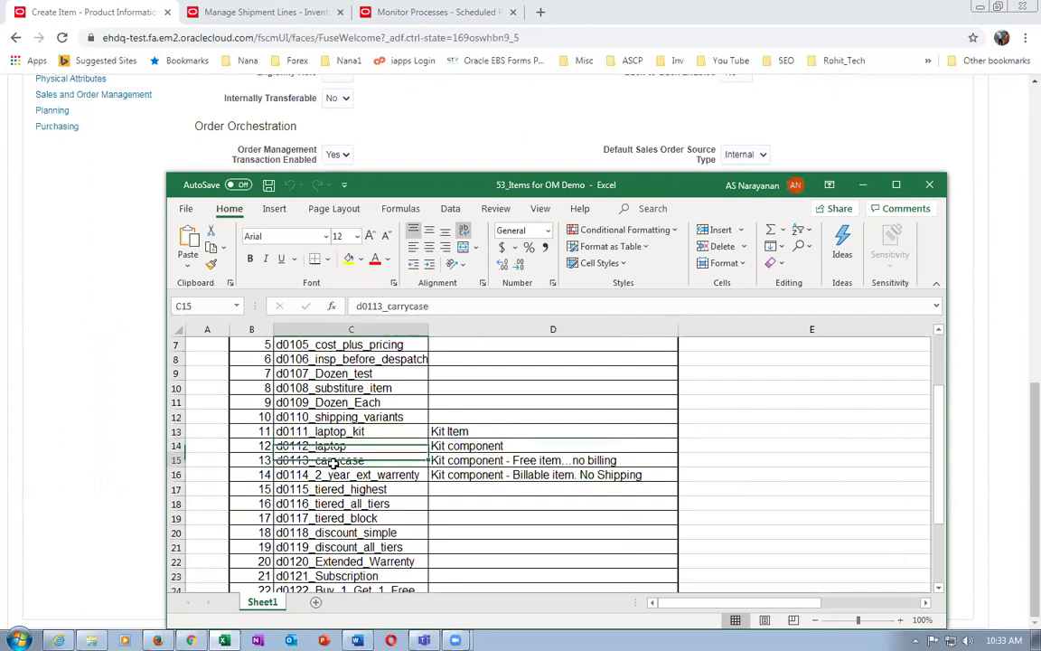
left_click(338, 475)
left_click(334, 431)
left_click(472, 431)
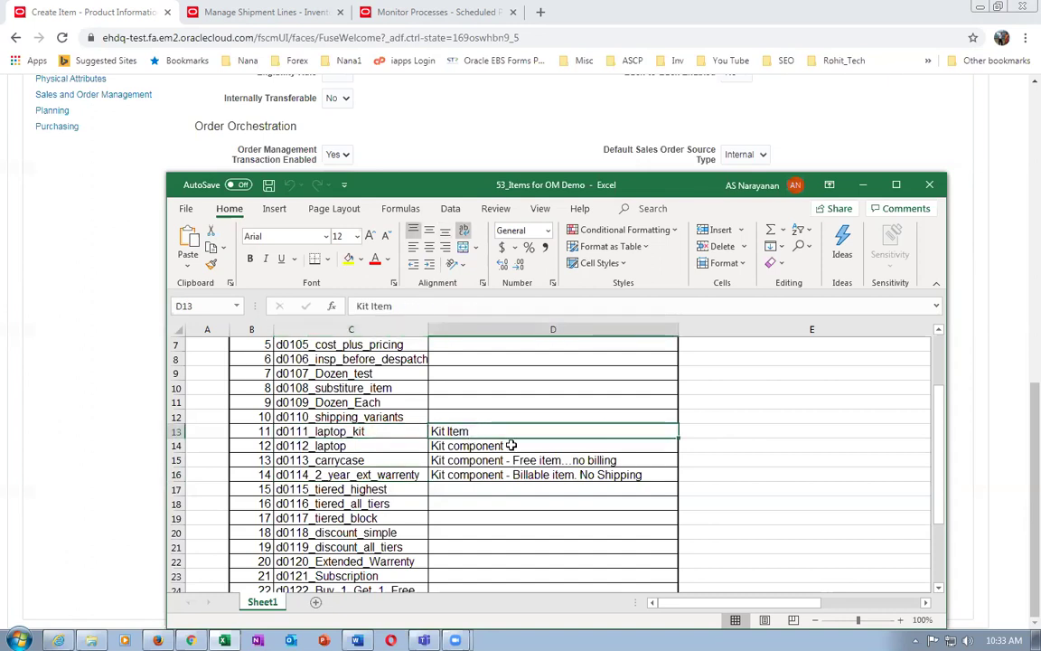
left_click(342, 446)
left_click(345, 460)
left_click(355, 476)
left_click(379, 433)
left_click(477, 431)
- Switch back to the new item in the browser, check its Manufacturing attributes and save the item
key("alt+Tab")
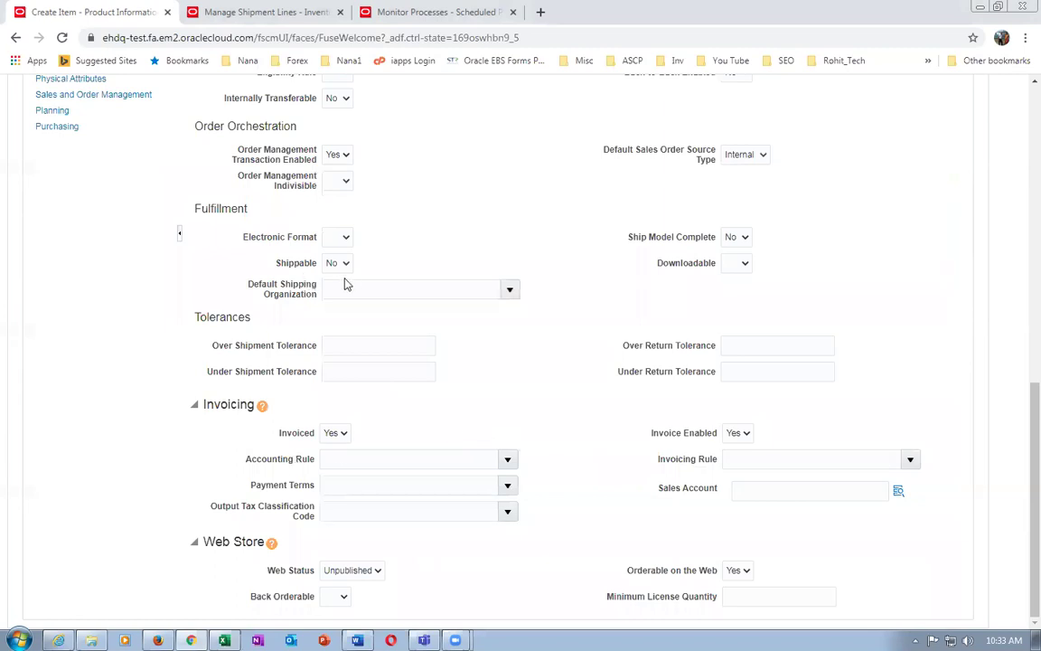
scroll(425, 404, "up", 5)
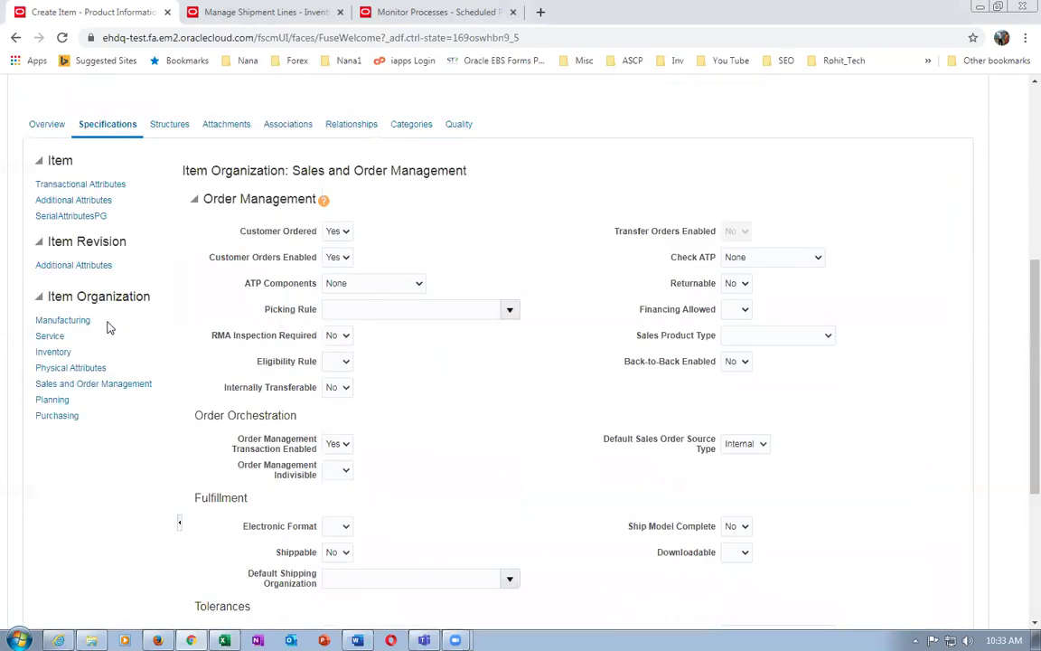
left_click(77, 321)
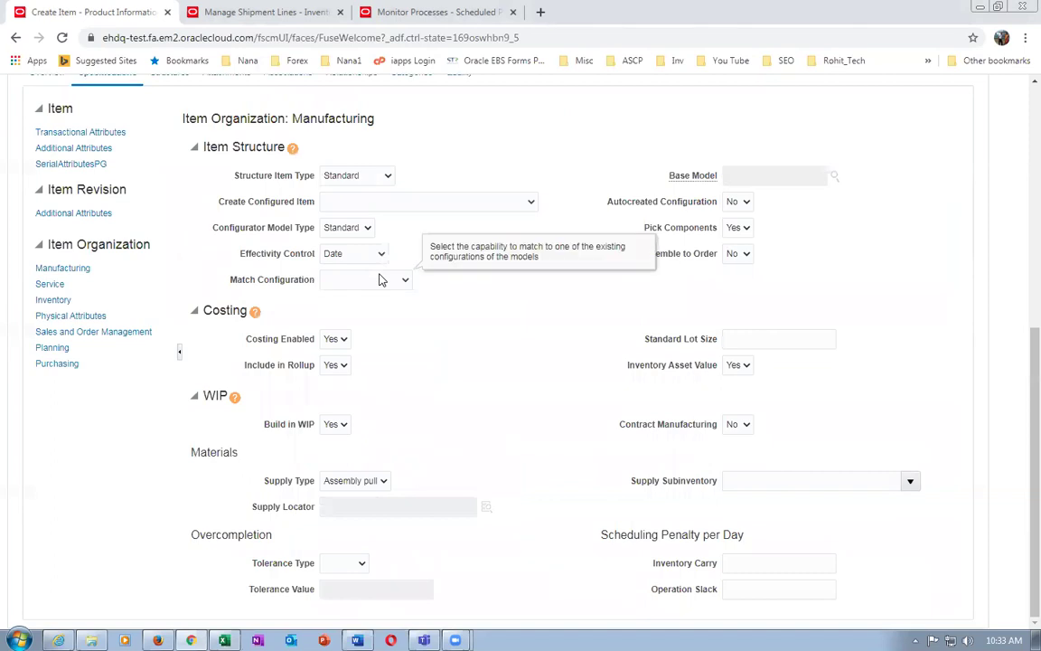
scroll(400, 368, "up", 4)
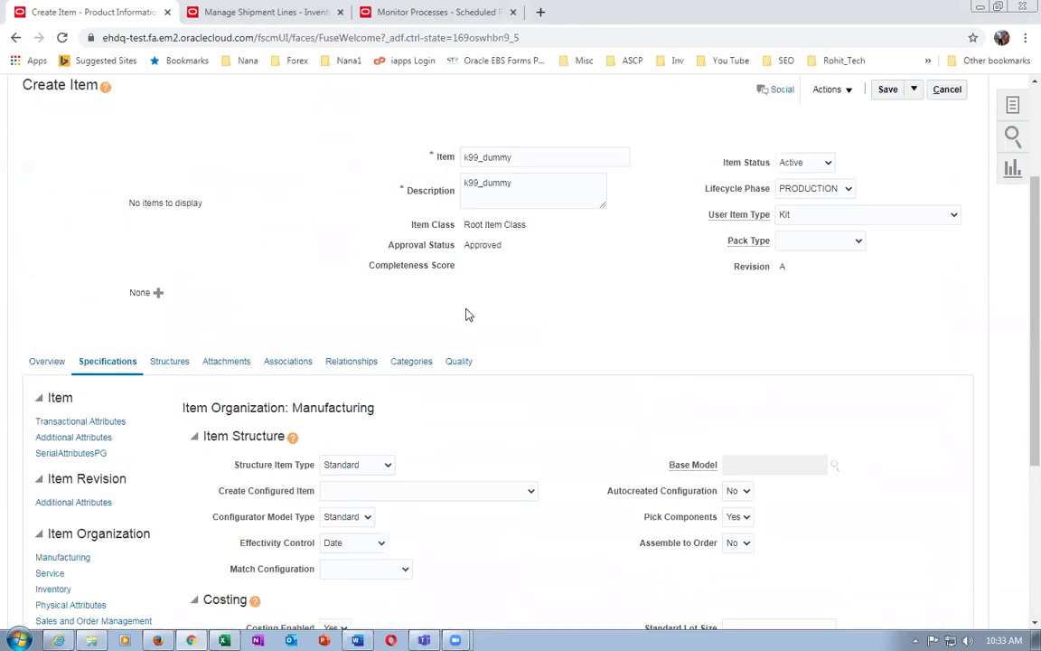
left_click(885, 90)
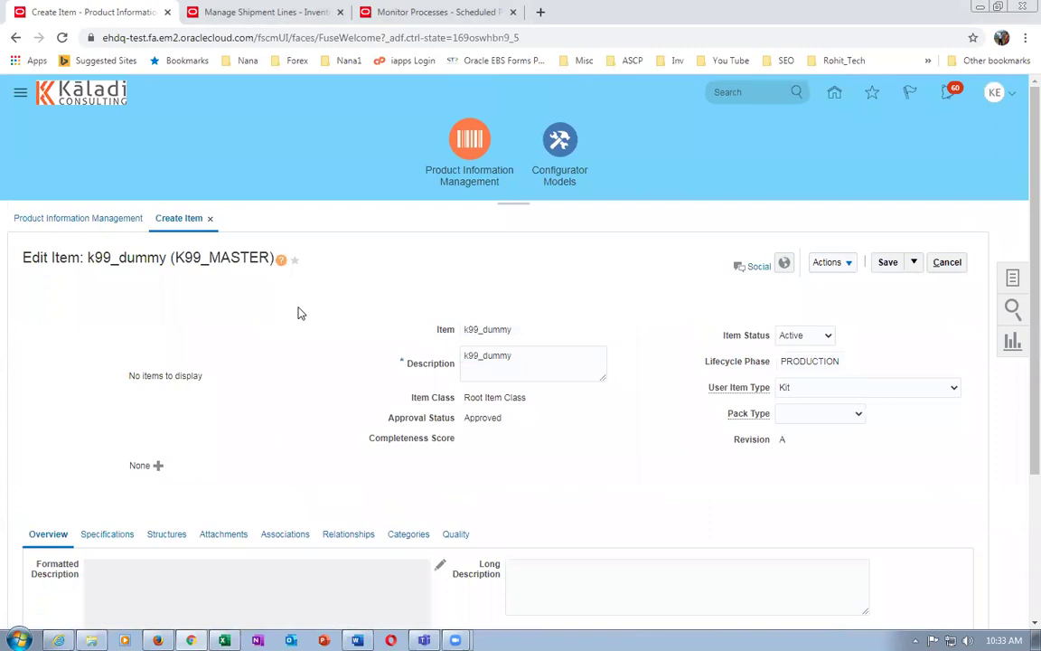
- Create a Primary item structure for k99_dummy with the description "primary BOM" and apply it to add details
scroll(301, 313, "down", 3)
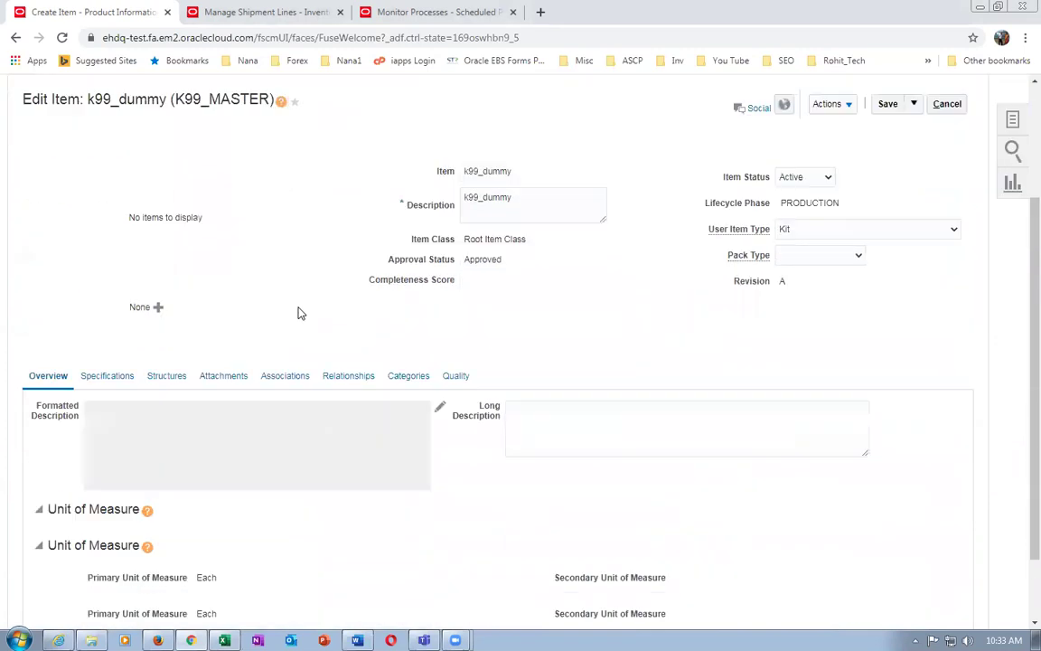
left_click(182, 337)
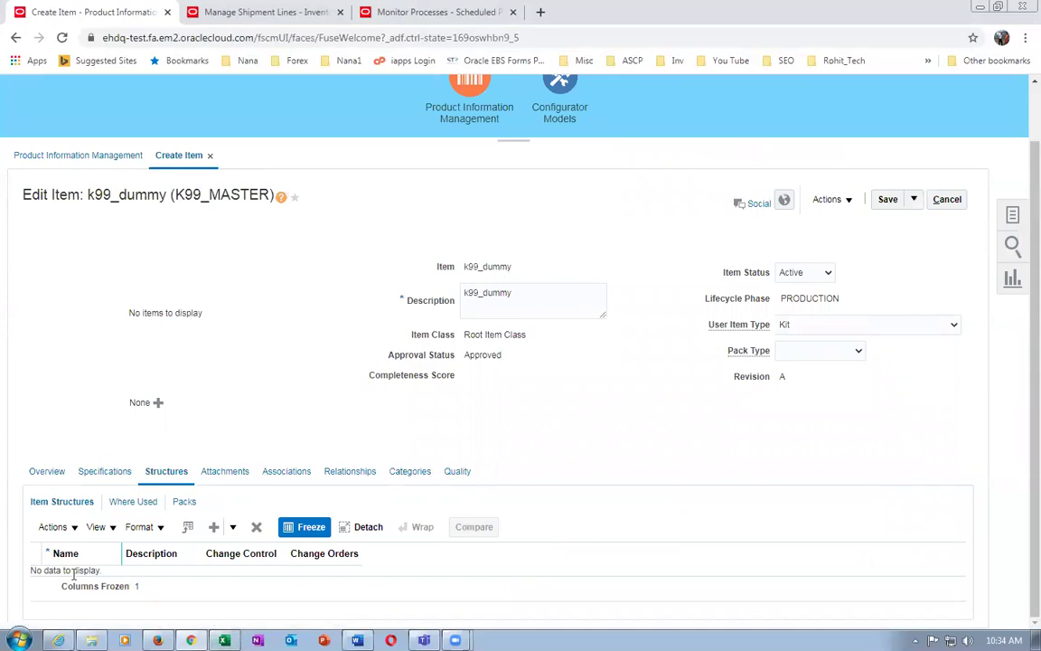
left_click(53, 528)
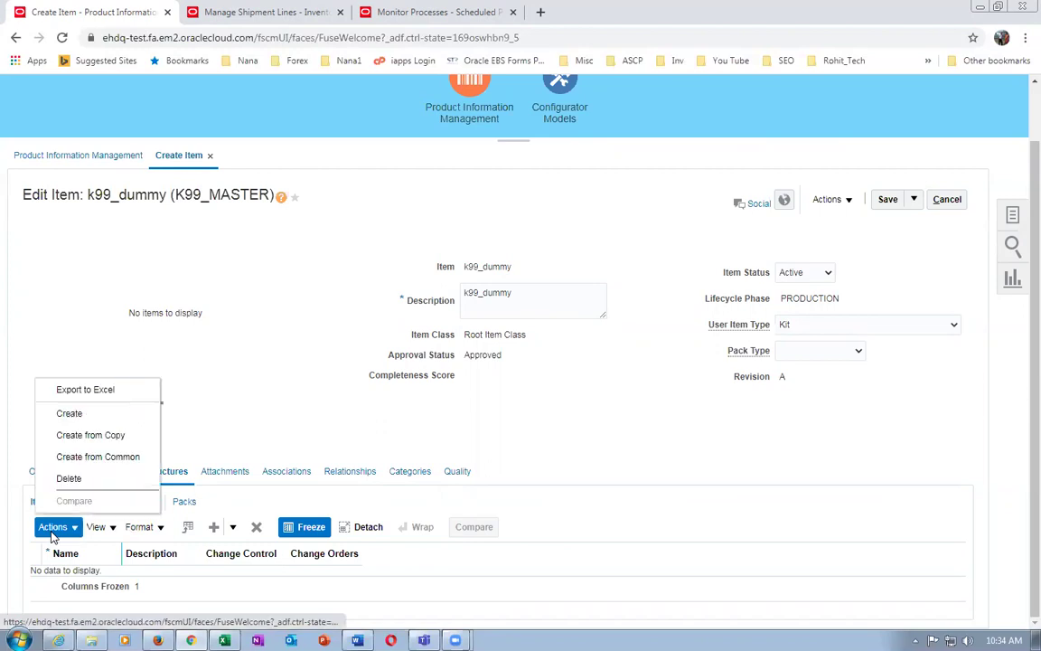
left_click(97, 418)
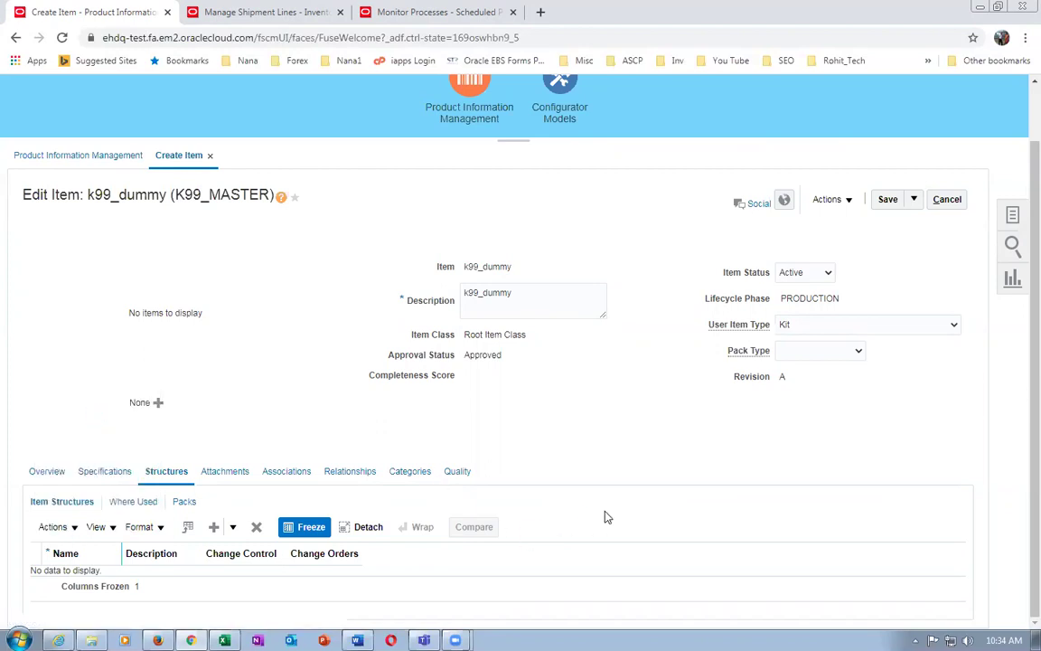
left_click(594, 310)
left_click(593, 336)
left_click(599, 338)
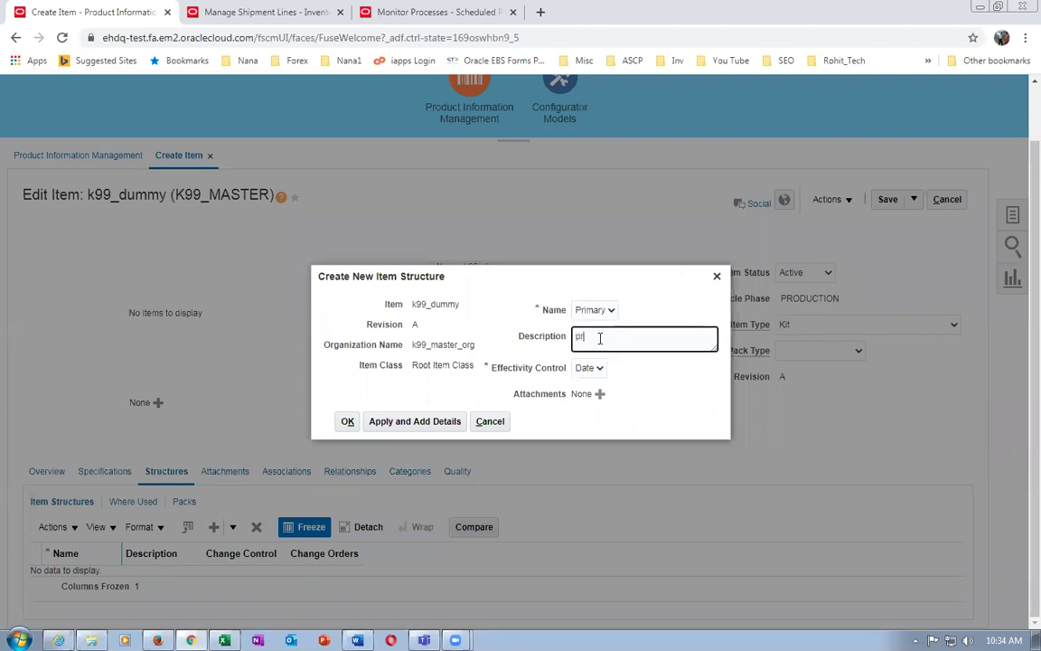
type("primary BOM")
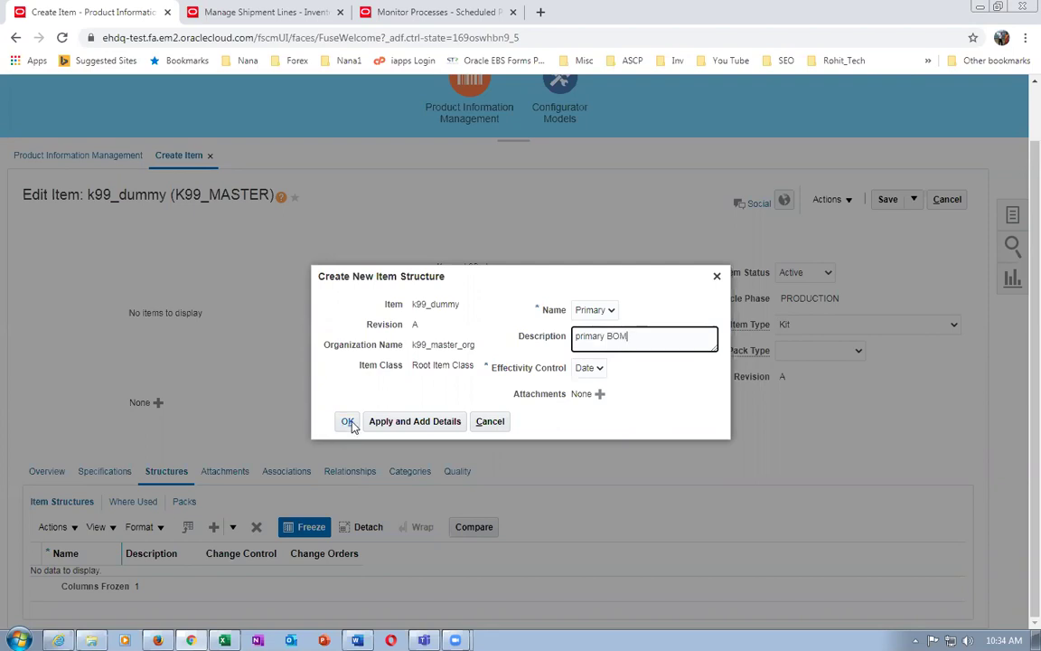
left_click(414, 421)
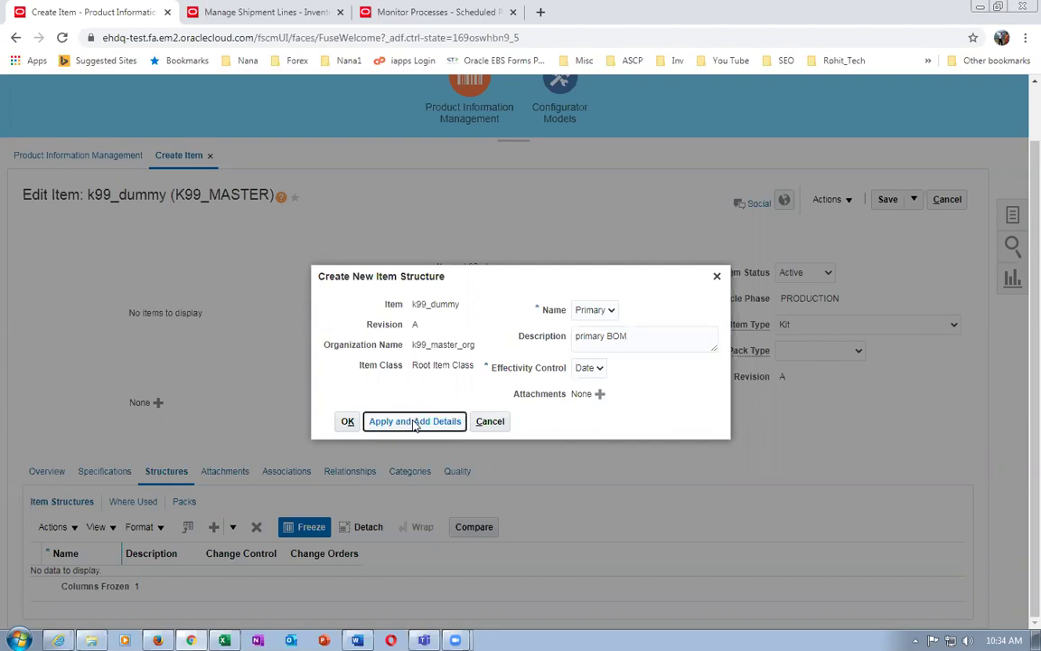
left_click(414, 422)
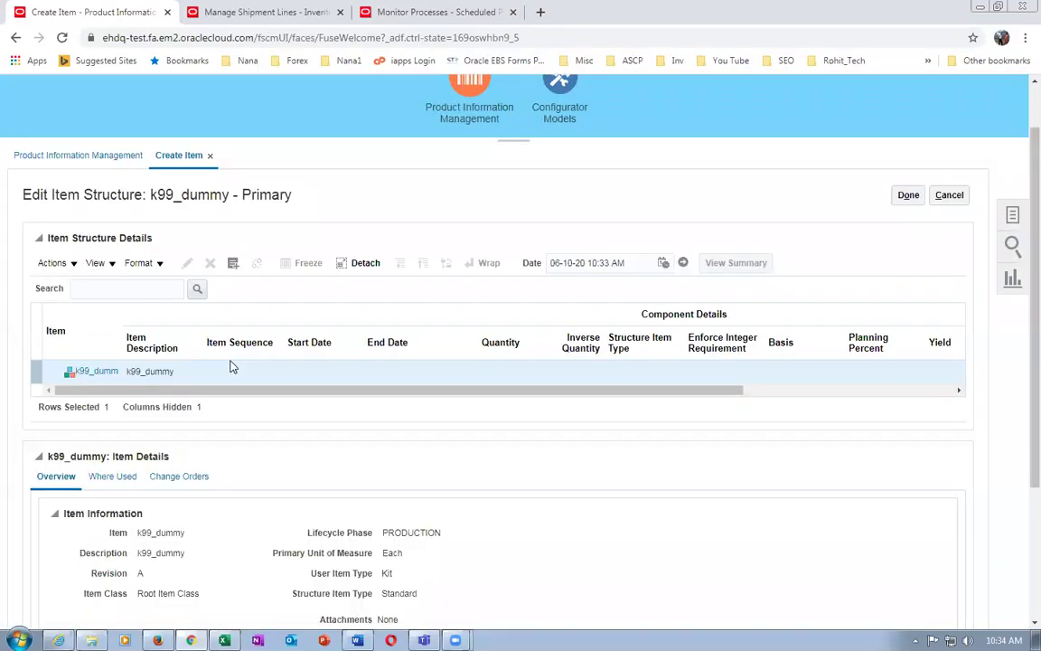
- Start adding components to the k99_dummy structure and search for items matching K991
left_click(56, 263)
left_click(83, 331)
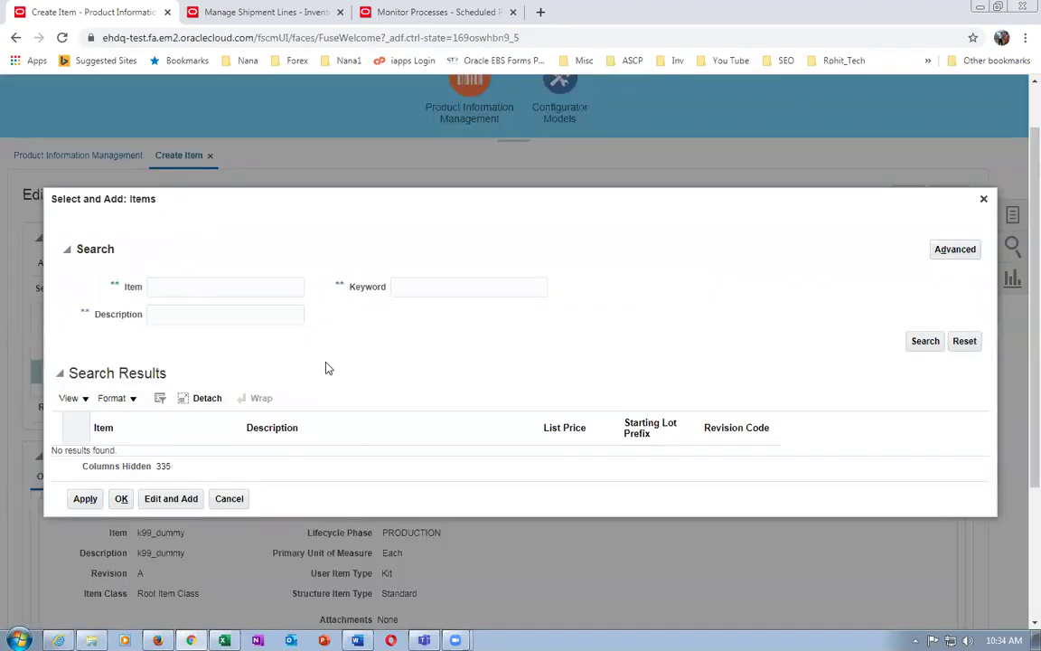
left_click(185, 287)
type("K991")
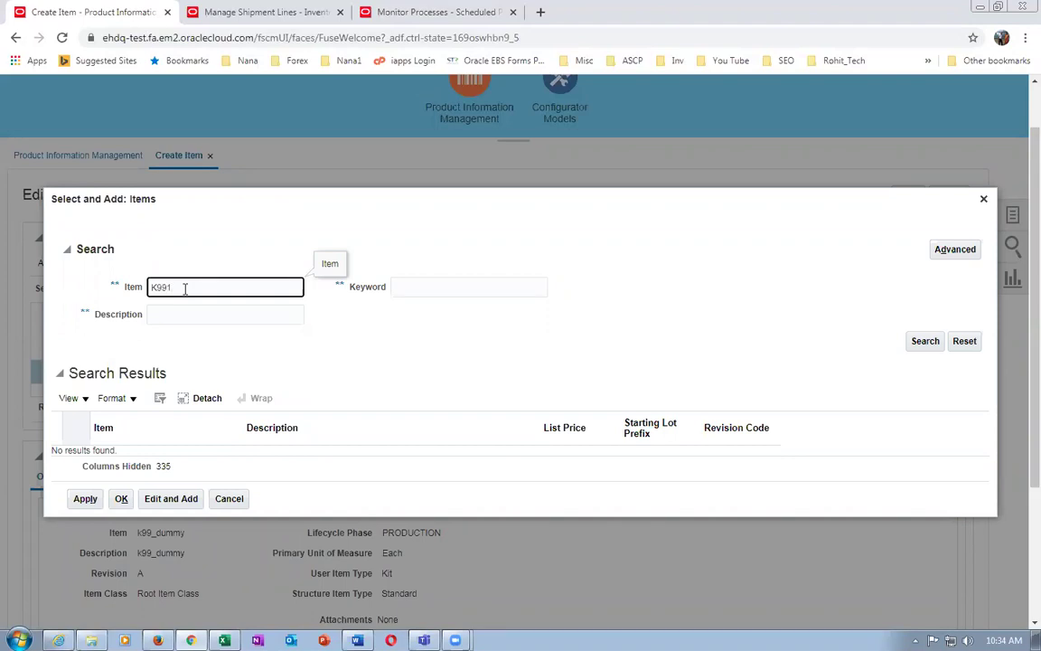
left_click(922, 342)
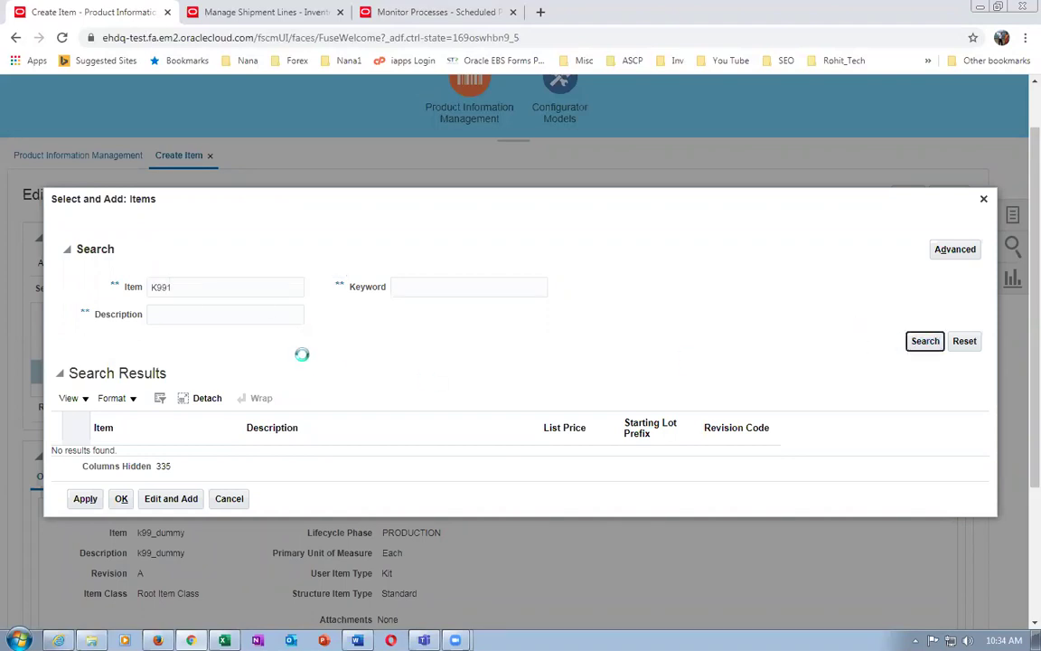
- Add k9911_laptop, k9912_Carry_Case and k9913_2_Year_Ext_warranty together as components and finish editing the structure
left_click(307, 359)
left_click(318, 399)
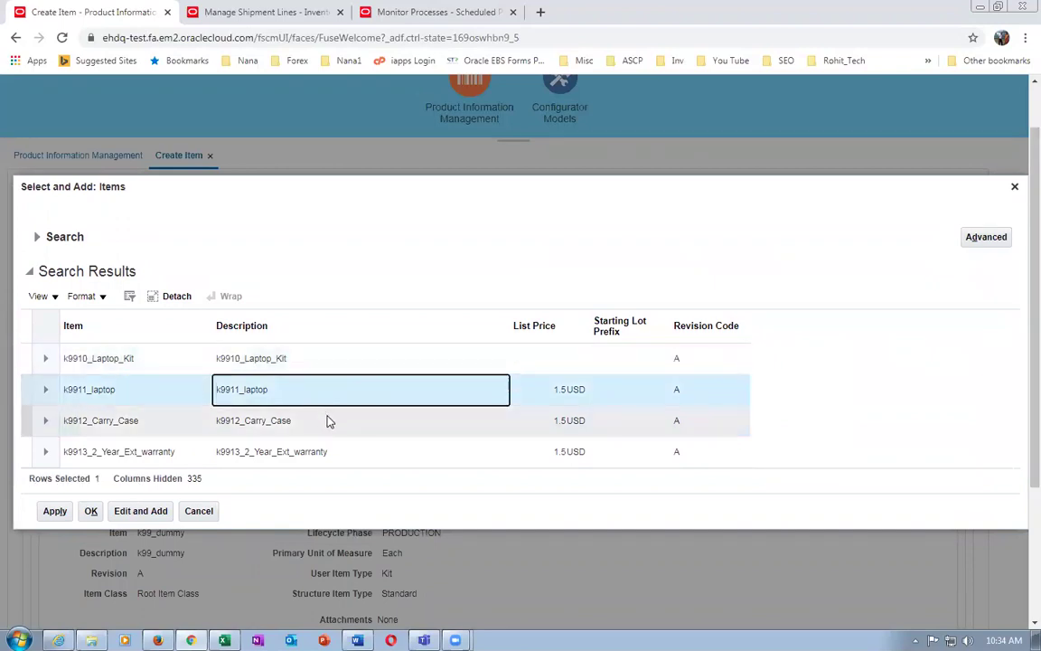
left_click(327, 420, "ctrl")
left_click(357, 452, "ctrl")
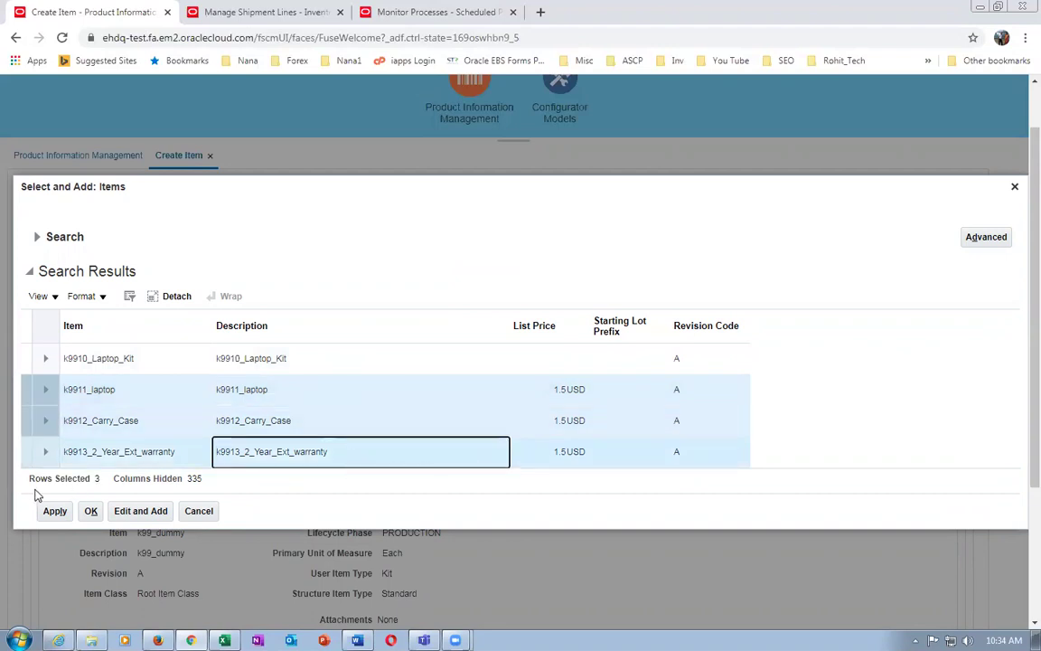
left_click(52, 510)
left_click(90, 513)
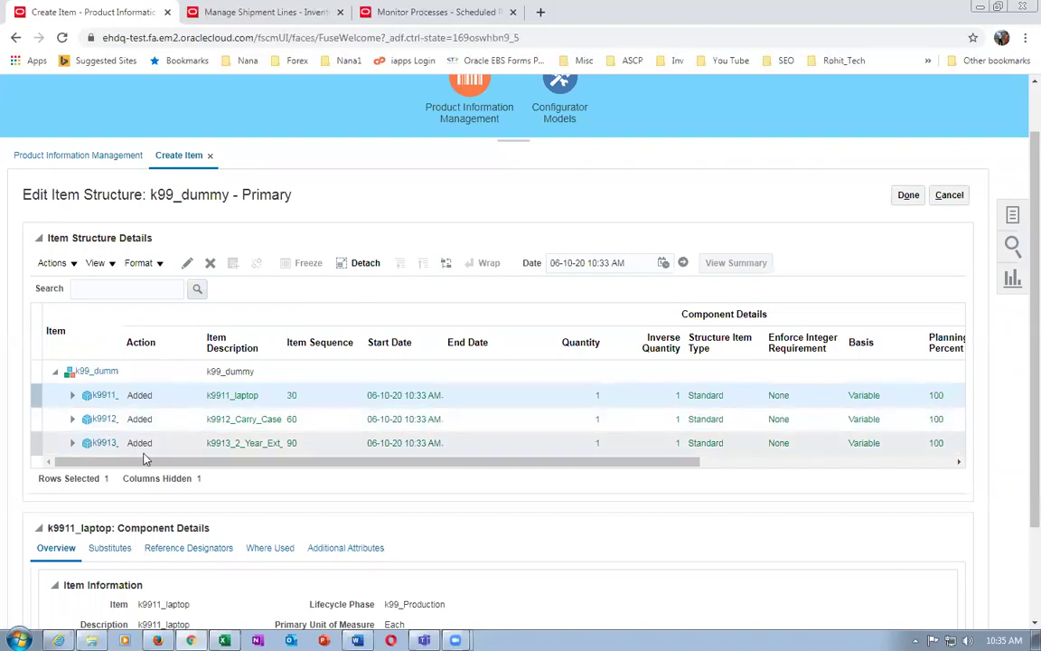
left_click(907, 195)
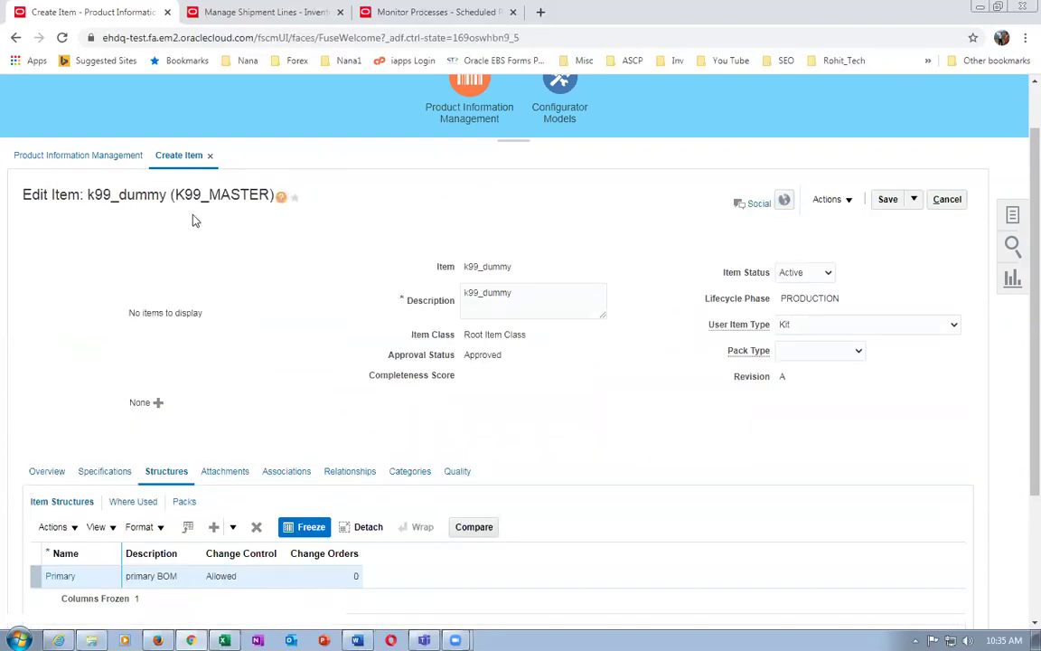
- Associate the k99_dummy item with organization K991 (K99_CHILD_1)
left_click(286, 472)
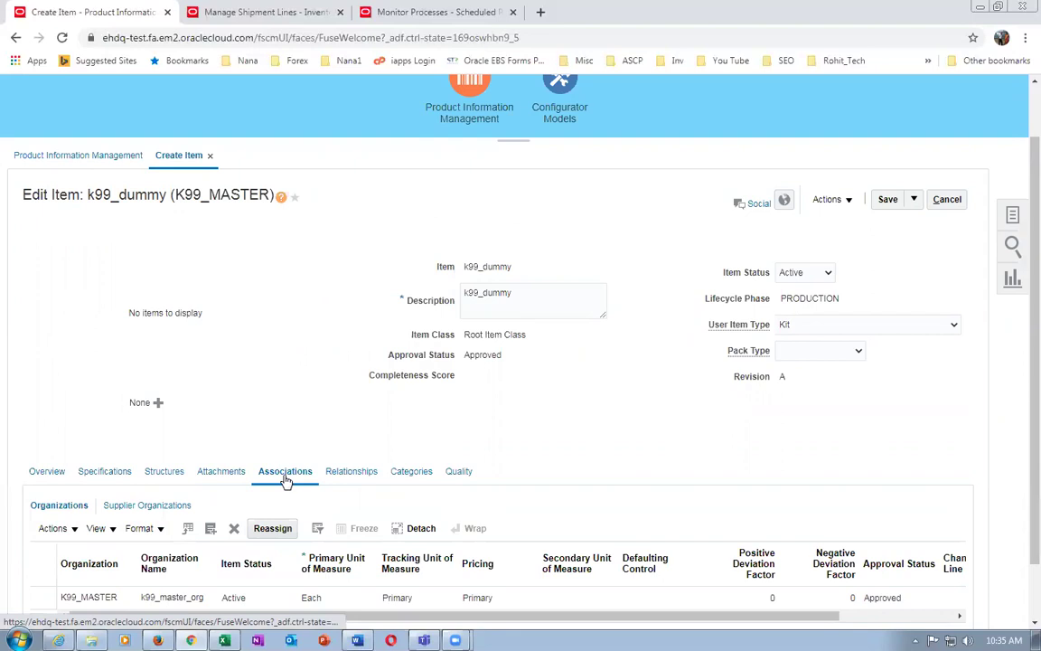
left_click(52, 528)
left_click(65, 573)
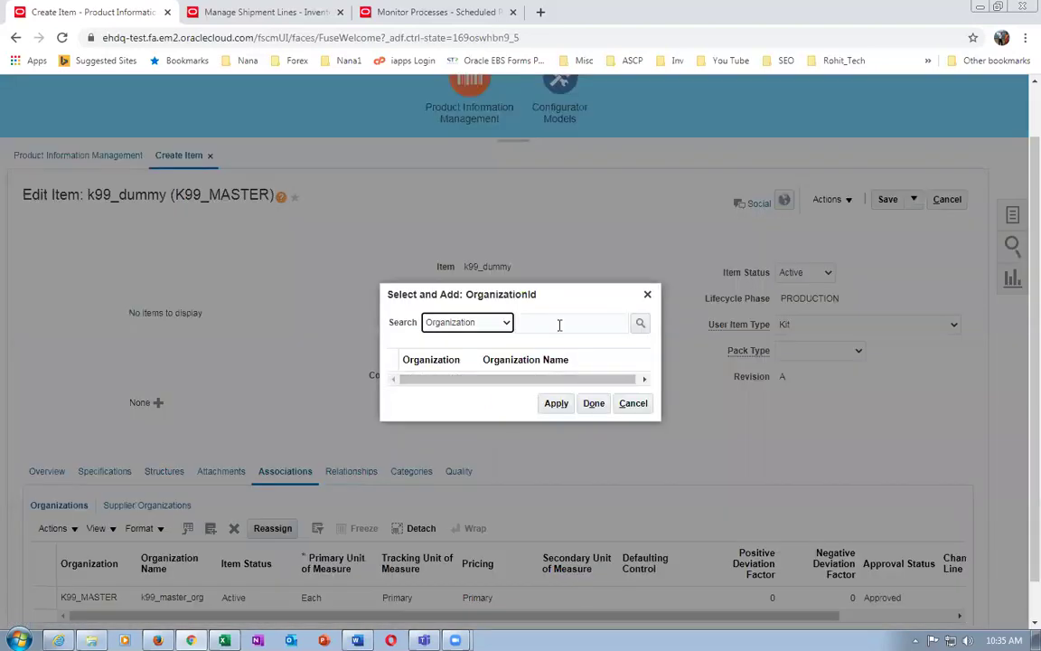
left_click(560, 322)
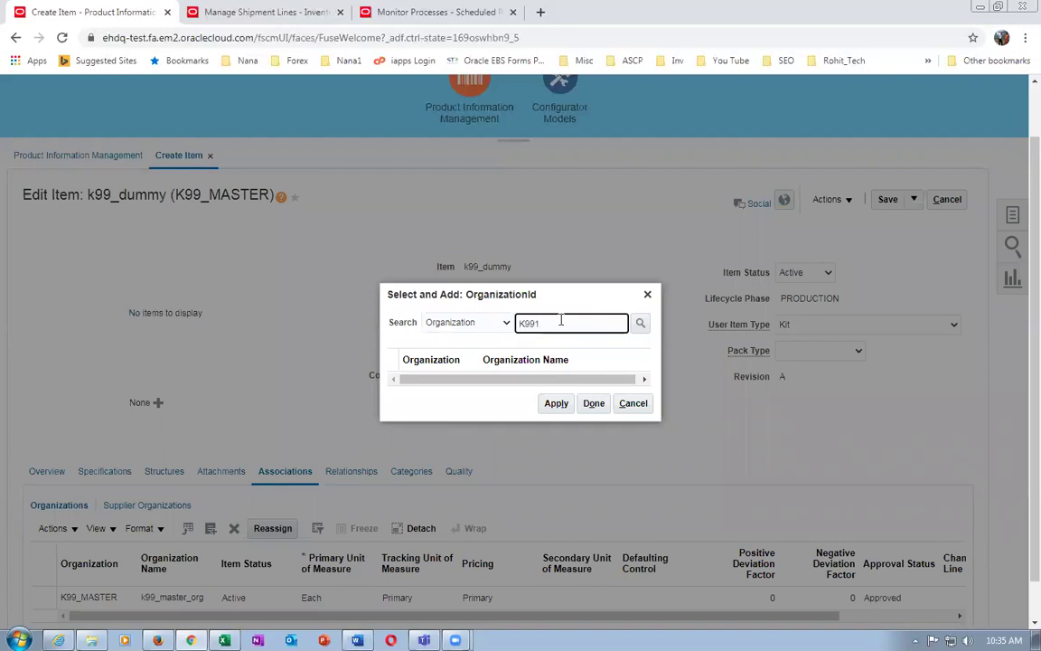
key("Return")
left_click(542, 369)
left_click(551, 415)
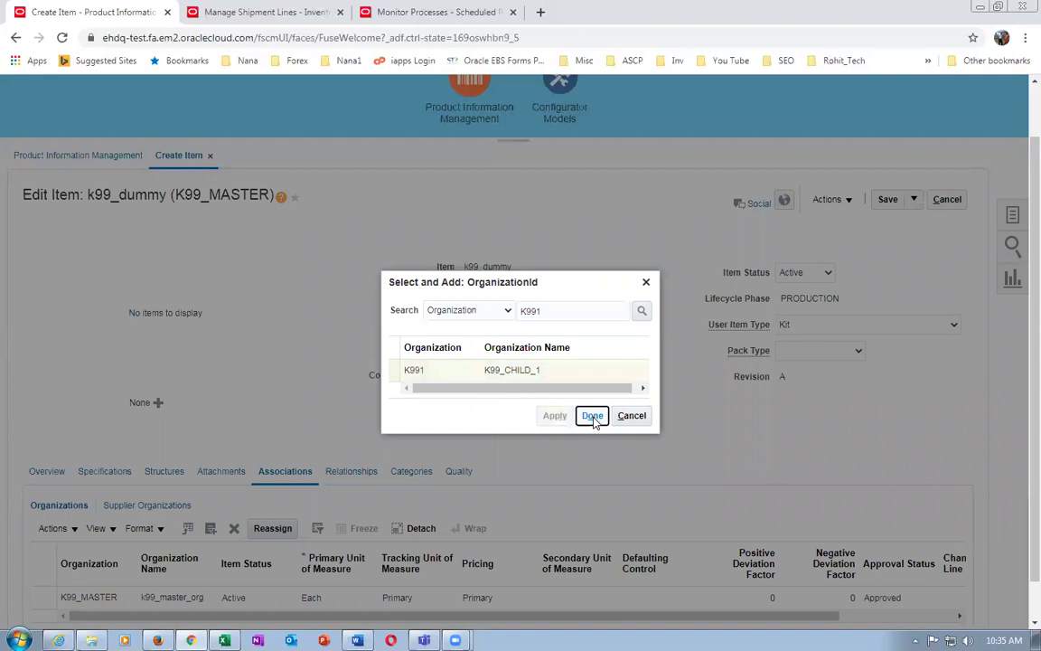
left_click(592, 417)
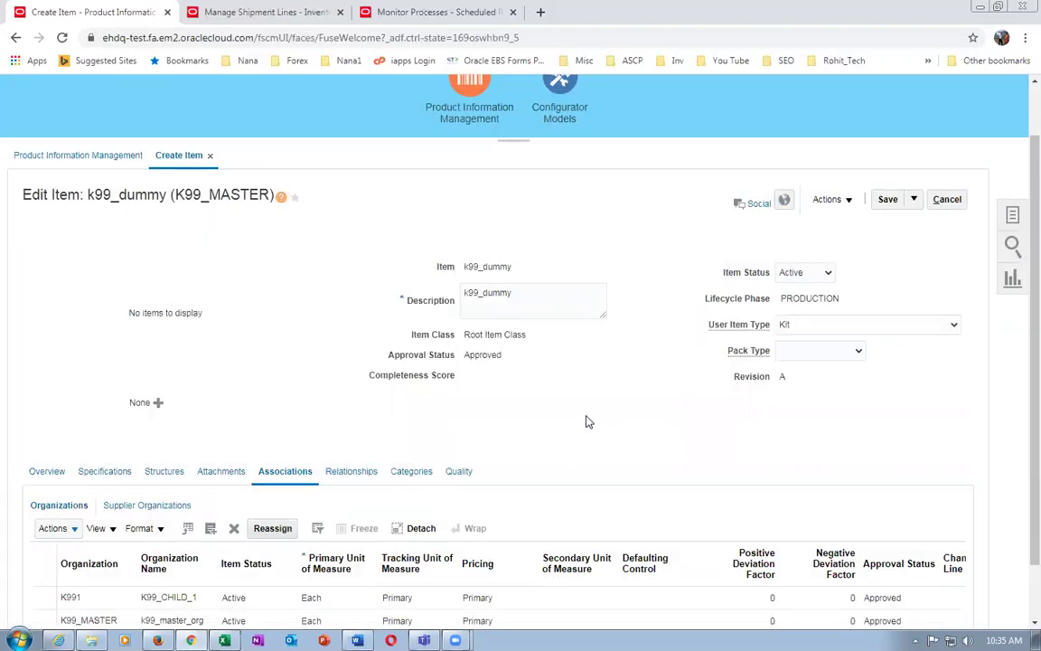
- Save and close the k99_dummy item
scroll(587, 424, "down", 1)
scroll(586, 424, "up", 1)
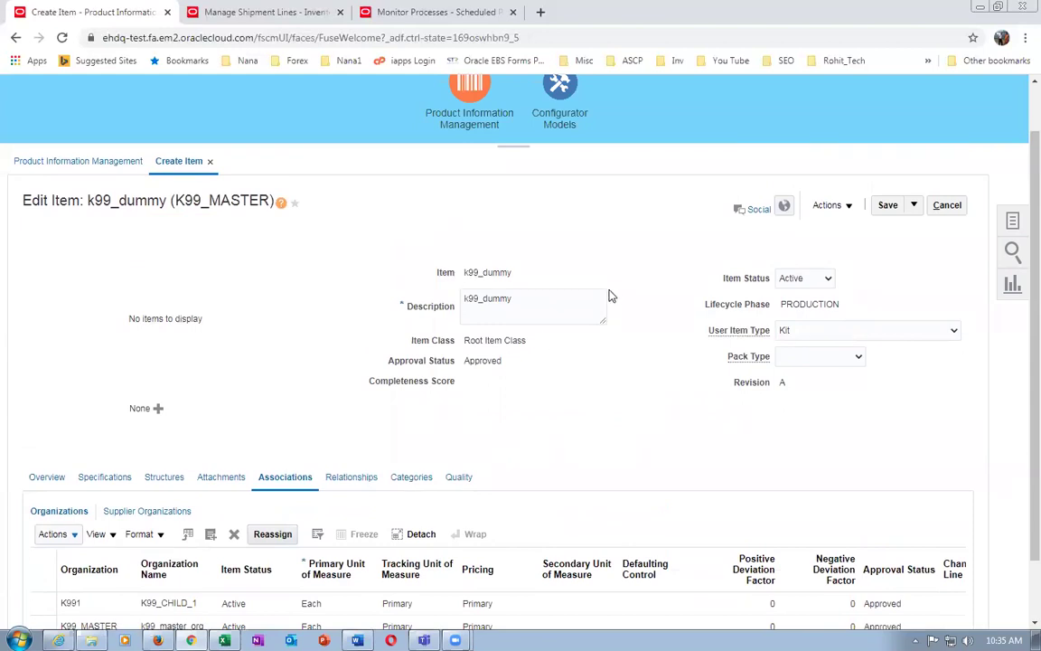
left_click(914, 205)
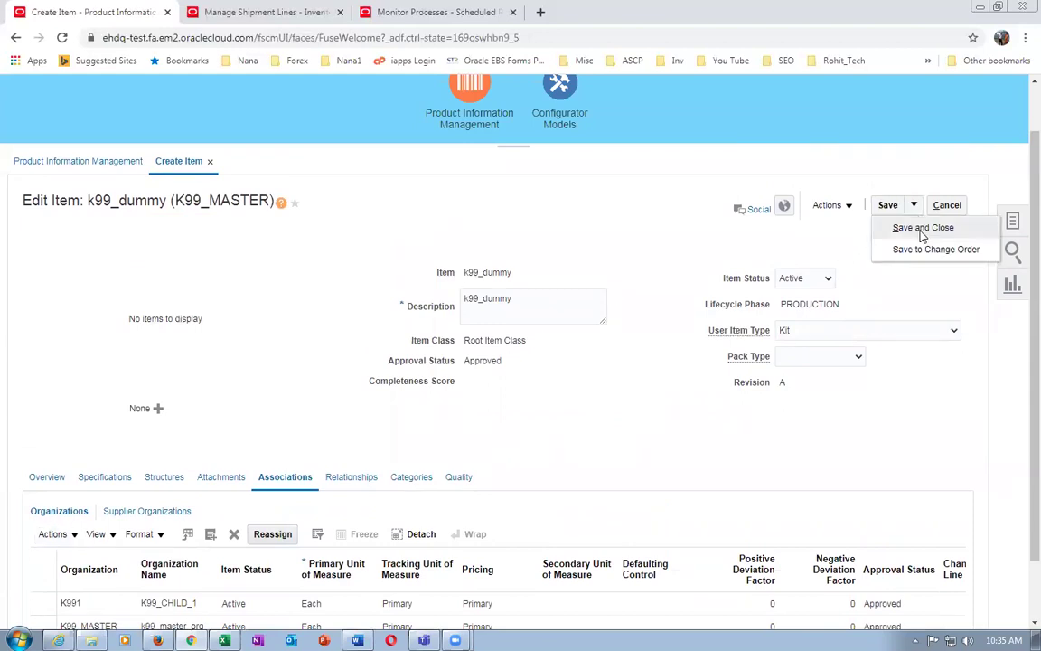
left_click(922, 229)
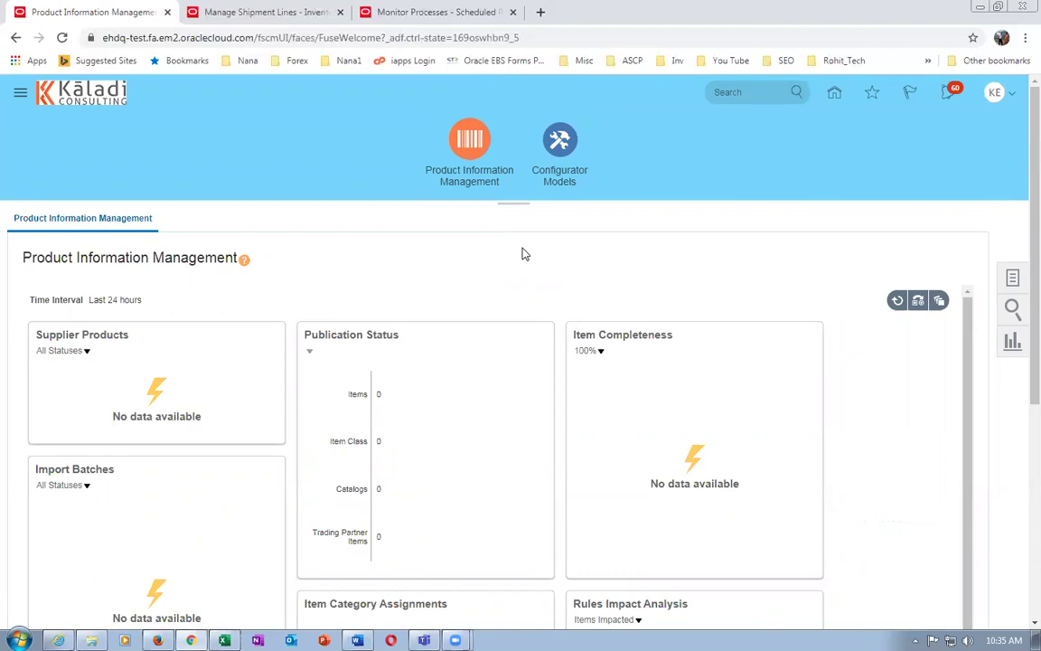
- Open the item browser and search for items whose name starts with k99_dummy
left_click(1011, 280)
left_click(913, 264)
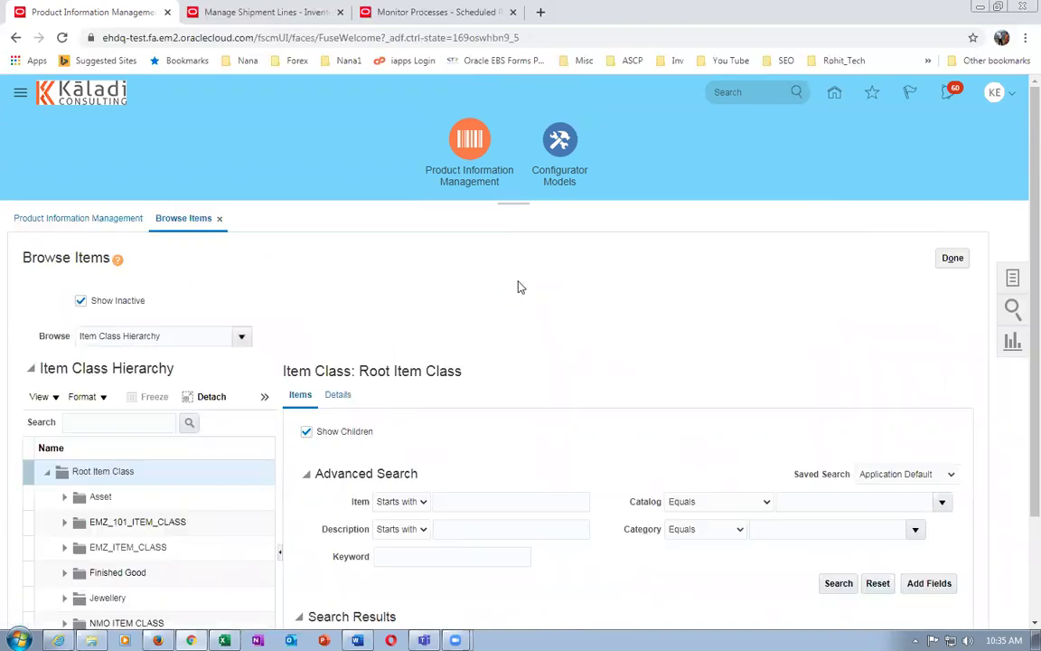
left_click(506, 508)
type("k99_dummy")
key("Tab")
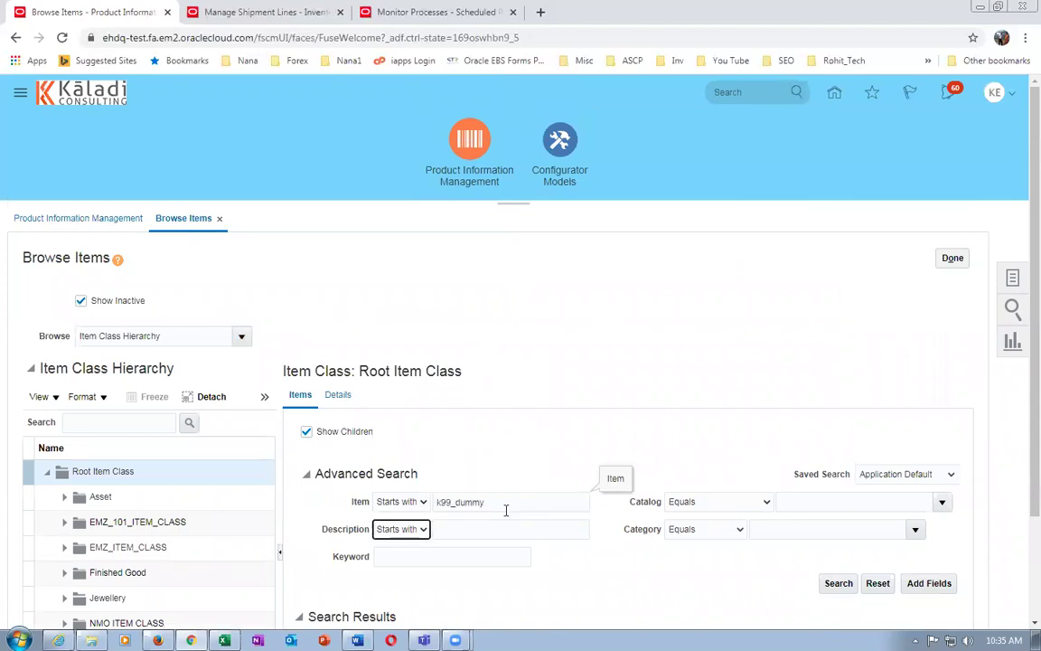
left_click(840, 583)
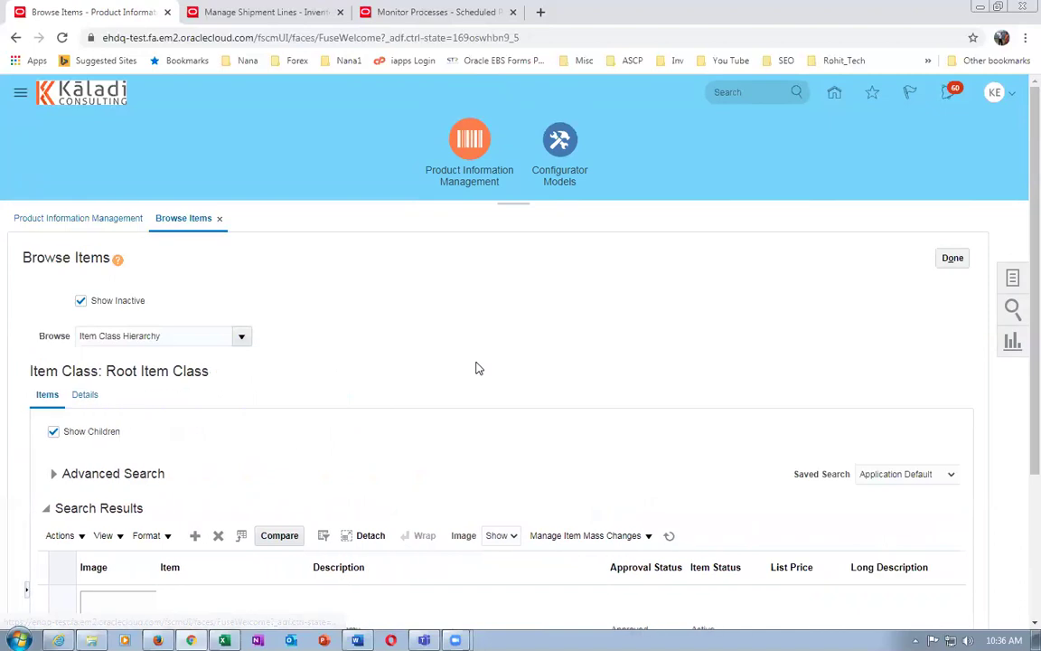
- Check the organization of each k99_dummy result, and open the K991 item's structures
scroll(476, 367, "down", 4)
left_click_drag(355, 574, 827, 542)
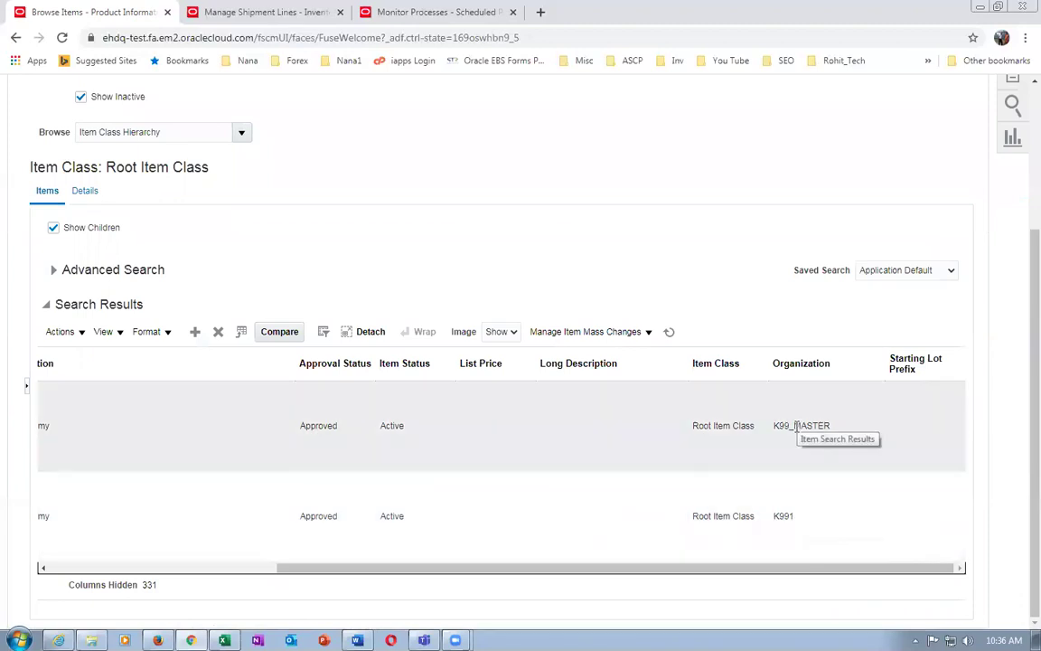
left_click_drag(597, 576, 209, 555)
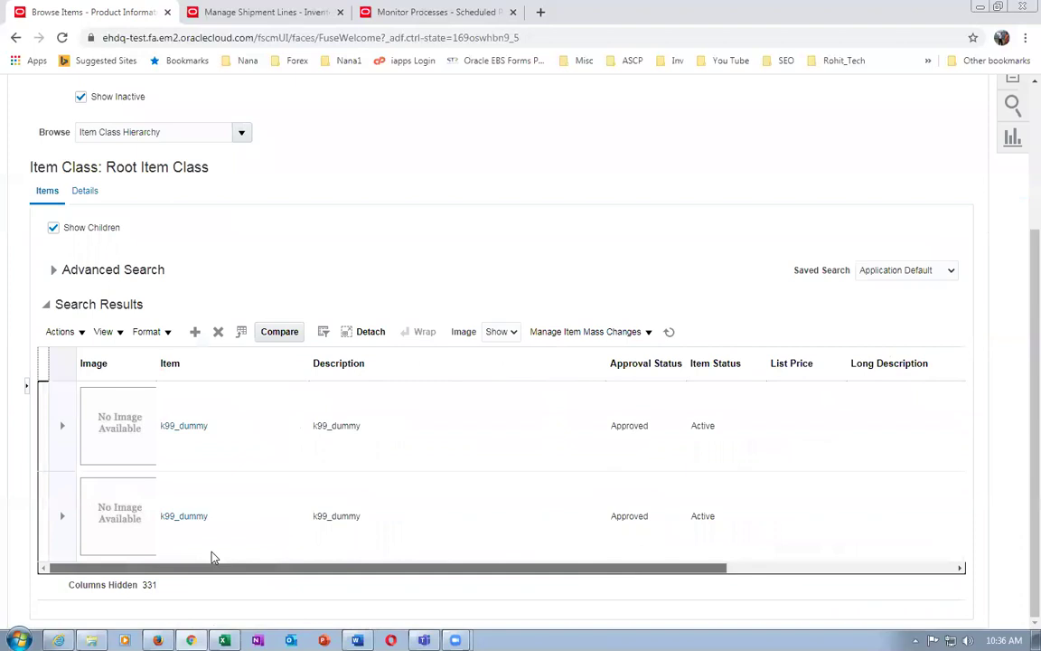
left_click(185, 517)
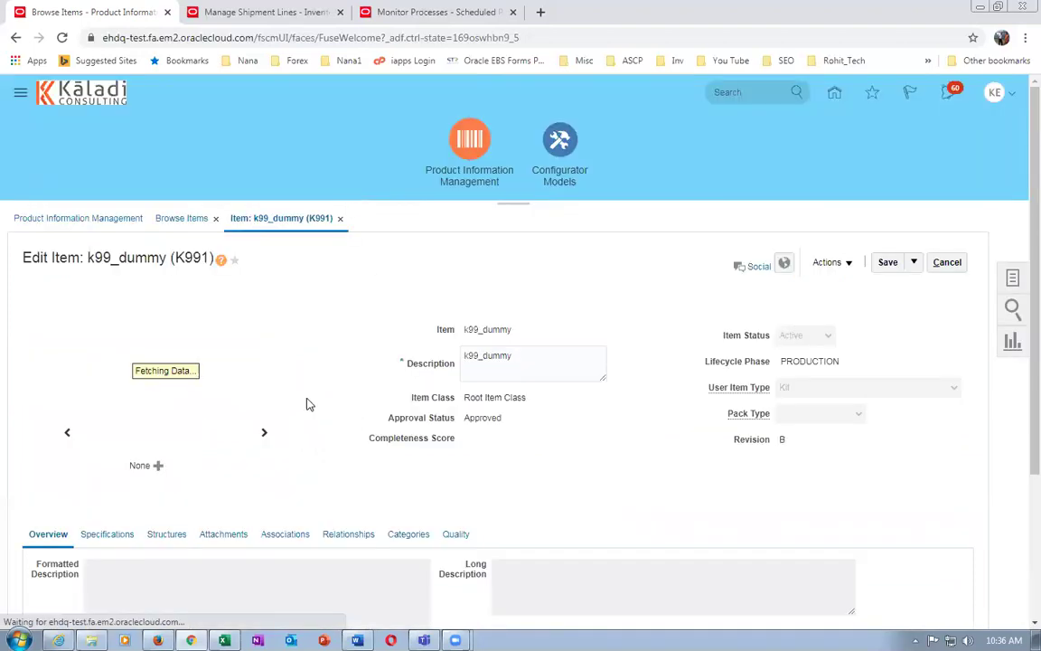
left_click(166, 534)
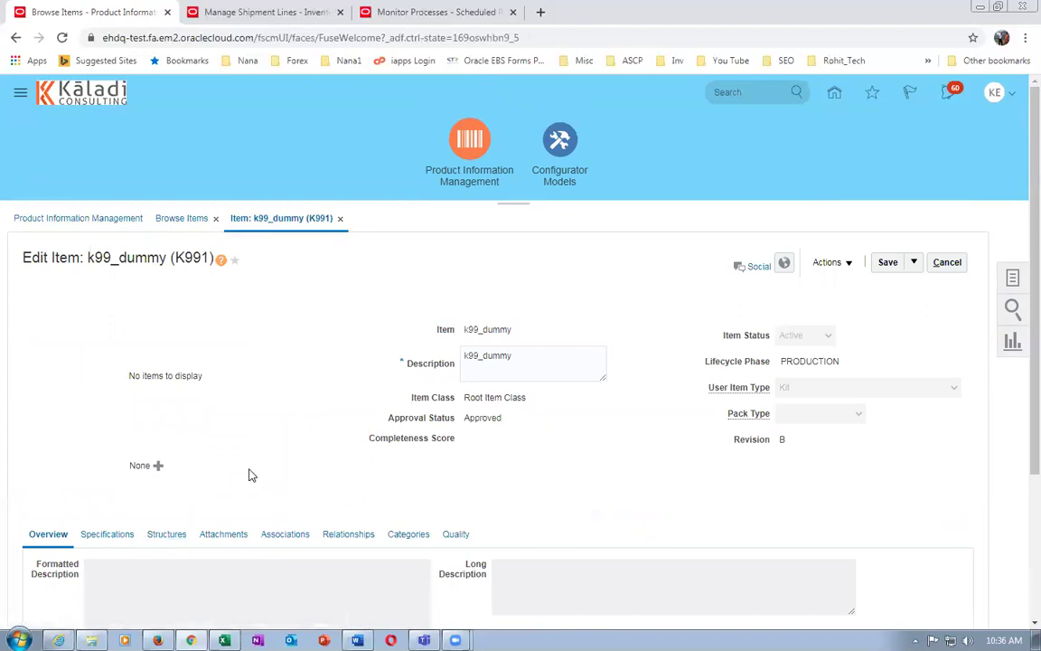
scroll(251, 475, "down", 1)
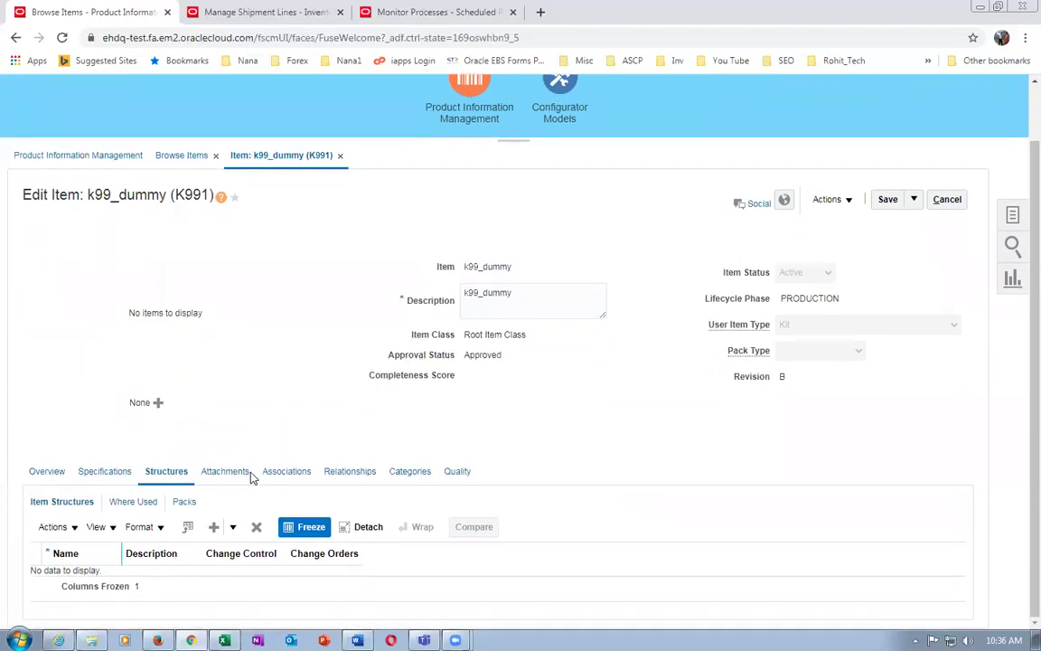
- Start creating a structure from common for the K991 item, with k99_master_org as the existing structure's organization
left_click(56, 528)
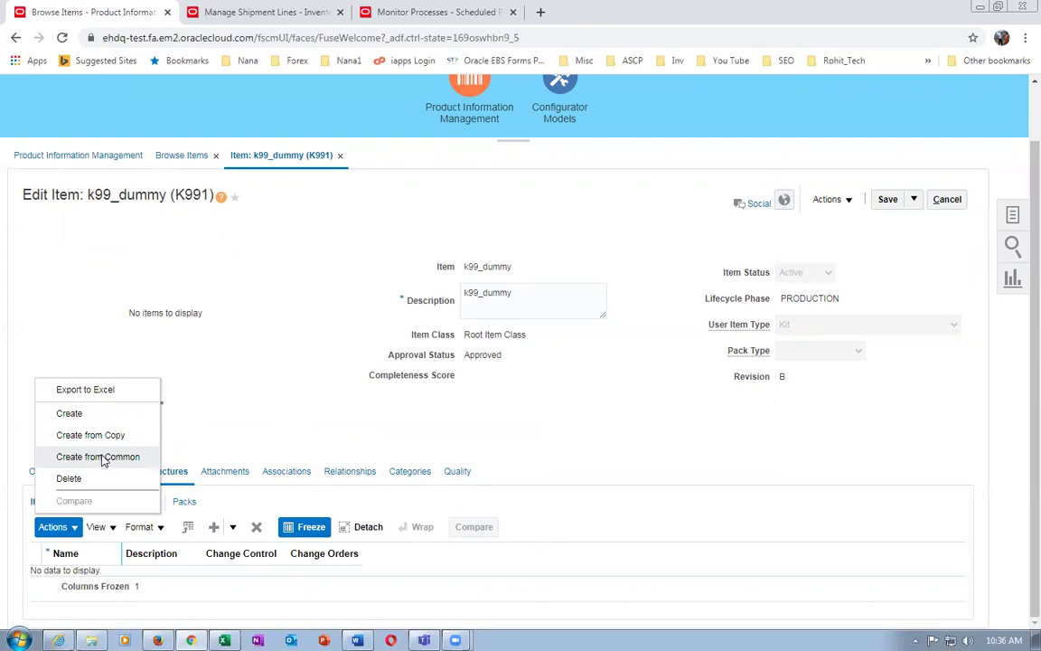
left_click(102, 458)
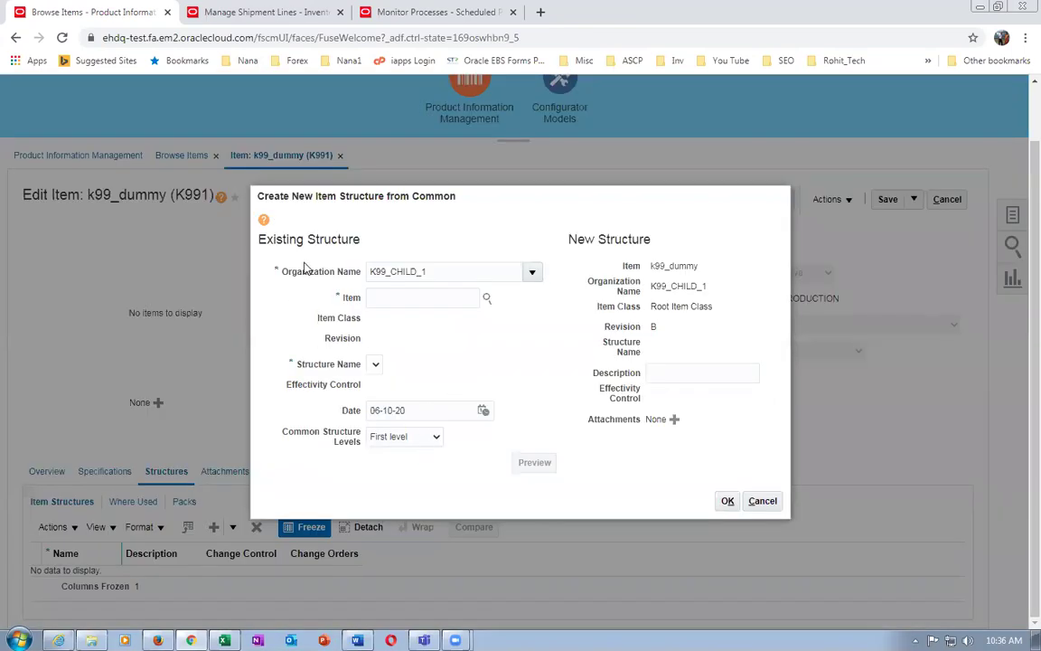
left_click(479, 271)
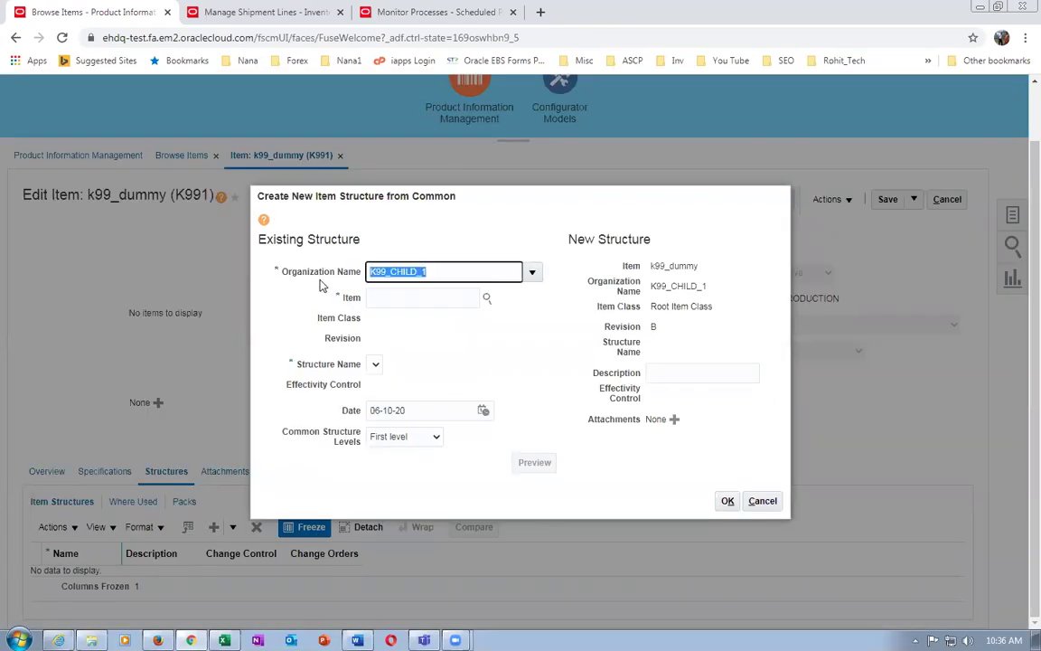
type("k99")
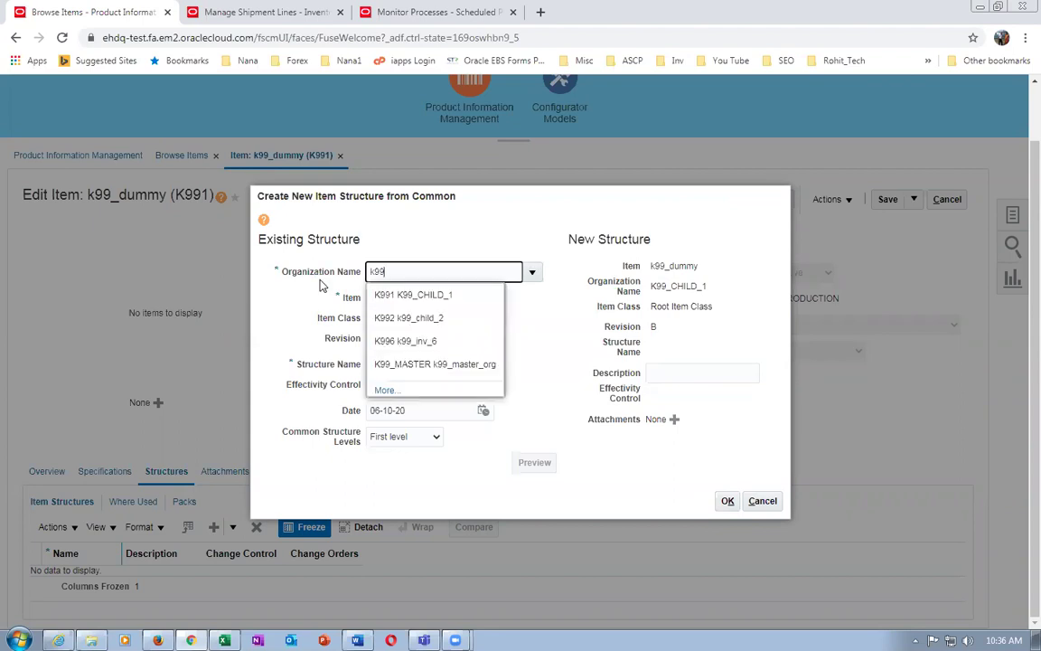
left_click(442, 364)
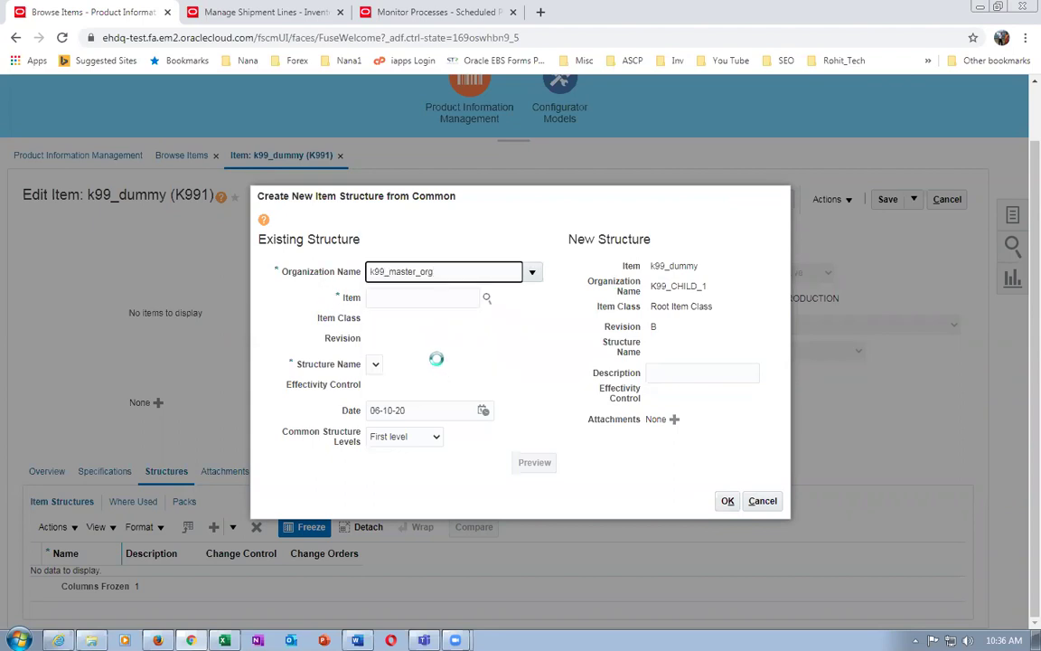
- Choose k99_dummy as the existing structure's item, submit the common structure creation and acknowledge the submission
left_click(401, 296)
type("k99_du")
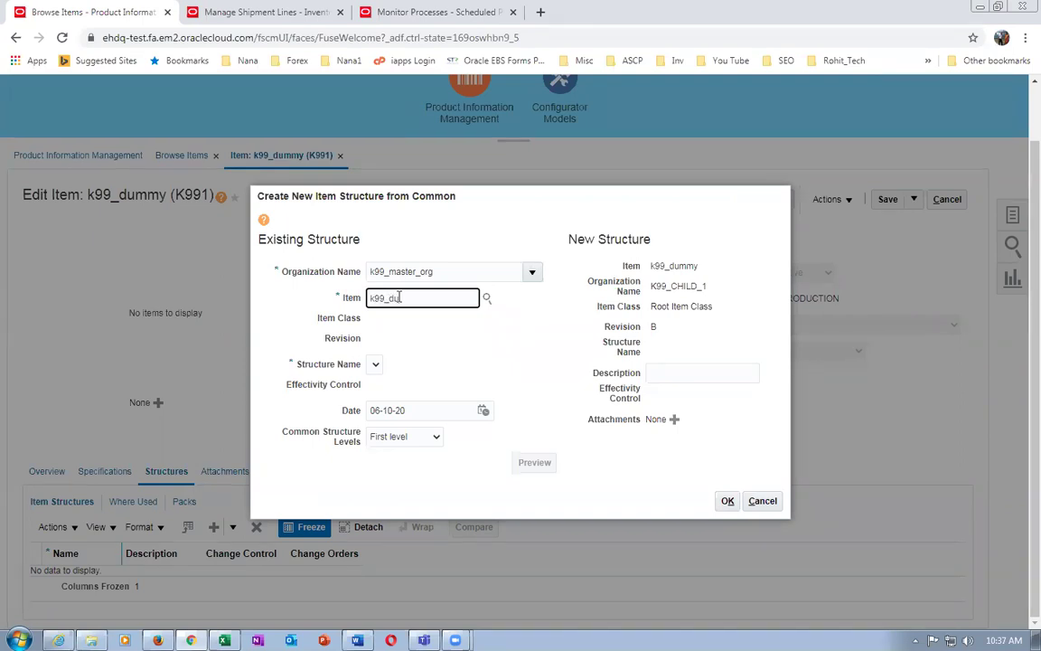
left_click(423, 327)
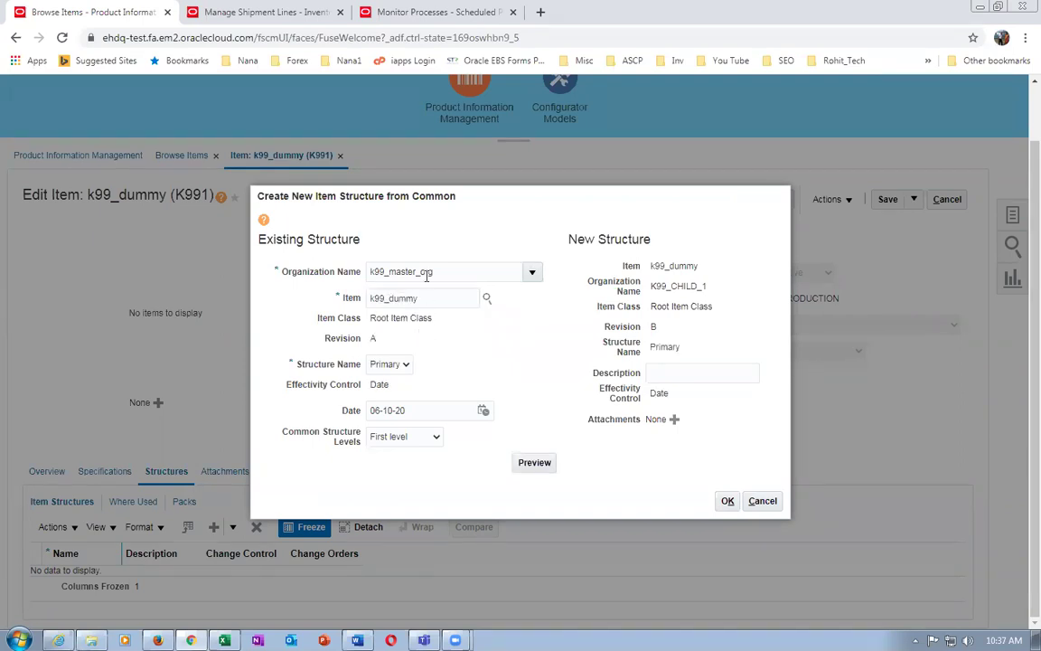
left_click(437, 297)
left_click_drag(435, 296, 345, 296)
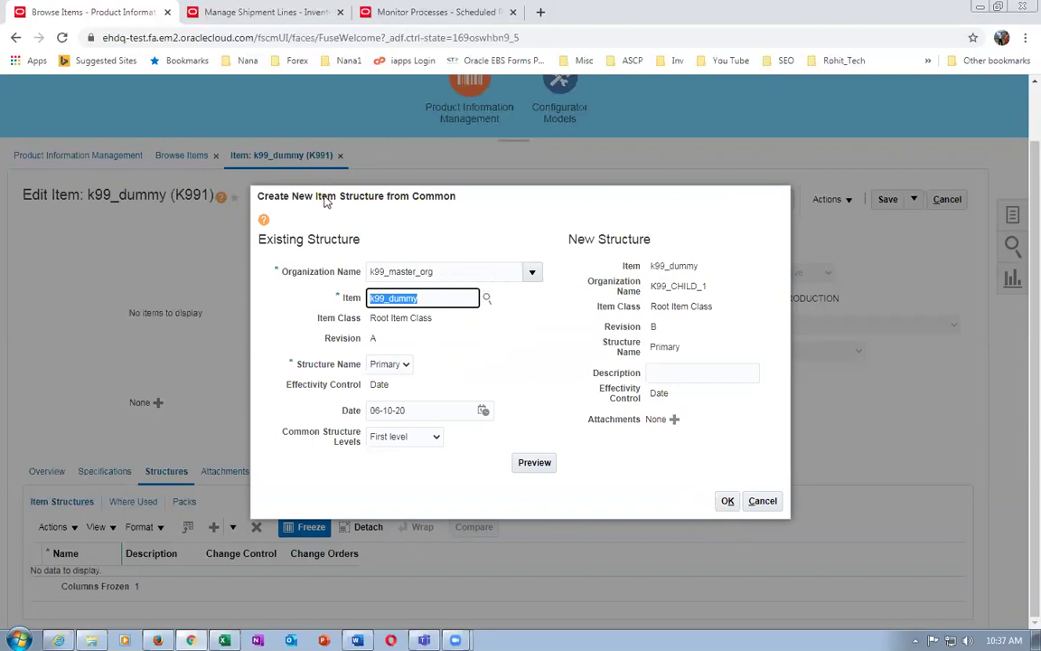
left_click(728, 499)
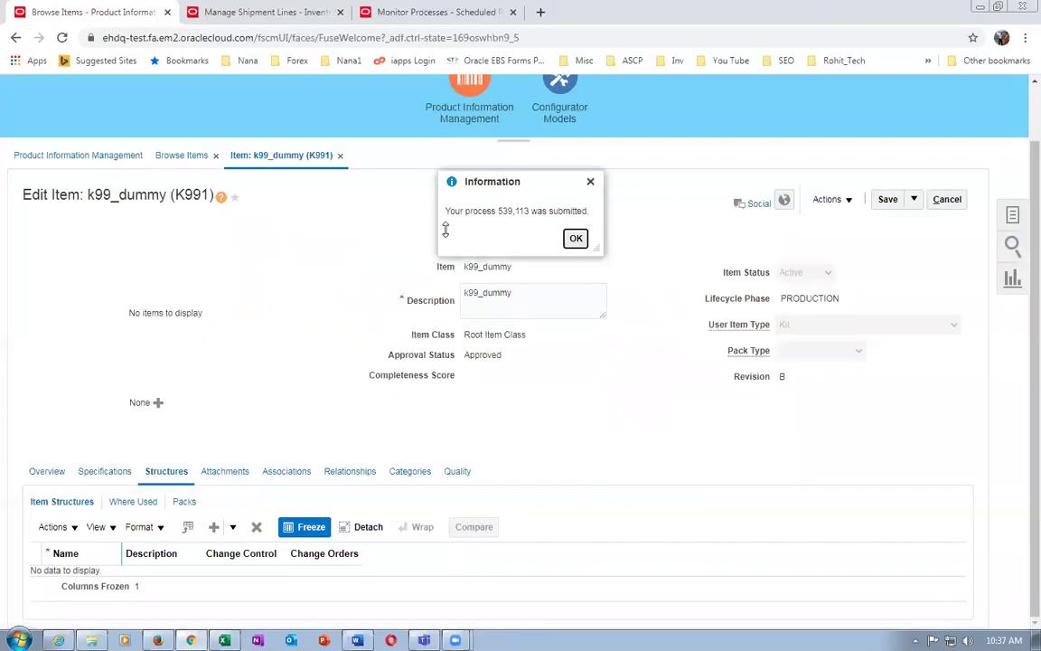
left_click(573, 239)
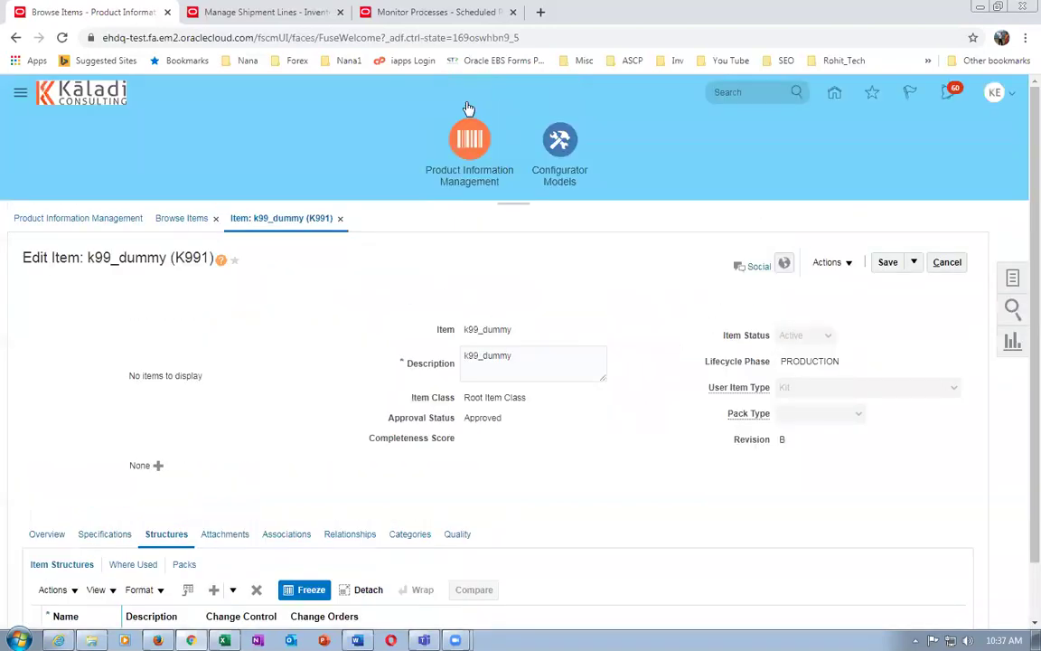
- Switch to the scheduled processes overview, enlarge the process list and refresh it repeatedly to monitor the Item Import job
left_click(432, 12)
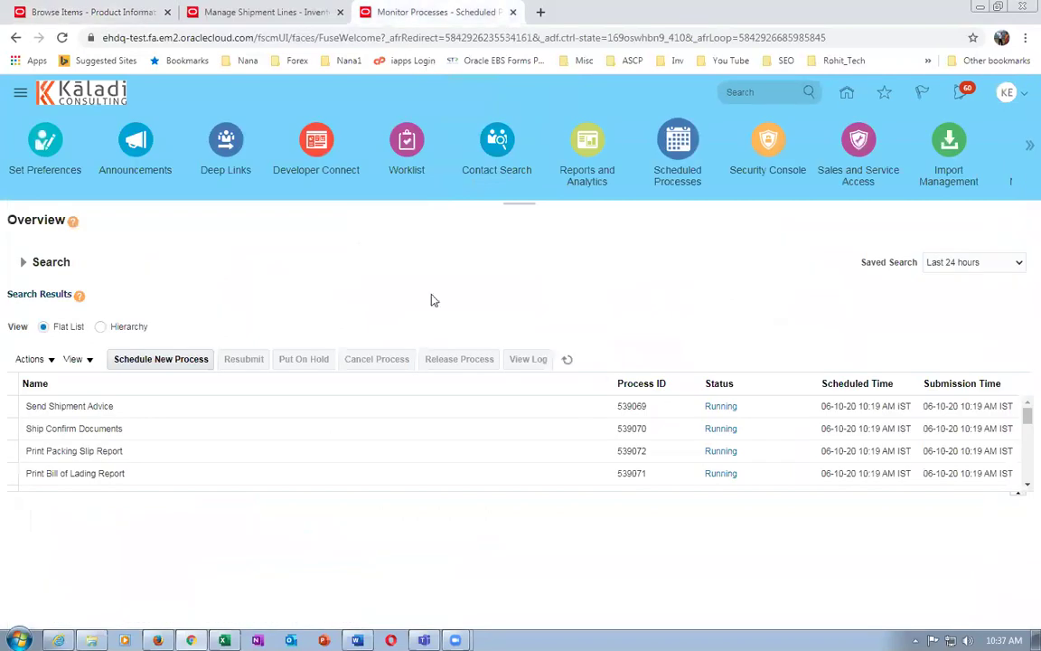
left_click(566, 358)
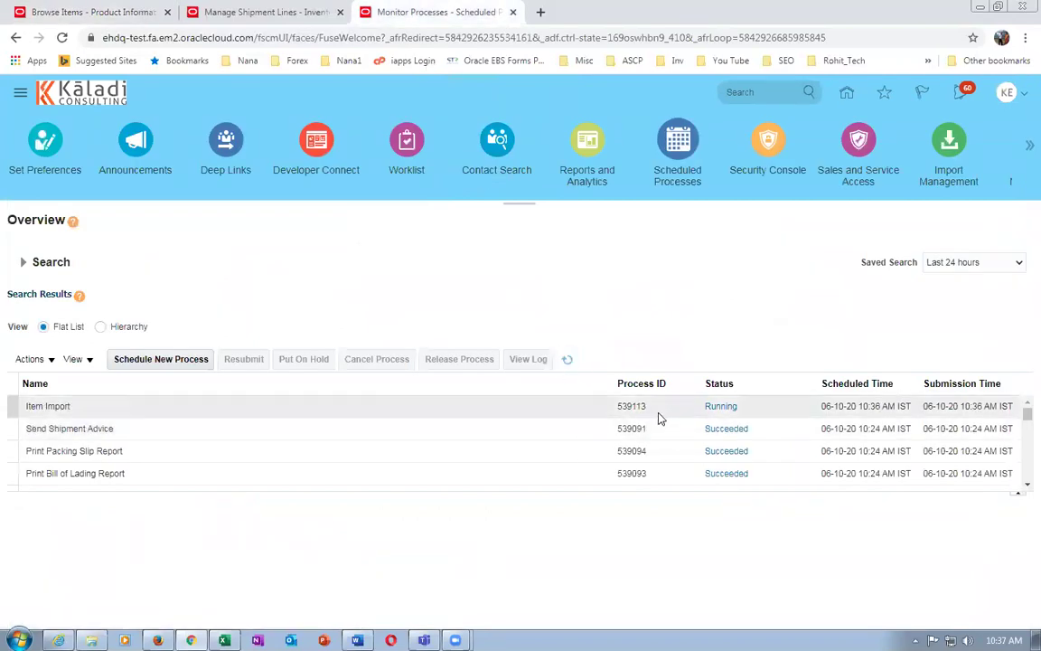
left_click(567, 358)
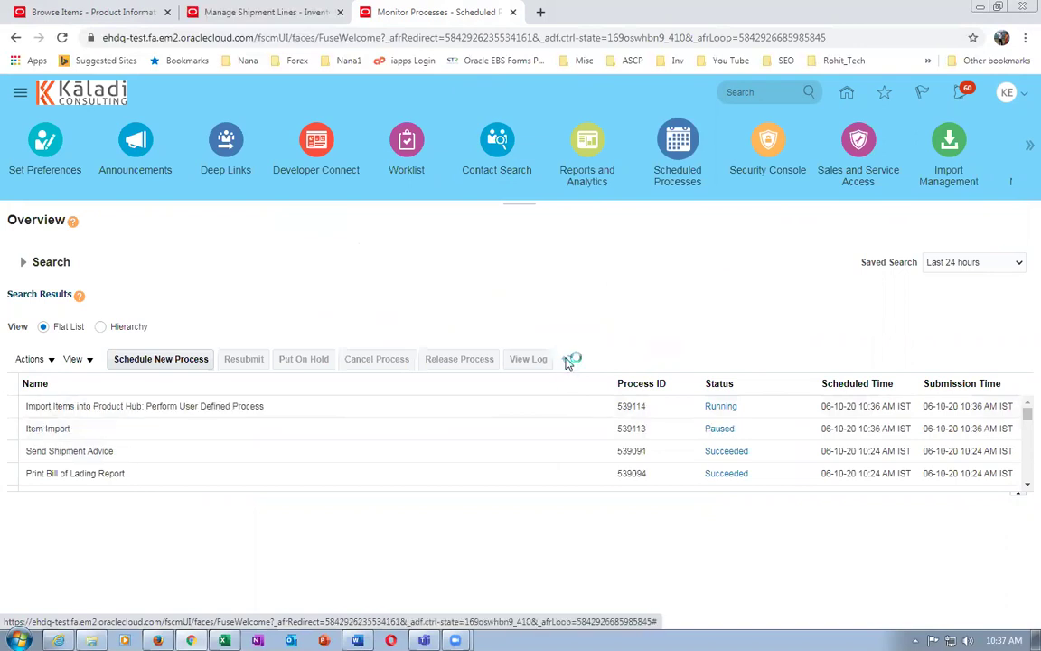
left_click(567, 358)
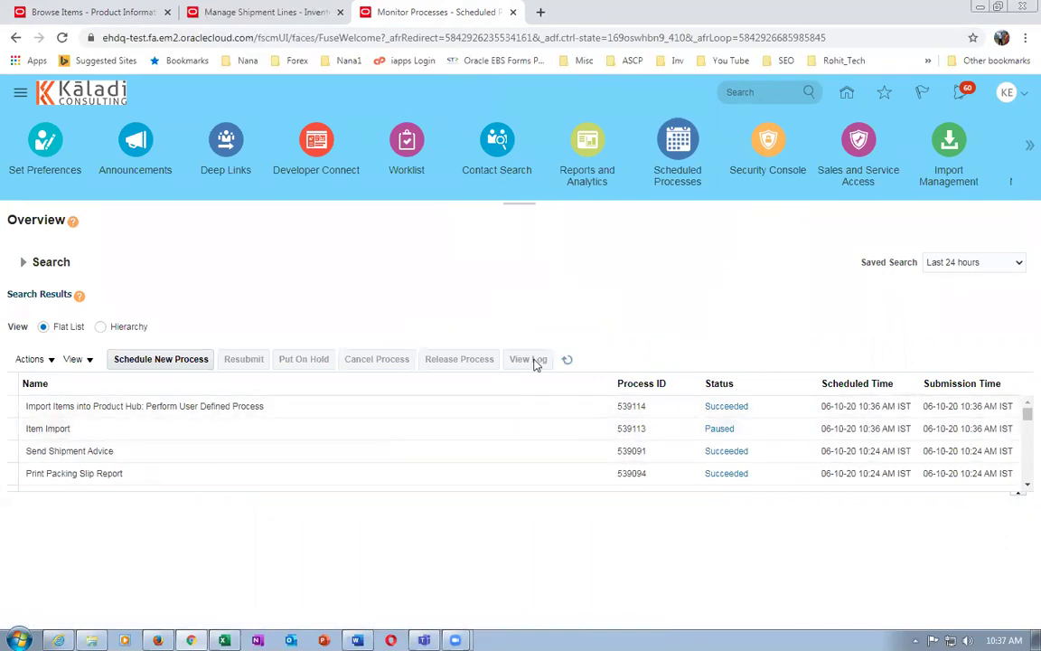
left_click(564, 360)
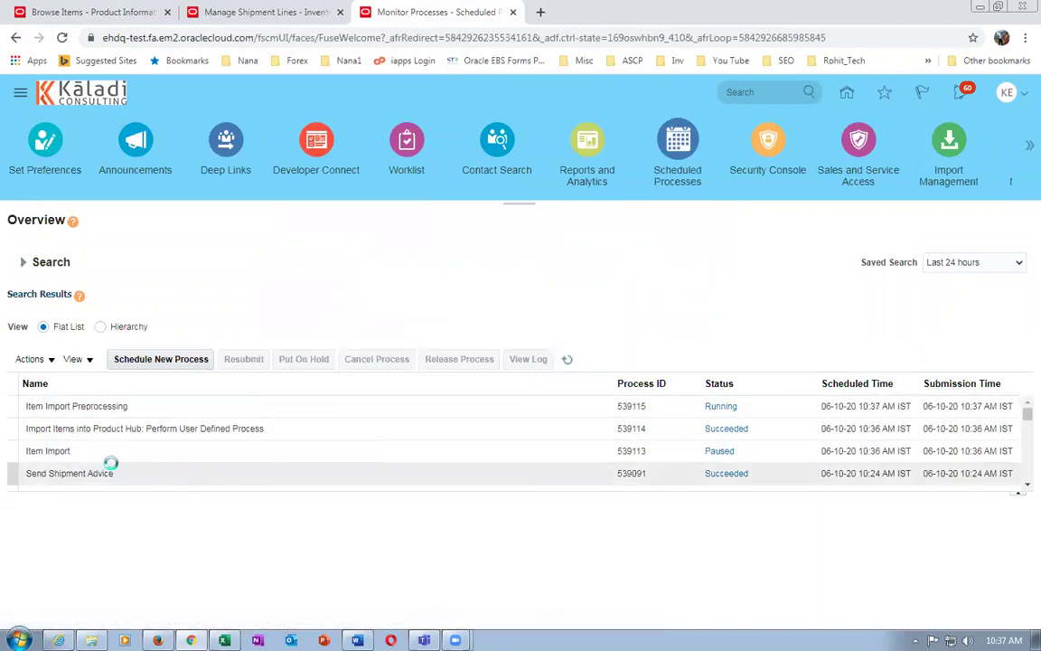
left_click_drag(346, 494, 334, 553)
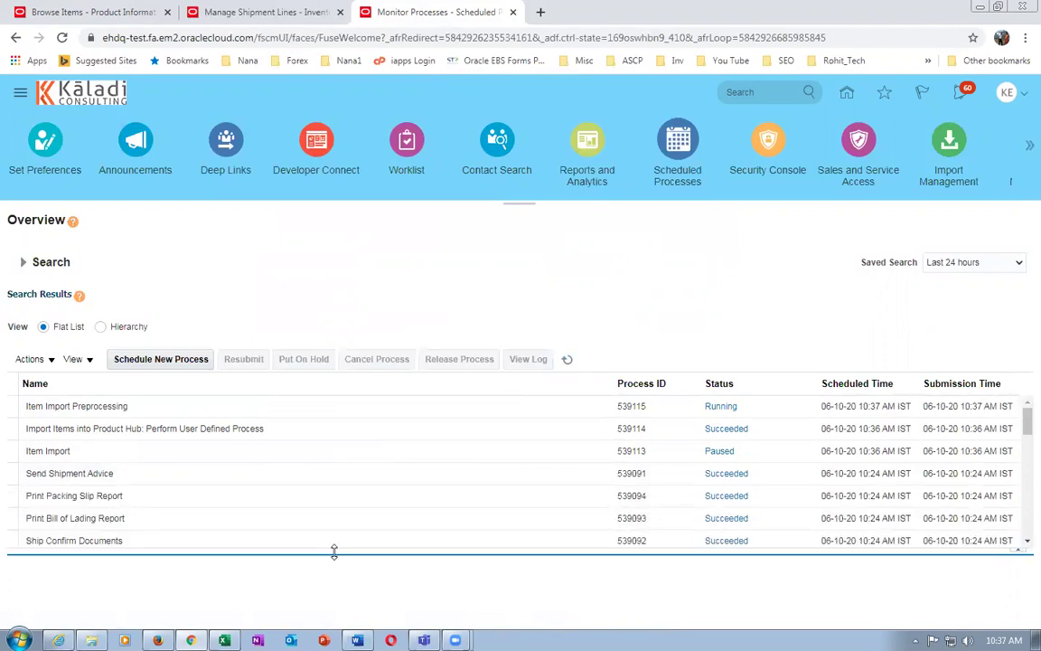
left_click(569, 362)
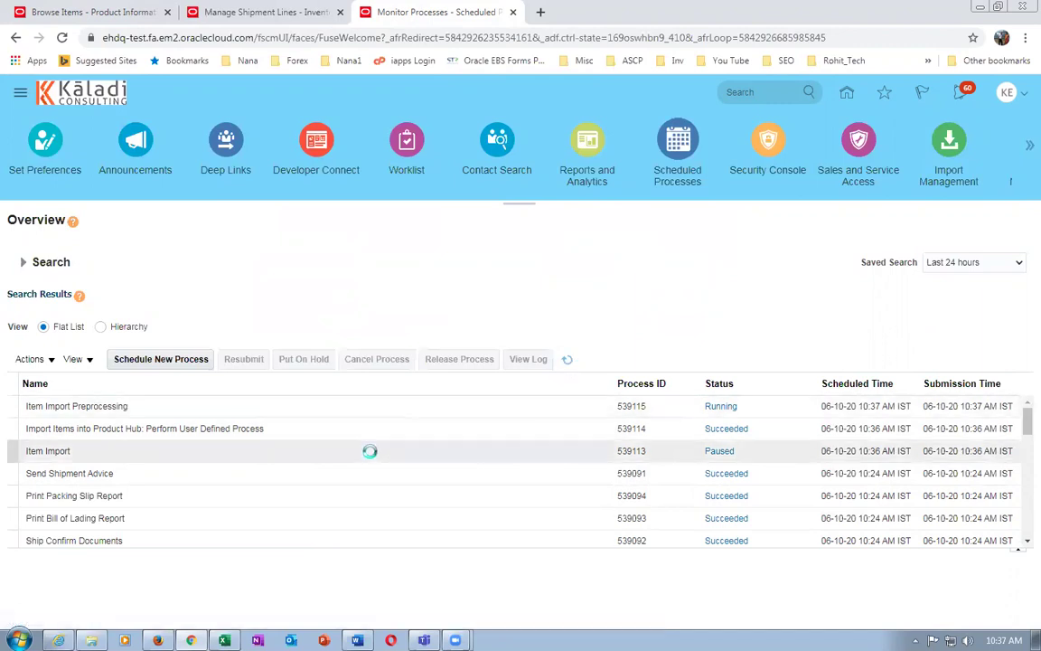
left_click(568, 360)
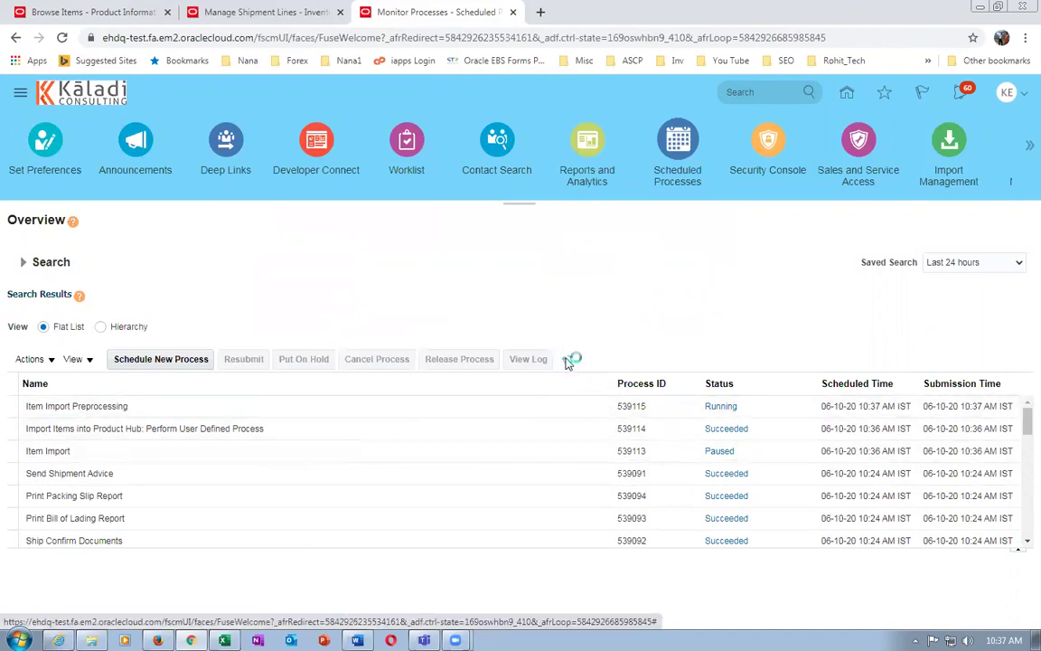
left_click(567, 360)
left_click(567, 362)
- Return to the k99_dummy (K991) item and save and close it
left_click(90, 12)
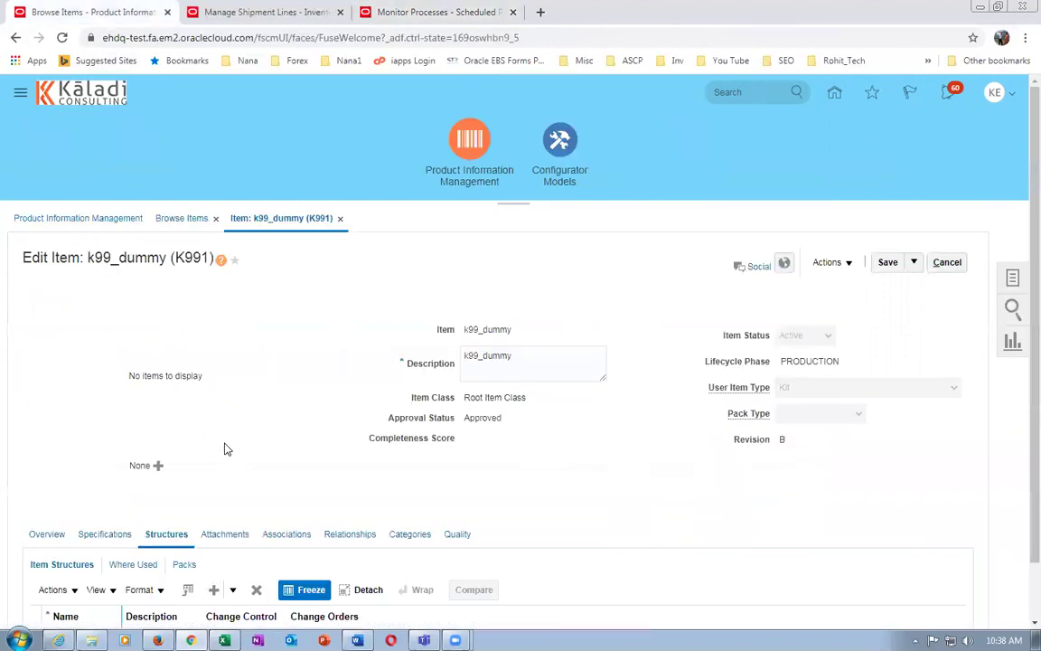
left_click(914, 265)
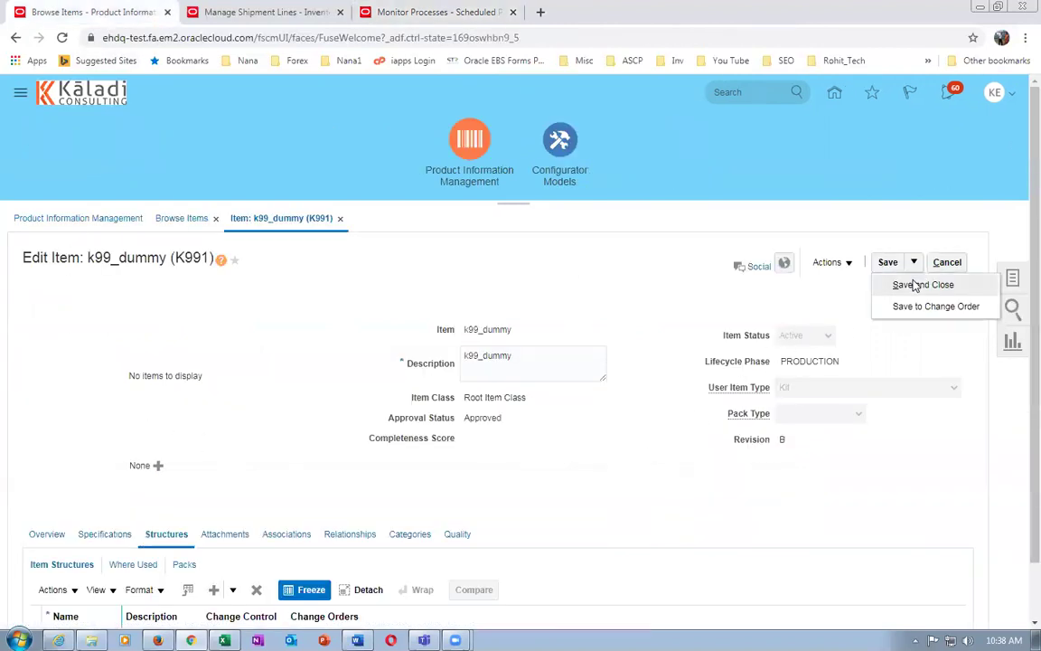
left_click(919, 284)
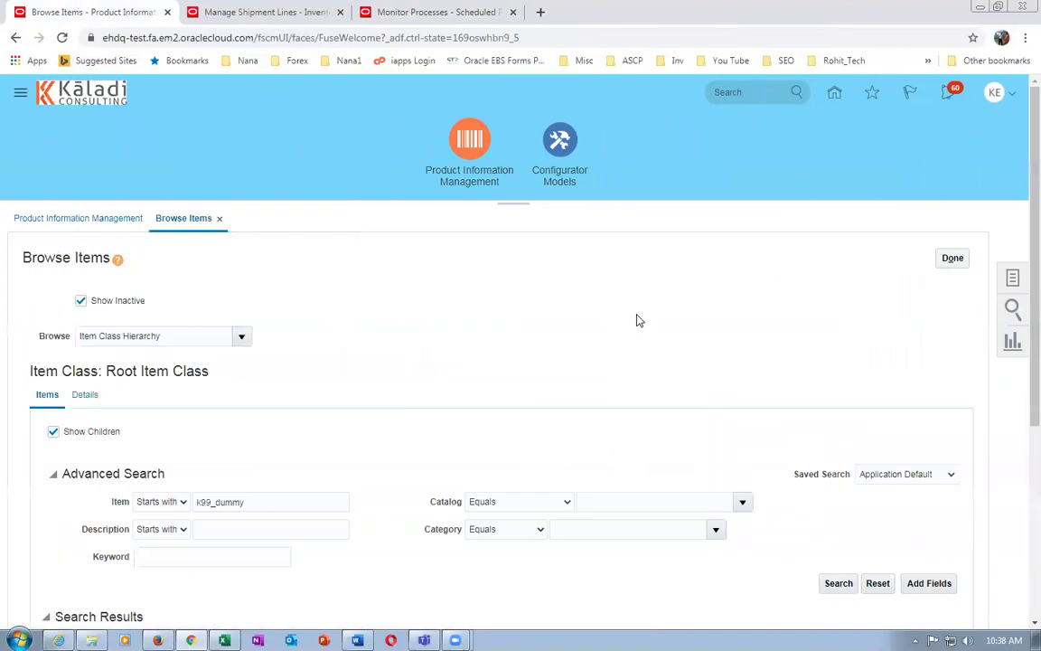
- Rerun the k99_dummy item search and reopen the K991 item to check its structures
left_click_drag(1028, 391, 1023, 472)
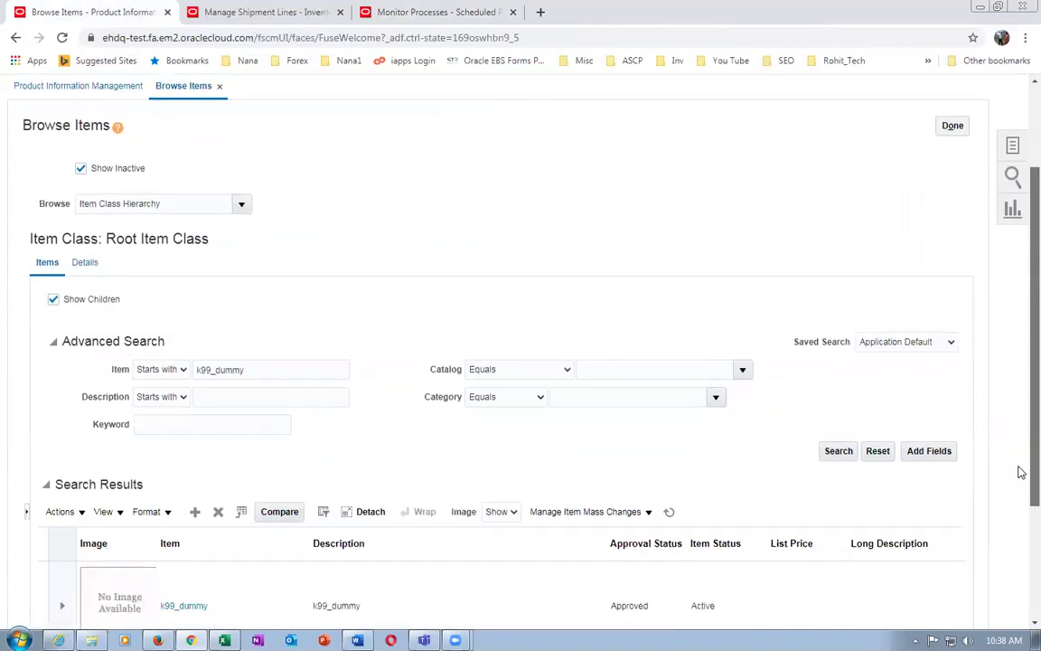
left_click(838, 450)
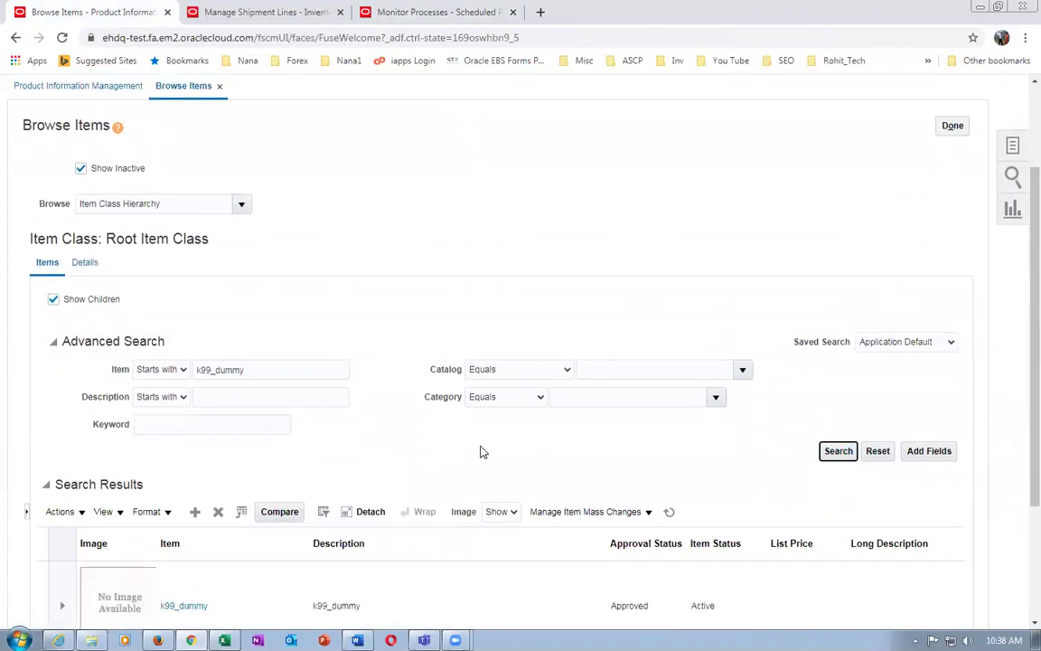
scroll(434, 506, "down", 2)
left_click_drag(407, 569, 198, 556)
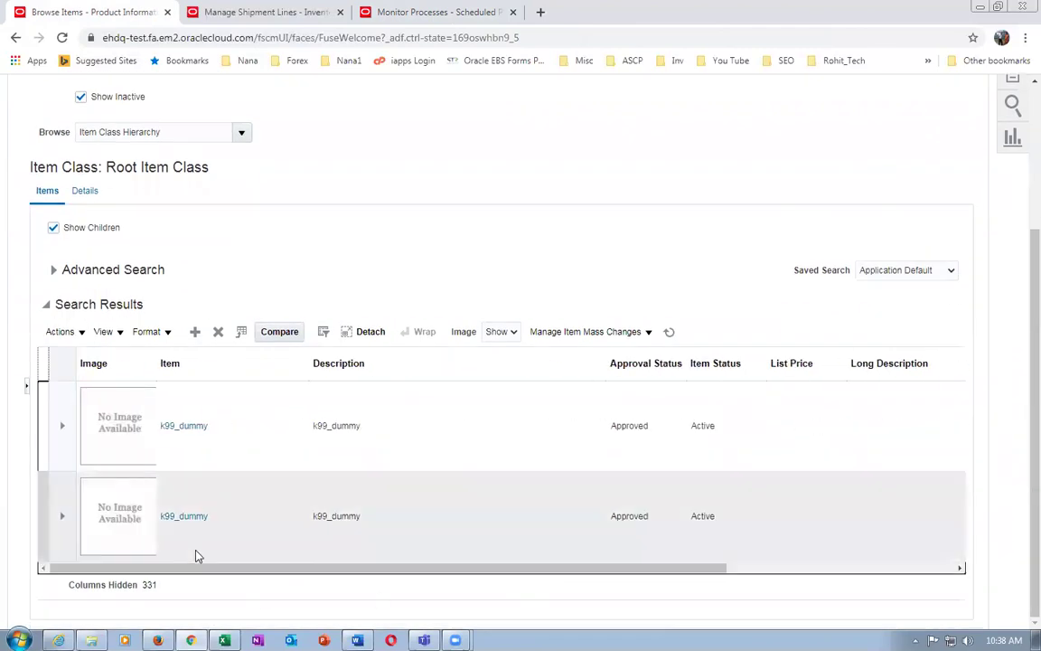
left_click(182, 519)
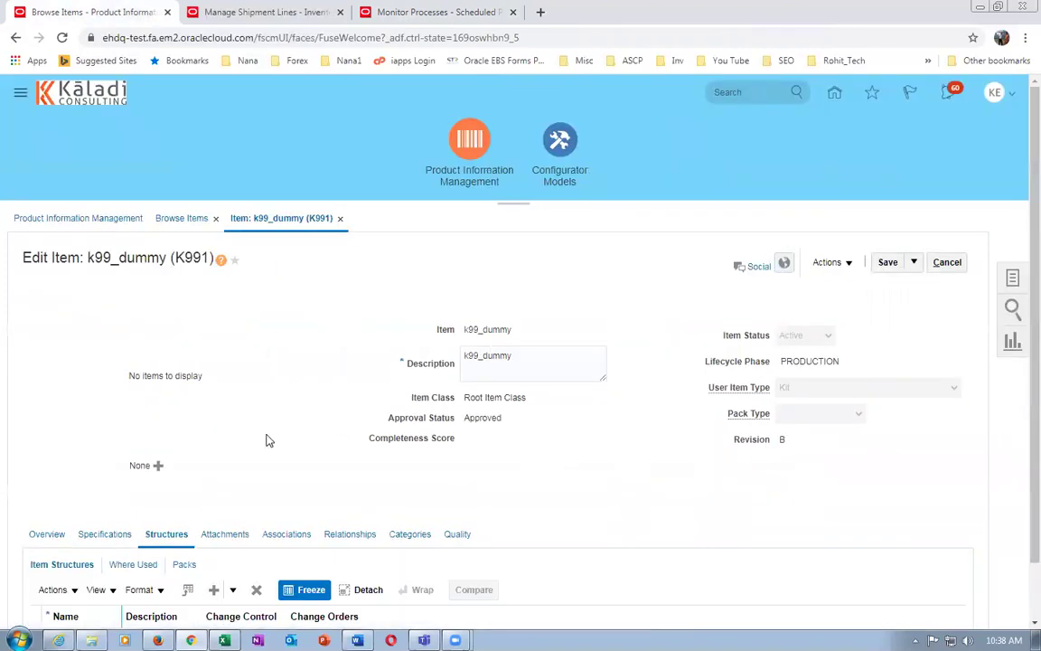
scroll(267, 436, "down", 1)
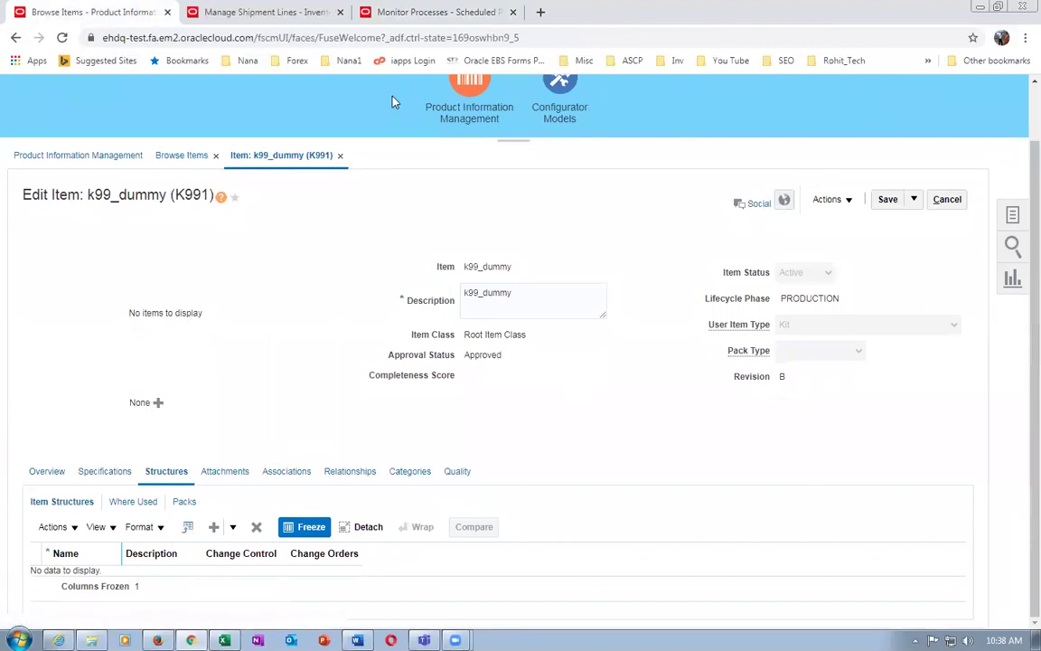
- Switch to the scheduled processes overview and refresh the list several times to check the Item Import job's status
left_click(425, 12)
left_click(568, 360)
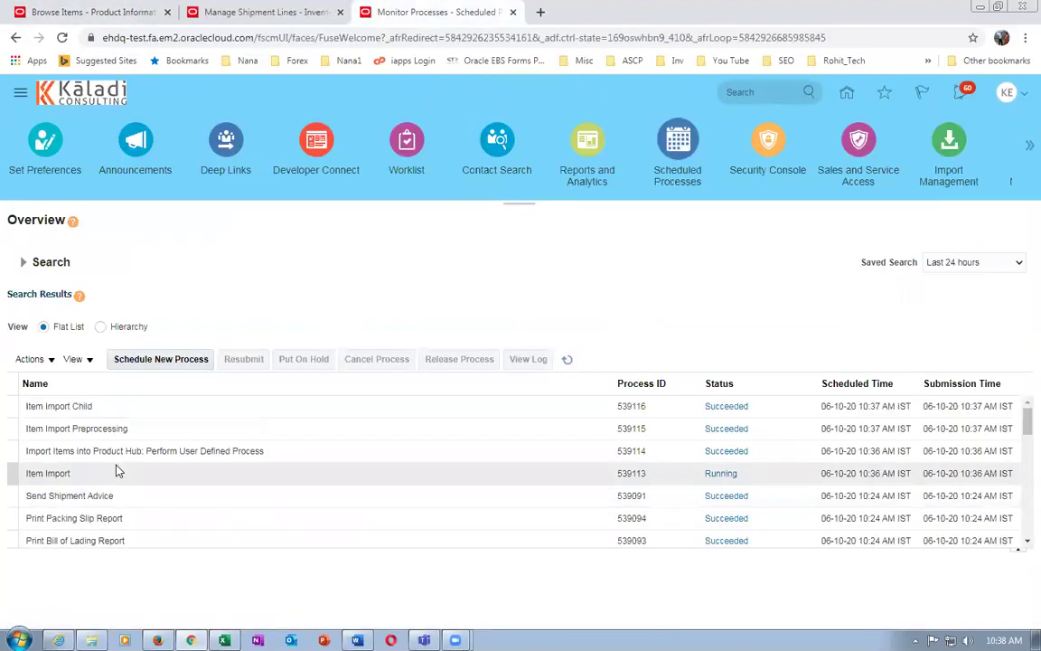
left_click(567, 359)
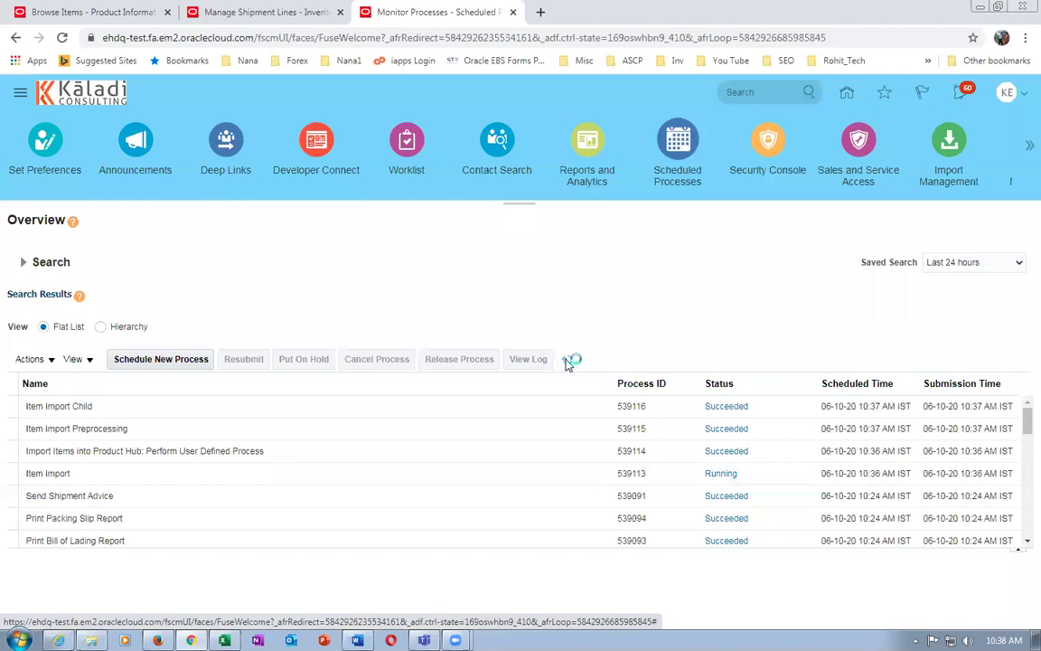
left_click(567, 361)
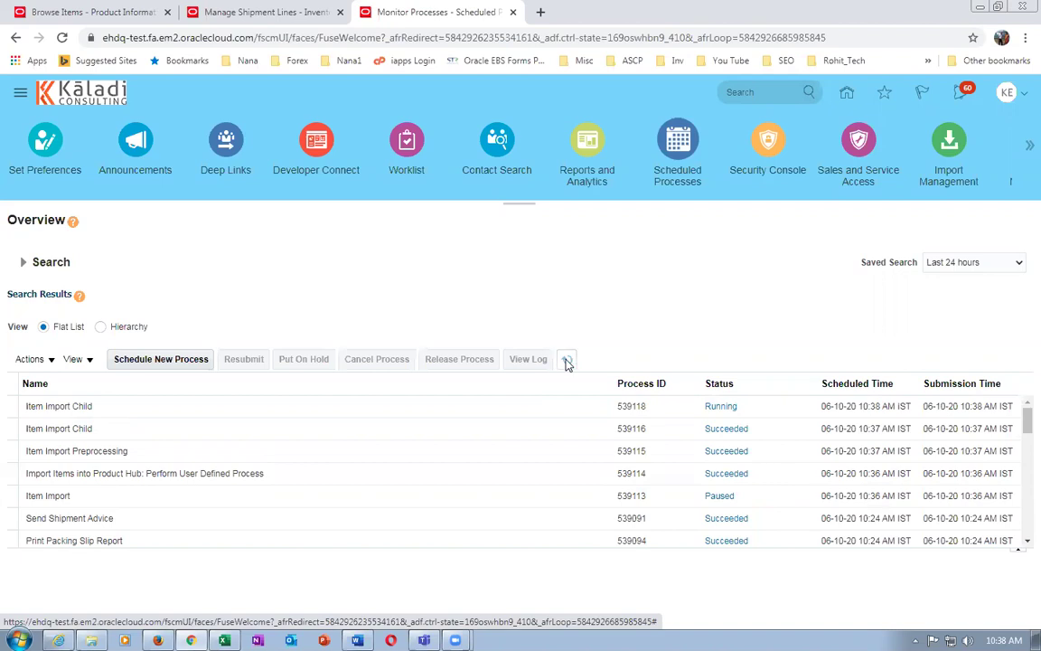
left_click(567, 363)
- Return to the k99_dummy (K991) item, cancel it, rerun the item search and reopen its structures in K991
left_click(72, 9)
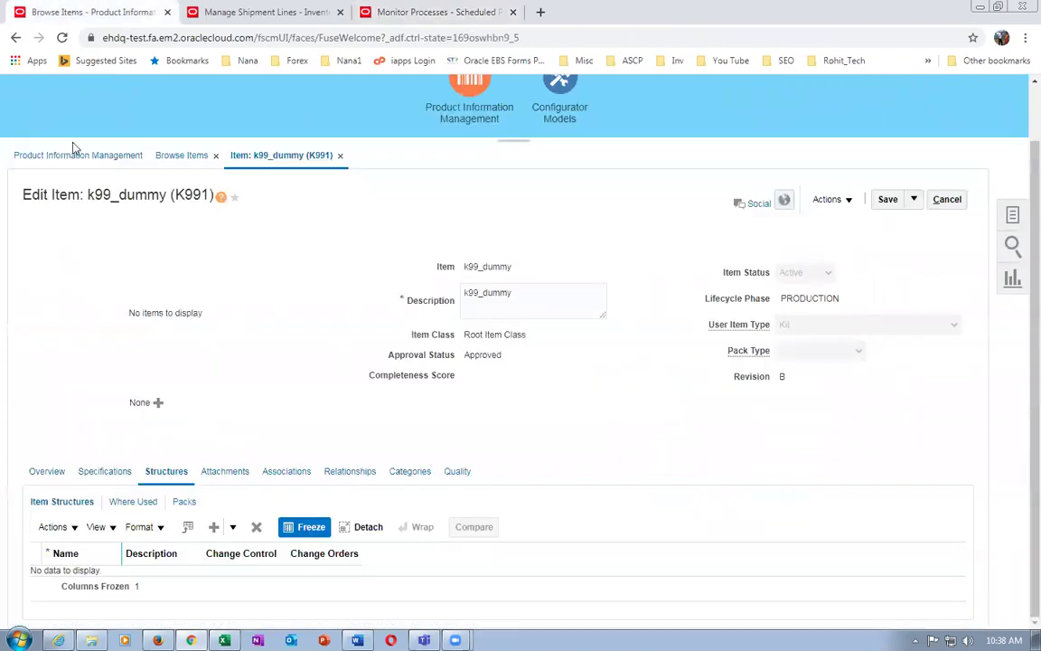
left_click(948, 202)
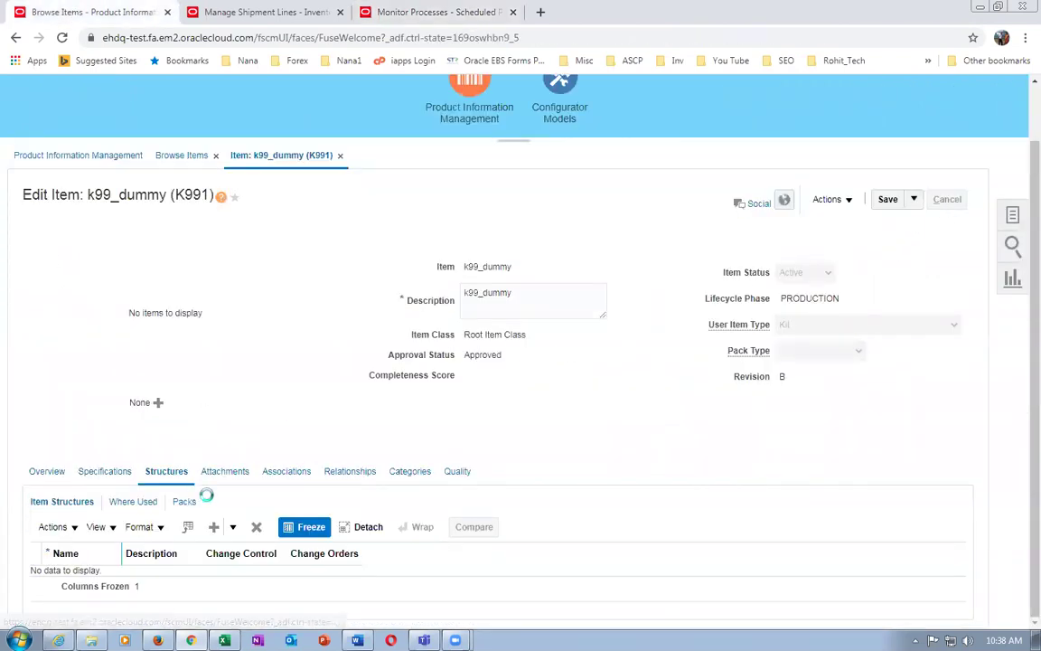
left_click(837, 521)
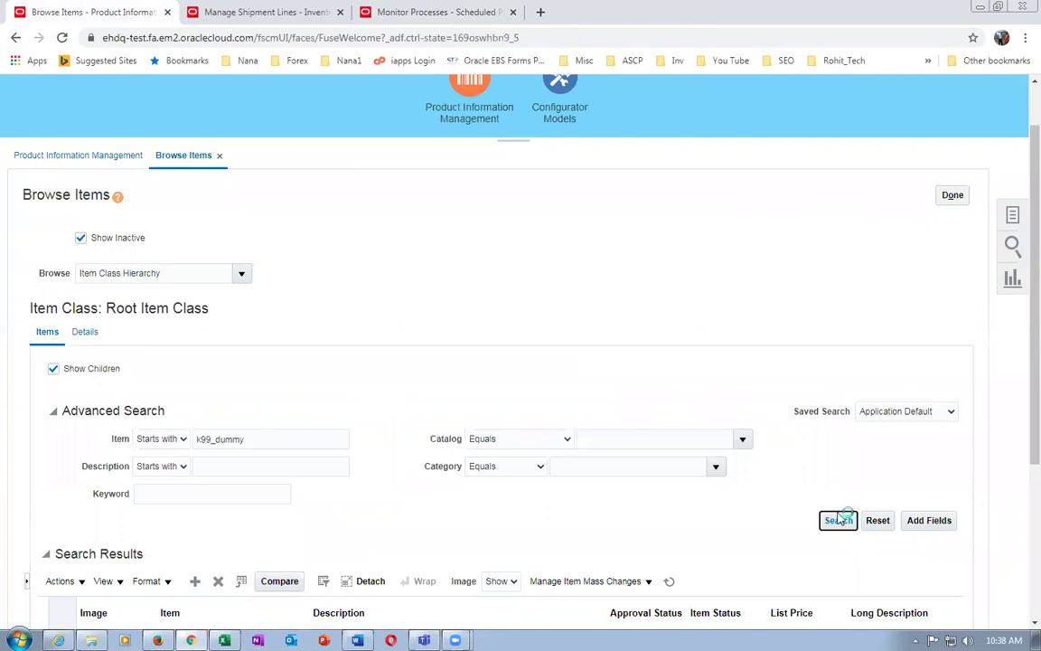
scroll(425, 388, "down", 1)
scroll(426, 388, "down", 1)
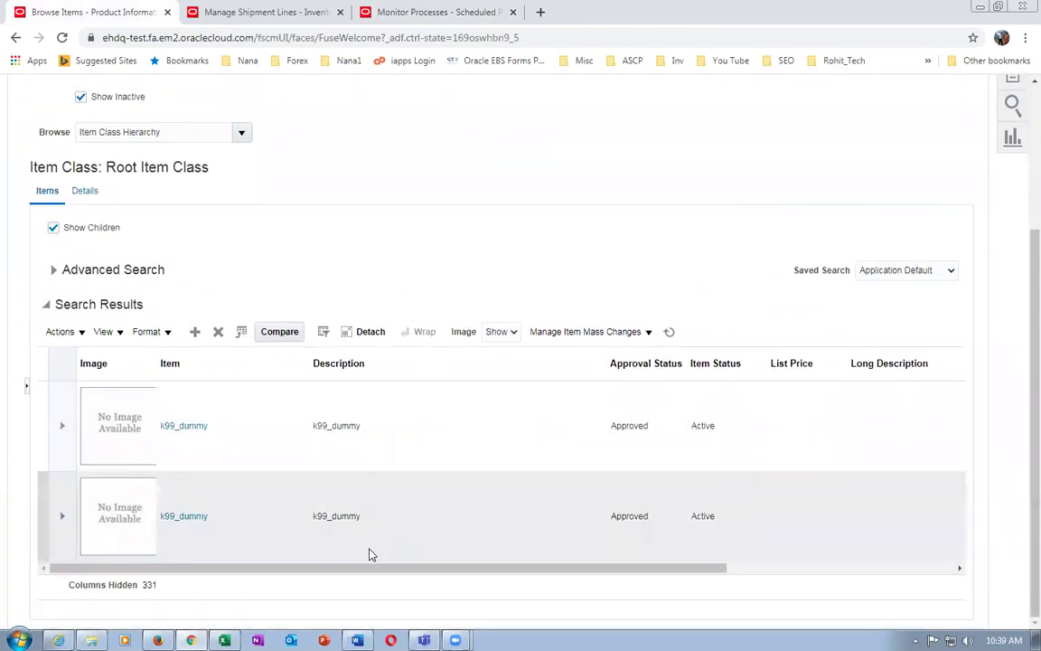
left_click_drag(348, 569, 242, 565)
left_click(207, 519)
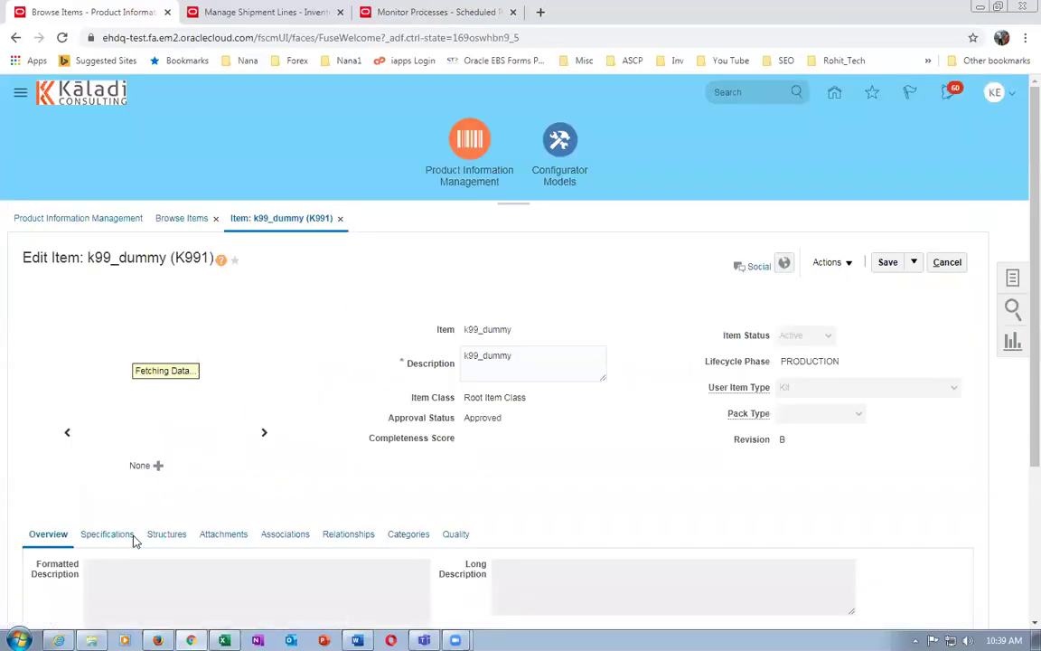
left_click(172, 535)
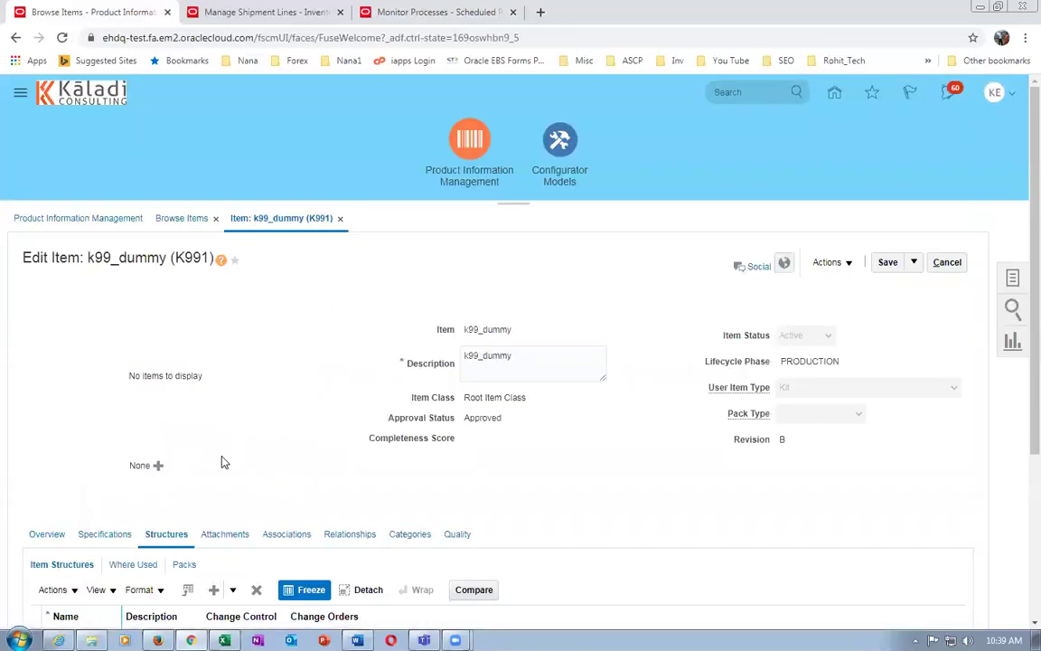
- Open the Primary structure, review its laptop, carry case and warranty component lines, and cancel out of the structure and item
scroll(108, 511, "down", 2)
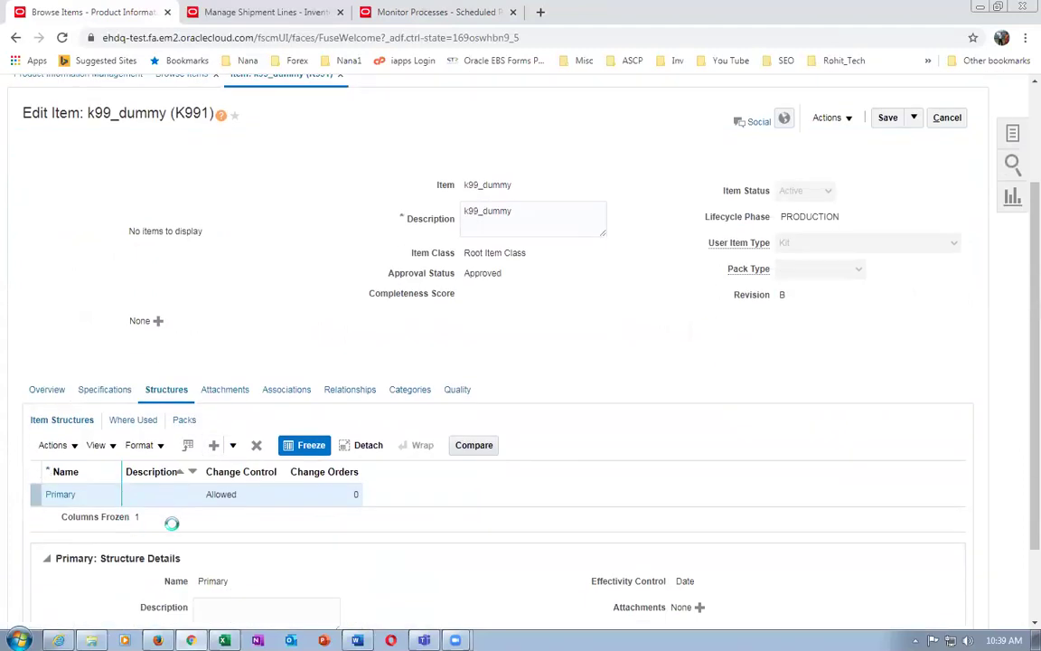
left_click(64, 497)
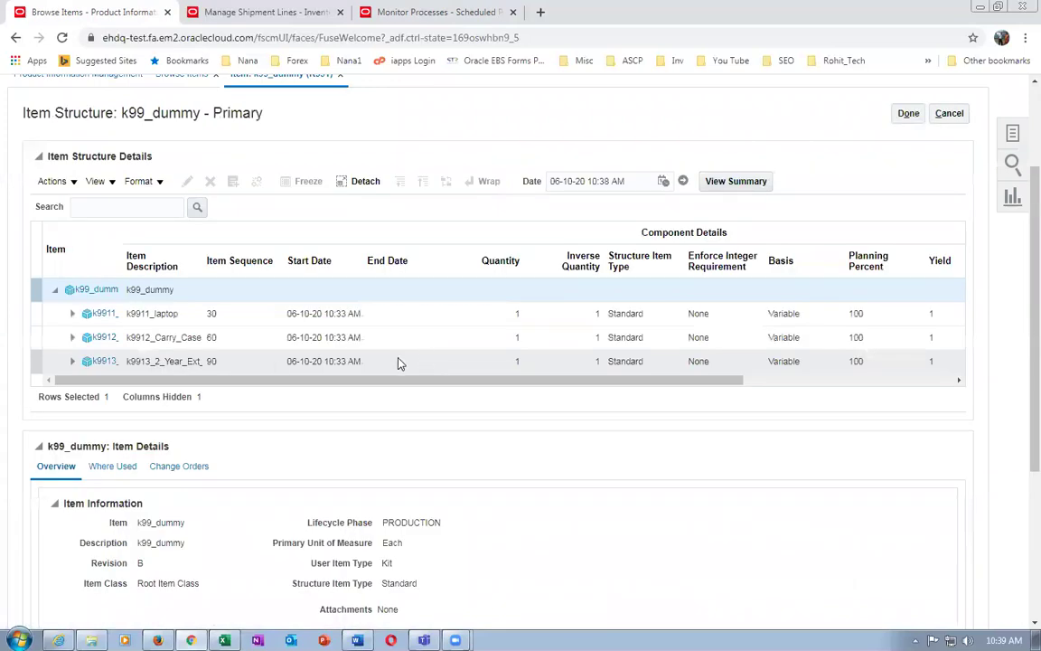
left_click(251, 315)
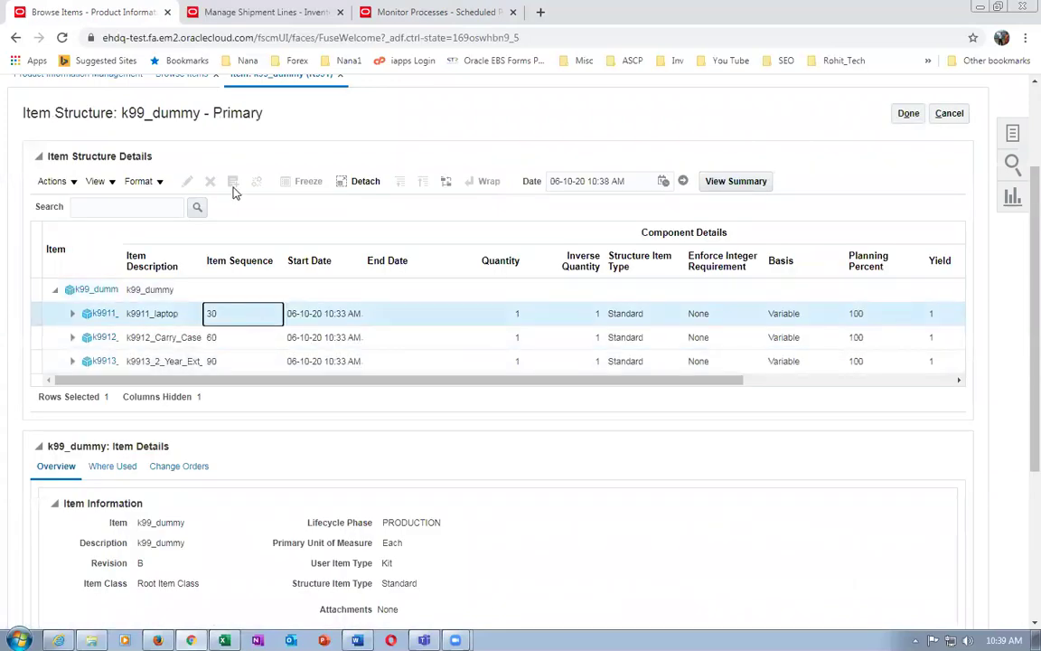
left_click(248, 342)
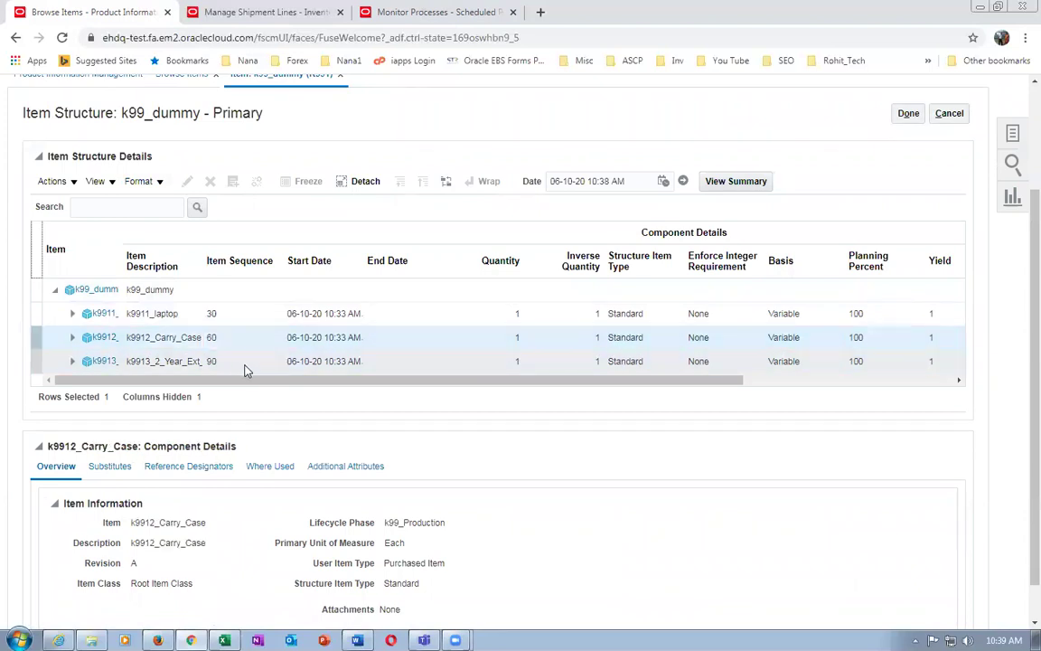
left_click(233, 313)
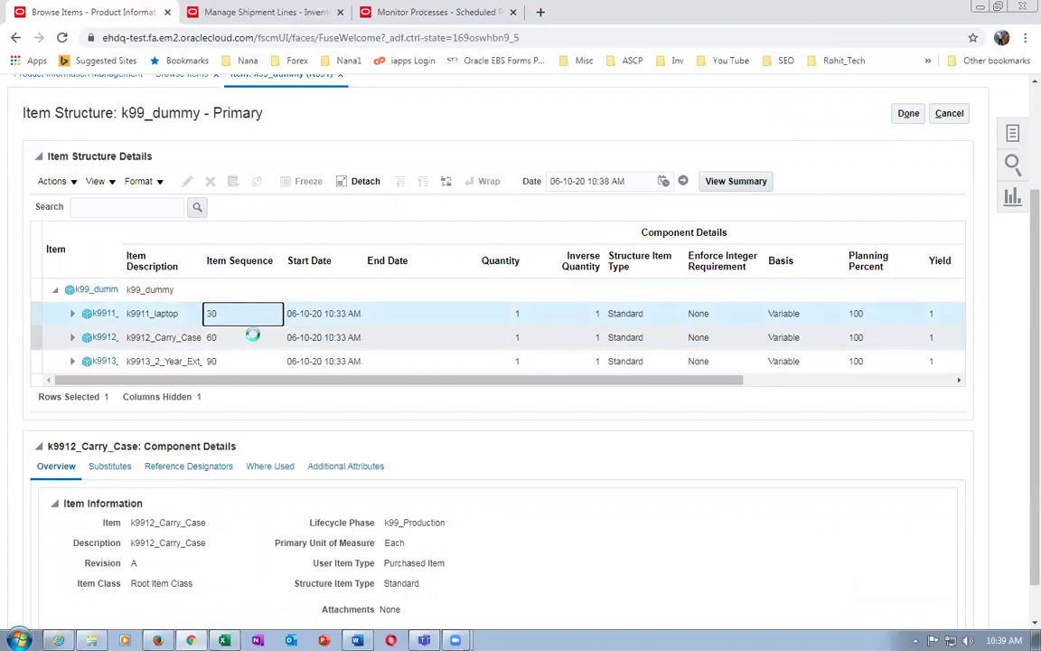
left_click(248, 336)
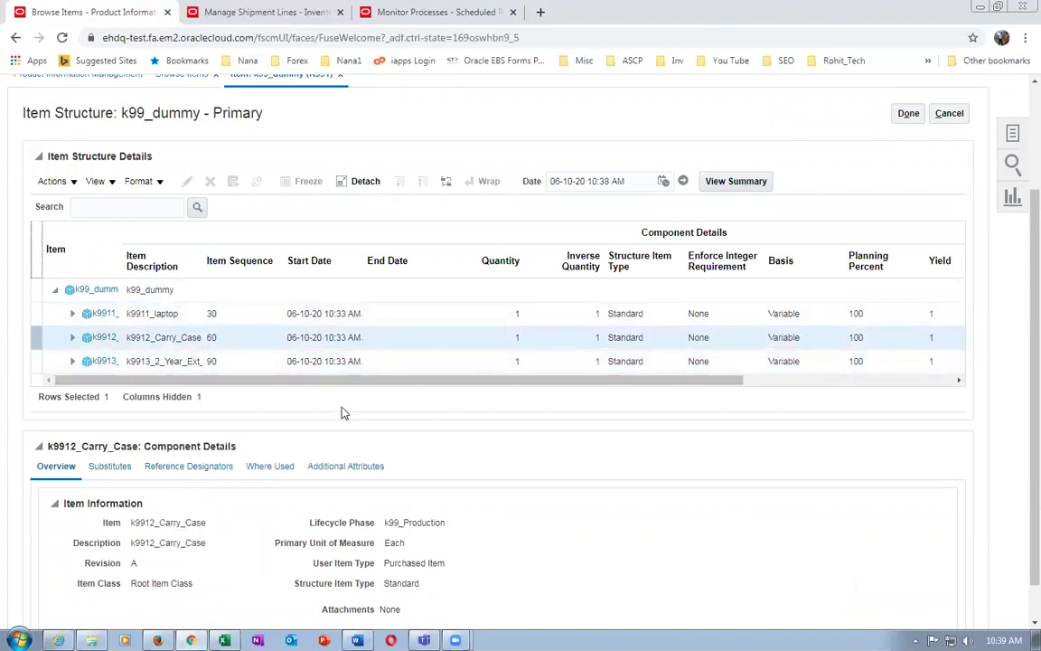
left_click_drag(353, 379, 590, 404)
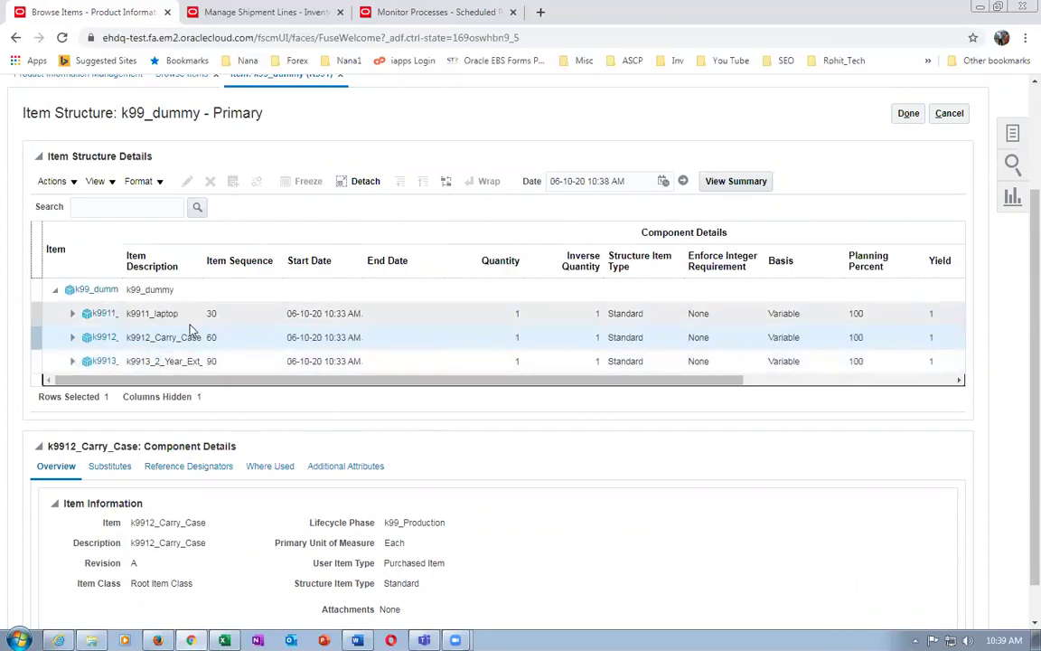
left_click(43, 183)
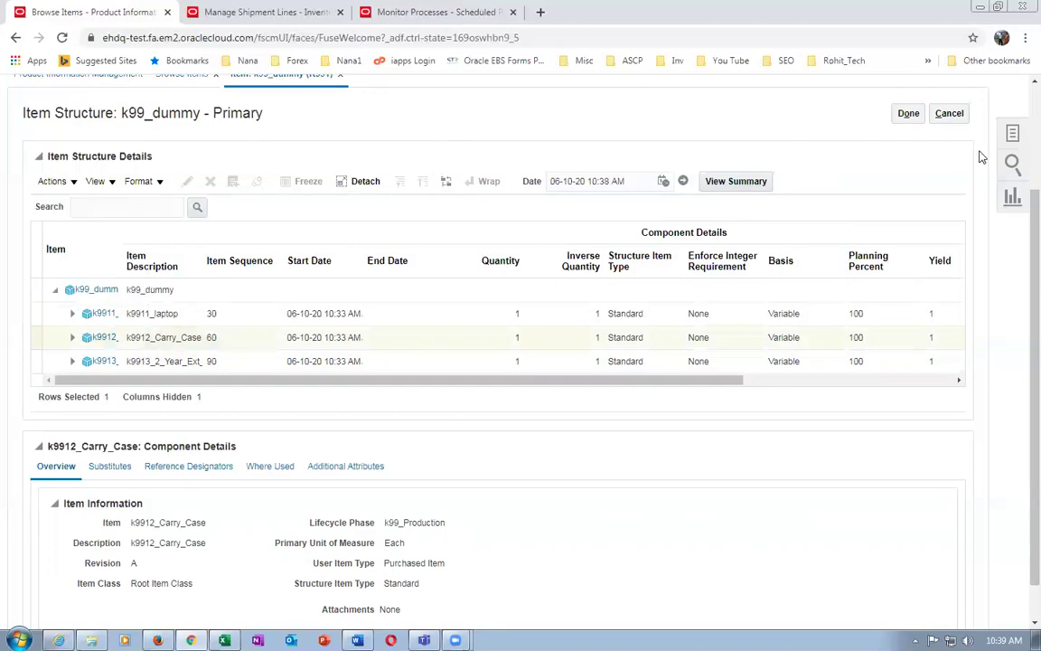
left_click(949, 113)
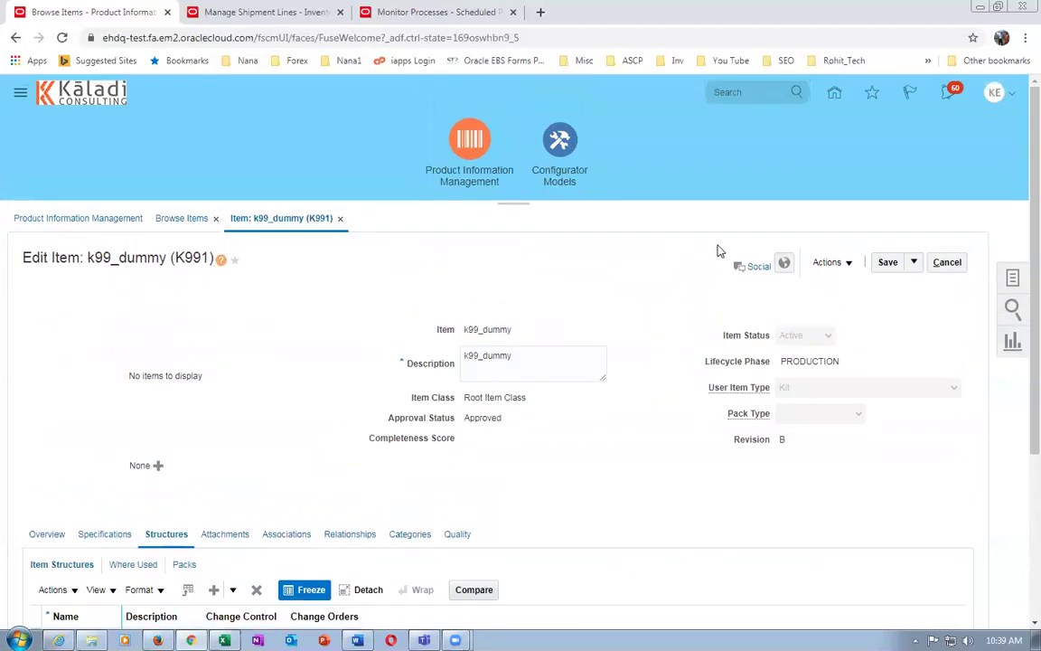
left_click(947, 262)
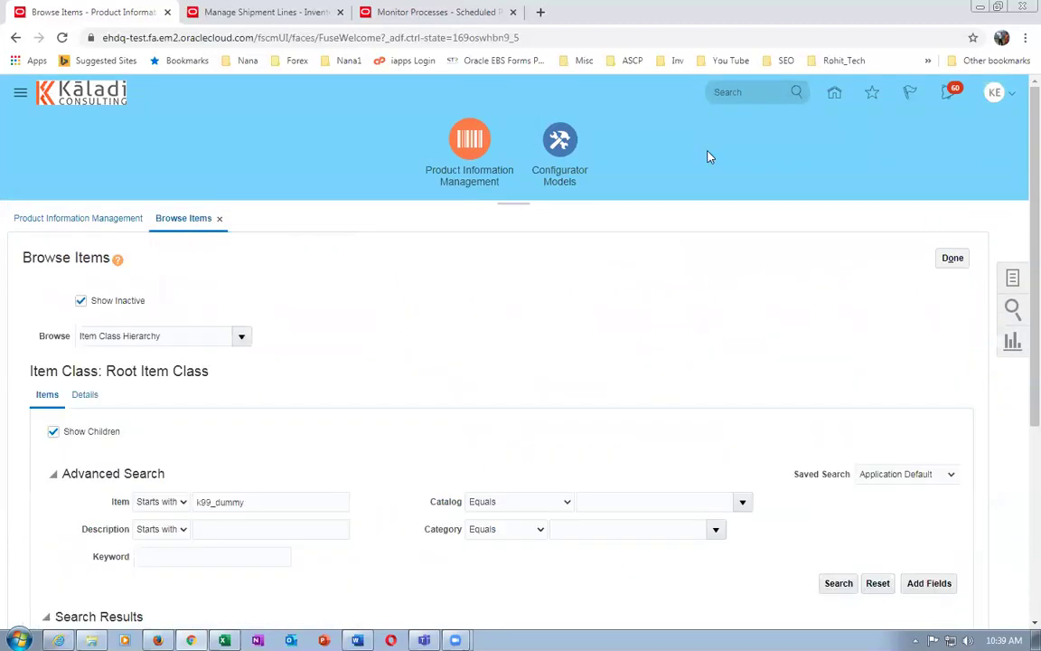
- Go from the home page to Pricing Administration and open the Manage Price Lists task
left_click(831, 92)
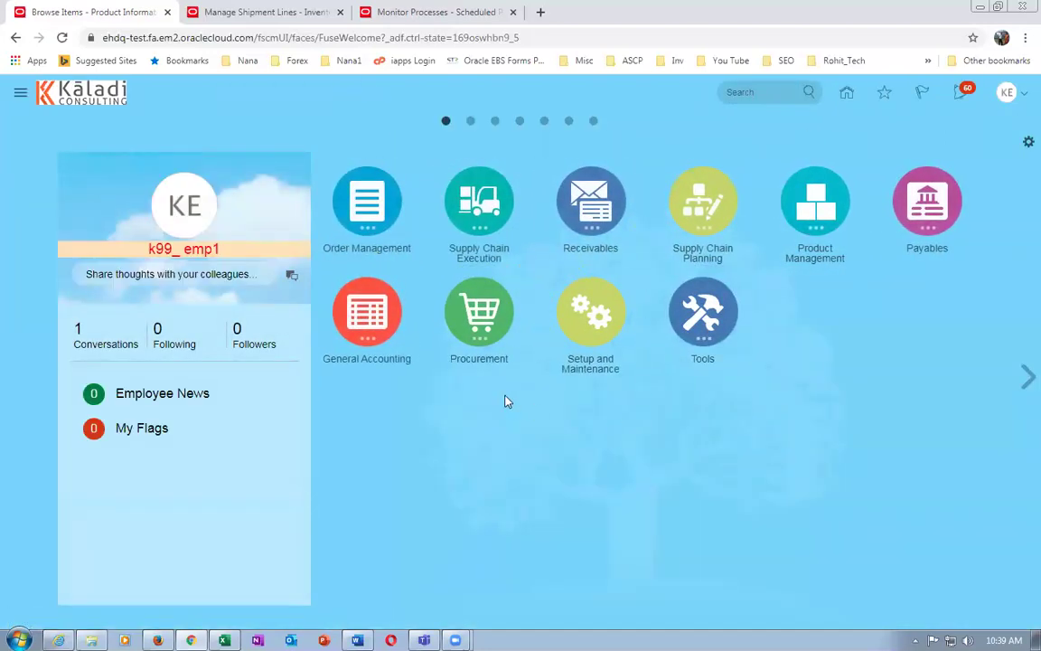
left_click(361, 201)
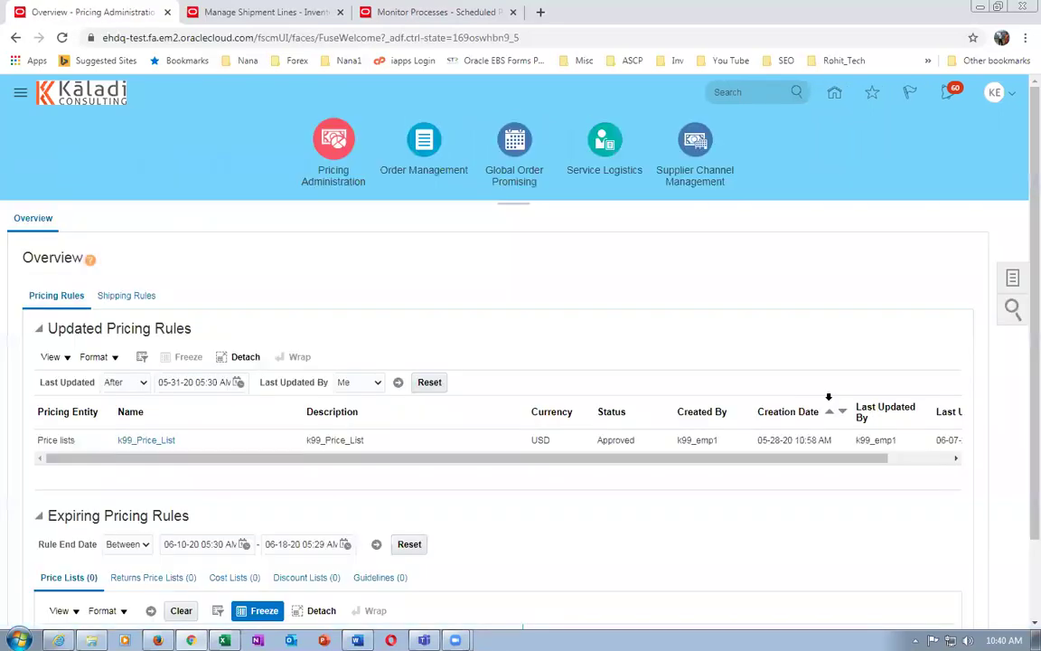
left_click(1012, 278)
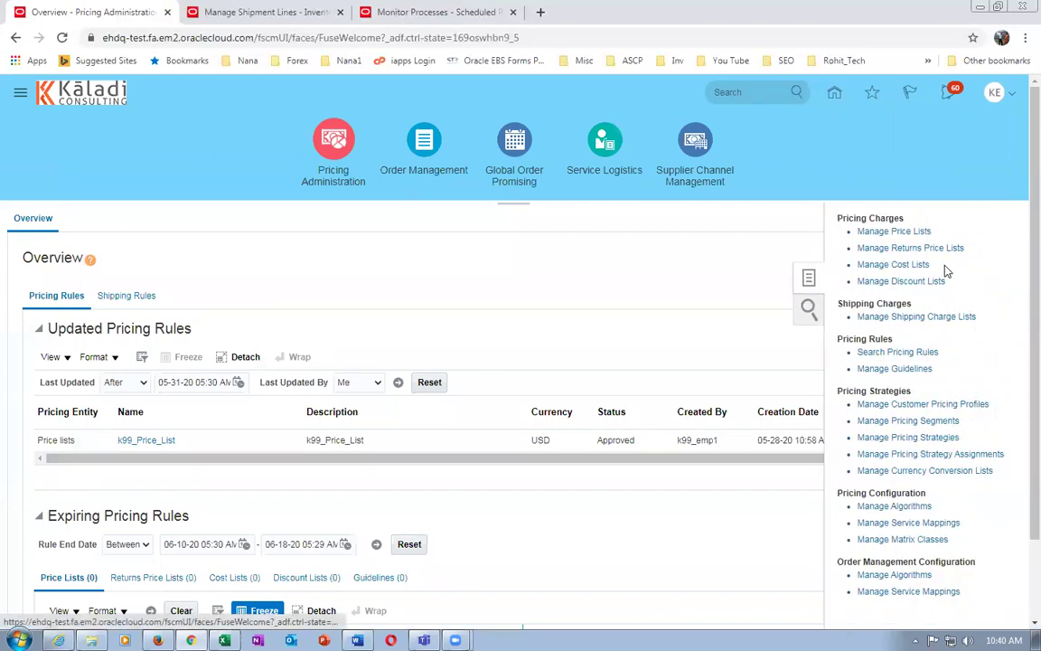
left_click(881, 231)
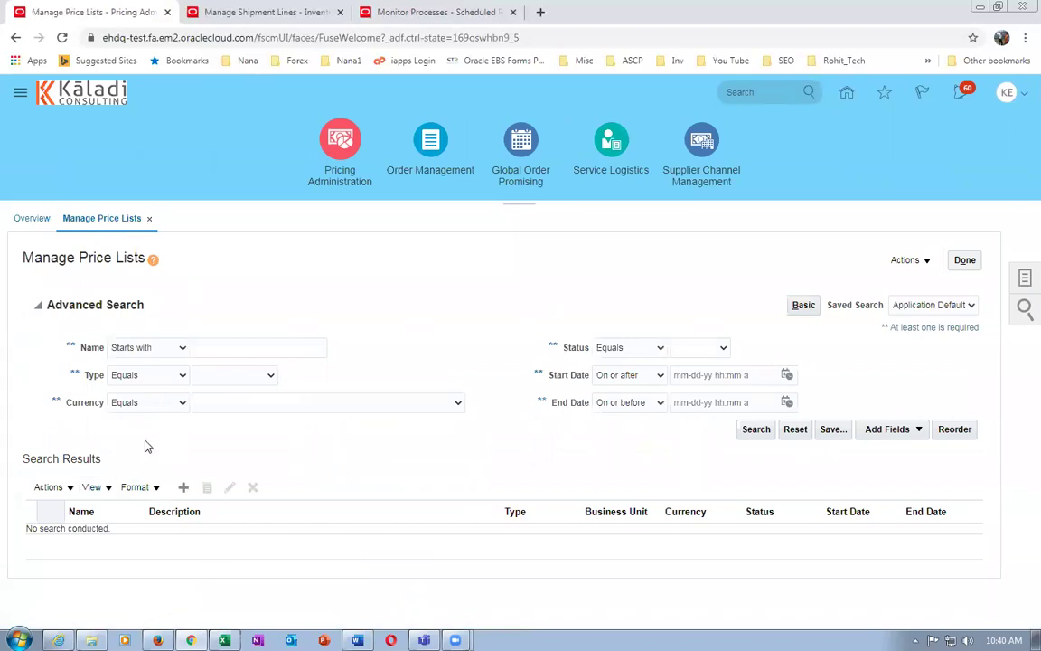
- Search for price lists whose name starts with k99 and open k99_Price_List
left_click(217, 349)
type("k99")
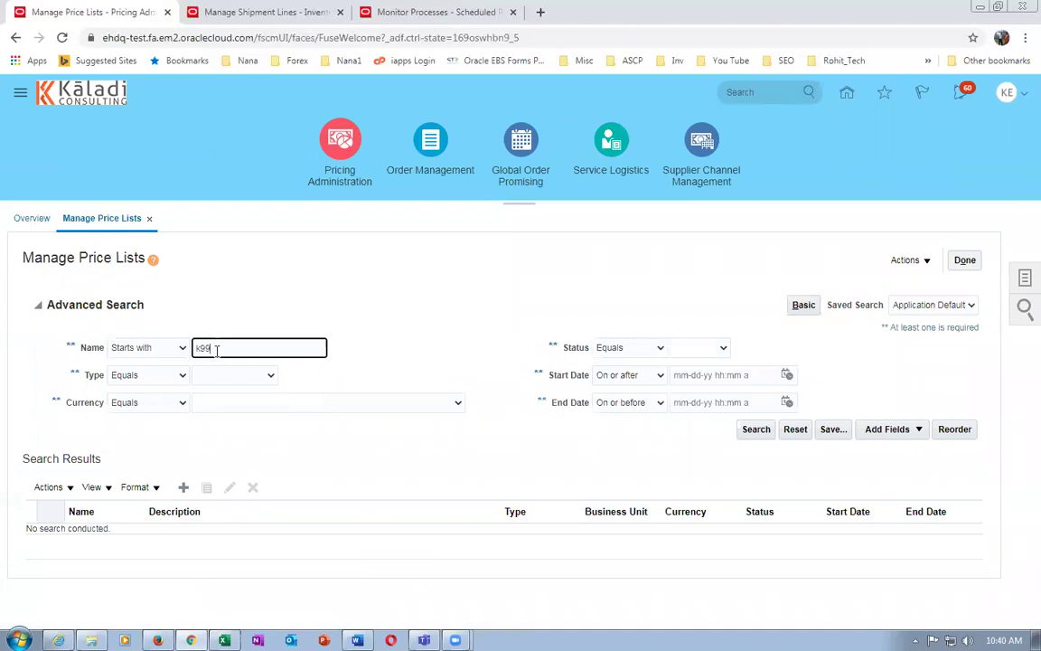
key("Return")
left_click(100, 418)
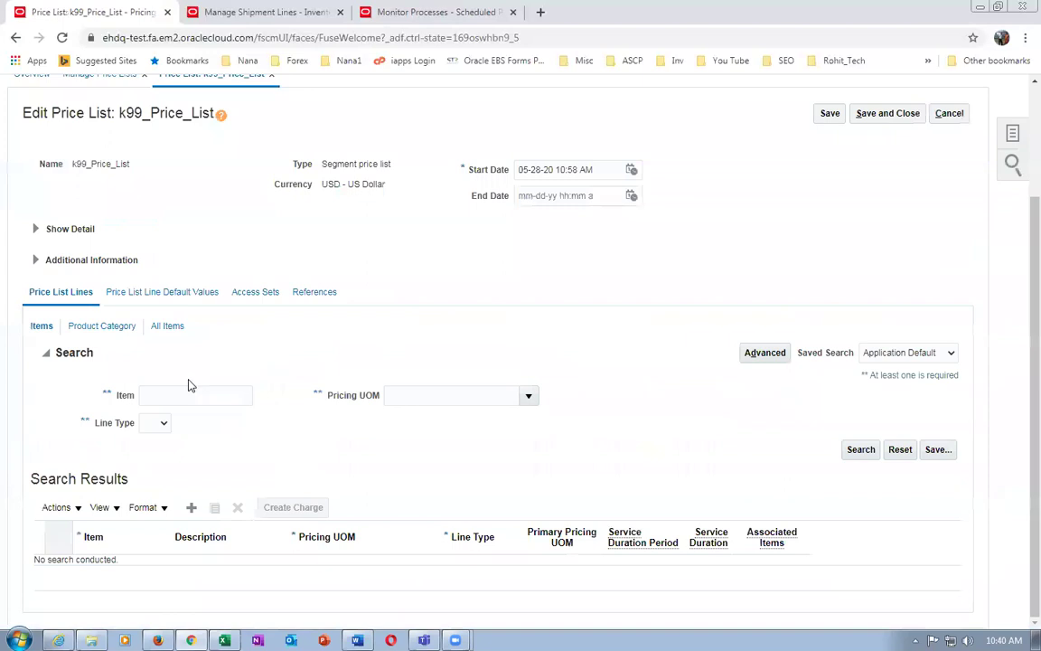
- Search the price list lines for item k9911 and check the laptop's base price in its charge details
left_click(188, 394)
type("k")
key("Tab")
left_click(864, 449)
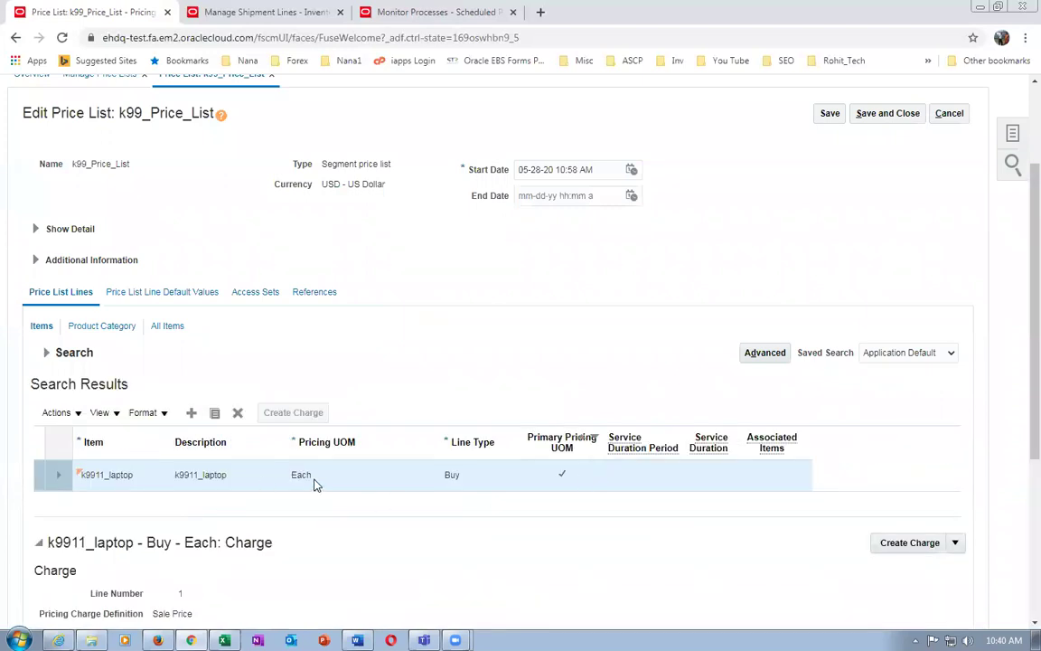
scroll(313, 486, "down", 5)
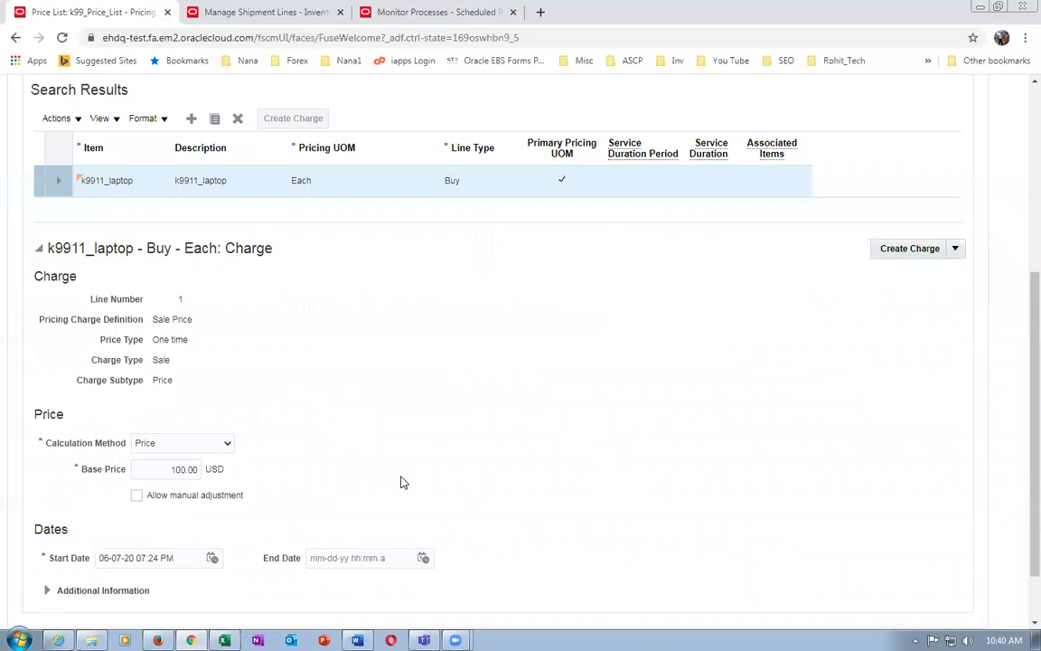
left_click_drag(170, 469, 193, 471)
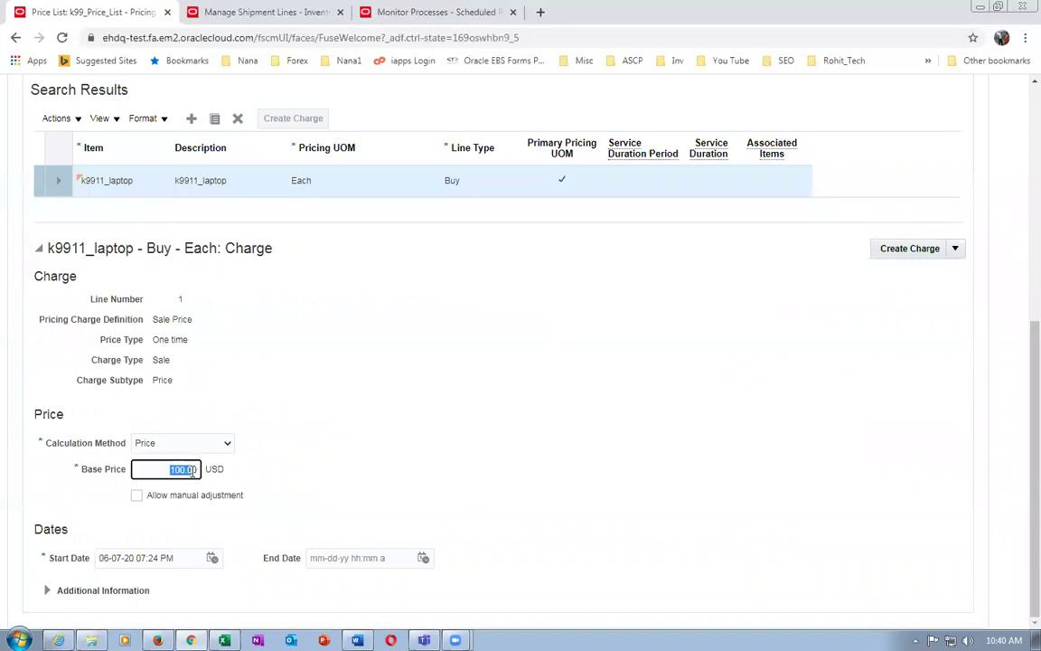
left_click(379, 506)
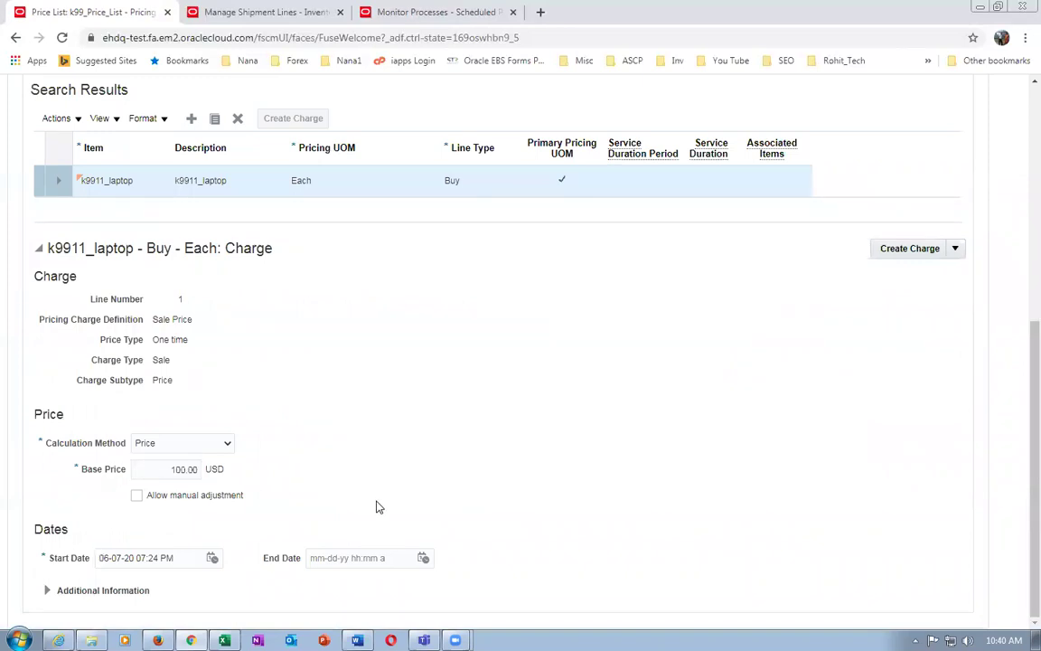
- Search the price list lines for item k9912 and check the carry case's base price in its charge details
scroll(379, 507, "up", 4)
left_click(45, 421)
left_click(200, 462)
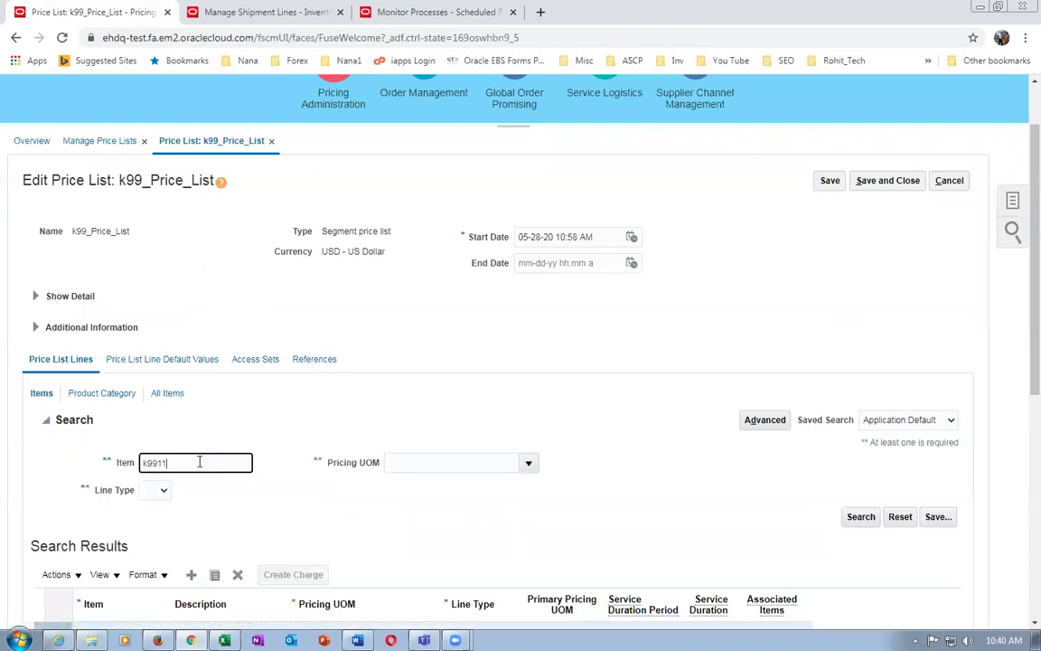
key("BackSpace")
type("2")
key("Tab")
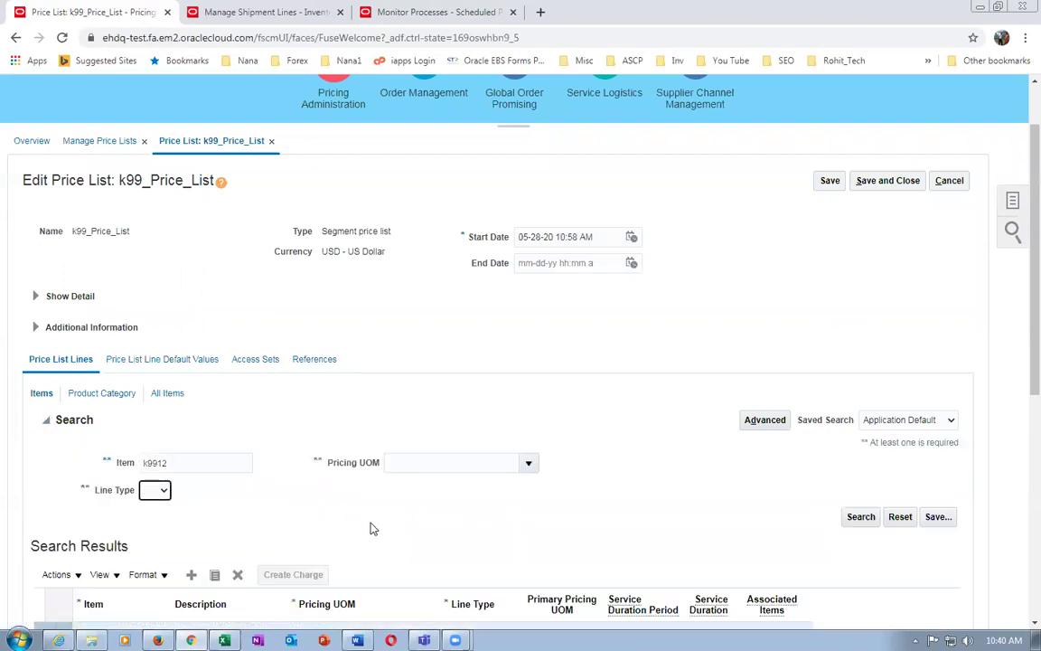
left_click(858, 518)
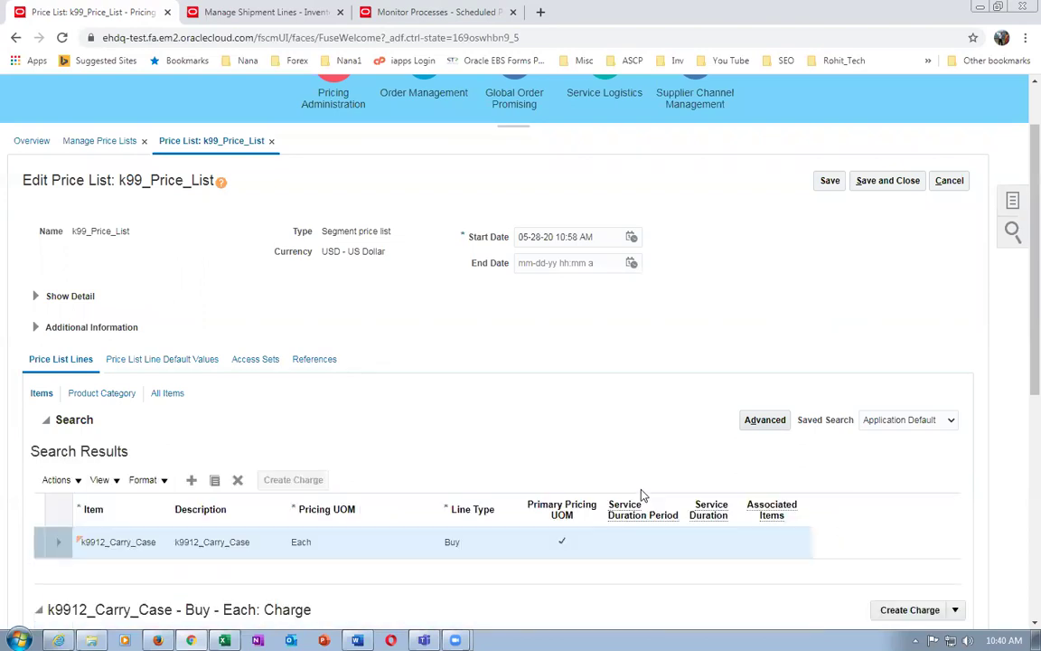
left_click(360, 555)
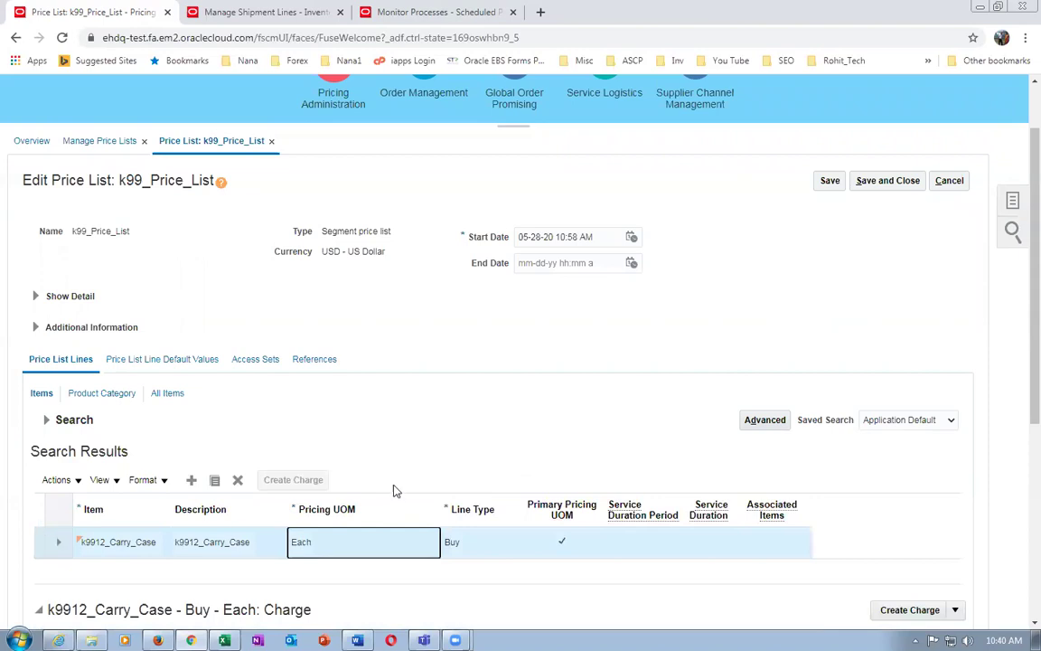
scroll(395, 483, "down", 5)
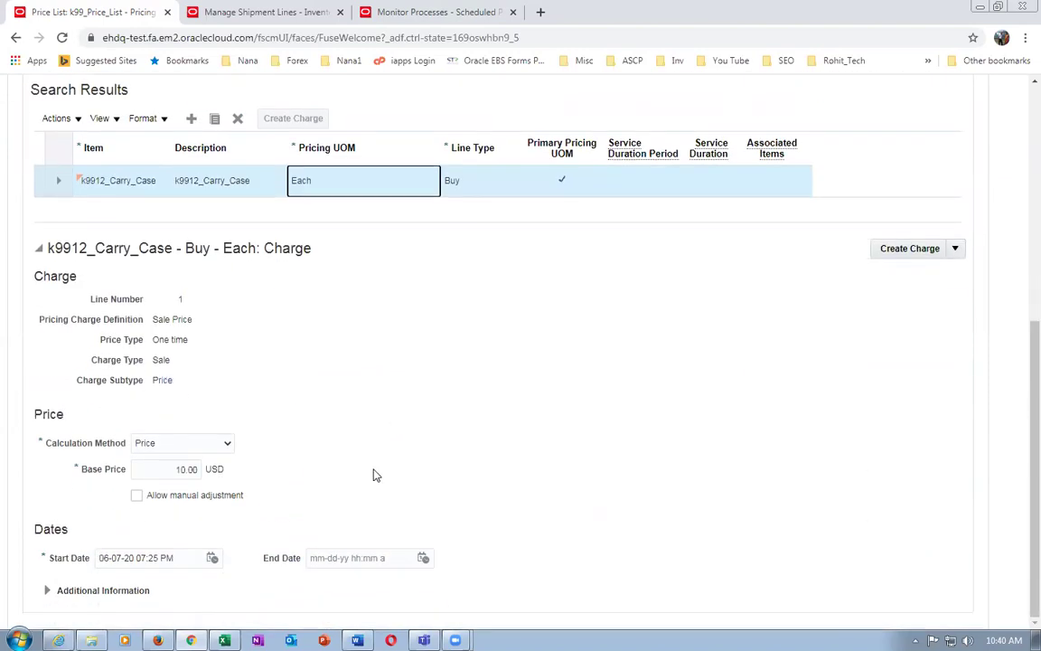
double_click(176, 471)
left_click(383, 492)
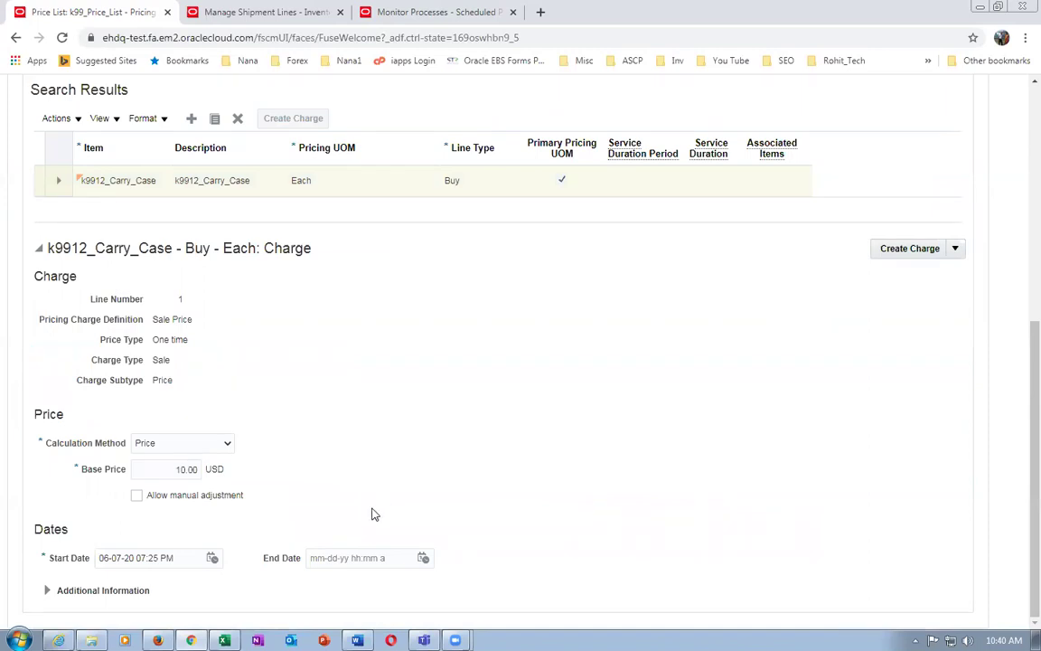
- Review the k9912_Carry_Case price list line together with its charge details
scroll(375, 513, "up", 3)
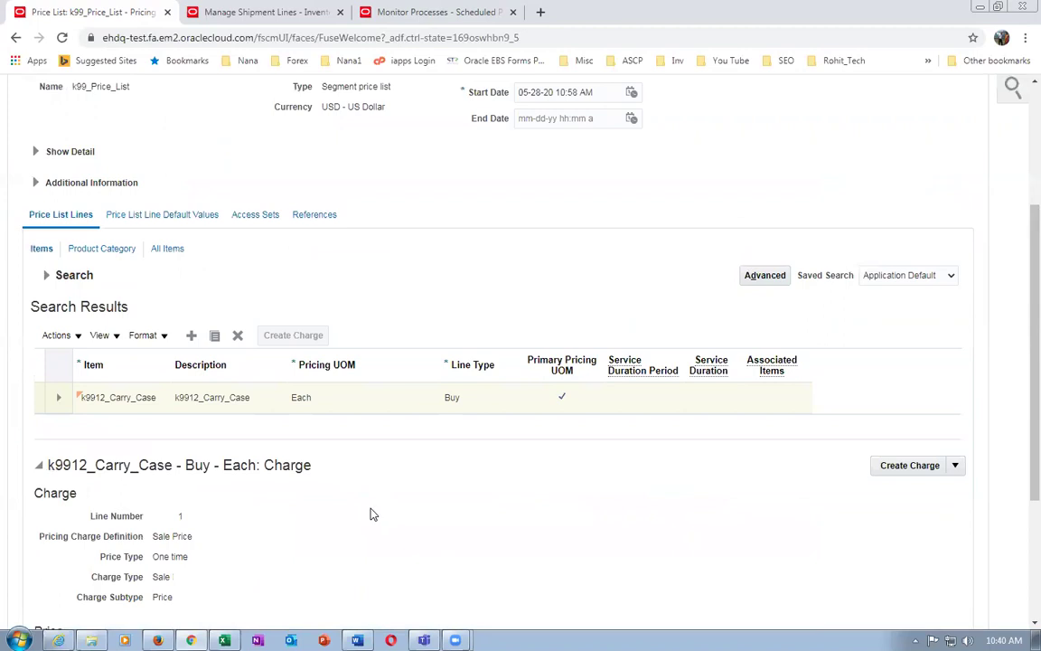
left_click(386, 409)
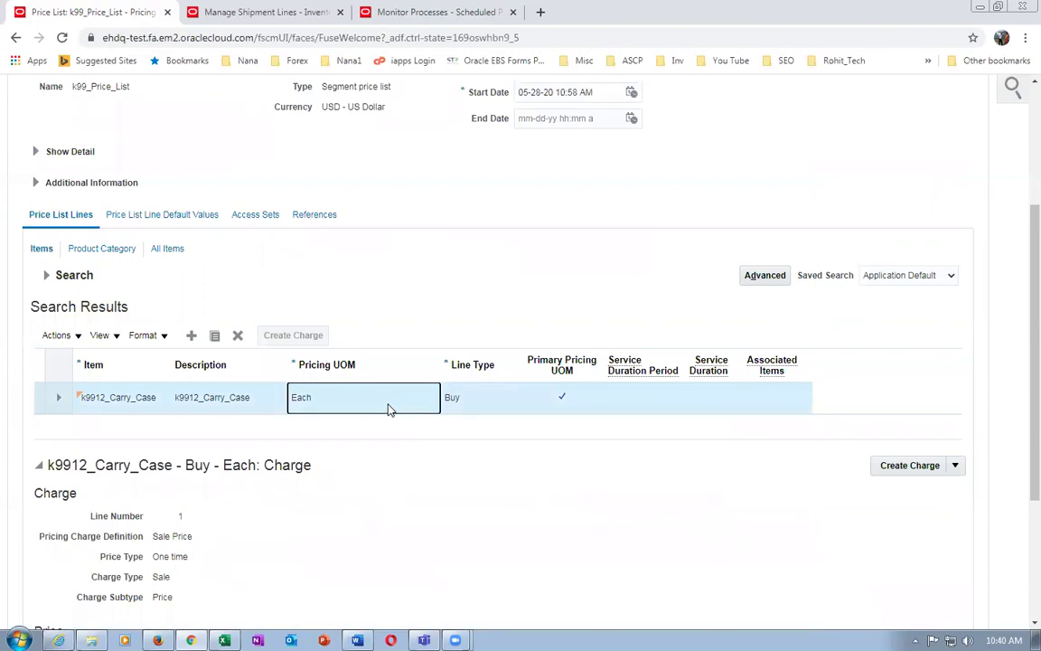
left_click(106, 401)
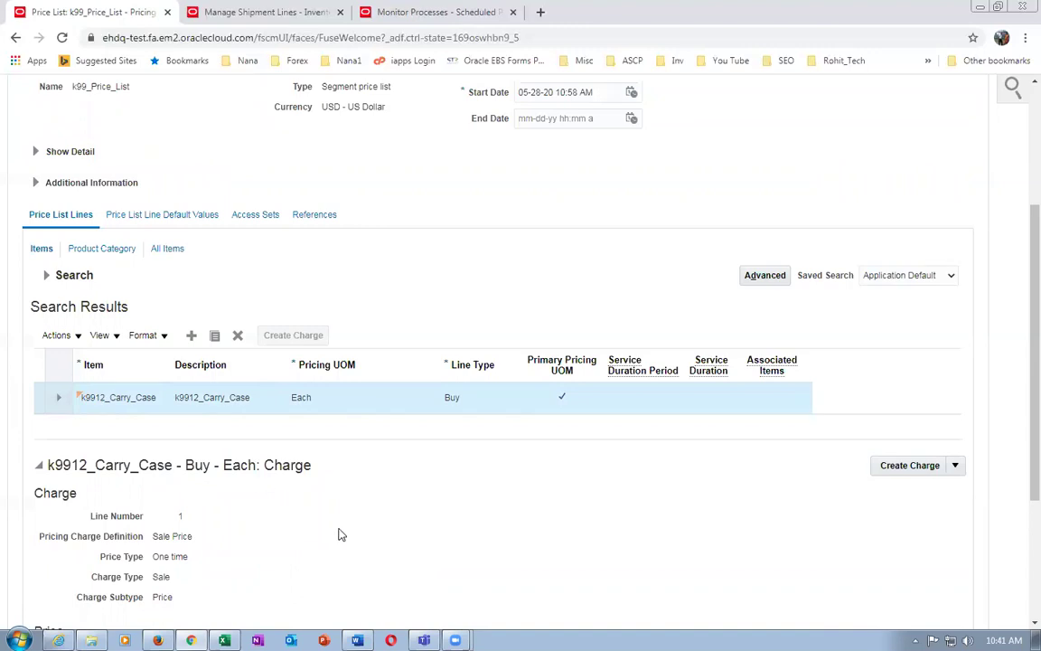
scroll(341, 534, "down", 3)
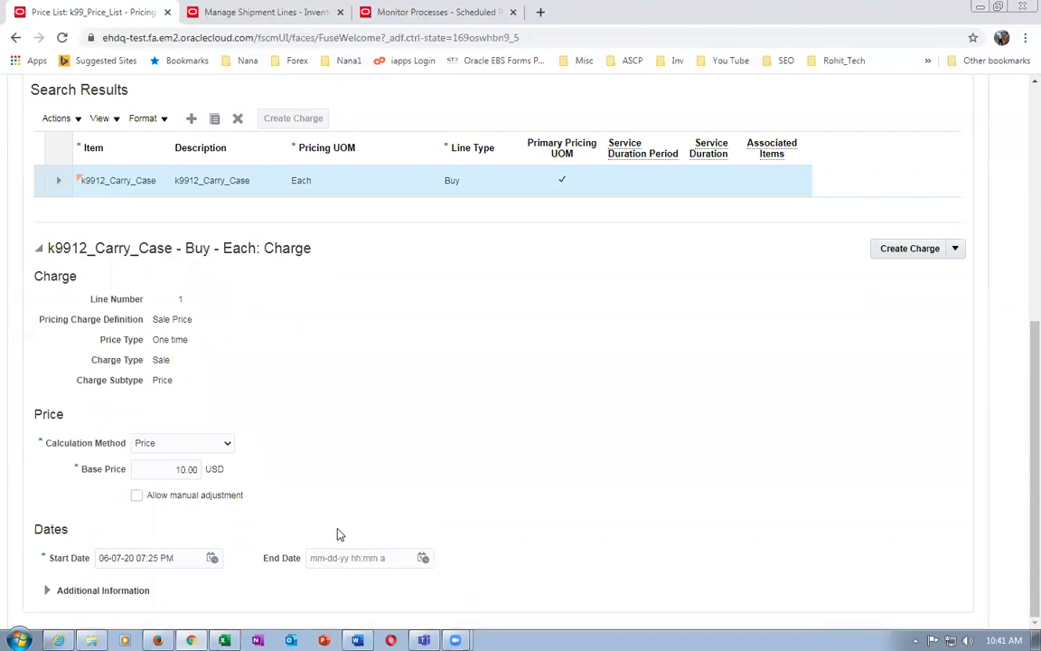
- Search the price list lines for item k9913 and check the extended warranty's base price in its charge details
scroll(336, 534, "up", 6)
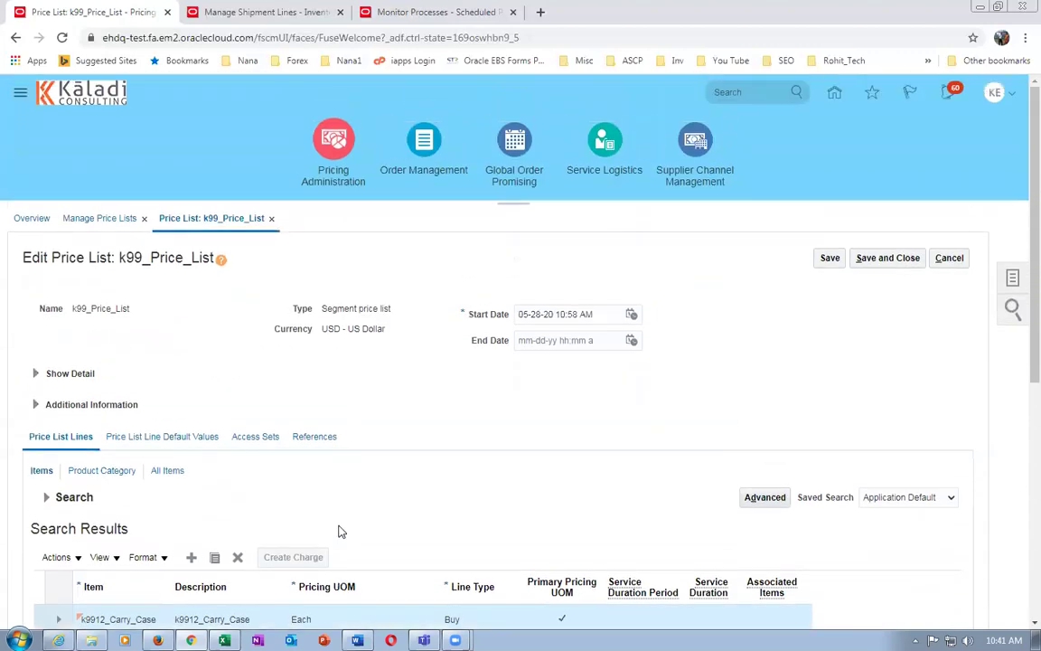
left_click(46, 497)
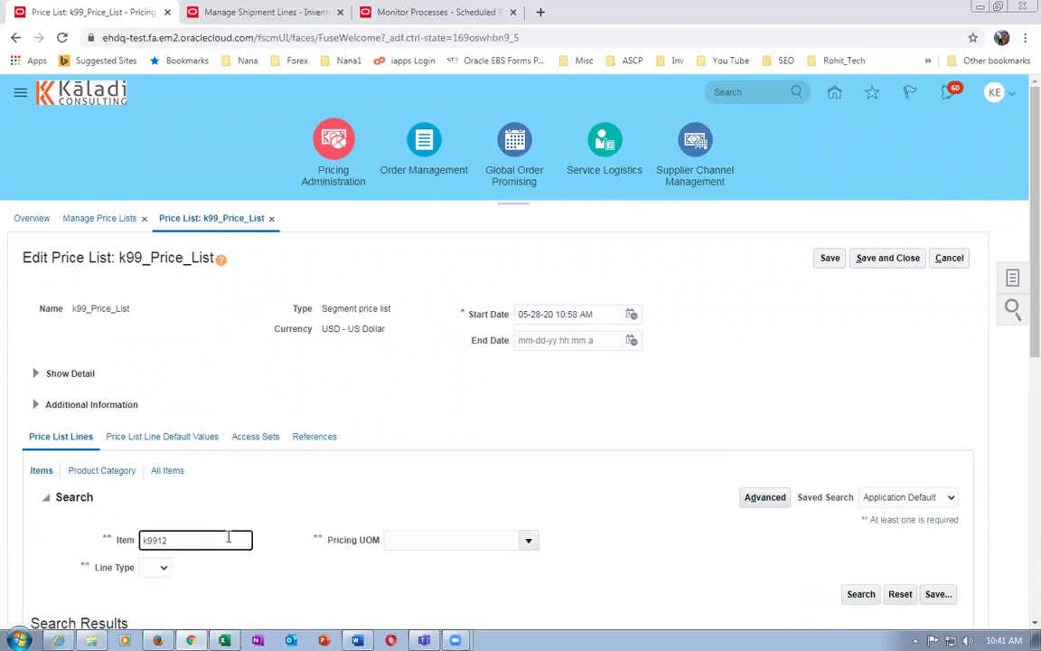
key("Tab")
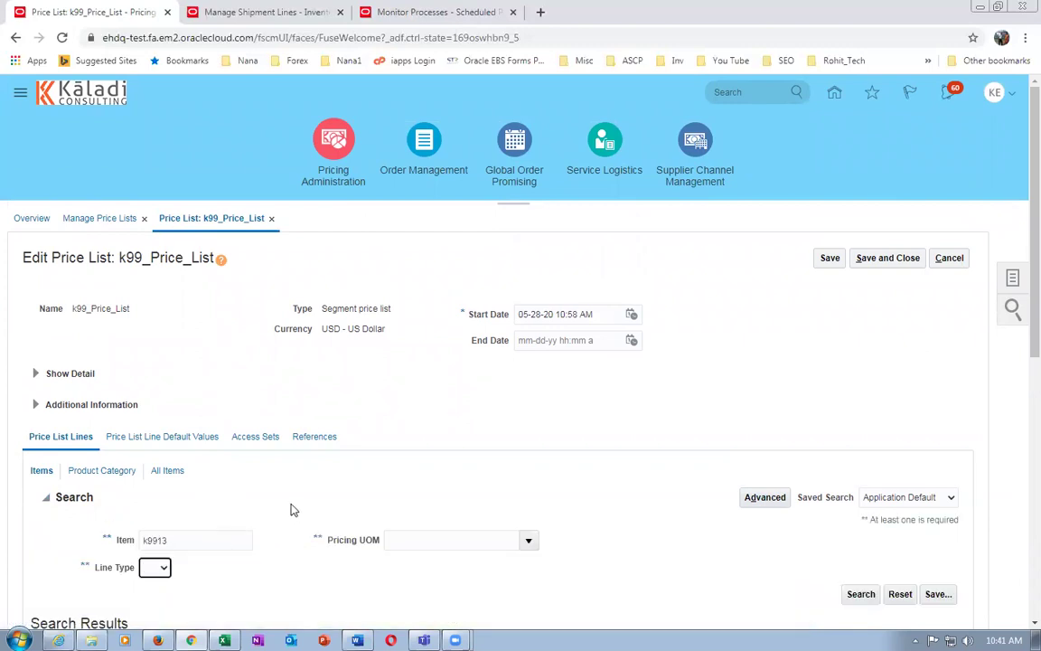
scroll(284, 506, "down", 1)
scroll(284, 510, "down", 1)
left_click(858, 448)
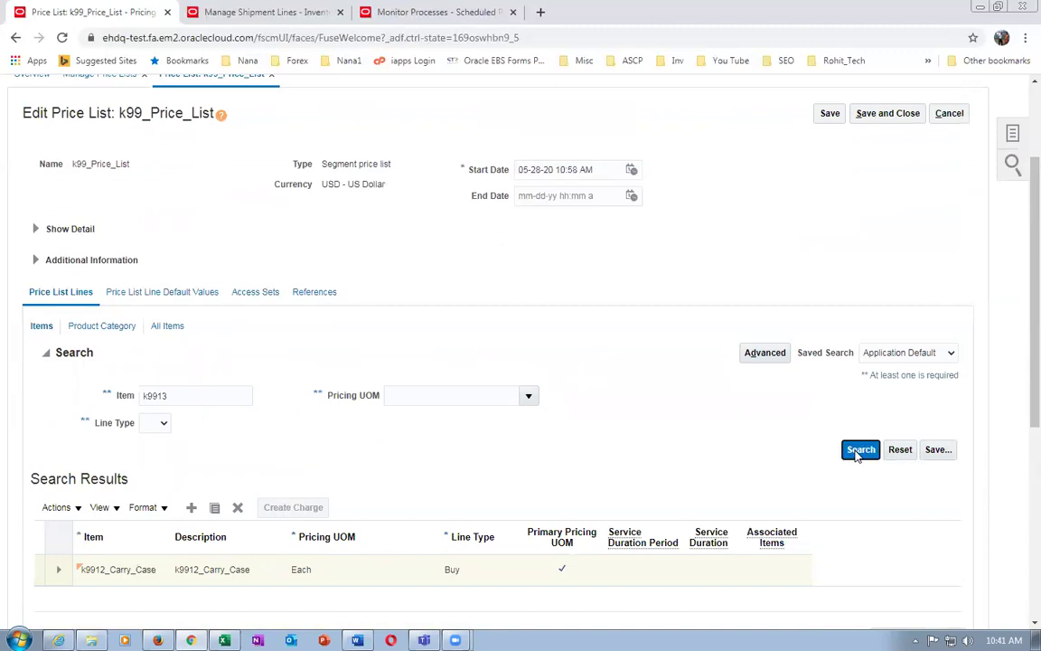
scroll(478, 466, "down", 1)
scroll(379, 490, "down", 3)
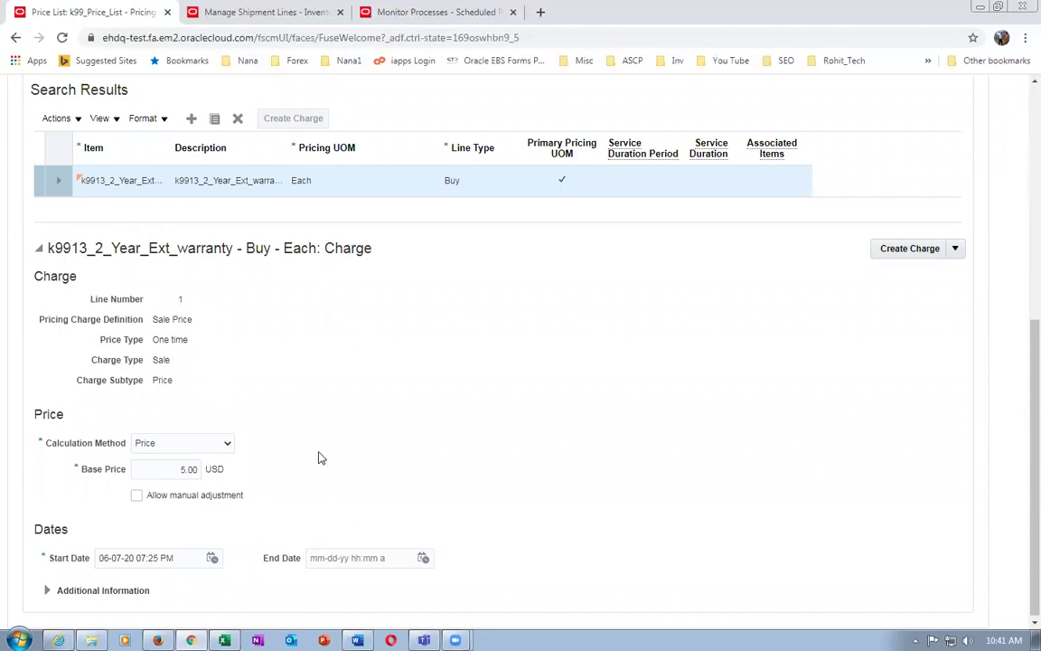
- Search the price list lines for item k9910 and check the laptop kit's base price in its charge details
scroll(313, 462, "up", 4)
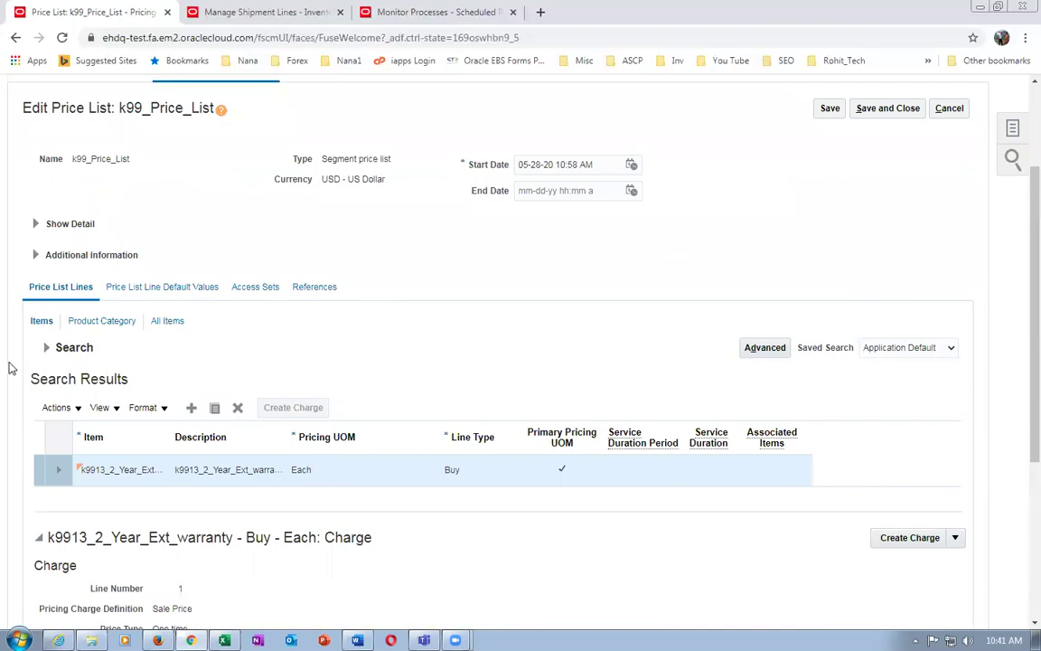
left_click(46, 347)
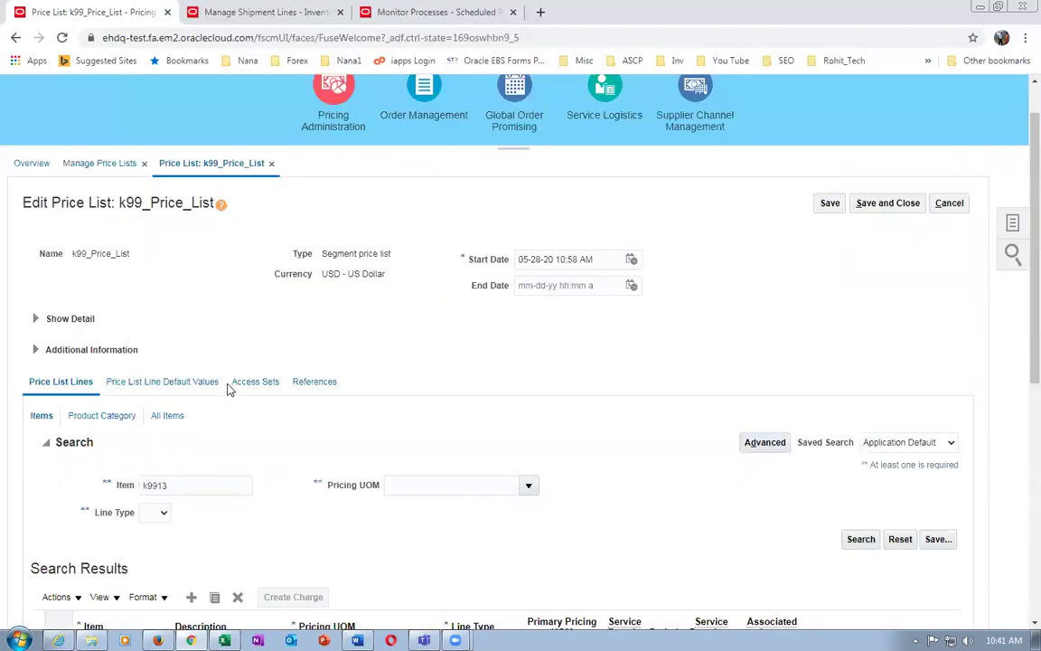
left_click(227, 481)
key("Tab")
left_click(870, 542)
scroll(512, 465, "down", 5)
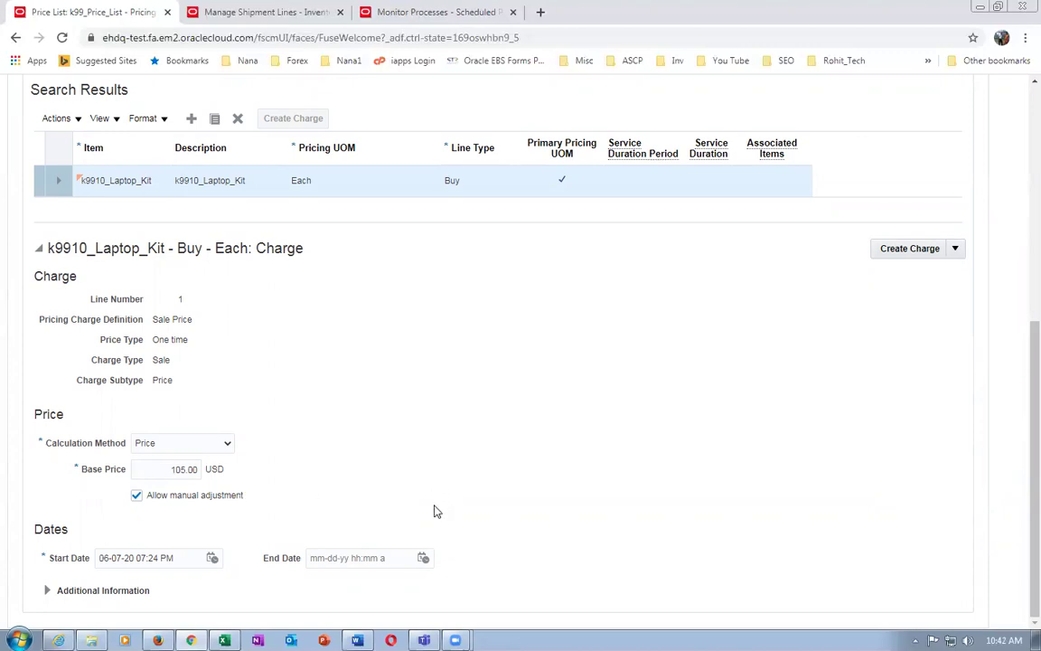
- Close k99_Price_List without saving and finish the Manage Price Lists task
scroll(434, 511, "up", 5)
left_click(952, 262)
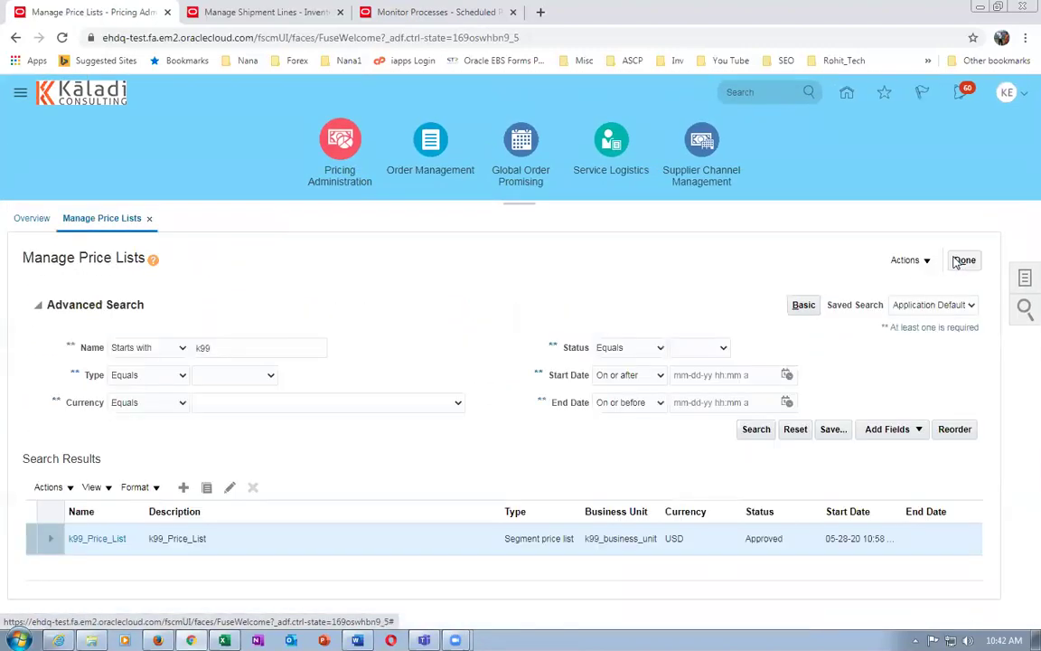
left_click(958, 261)
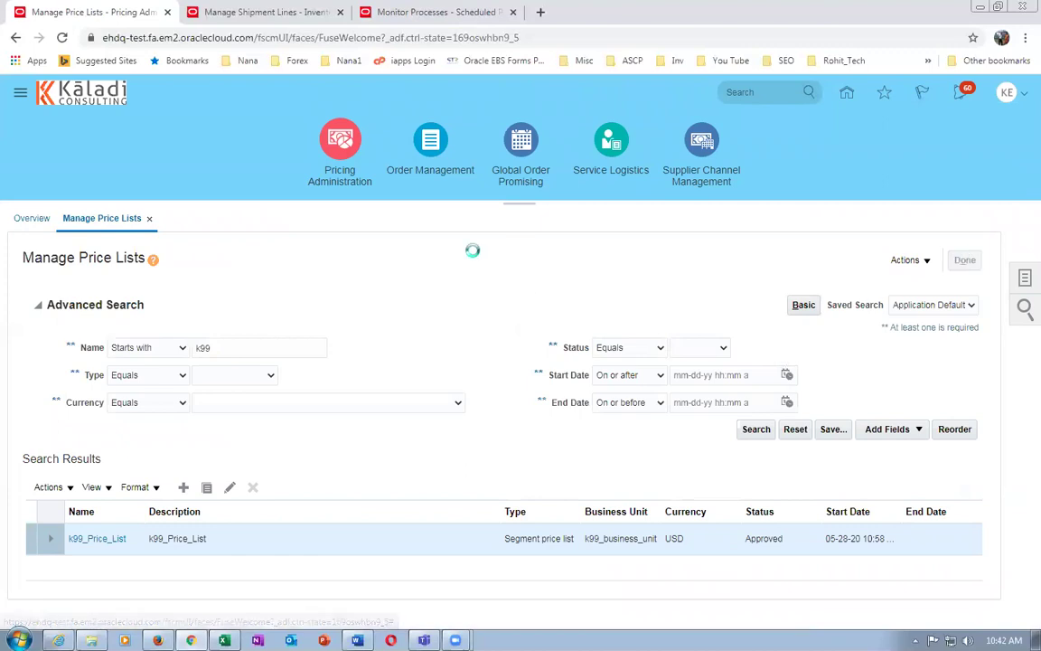
- Go from the home page to Order Management and create a new order for customer k99_cust_1
left_click(843, 94)
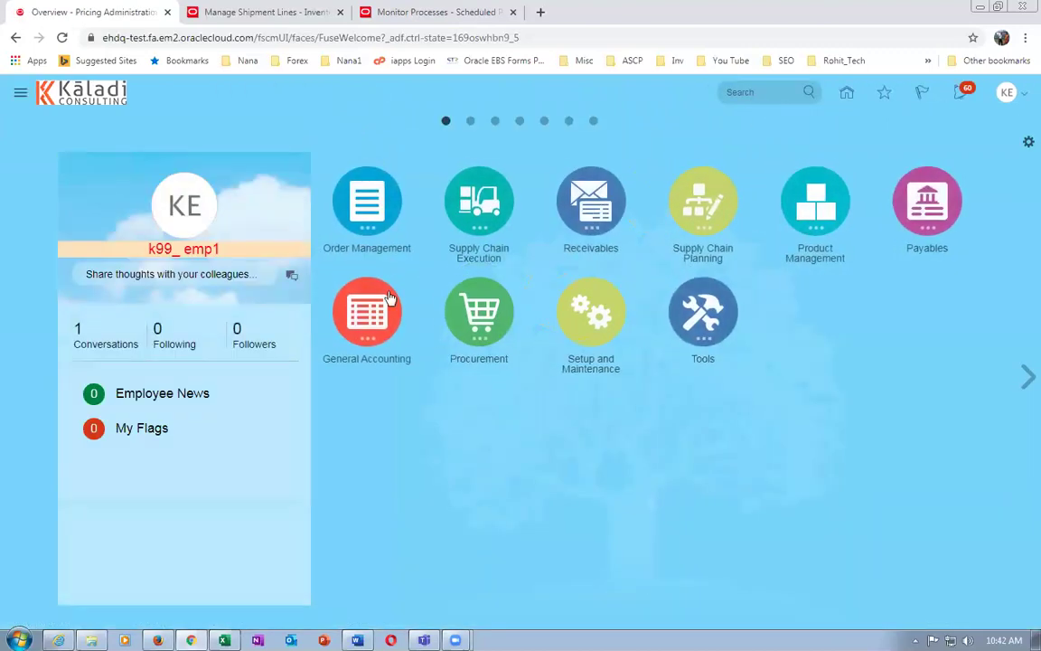
left_click(366, 208)
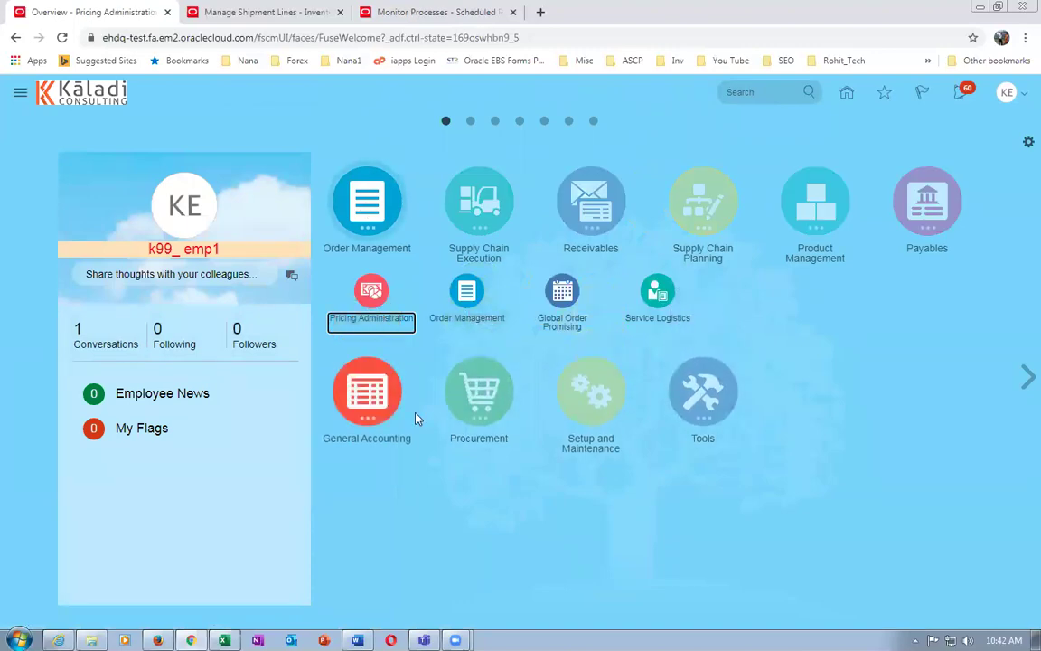
left_click(465, 291)
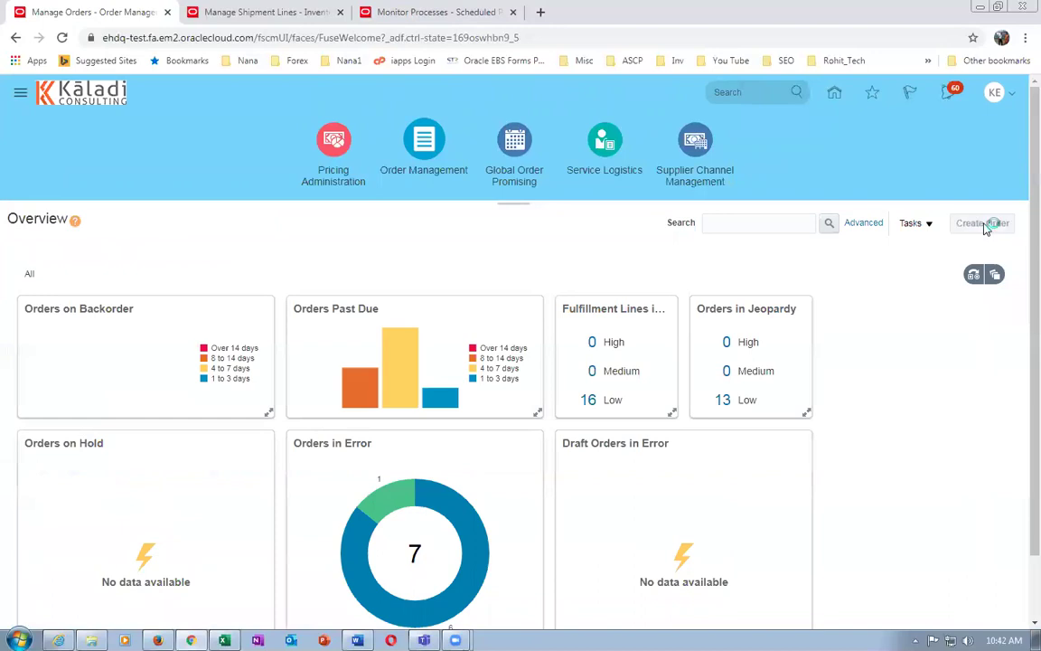
left_click(985, 223)
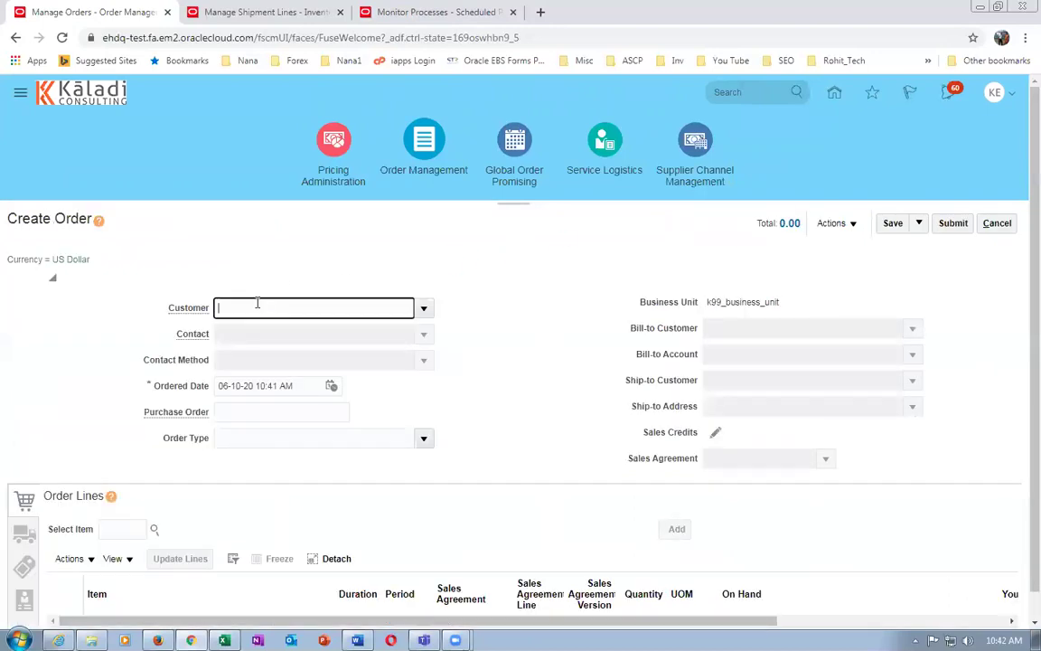
type("k99")
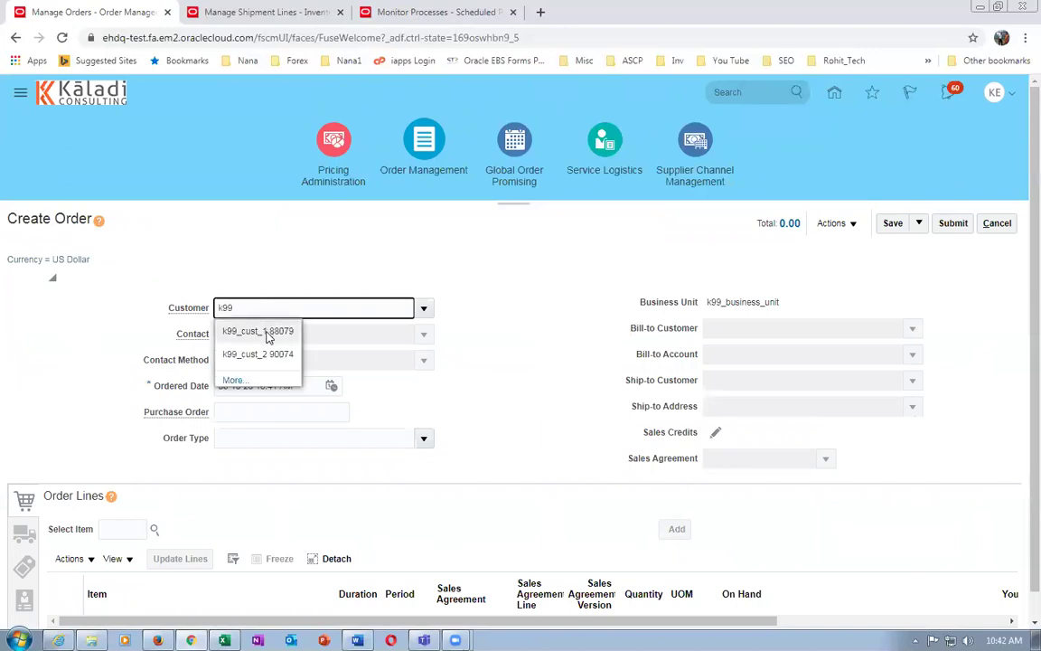
left_click(259, 331)
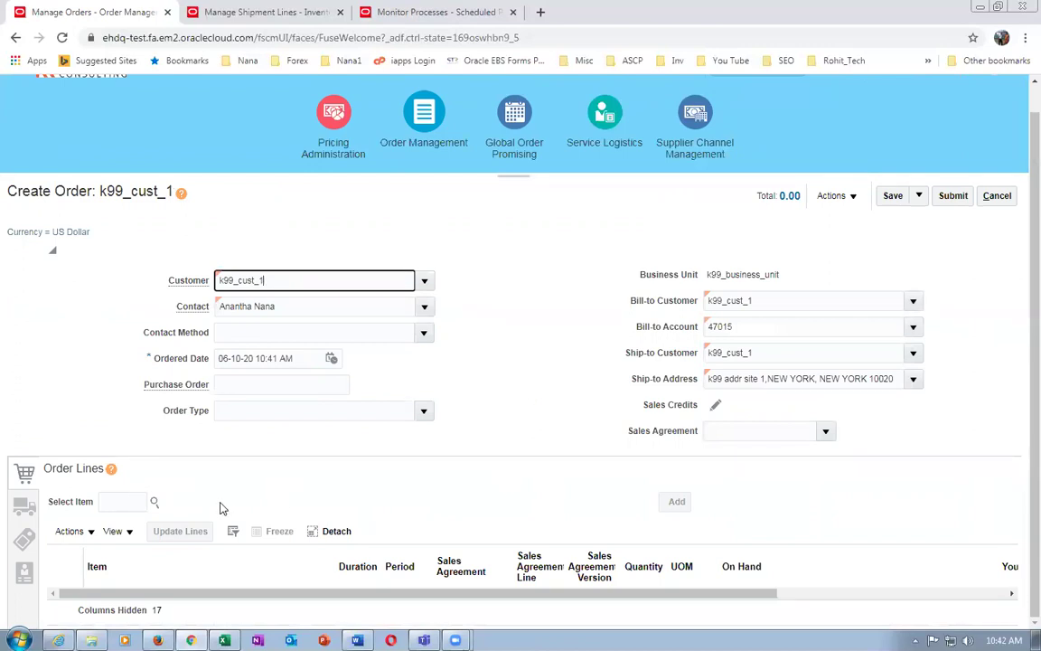
left_click(127, 502)
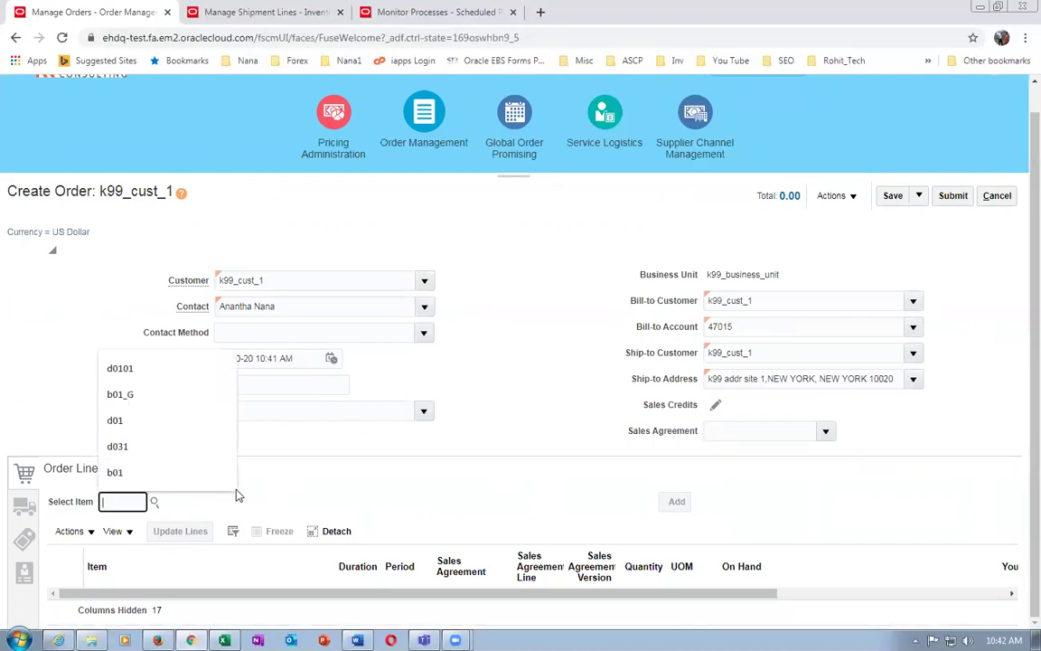
left_click(269, 412)
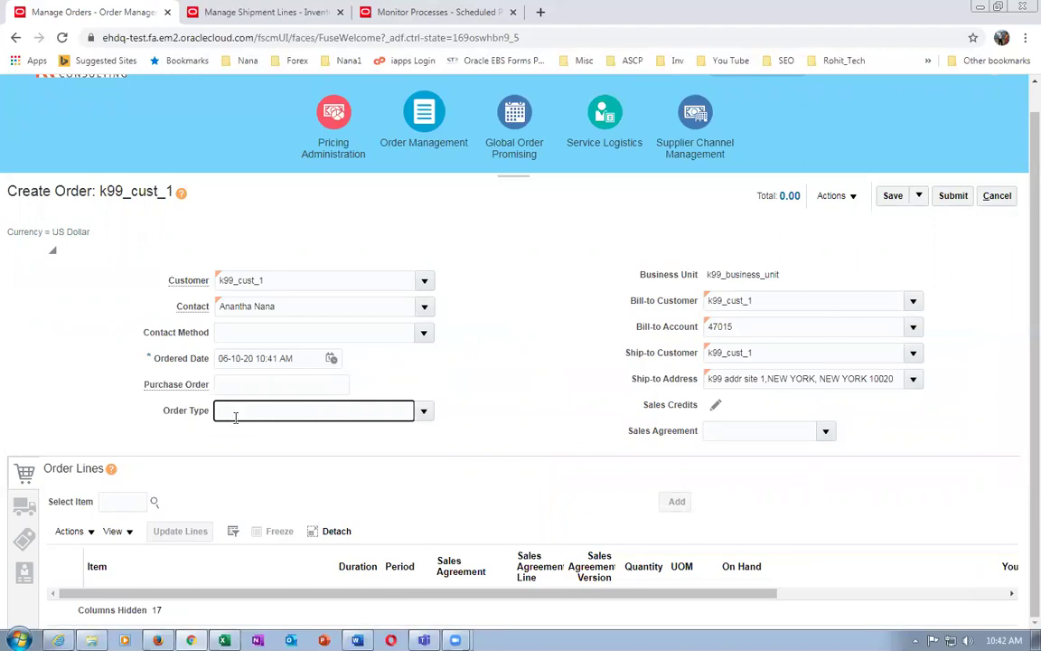
left_click(114, 505)
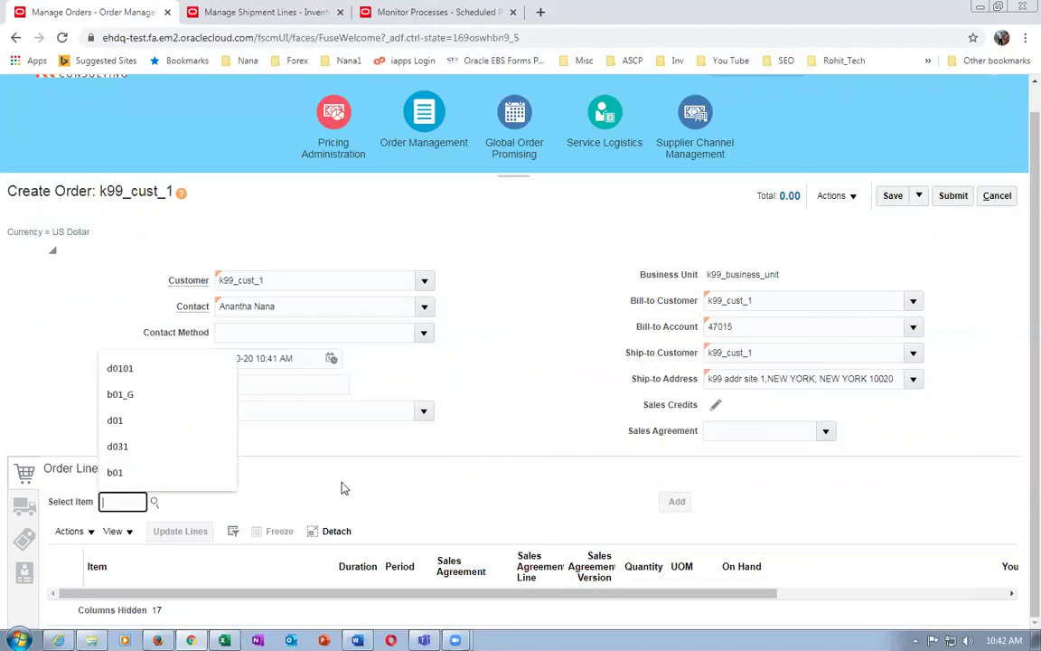
left_click(303, 491)
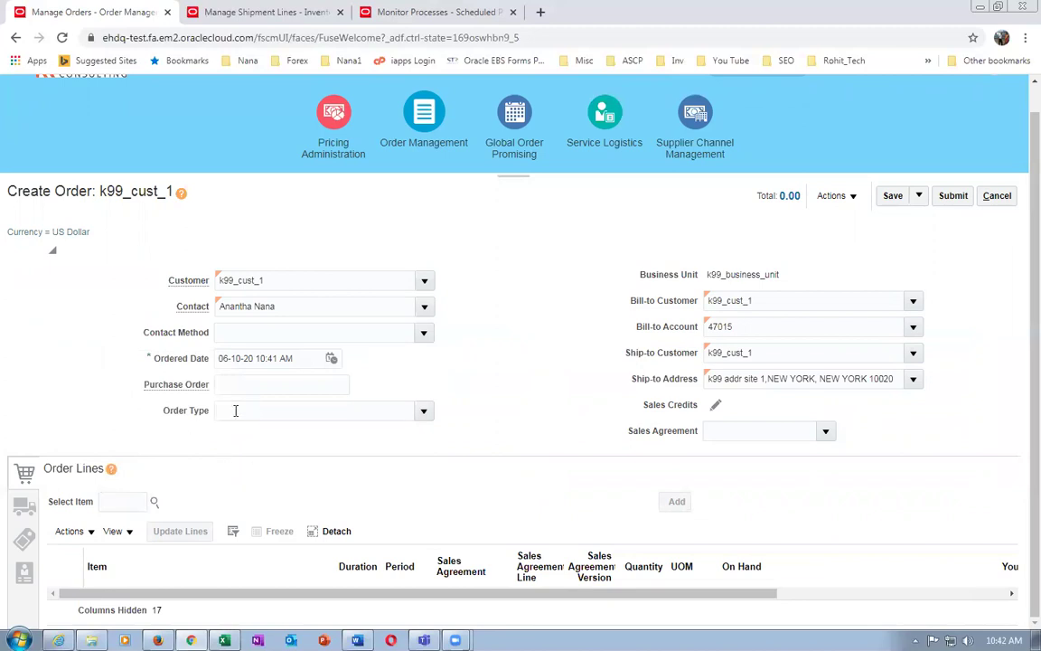
- Select item k9910_Laptop_Kit for the order line and set its quantity to 3
left_click(124, 502)
type("k9910")
key("Tab")
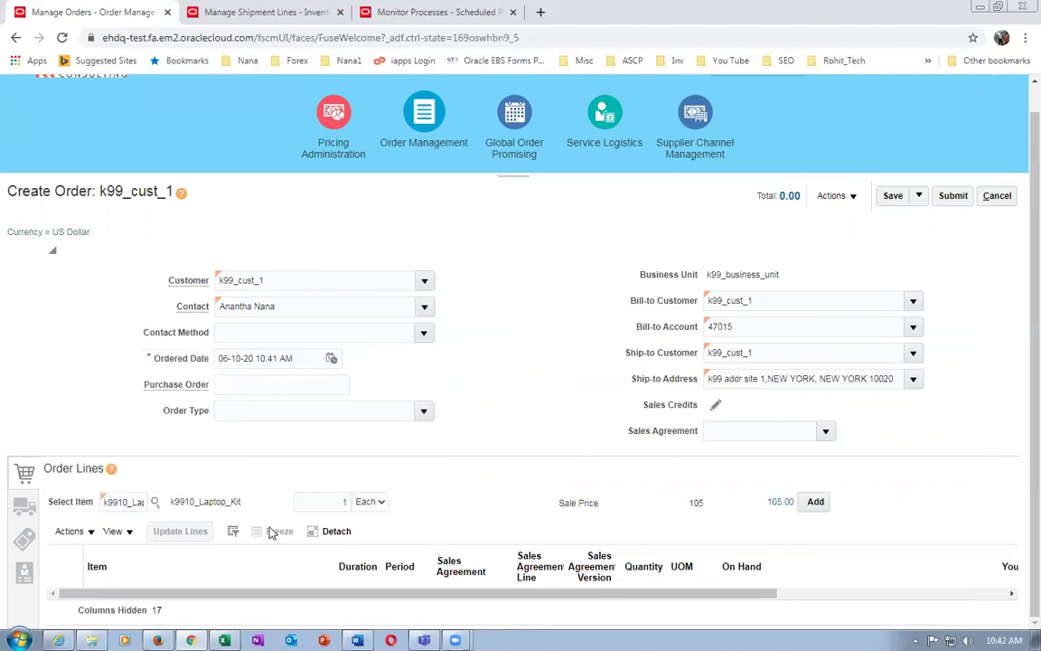
left_click(343, 503)
key("BackSpace")
type("3")
key("Tab")
- Review the price components of the kit's sale amount and add the kit to the order lines
left_click(777, 504)
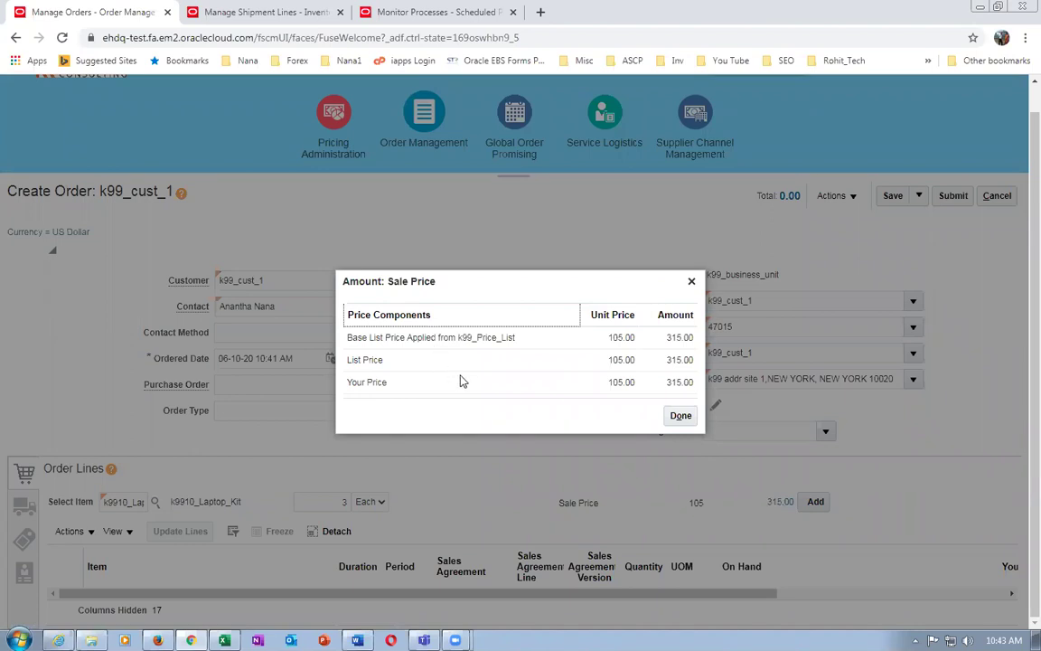
left_click(680, 415)
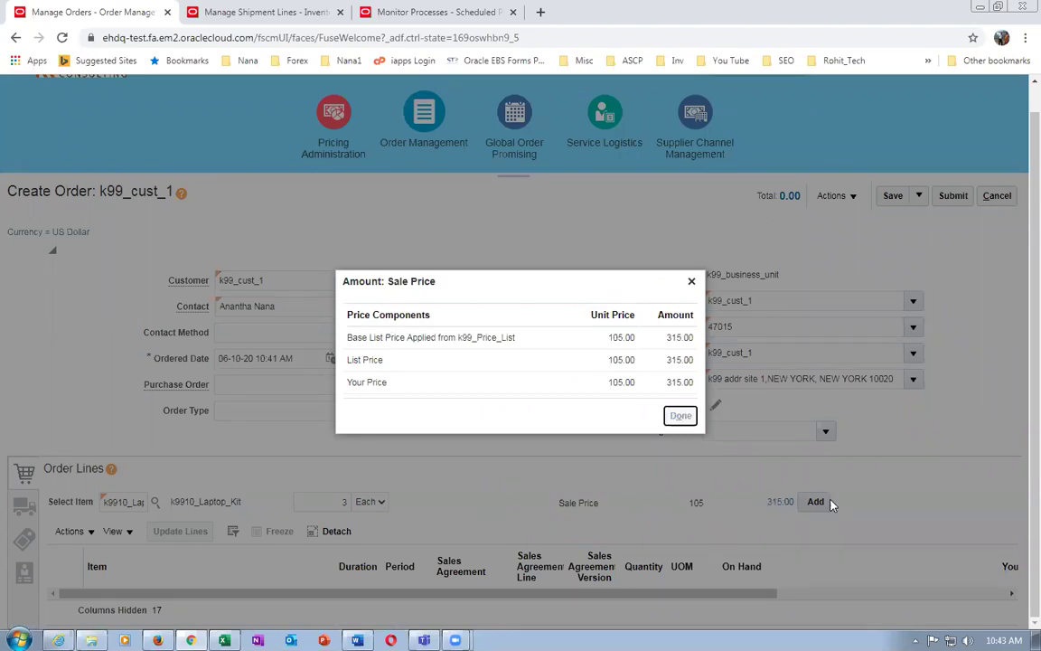
left_click(816, 503)
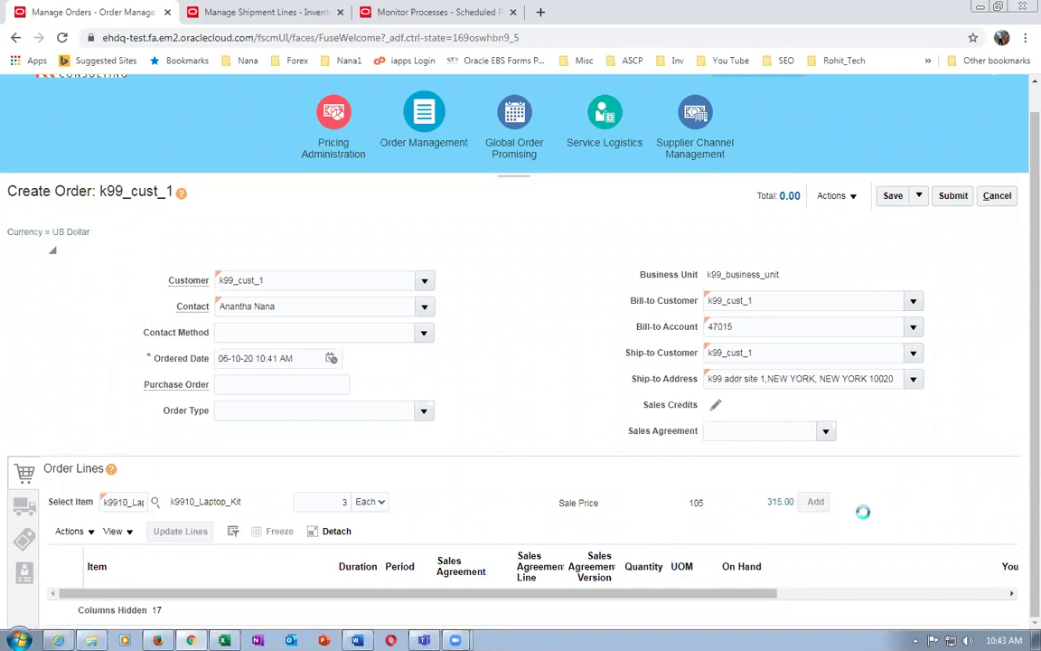
- Review the laptop kit order line's price components and the actions available for that line
scroll(861, 518, "down", 1)
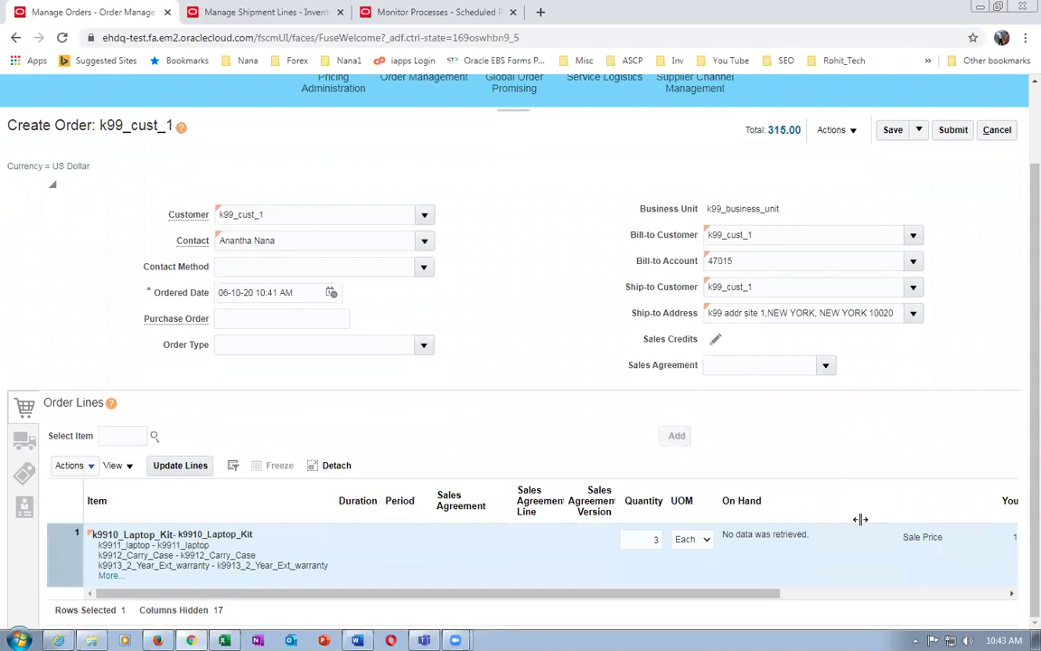
left_click_drag(680, 594, 870, 594)
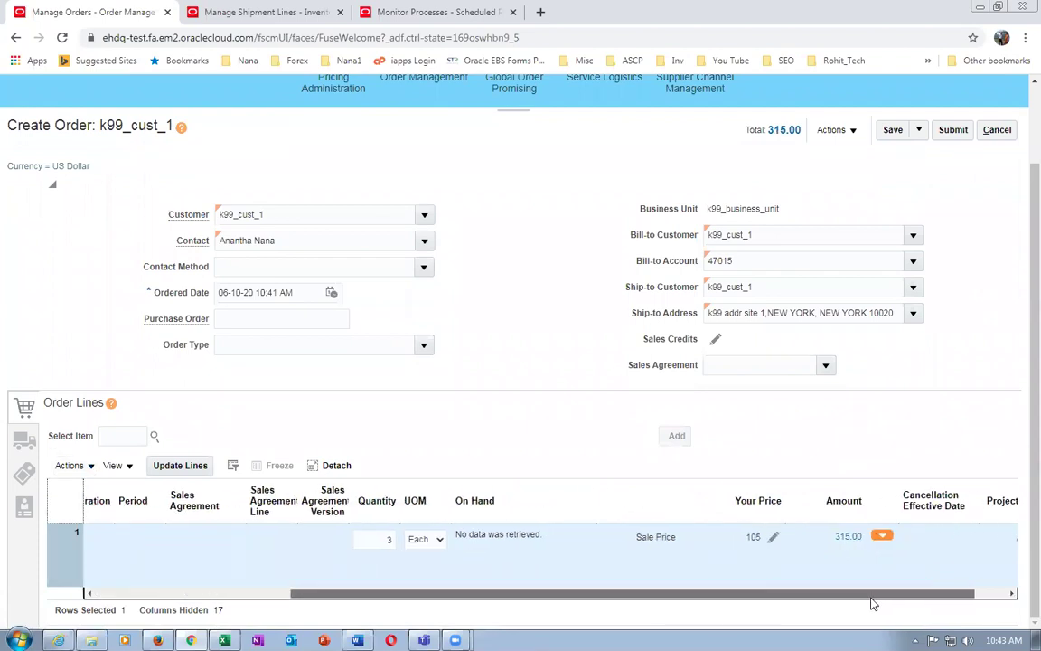
left_click(890, 535)
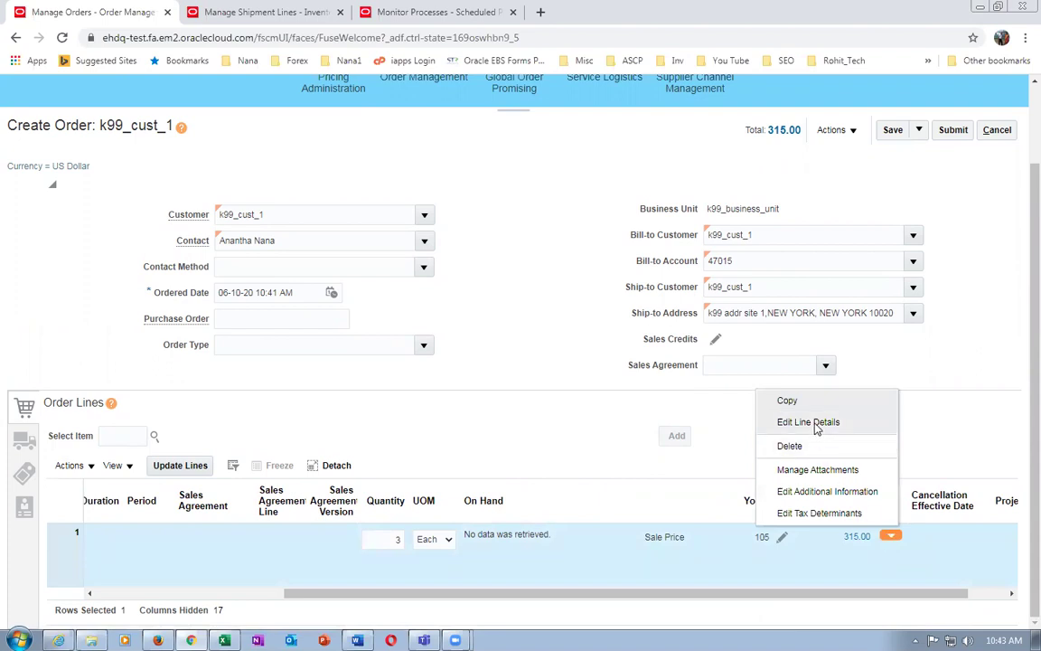
left_click(881, 422)
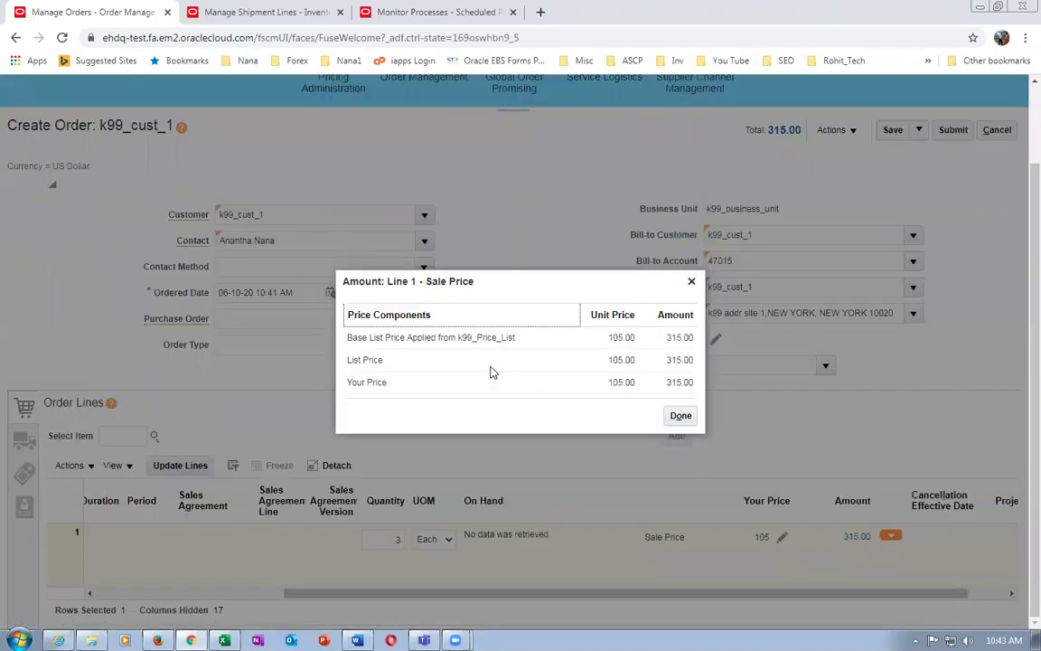
left_click(681, 416)
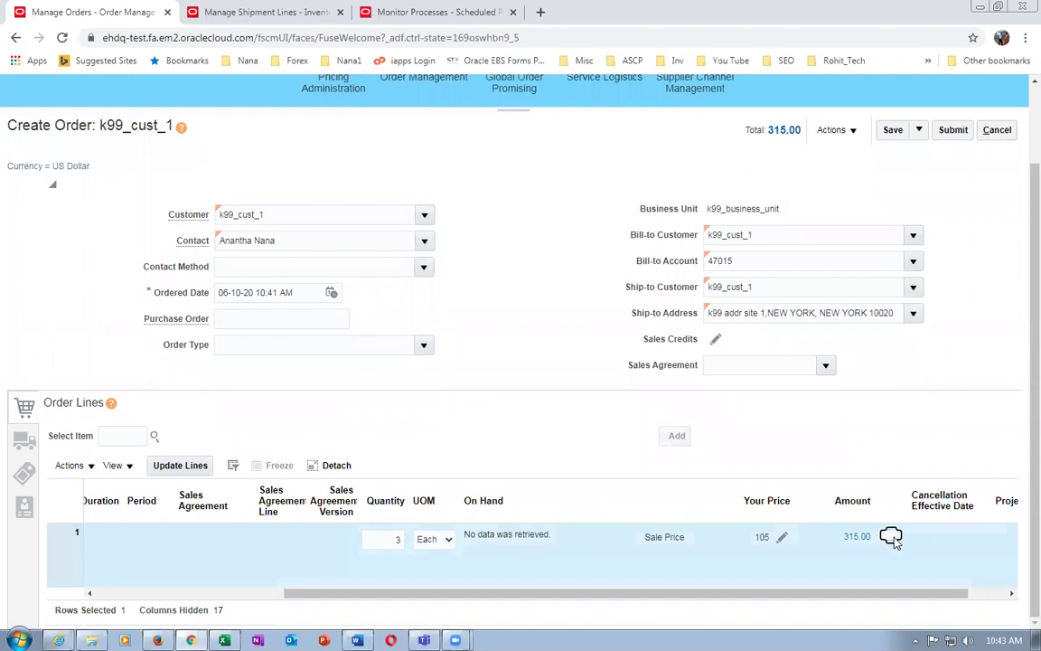
left_click(891, 537)
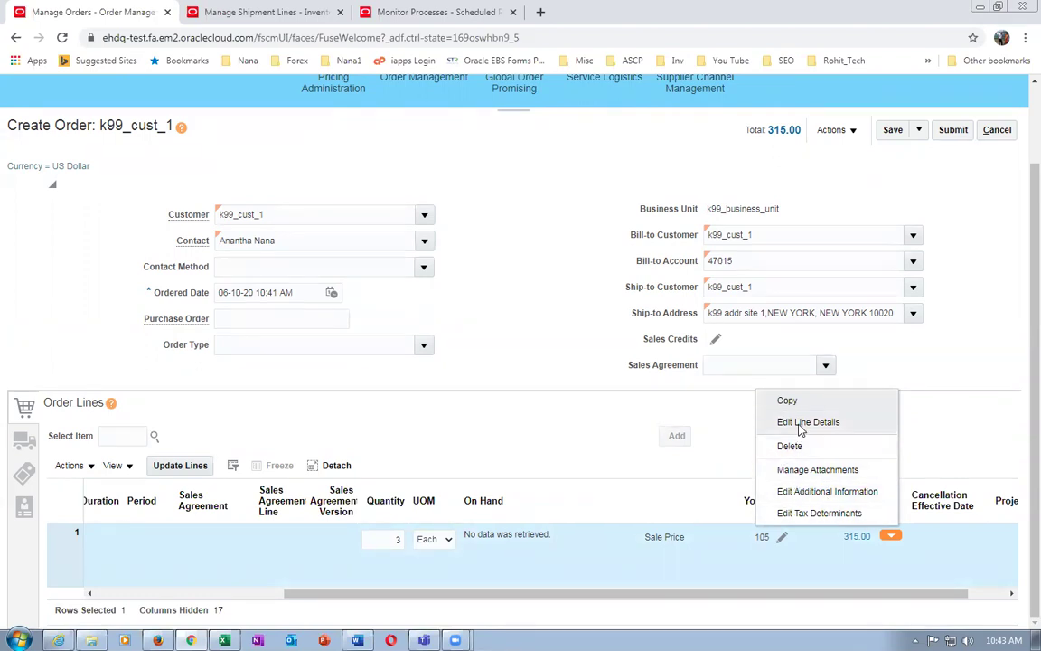
left_click(953, 425)
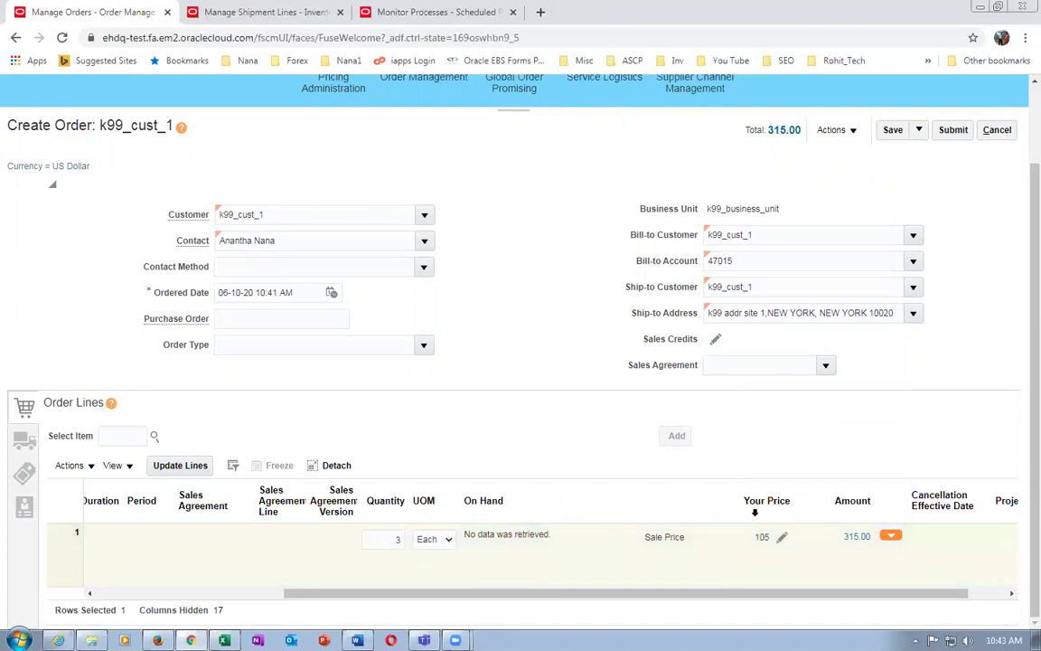
- Adjust the laptop kit line's sale price with a discount amount of 10, reason Sales negotiation, and save the adjustment
left_click(783, 539)
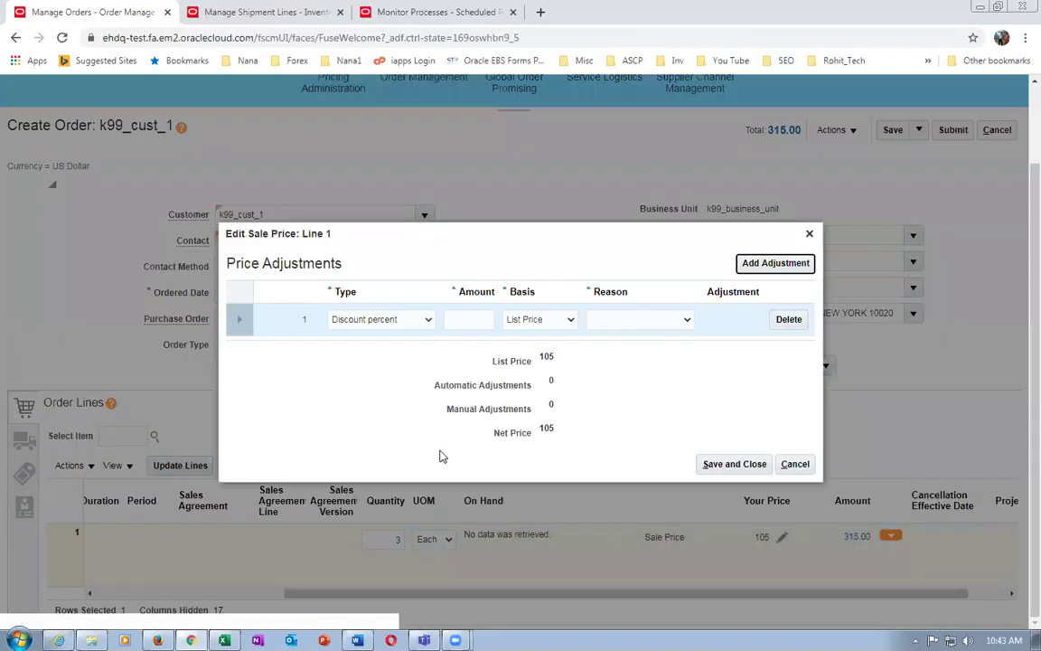
left_click(391, 323)
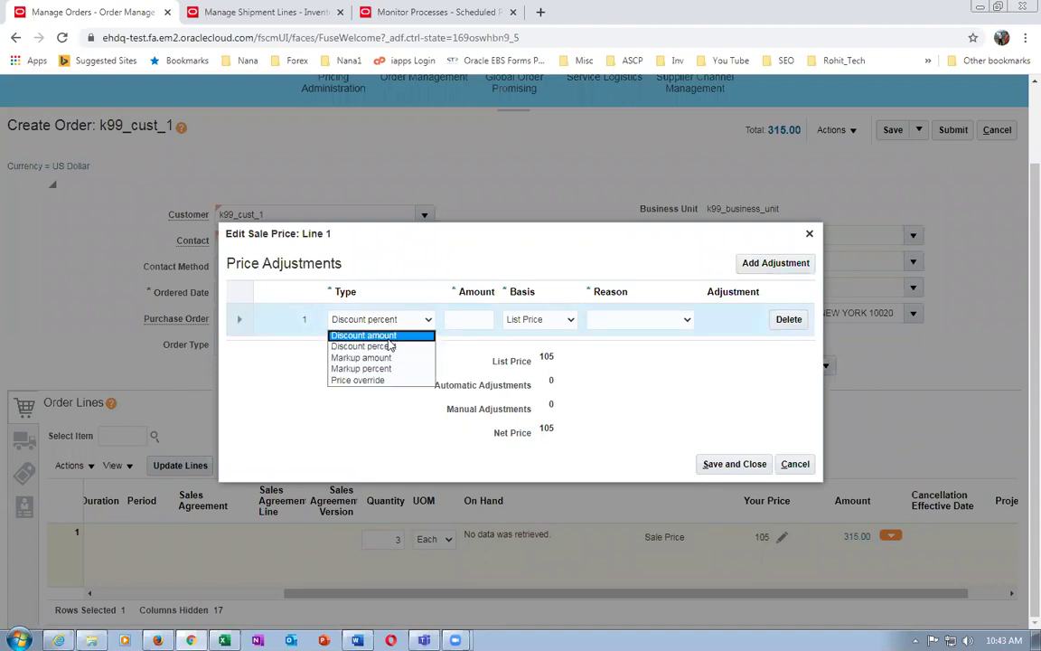
left_click(361, 336)
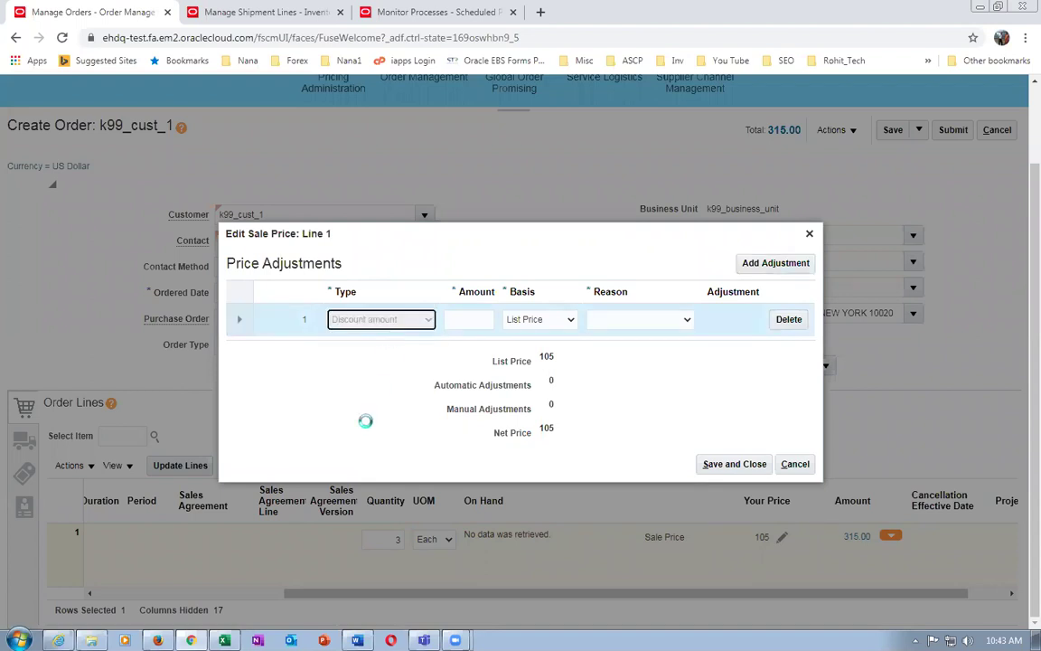
left_click(465, 324)
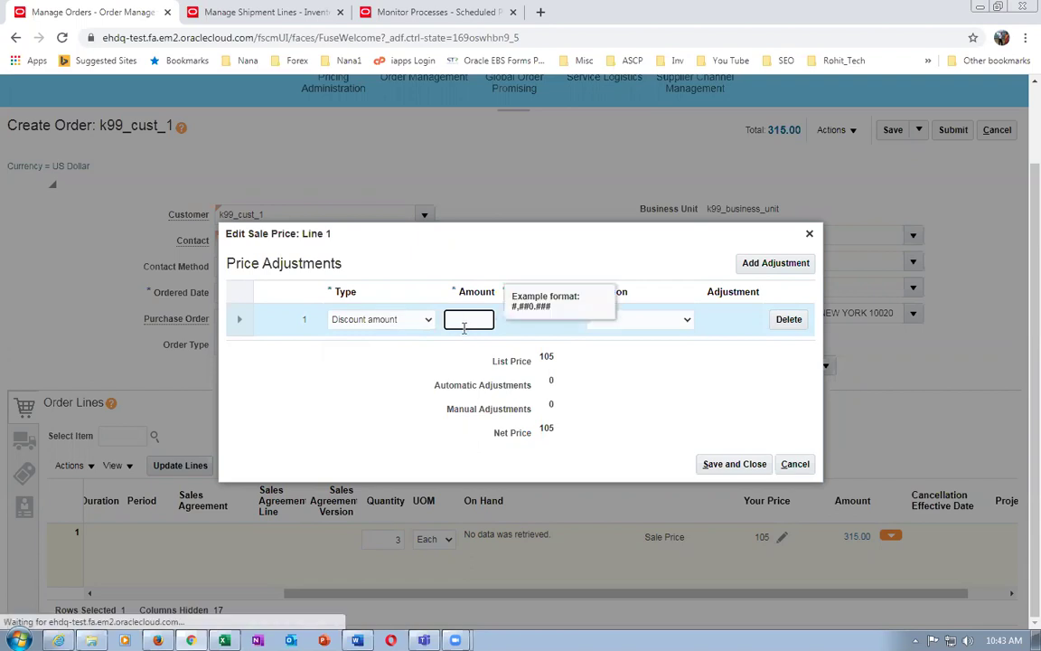
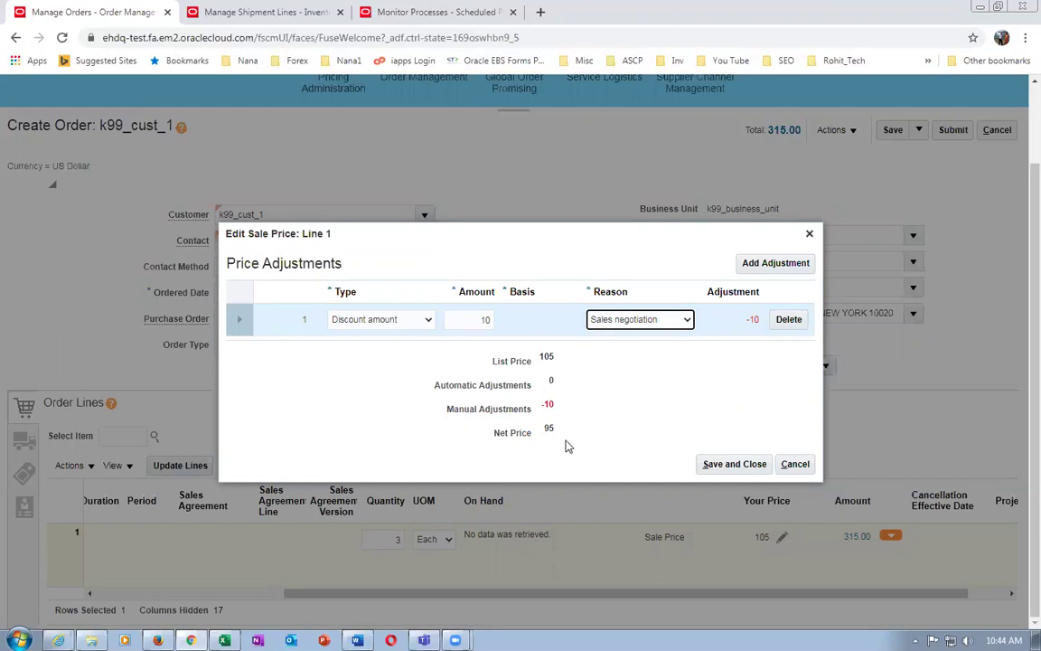
left_click(711, 464)
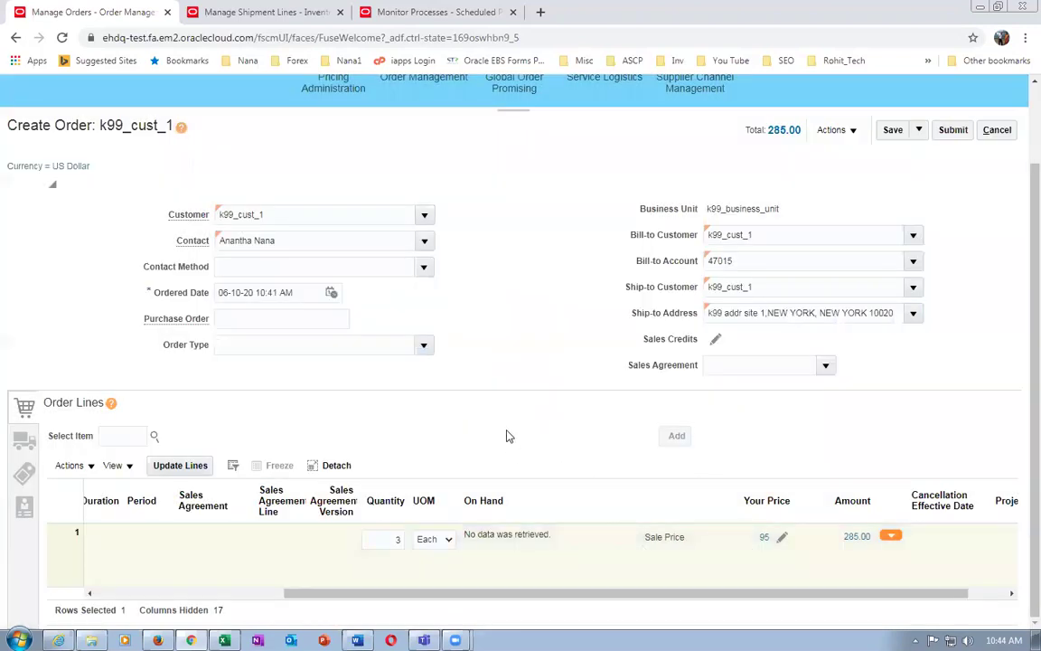
- Add items k9911_laptop and k9912_Carry_Case as separate order lines, each with quantity 1
left_click(130, 435)
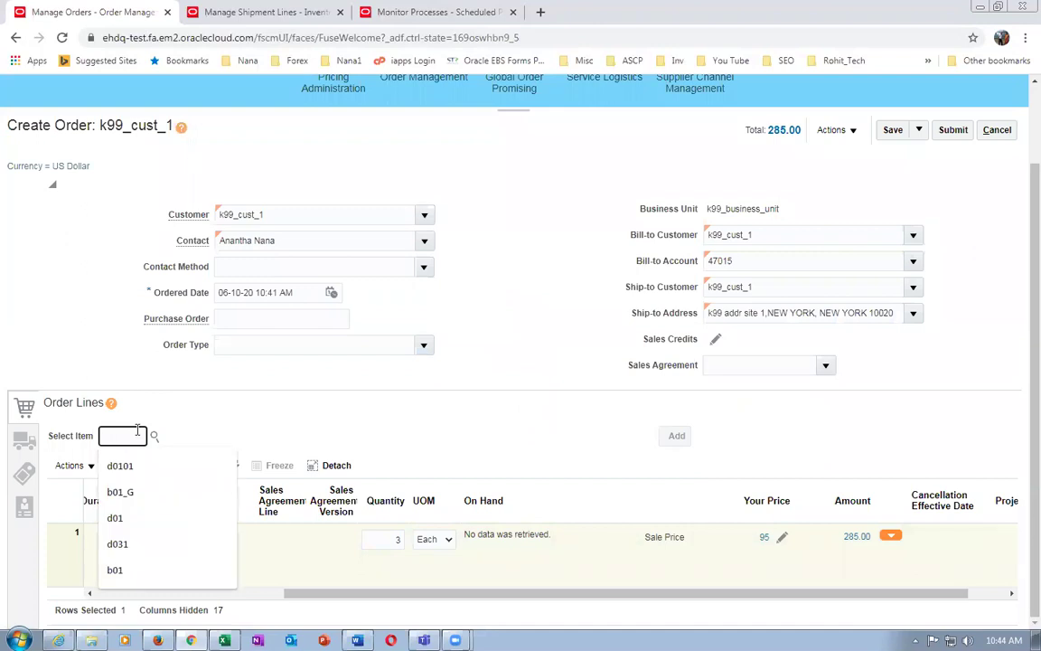
type("k9911")
key("Tab")
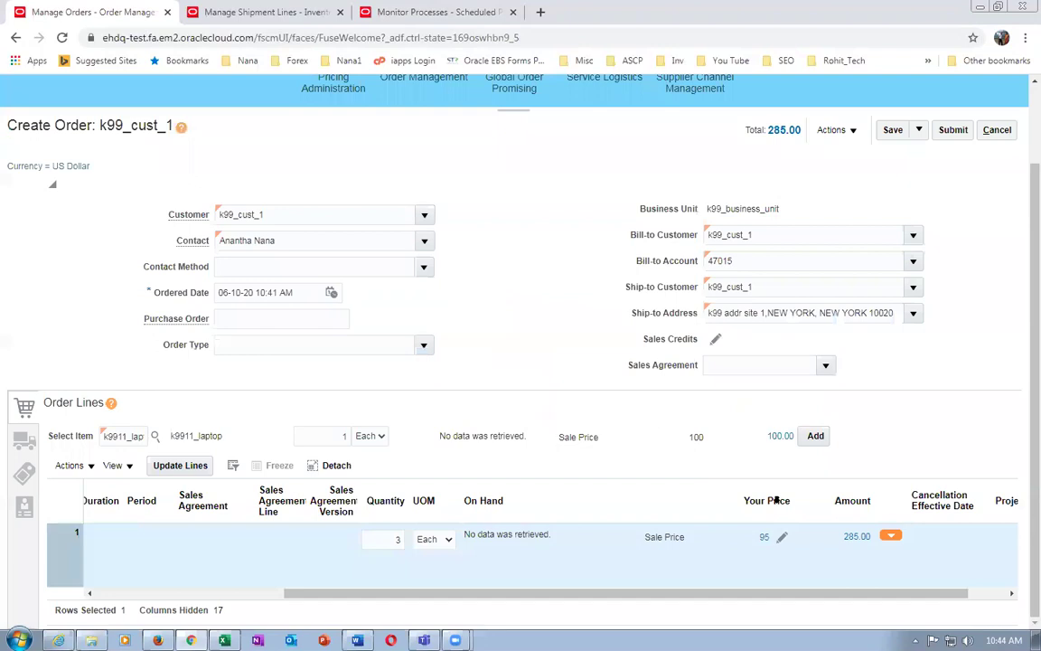
left_click(819, 437)
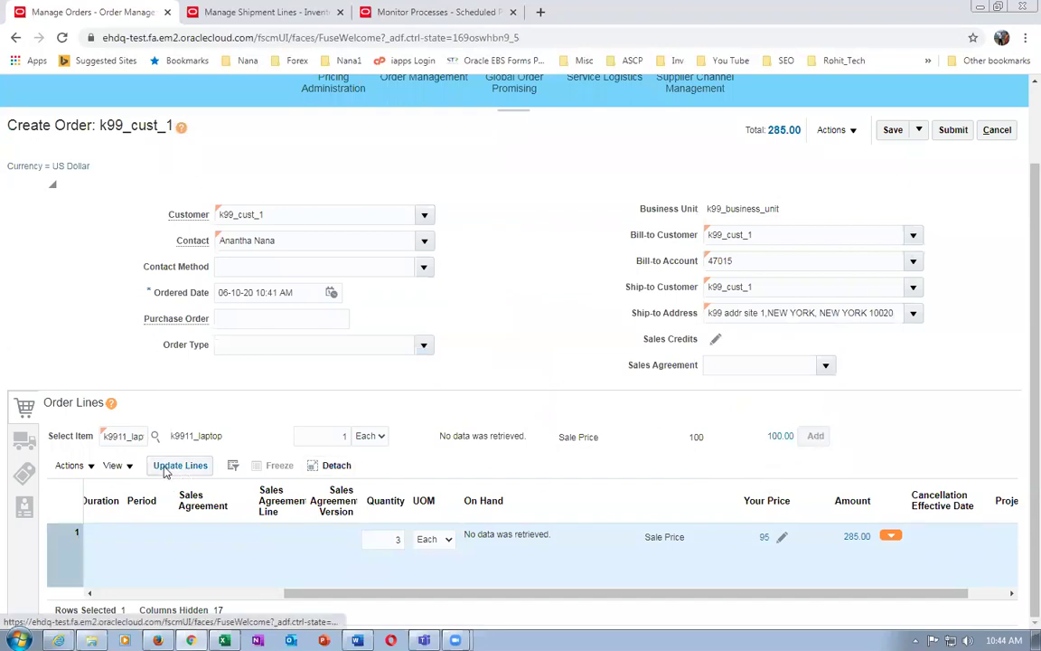
left_click(128, 439)
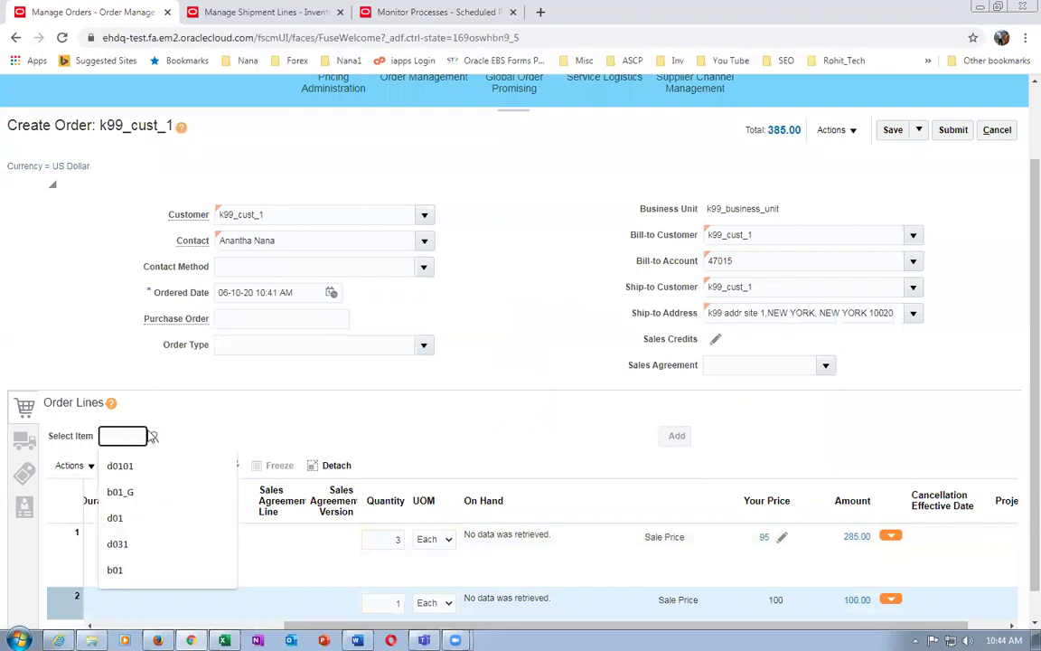
type("k9912_Ca")
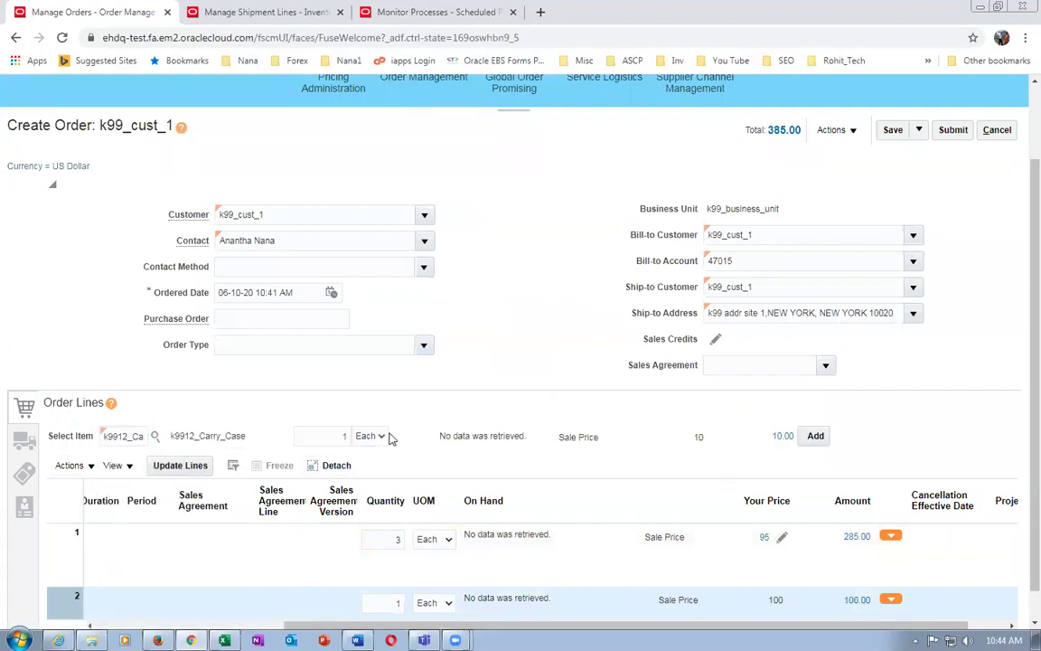
left_click(815, 438)
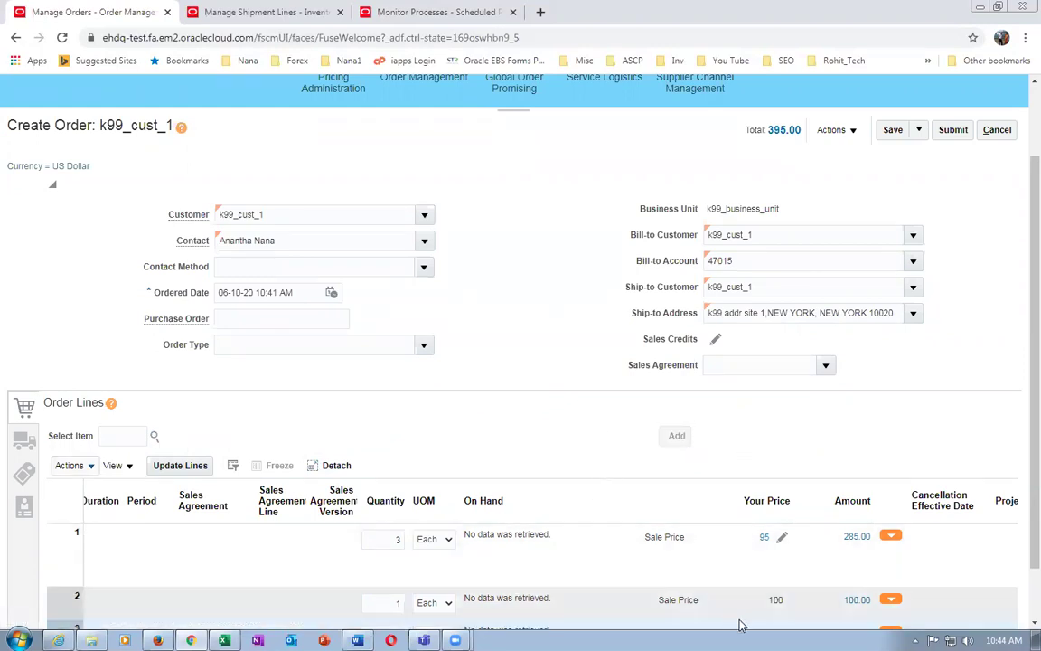
- Add item k9913_2_Year_Ext_warranty as an order line with quantity 1 and save the order
left_click(117, 437)
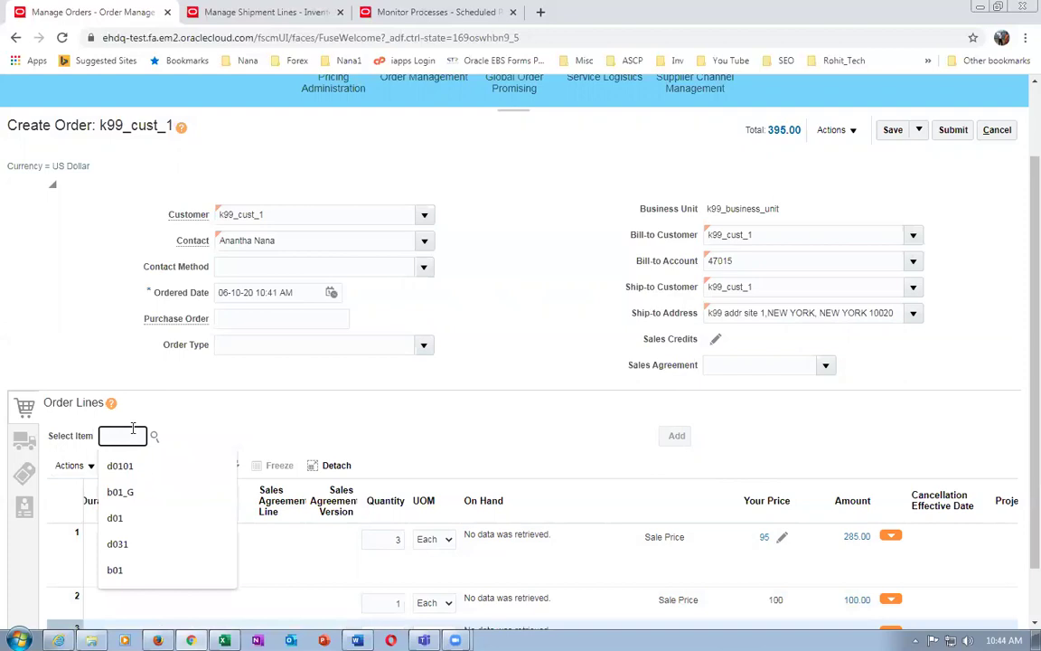
type("k9913")
key("Tab")
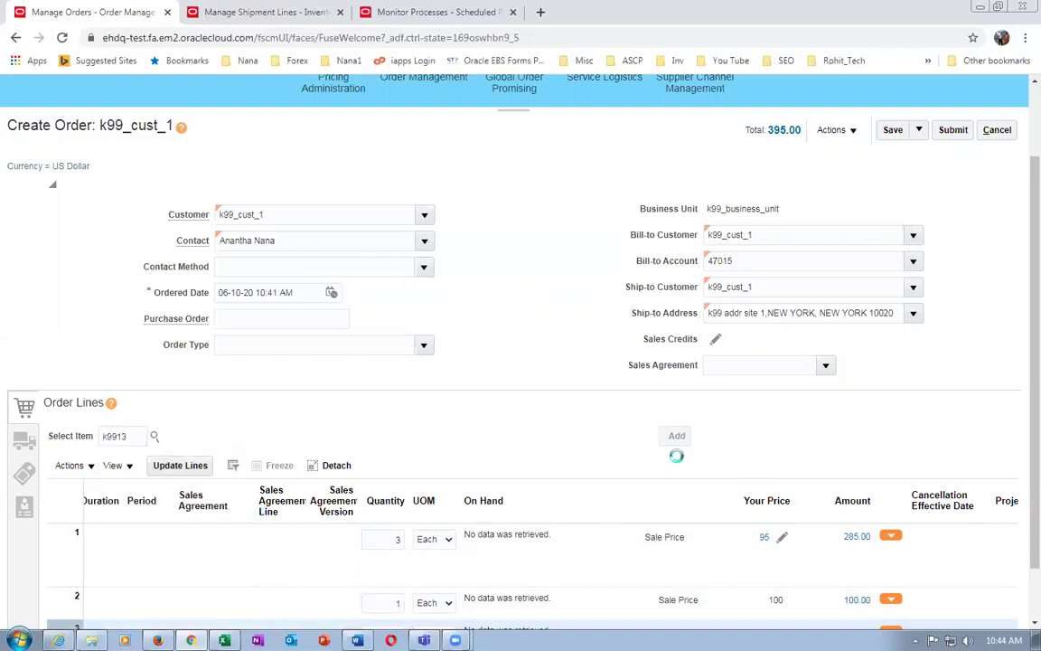
left_click(818, 440)
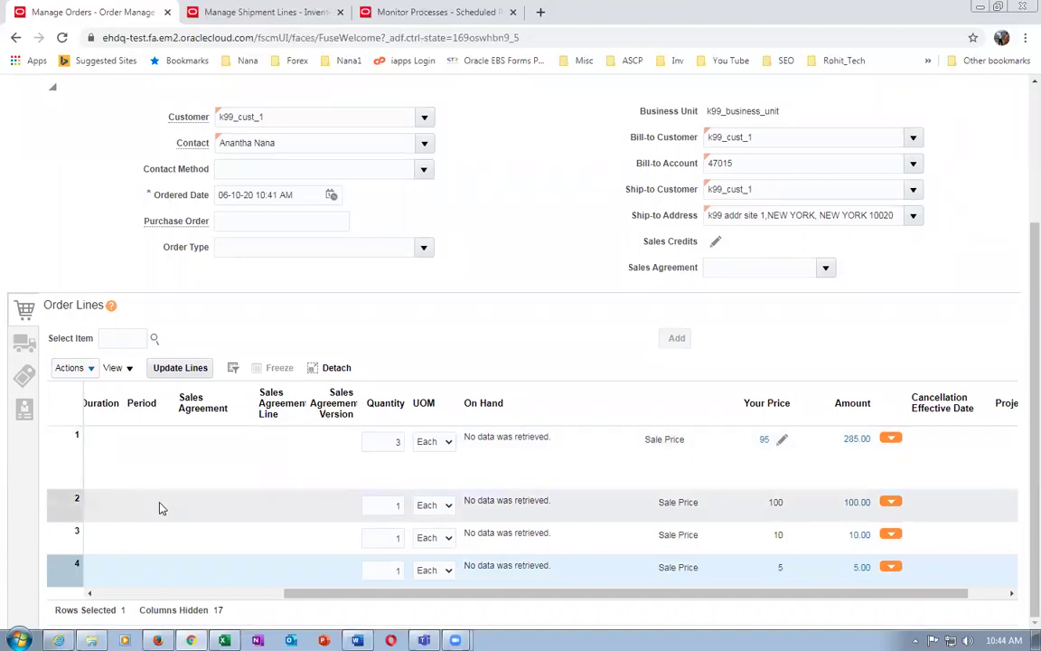
left_click(295, 470)
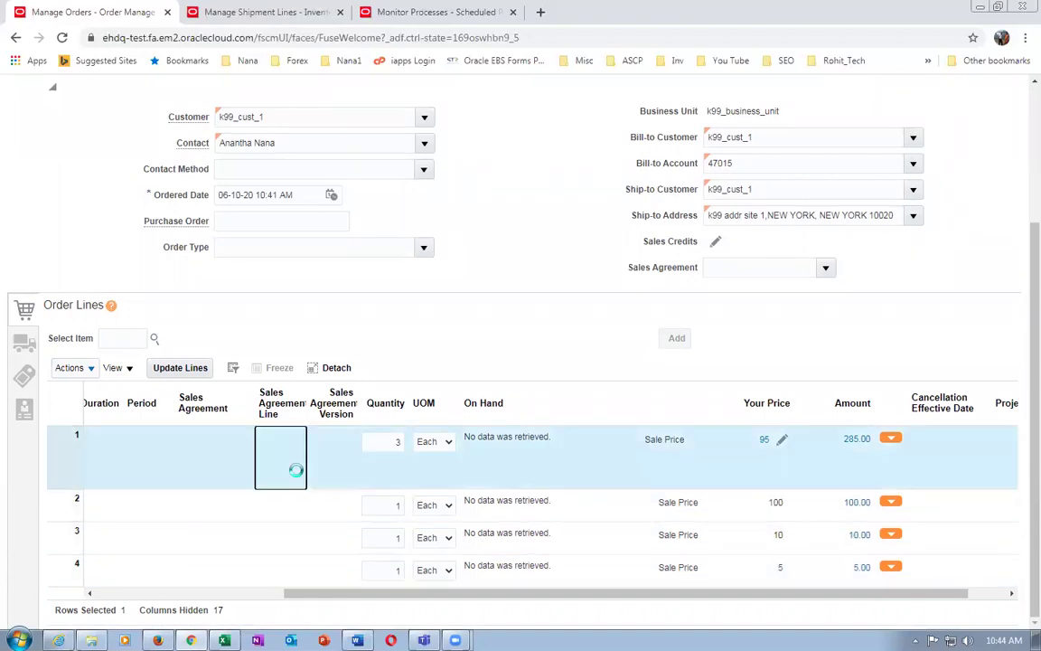
scroll(941, 299, "up", 3)
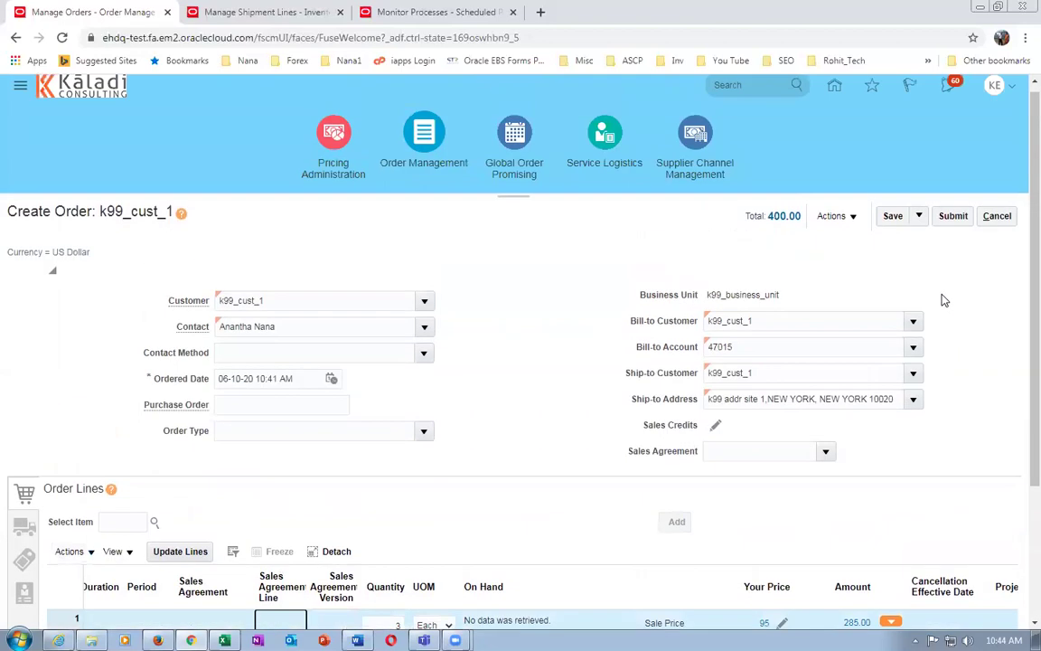
left_click(887, 226)
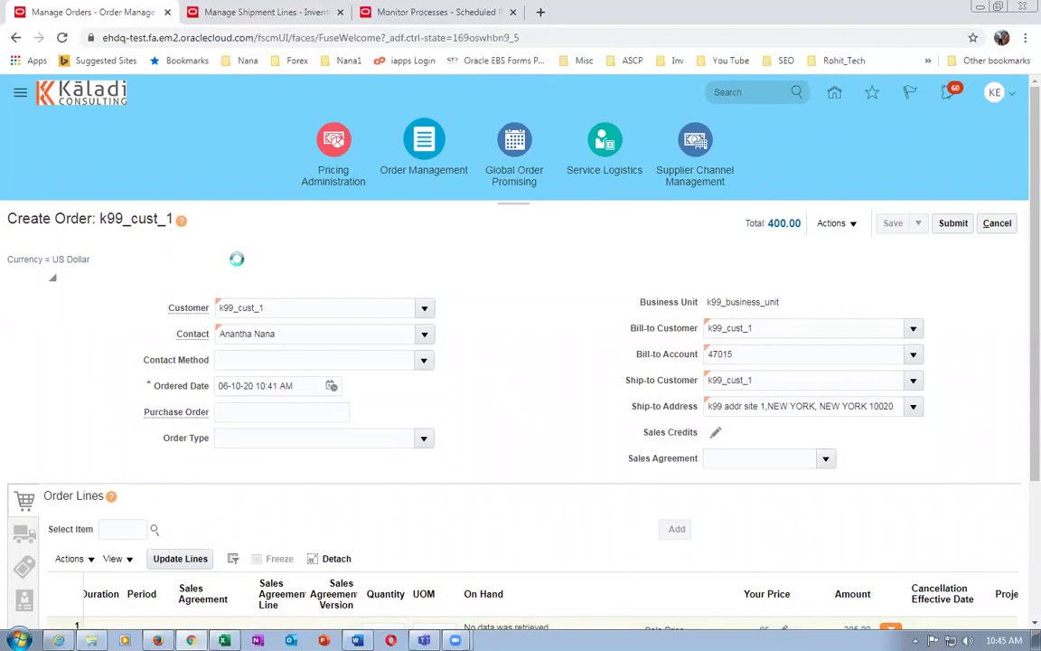
- Review the items on the order lines and the component details of the k9910_Laptop_Kit line, then return to the order
scroll(227, 263, "down", 3)
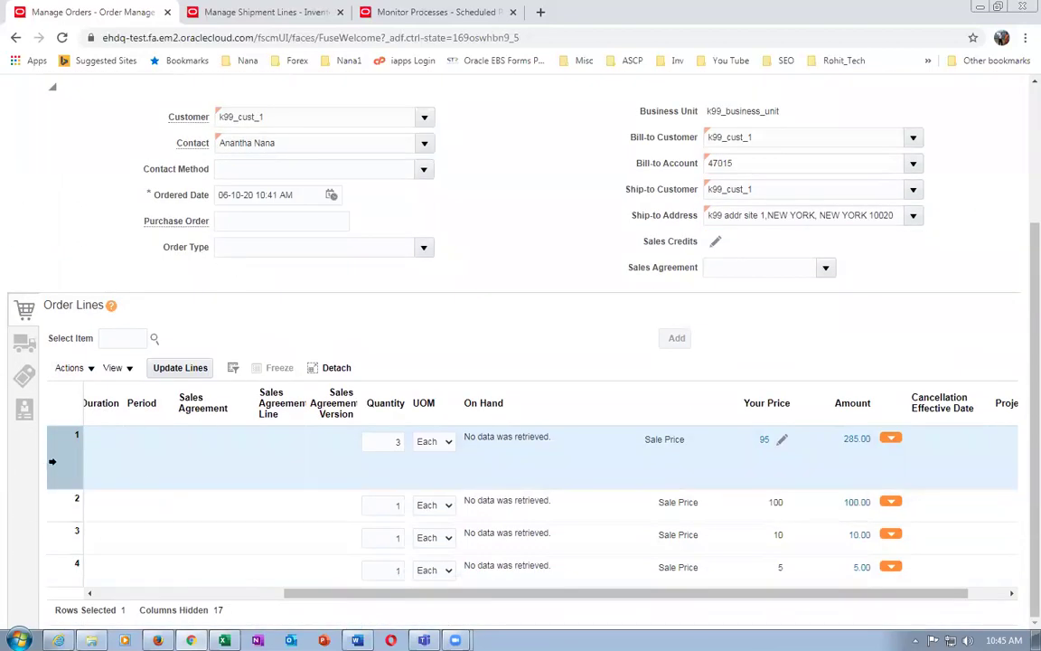
left_click(58, 460)
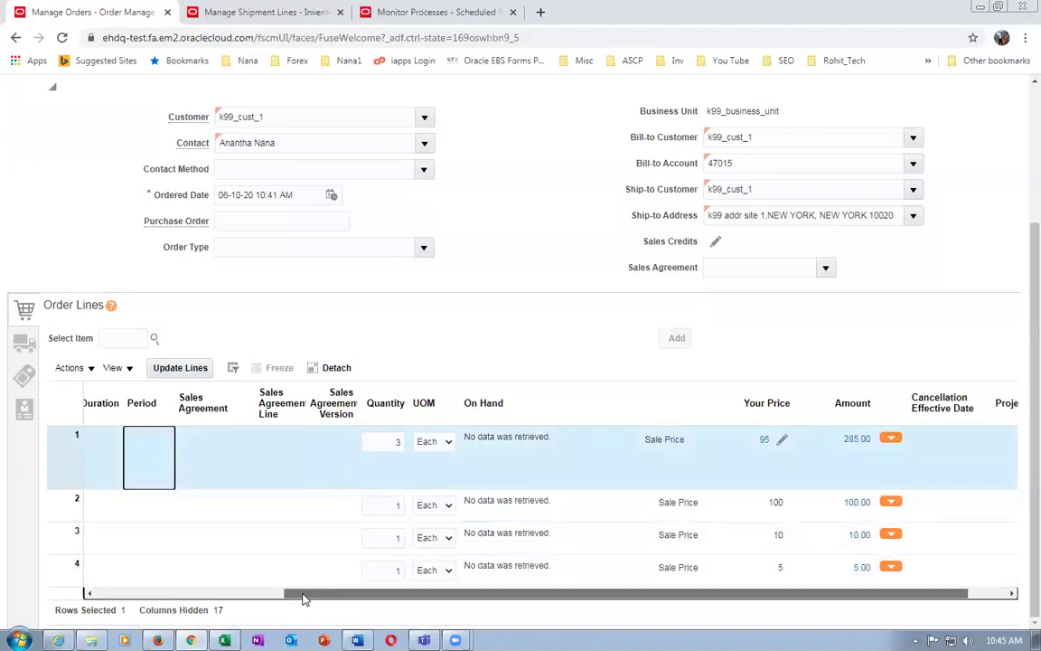
left_click_drag(302, 593, 90, 589)
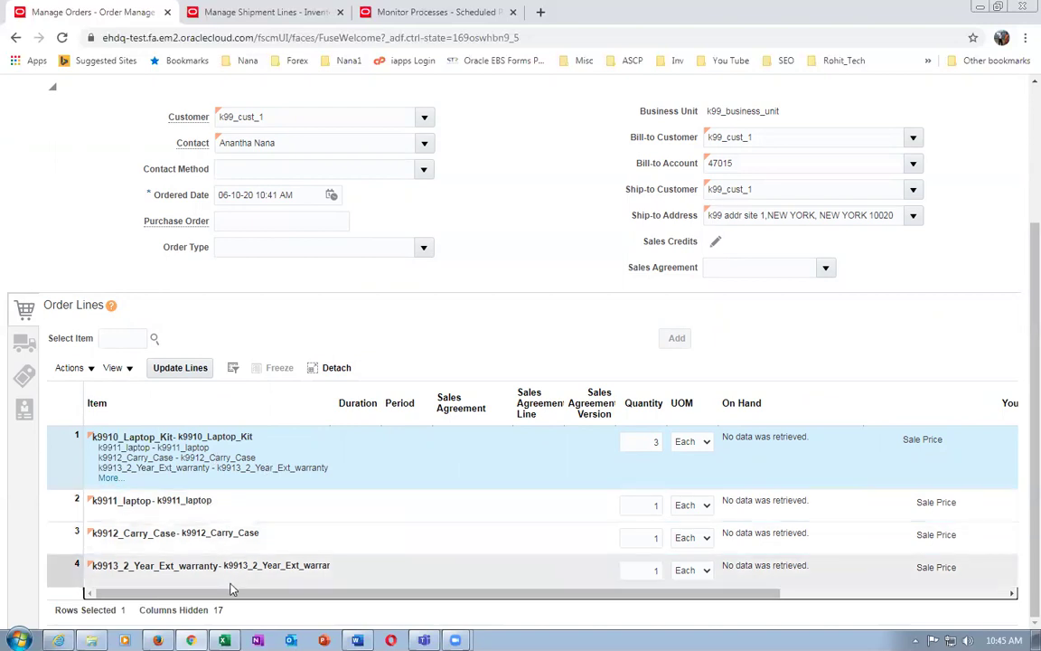
scroll(540, 361, "up", 3)
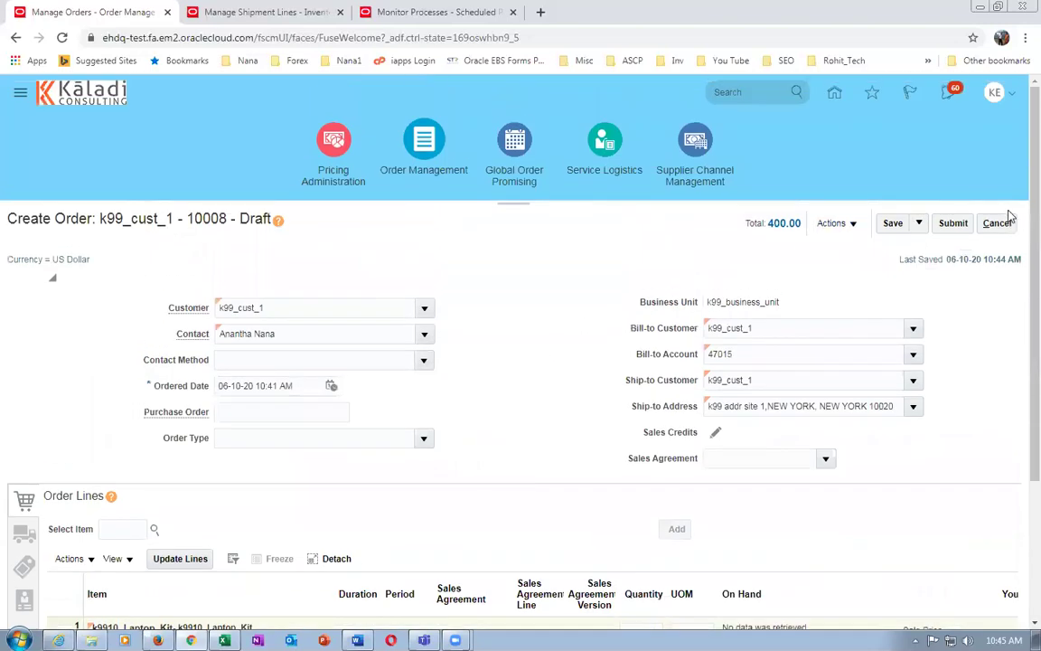
scroll(582, 355, "down", 3)
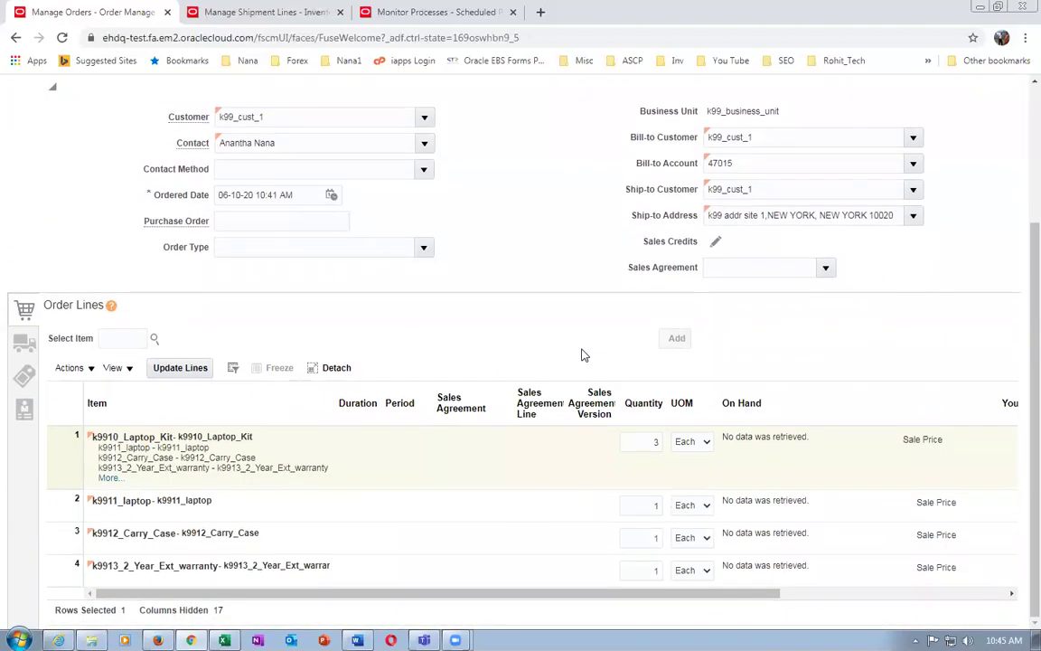
left_click(106, 478)
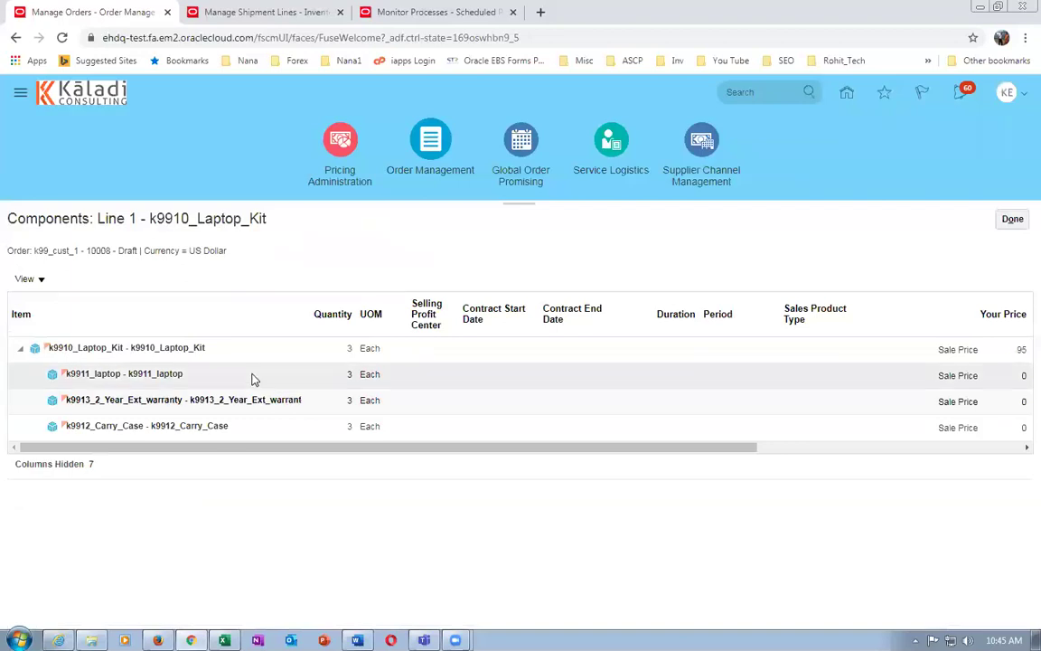
left_click_drag(251, 450, 207, 460)
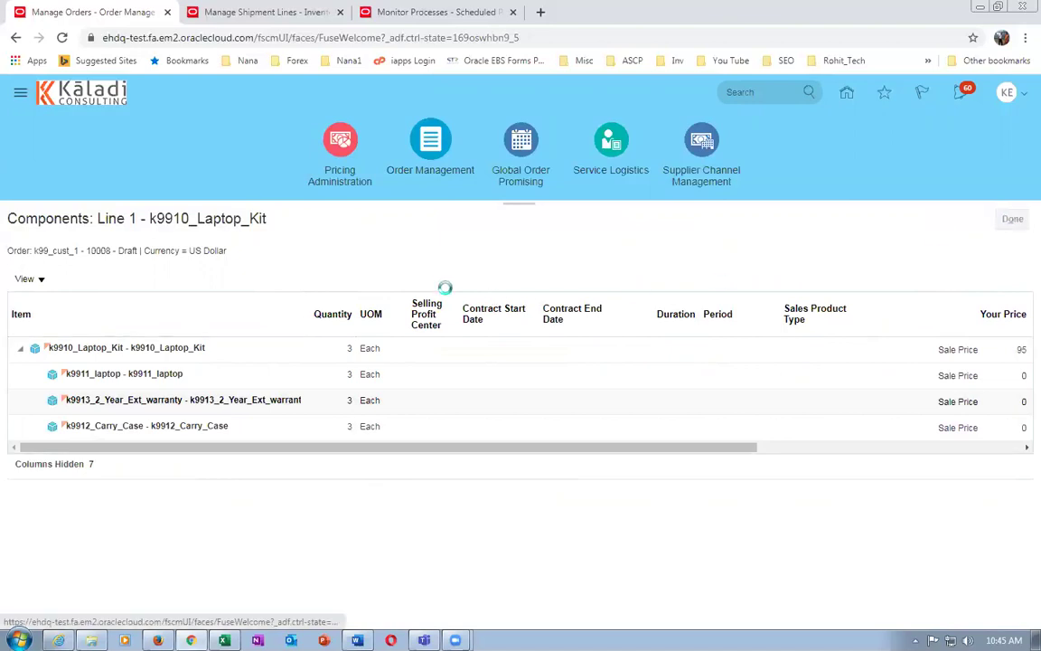
scroll(318, 567, "down", 2)
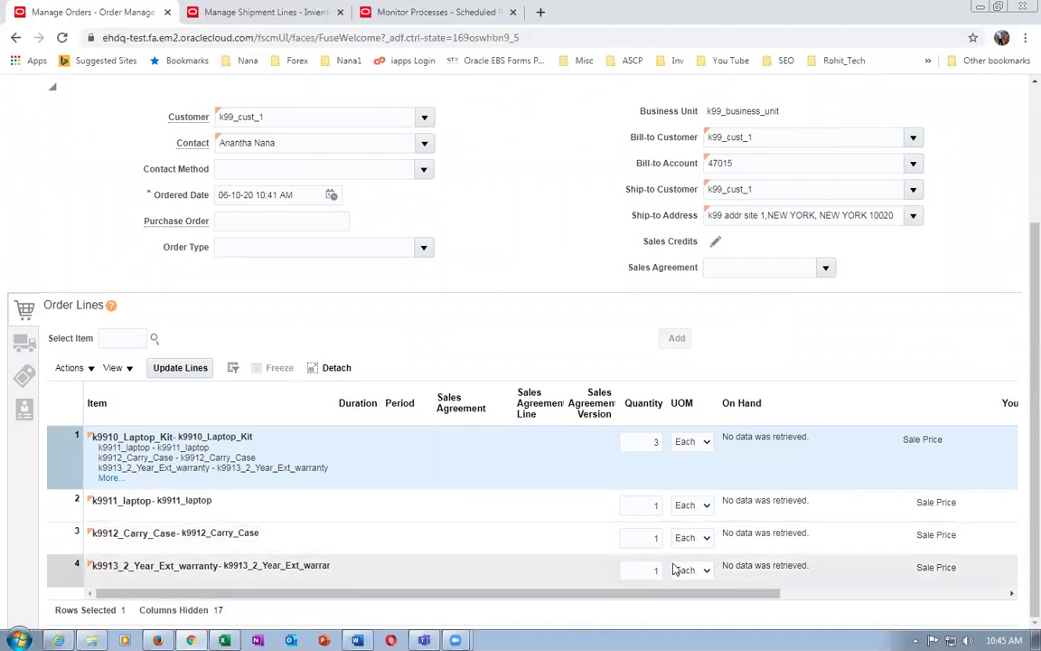
- Submit the sales order and acknowledge the confirmation
scroll(895, 354, "up", 2)
left_click(952, 223)
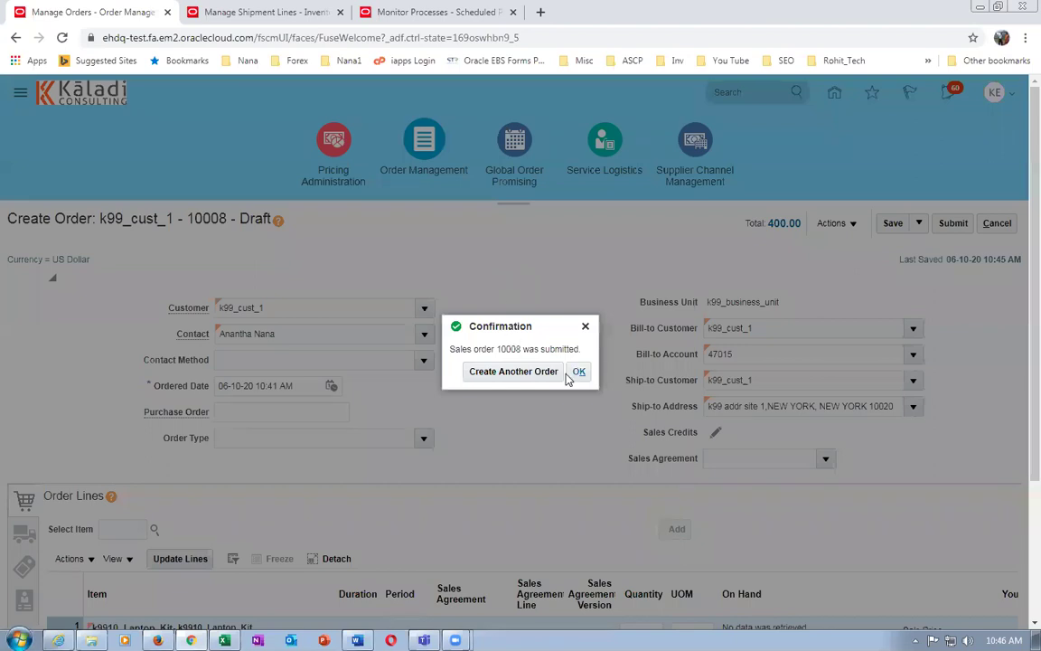
left_click(579, 371)
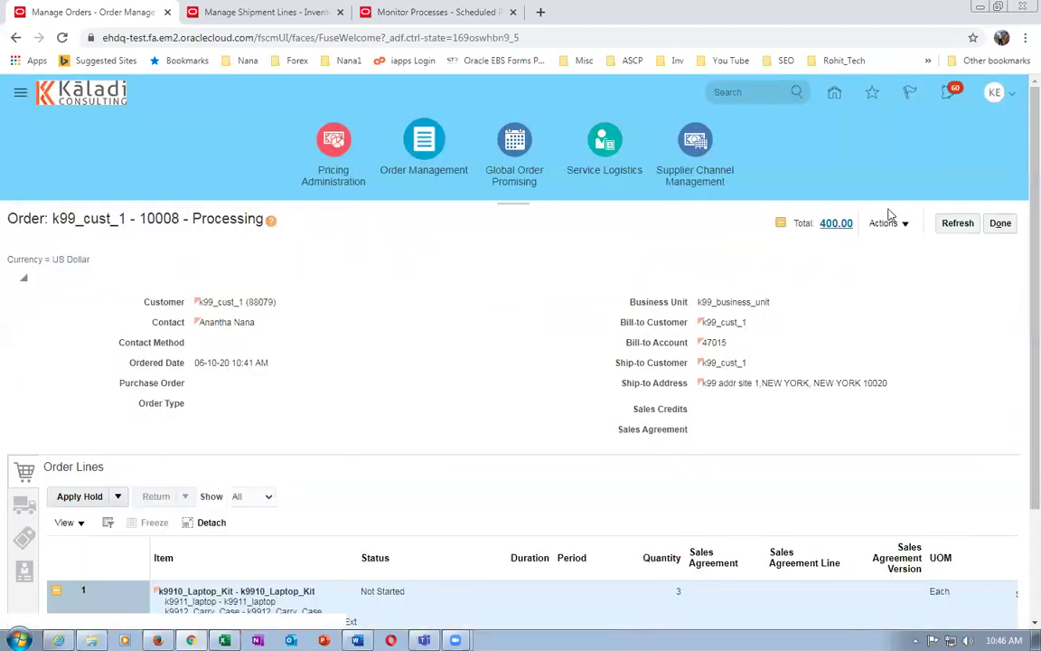
- Switch the submitted order to the fulfillment view and examine the source order, model and status columns of its fulfillment lines
left_click(883, 223)
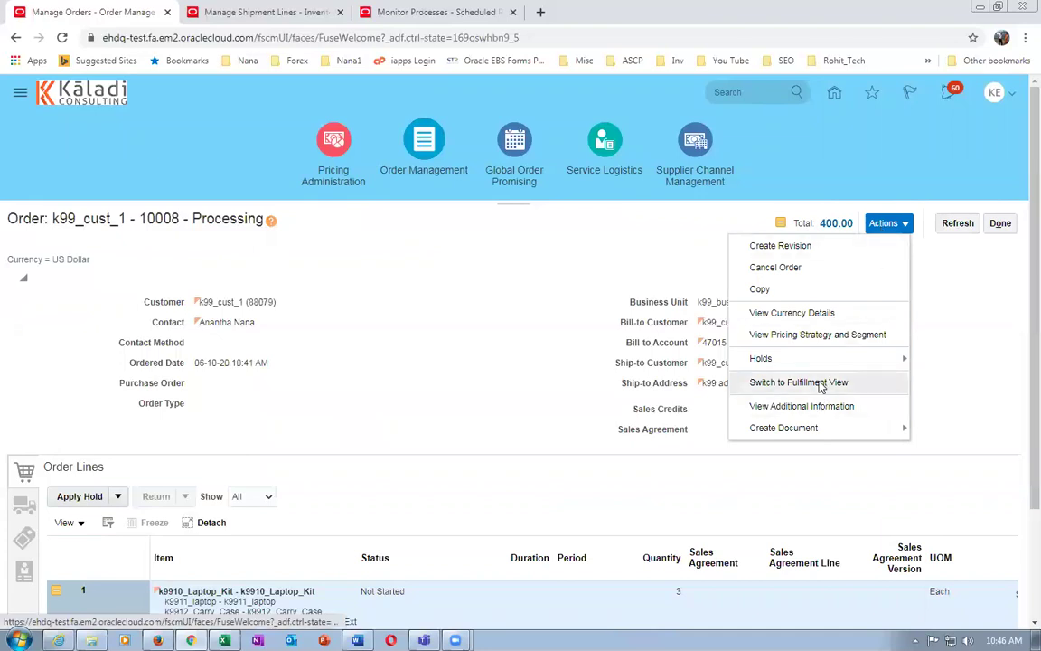
left_click(756, 383)
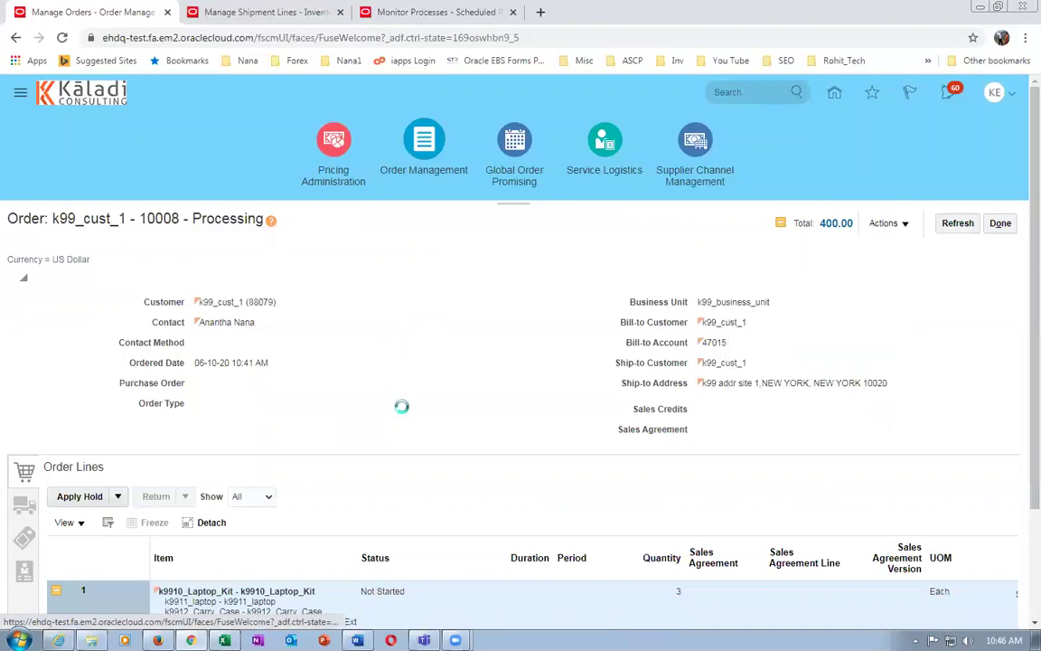
scroll(404, 414, "down", 2)
left_click_drag(488, 530, 577, 537)
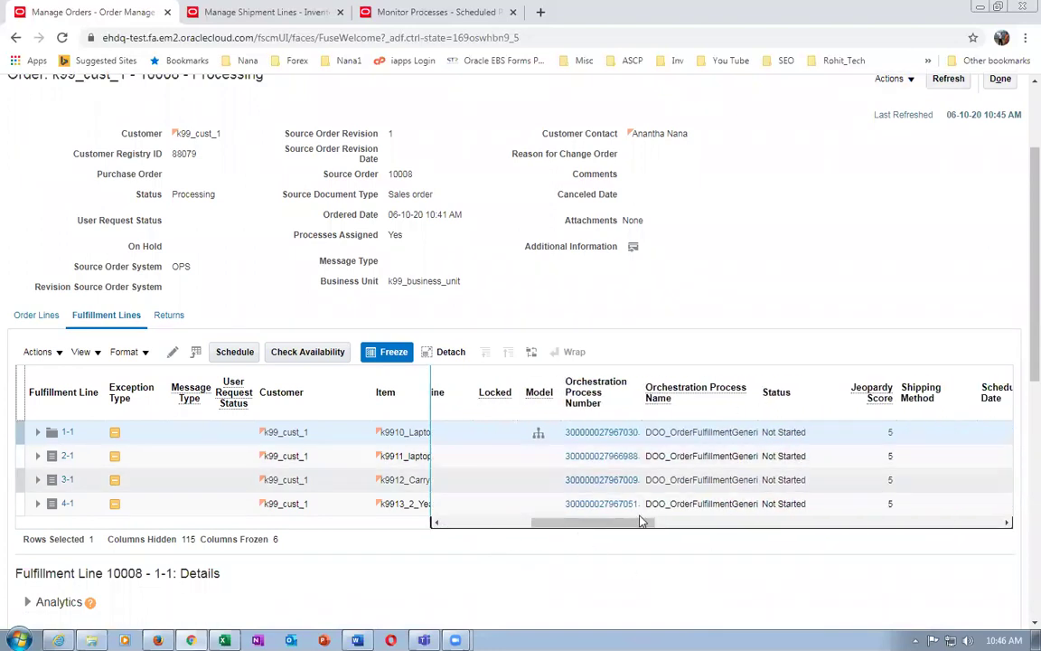
left_click_drag(553, 533, 378, 543)
left_click_drag(530, 537, 592, 532)
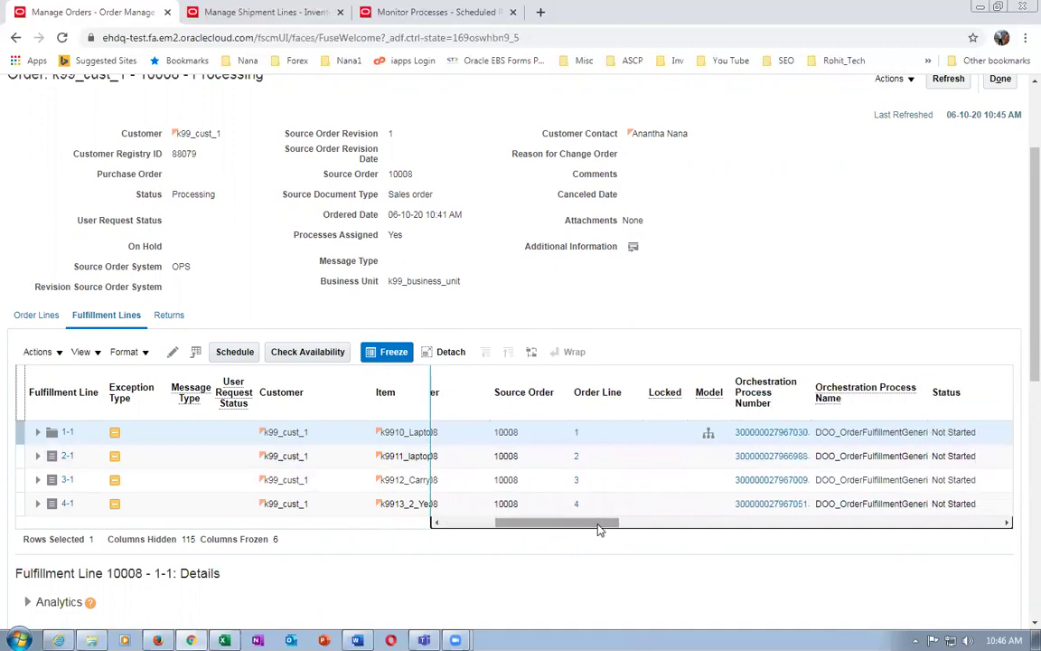
- Open the model of the kit's fulfillment line 1-1 and review its component lines and the general details
left_click(710, 437)
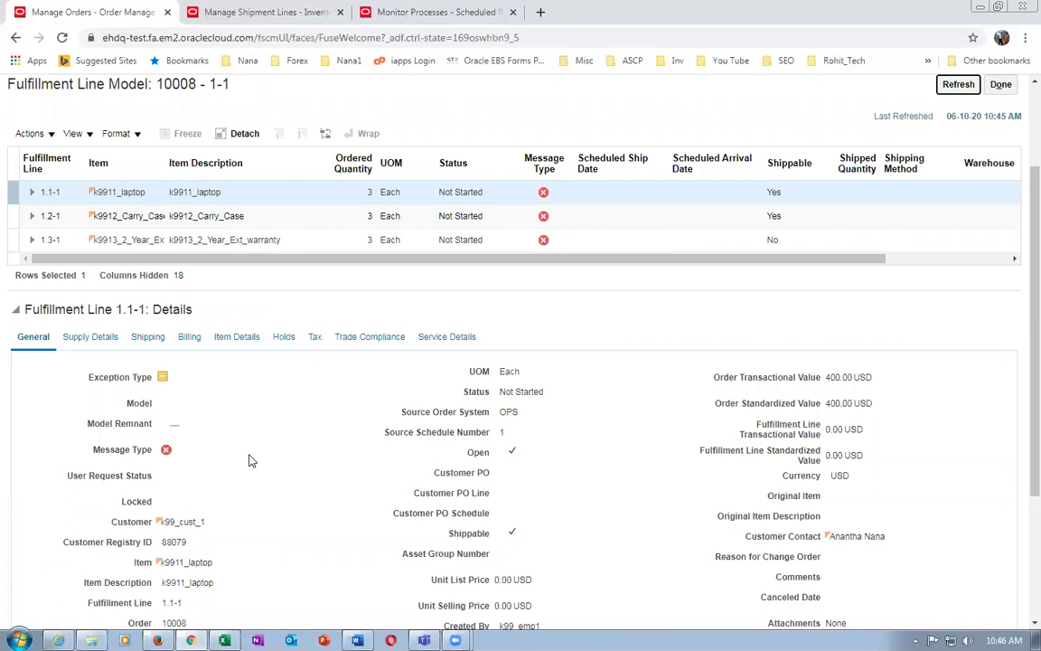
scroll(251, 460, "down", 3)
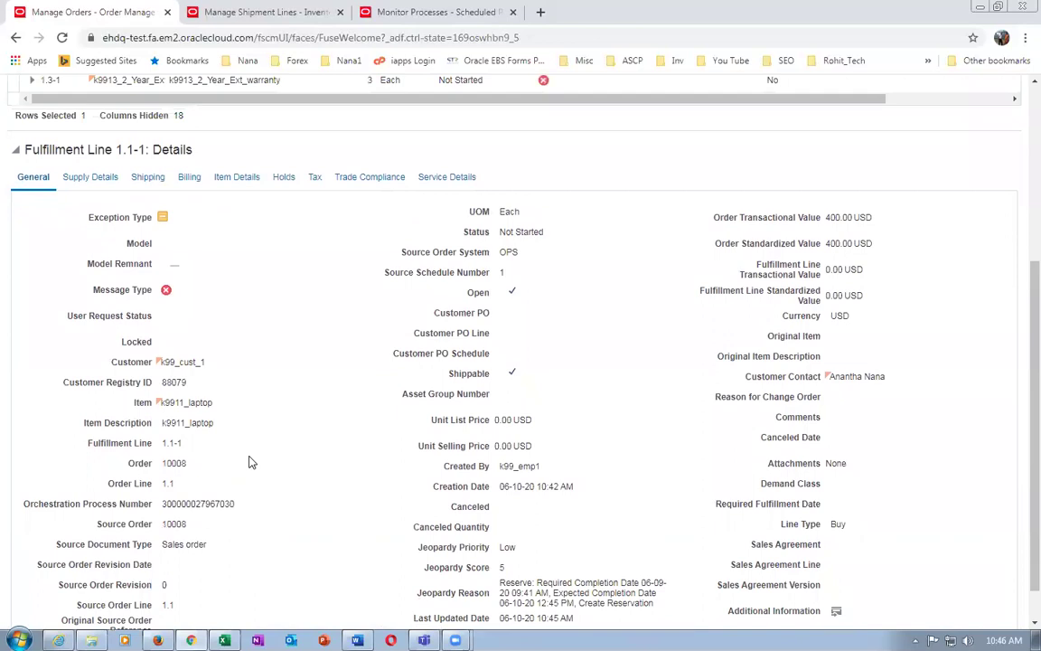
scroll(251, 463, "up", 5)
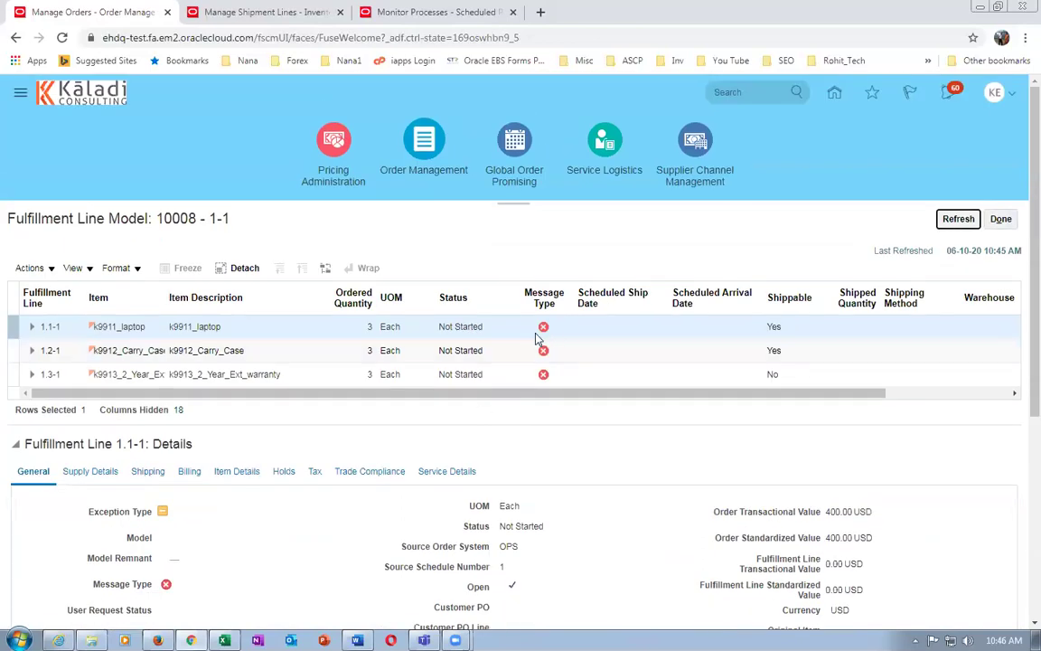
- Examine the order orchestration messages of the kit's component line 1.1-1, close them and return to the order
left_click(590, 439)
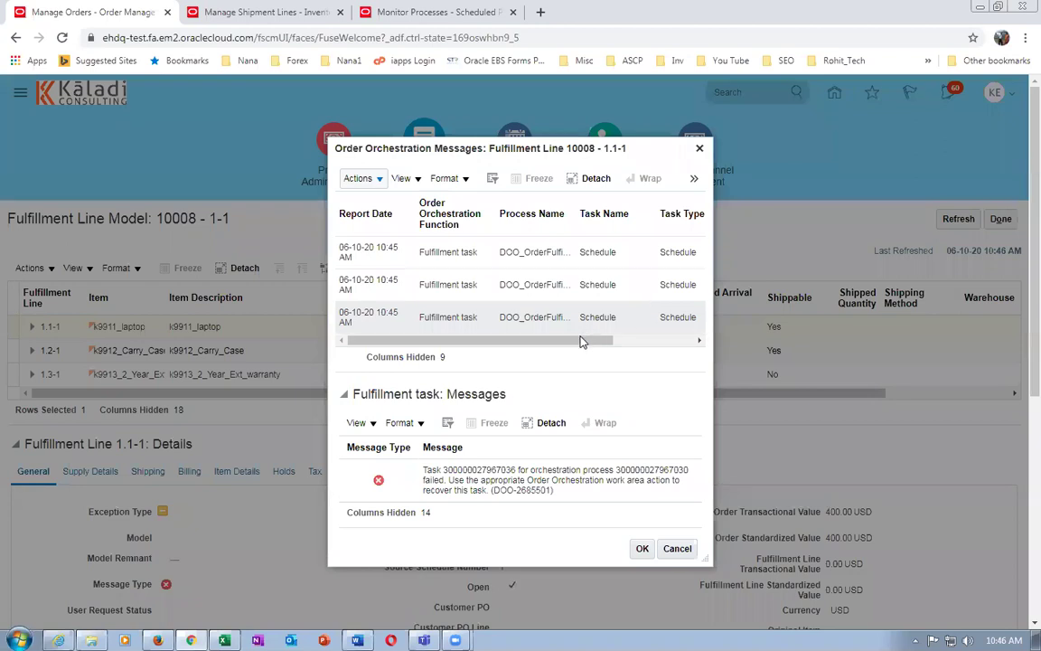
left_click_drag(581, 342, 665, 349)
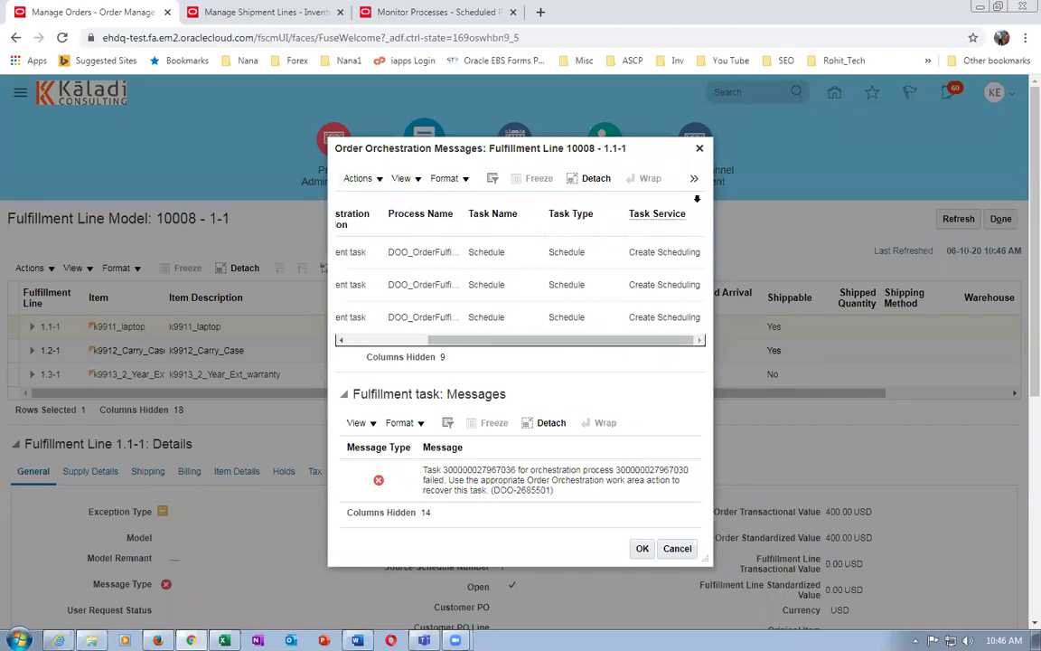
left_click(700, 148)
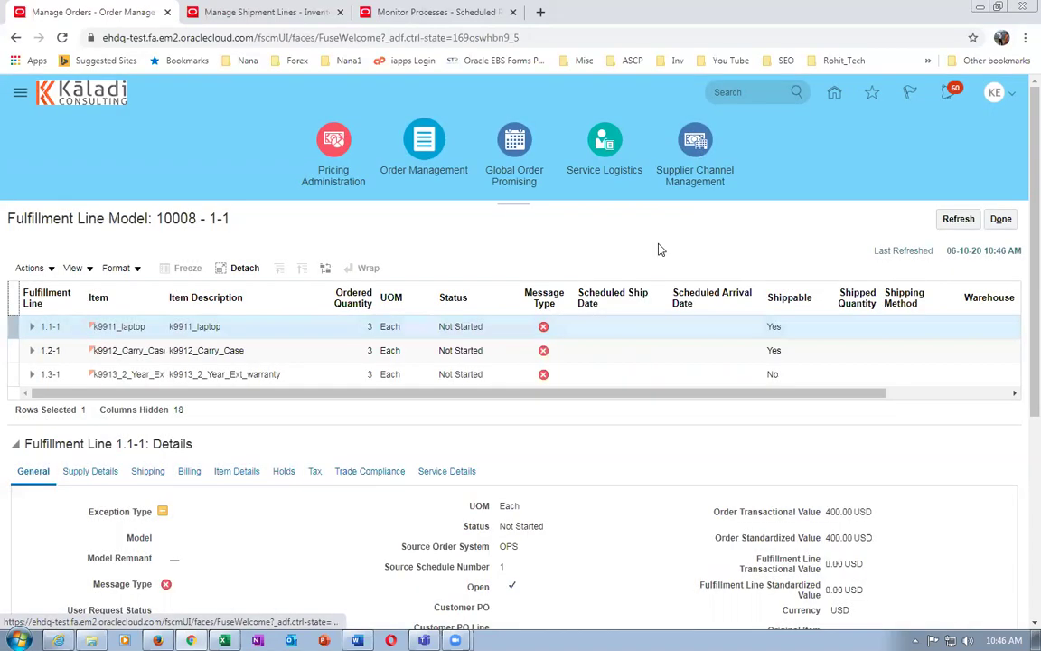
left_click(1003, 220)
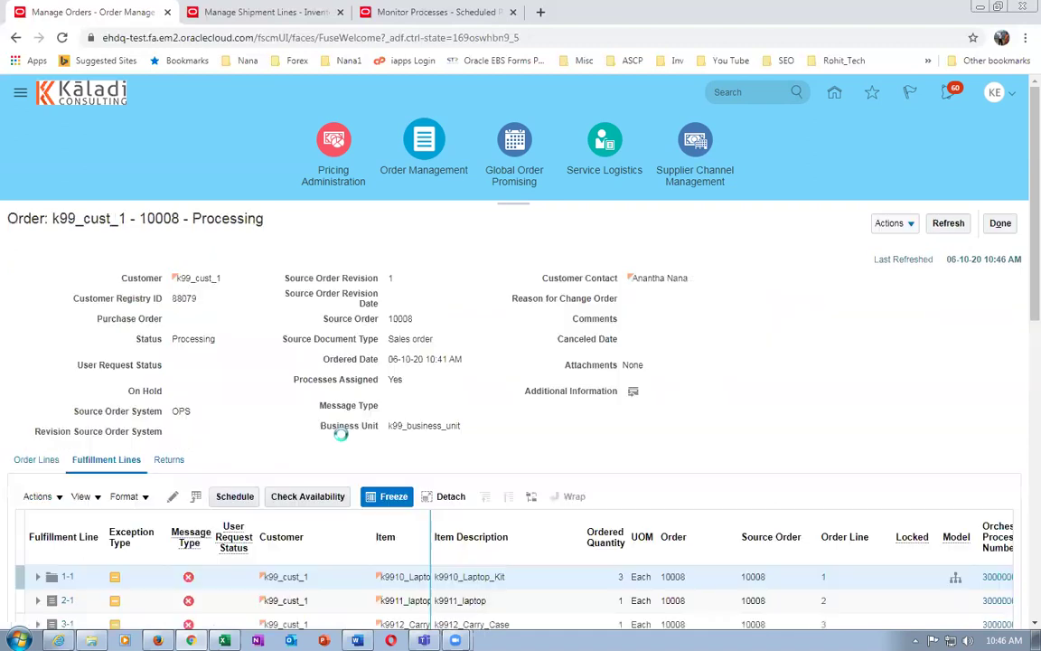
- Edit fulfillment lines 1-1, 2-1 and 3-1 together to source them from warehouse K991, save and acknowledge the confirmation
scroll(345, 467, "down", 3)
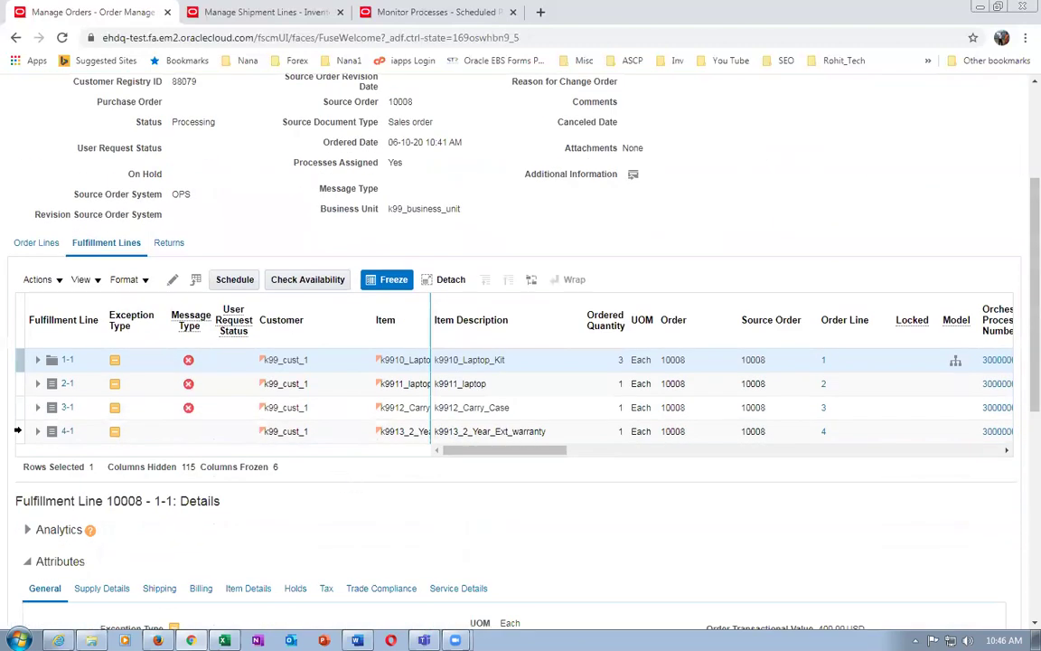
left_click(20, 359)
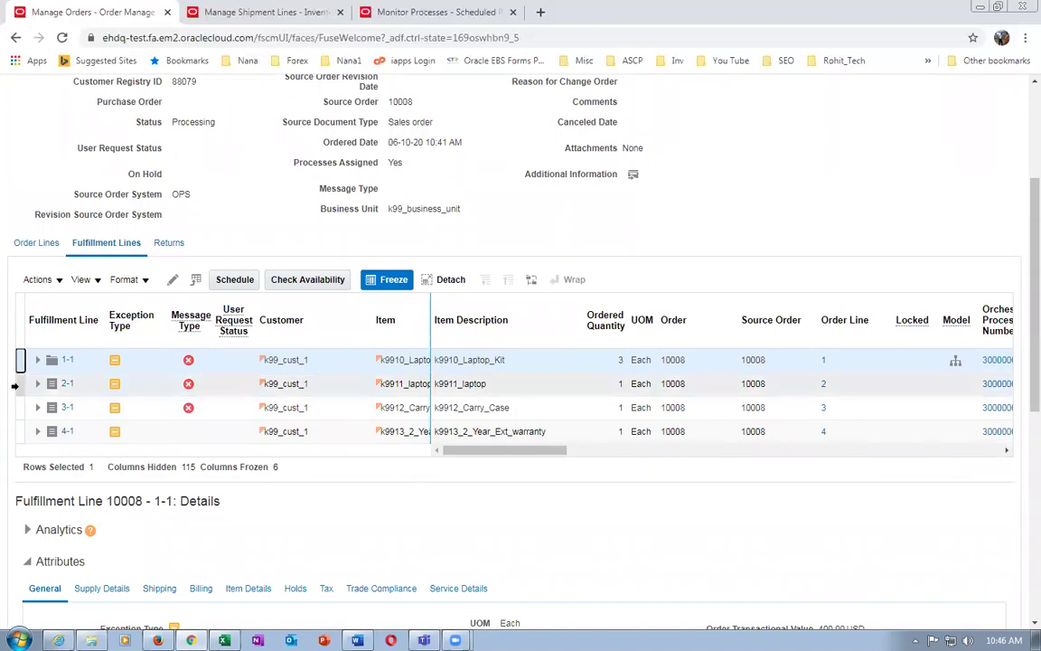
left_click(14, 408)
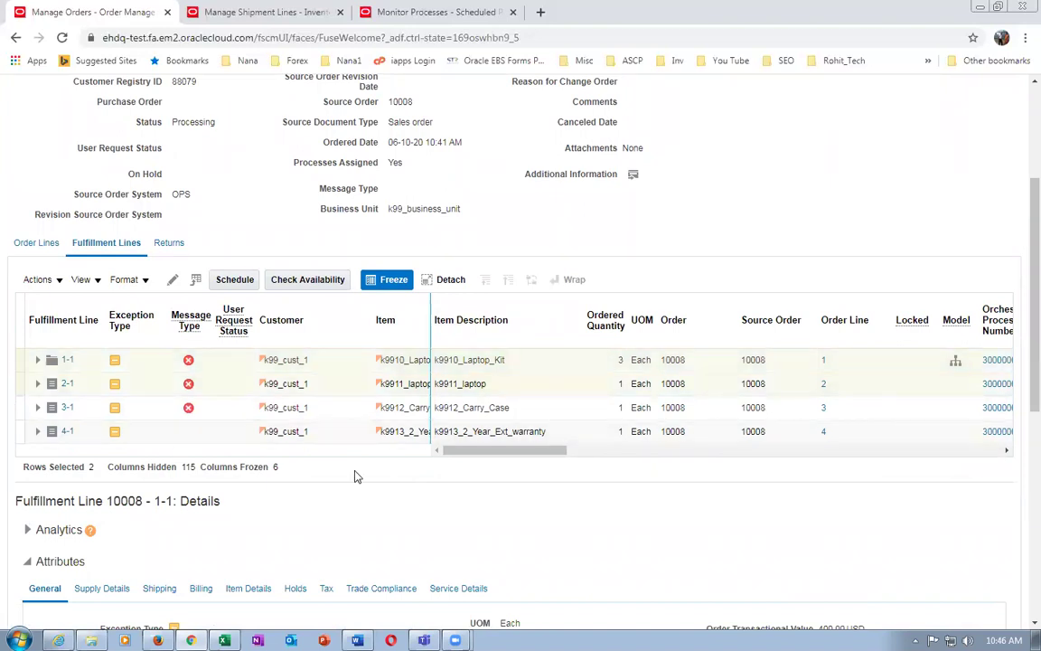
left_click(20, 408, "ctrl")
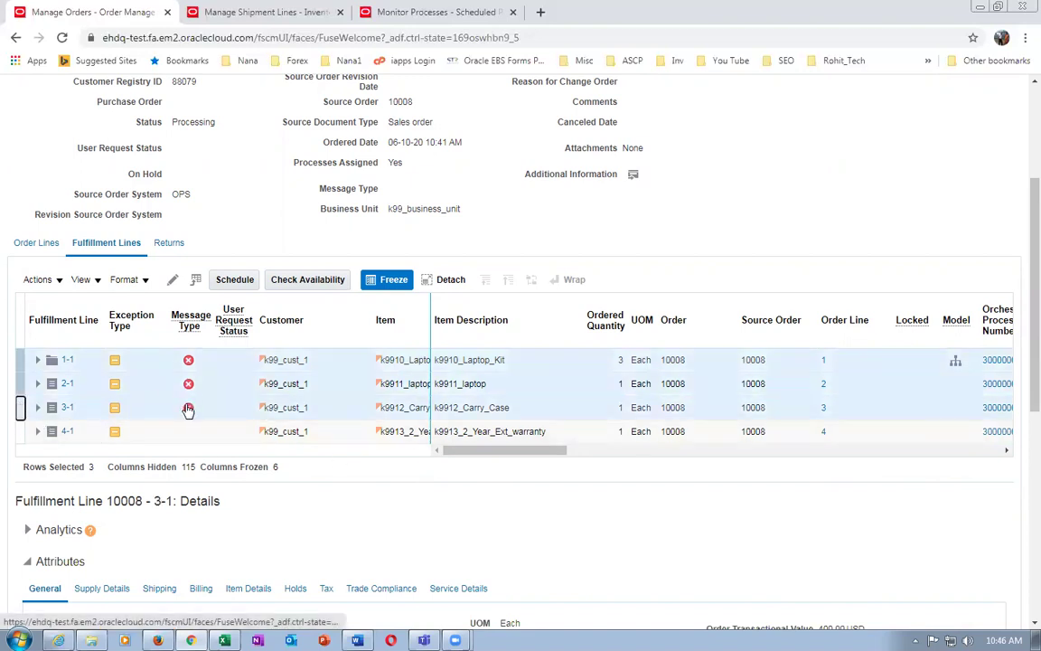
left_click(38, 280)
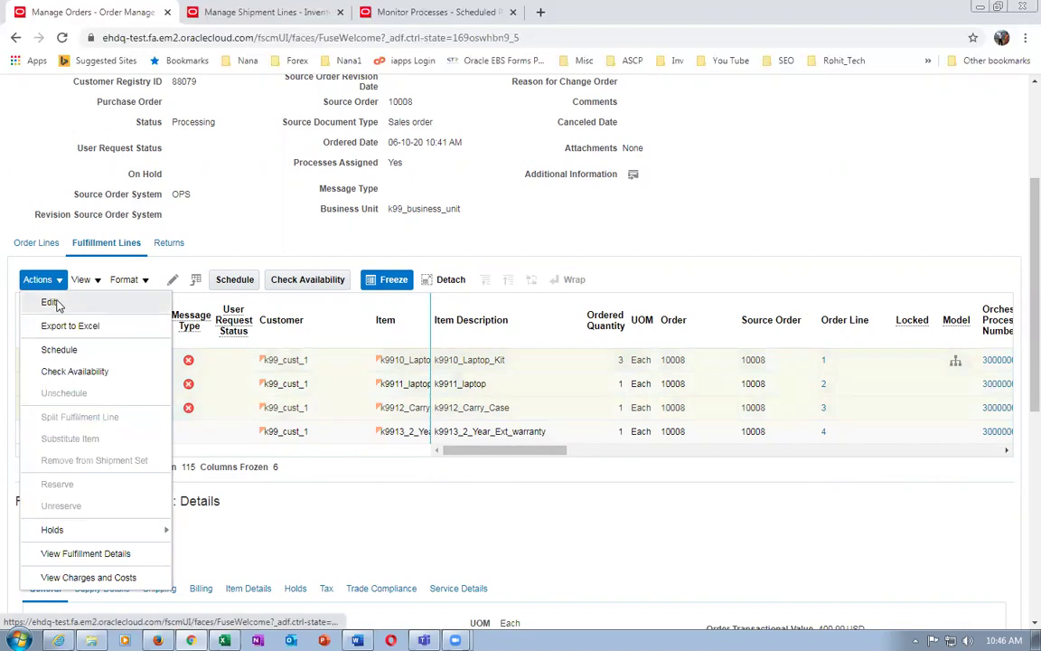
left_click(51, 302)
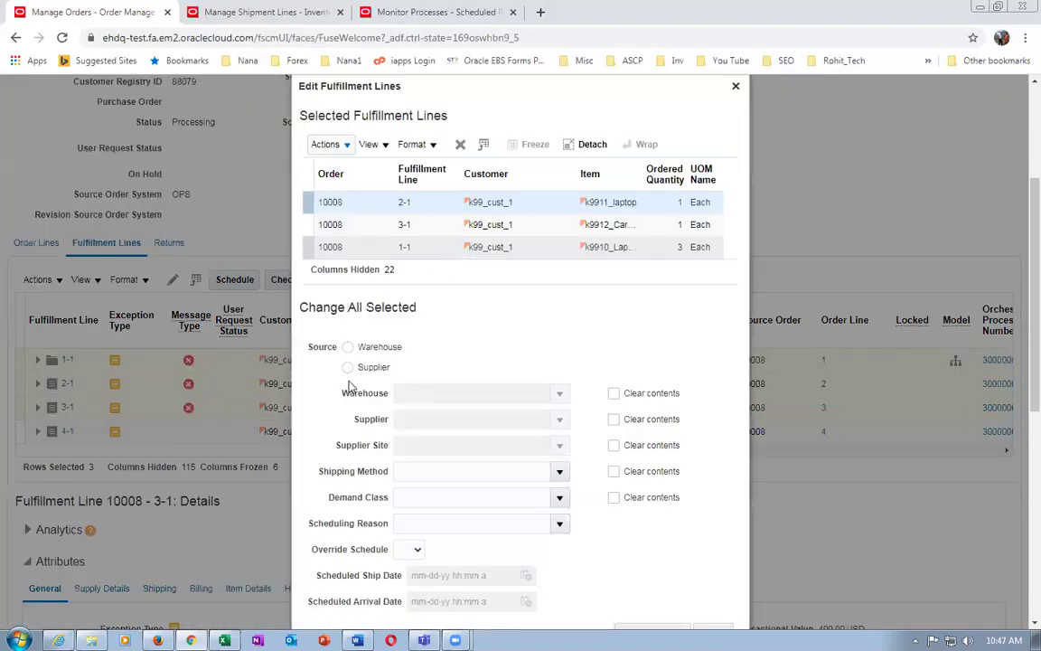
left_click(348, 346)
left_click(460, 391)
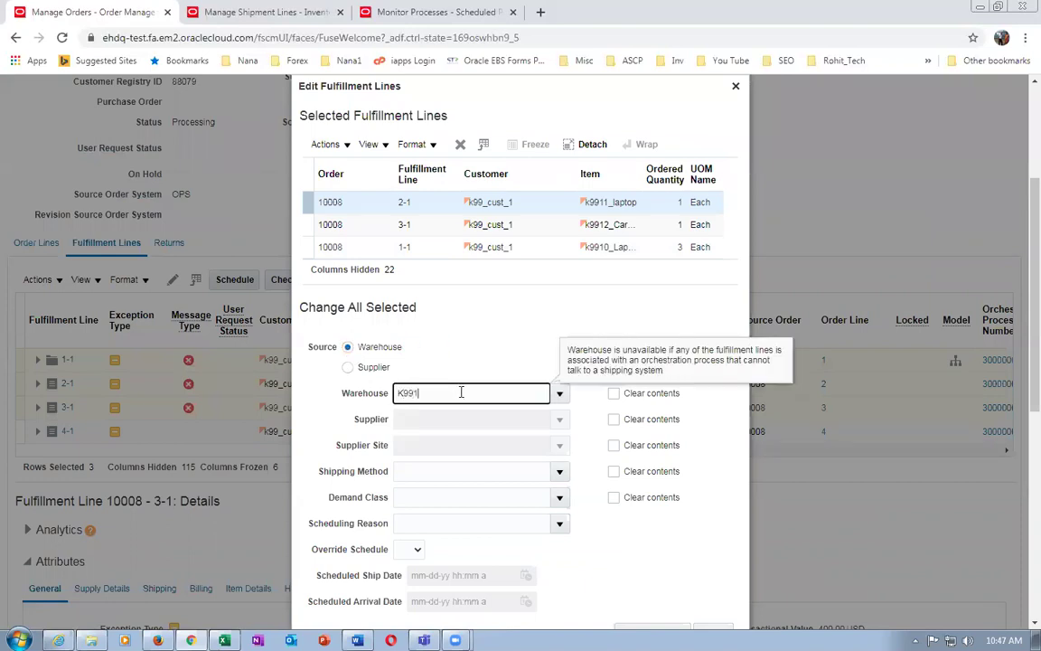
key("Tab")
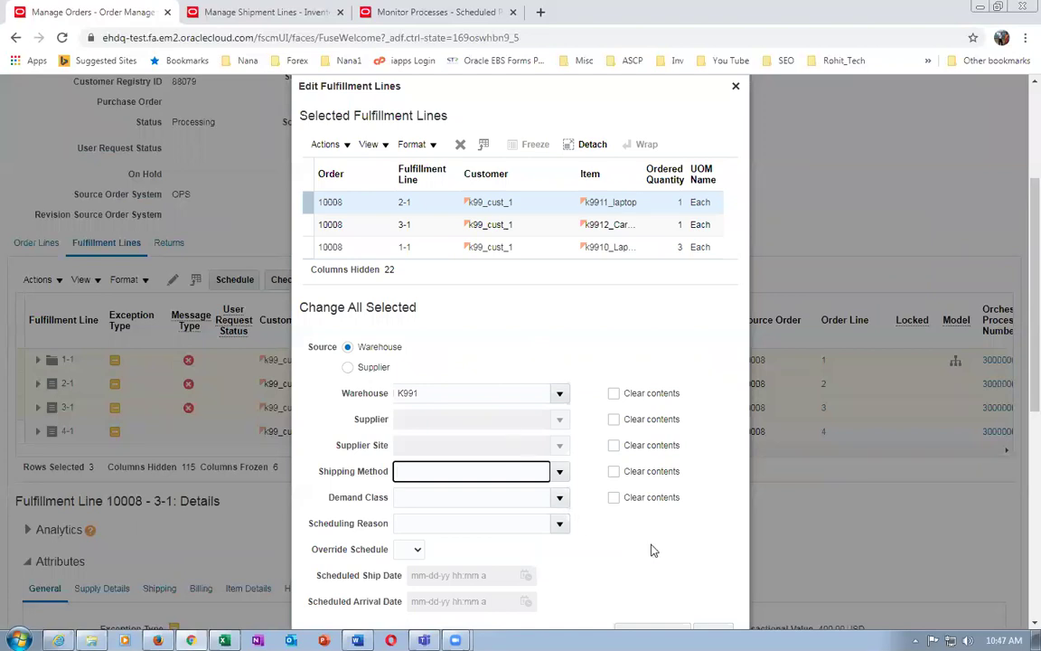
scroll(653, 549, "down", 3)
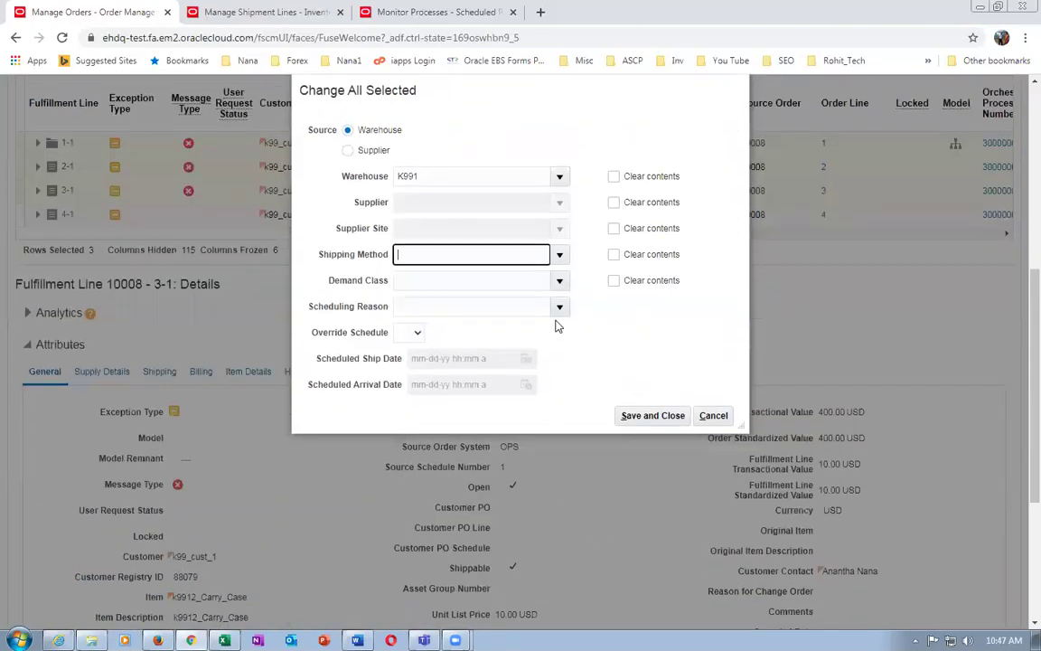
left_click(652, 415)
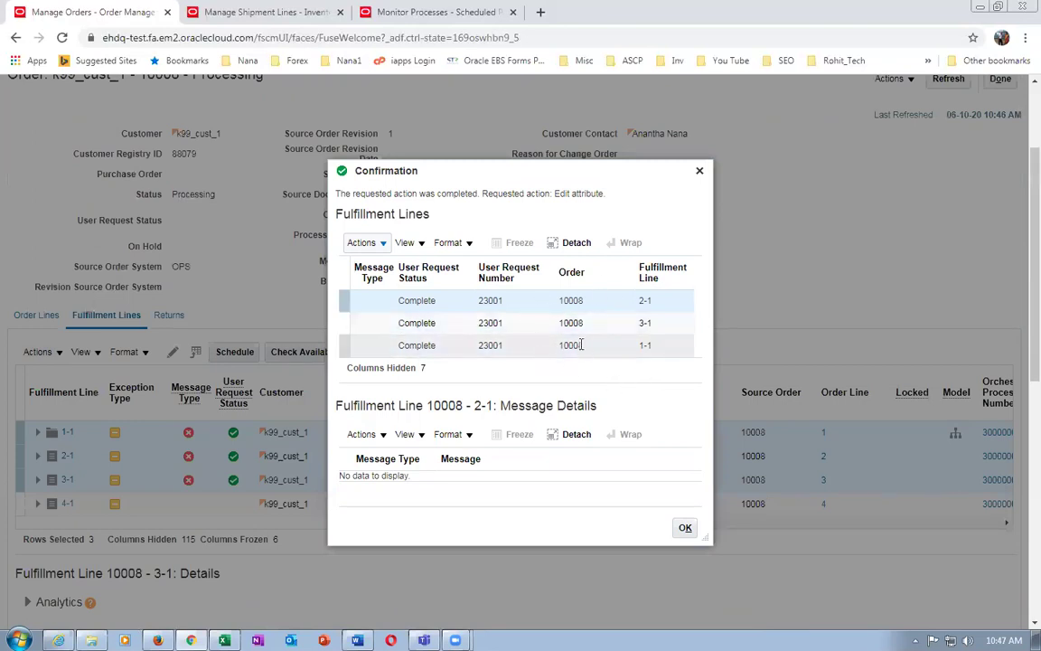
left_click(685, 530)
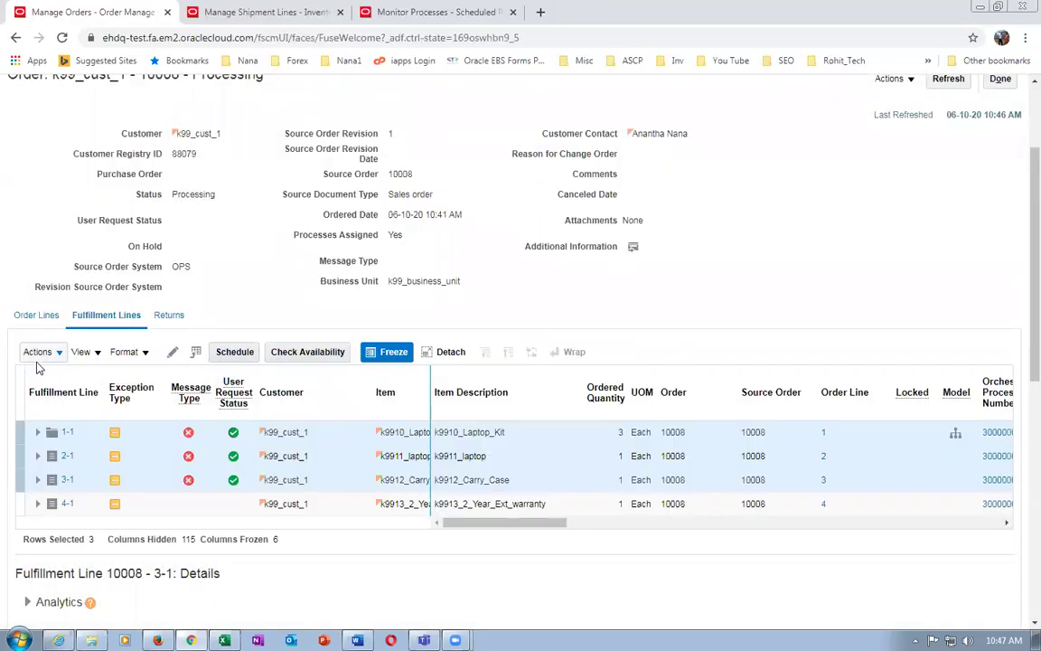
left_click(38, 355)
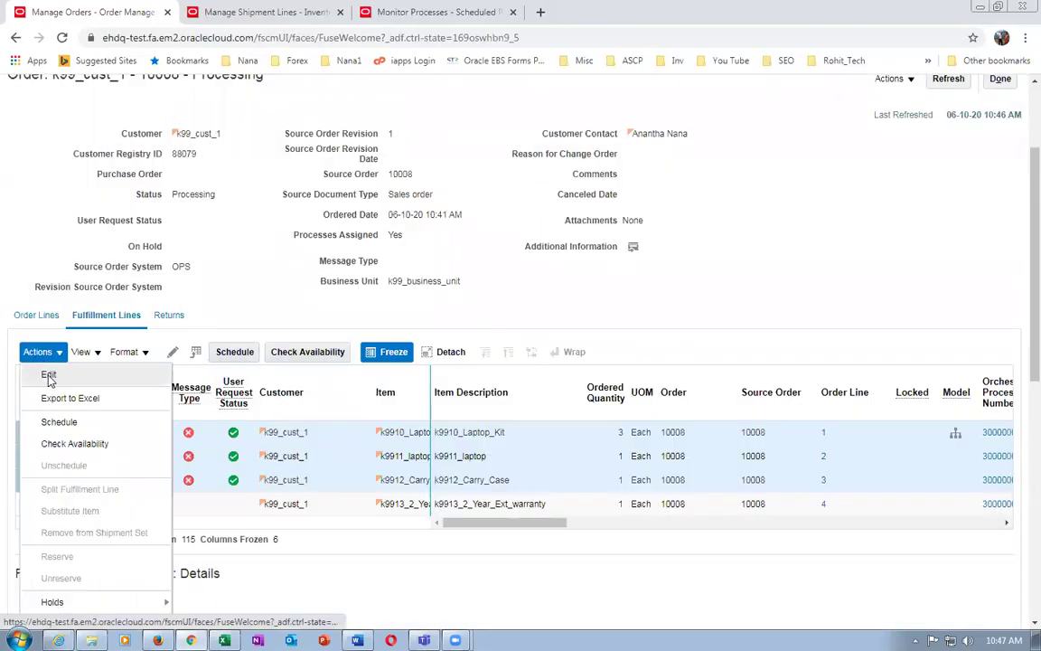
left_click(42, 344)
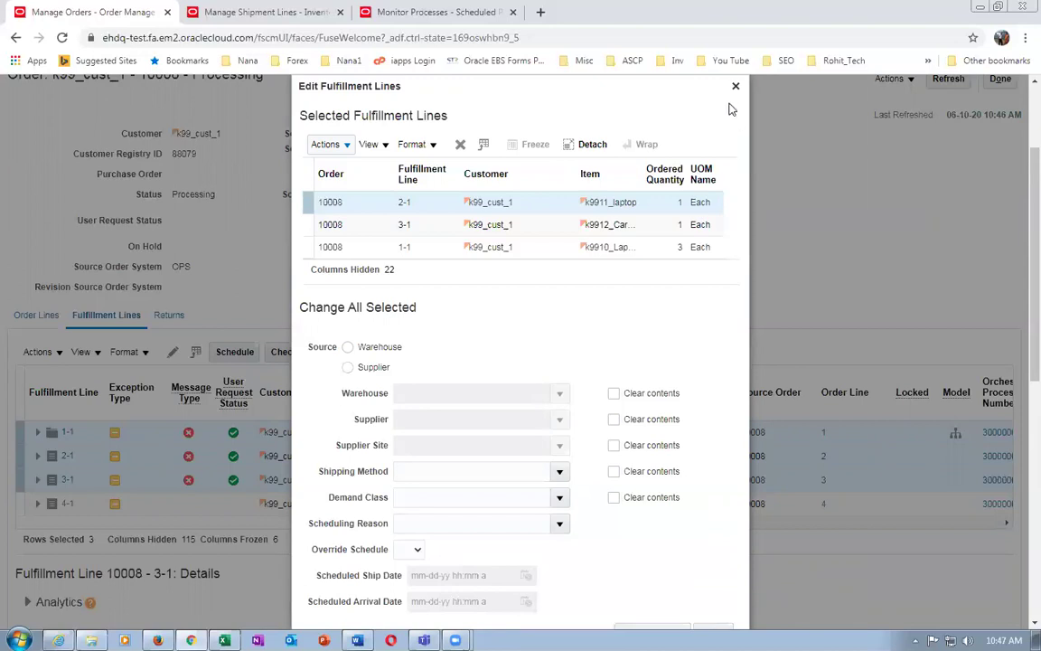
left_click(735, 87)
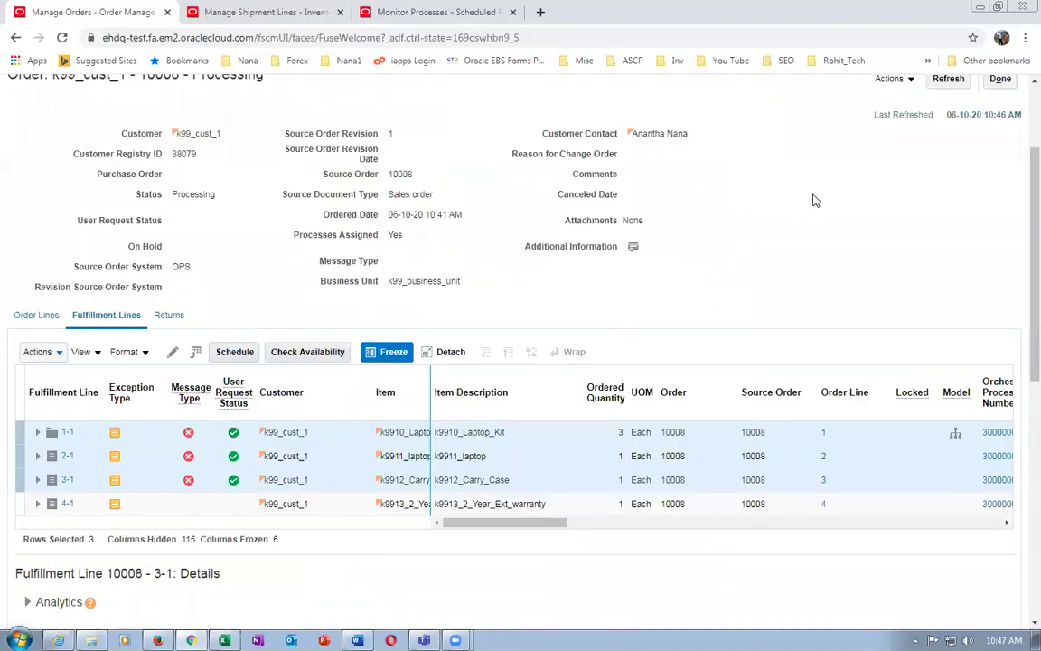
- Refresh the order repeatedly and check the message type and user request status of its fulfillment lines
left_click(949, 79)
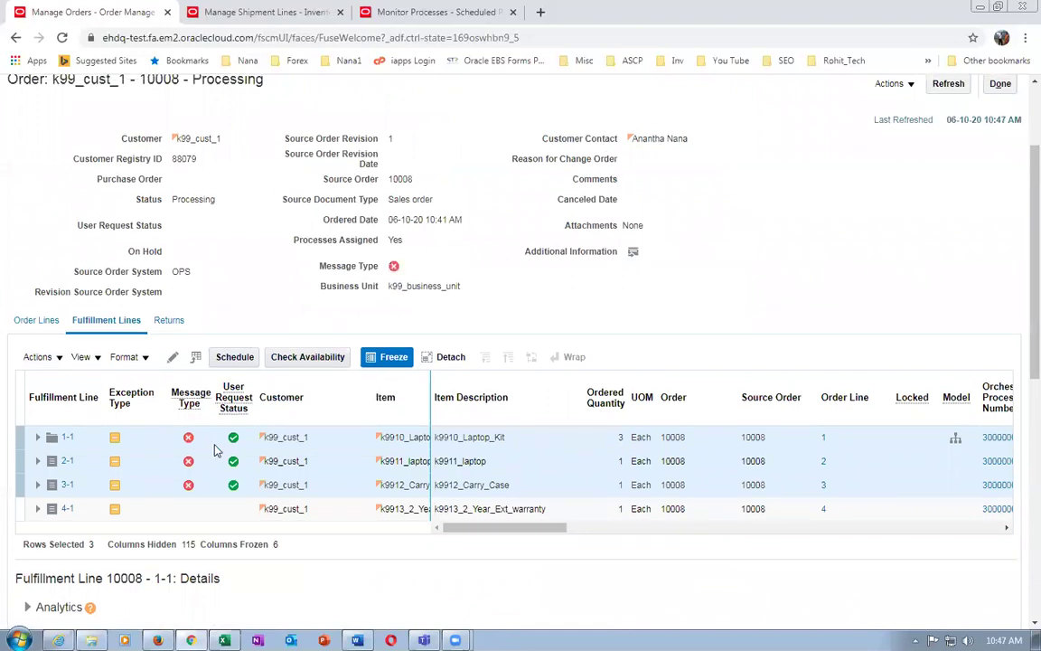
left_click(944, 85)
scroll(911, 259, "up", 2)
left_click(946, 223)
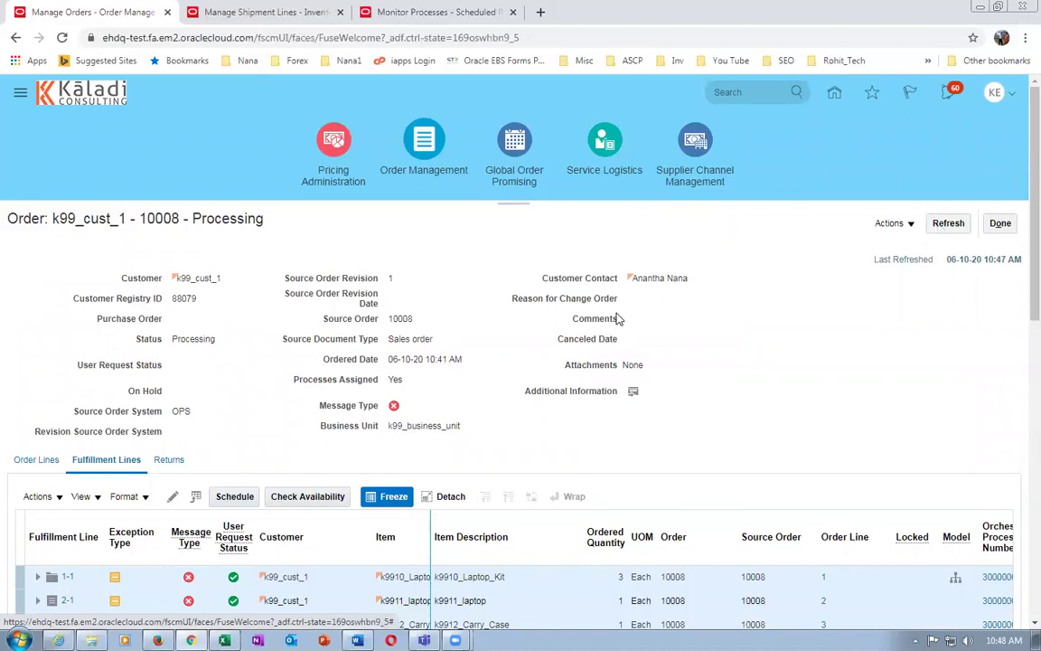
scroll(208, 424, "down", 3)
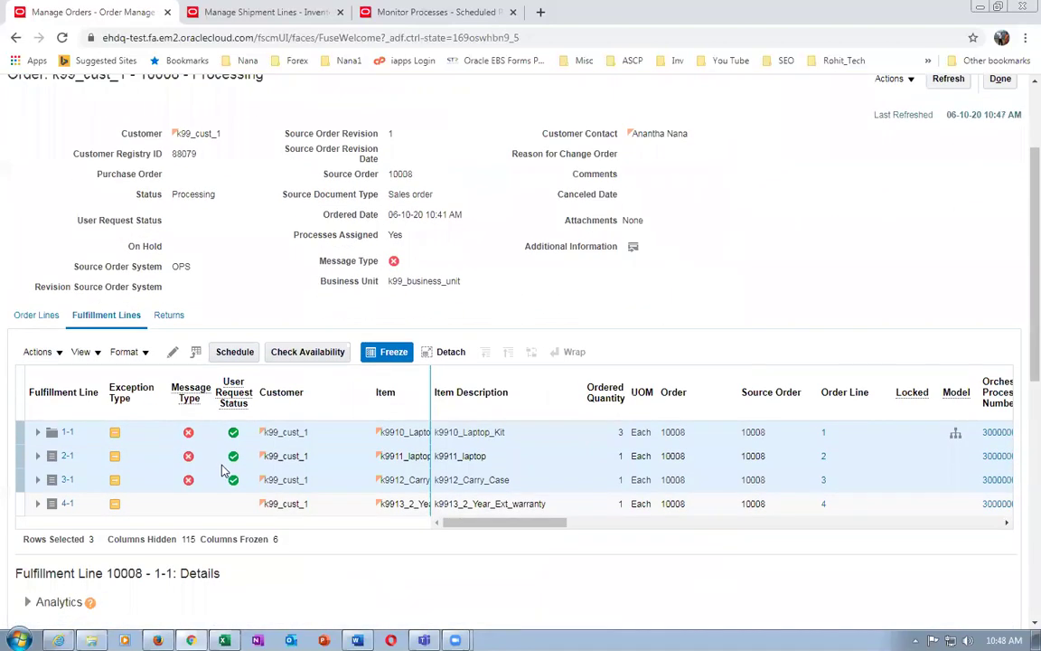
scroll(799, 281, "up", 3)
left_click(948, 225)
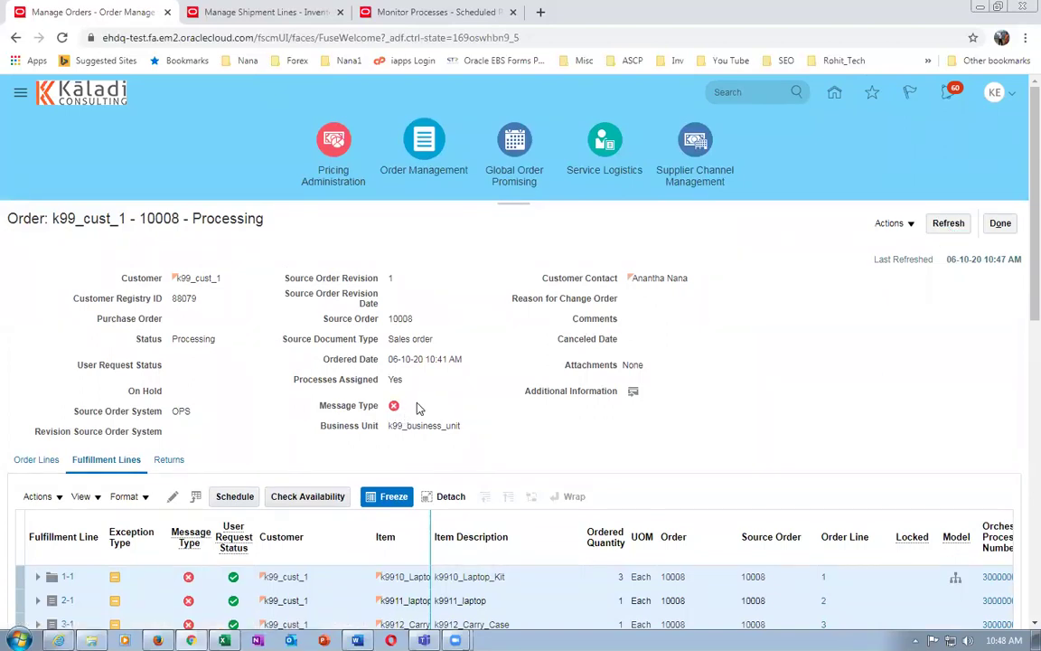
scroll(61, 592, "down", 3)
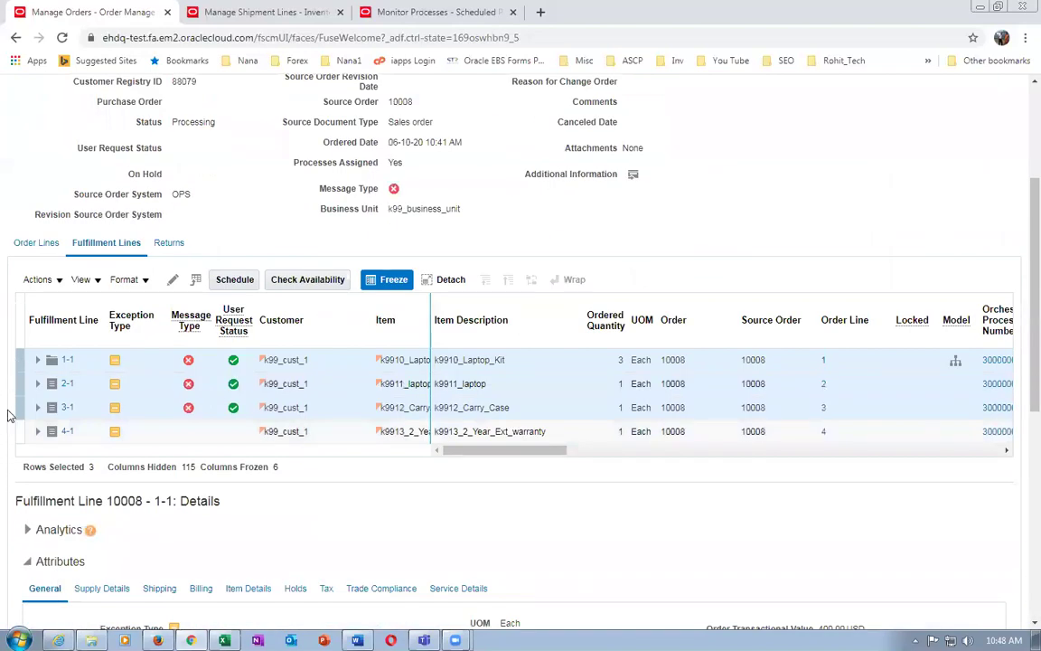
scroll(710, 257, "up", 5)
left_click(893, 225)
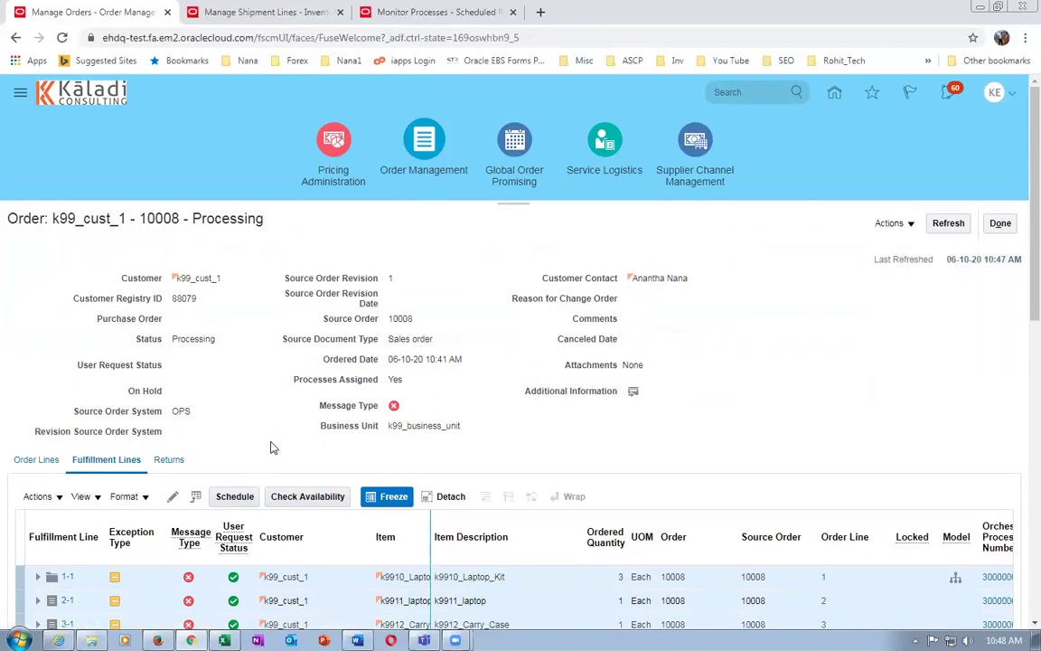
- Schedule the selected fulfillment lines 1-1, 2-1 and 3-1 and dismiss the processing notice
scroll(272, 446, "down", 3)
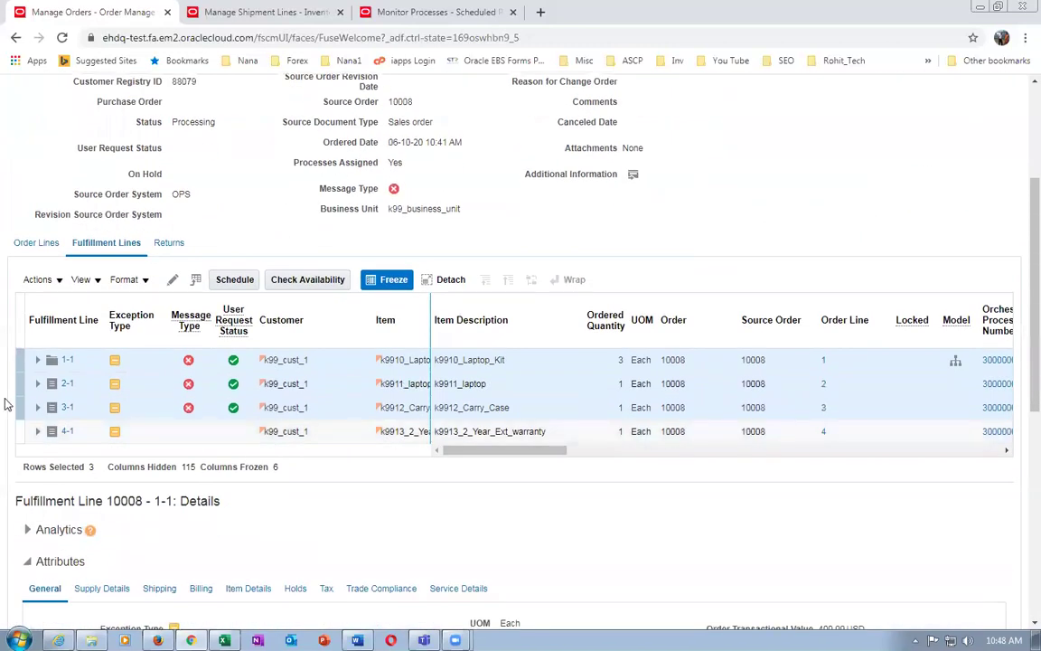
left_click(36, 280)
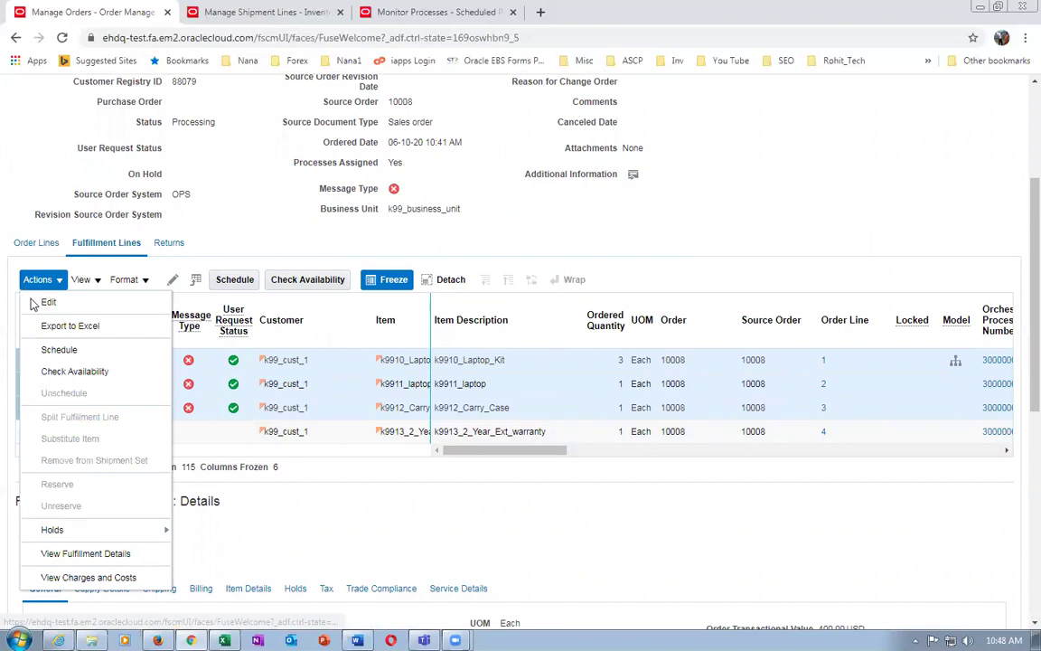
left_click(54, 349)
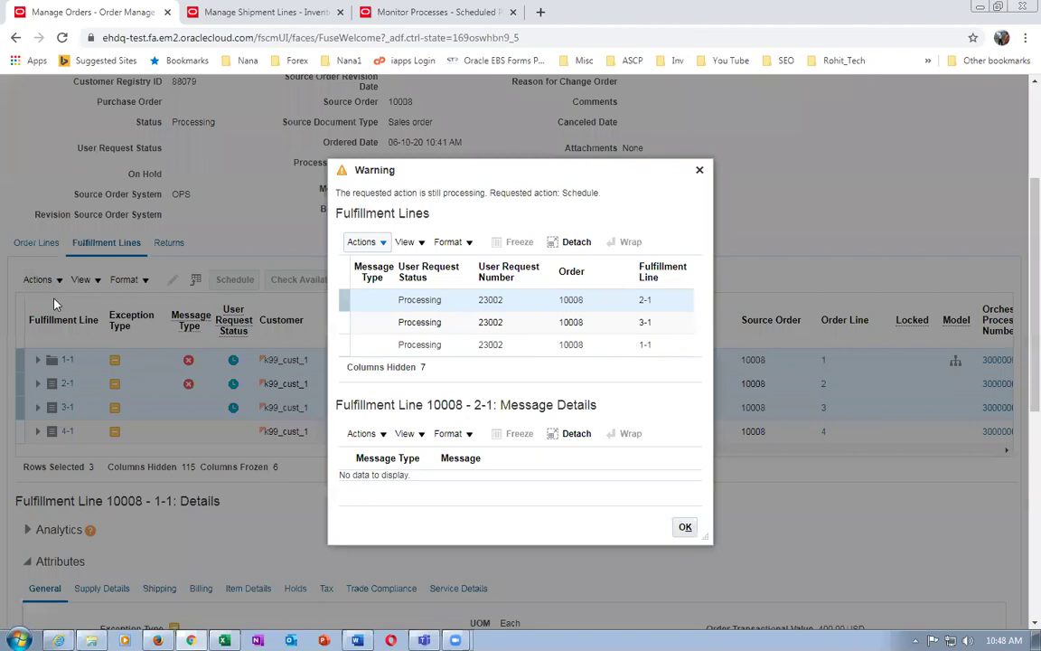
left_click(685, 529)
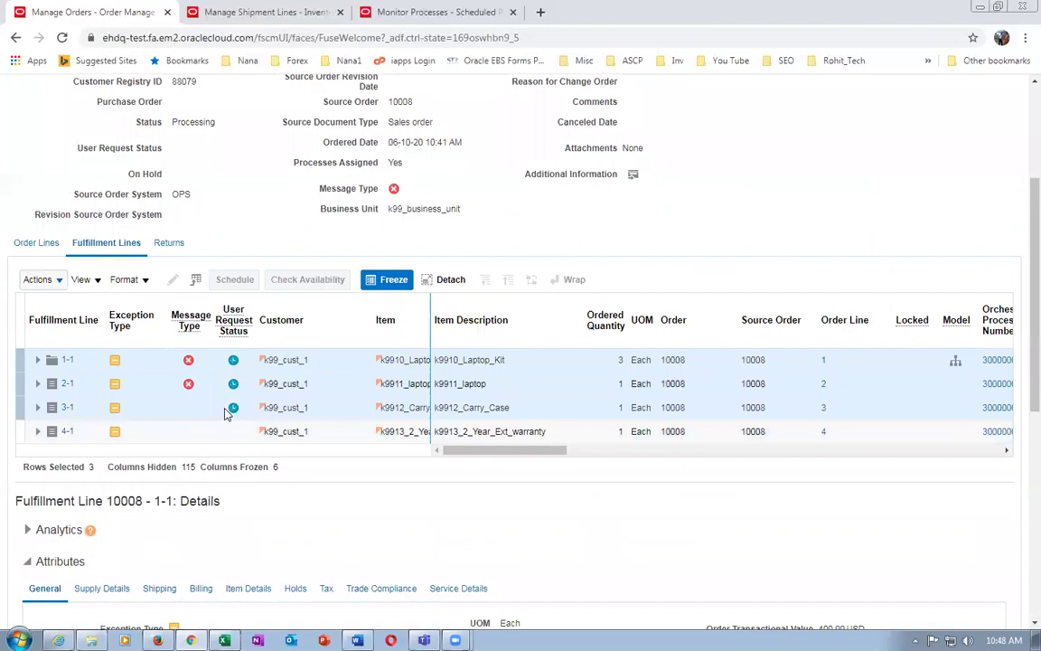
- Refresh the order and examine the orchestration process, status and scheduled ship date columns of its fulfillment lines
scroll(936, 271, "up", 3)
left_click(948, 226)
left_click(948, 223)
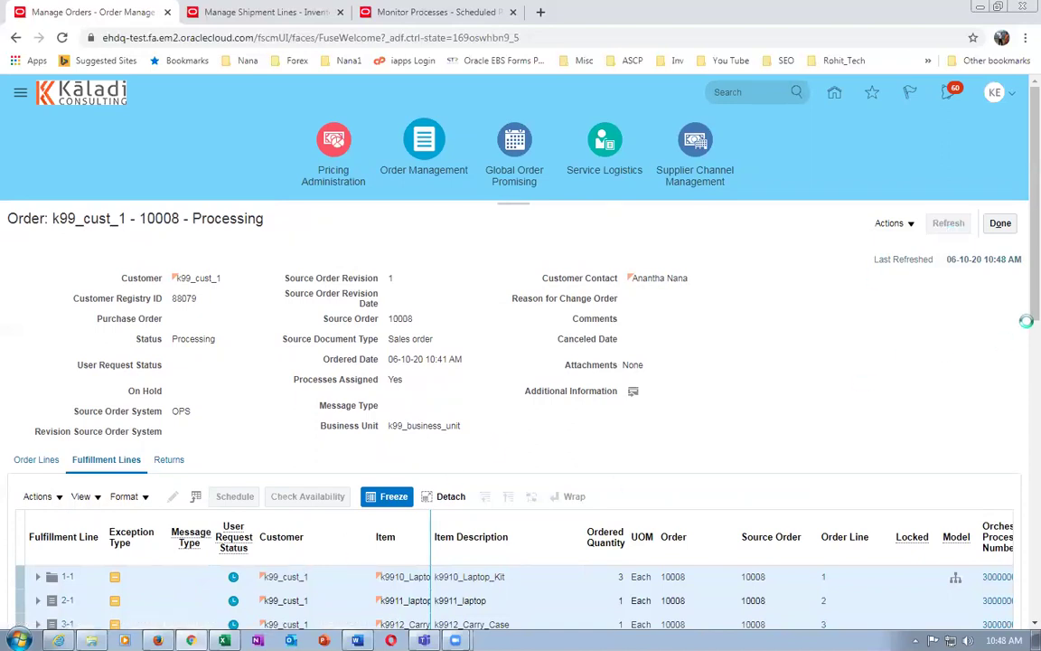
scroll(601, 513, "down", 2)
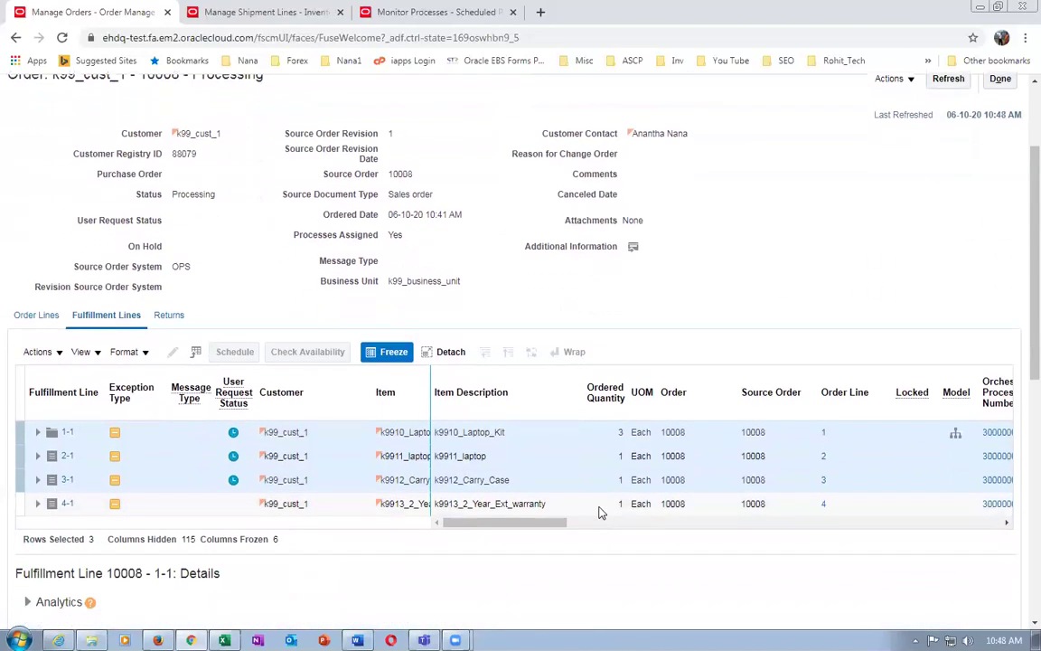
left_click(547, 434)
left_click_drag(542, 529, 605, 537)
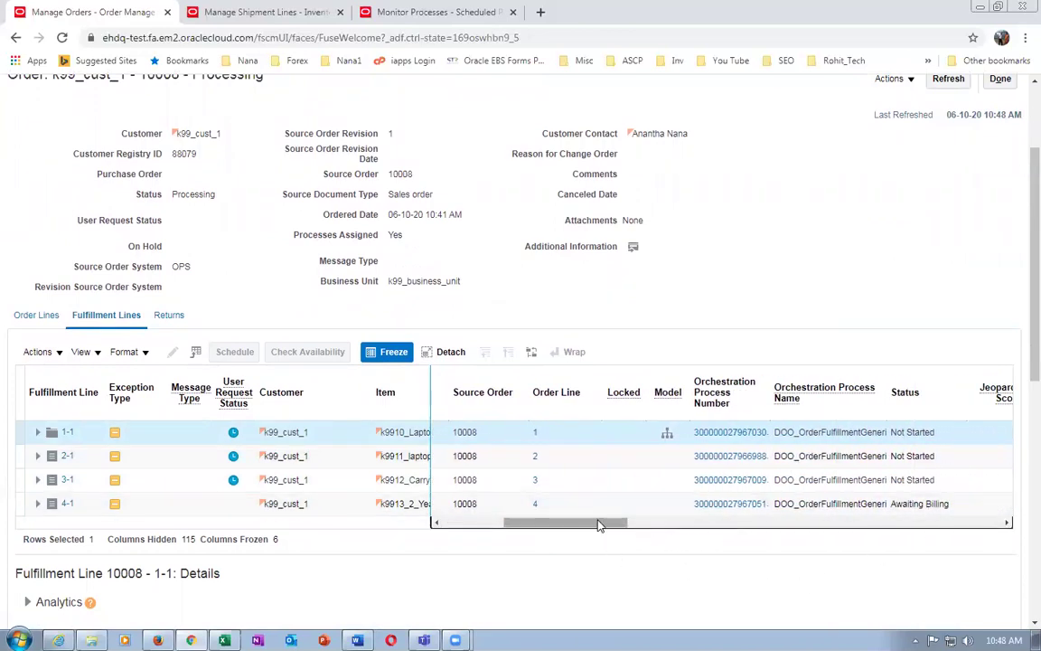
left_click_drag(599, 524, 530, 525)
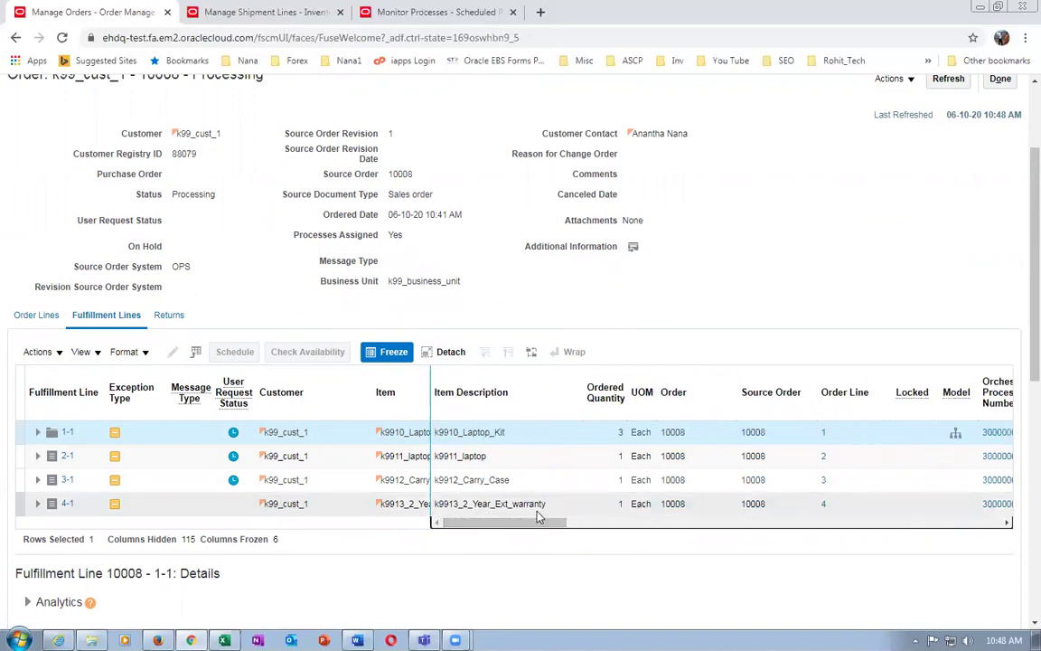
left_click_drag(511, 524, 616, 539)
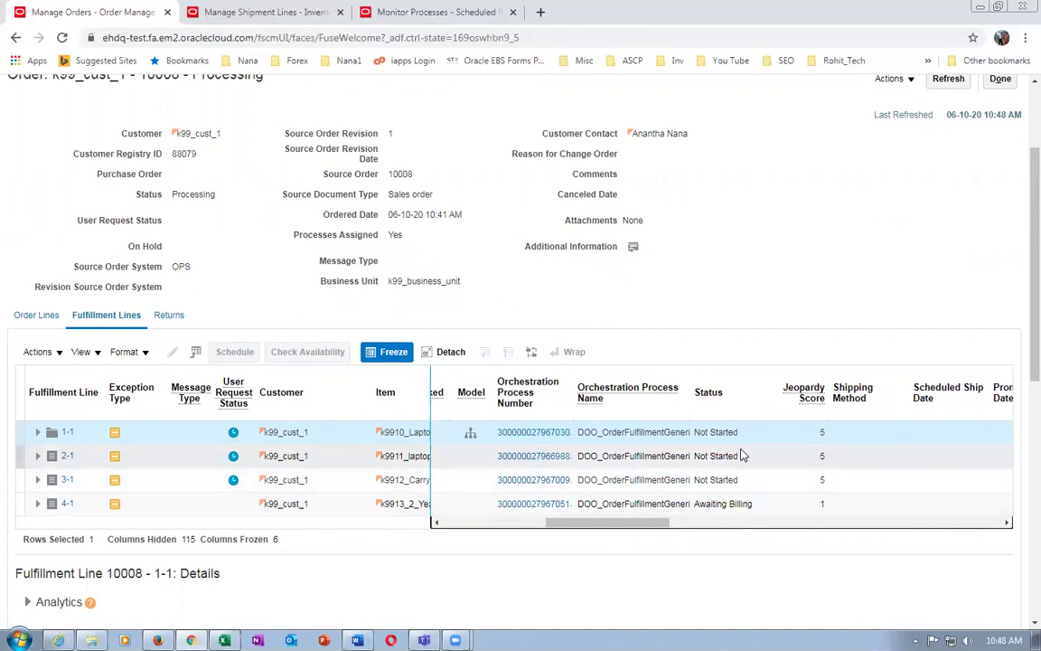
left_click(948, 81)
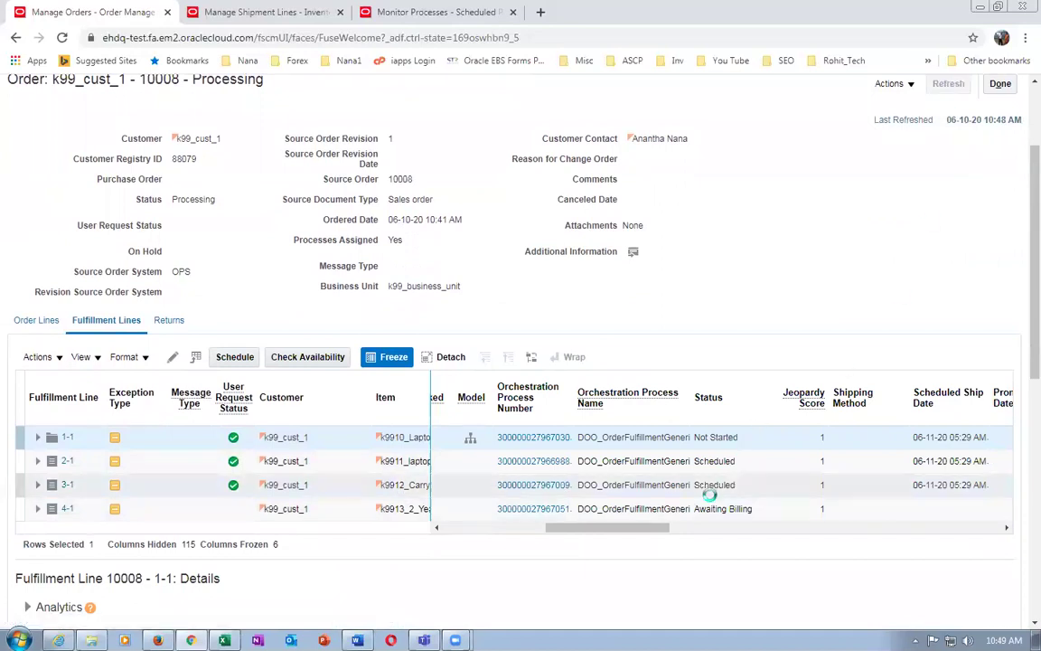
left_click_drag(607, 536, 435, 546)
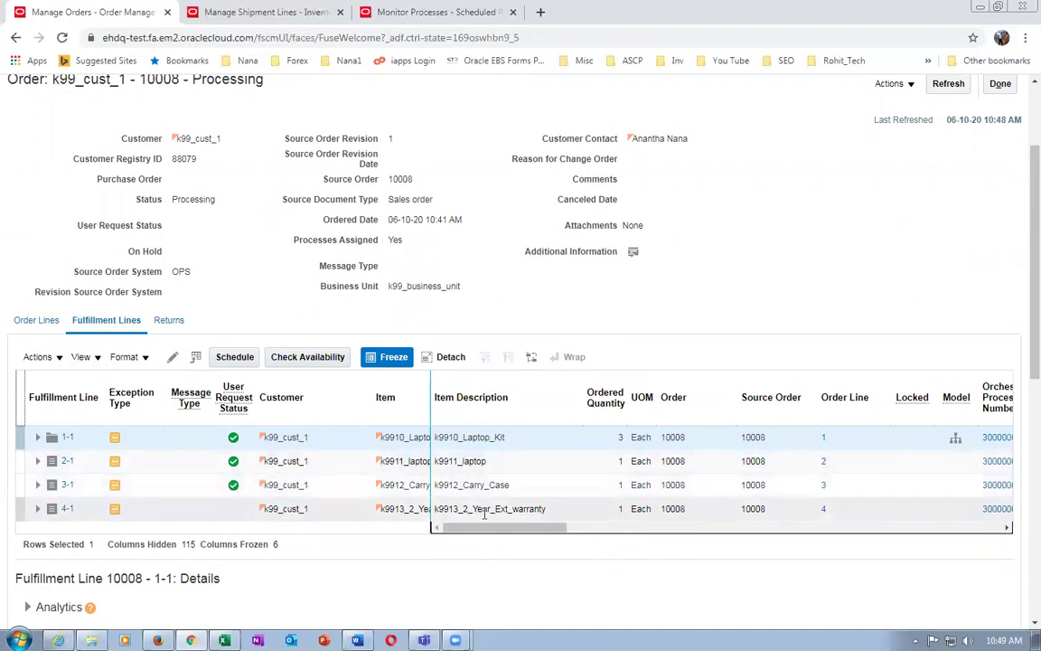
- Refresh the order repeatedly and expand kit fulfillment line 1-1 to check the status of its component lines
left_click_drag(488, 530, 539, 540)
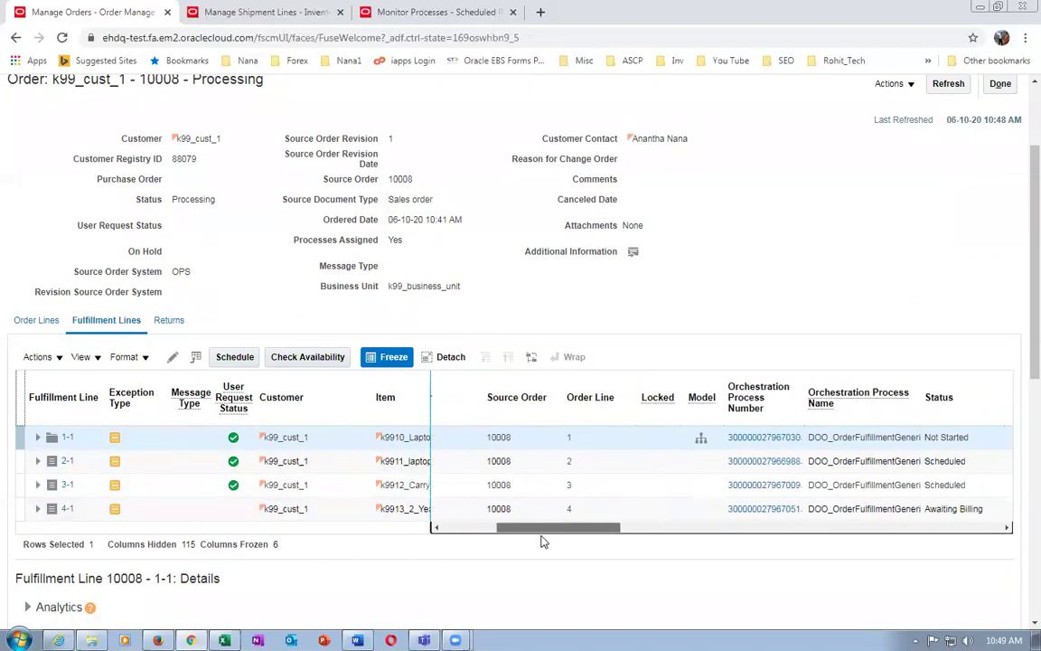
left_click(948, 84)
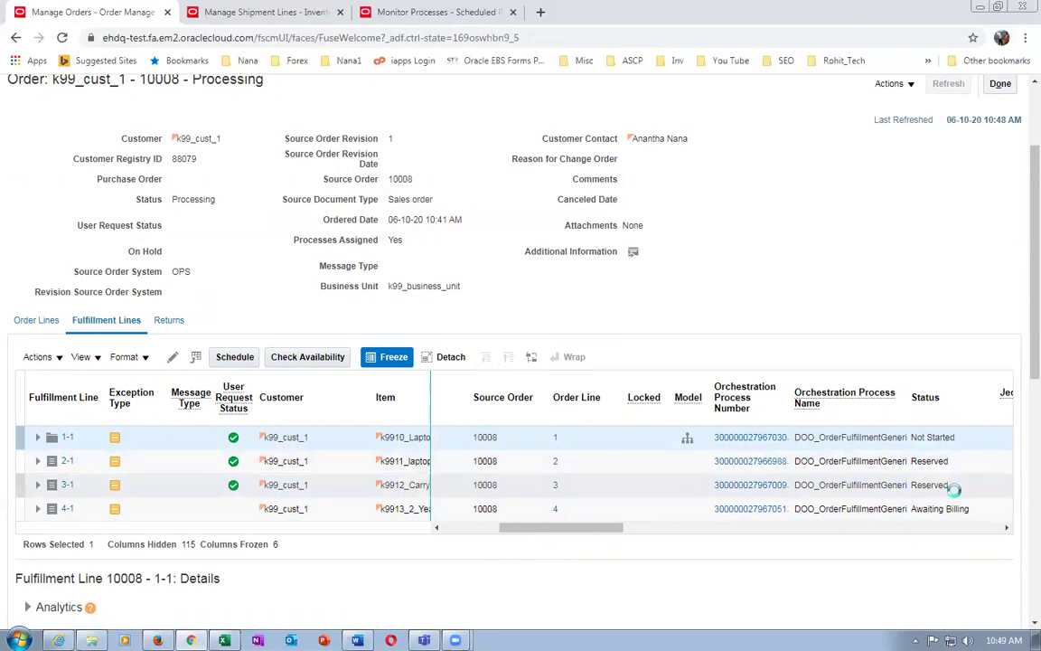
left_click(946, 84)
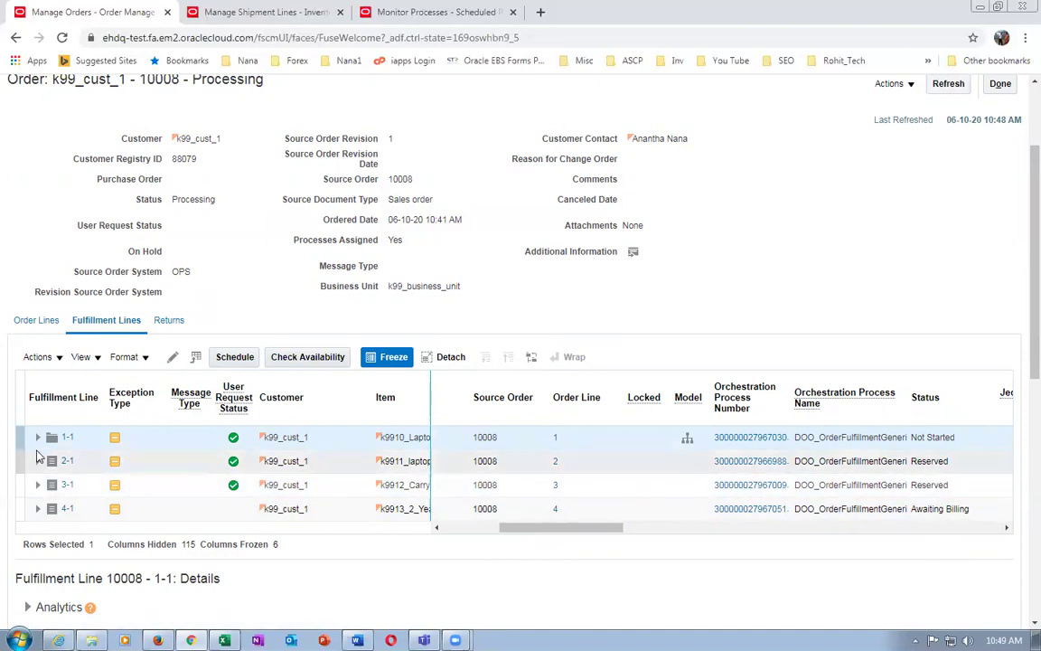
left_click(40, 439)
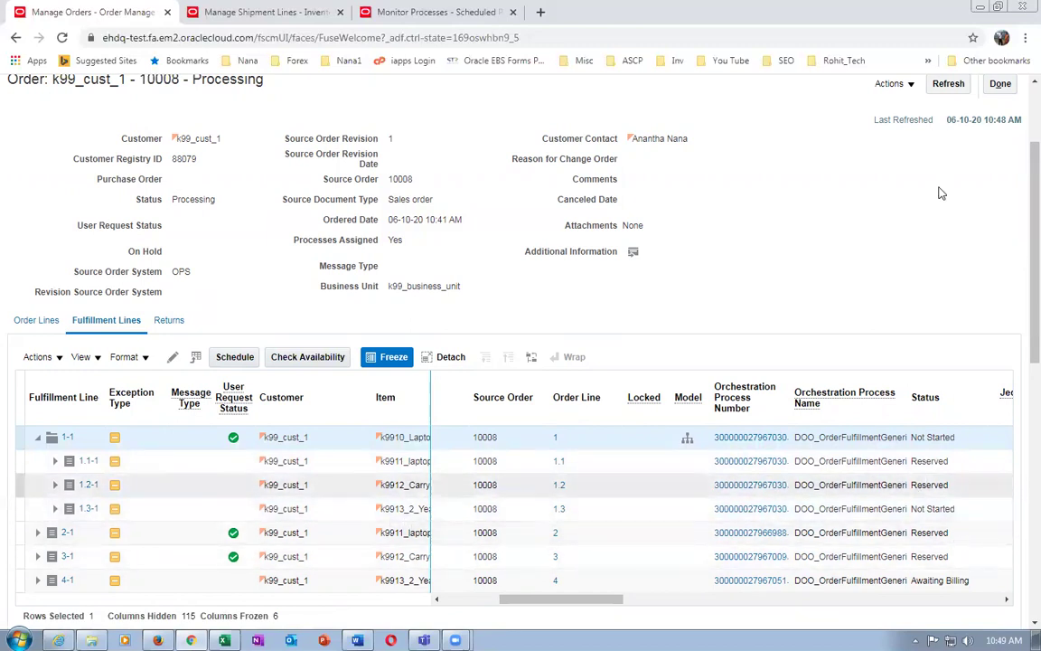
left_click(948, 83)
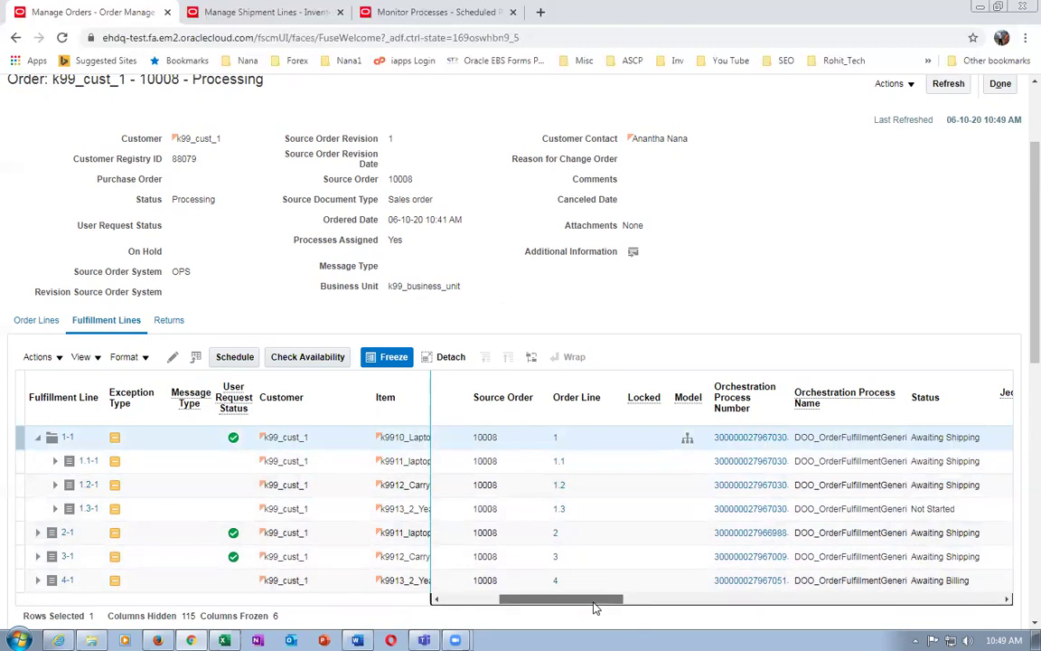
left_click_drag(595, 606, 607, 609)
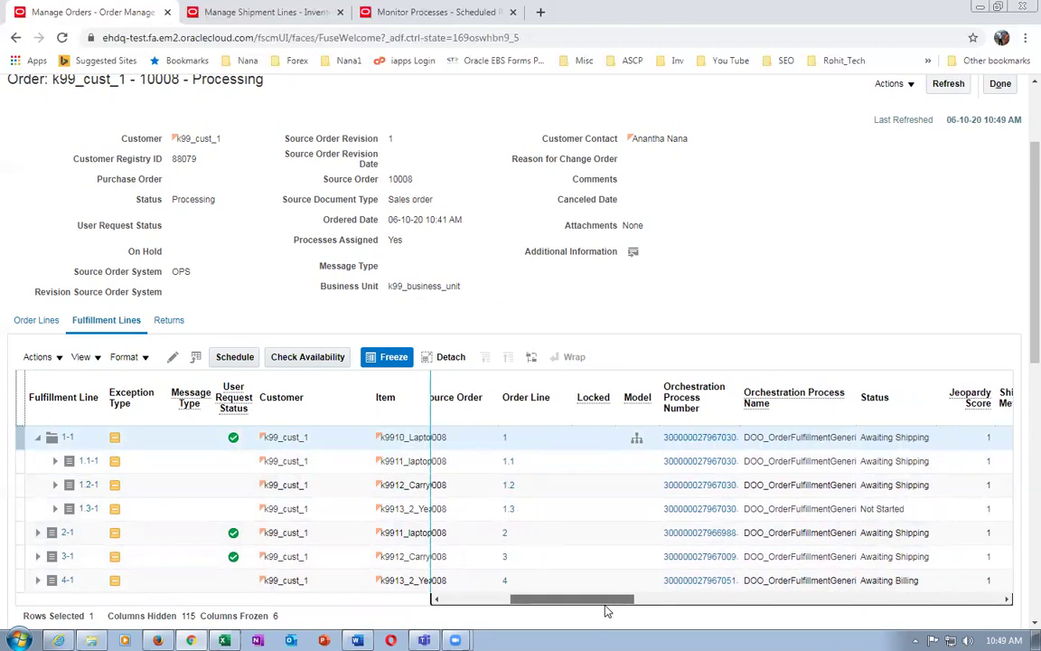
- Examine the status of kit line 1-1, its components 1.1-1 to 1.3-1, and the separate lines 2-1, 3-1 and 4-1
left_click(927, 512)
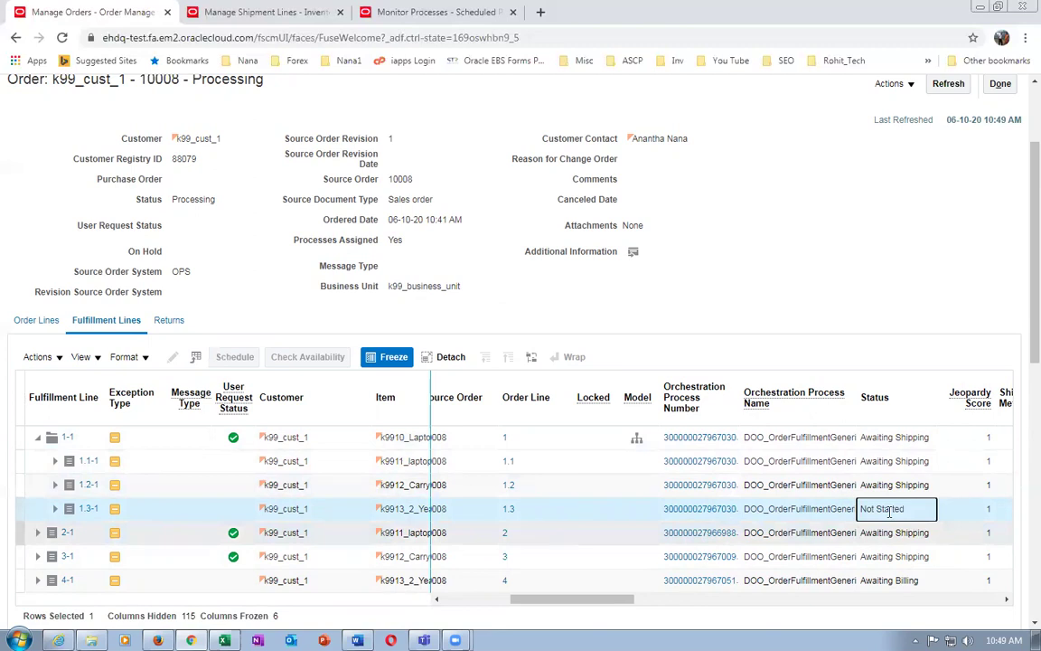
left_click(890, 437)
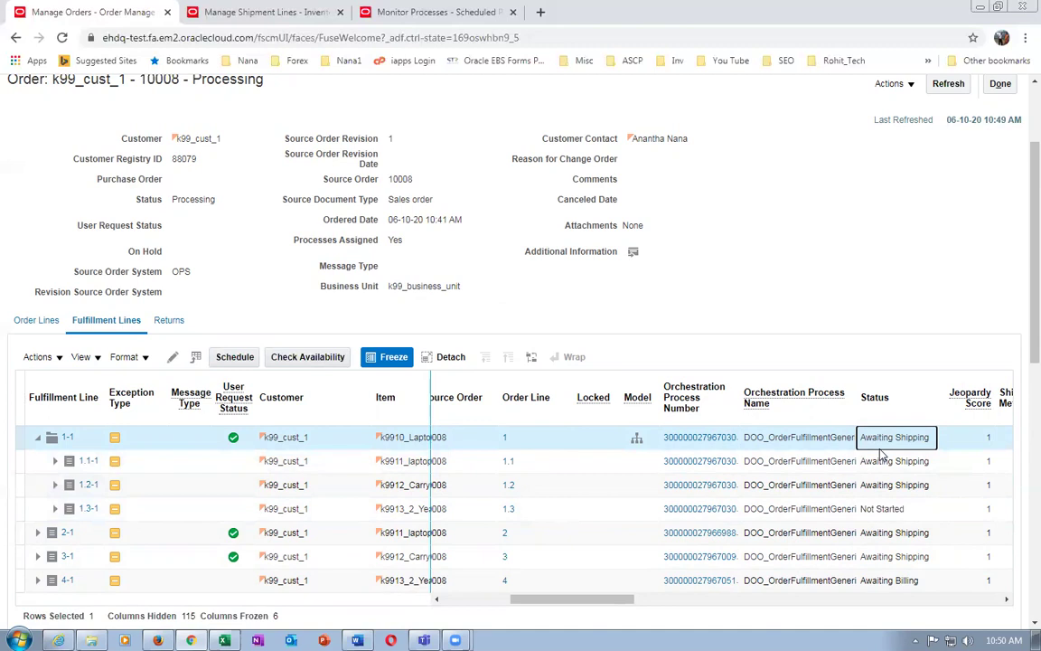
left_click(918, 461)
left_click(915, 485)
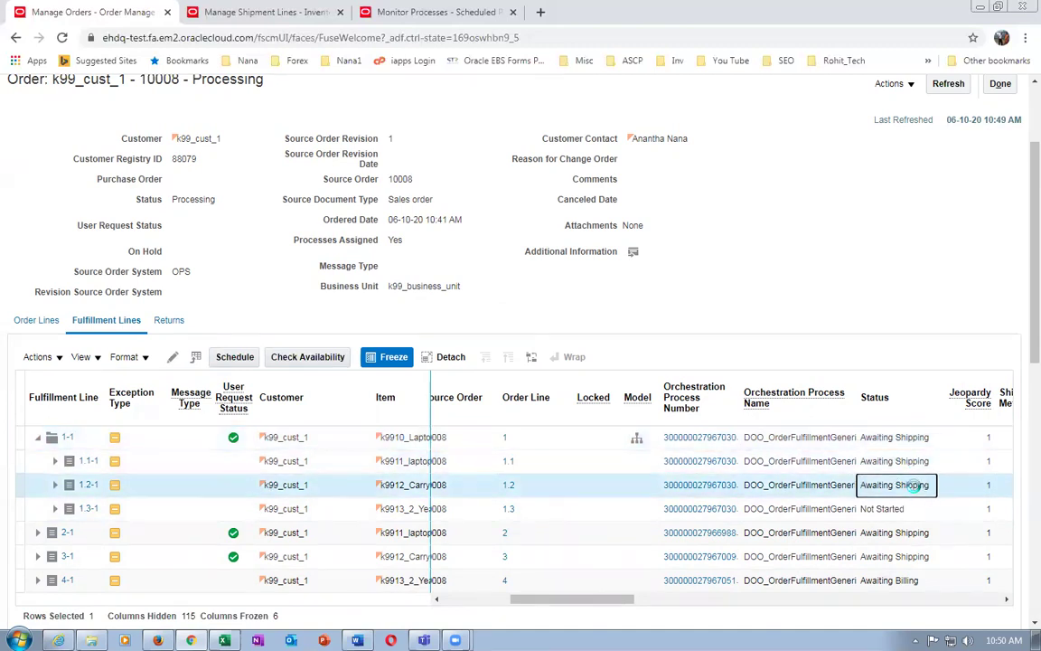
left_click(914, 533)
left_click(914, 557)
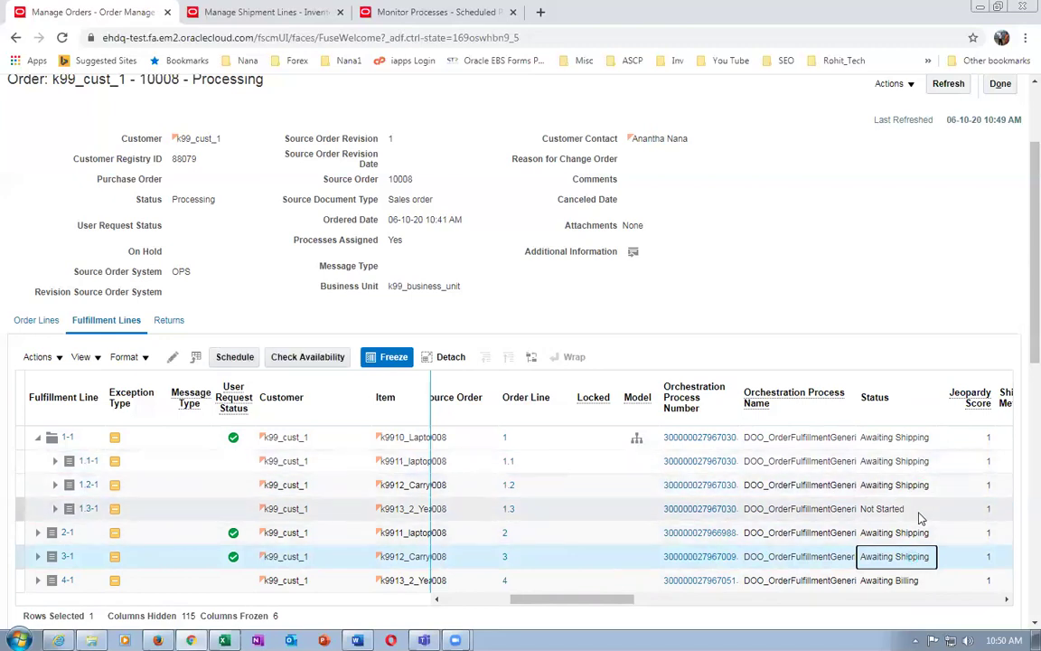
left_click(924, 581)
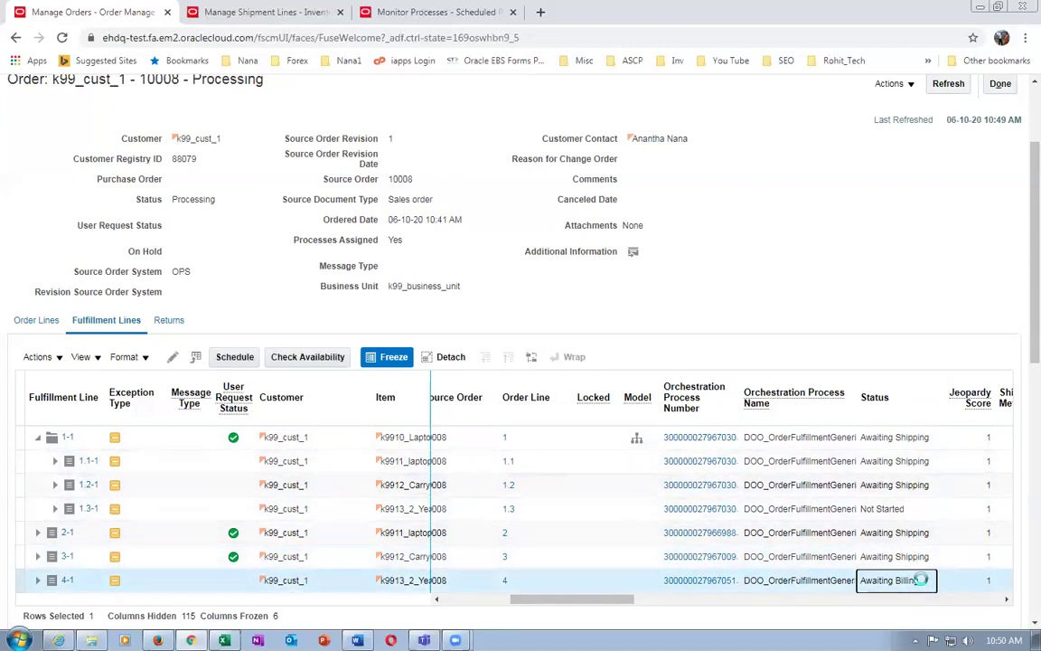
left_click(920, 509)
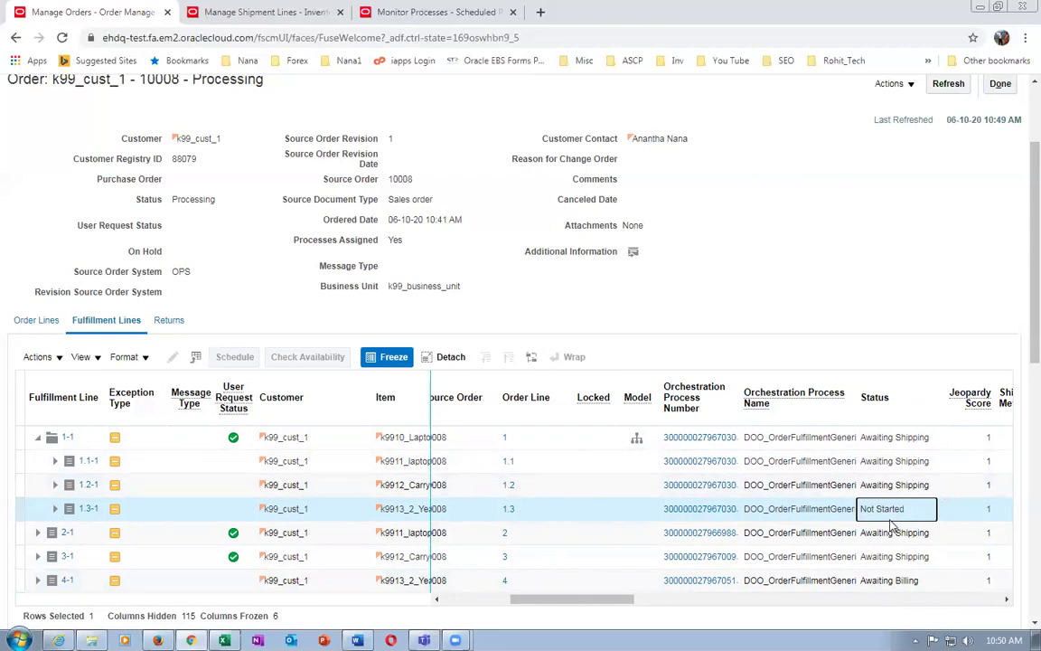
left_click(863, 437)
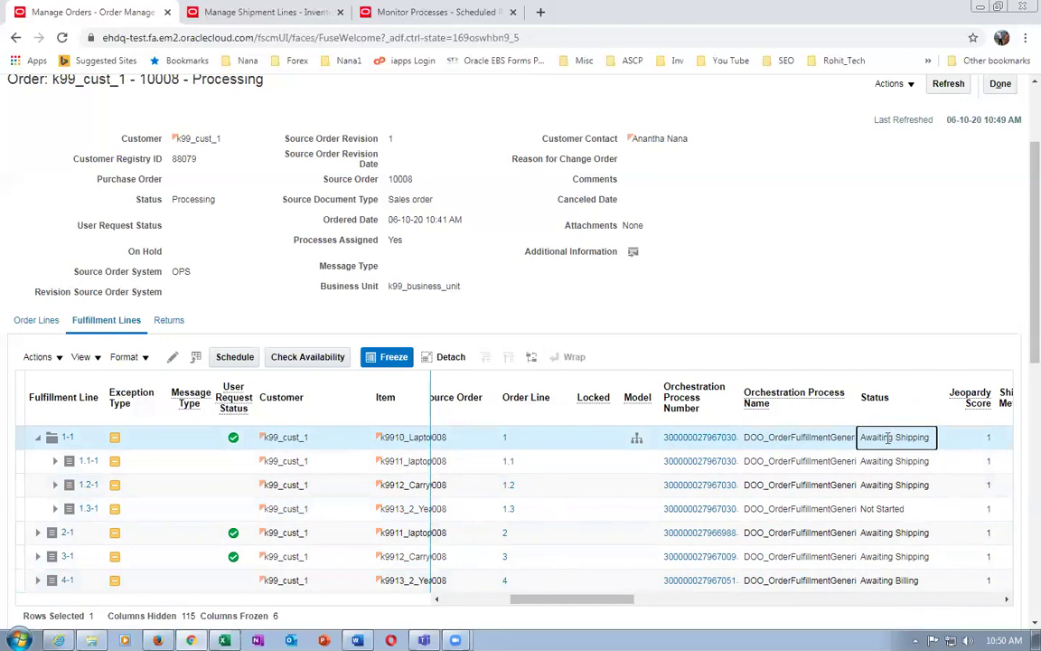
- Duplicate the Monitor Processes browser tab to get another Oracle Applications session page
left_click(403, 12)
right_click(403, 12)
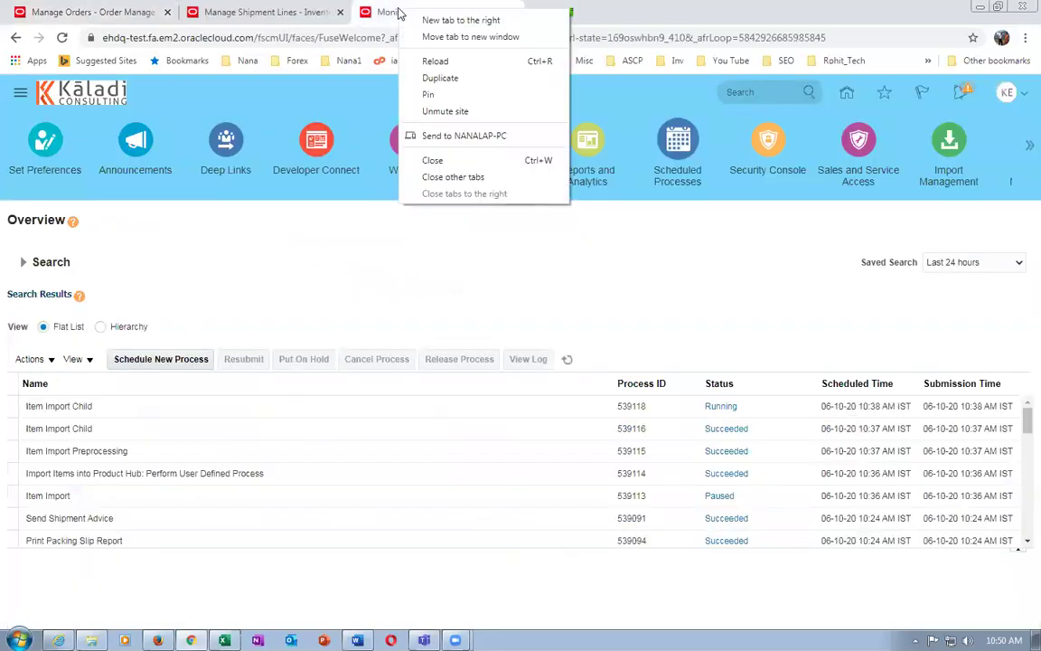
left_click(440, 78)
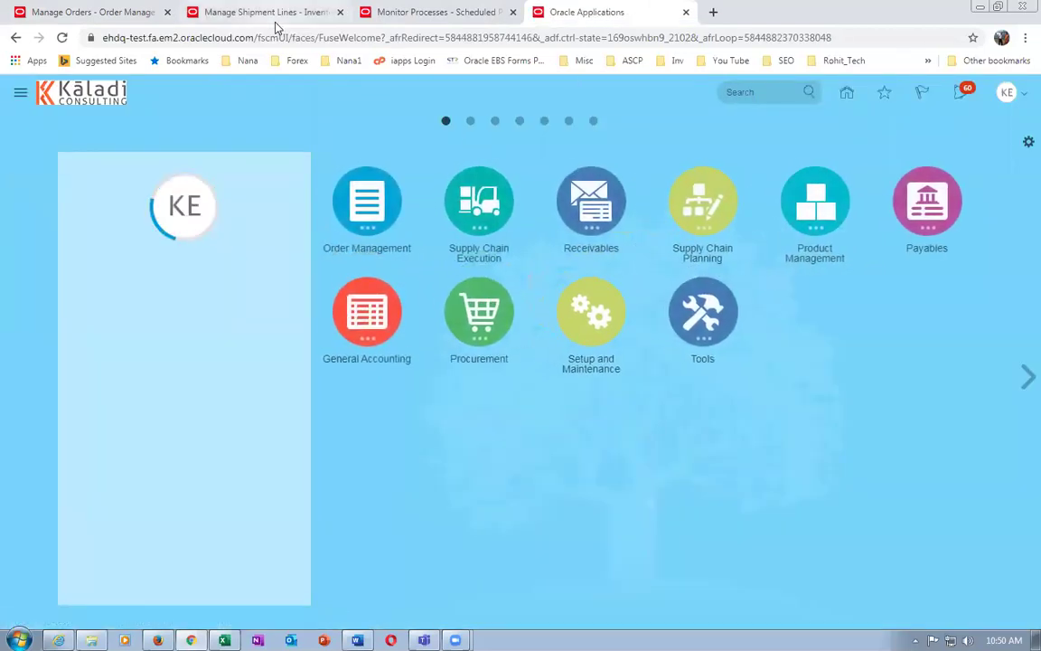
- Look up the source order number in the order and search Manage Shipment Lines for that order
left_click(251, 17)
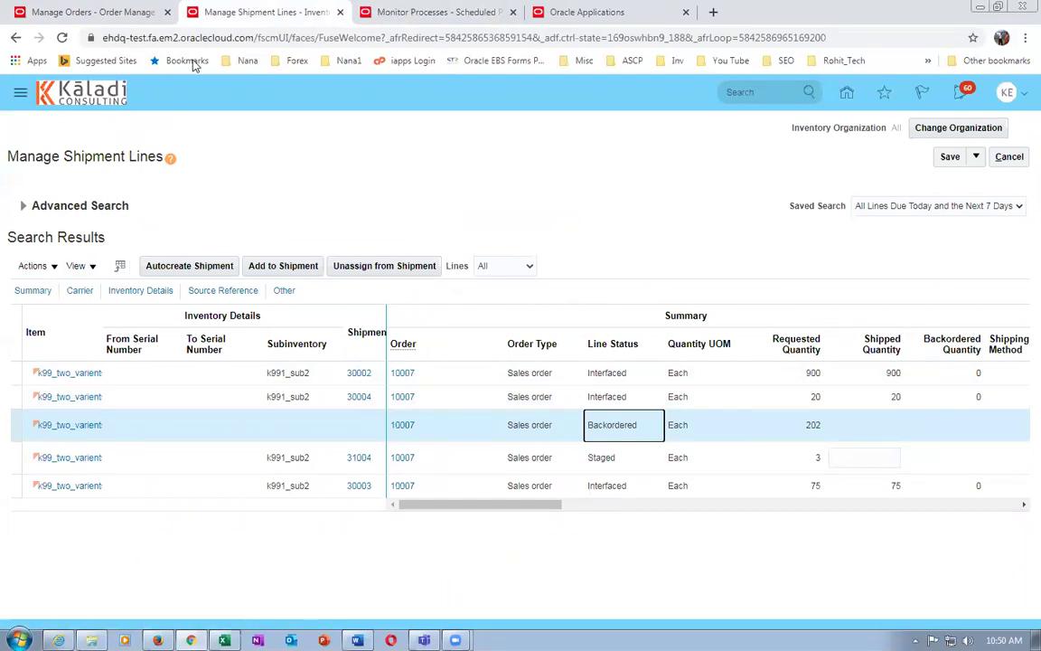
left_click(95, 9)
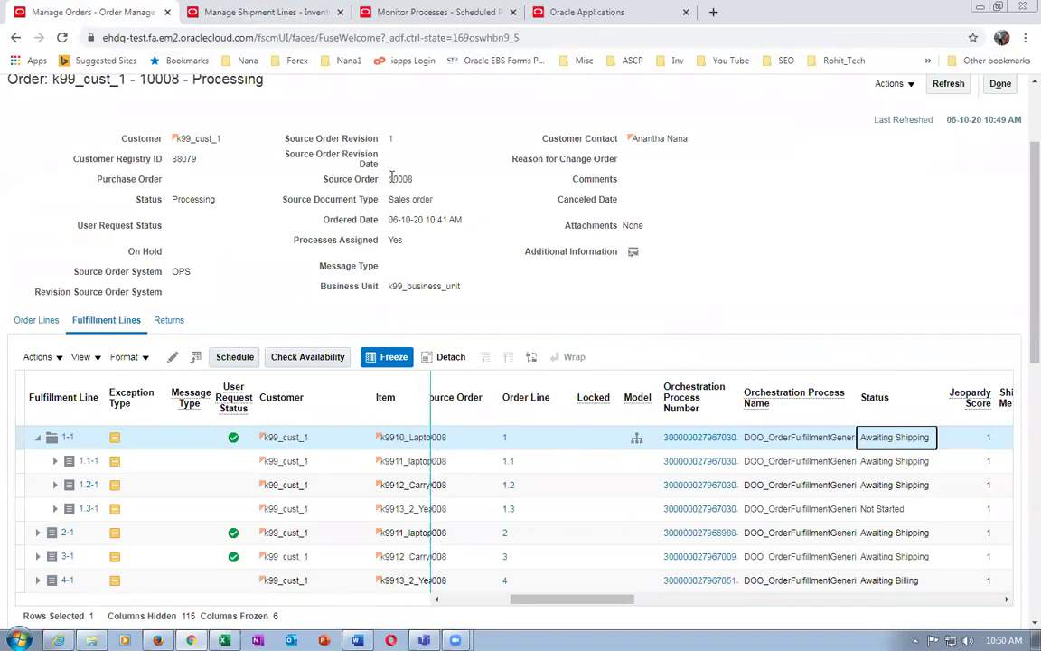
left_click_drag(390, 178, 418, 185)
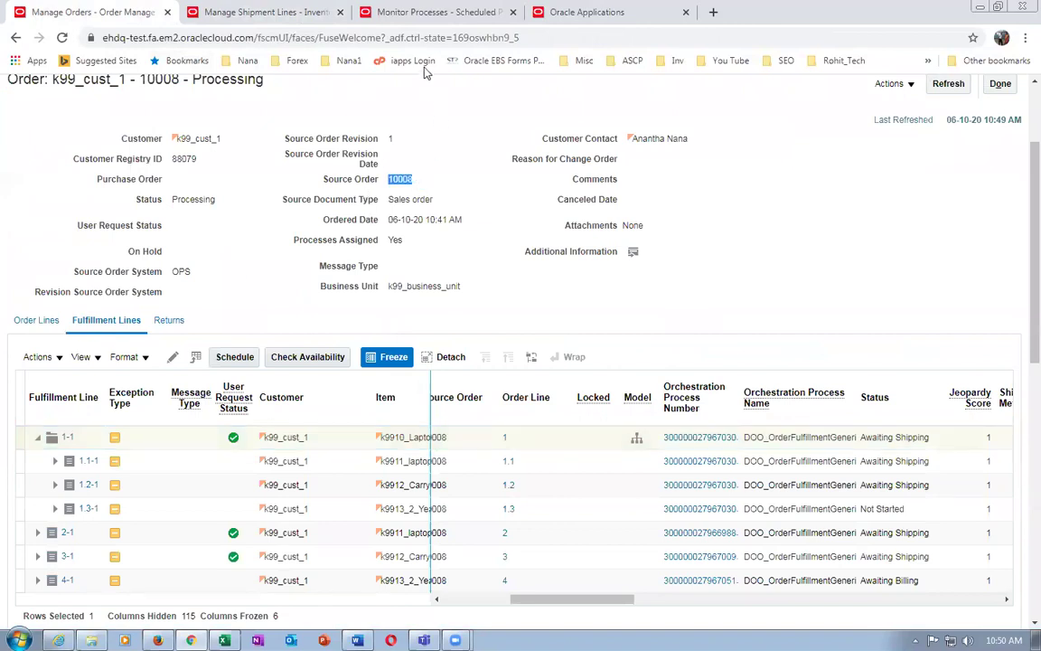
left_click(253, 11)
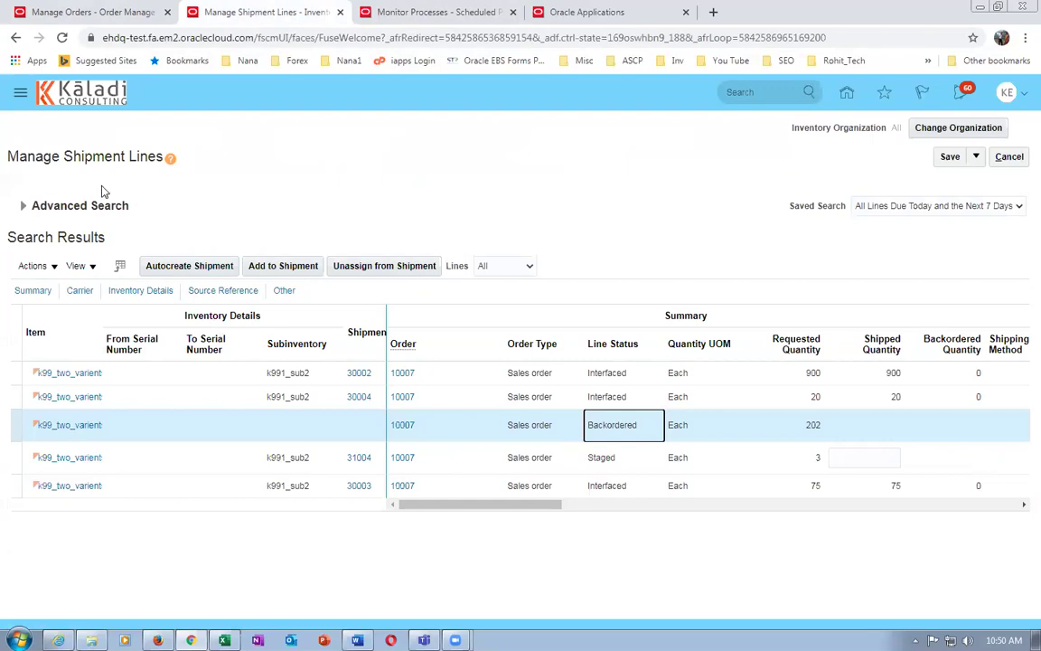
left_click(25, 207)
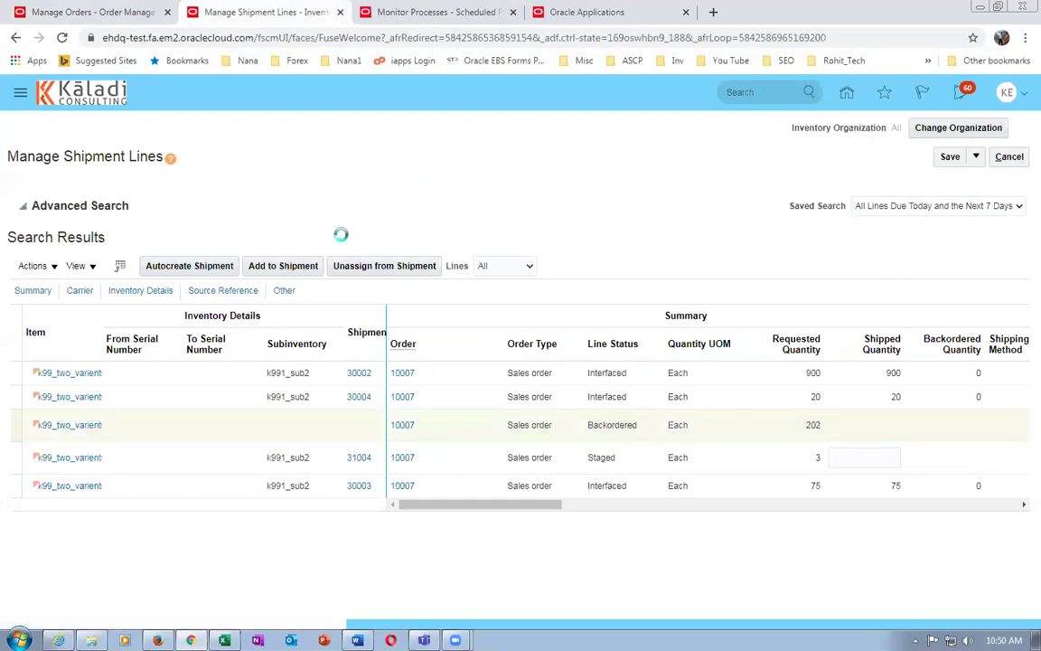
left_click(277, 262)
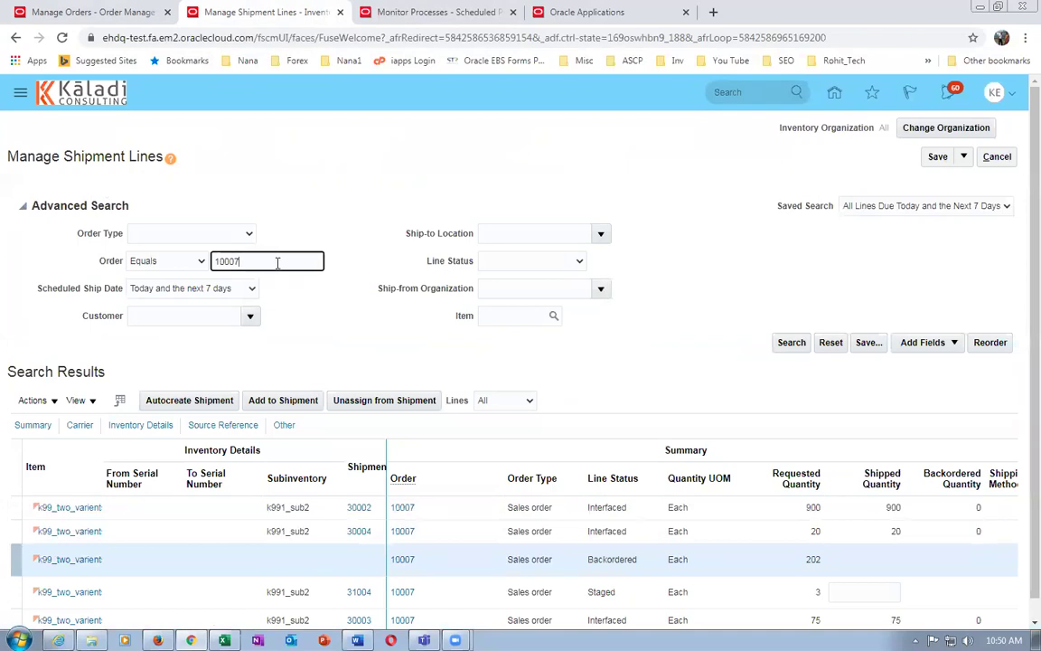
type("8")
left_click(792, 343)
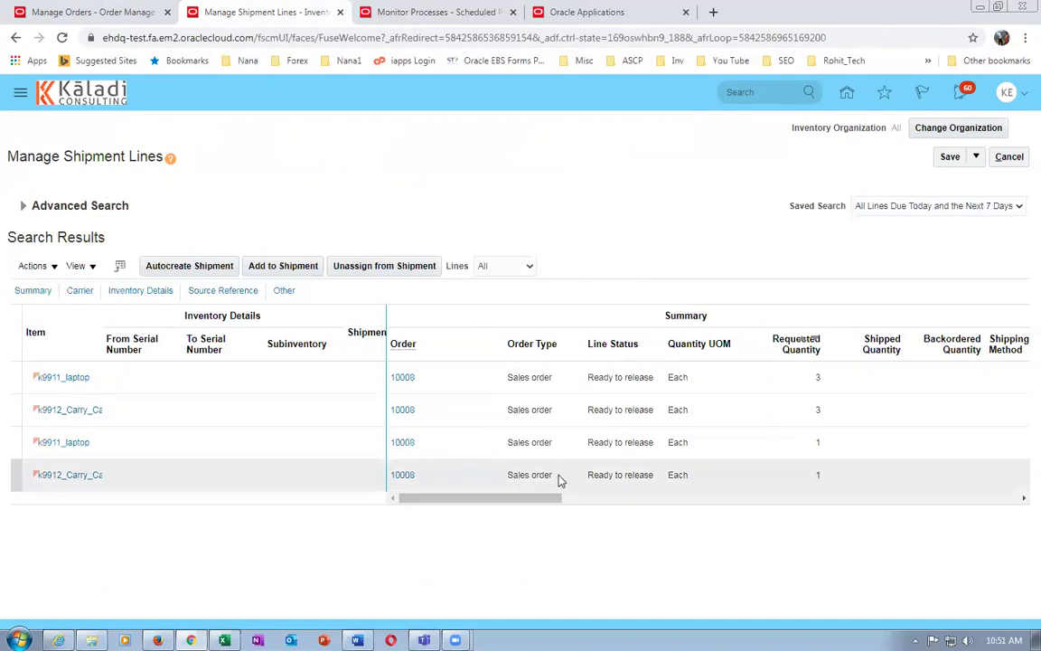
- Autocreate one shipment for all four k9911_laptop and k9912_Carry_Case shipment lines and acknowledge the confirmation
left_click(11, 377)
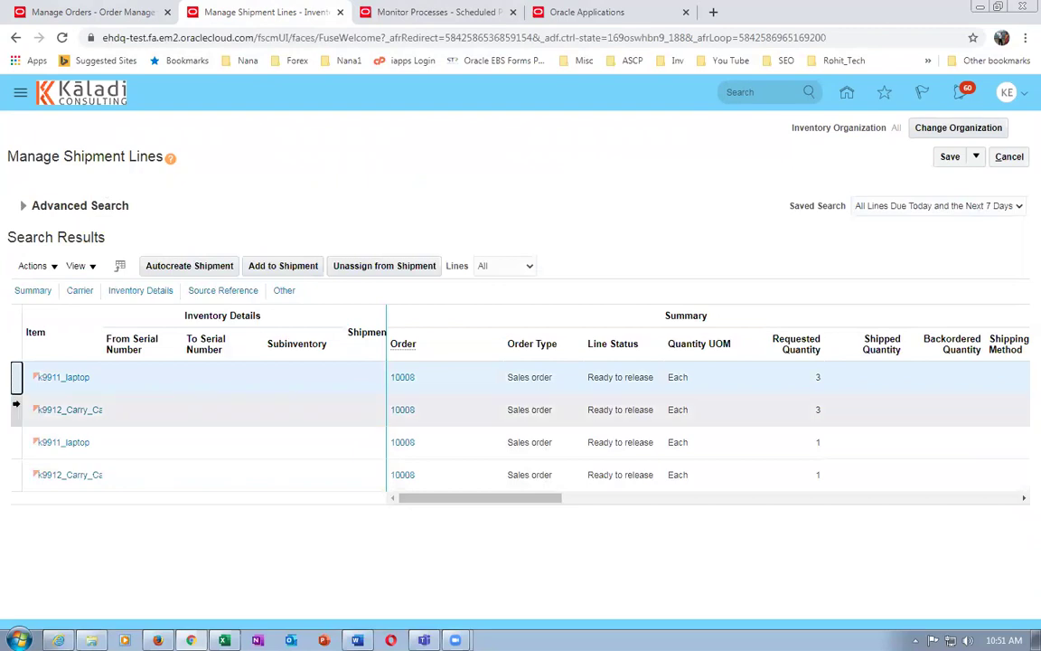
left_click(13, 409, "ctrl")
left_click(15, 442, "ctrl")
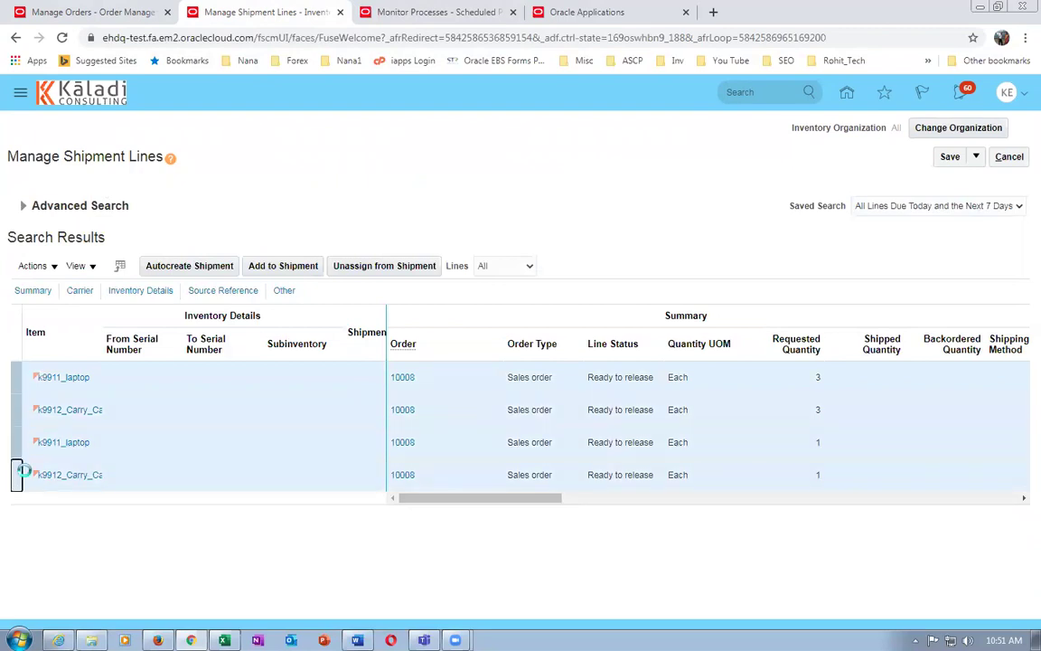
left_click(200, 267)
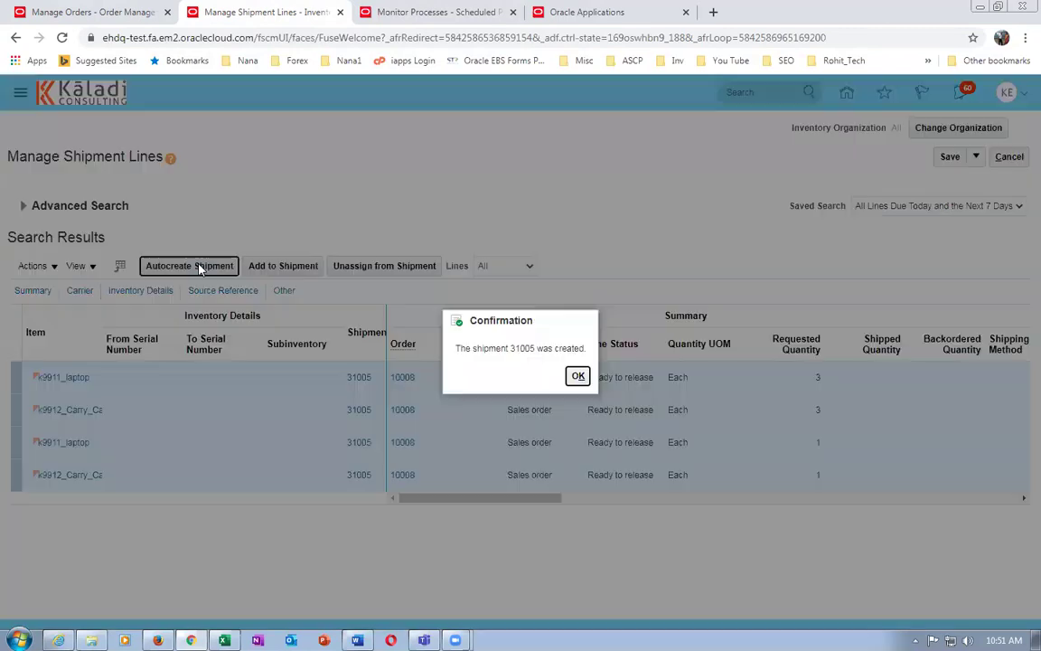
left_click(579, 377)
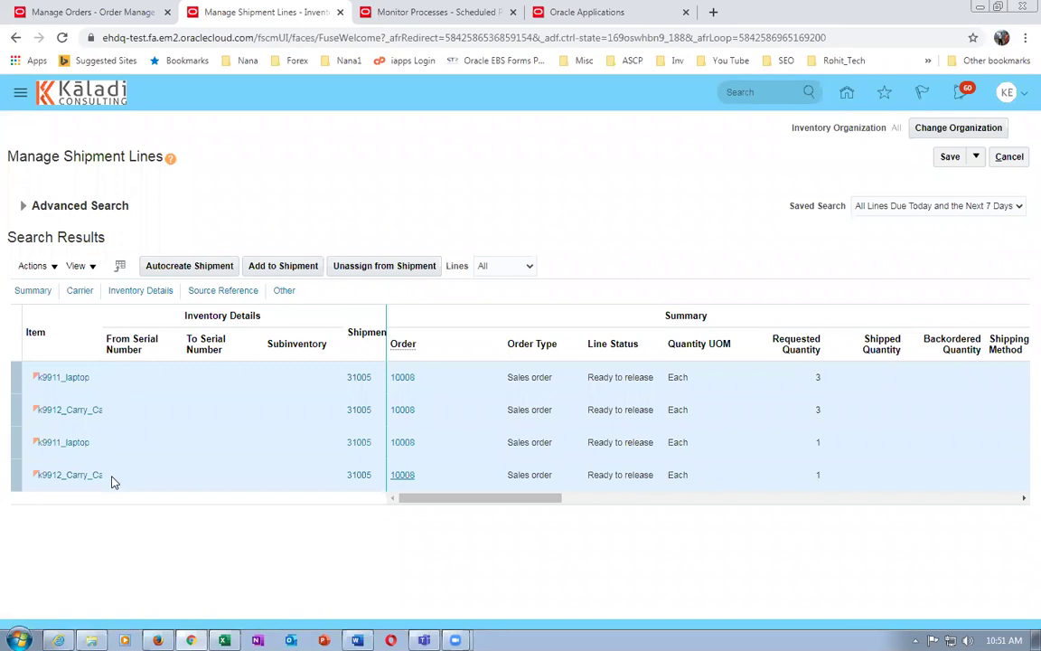
- Open the new shipment, pick release it, acknowledge the confirmation, and save and close the shipment
left_click(359, 377)
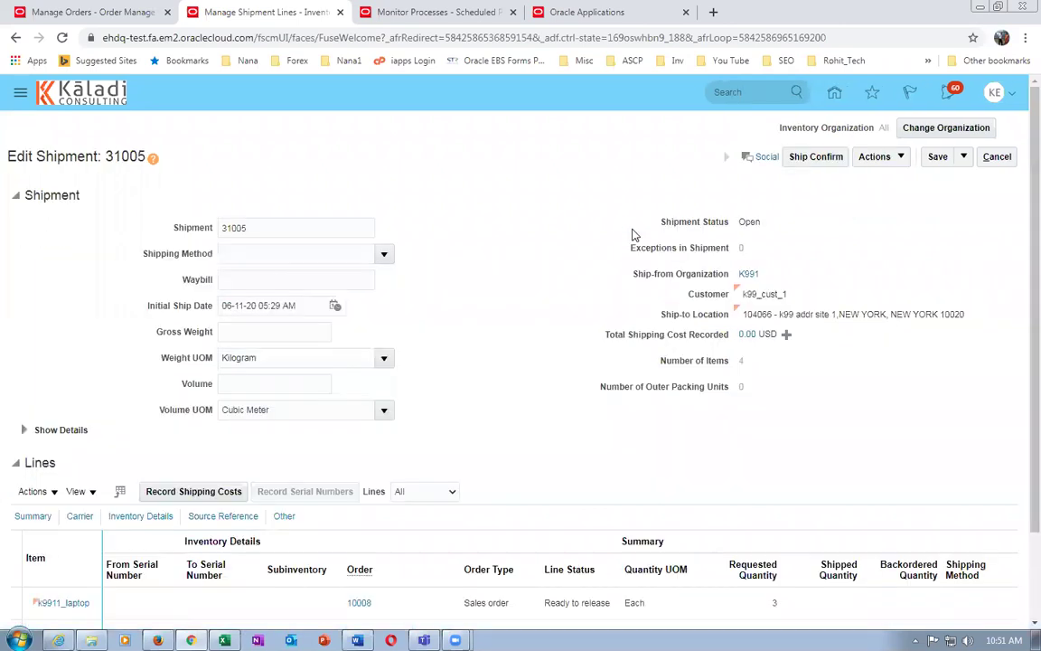
left_click(870, 157)
left_click(882, 242)
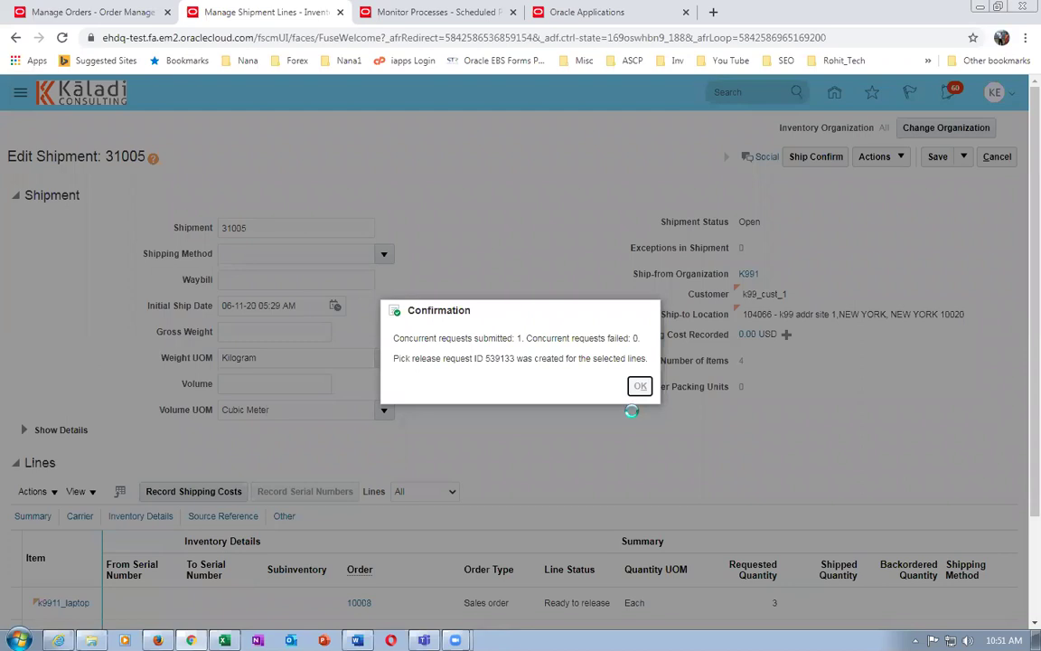
left_click(640, 387)
left_click(966, 158)
left_click(967, 179)
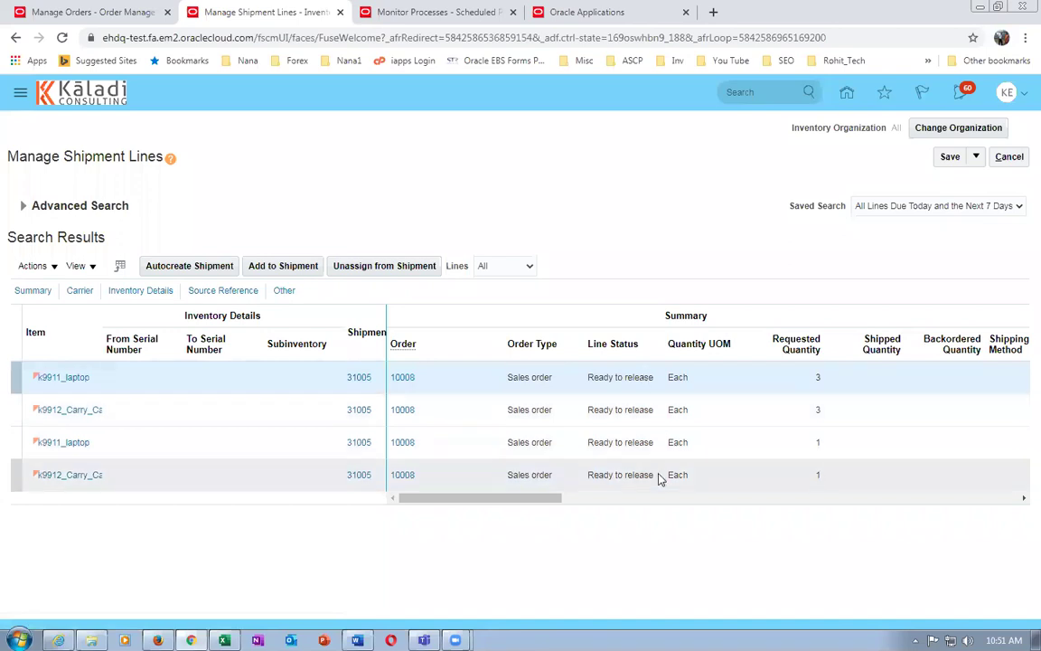
- Rerun the shipment line search for the order repeatedly and check the line status and subinventory of the four lines
left_click(25, 205)
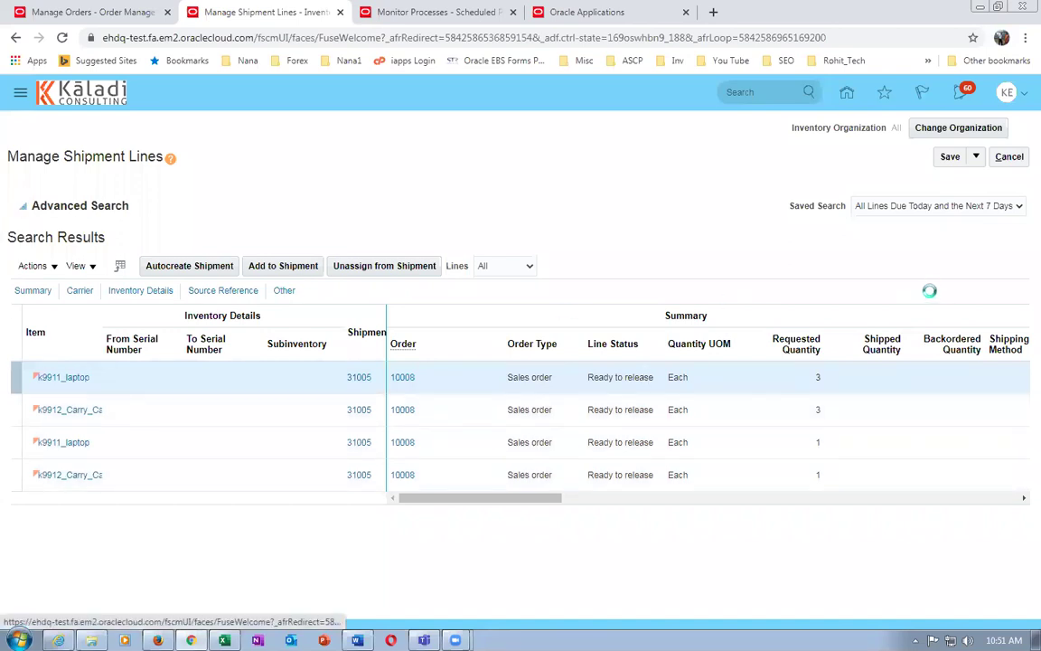
left_click(799, 346)
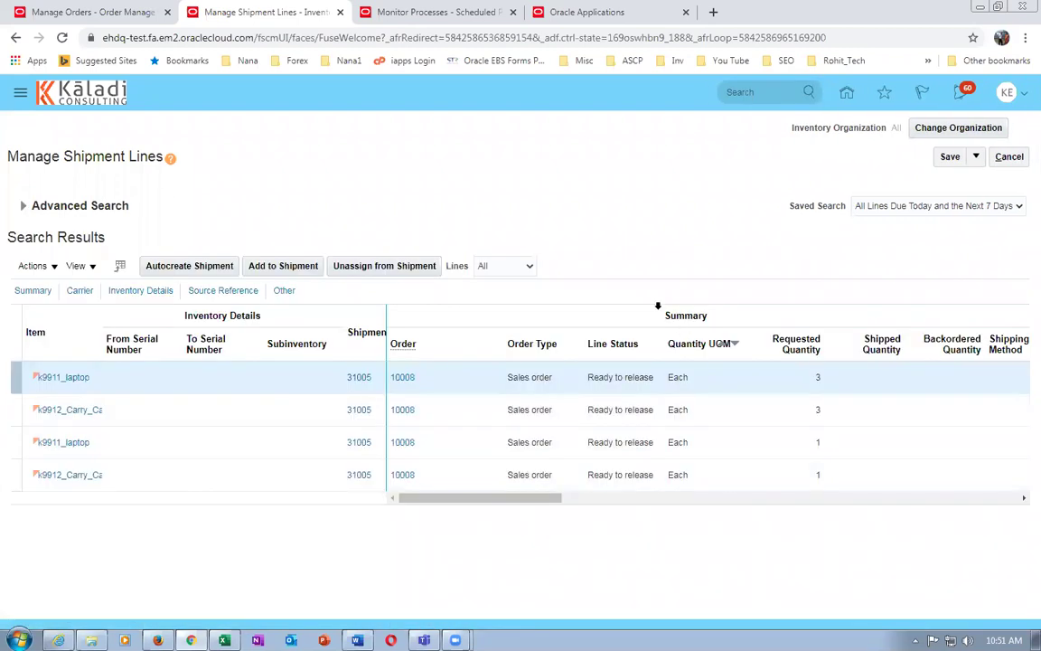
left_click(25, 207)
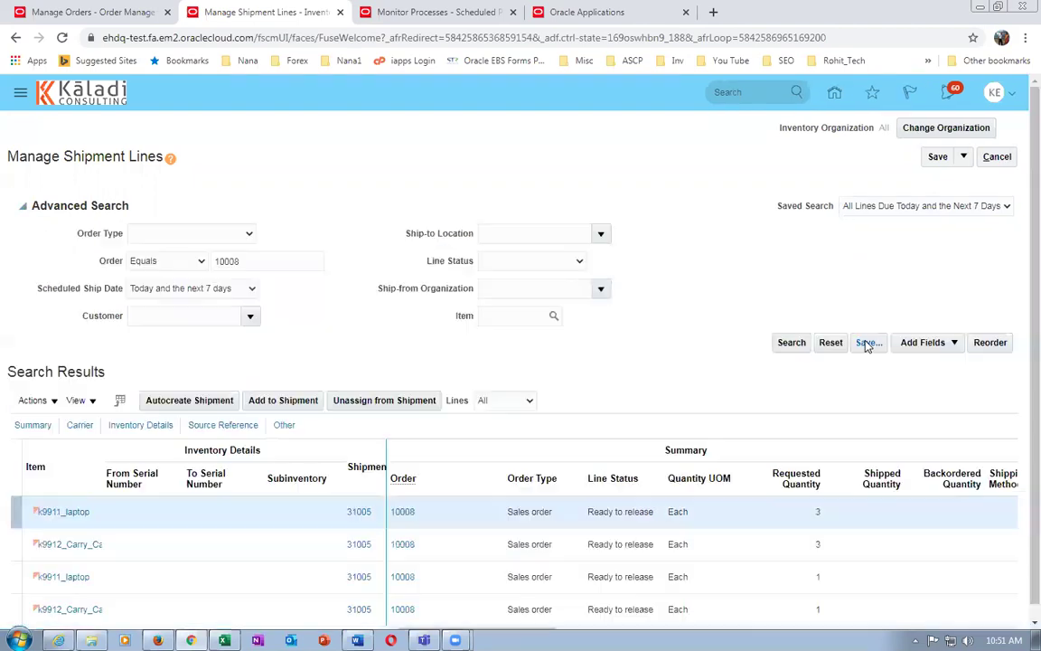
left_click(791, 342)
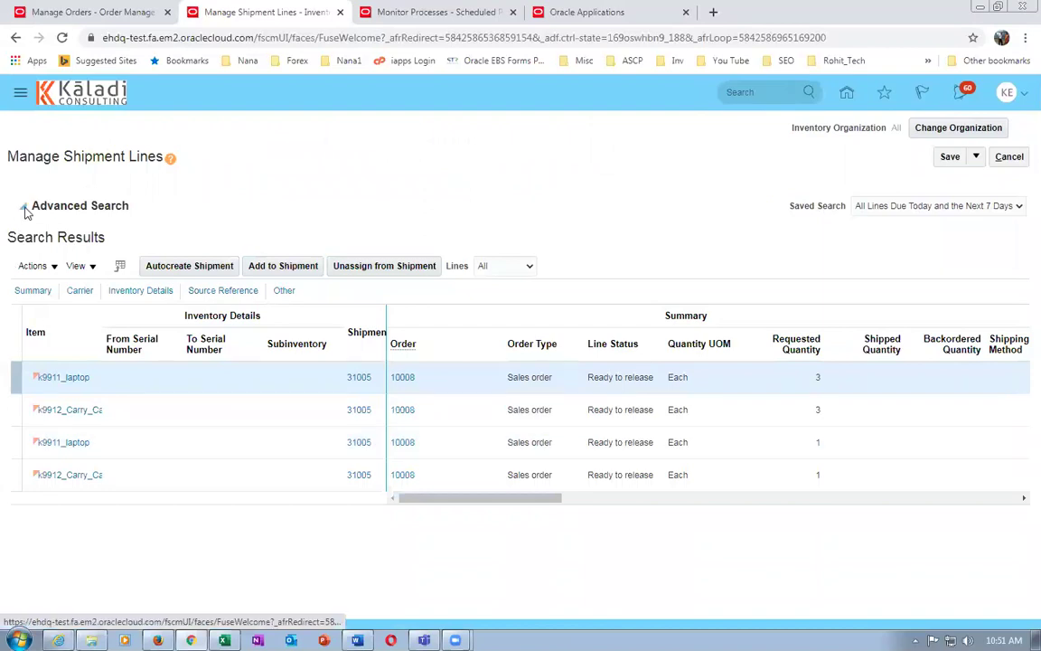
left_click(25, 207)
left_click(791, 342)
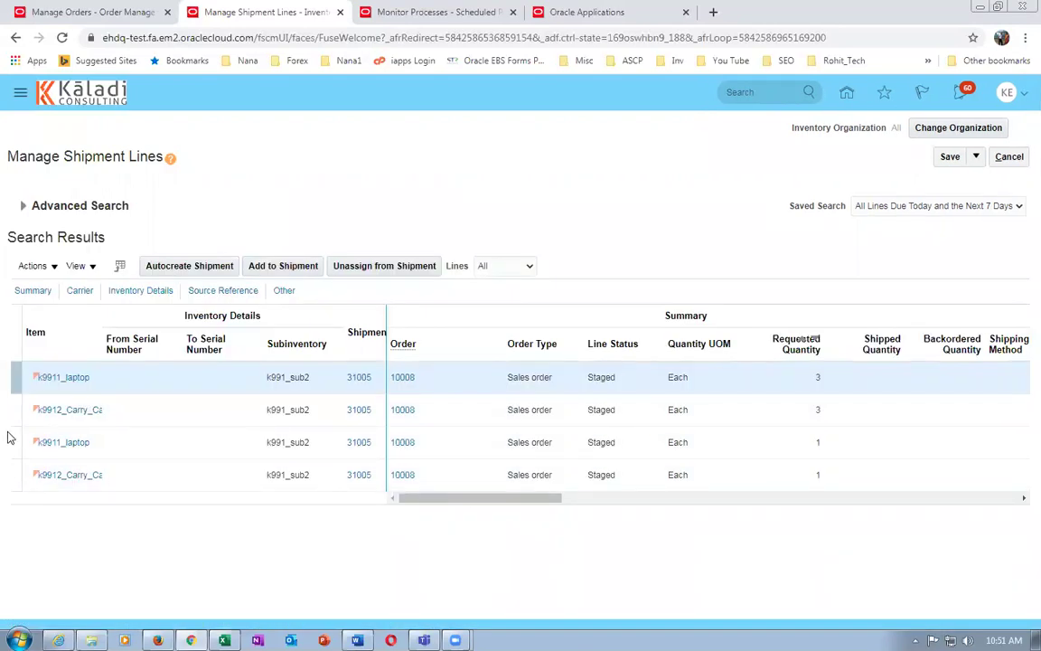
left_click(15, 378)
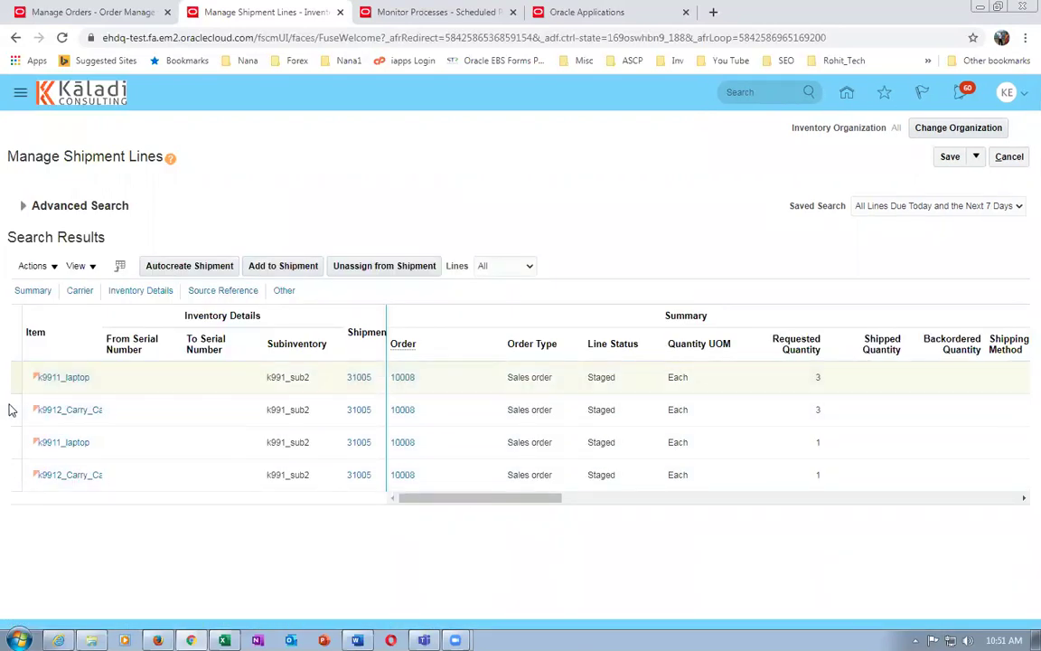
- Select the four staged shipment lines of the order, open their shipment and review the requested quantities of its lines
left_click(15, 409)
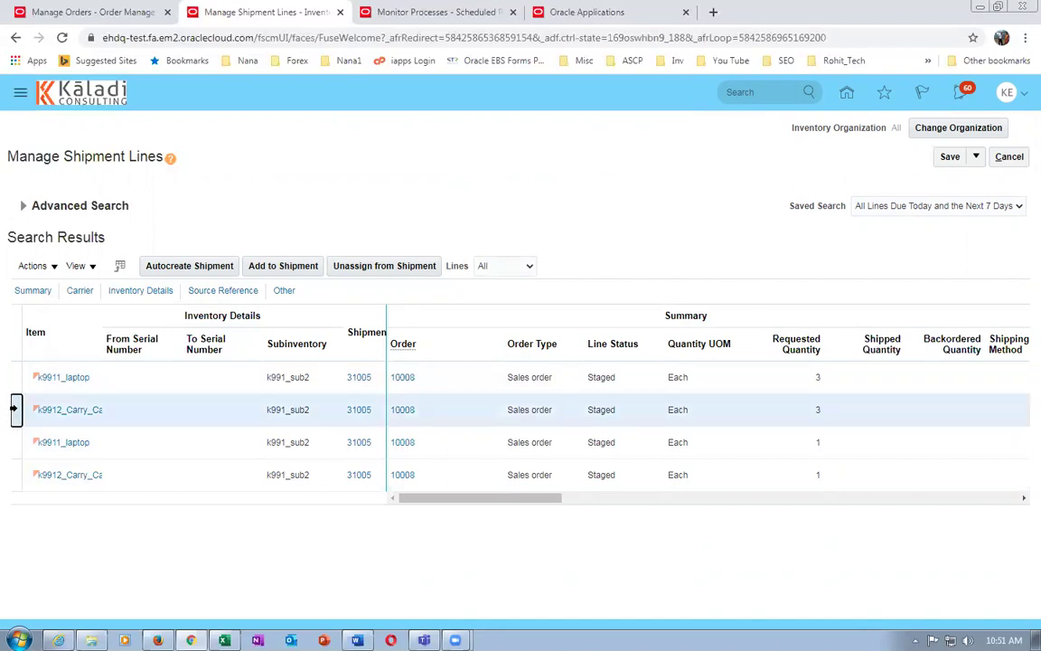
left_click(14, 442, "shift")
left_click(15, 475, "shift")
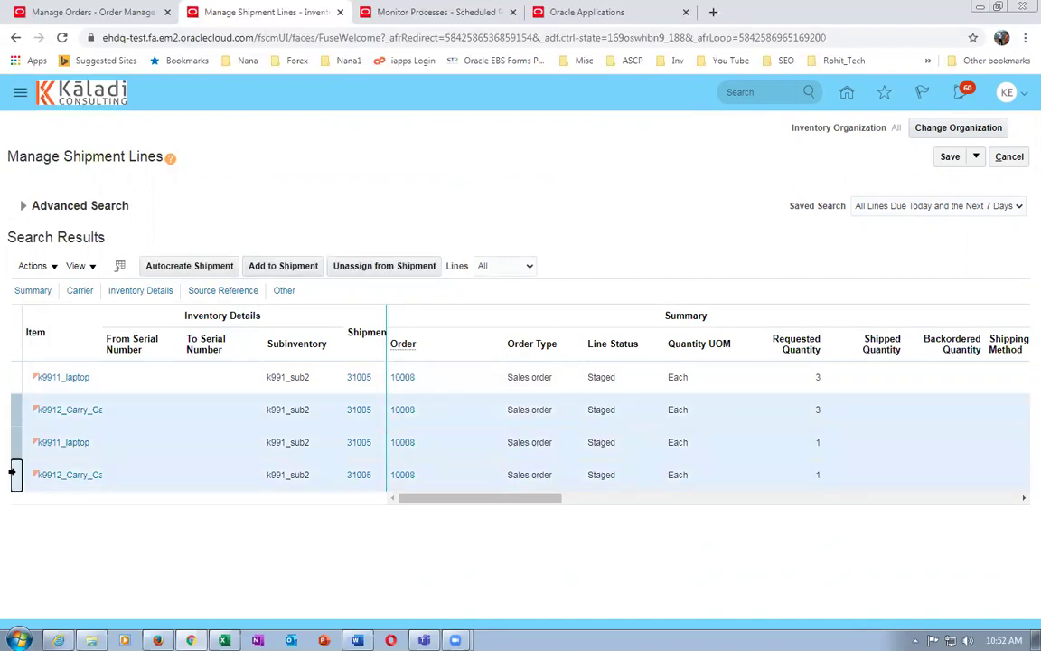
left_click(15, 377, "ctrl")
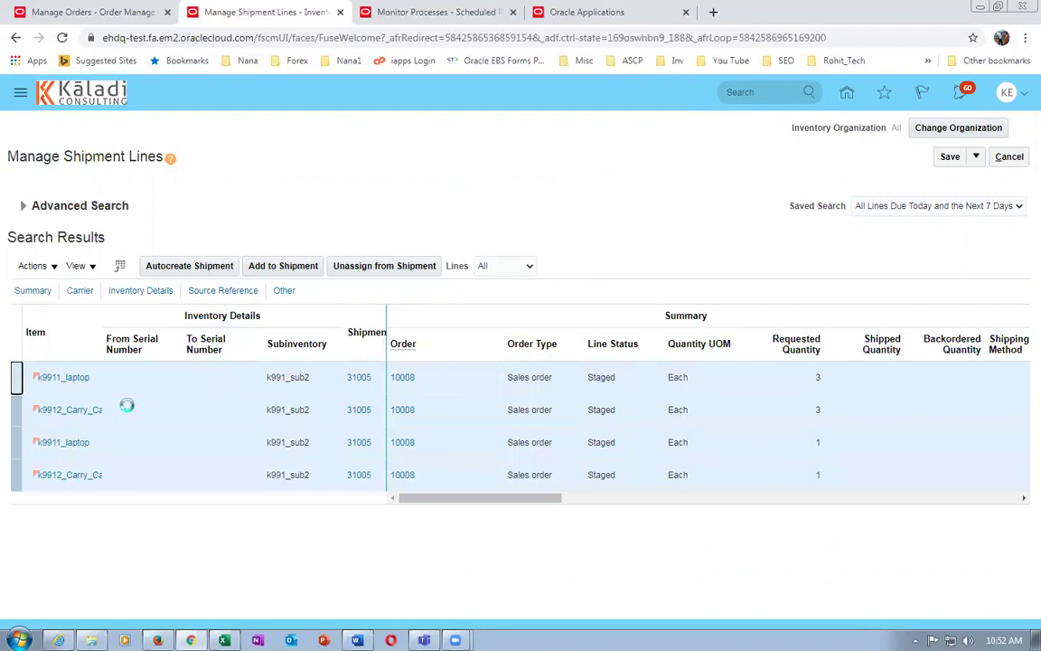
left_click(360, 378)
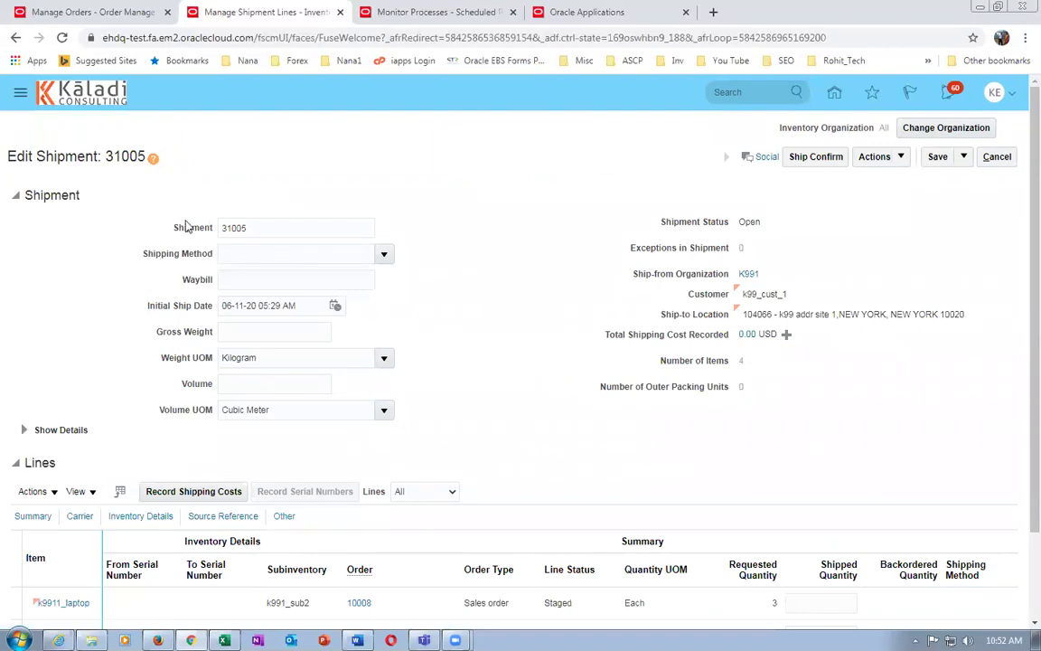
scroll(511, 275, "down", 2)
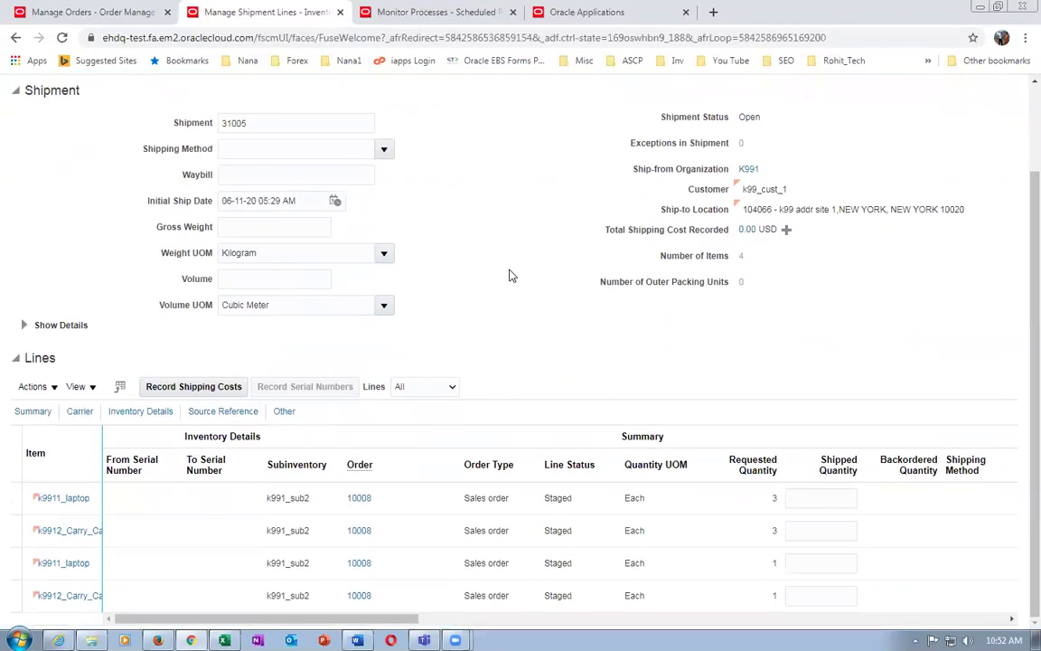
scroll(511, 274, "up", 2)
scroll(511, 276, "down", 2)
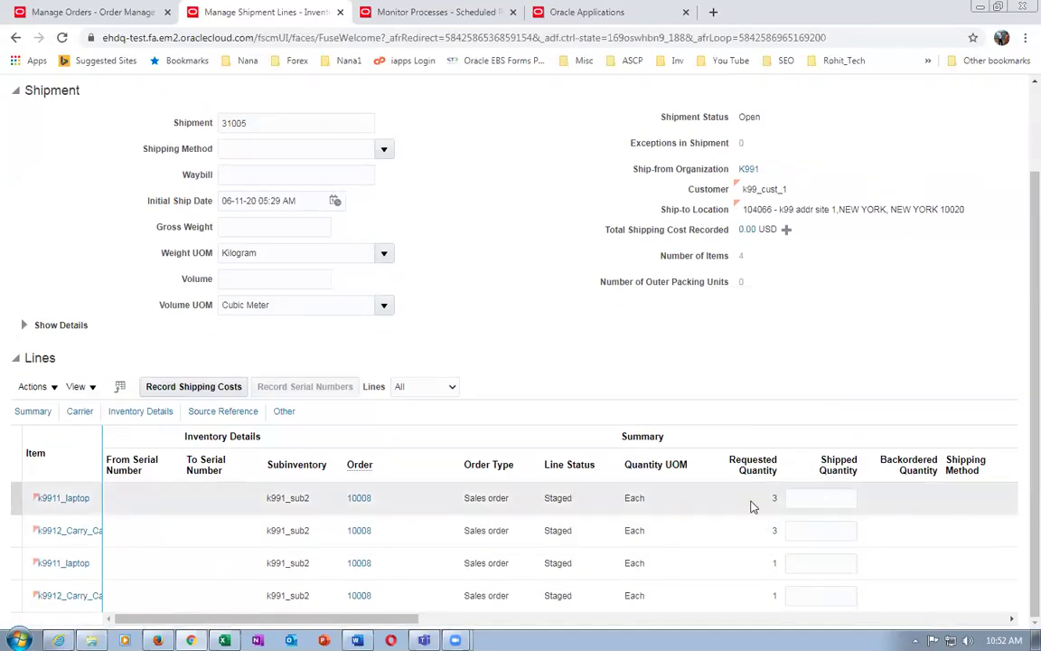
scroll(747, 497, "up", 2)
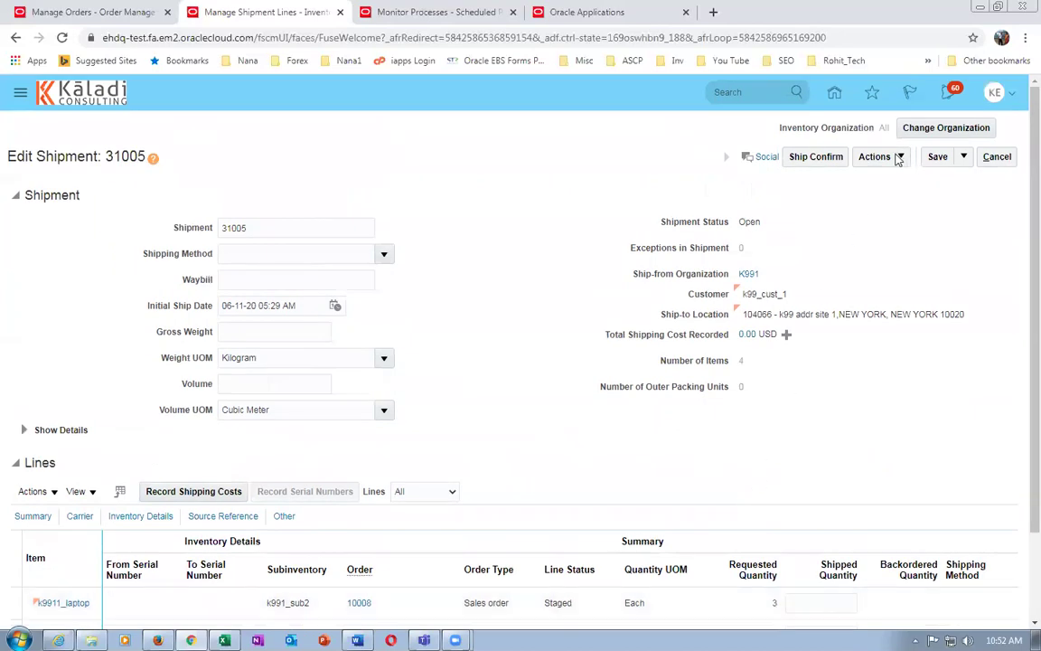
- Review the shipment's ship confirm options, including rule, quantities, shipping method and document job set, and close them without changes
left_click(877, 156)
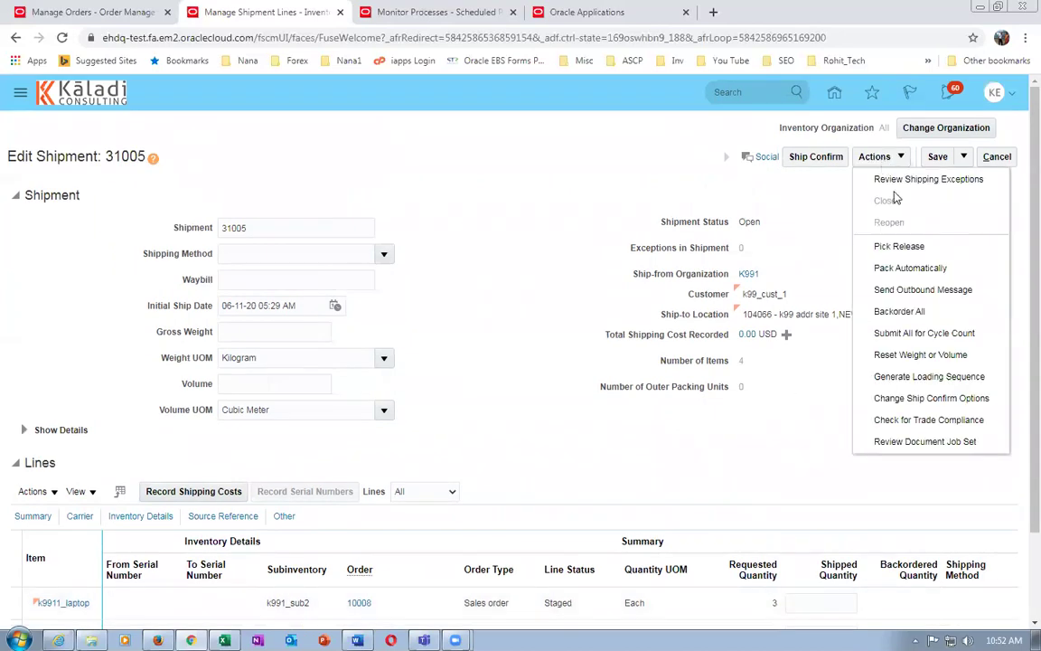
left_click(900, 397)
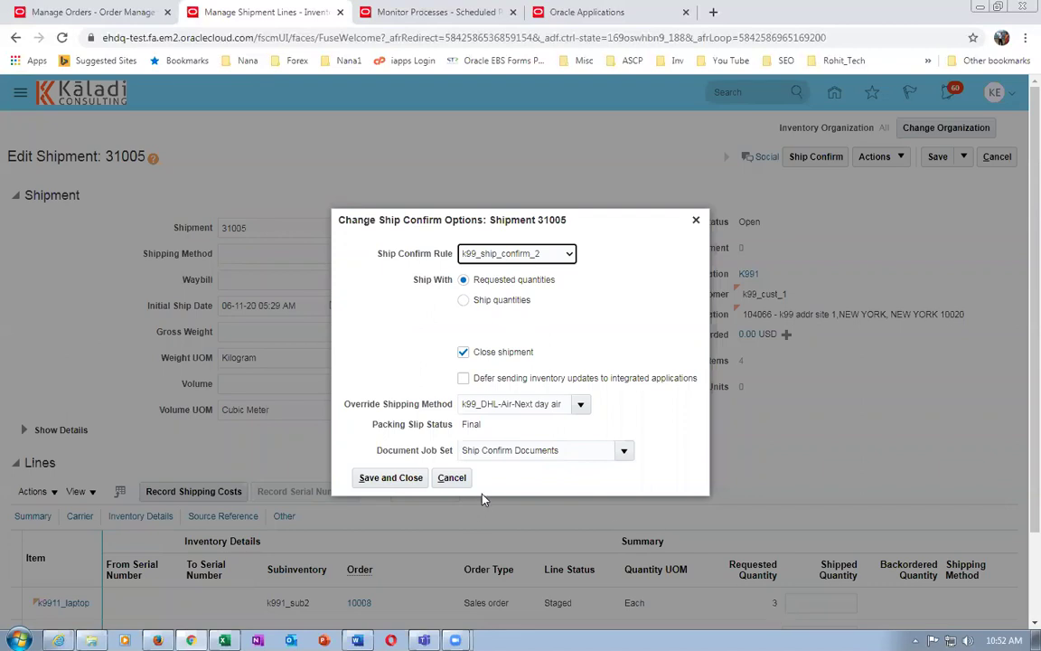
left_click(451, 477)
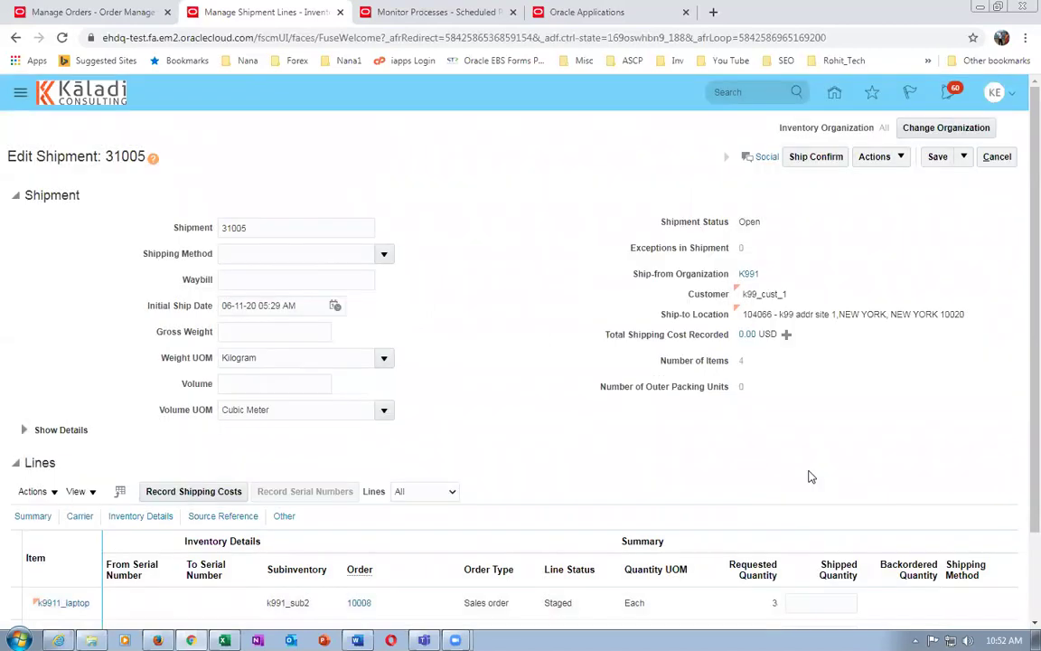
- Ship confirm the open shipment and continue past the missing weight and volume warnings
scroll(811, 476, "down", 2)
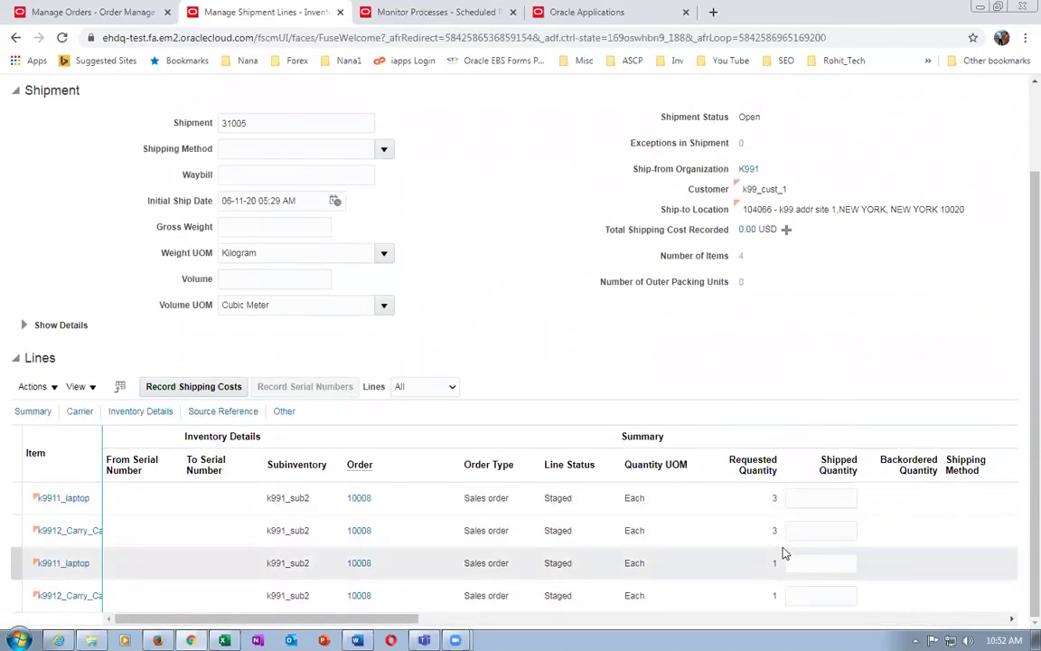
scroll(783, 373, "up", 2)
left_click(815, 157)
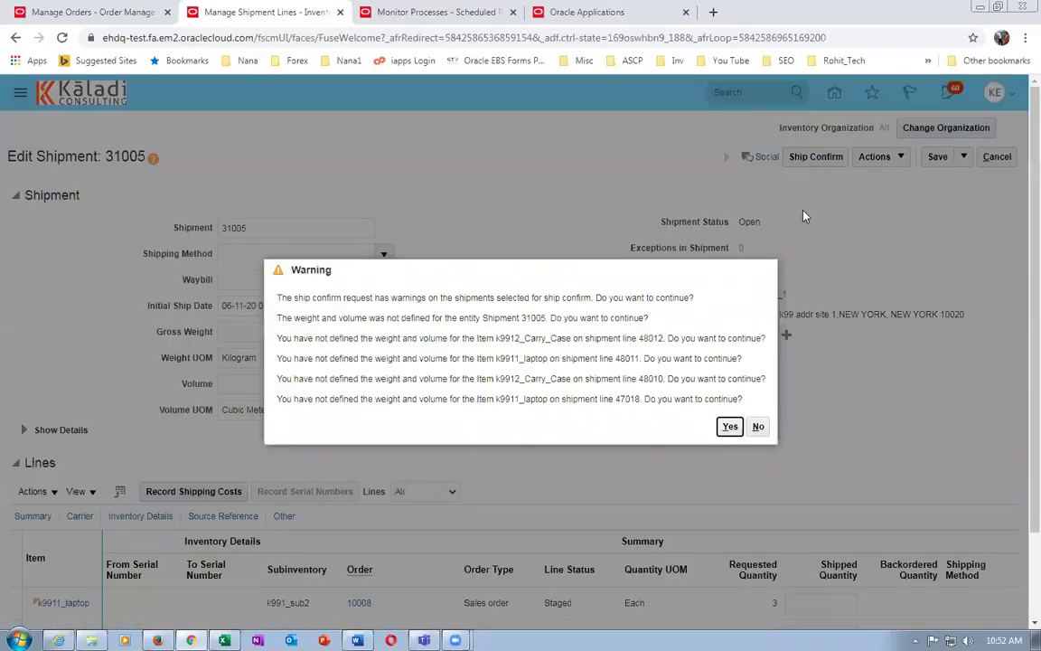
left_click(720, 433)
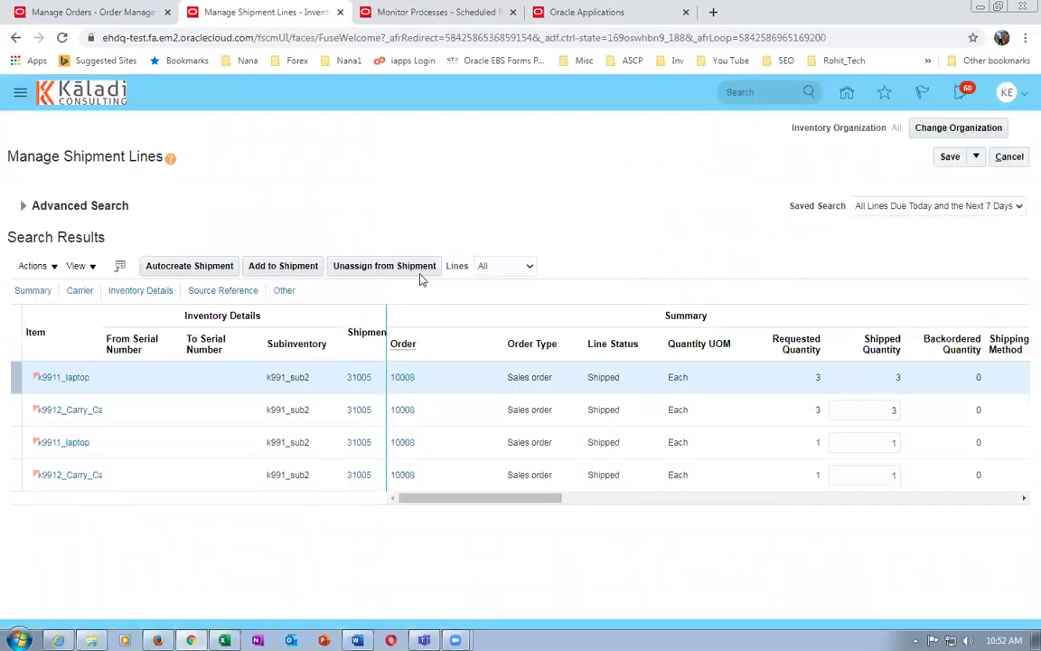
- Switch to the scheduled processes and refresh the list repeatedly to check the status of the shipping jobs
left_click(379, 12)
left_click(156, 360)
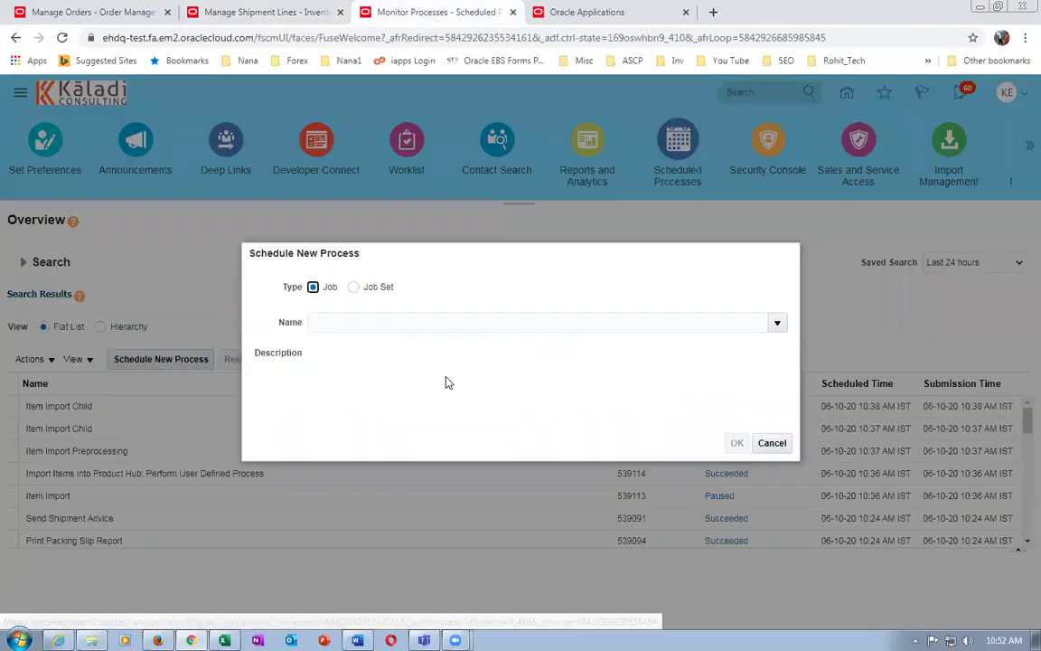
left_click(775, 443)
left_click(570, 360)
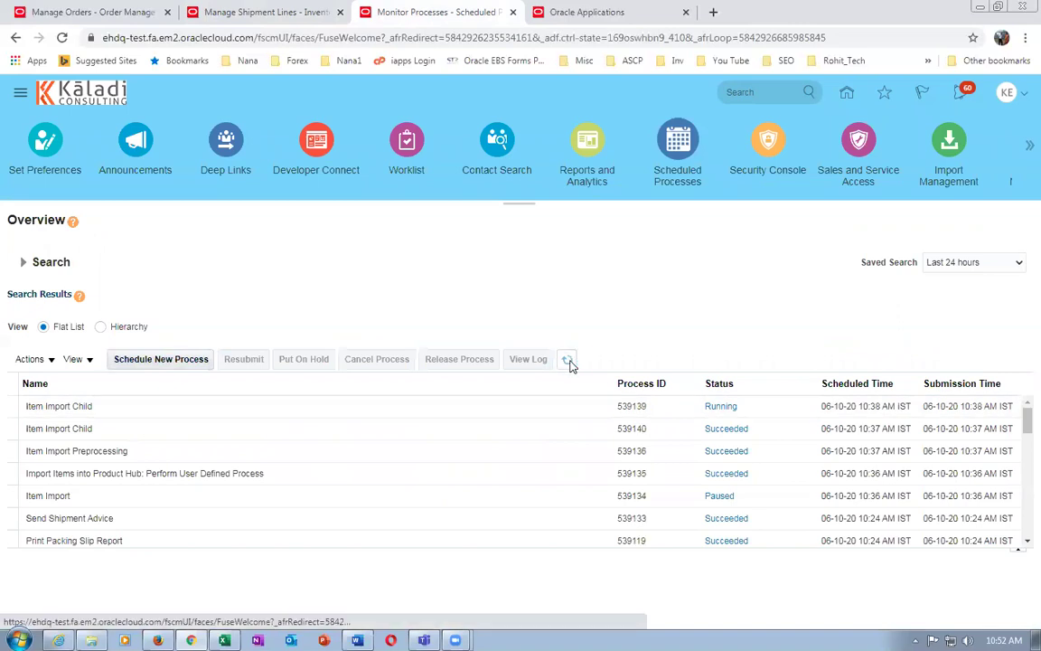
left_click(569, 360)
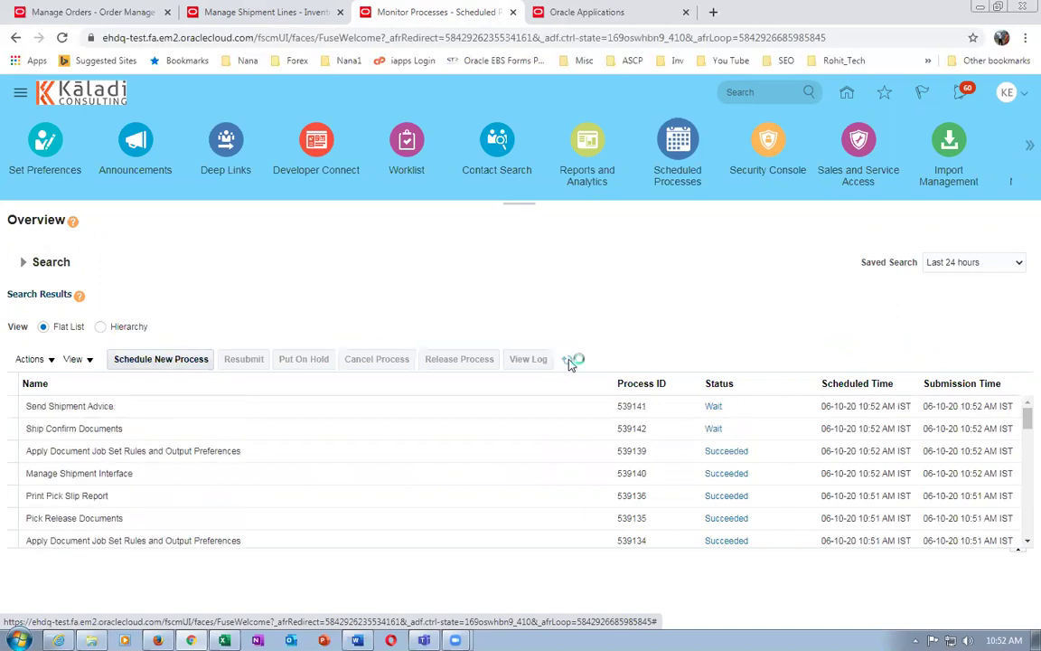
left_click(568, 360)
left_click(567, 361)
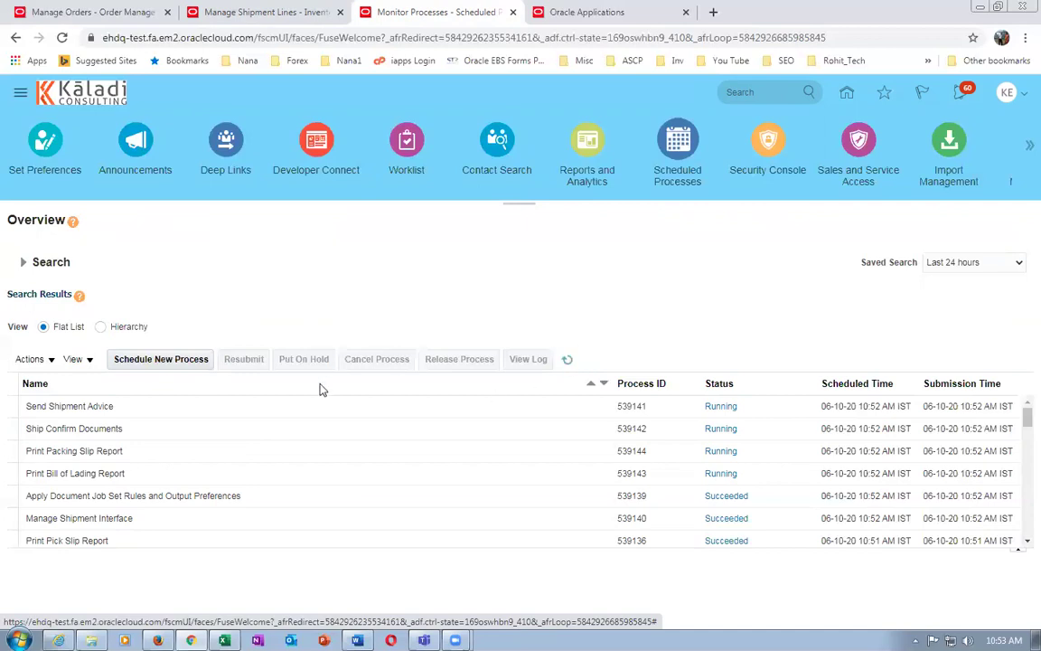
- Return to the order and refresh it repeatedly to check the status of its fulfillment lines
left_click(63, 13)
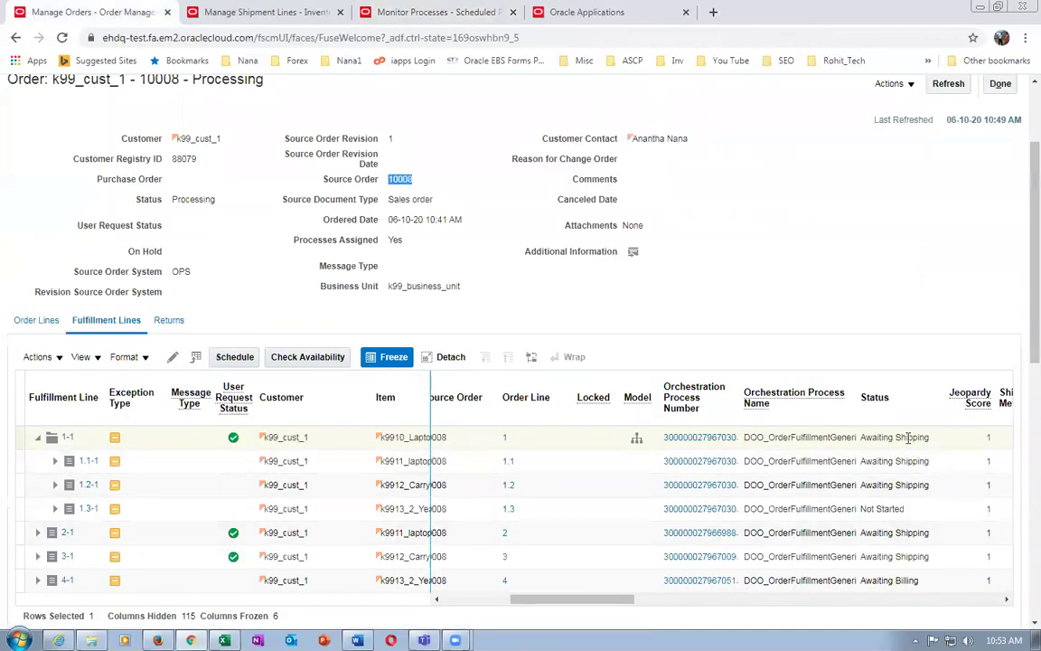
left_click(948, 84)
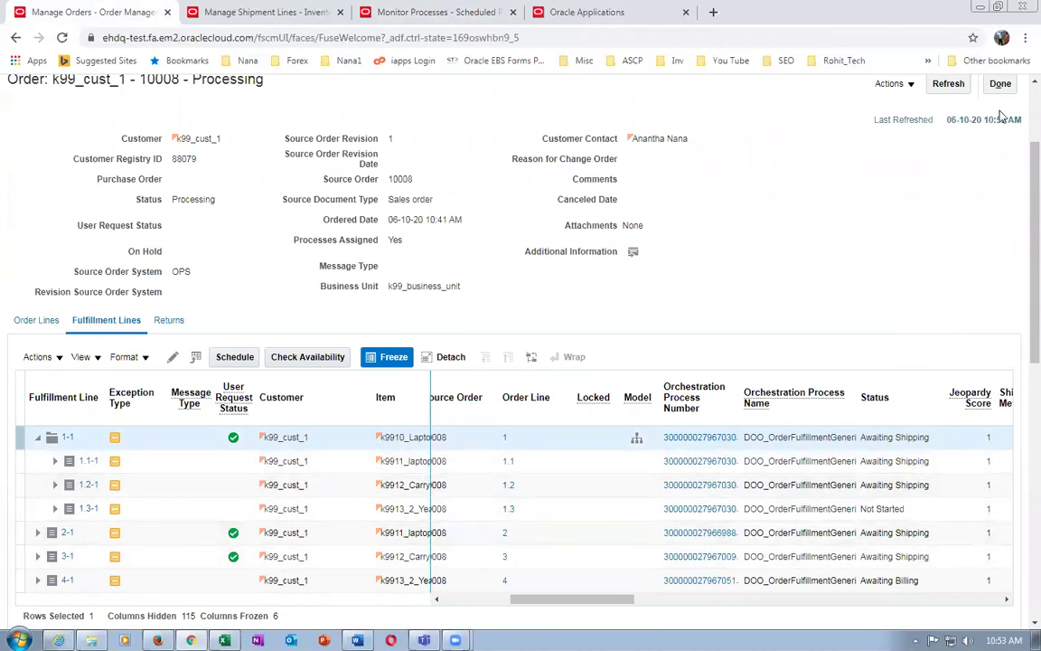
left_click(956, 86)
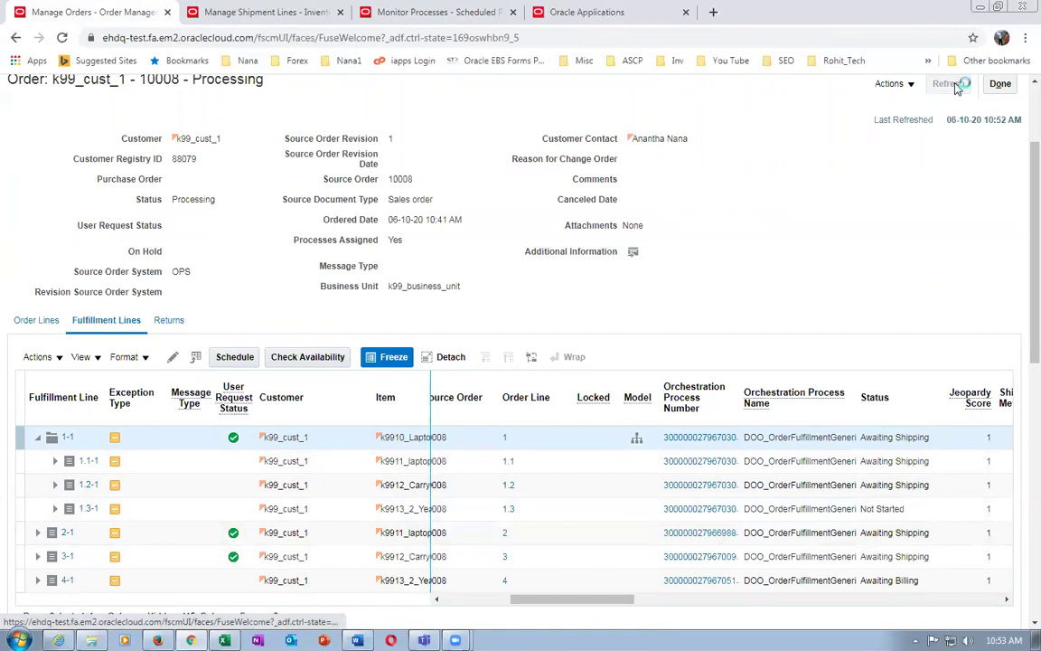
left_click(961, 86)
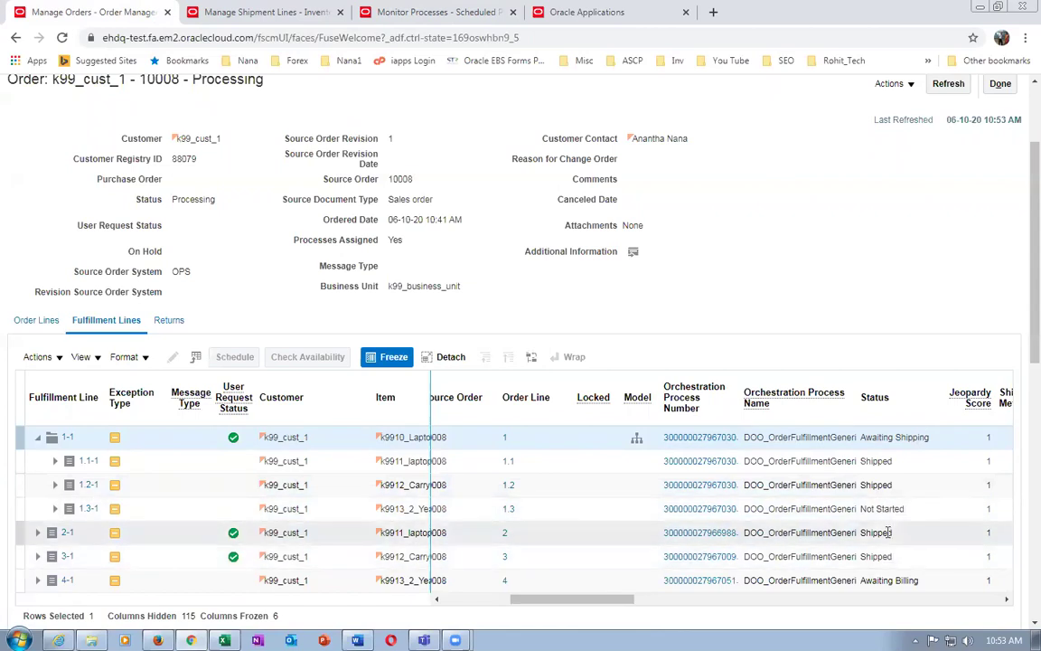
left_click(955, 87)
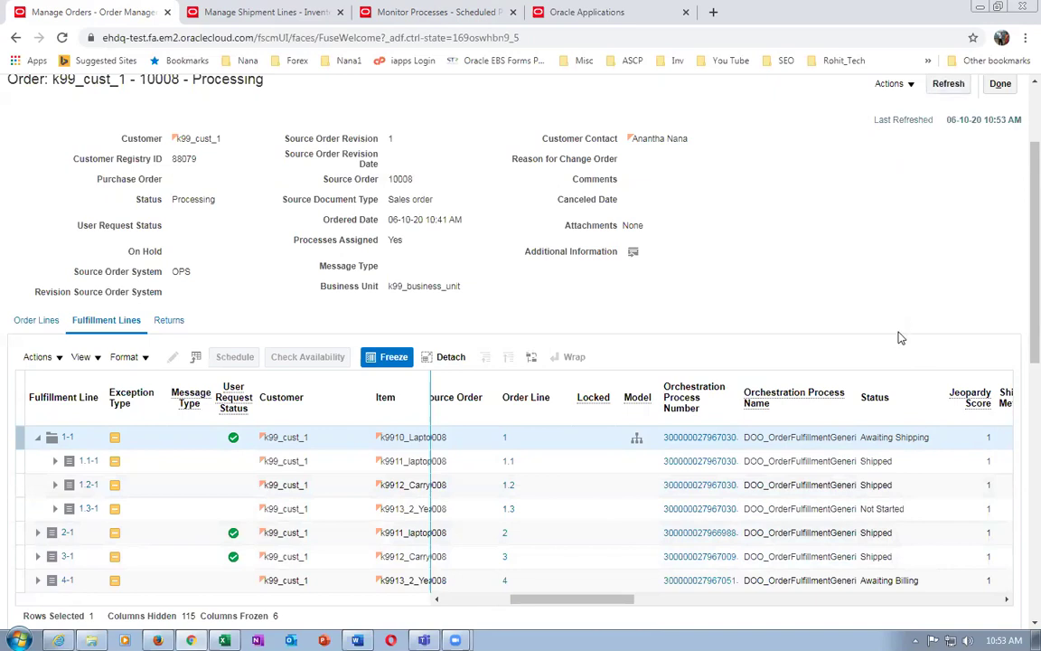
left_click(948, 85)
left_click(949, 85)
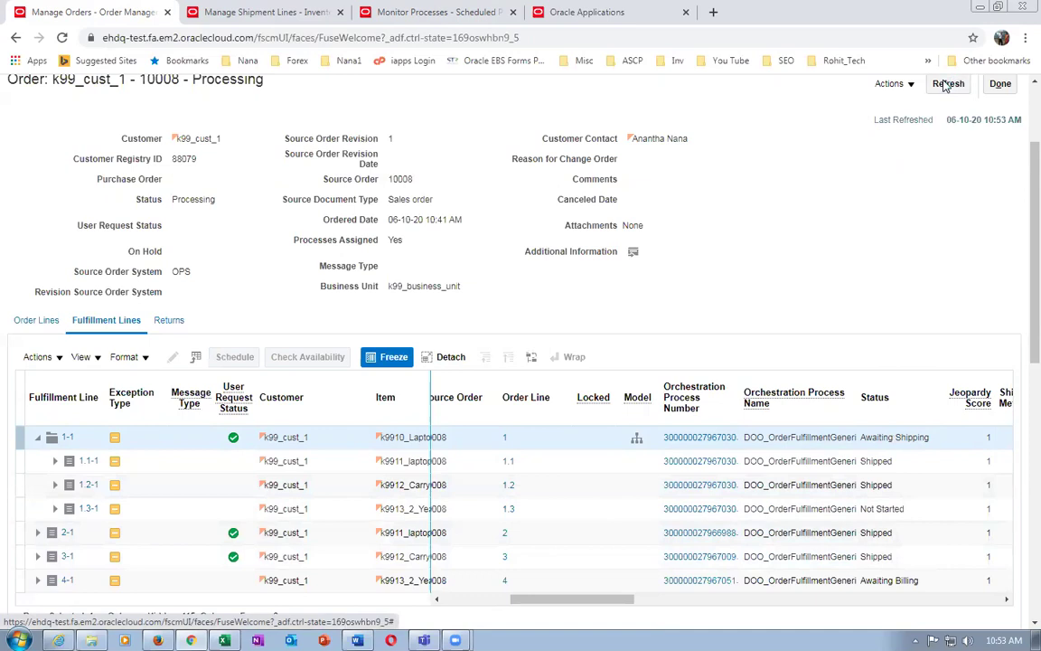
left_click(946, 85)
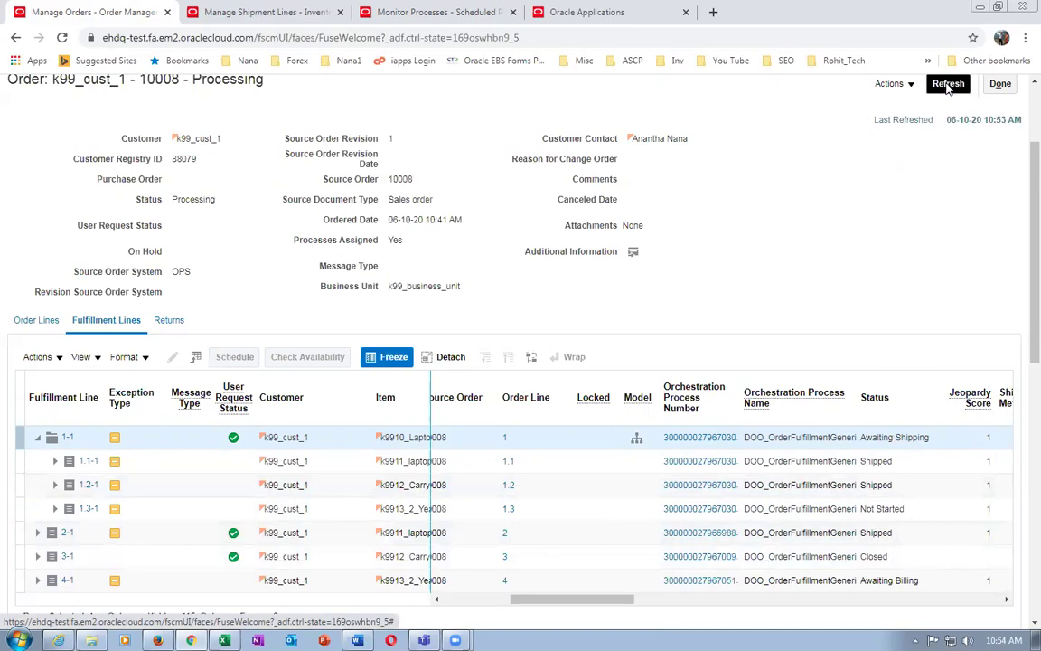
left_click(949, 84)
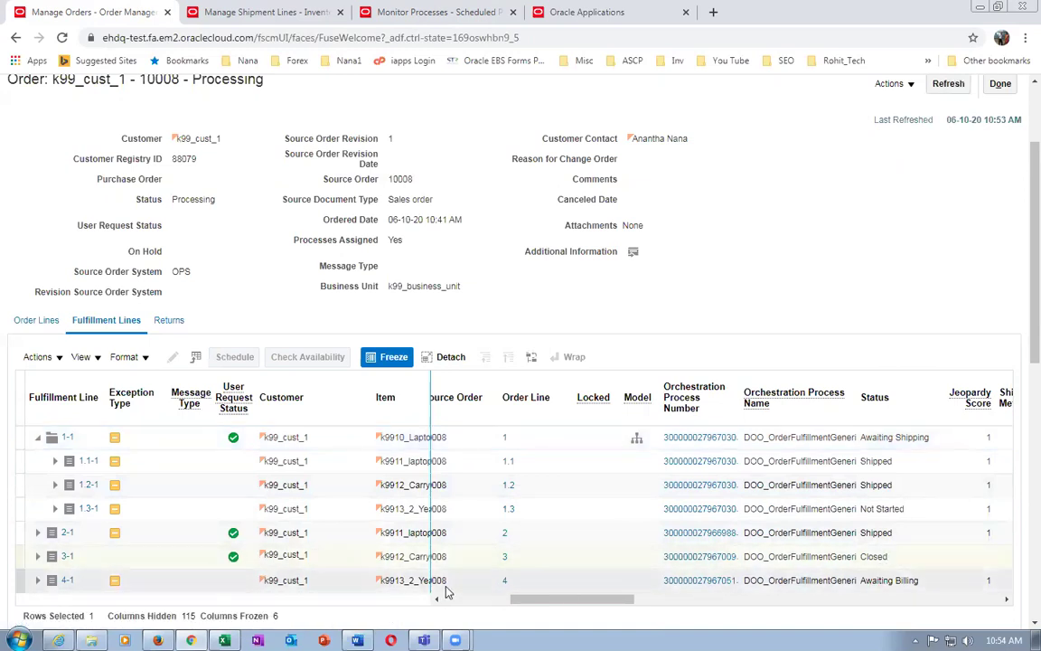
- Compare the item descriptions with the statuses of the kit components and separate fulfillment lines, and refresh the order again
left_click_drag(529, 600, 454, 624)
left_click(541, 557)
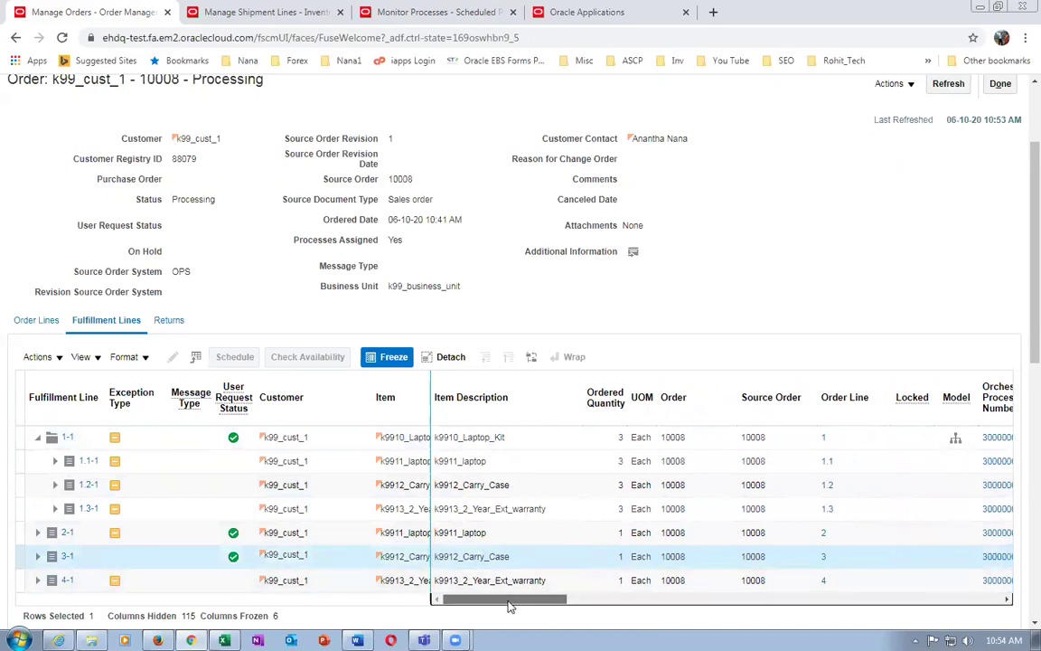
left_click_drag(510, 608, 611, 612)
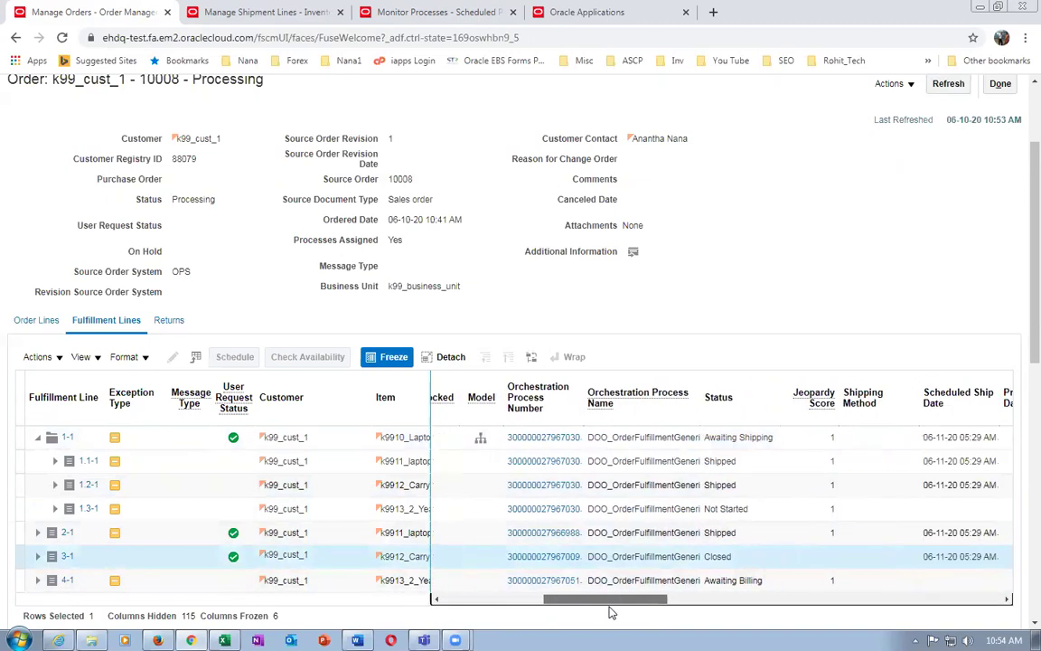
left_click(773, 586)
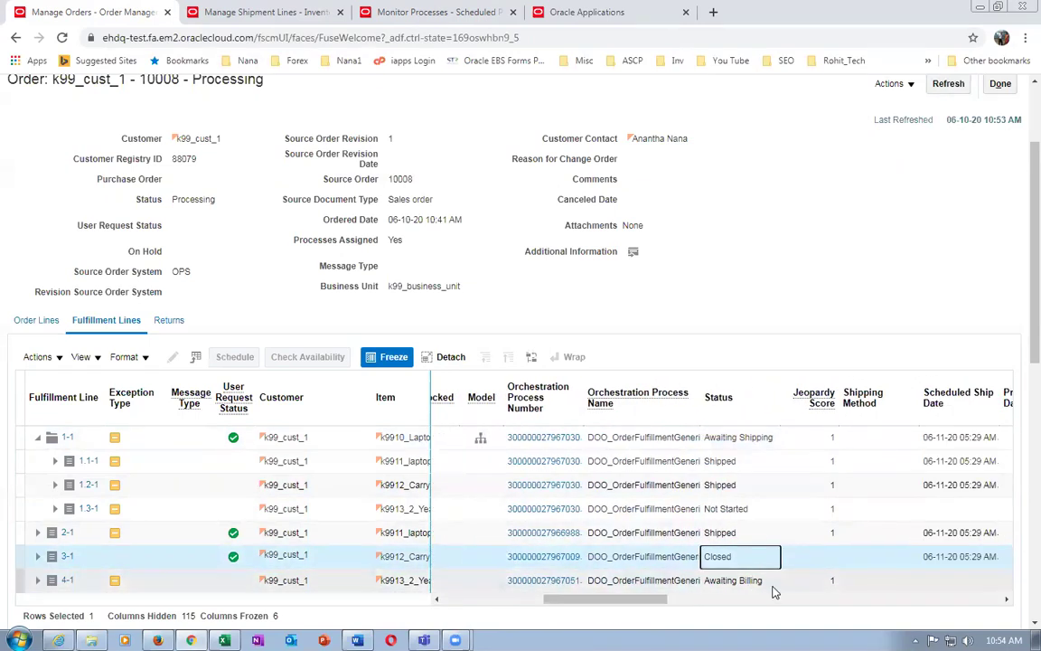
left_click(751, 534)
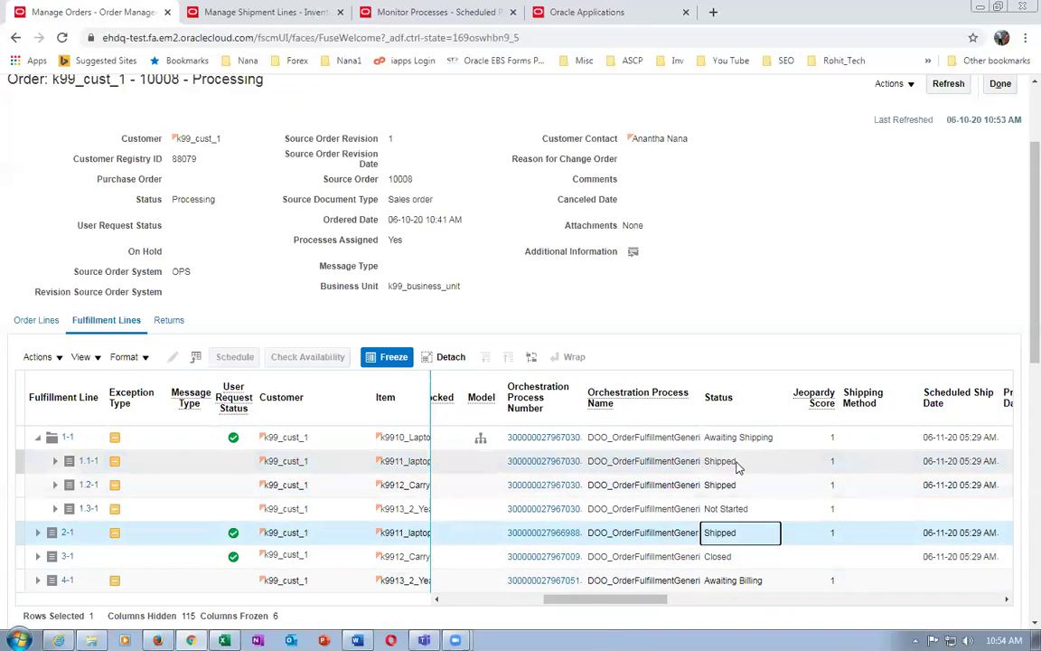
left_click(949, 85)
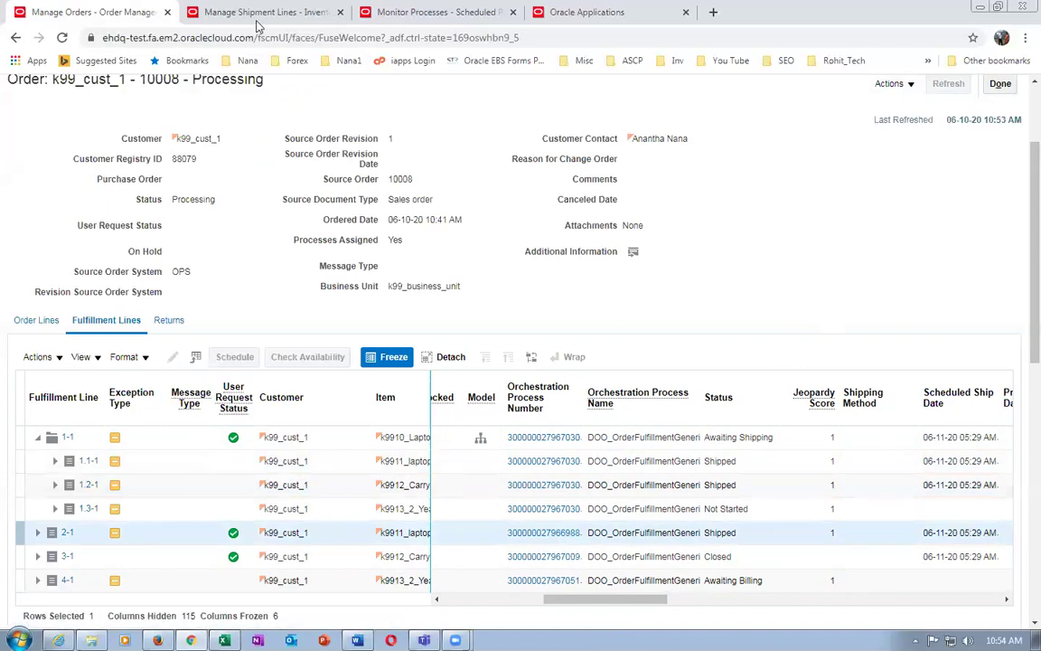
- Start a new scheduled process for the Import AutoInvoice job, searching for it with "import auto", and open its process details
left_click(379, 13)
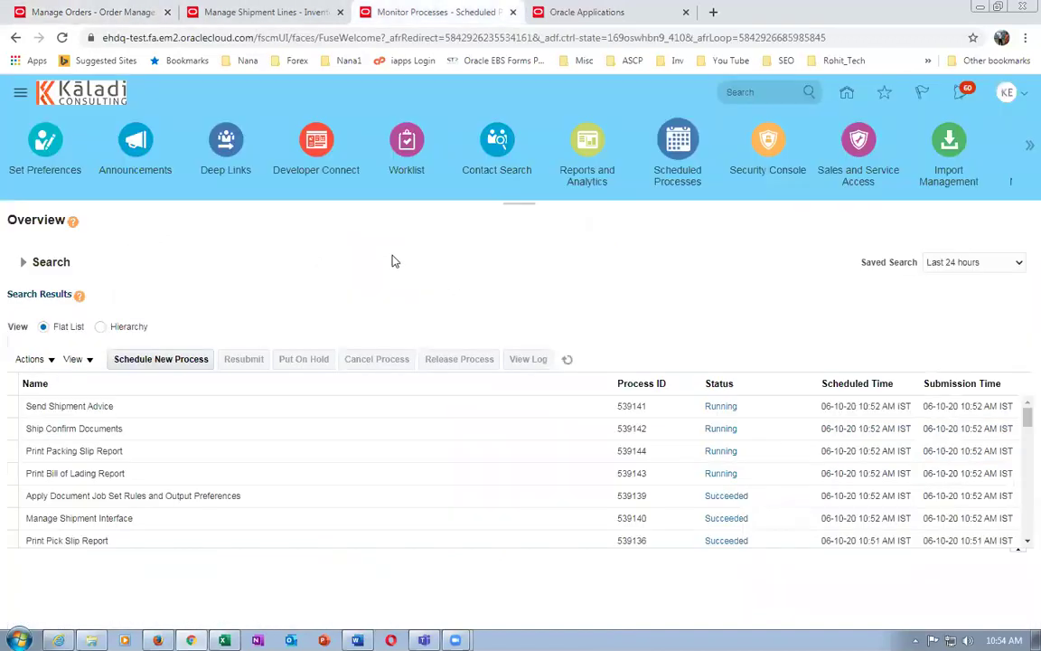
left_click(172, 366)
left_click(336, 322)
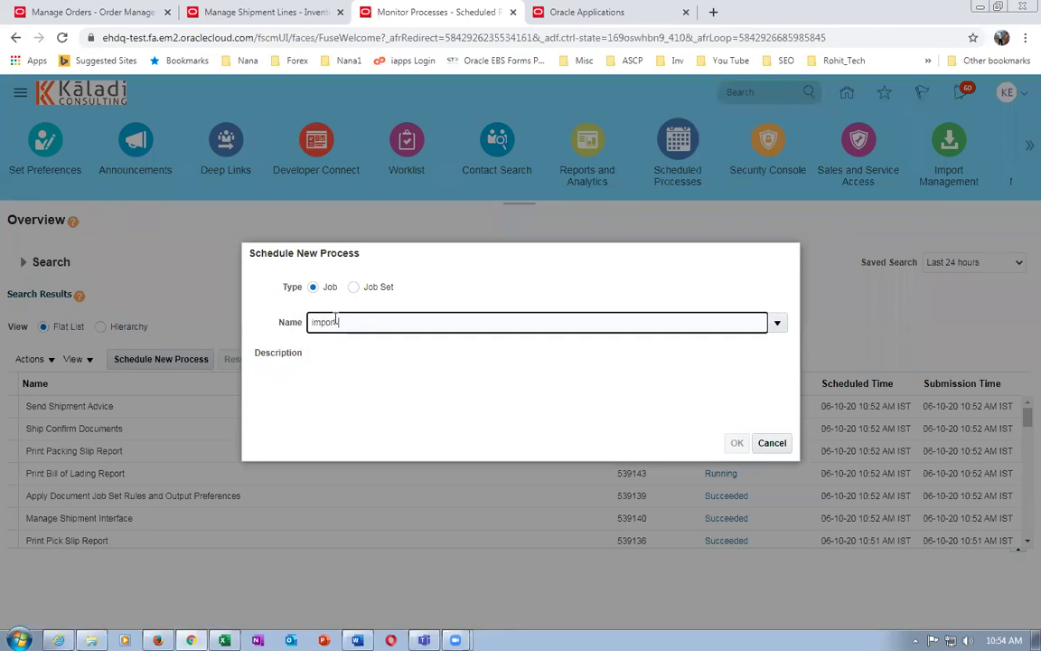
key("Tab")
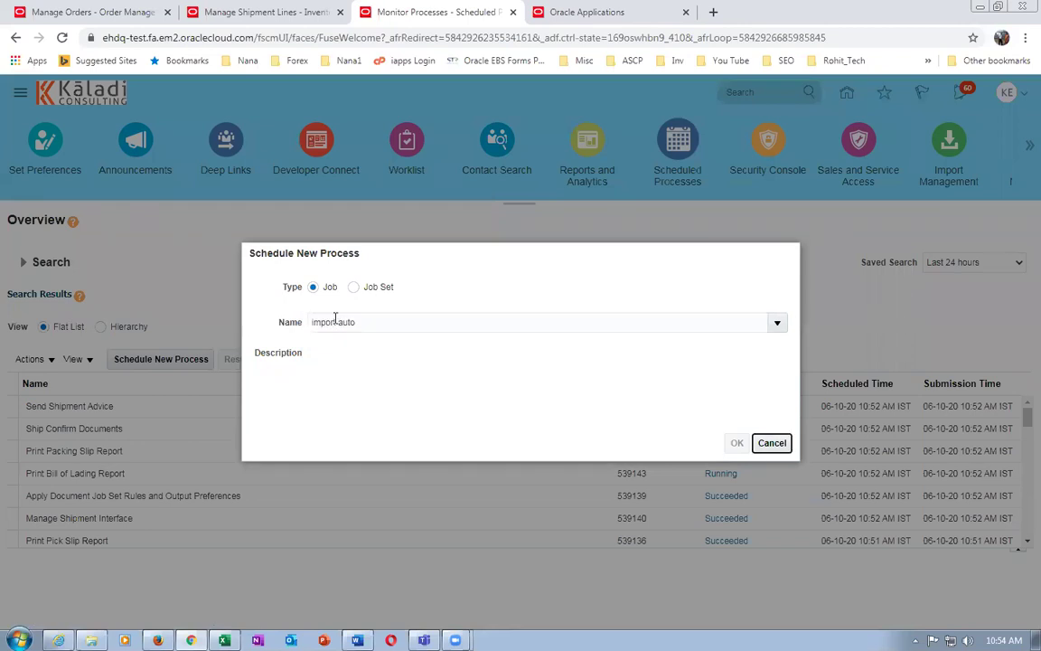
left_click(503, 401)
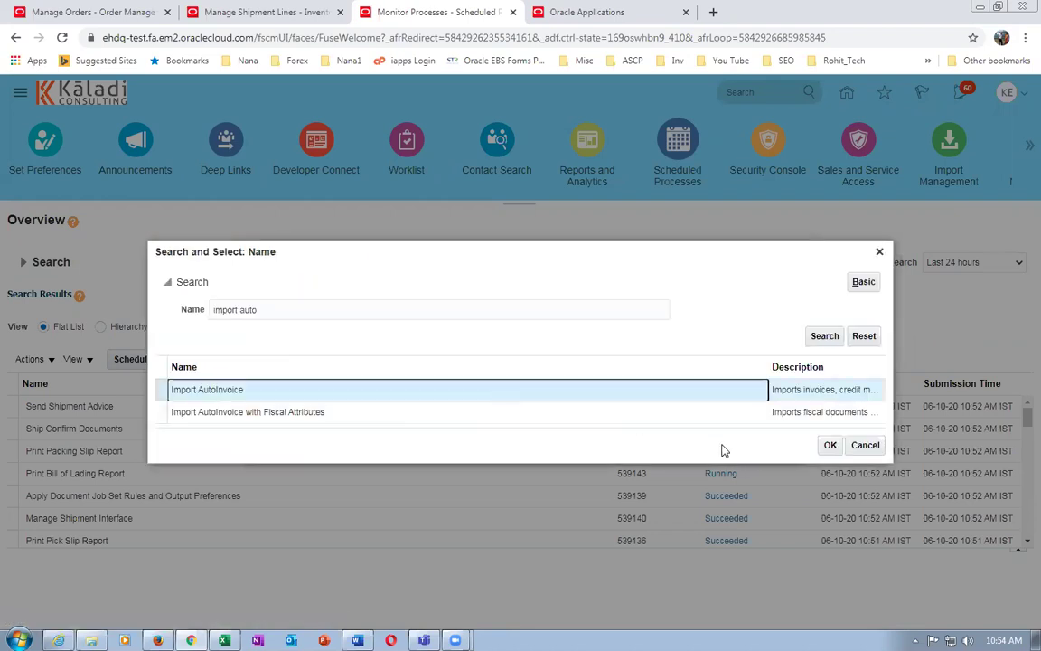
left_click(828, 444)
left_click(737, 442)
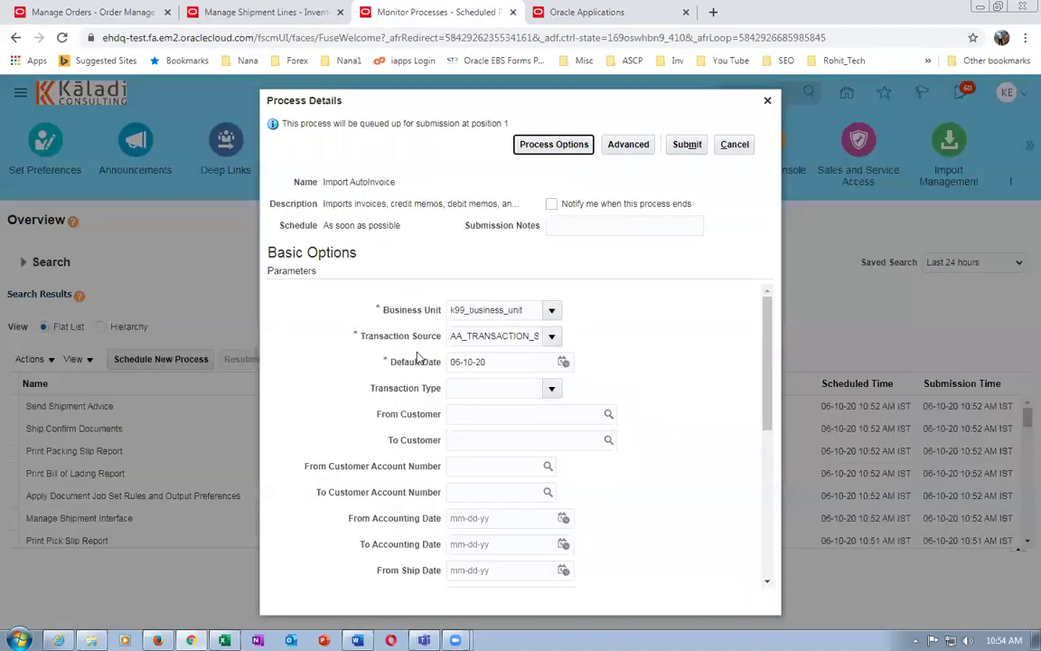
- Set the transaction source of Import AutoInvoice to Distributed Order Orchestration and submit the process
left_click(552, 338)
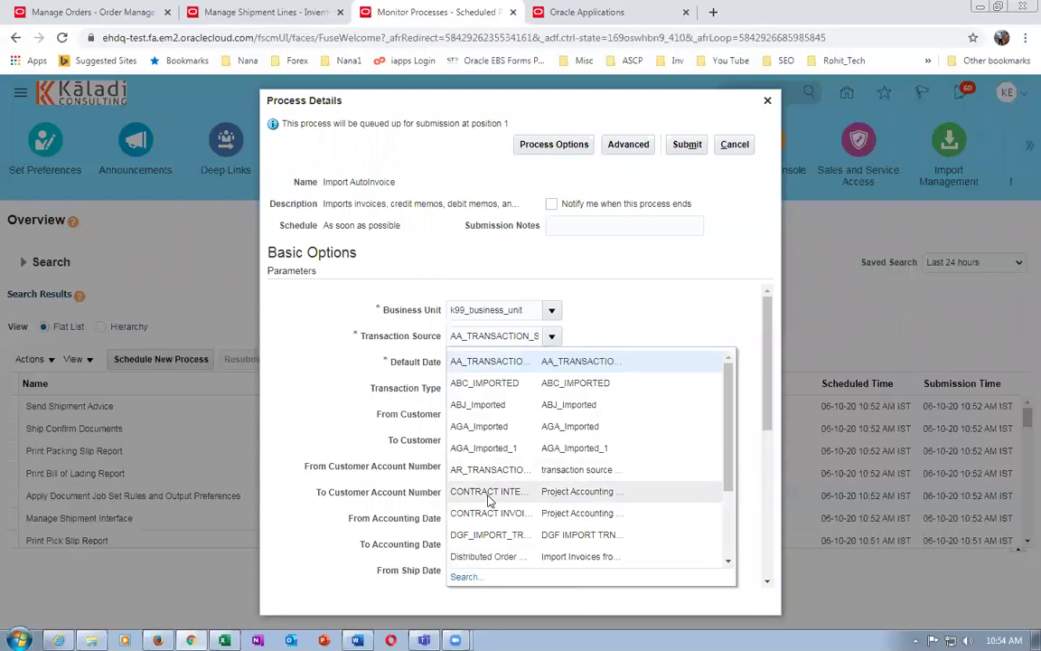
key("Escape")
key("Down")
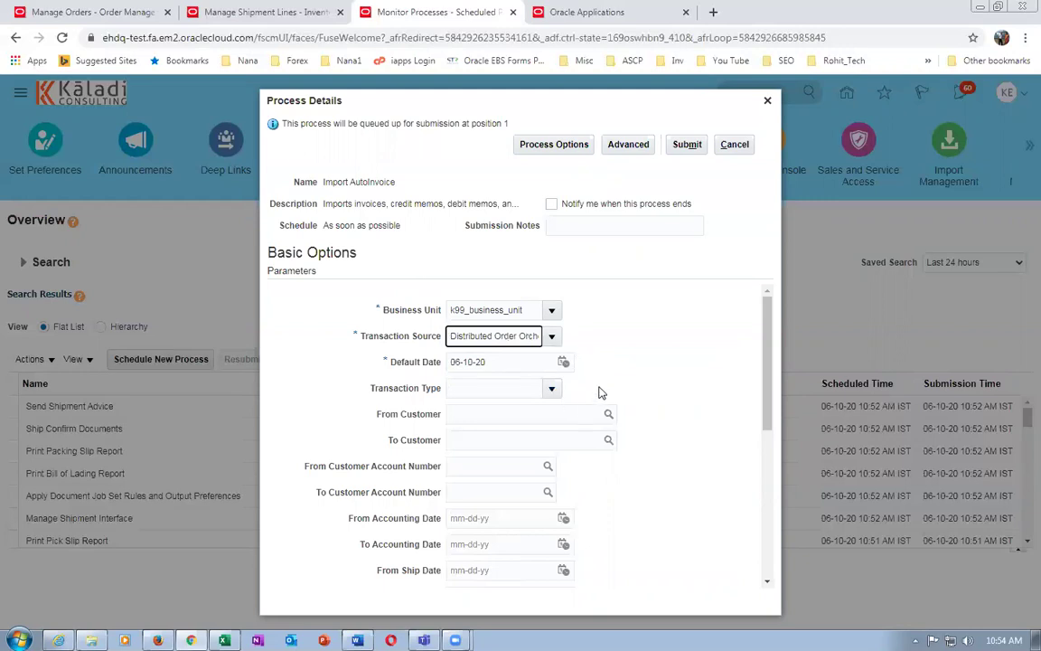
left_click(687, 144)
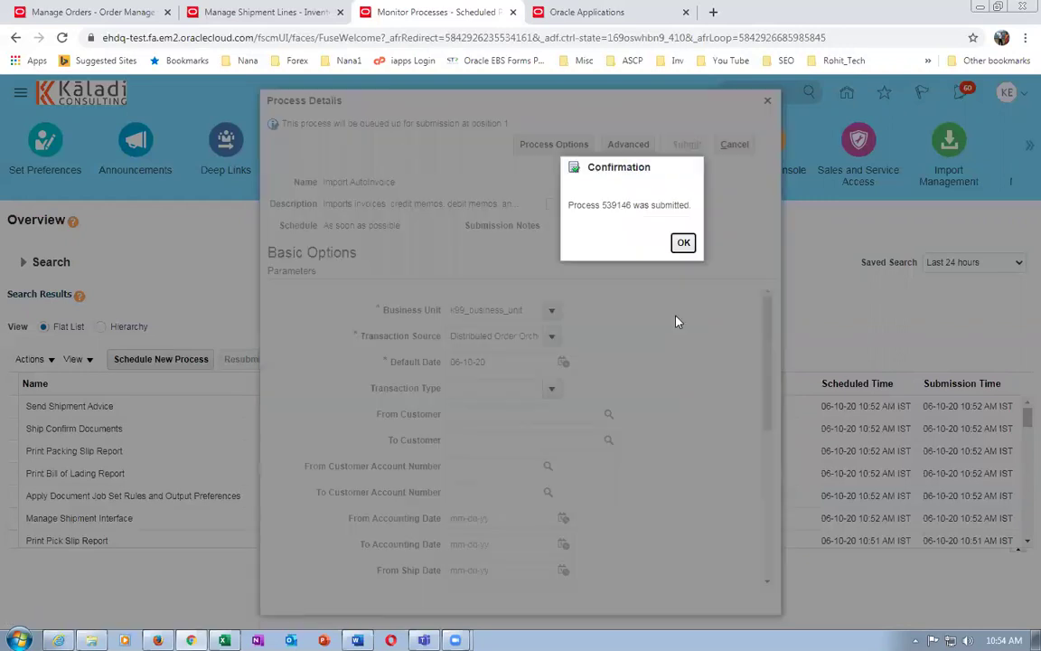
left_click(683, 243)
left_click(683, 243)
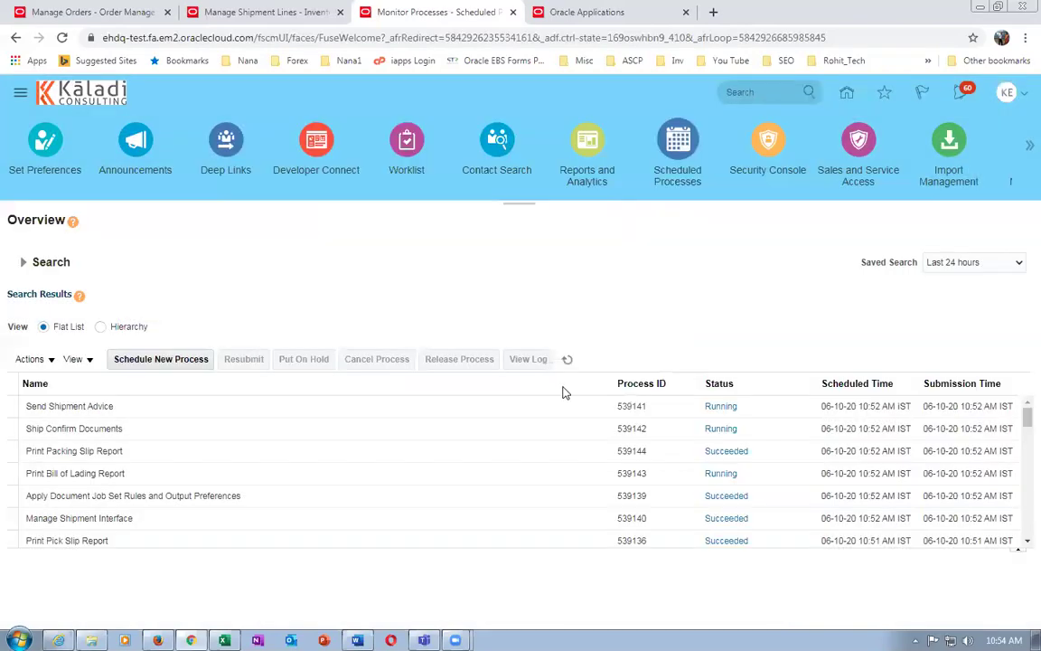
- Refresh the scheduled processes list repeatedly to check the status of the Import AutoInvoice job and its follow-up jobs
left_click(568, 360)
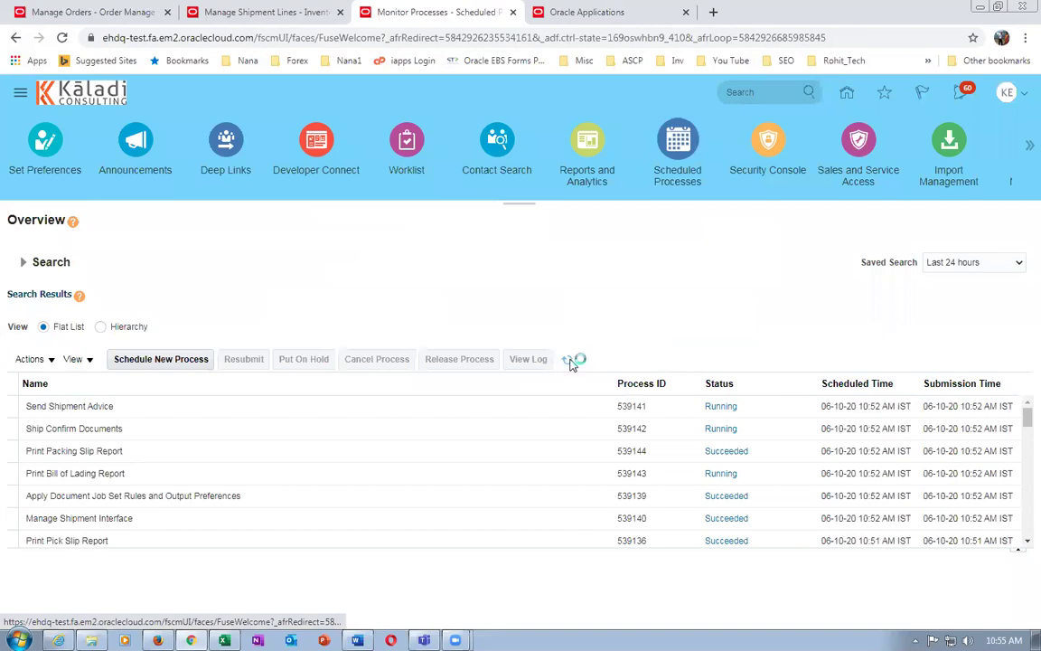
left_click(568, 359)
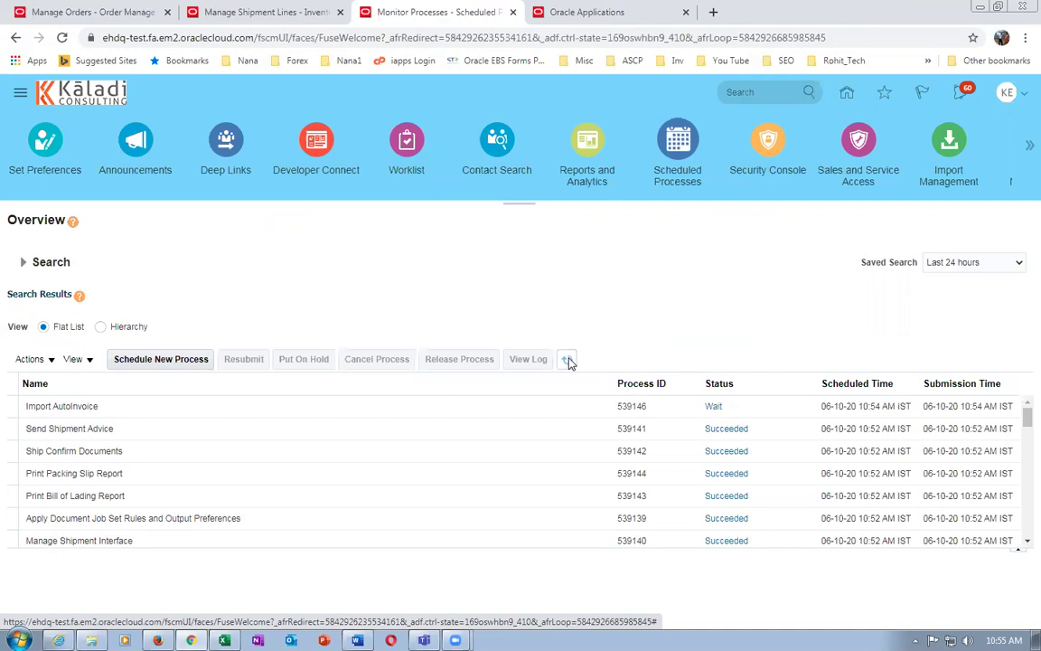
left_click(567, 360)
left_click(567, 362)
left_click(566, 361)
left_click(567, 363)
left_click(568, 364)
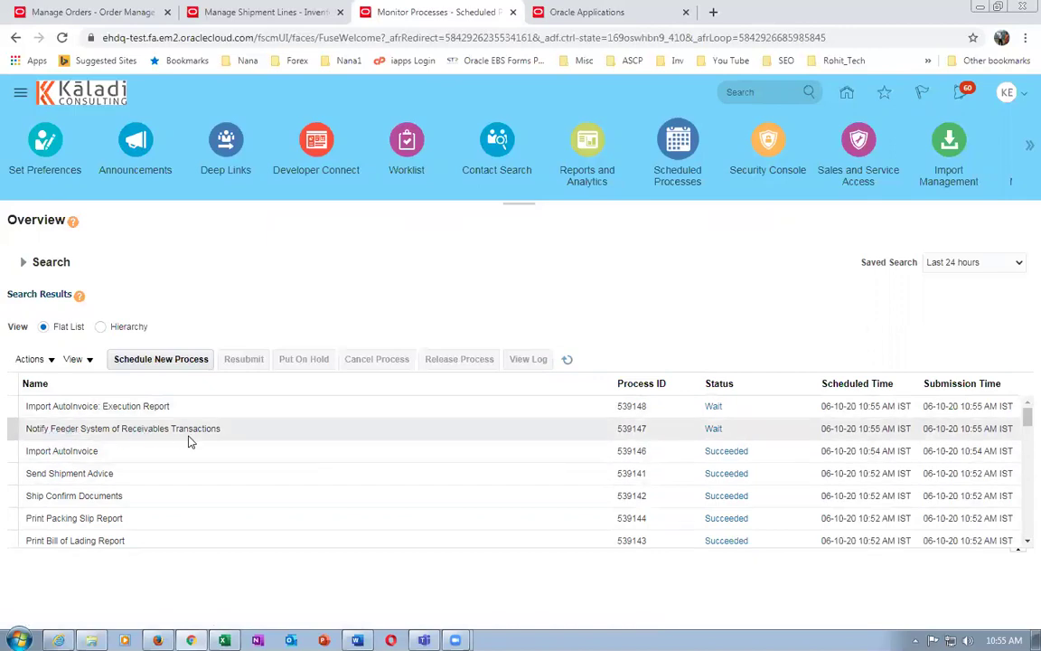
left_click(566, 359)
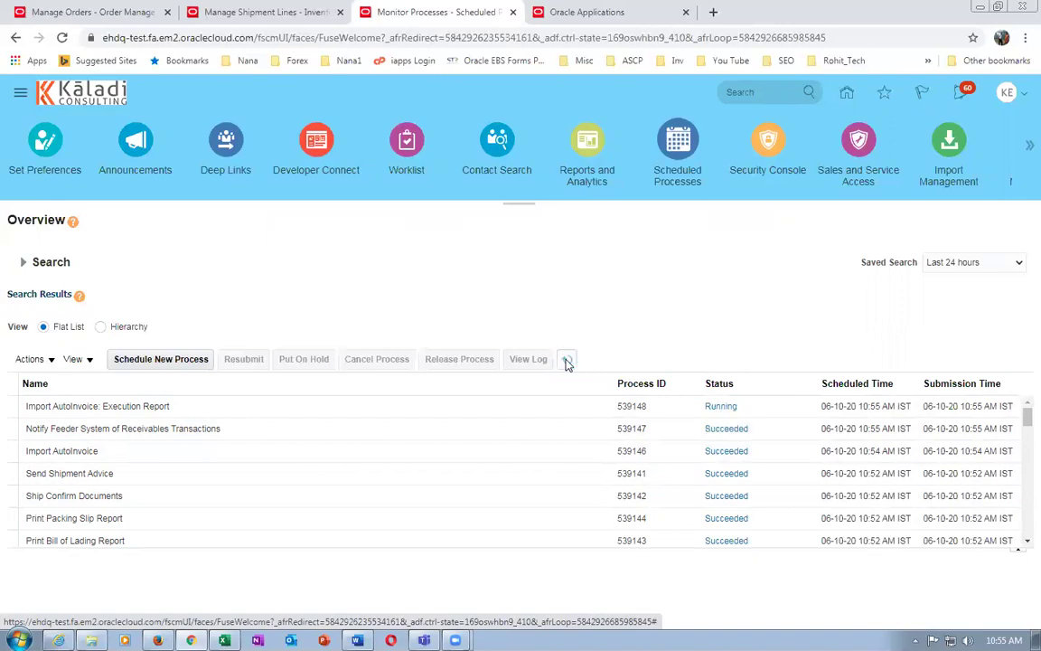
- Return to the order and refresh it to check the billing status of the kit and separate fulfillment lines
left_click(29, 13)
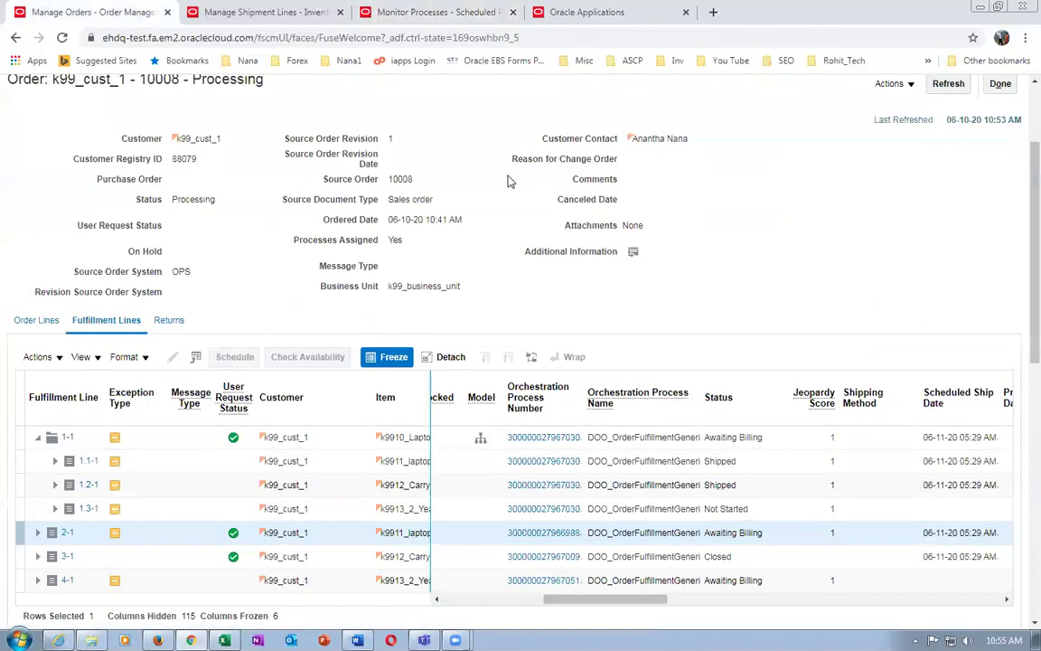
left_click(948, 84)
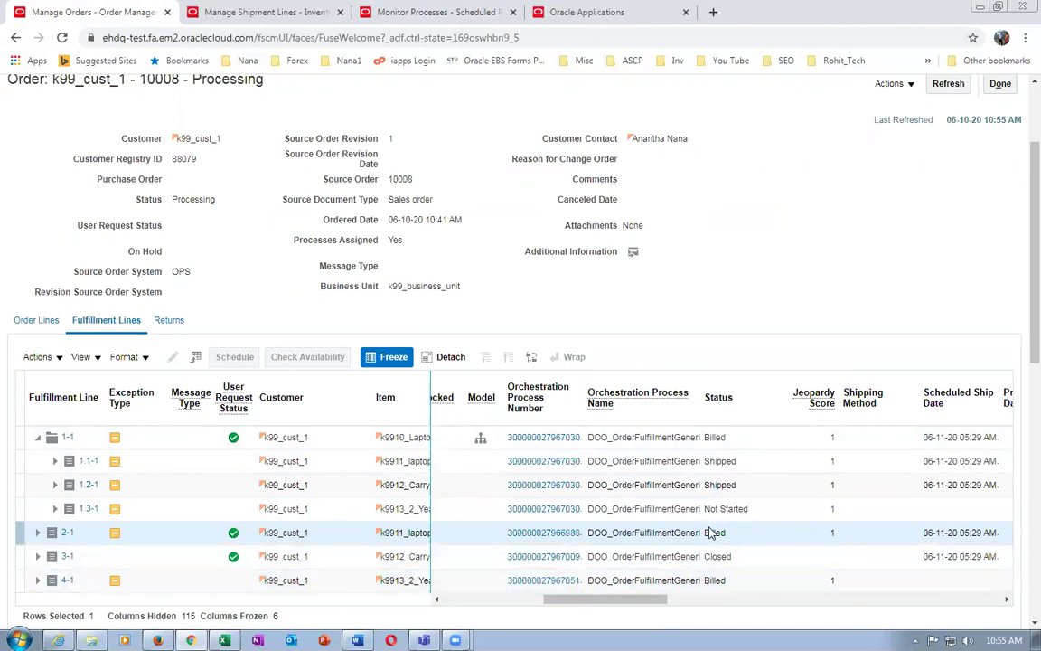
left_click(949, 84)
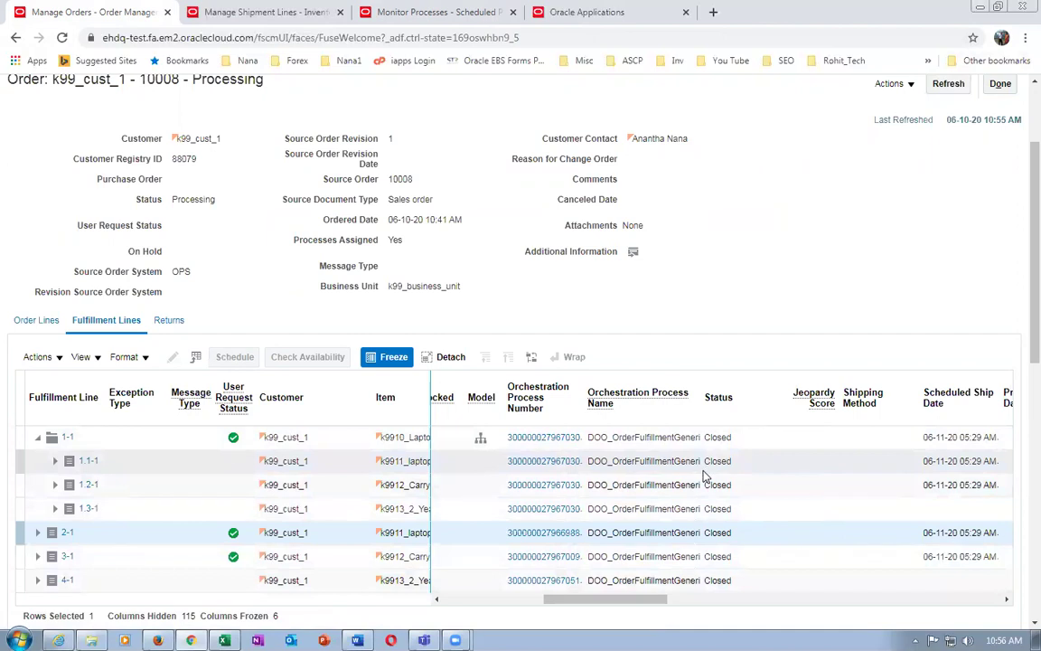
- Go to Receivables Billing and open the Manage Transactions page
left_click(251, 14)
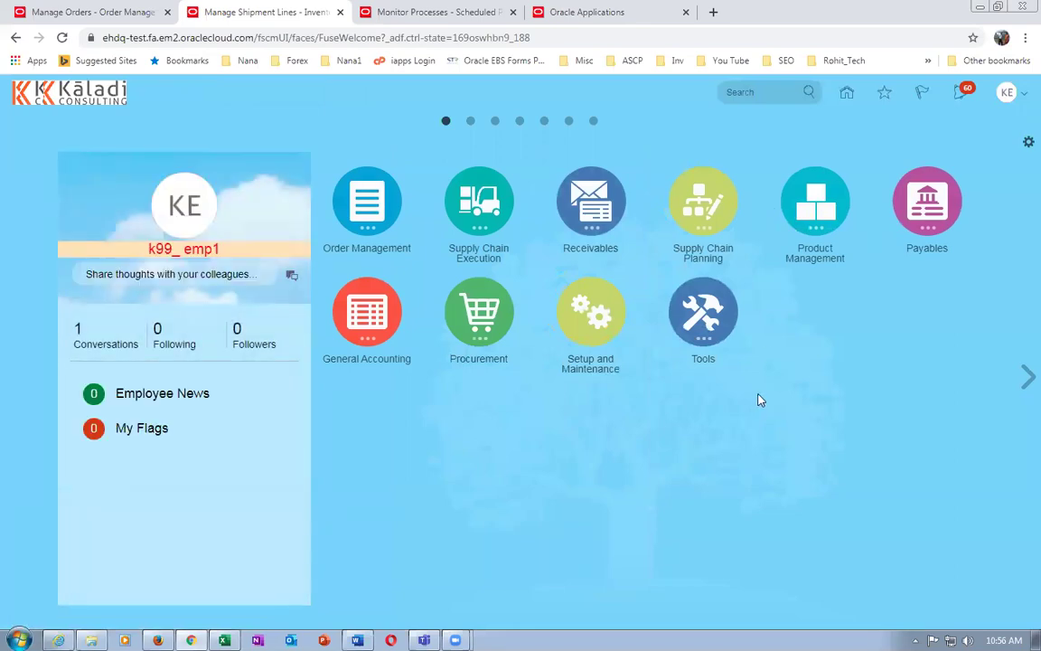
left_click(586, 230)
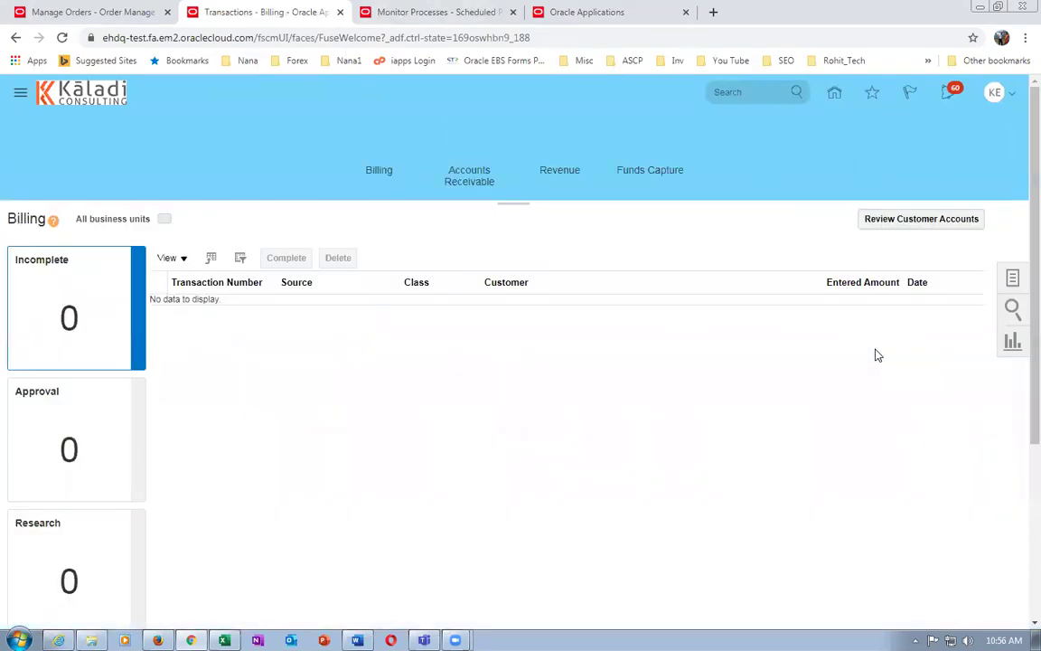
left_click(1013, 278)
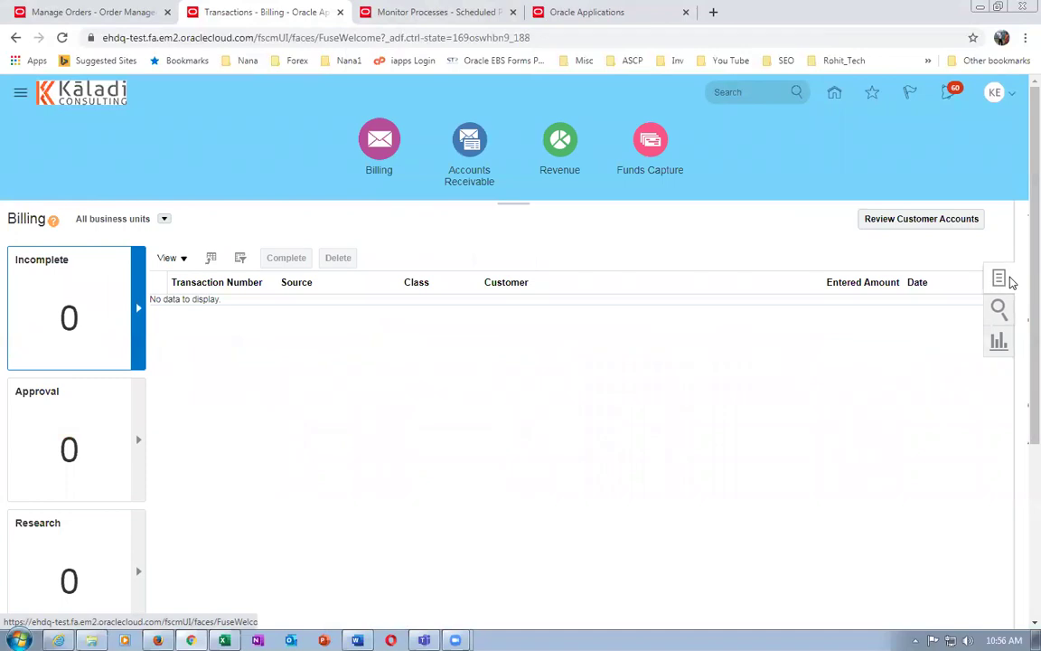
left_click(899, 265)
- Search the transactions of k99_business_unit for bill-to customer k99_cust_1 with the order number as reference, and open the matching invoice
left_click(601, 293)
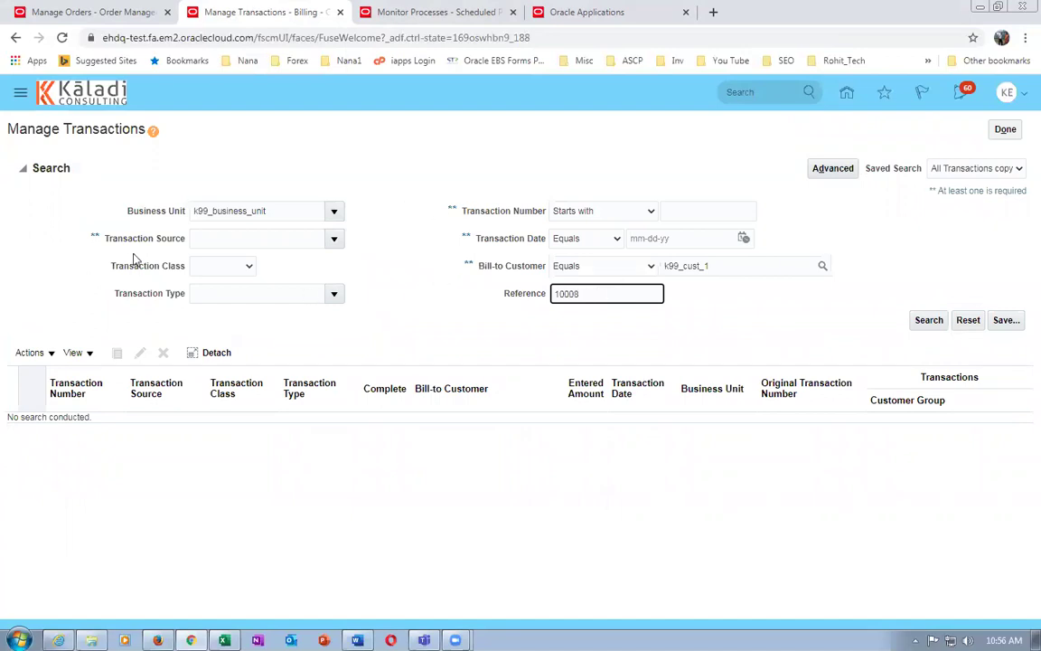
left_click(390, 228)
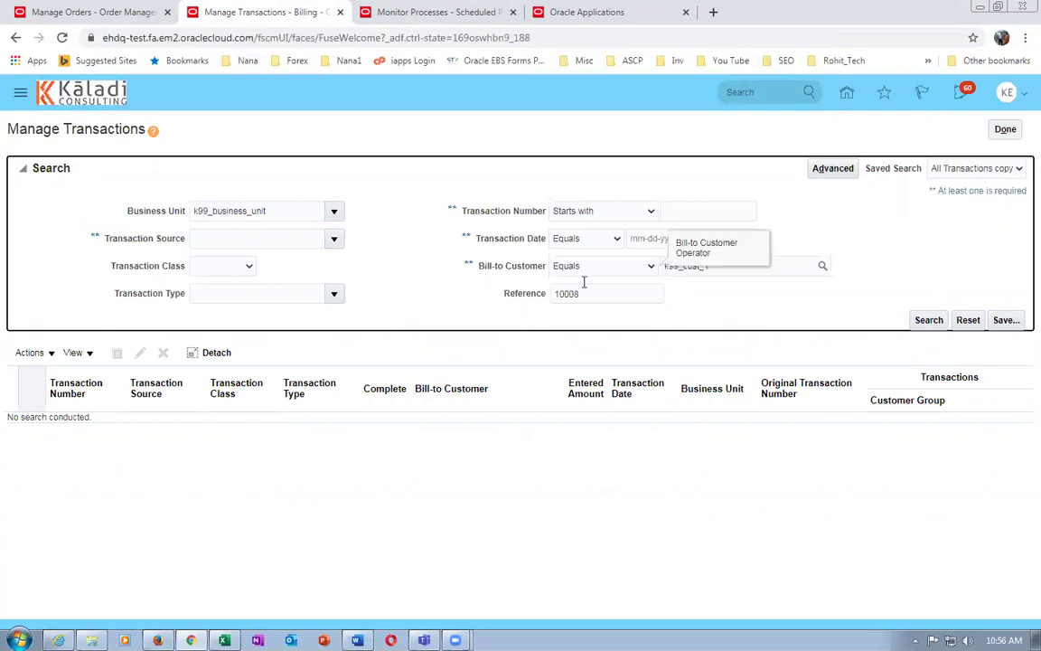
left_click(920, 320)
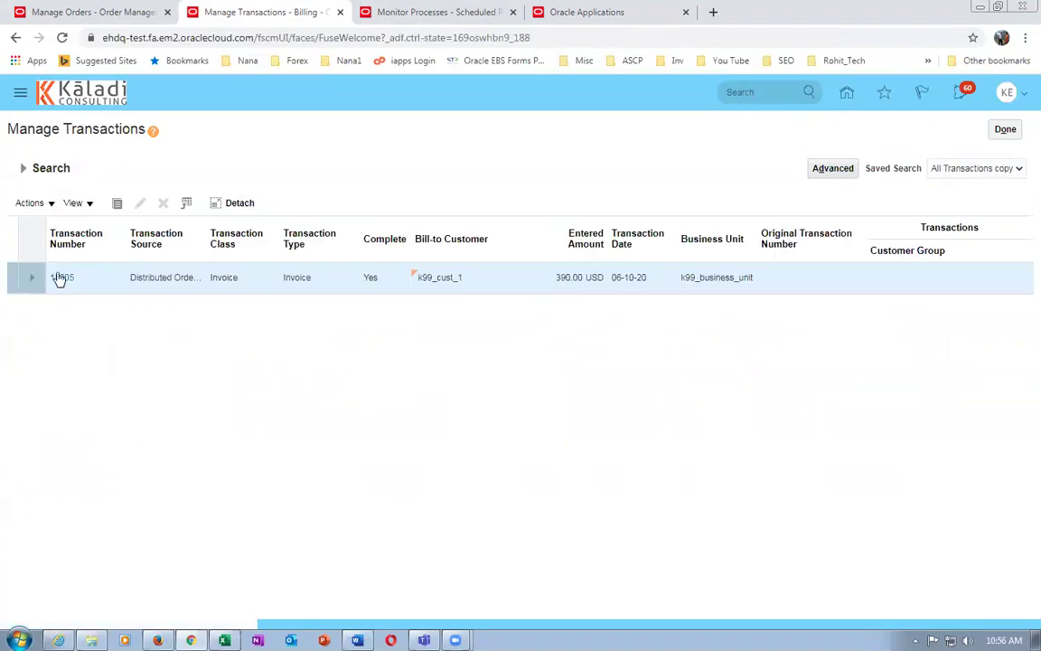
left_click(60, 278)
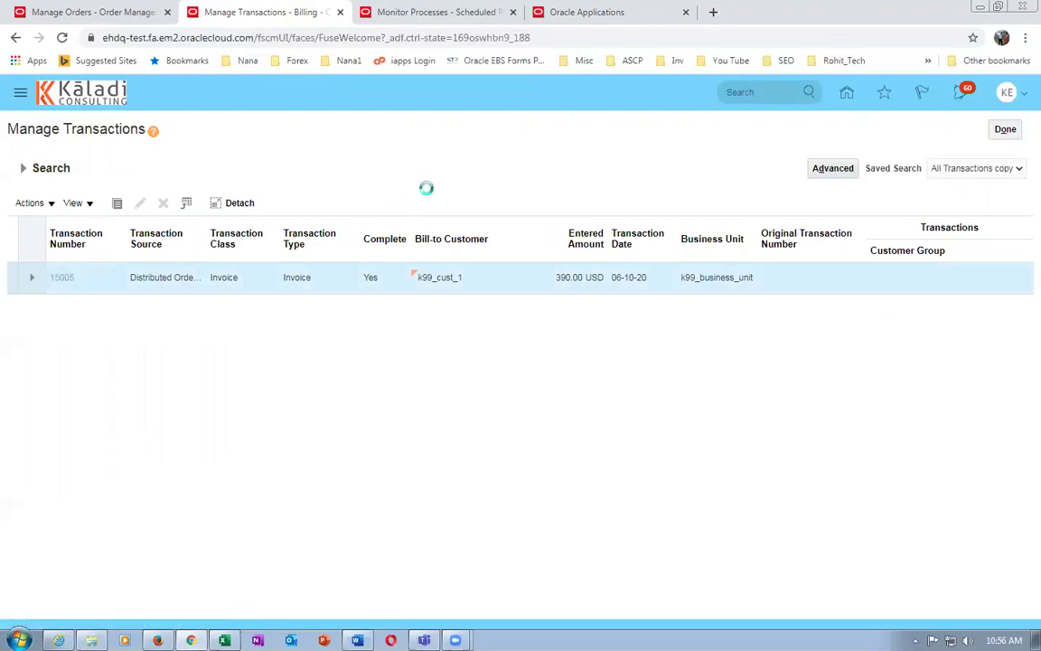
- Review the item and unit price of each invoice line, from the laptop to the extended warranty
scroll(425, 196, "down", 2)
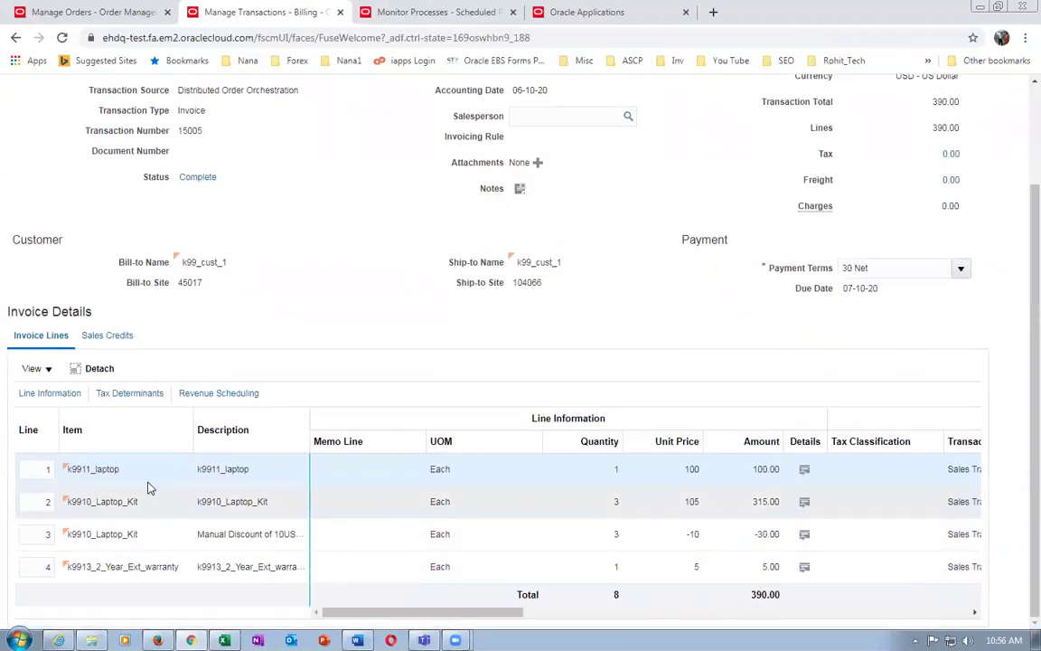
left_click(659, 475)
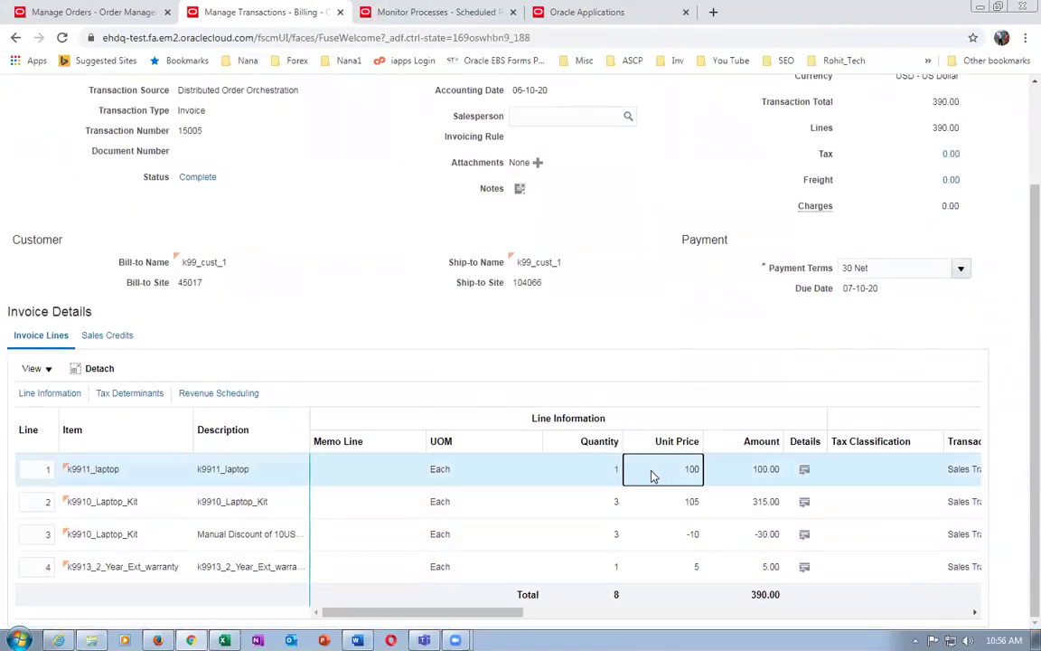
left_click(281, 503)
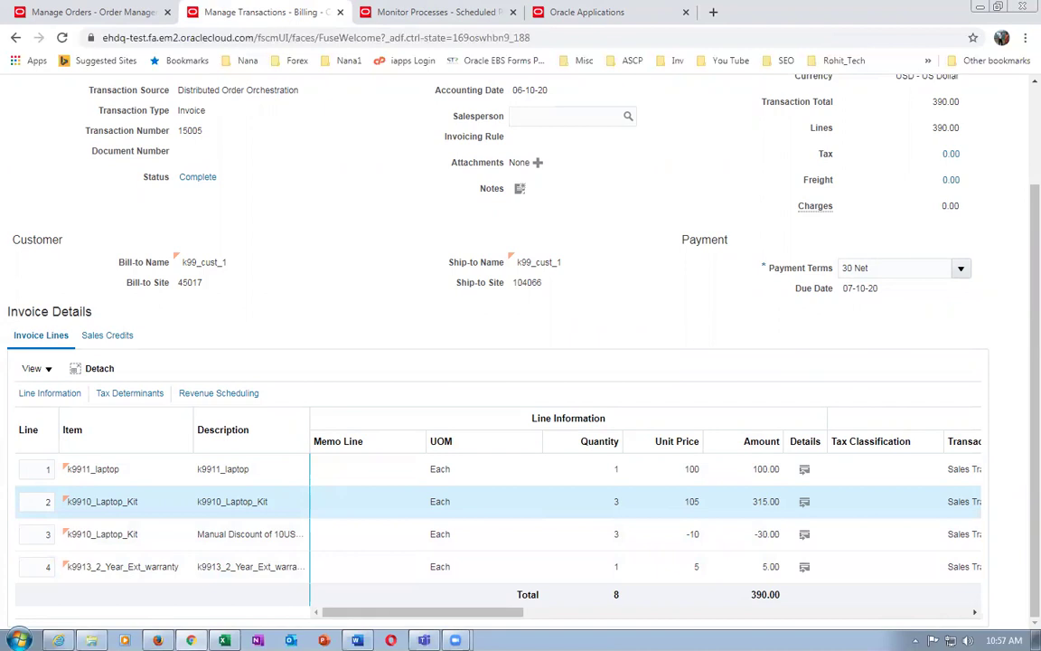
left_click(193, 533)
left_click(670, 542)
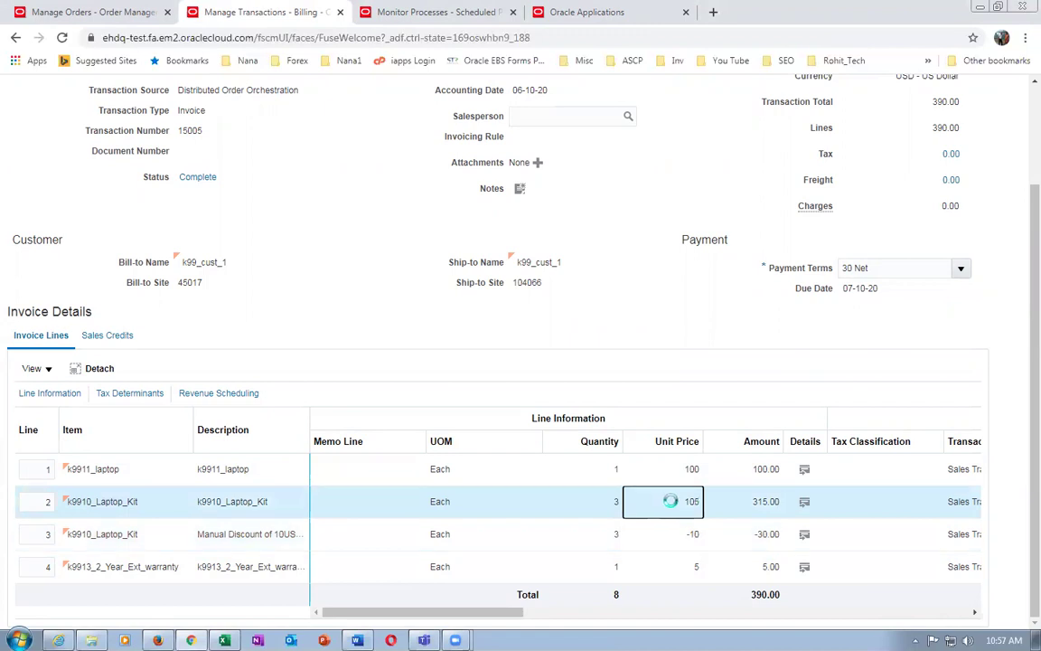
left_click(157, 569)
left_click(673, 570)
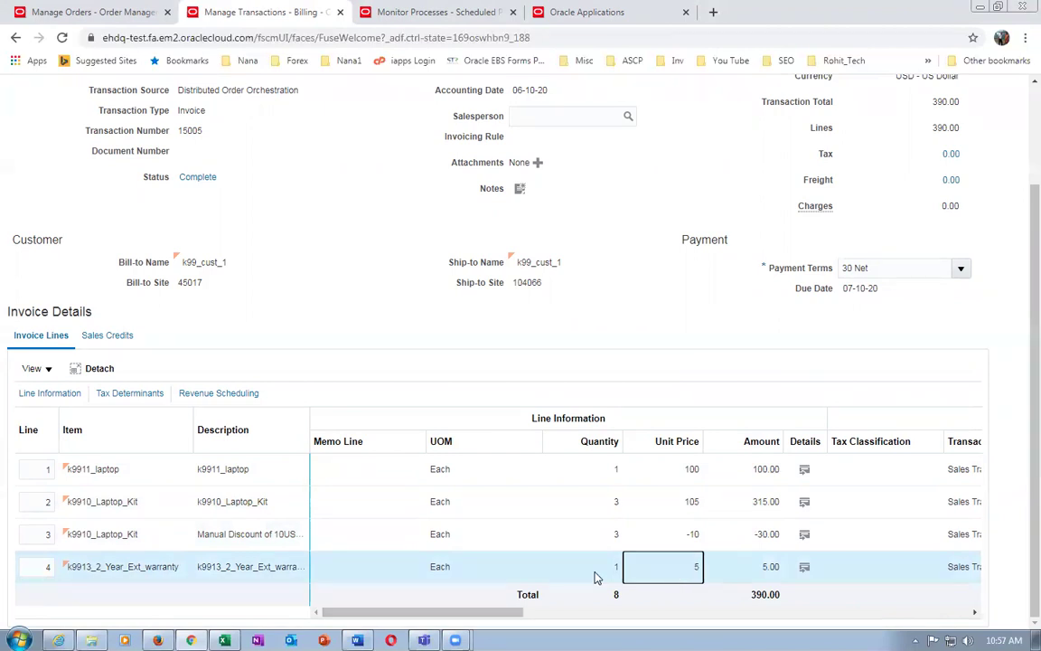
- Compare the laptop kit's quantity and unit price with its manual discount line and the separate laptop line
left_click(256, 506)
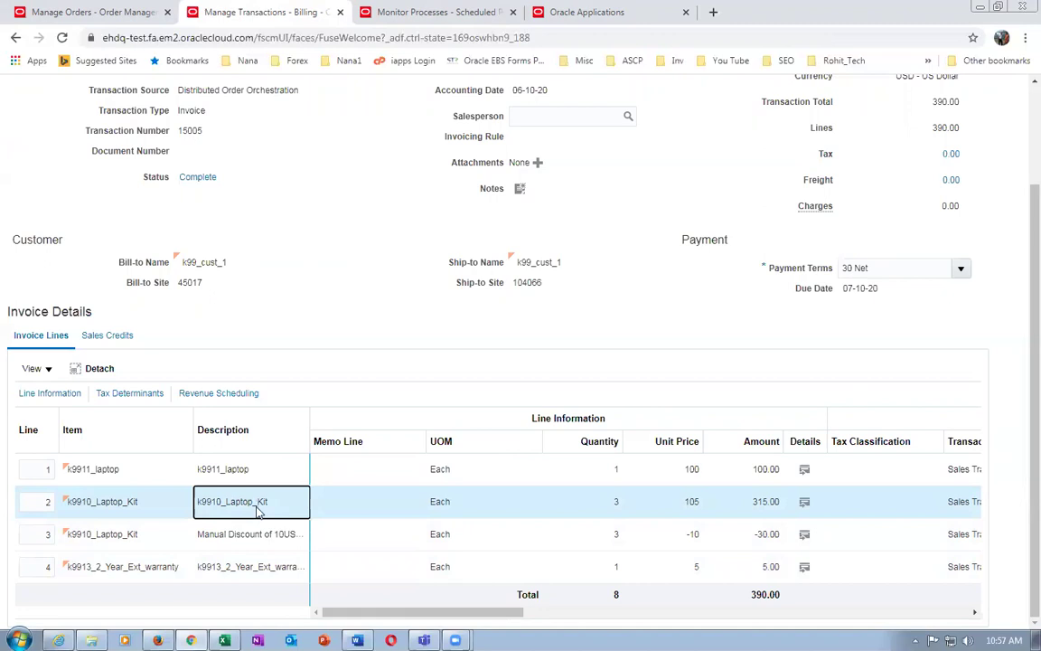
left_click(674, 512)
left_click(671, 533)
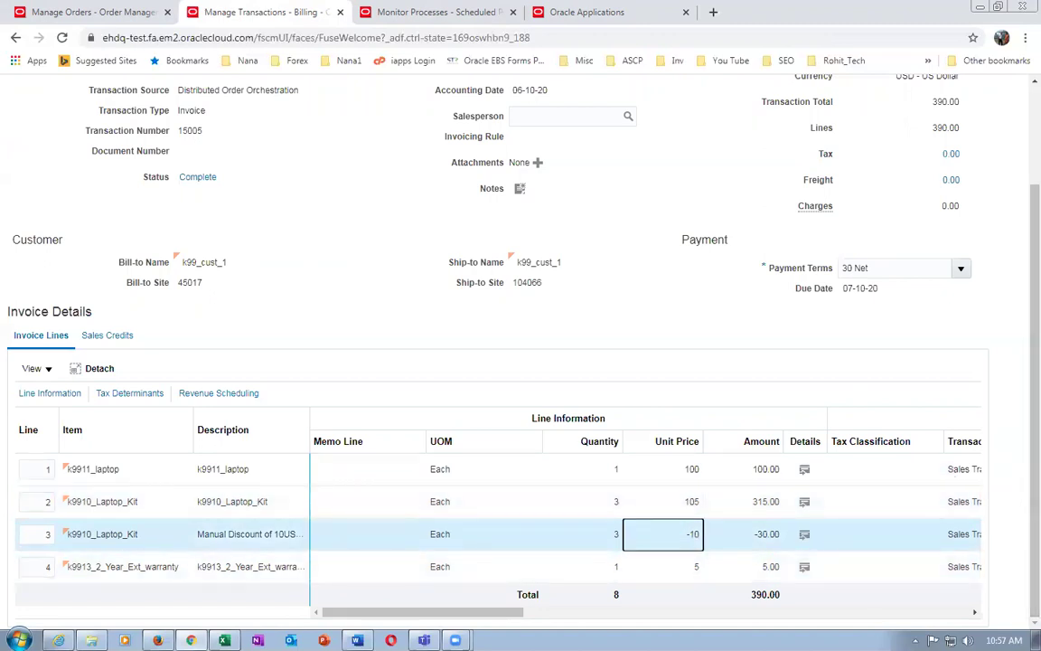
left_click(210, 500)
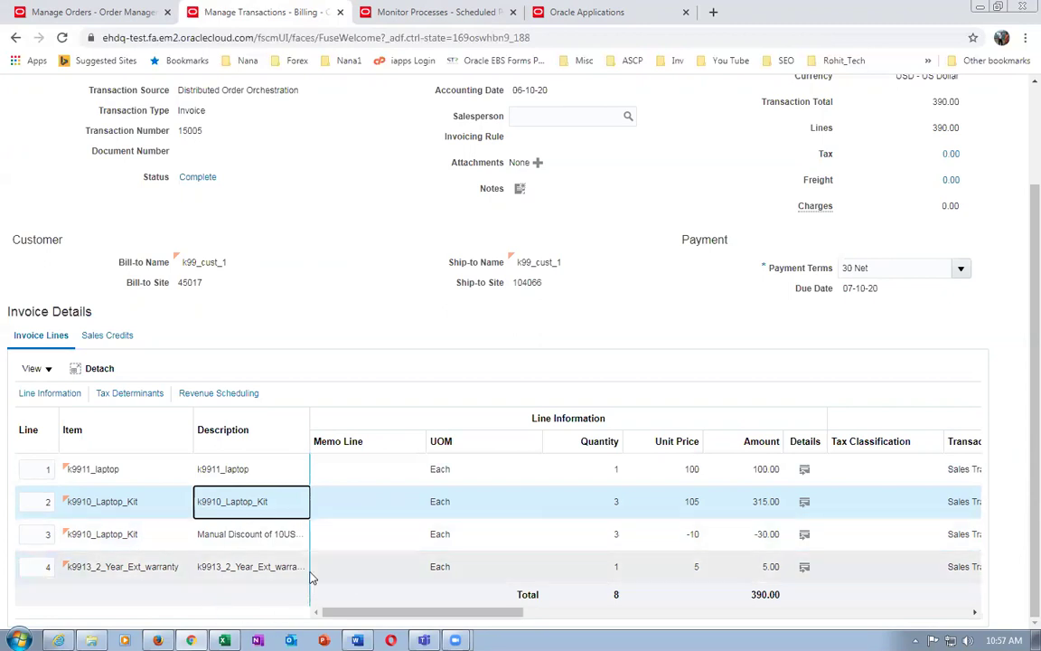
left_click(269, 467)
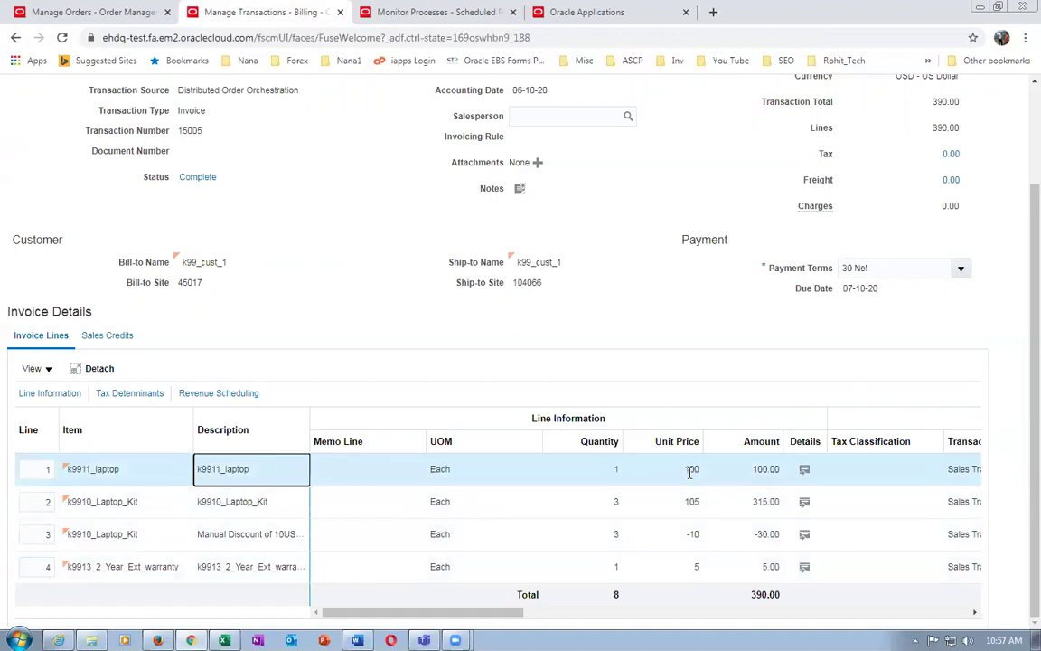
left_click(585, 506)
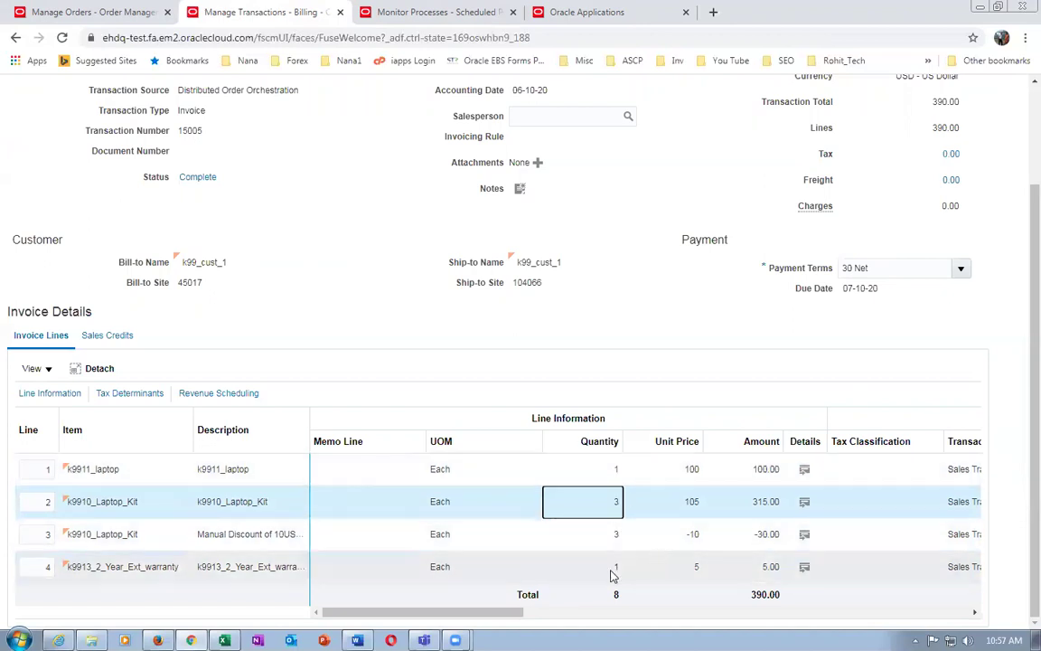
left_click(654, 535)
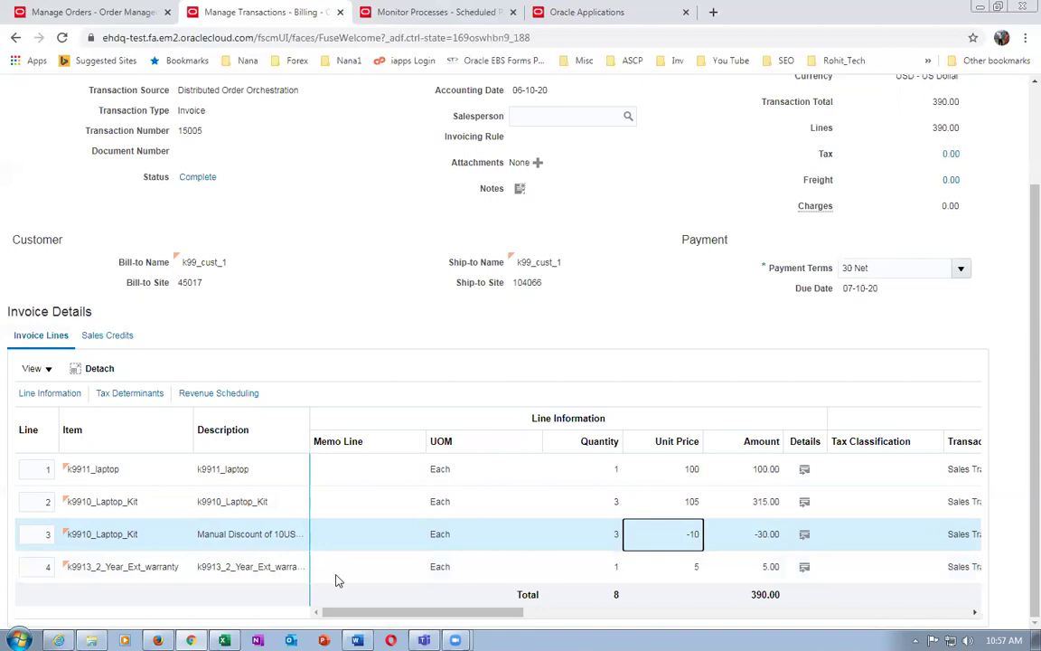
- Widen the Description column of the invoice lines to read the manual discount text on the kit's discount line
left_click(242, 540)
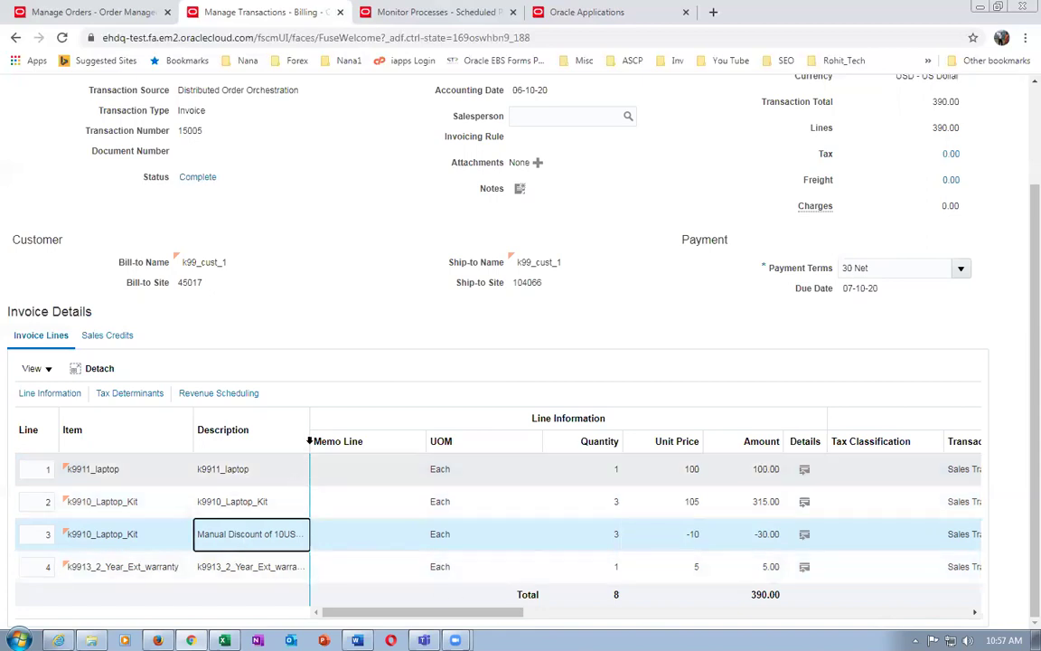
left_click_drag(310, 422, 386, 426)
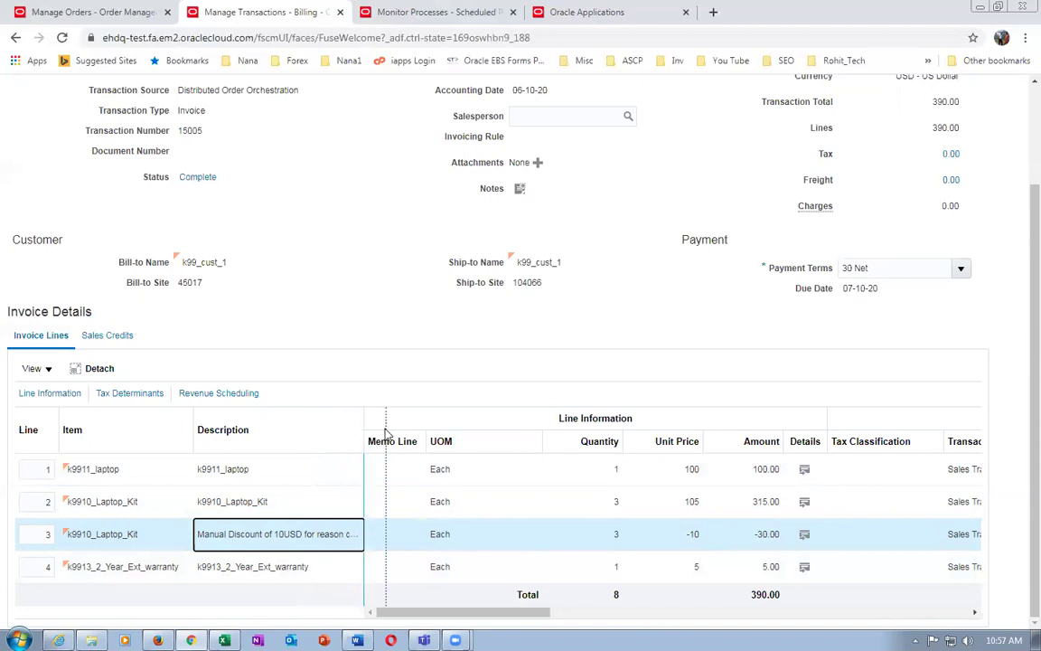
left_click(467, 546)
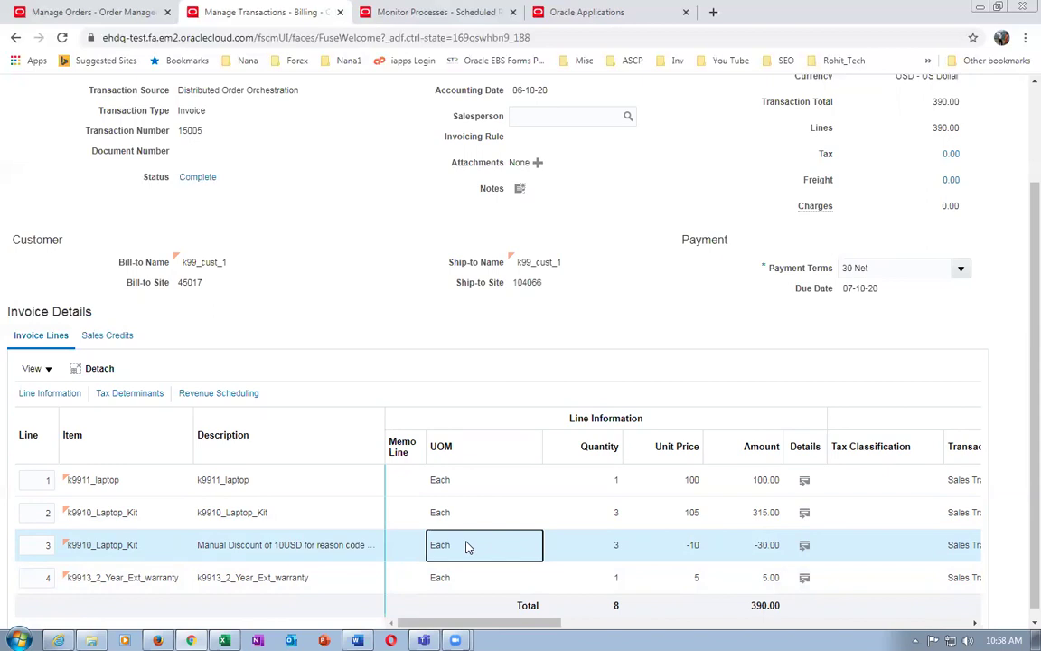
left_click(714, 305)
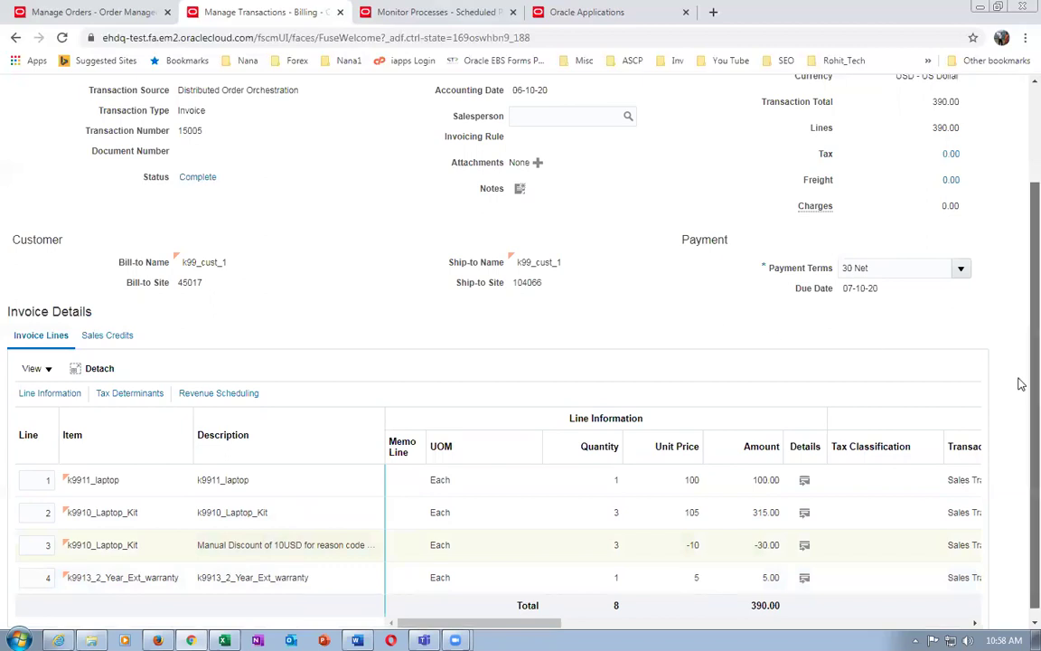
left_click_drag(1021, 385, 1021, 475)
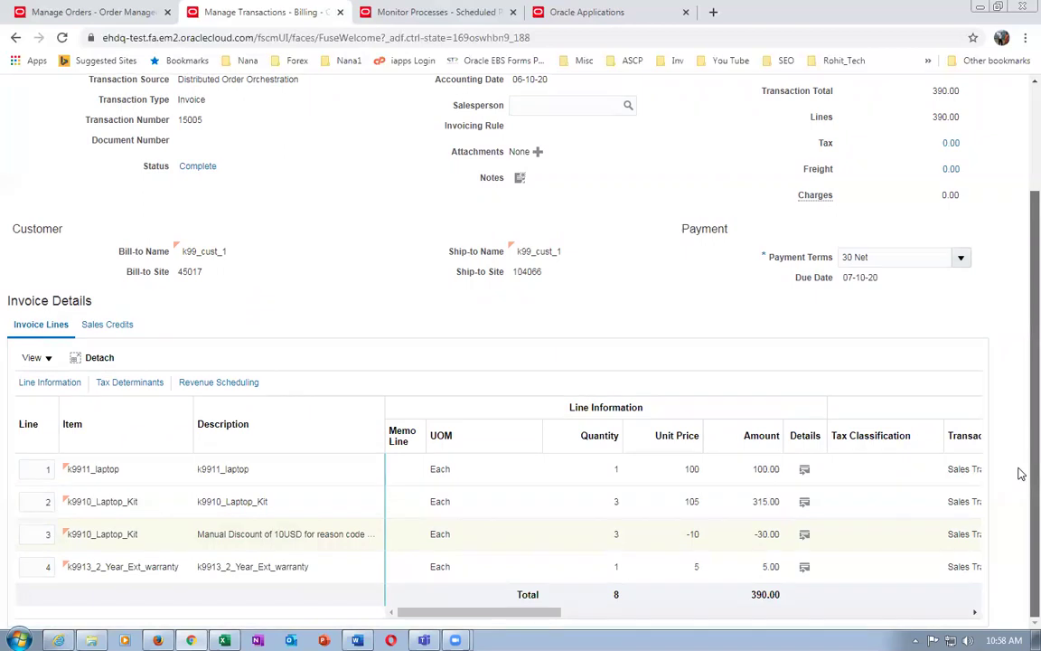